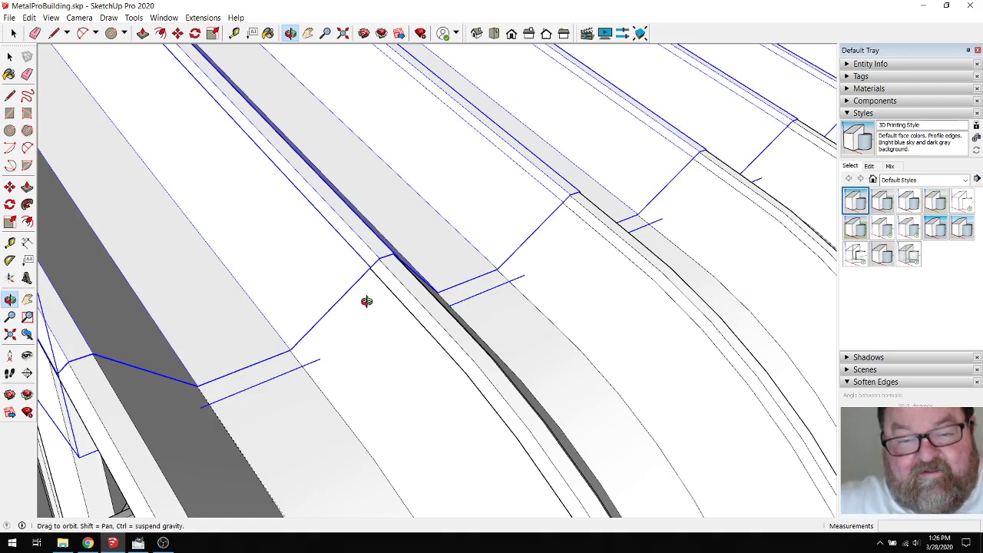
# Clear the selection of the roof panel group and erase the diagonal guide line crossing the front of the building
pyautogui.scroll(-8, 366, 301)
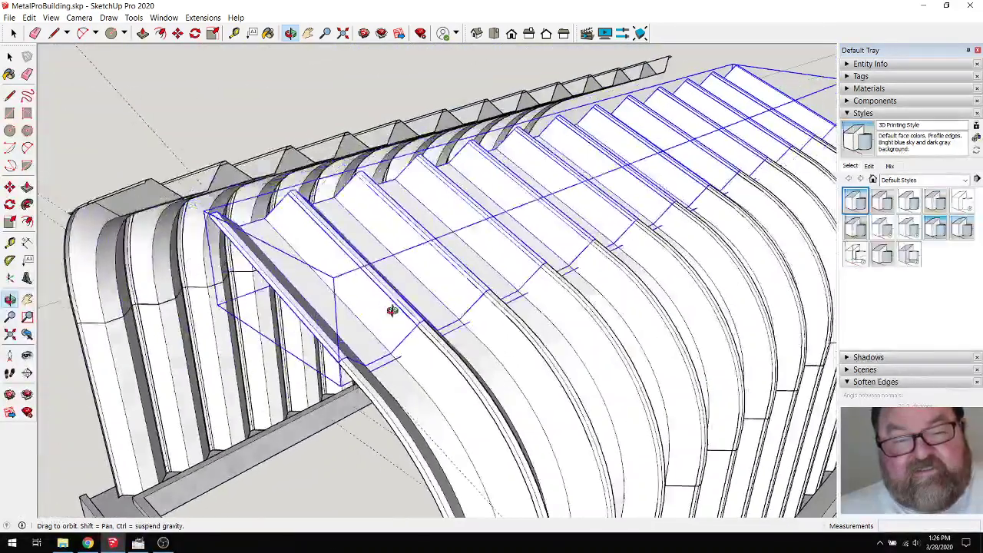
pyautogui.moveTo(390, 310); pyautogui.dragTo(581, 332)
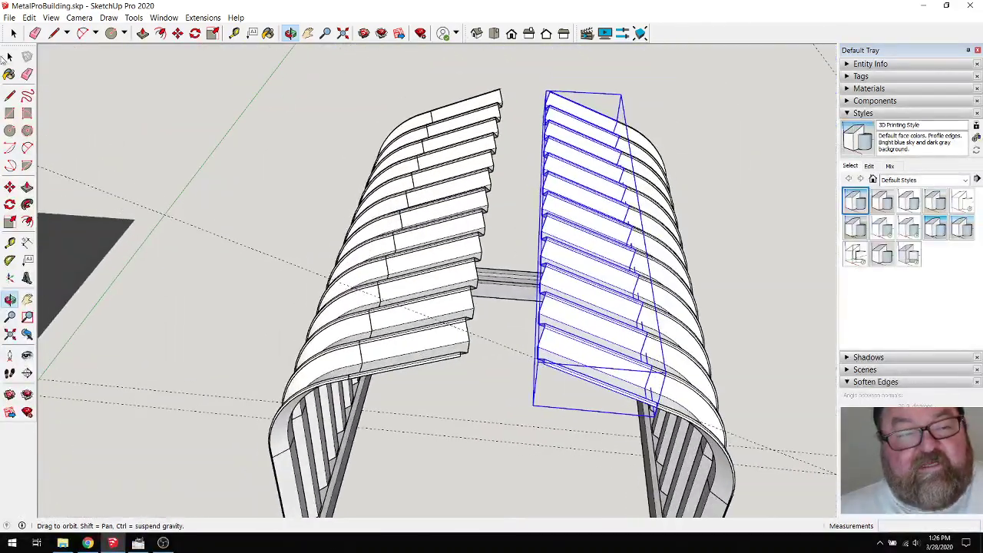
pyautogui.click(9, 57)
pyautogui.click(298, 156)
pyautogui.click(35, 33)
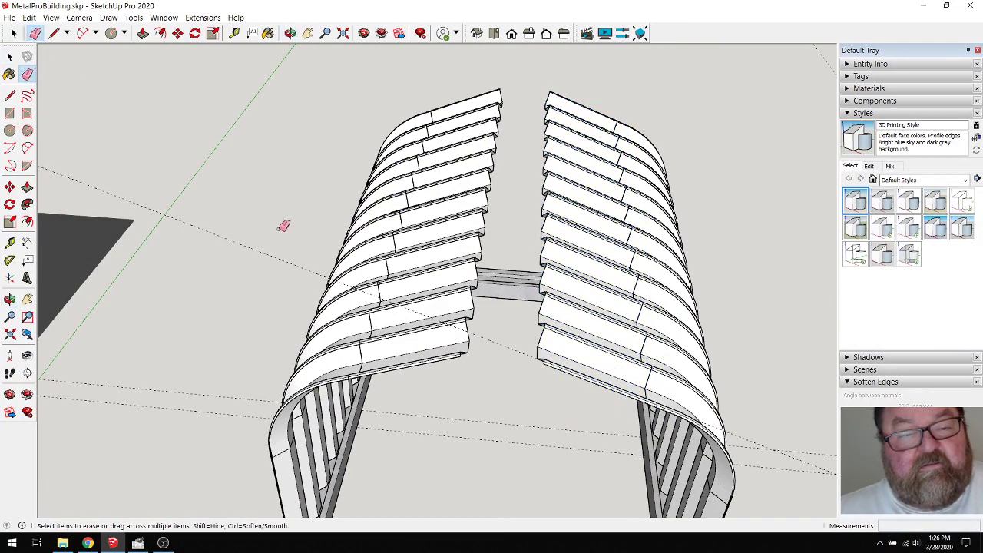
# Switch to Chrome to check the stream dashboard's live chat, and return to the SketchUp model
pyautogui.click(90, 543)
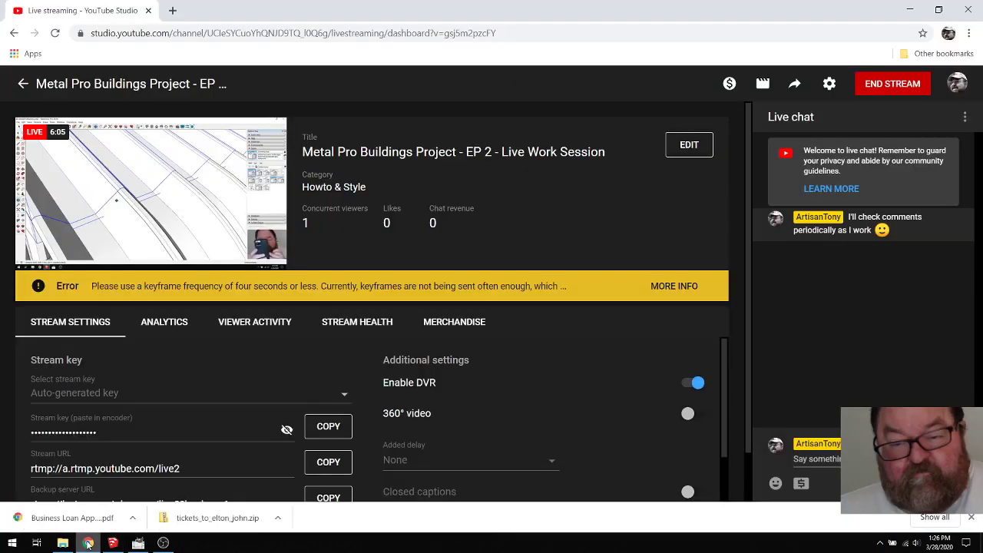
pyautogui.click(115, 543)
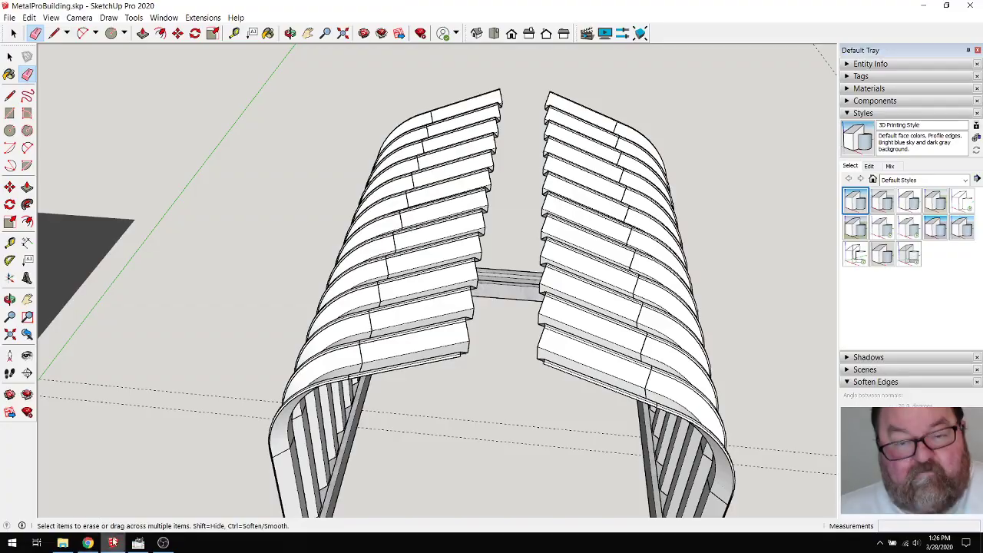
# Delete the faces of the curved panel piece beside the arch outline together with the two parallel guides behind it
pyautogui.click(290, 33)
pyautogui.moveTo(356, 330)
pyautogui.mouseDown()
pyautogui.moveTo(401, 206)
pyautogui.moveTo(358, 193)
pyautogui.moveTo(348, 236)
pyautogui.moveTo(428, 292)
pyautogui.moveTo(346, 330)
pyautogui.mouseUp()
pyautogui.scroll(3, 491, 330)
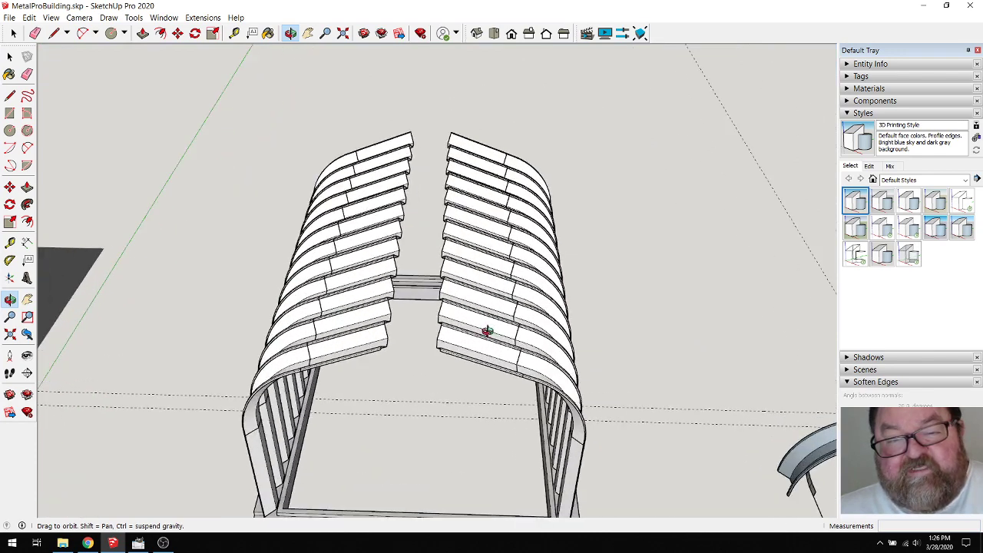
pyautogui.moveTo(487, 330); pyautogui.dragTo(342, 266)
pyautogui.moveTo(366, 305); pyautogui.dragTo(315, 309)
pyautogui.scroll(-5, 315, 309)
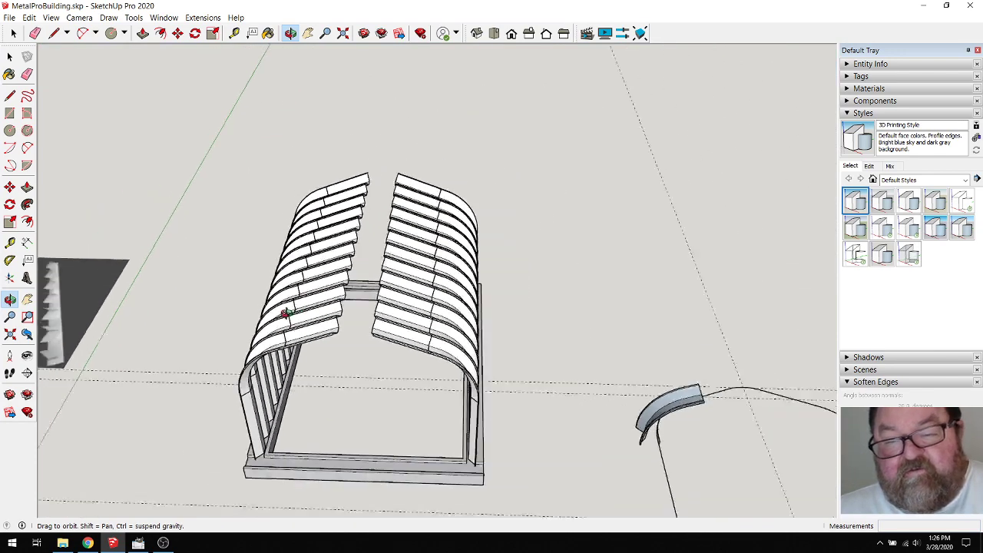
pyautogui.scroll(-1, 599, 430)
pyautogui.scroll(2, 585, 366)
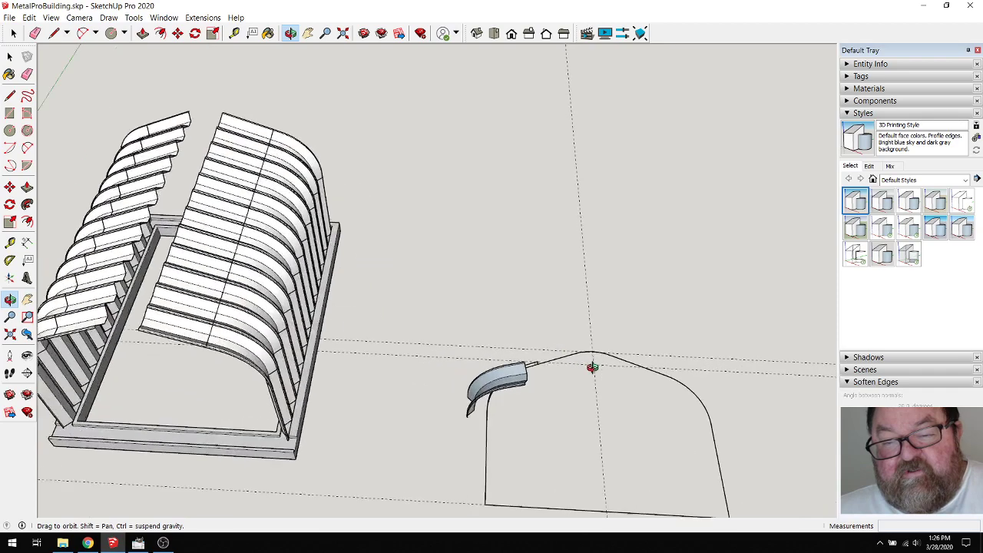
pyautogui.scroll(1, 538, 365)
pyautogui.scroll(-2, 391, 361)
pyautogui.moveTo(502, 373); pyautogui.dragTo(491, 429)
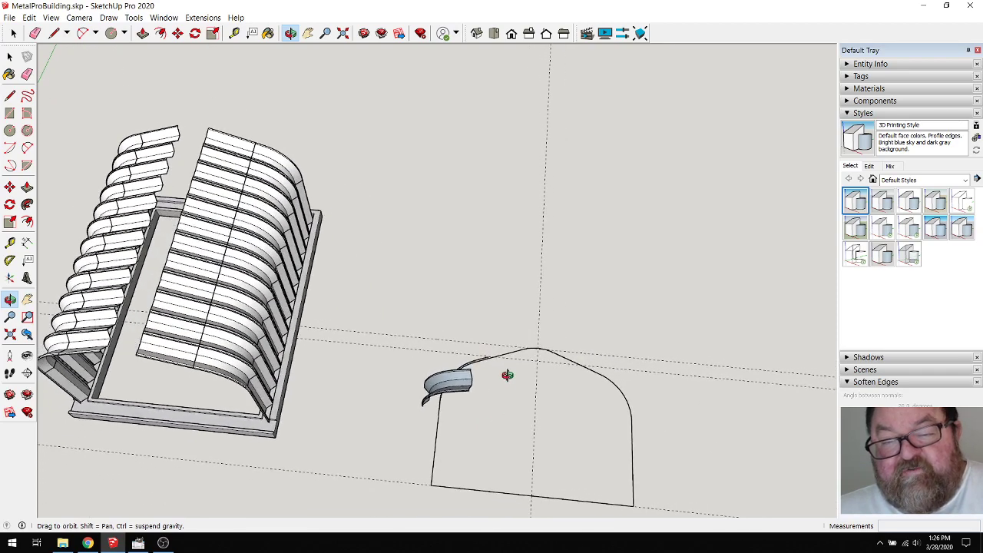
pyautogui.scroll(6, 507, 377)
pyautogui.moveTo(434, 334); pyautogui.dragTo(258, 288)
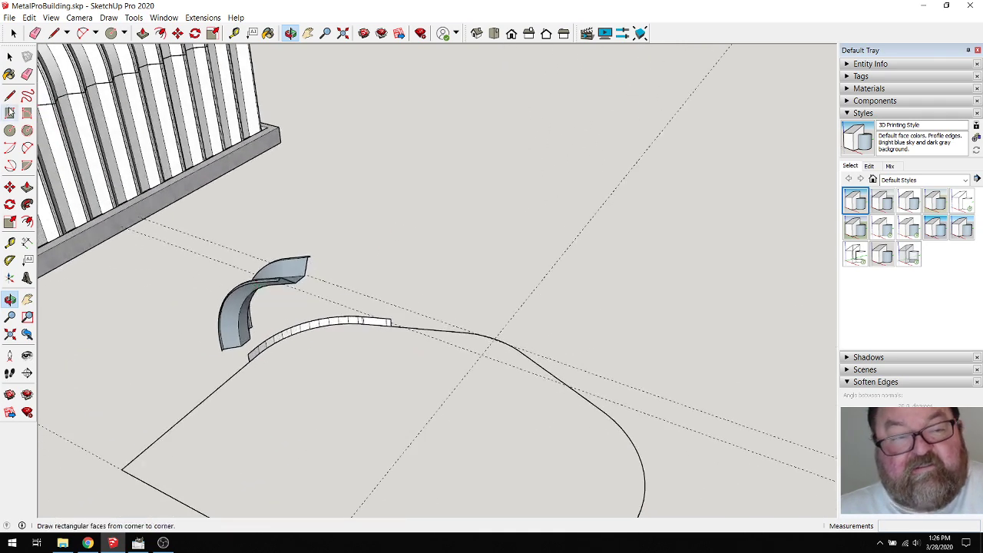
pyautogui.click(13, 33)
pyautogui.moveTo(192, 322); pyautogui.dragTo(204, 277, button='middle')
pyautogui.moveTo(188, 209); pyautogui.dragTo(239, 215)
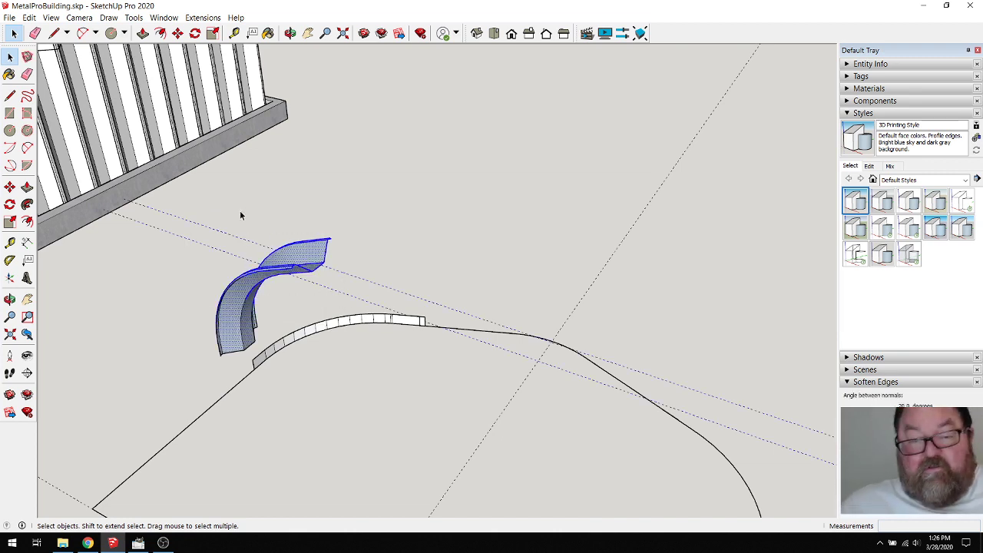
pyautogui.press('Delete')
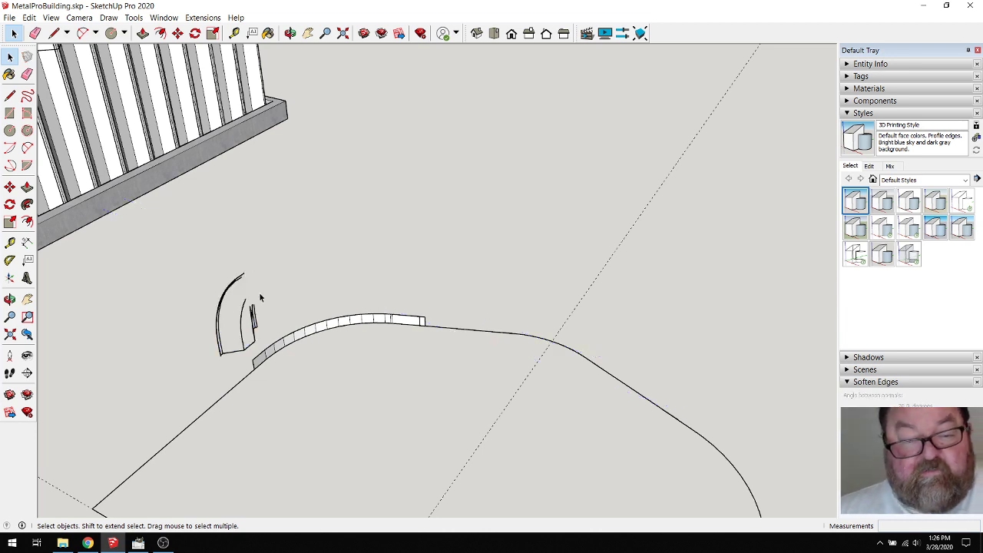
# Delete the leftover edges of the curved panel piece next to the arch outline
pyautogui.moveTo(157, 325); pyautogui.dragTo(213, 253, button='middle')
pyautogui.moveTo(215, 223); pyautogui.dragTo(307, 384)
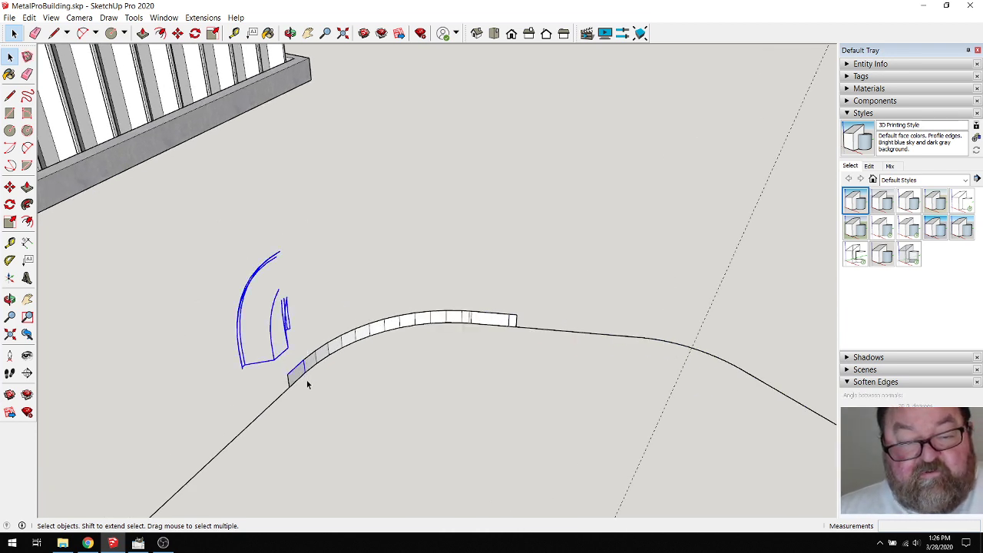
pyautogui.press('Delete')
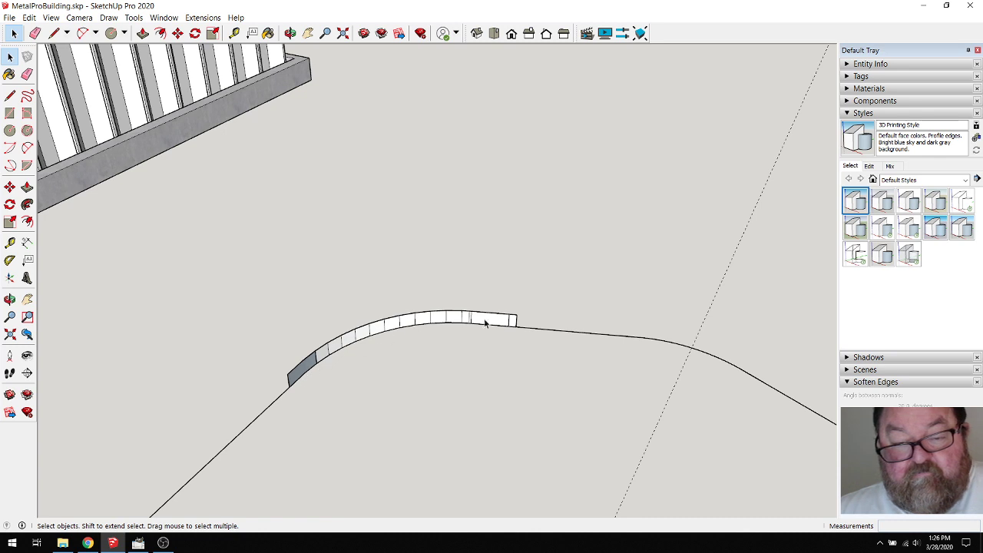
# Delete the strip of faces and its stray edges standing along the arch outline's curved shoulder, keeping the outline itself
pyautogui.moveTo(329, 315); pyautogui.dragTo(295, 309)
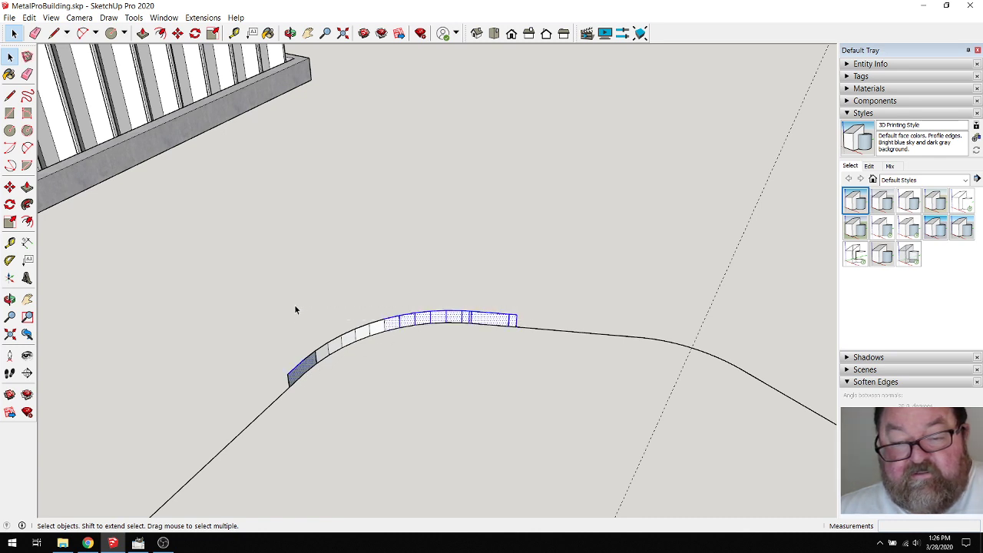
pyautogui.press('Delete')
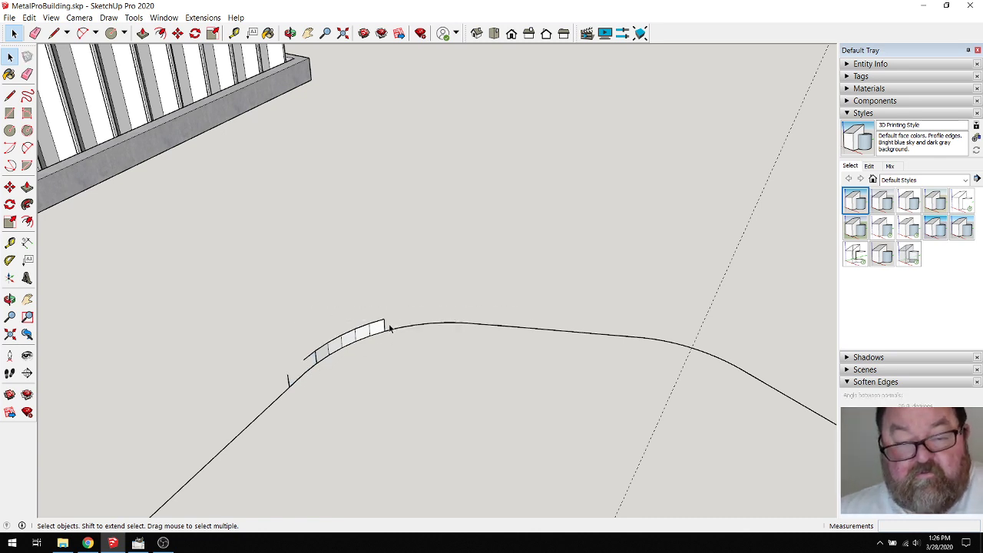
pyautogui.moveTo(289, 323); pyautogui.dragTo(278, 317)
pyautogui.press('Delete')
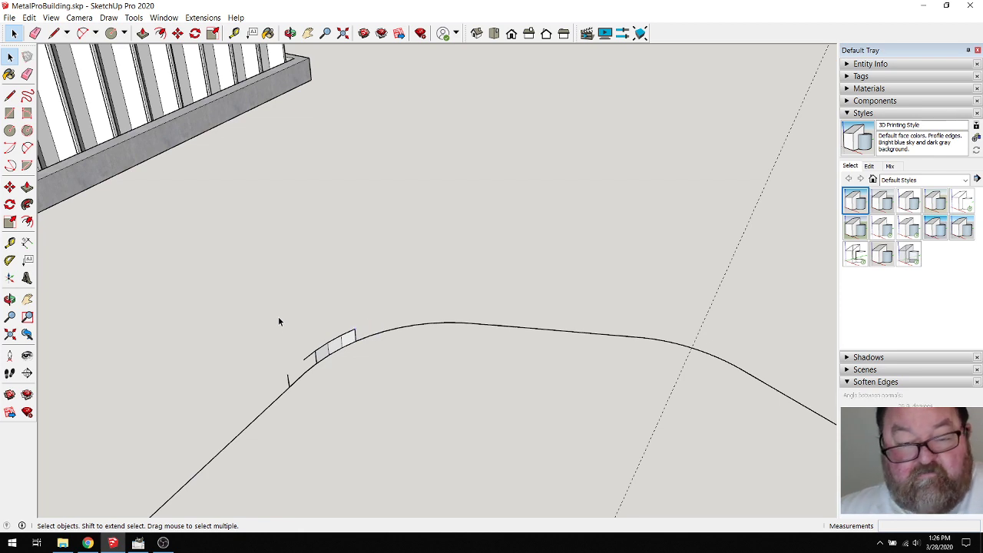
pyautogui.moveTo(278, 316); pyautogui.dragTo(323, 383, button='middle')
pyautogui.scroll(4, 325, 346)
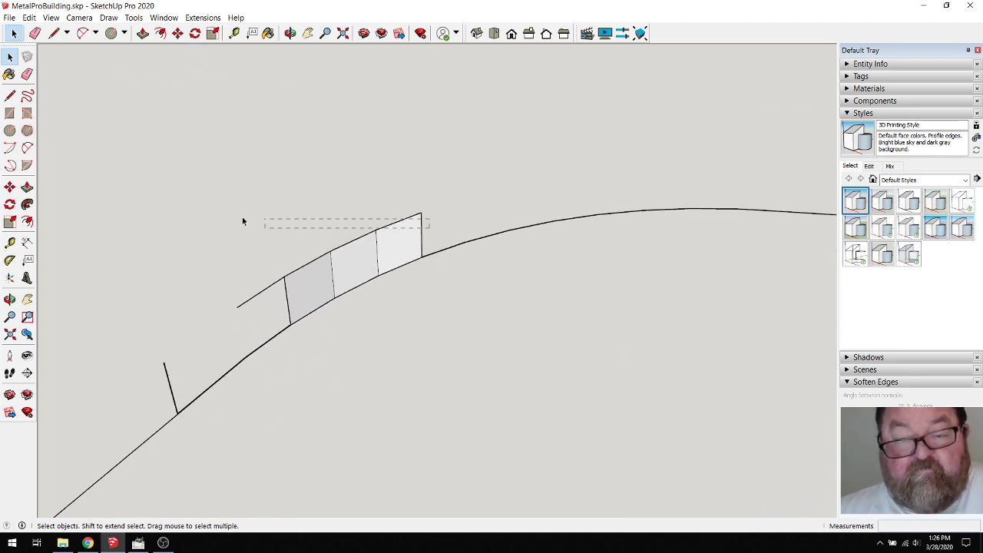
pyautogui.moveTo(241, 221); pyautogui.dragTo(244, 224)
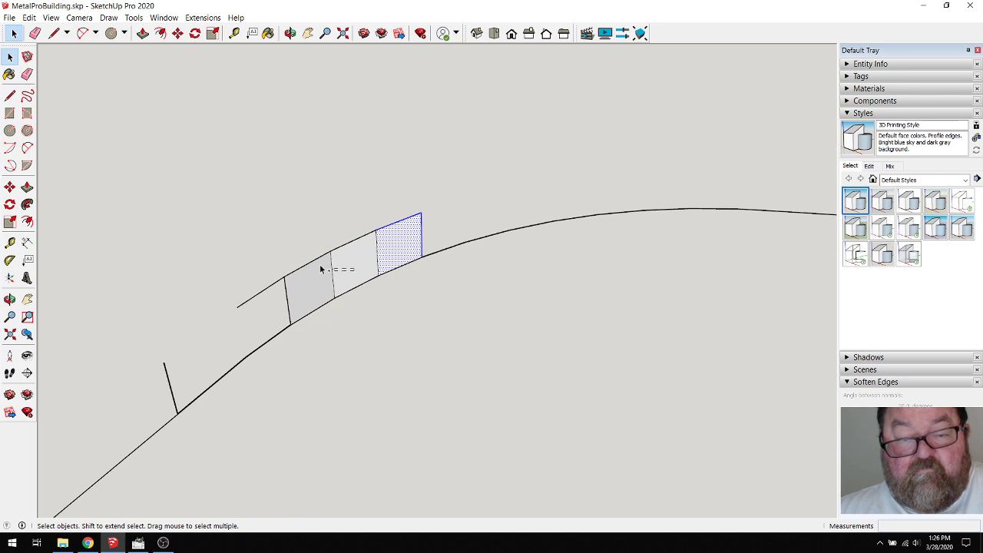
pyautogui.keyDown('shift'); pyautogui.moveTo(320, 268); pyautogui.dragTo(261, 284); pyautogui.keyUp('shift')
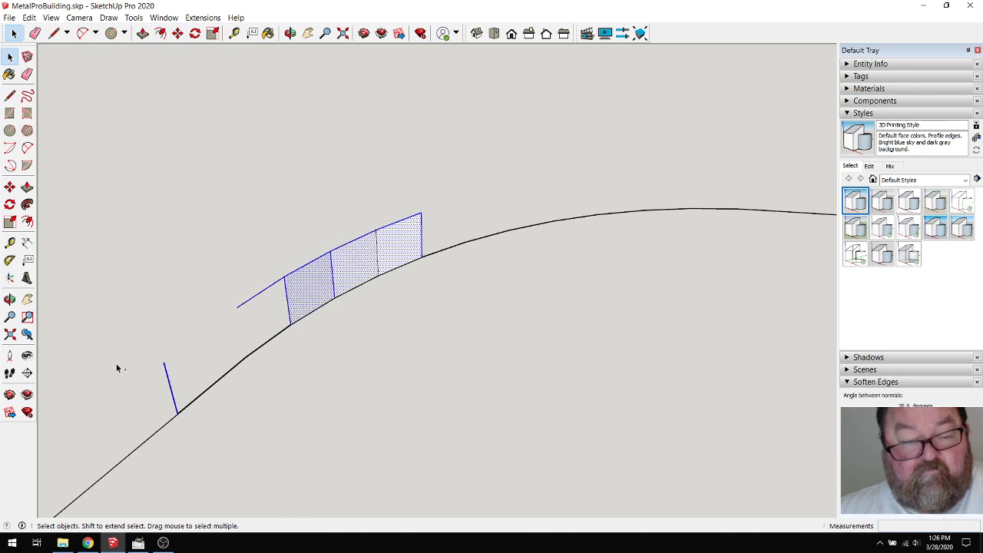
pyautogui.press('Delete')
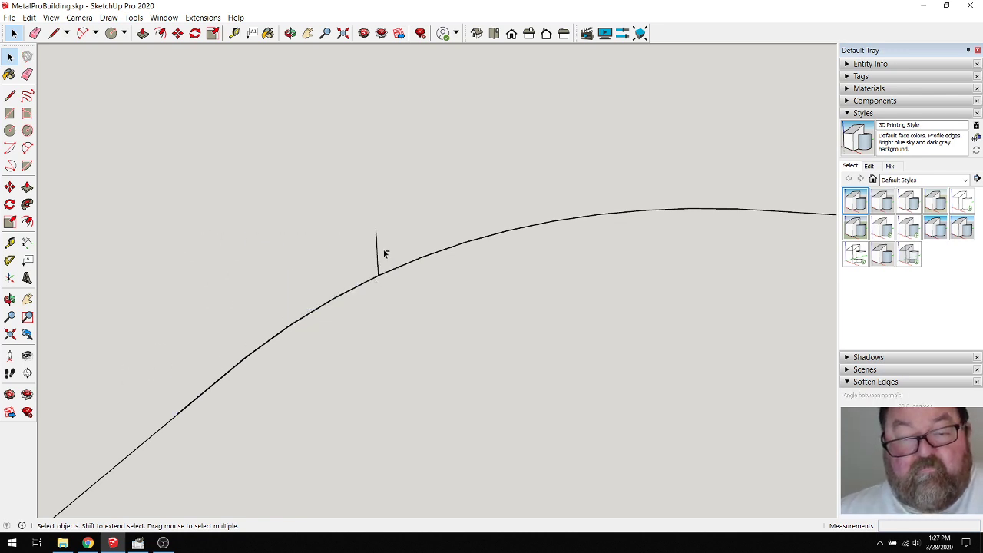
pyautogui.press('Delete')
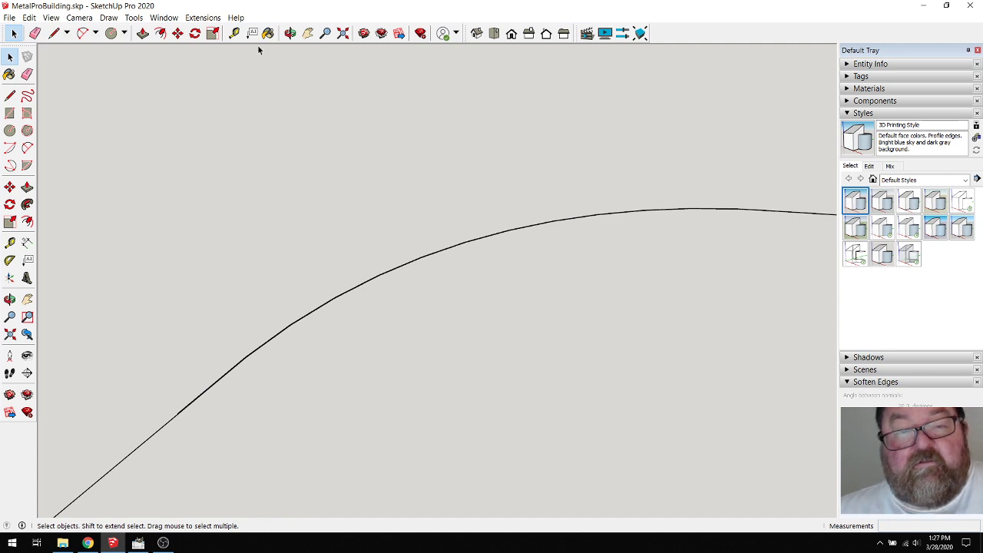
# Examine from above the junction where the arch outline's ridge curve meets the sloping roof line
pyautogui.click(289, 33)
pyautogui.moveTo(272, 146); pyautogui.dragTo(504, 459)
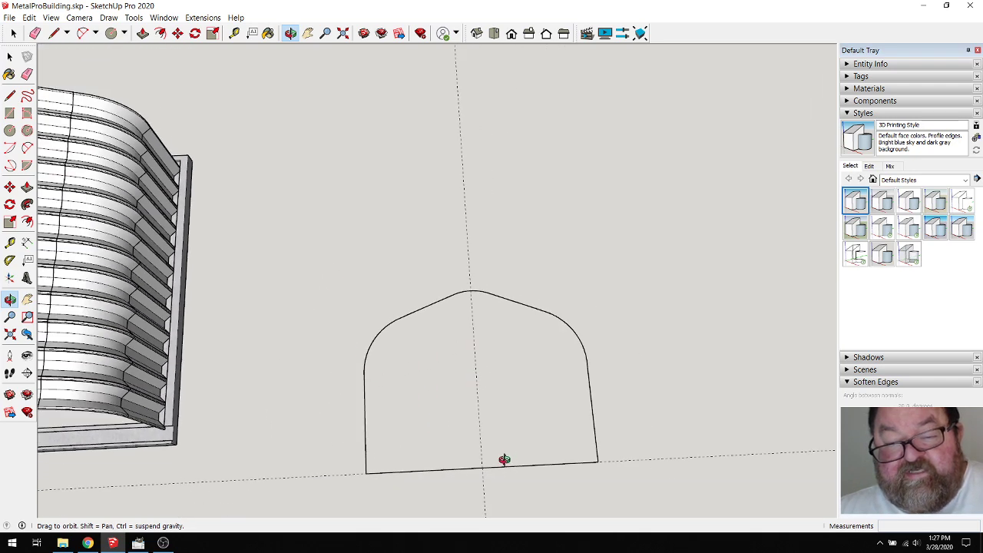
pyautogui.scroll(3, 504, 459)
pyautogui.moveTo(499, 226); pyautogui.dragTo(481, 317)
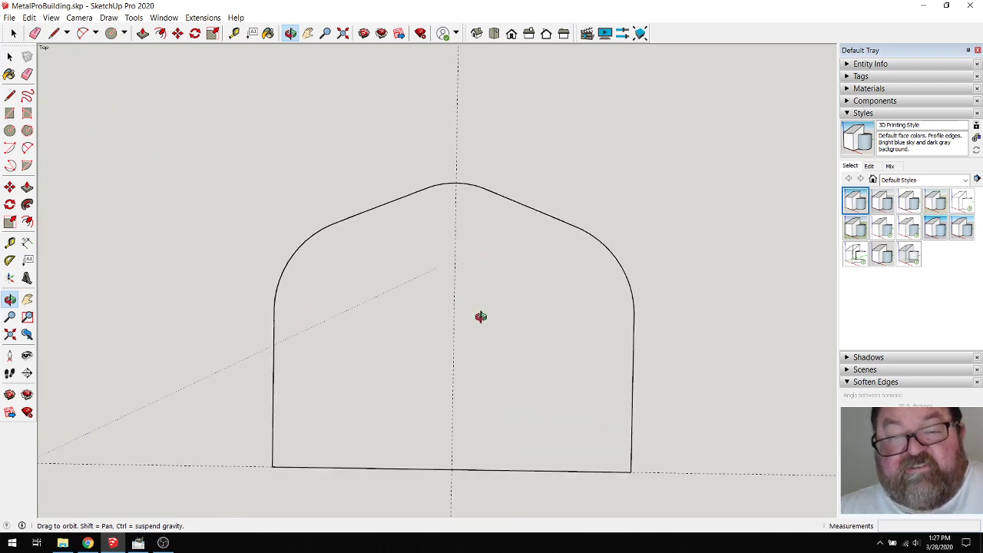
pyautogui.scroll(6, 445, 181)
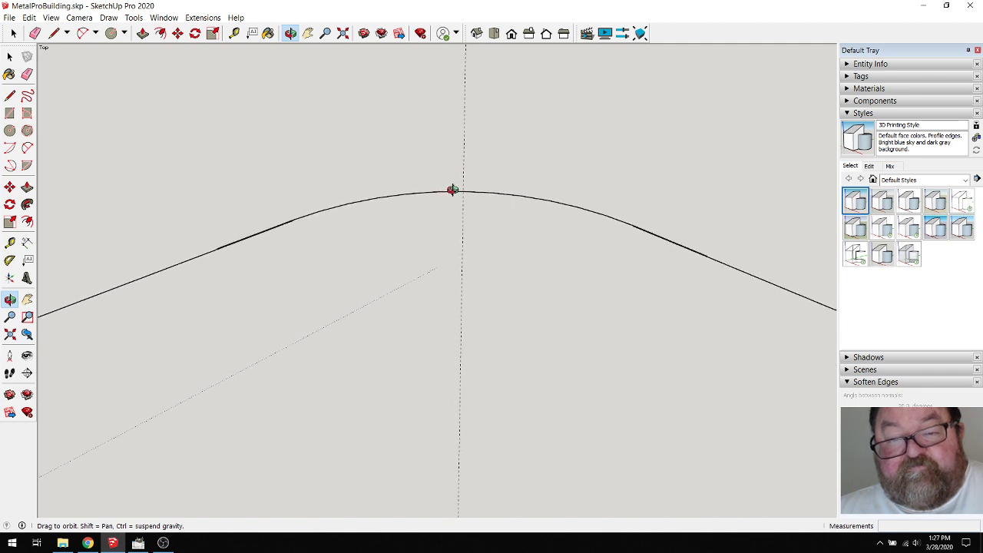
pyautogui.moveTo(453, 190); pyautogui.dragTo(325, 268)
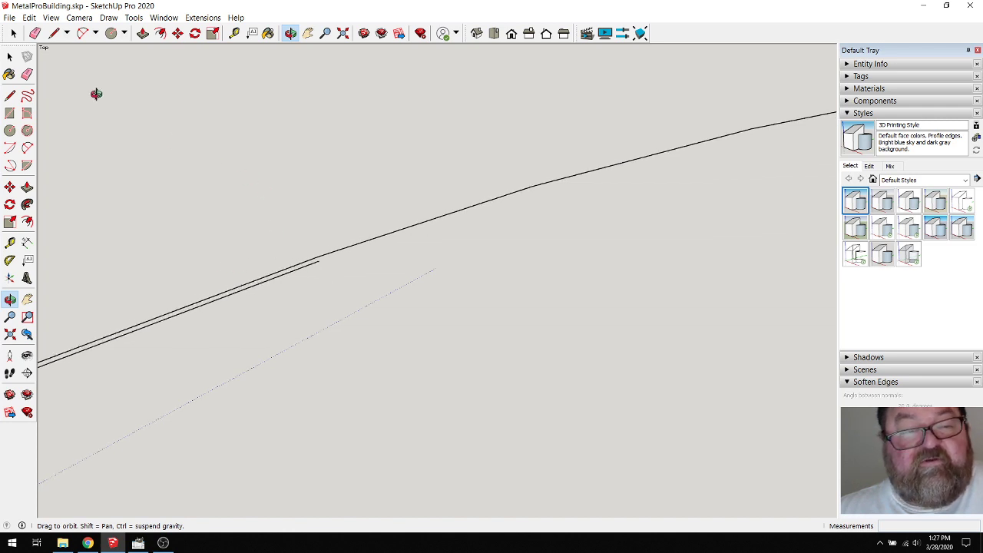
pyautogui.moveTo(147, 115); pyautogui.dragTo(388, 279)
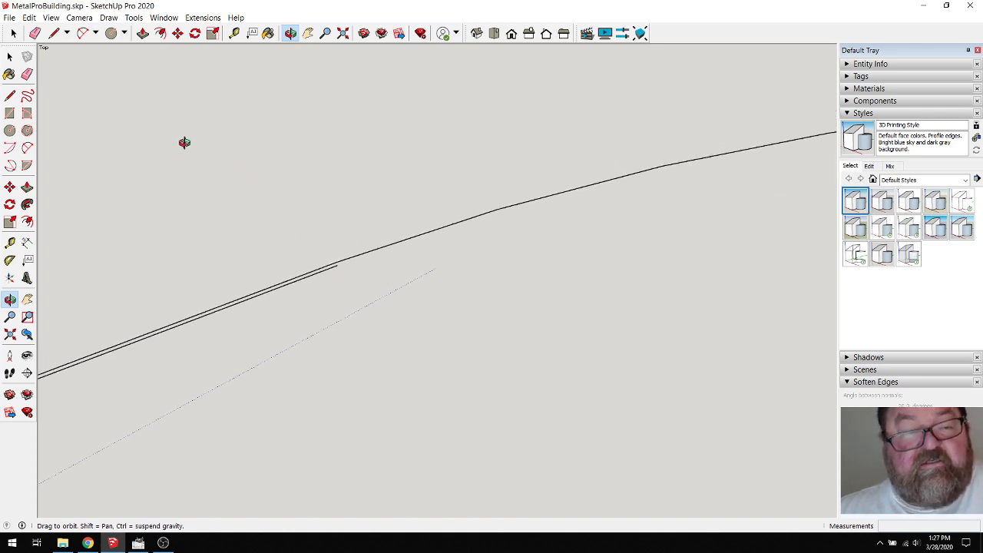
pyautogui.click(13, 33)
pyautogui.moveTo(358, 259); pyautogui.dragTo(332, 274, button='middle')
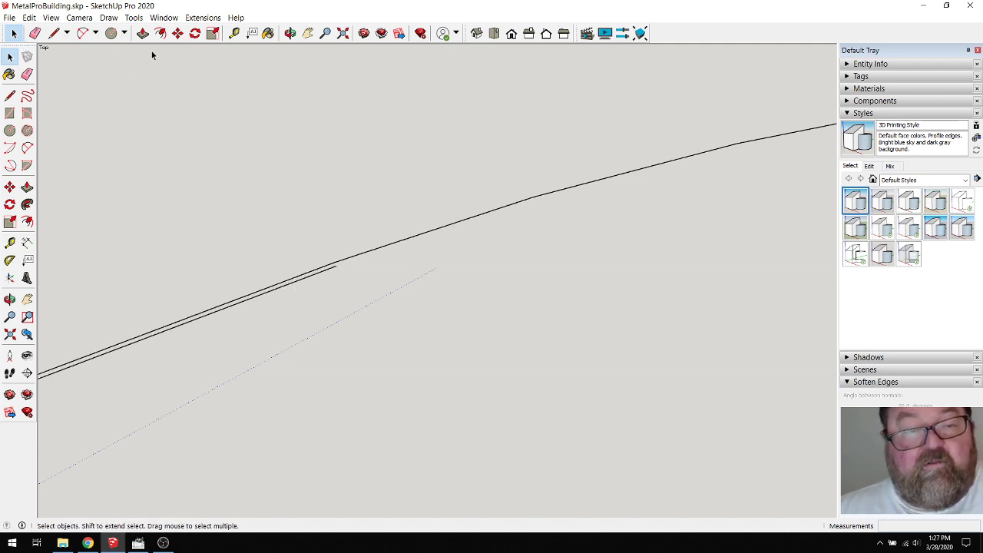
# Copy the ridge curve from its lower endpoint onto the parallel sloping roof line, about 1/16" away
pyautogui.click(177, 33)
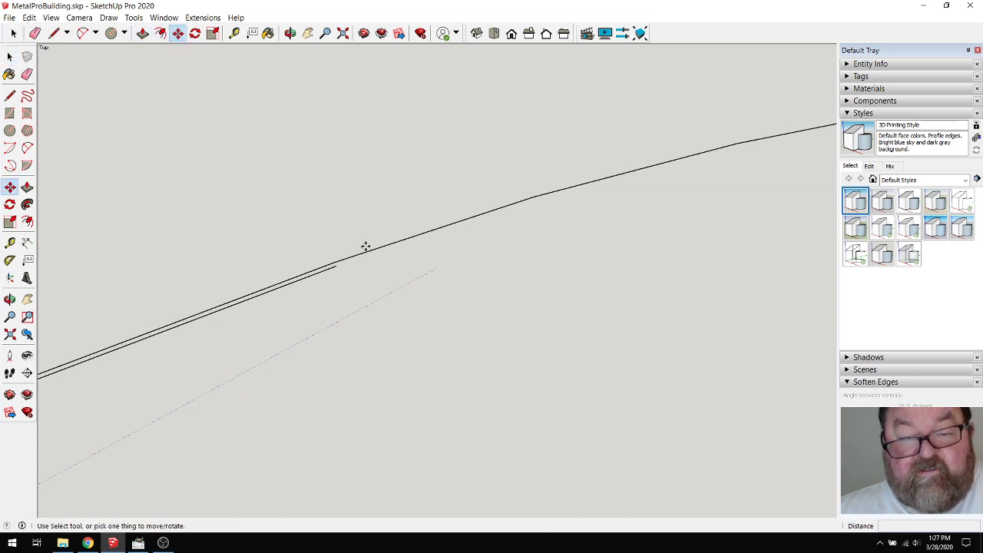
pyautogui.click(13, 33)
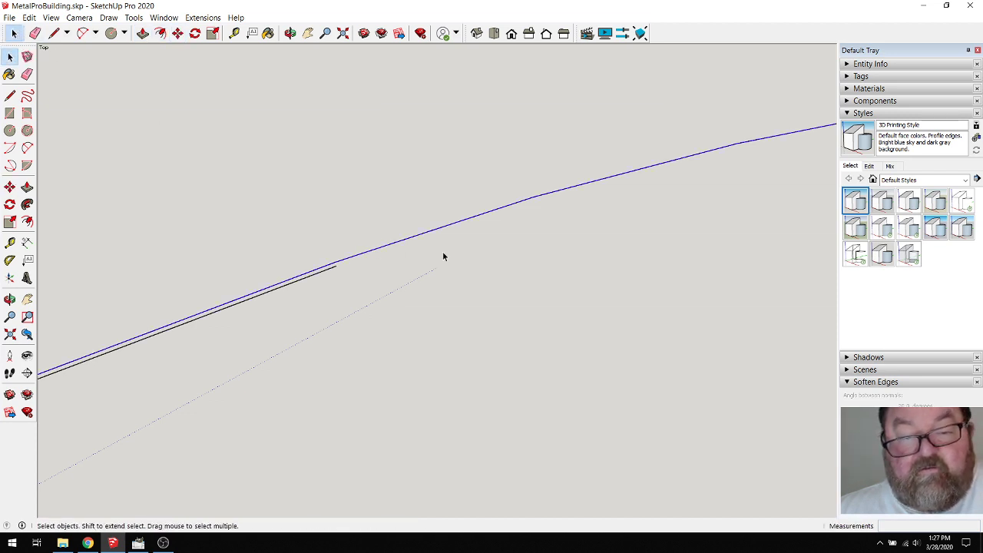
pyautogui.scroll(-5, 443, 261)
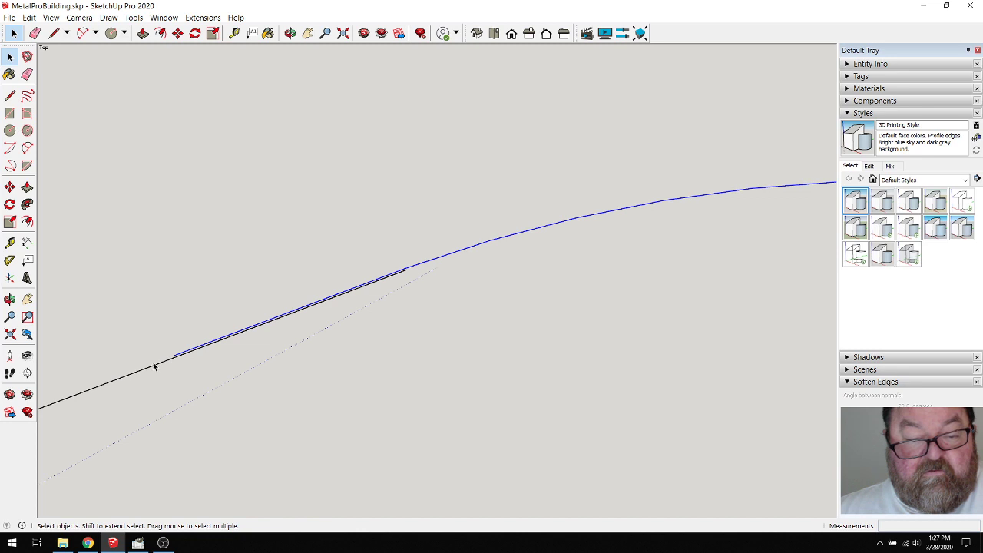
pyautogui.scroll(-3, 169, 361)
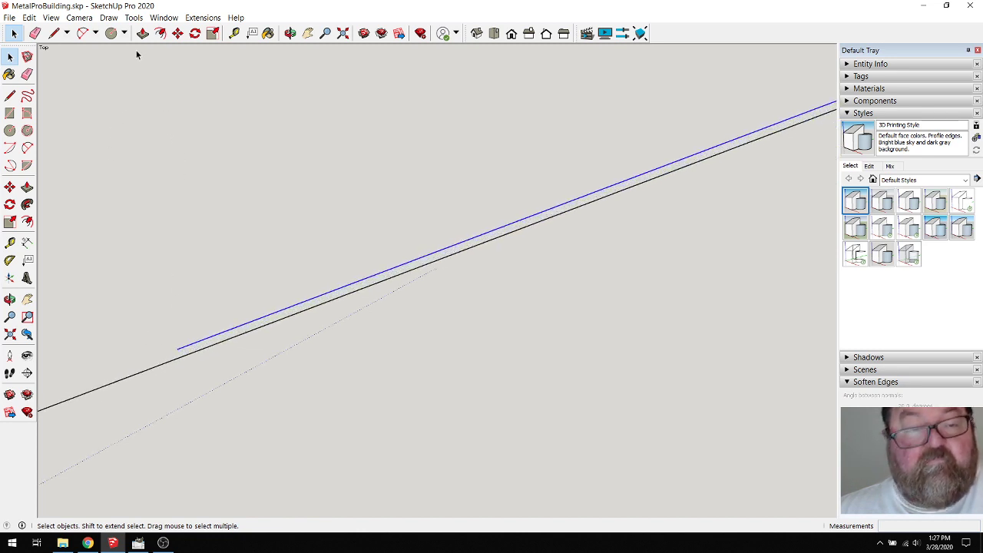
pyautogui.click(177, 33)
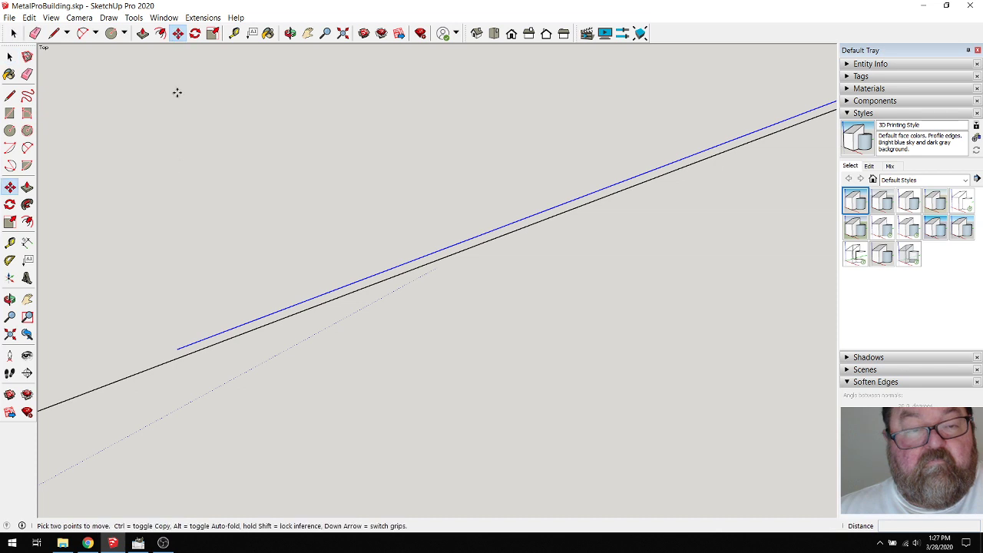
pyautogui.press('ctrl')
pyautogui.click(177, 351)
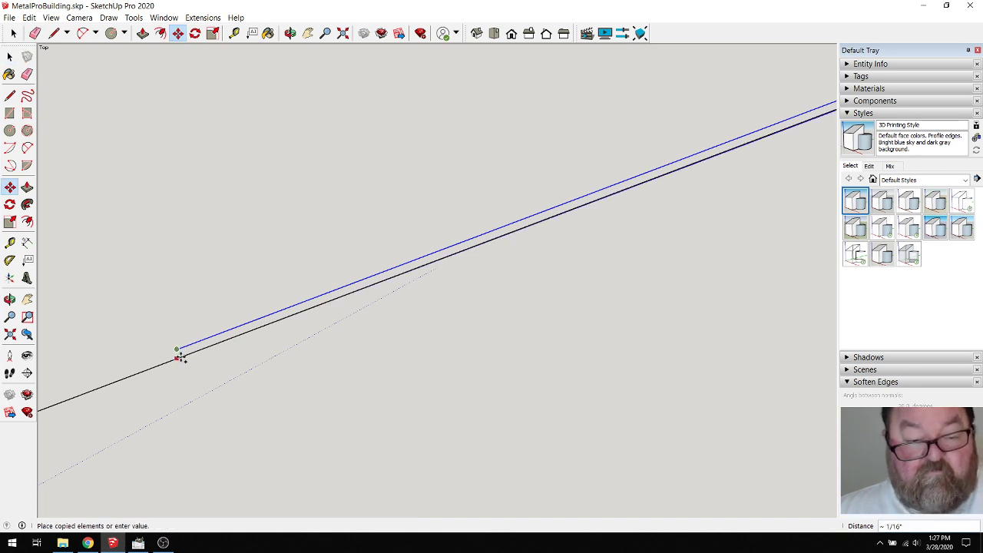
pyautogui.click(180, 355)
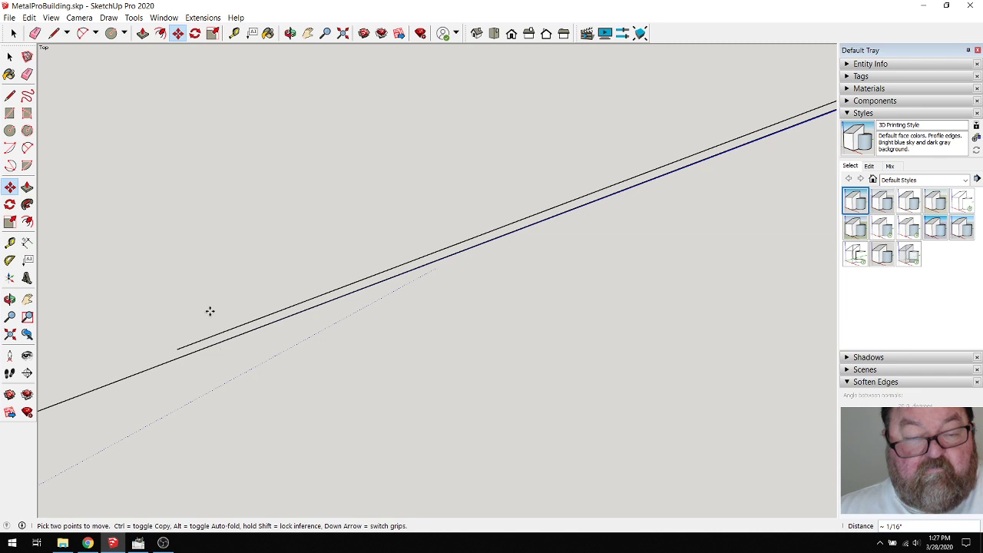
# Draw a short edge closing the gap between the ridge curve's left endpoint and the roof line
pyautogui.click(54, 33)
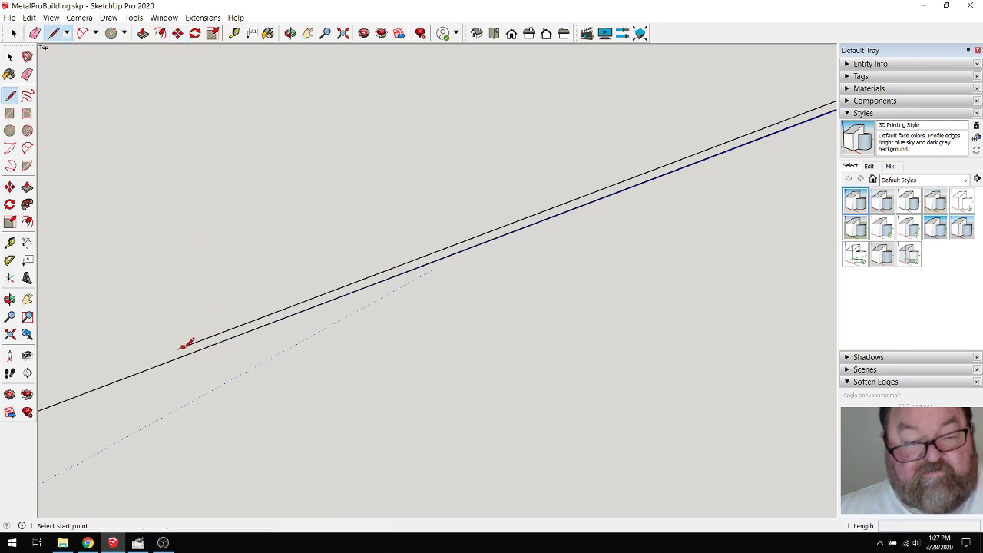
pyautogui.click(178, 351)
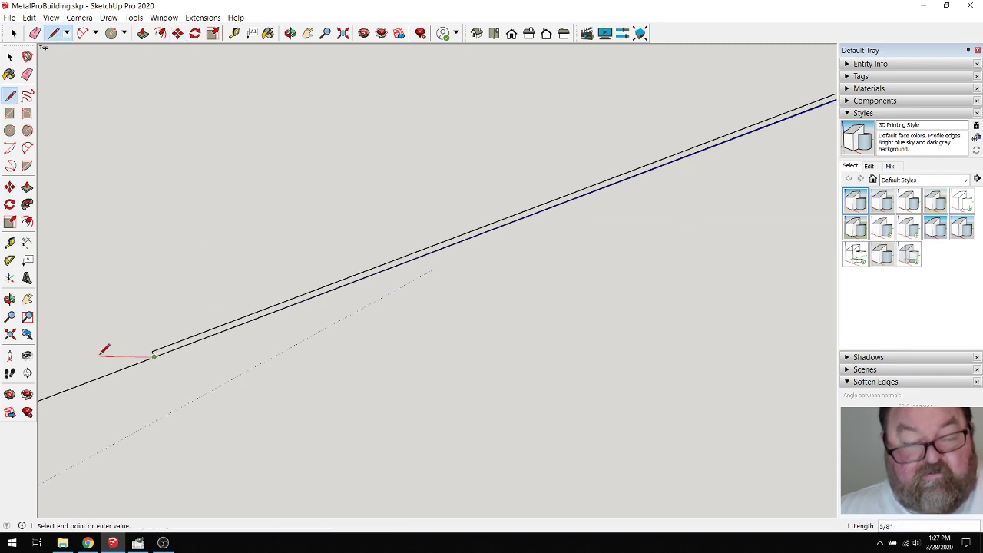
pyautogui.click(123, 338)
# Try to close the gap at the ridge curve's right endpoint with a short vertical edge down to the lower line
pyautogui.moveTo(123, 338); pyautogui.dragTo(448, 300, button='middle')
pyautogui.scroll(-3, 136, 326)
pyautogui.scroll(6, 414, 309)
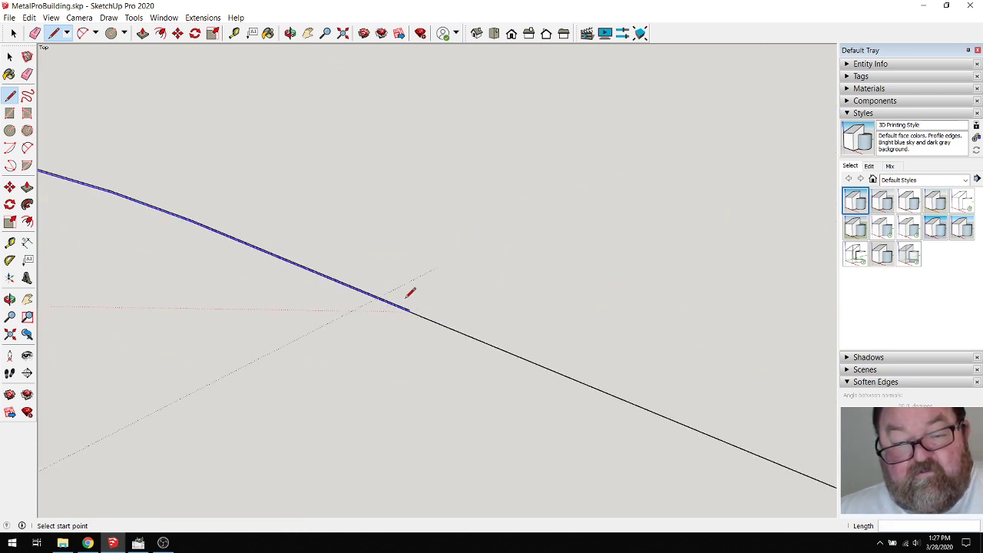
pyautogui.scroll(1, 418, 315)
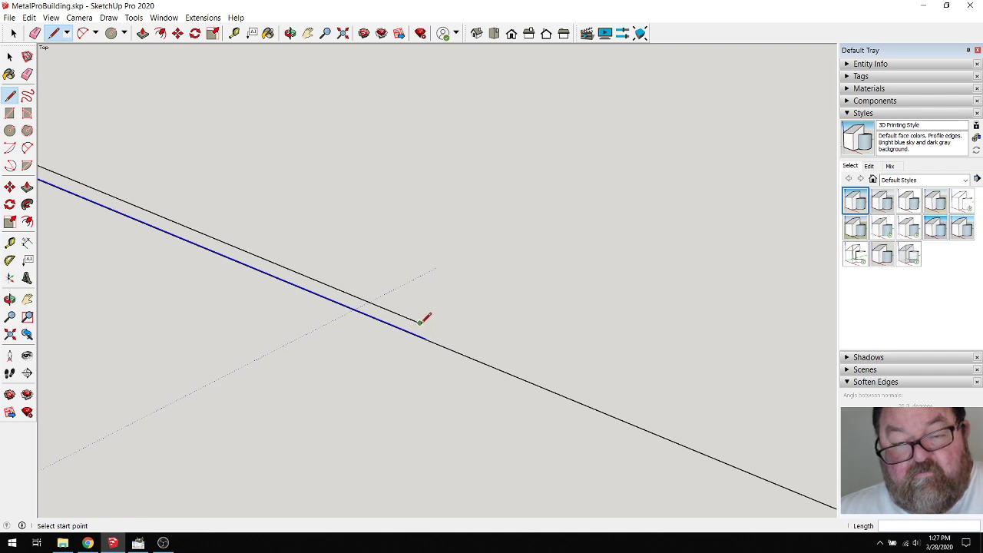
pyautogui.click(420, 323)
pyautogui.click(420, 335)
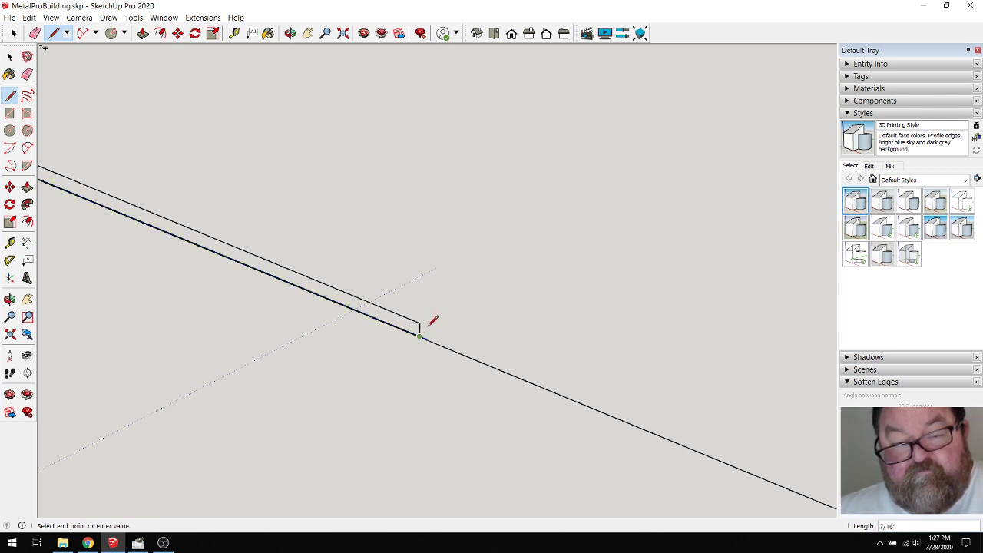
pyautogui.press('Escape')
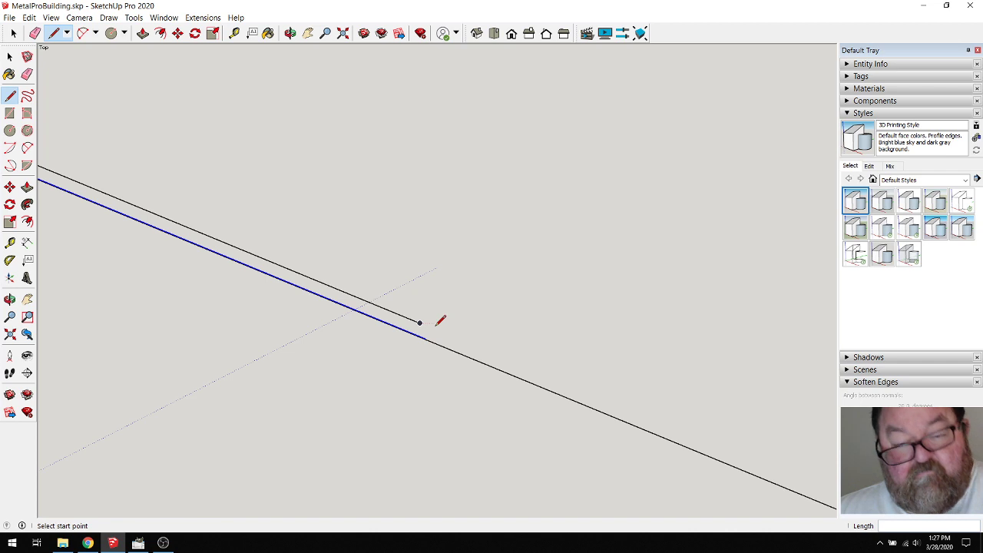
# Try to draw a slanted edge from the upper curve across the lower line near the right end
pyautogui.click(358, 298)
pyautogui.click(336, 320)
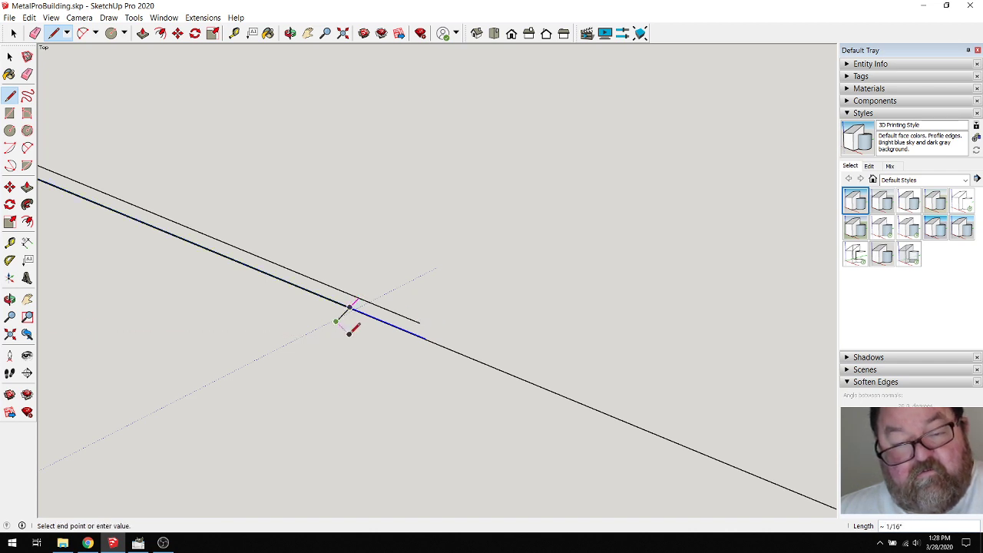
pyautogui.press('space')
pyautogui.click(218, 247)
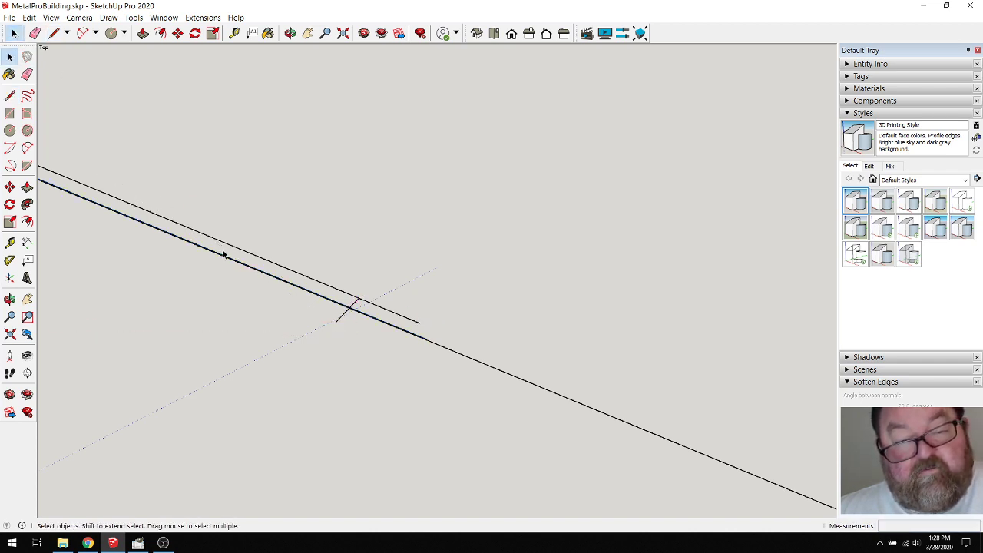
pyautogui.hotkey('ctrl', 'z')
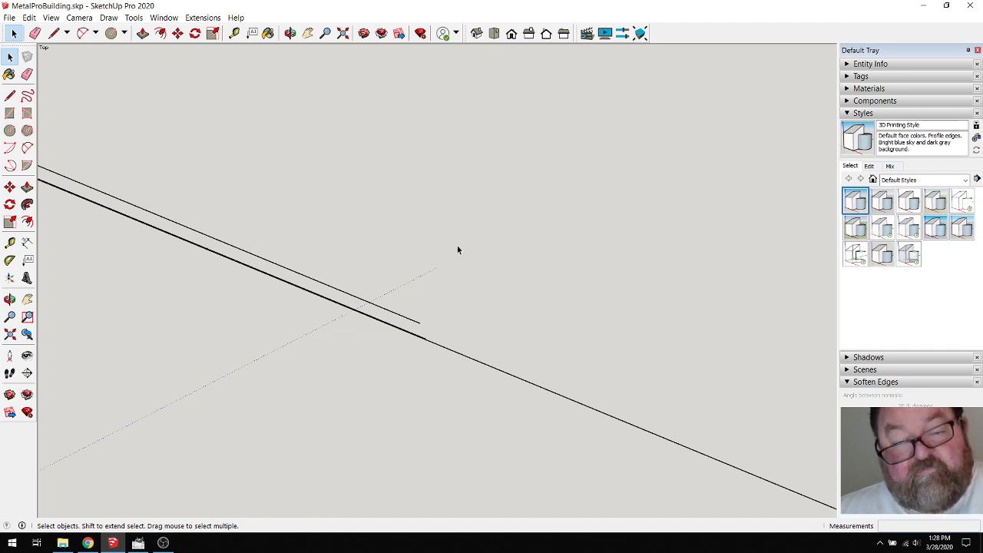
# Undo the edge drawn at the left end and the copy of the ridge curve
pyautogui.hotkey('ctrl', 'z')
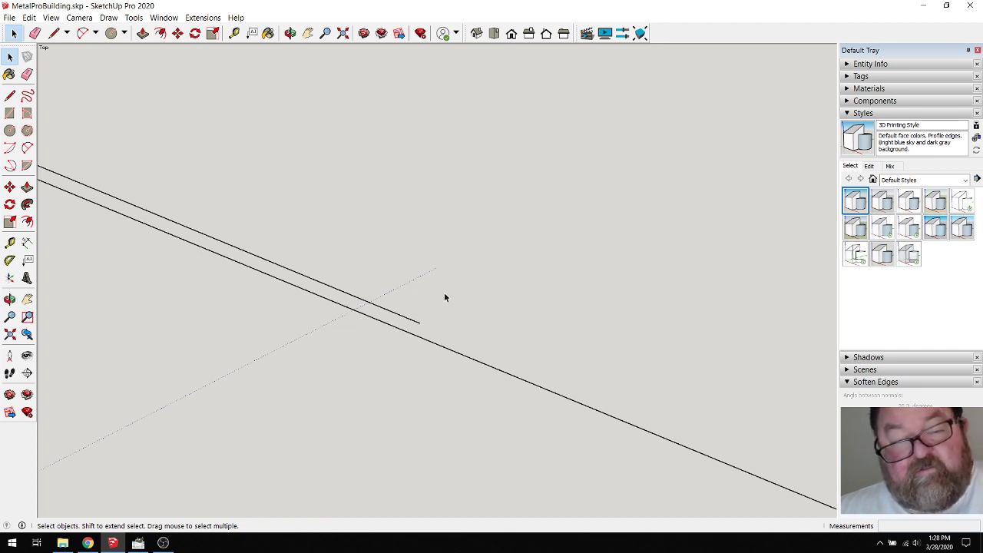
pyautogui.click(418, 325)
pyautogui.hotkey('ctrl', 'z')
pyautogui.hotkey('ctrl', 'z')
pyautogui.hotkey('ctrl', 'z')
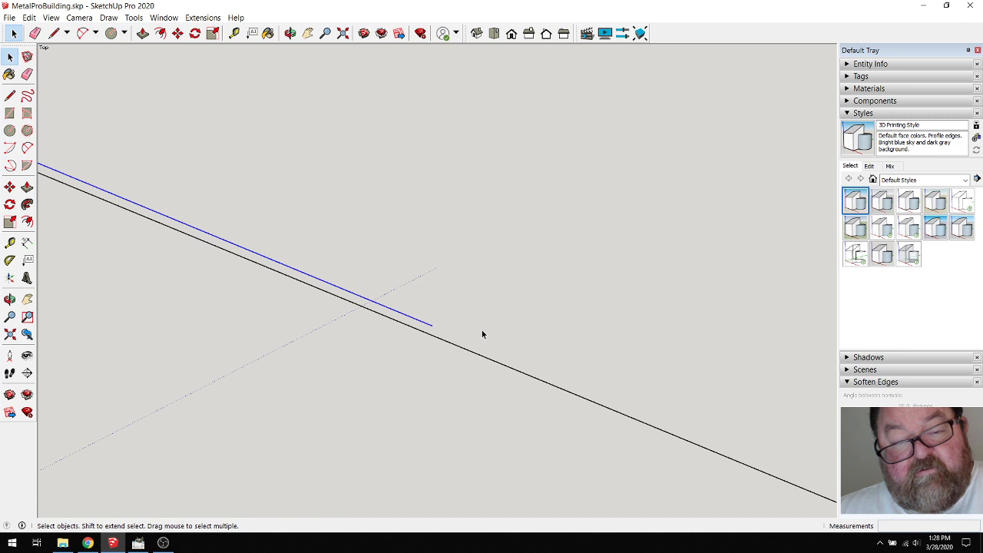
pyautogui.hotkey('ctrl', 'z')
pyautogui.hotkey('ctrl', 'z')
pyautogui.hotkey('ctrl', 'z')
pyautogui.hotkey('ctrl', 'z')
pyautogui.hotkey('ctrl', 'z')
pyautogui.hotkey('ctrl', 'z')
pyautogui.hotkey('ctrl', 'z')
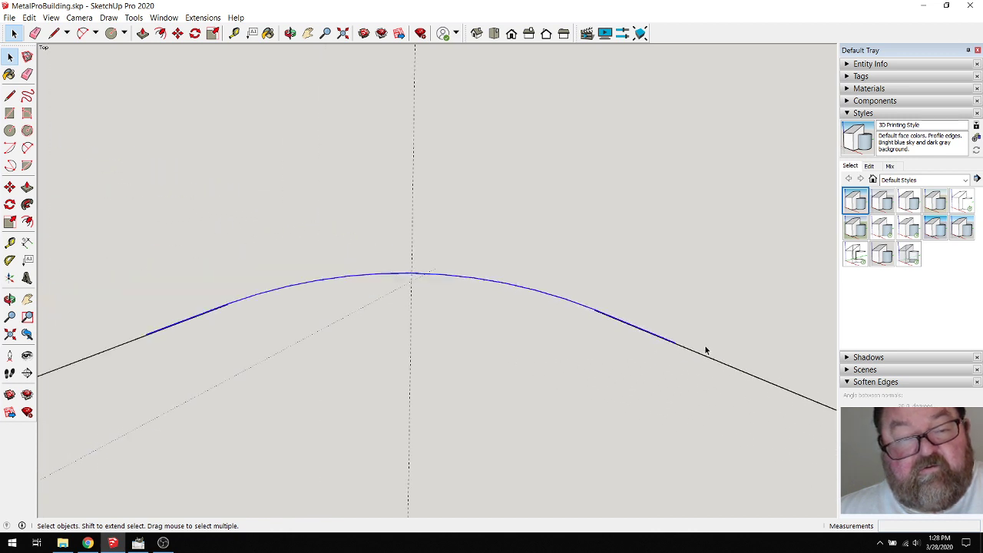
# Redo and undo the recent ridge curve edits, stopping where the original curve is selected without its copy
pyautogui.hotkey('ctrl', 'y')
pyautogui.hotkey('ctrl', 'y')
pyautogui.hotkey('ctrl', 'y')
pyautogui.hotkey('ctrl', 'y')
pyautogui.hotkey('ctrl', 'y')
pyautogui.hotkey('ctrl', 'y')
pyautogui.hotkey('ctrl', 'y')
pyautogui.hotkey('ctrl', 'y')
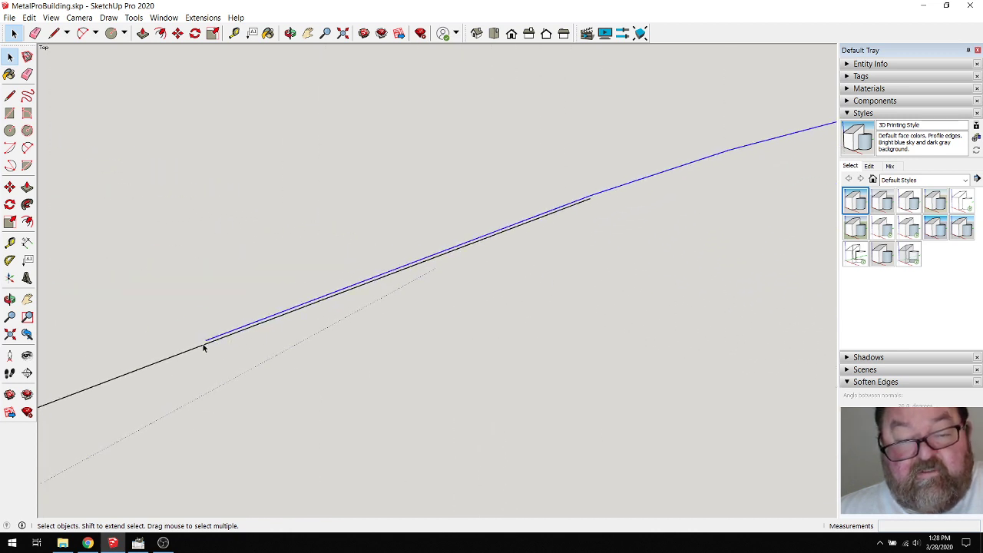
pyautogui.hotkey('ctrl', 'z')
pyautogui.hotkey('ctrl', 'z')
pyautogui.hotkey('ctrl', 'z')
pyautogui.hotkey('ctrl', 'z')
pyautogui.hotkey('ctrl', 'z')
pyautogui.hotkey('ctrl', 'z')
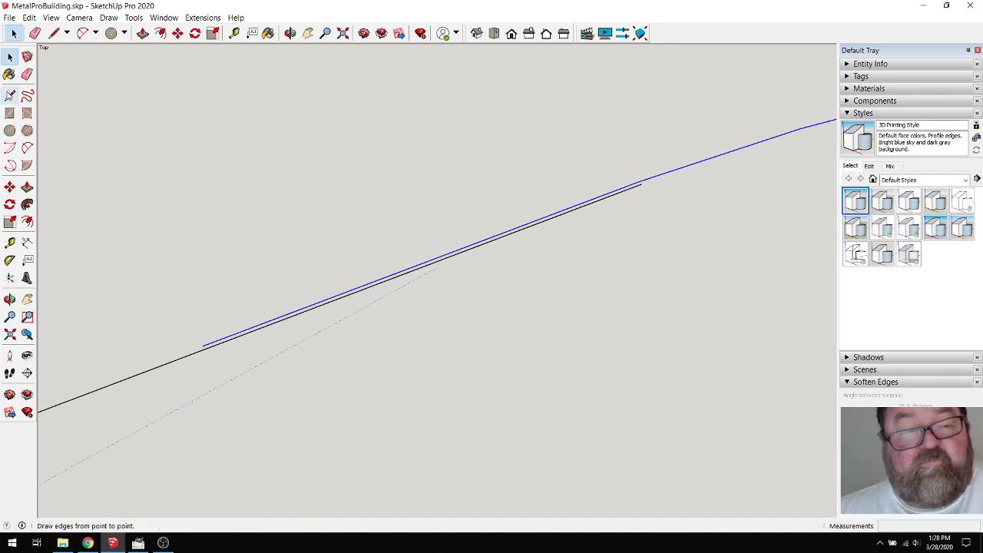
pyautogui.hotkey('ctrl', 'z')
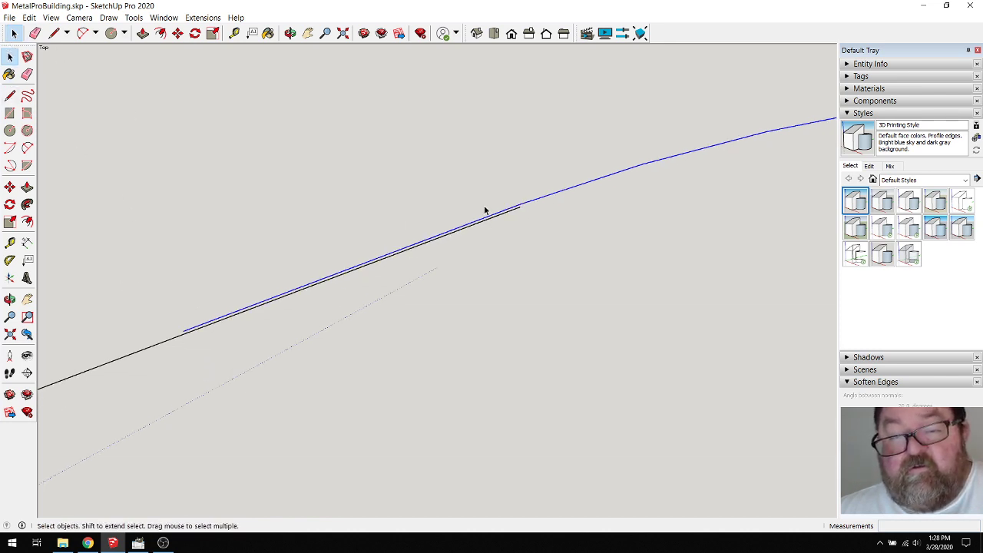
pyautogui.hotkey('ctrl', 'y')
pyautogui.hotkey('ctrl', 'y')
pyautogui.hotkey('ctrl', 'y')
pyautogui.hotkey('ctrl', 'y')
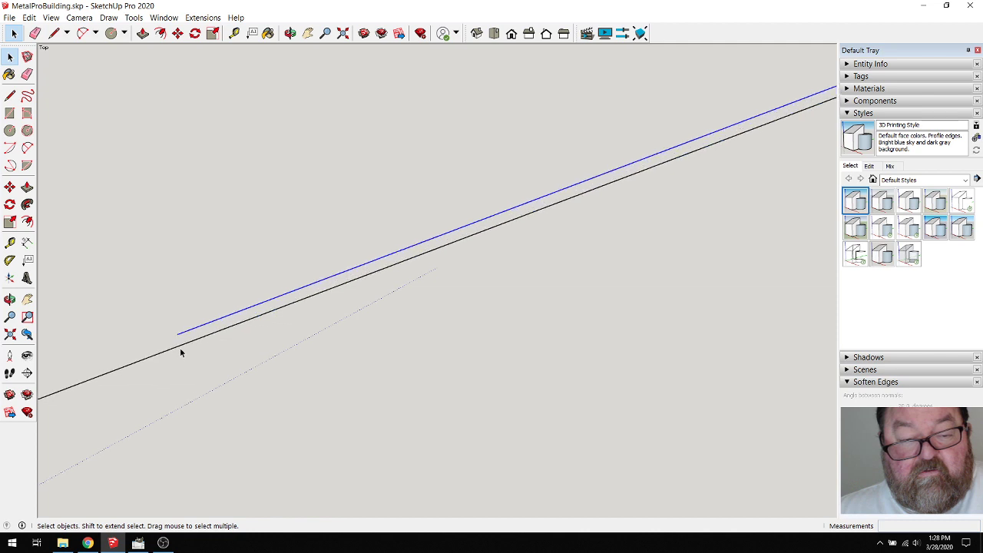
pyautogui.click(177, 33)
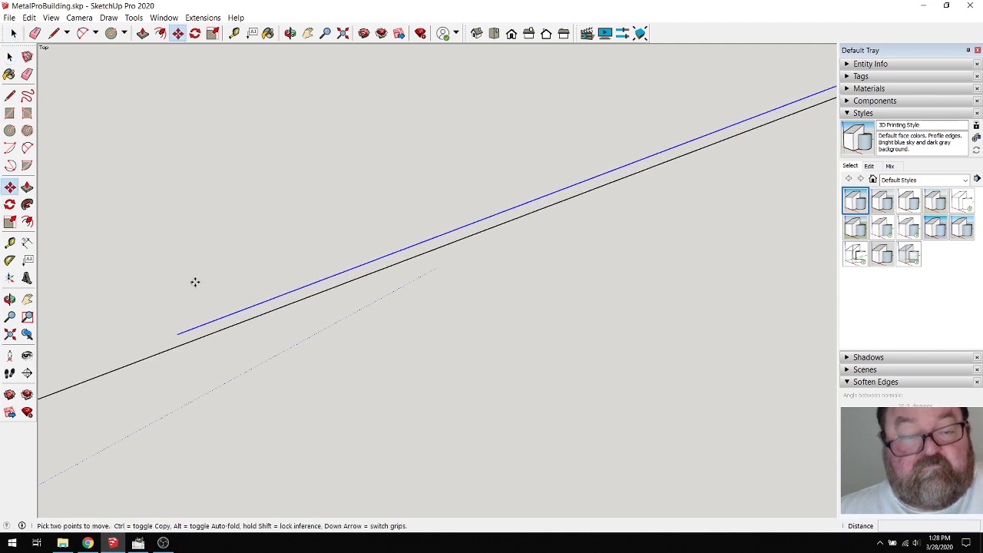
pyautogui.press('ctrl')
pyautogui.click(178, 335)
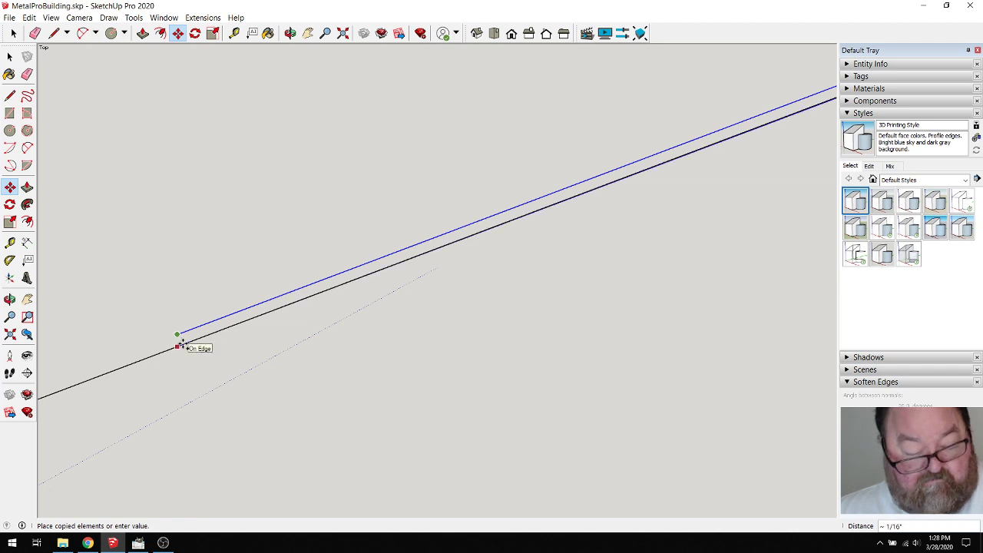
pyautogui.press('Escape')
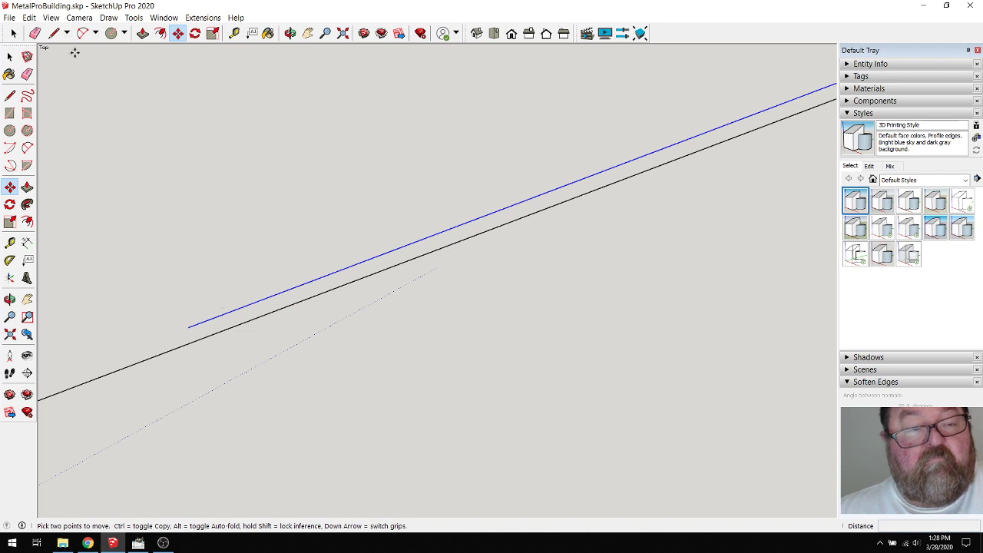
# Create a protractor guide at 90 degrees to the ridge curve through its lower left endpoint
pyautogui.click(9, 260)
pyautogui.click(188, 327)
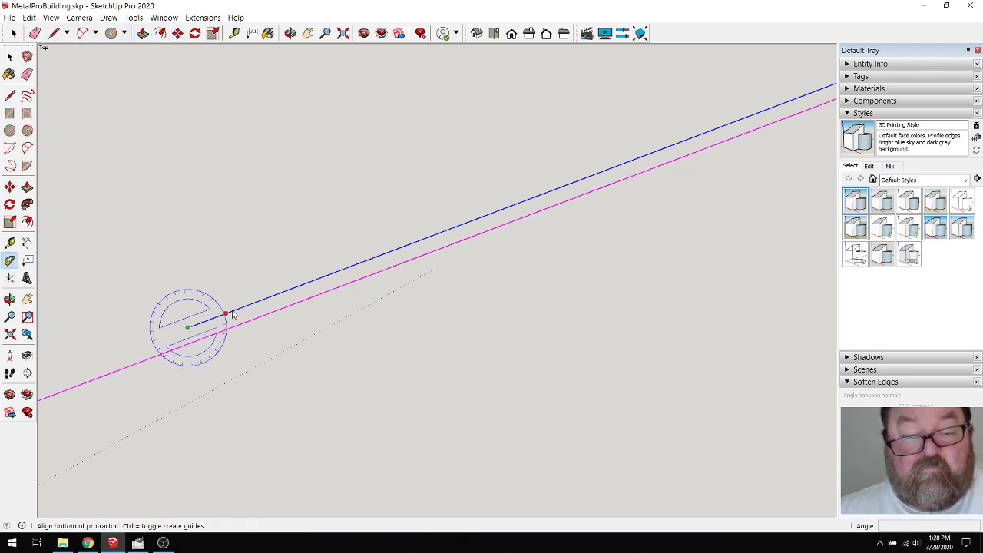
pyautogui.click(233, 314)
pyautogui.click(204, 367)
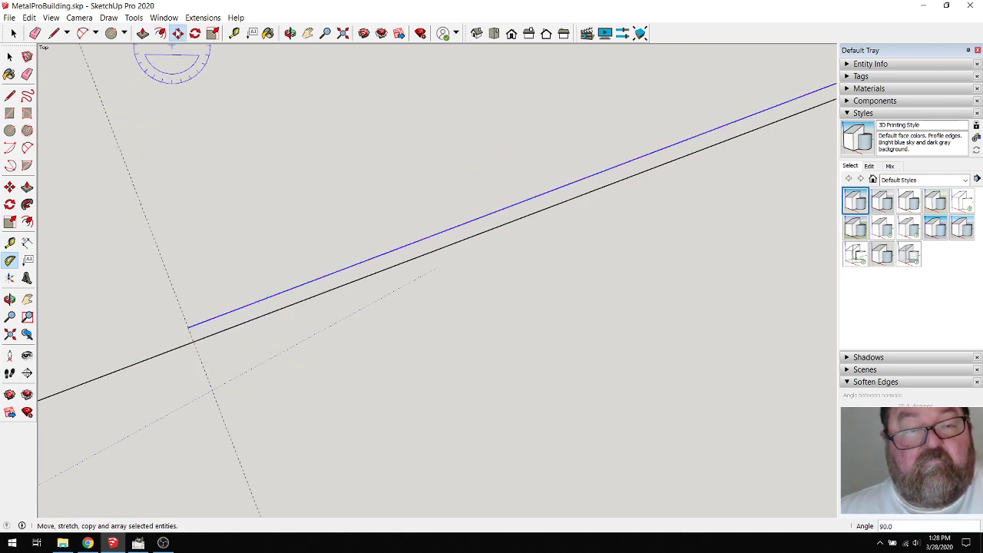
# Copy the ridge curve from its left endpoint 1/16" along the perpendicular guide toward the roof line, and erase the guide
pyautogui.click(178, 33)
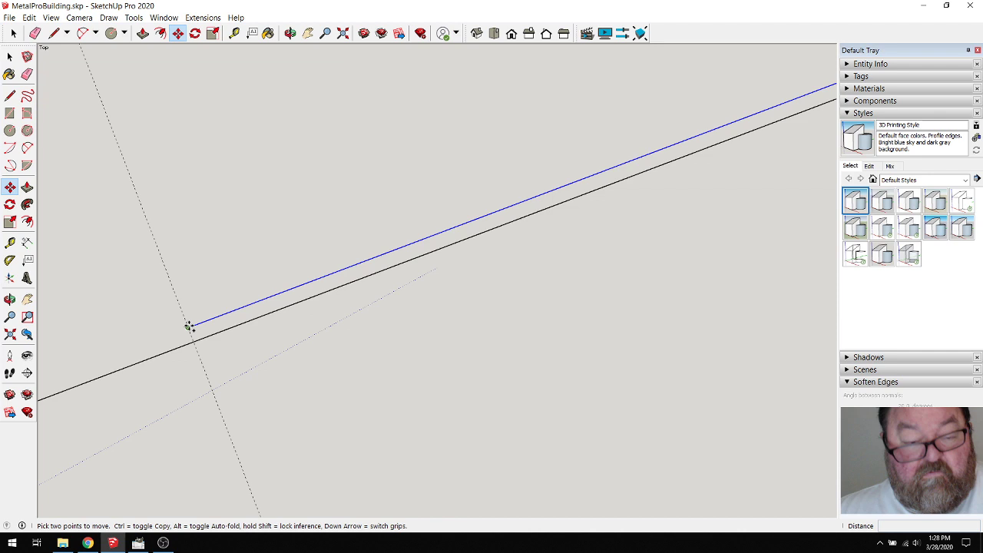
pyautogui.press('ctrl')
pyautogui.click(188, 327)
pyautogui.click(194, 339)
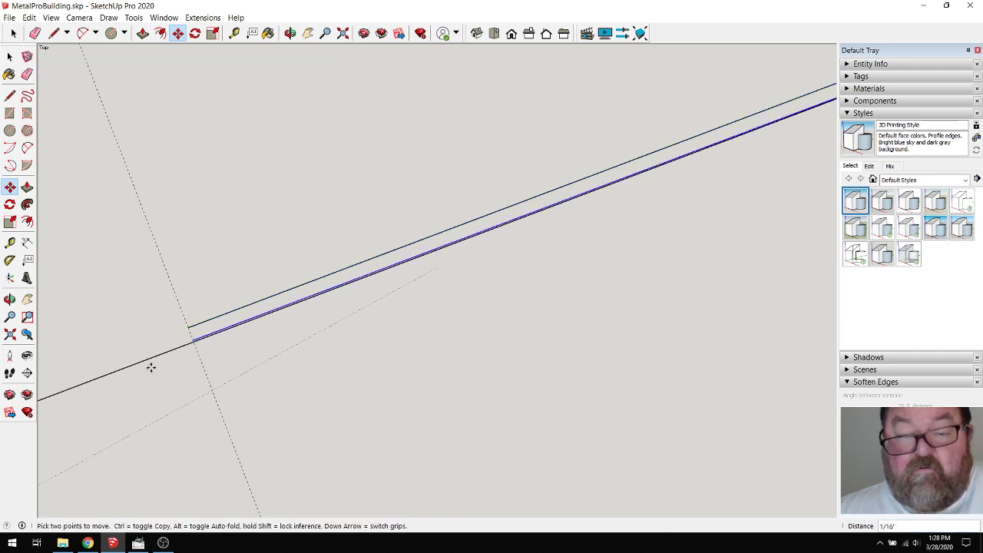
pyautogui.click(35, 33)
pyautogui.moveTo(162, 205); pyautogui.dragTo(133, 238)
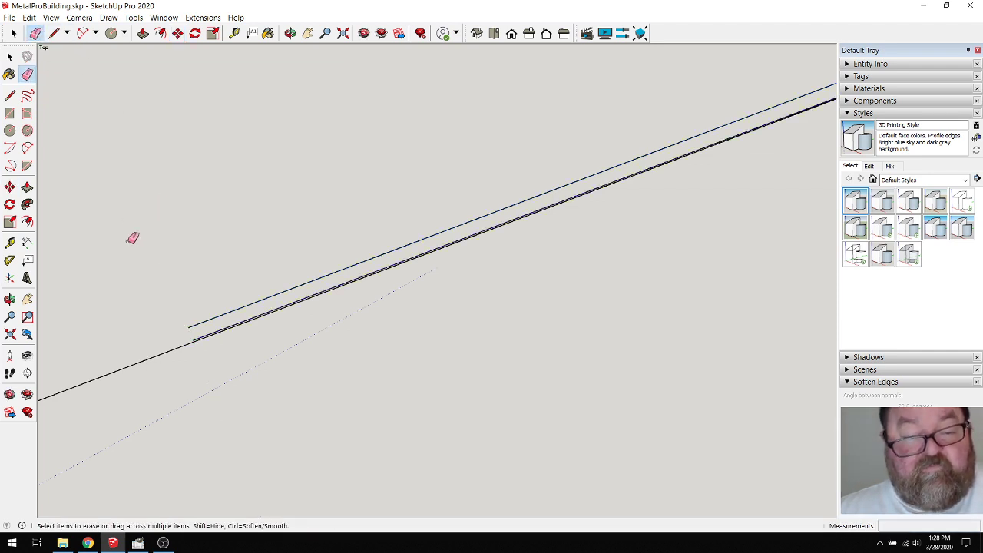
# Draw a short edge joining the left endpoints of the ridge curve and its copy
pyautogui.click(54, 33)
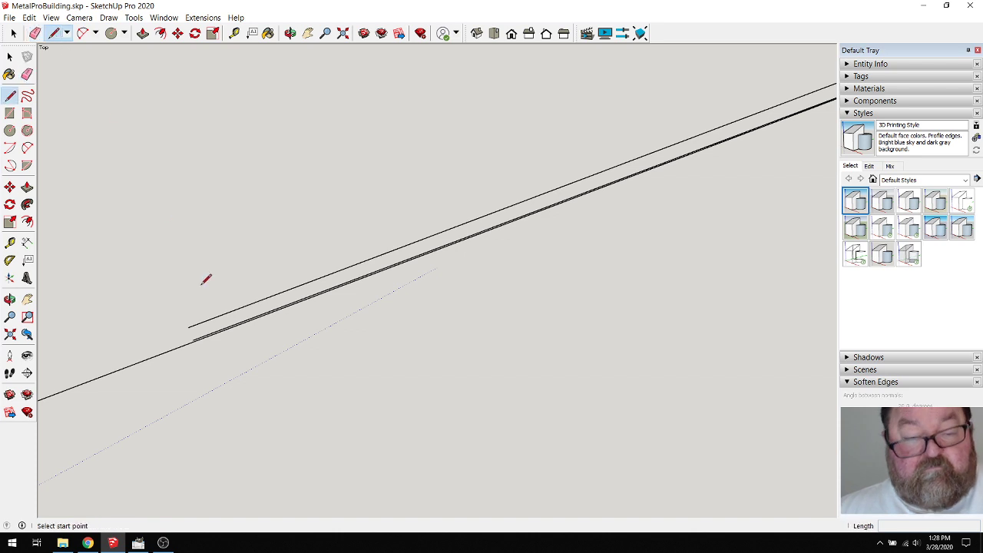
pyautogui.click(193, 339)
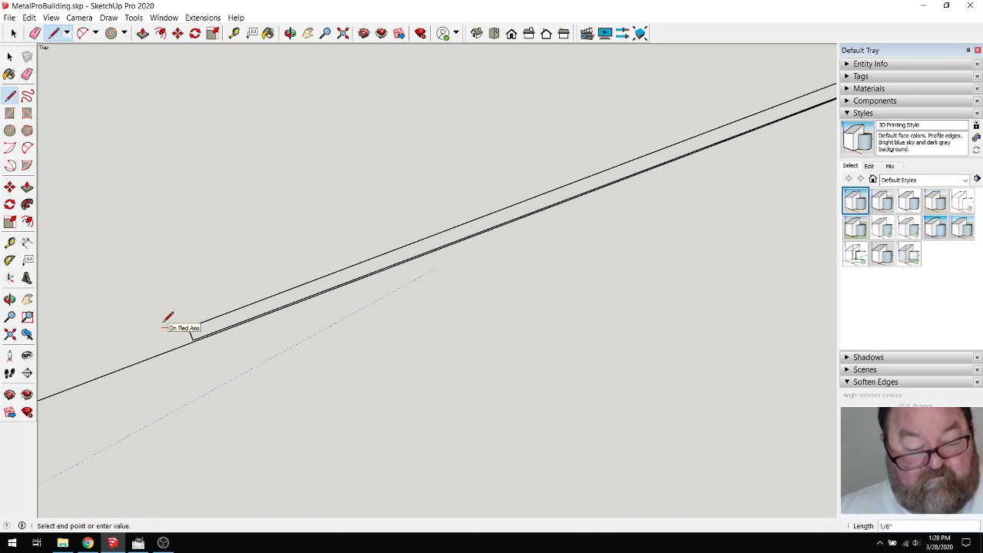
pyautogui.click(168, 337)
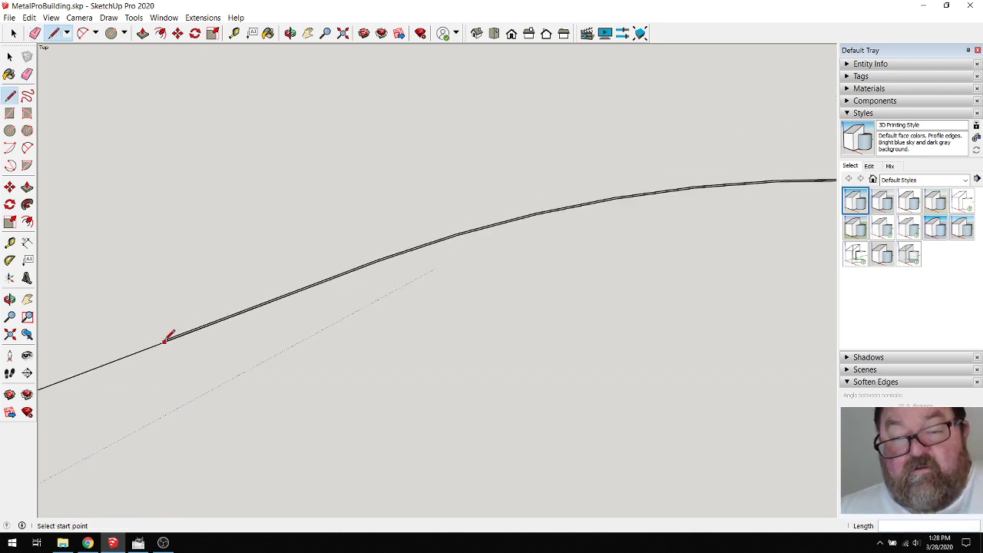
# Create a protractor guide at 90 degrees to the ridge curve through its lower right endpoint
pyautogui.scroll(-5, 166, 339)
pyautogui.scroll(3, 583, 351)
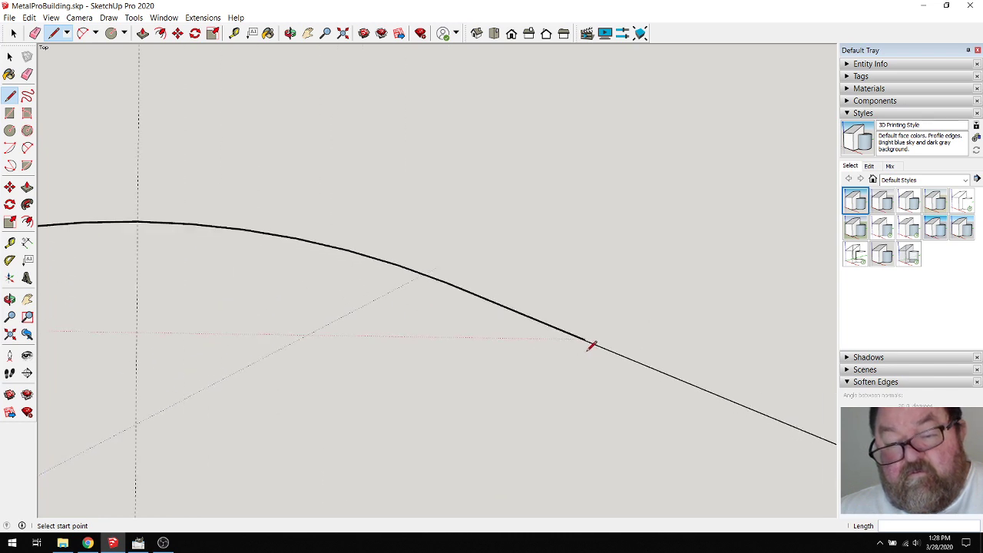
pyautogui.scroll(6, 590, 345)
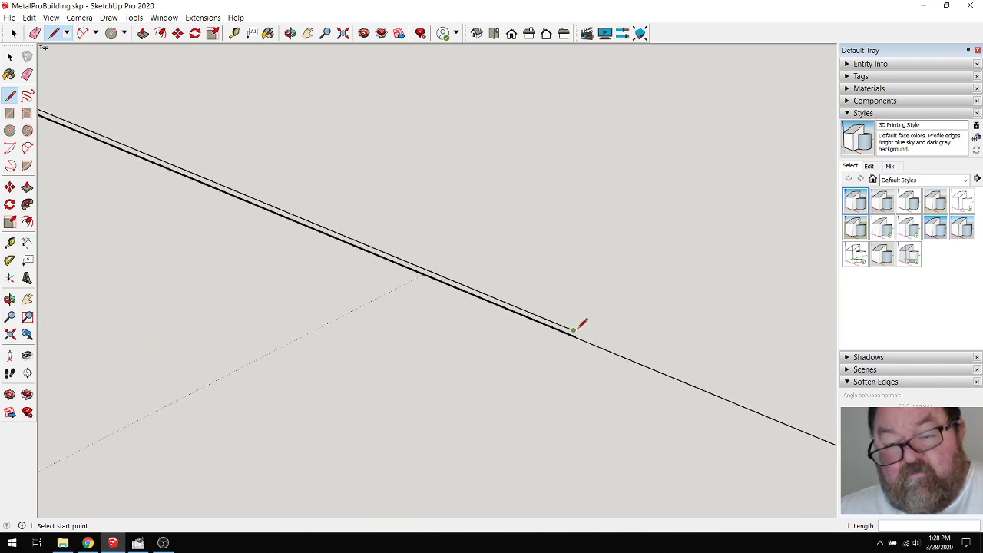
pyautogui.scroll(3, 581, 325)
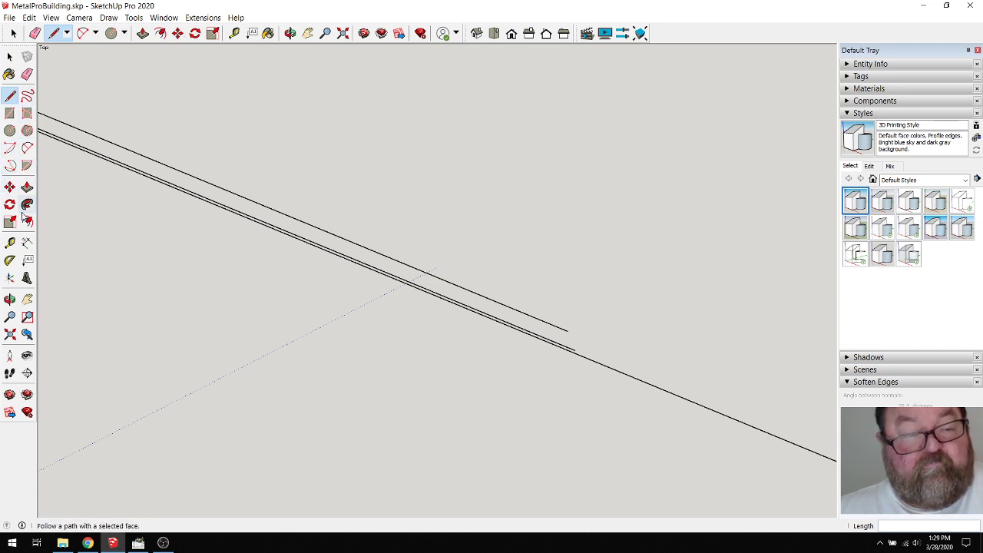
pyautogui.click(10, 242)
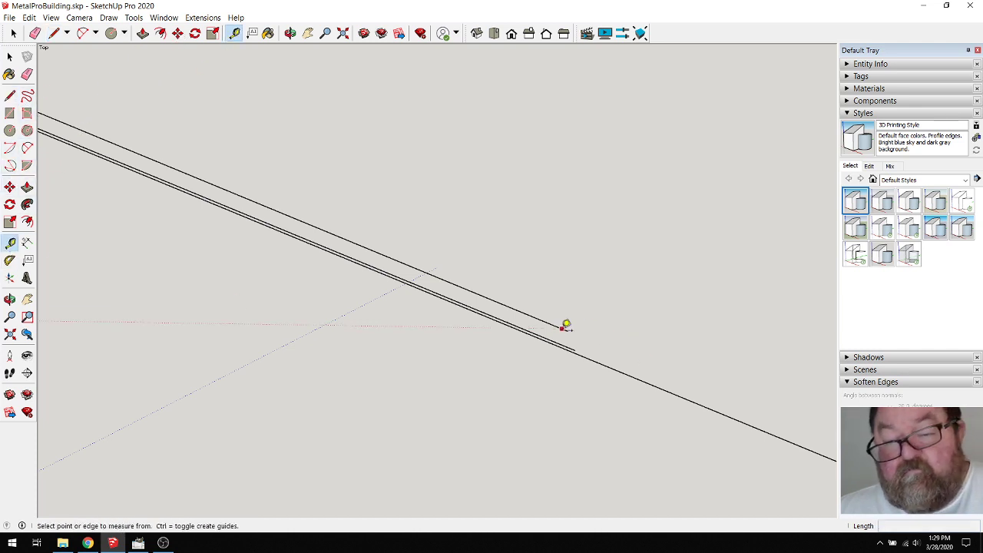
pyautogui.click(10, 260)
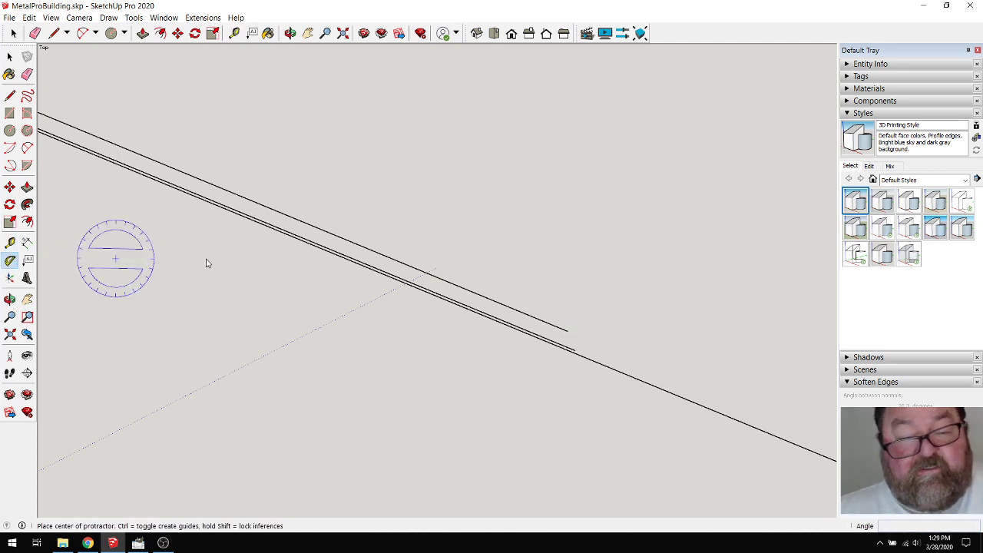
pyautogui.click(566, 330)
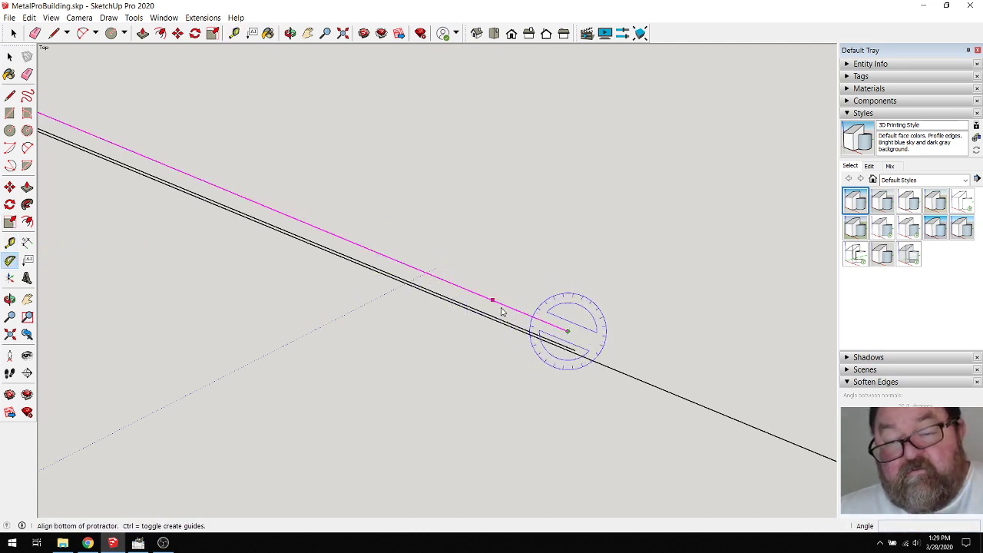
pyautogui.click(500, 311)
pyautogui.click(539, 397)
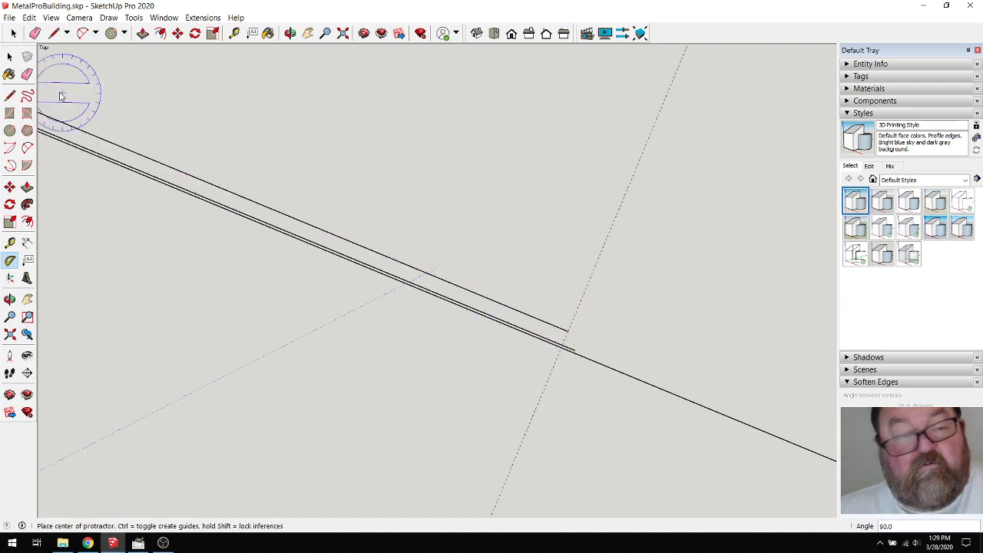
# Draw a short edge joining the right endpoints of the ridge curve and its copy to close the thin profile
pyautogui.click(53, 33)
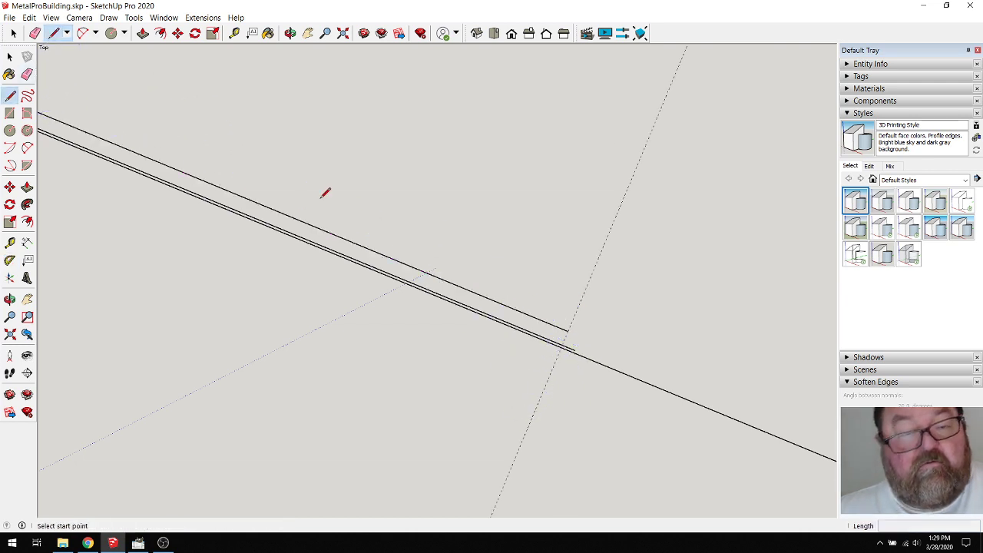
pyautogui.click(567, 330)
pyautogui.click(563, 345)
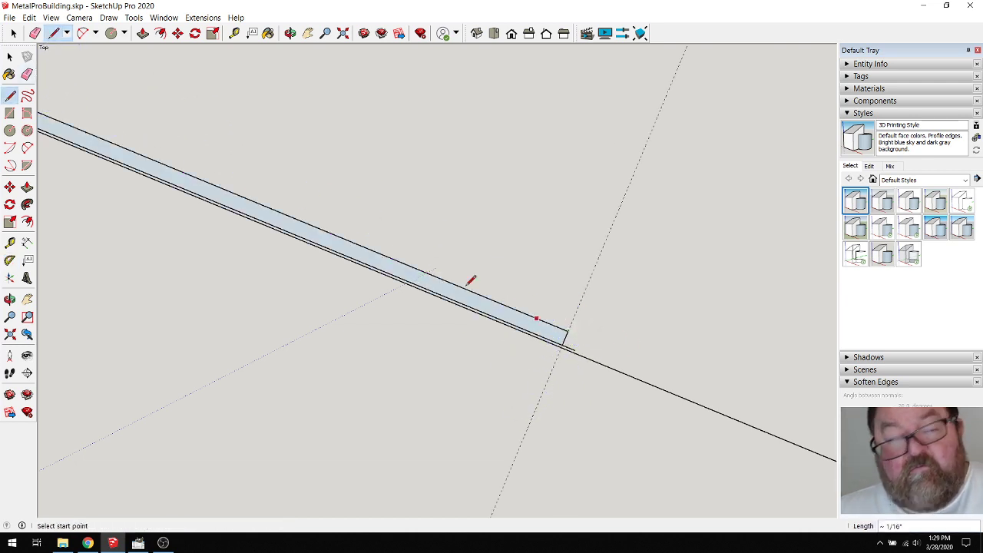
# Erase the leftover edge stub and the perpendicular guide at the right end of the ridge profile
pyautogui.click(34, 33)
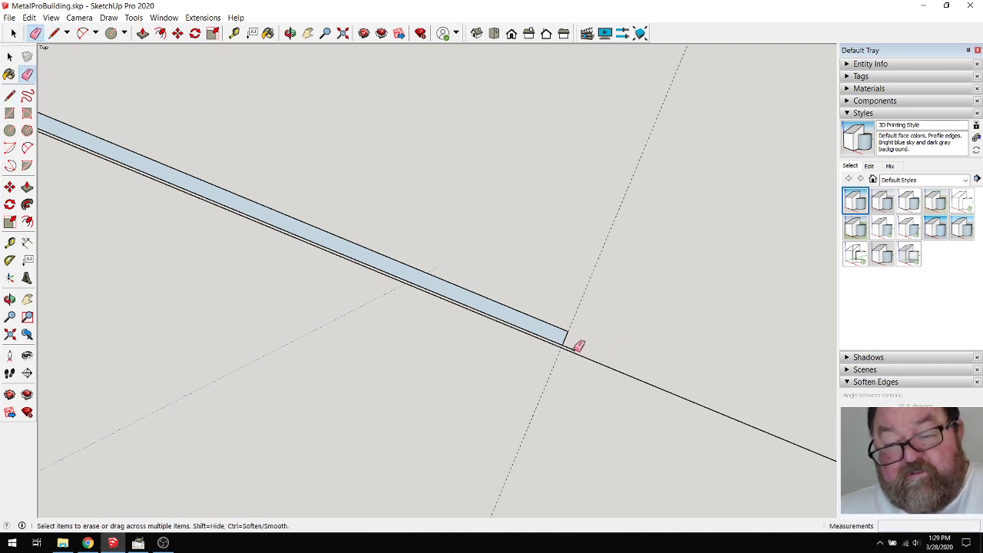
pyautogui.click(582, 295)
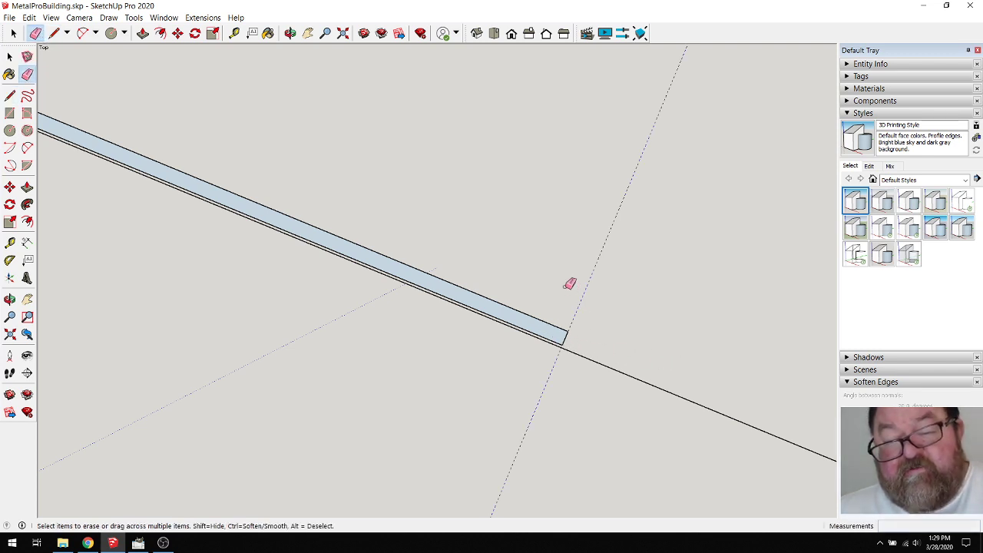
pyautogui.scroll(-3, 638, 304)
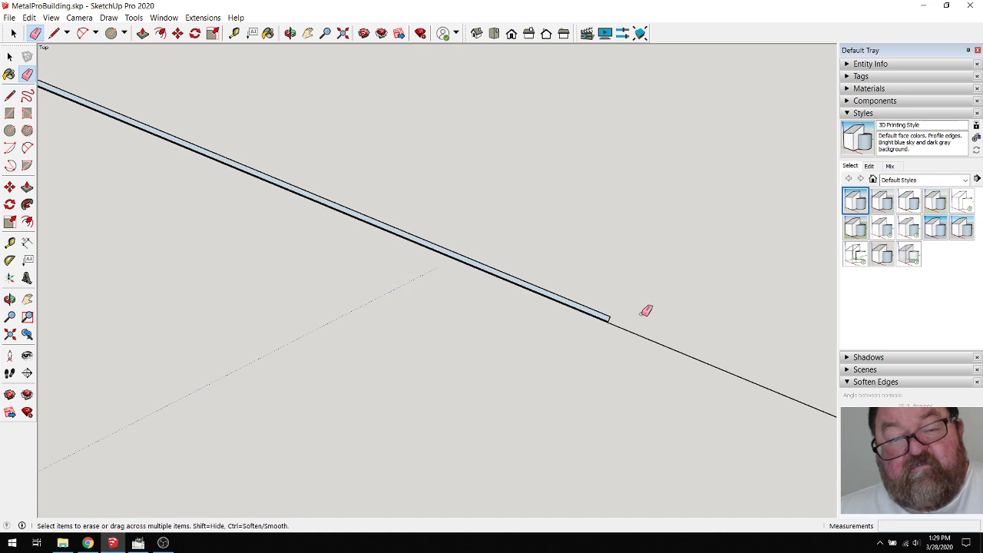
pyautogui.scroll(2, 621, 307)
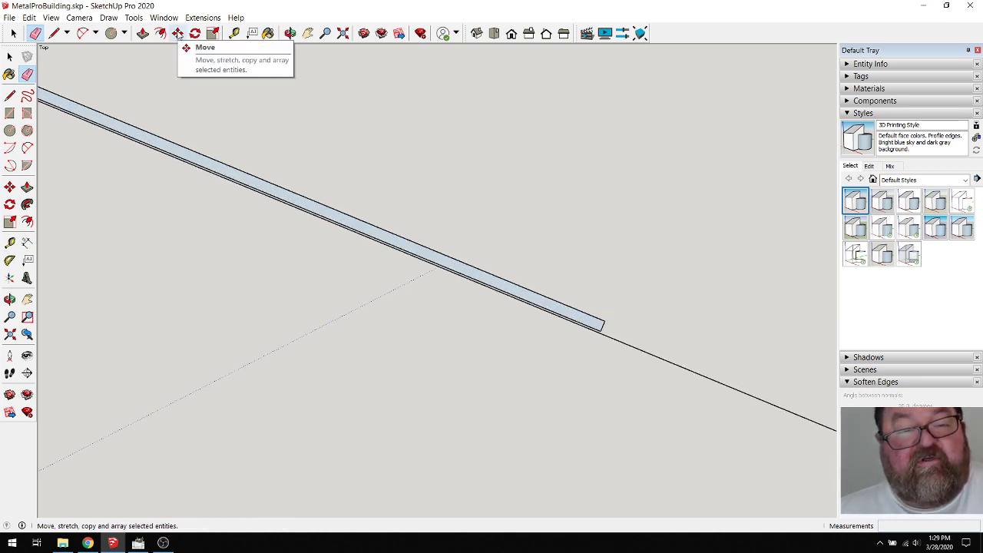
pyautogui.scroll(-1, 617, 271)
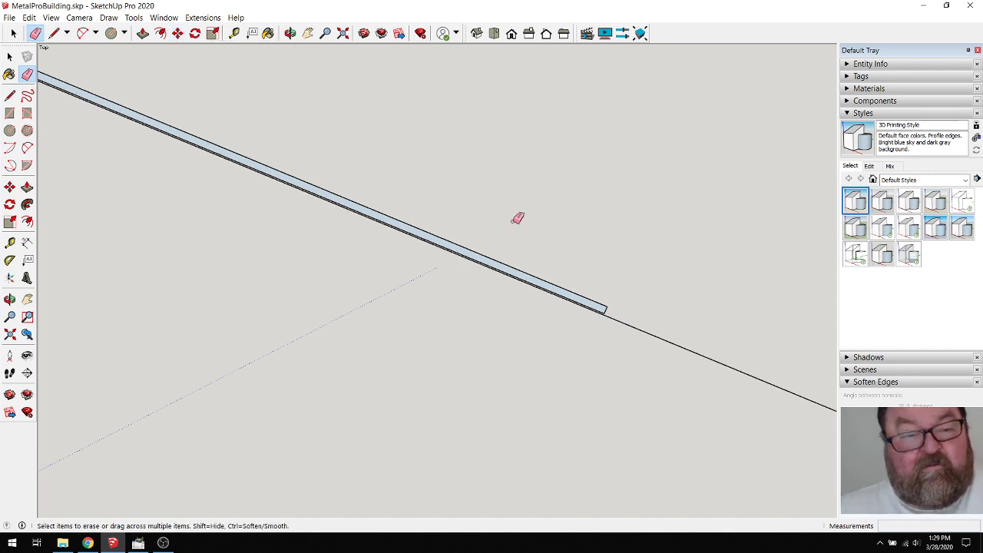
# Extrude the thin ridge profile face 1' with Push/Pull
pyautogui.click(143, 33)
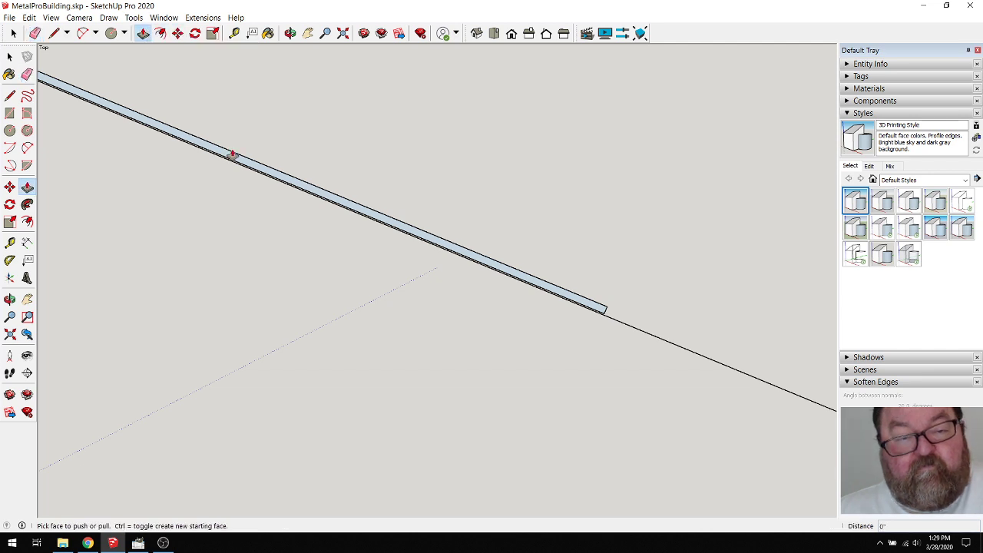
pyautogui.moveTo(234, 158); pyautogui.dragTo(147, 66)
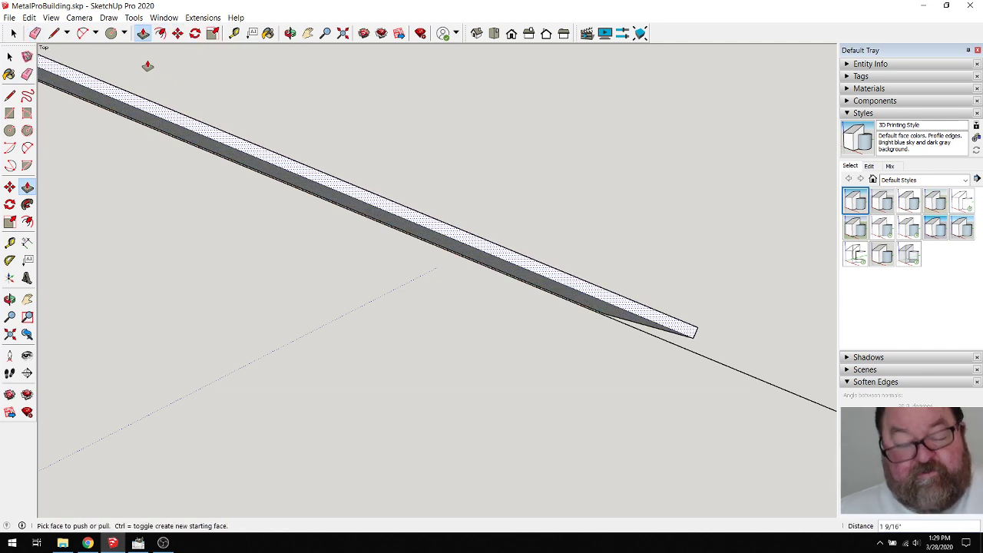
pyautogui.click(149, 67)
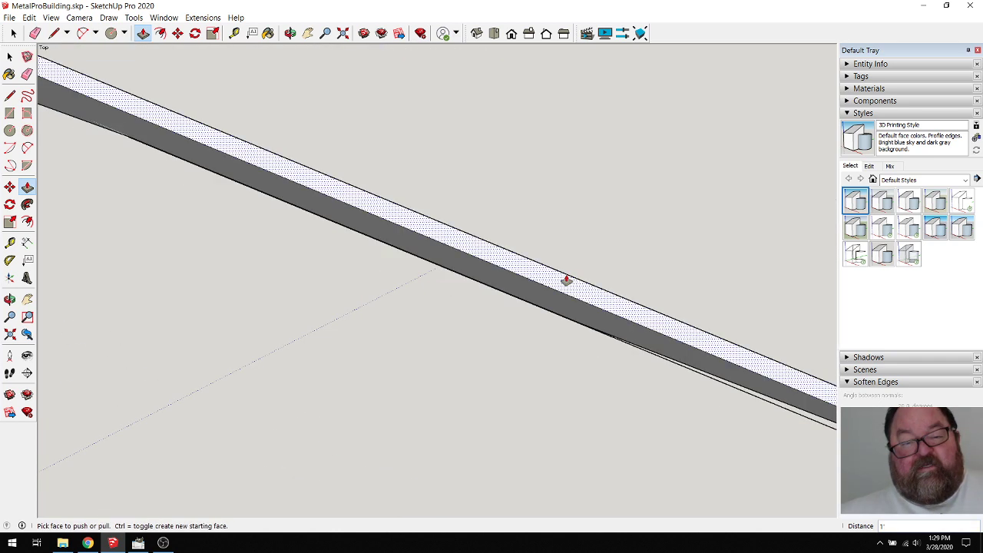
pyautogui.click(589, 289)
pyautogui.scroll(-10, 639, 300)
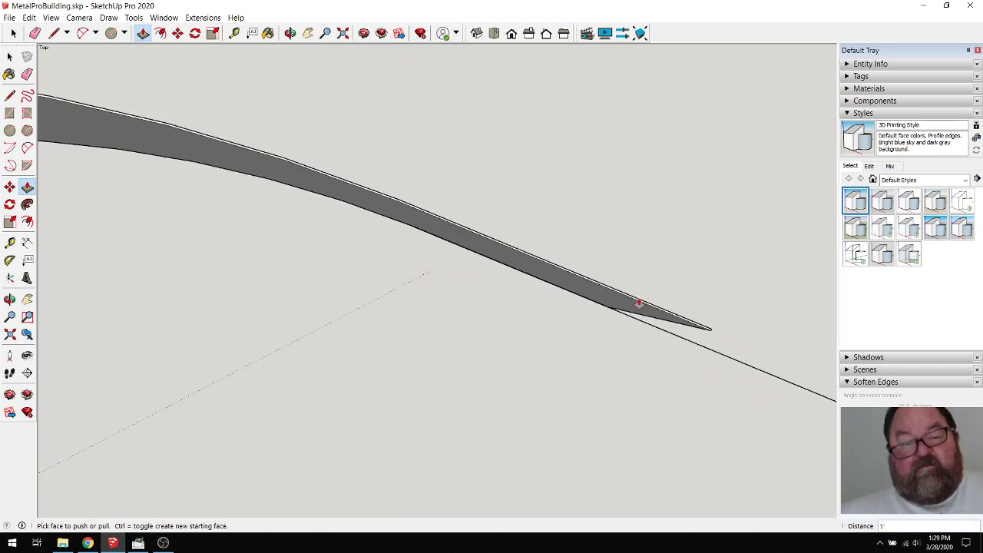
# Erase the seam edge between the straight end and the curved part on top of the extruded ridge strip
pyautogui.click(290, 33)
pyautogui.moveTo(486, 323); pyautogui.dragTo(375, 241)
pyautogui.scroll(4, 310, 276)
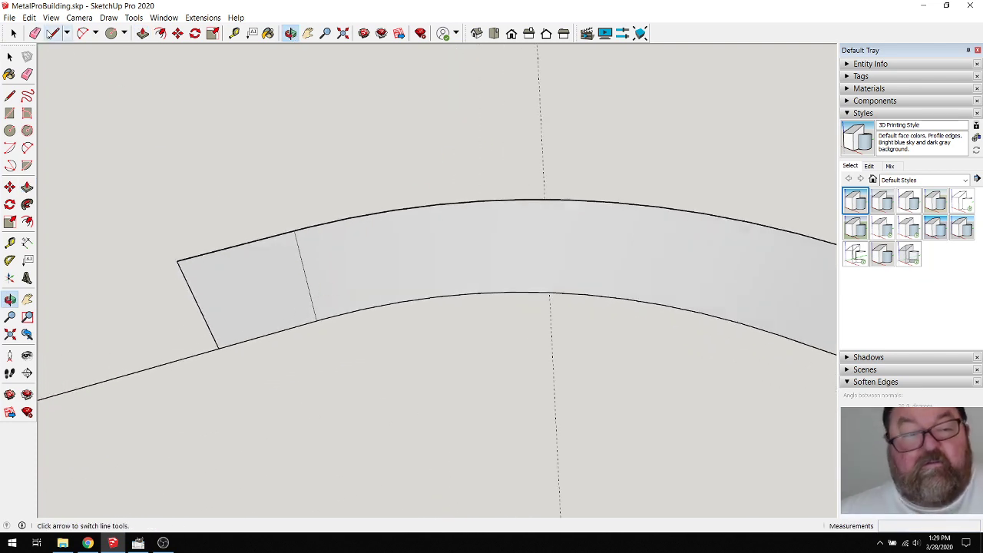
pyautogui.click(35, 33)
pyautogui.click(301, 246)
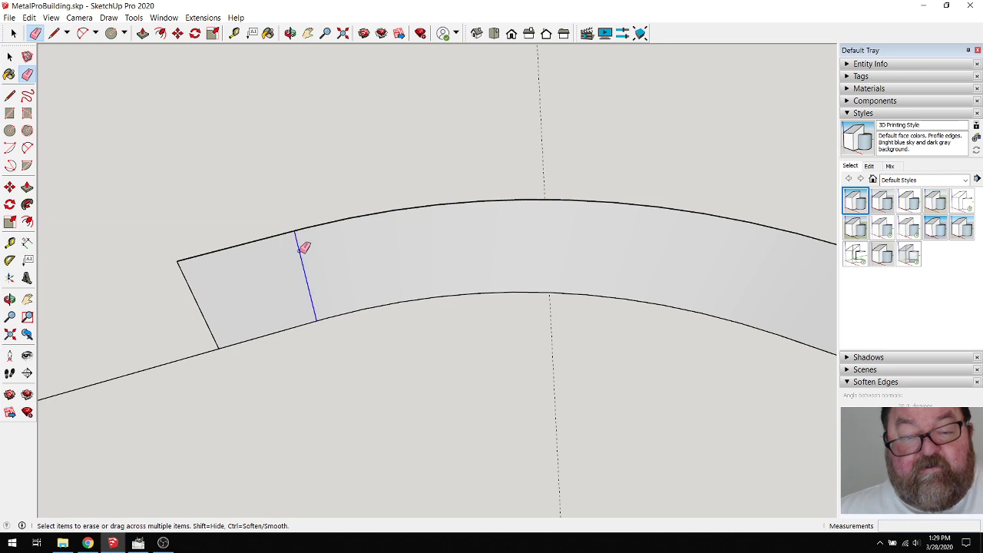
# Copy the whole extruded ridge strip to an empty area to the left of the arch outline
pyautogui.click(289, 36)
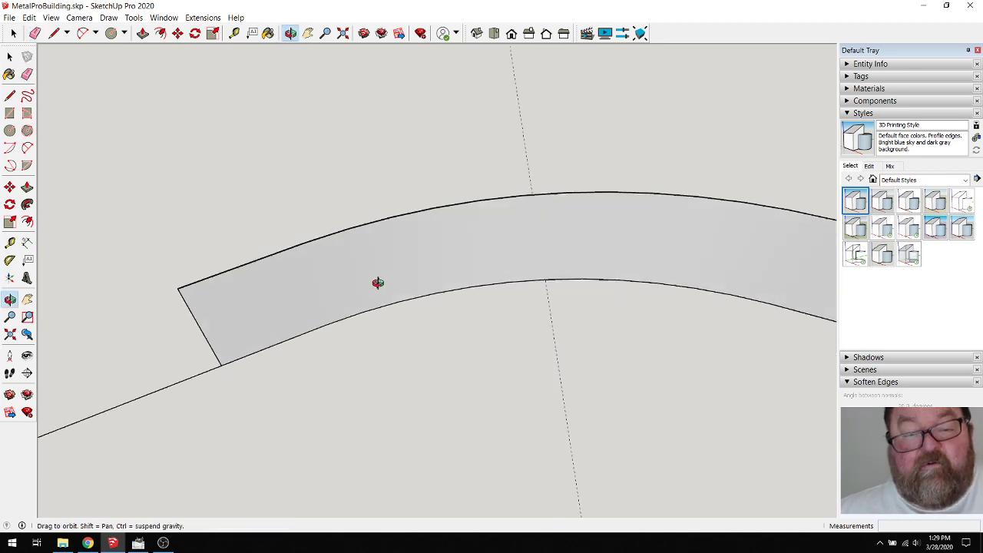
pyautogui.moveTo(377, 285); pyautogui.dragTo(271, 264)
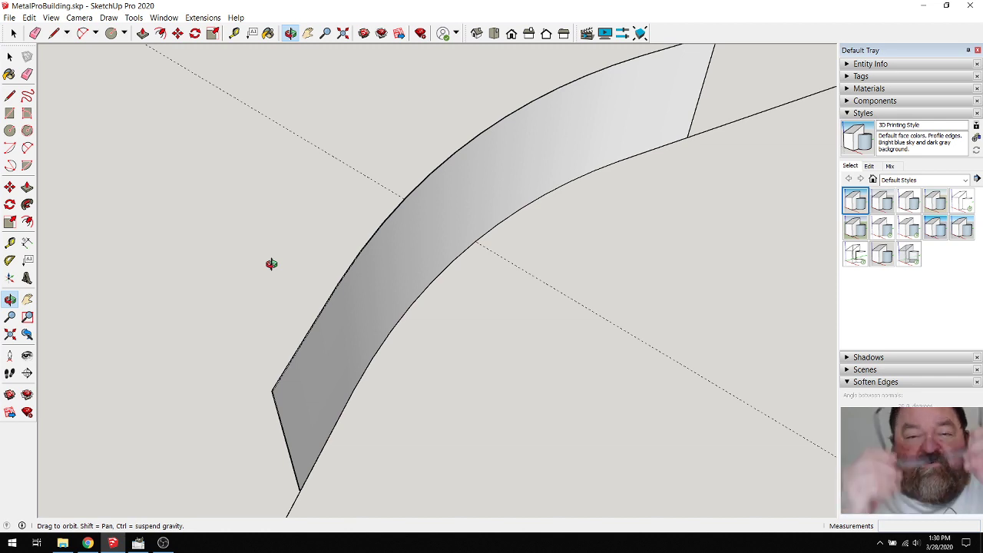
pyautogui.scroll(-2, 406, 213)
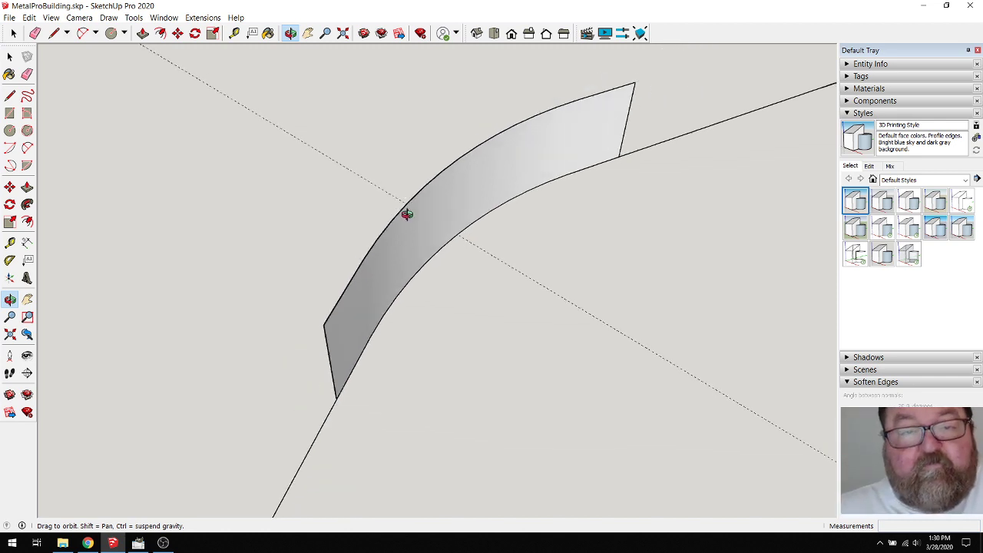
pyautogui.scroll(-2, 407, 212)
pyautogui.moveTo(415, 253); pyautogui.dragTo(296, 182)
pyautogui.press('space')
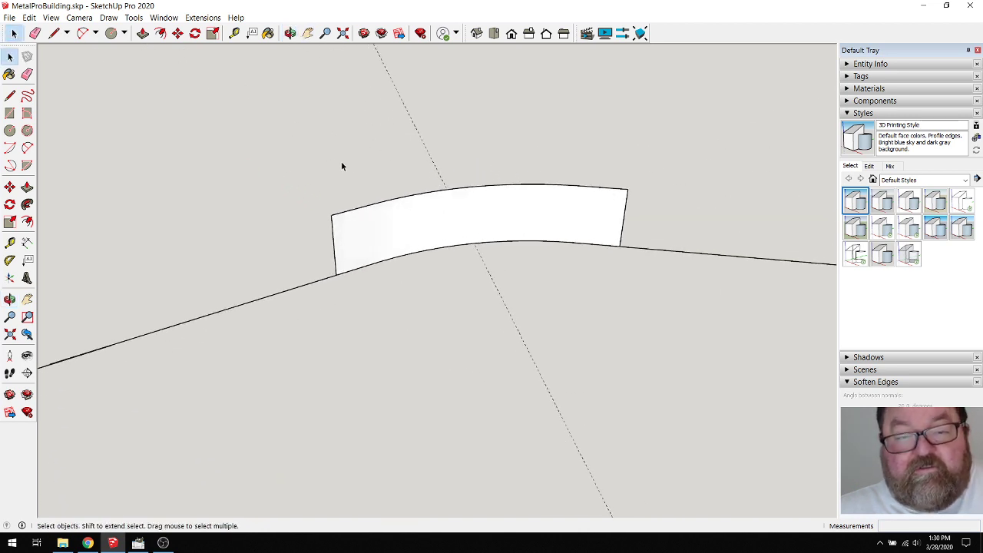
pyautogui.moveTo(315, 98); pyautogui.dragTo(662, 294)
pyautogui.scroll(-2, 677, 320)
pyautogui.scroll(-2, 680, 326)
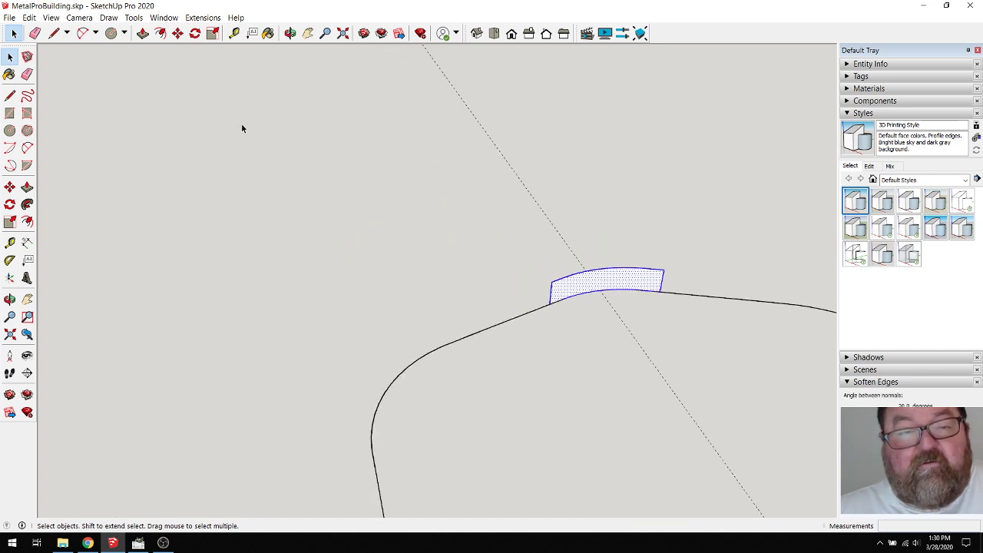
pyautogui.press('m')
pyautogui.click(467, 246)
pyautogui.press('ctrl')
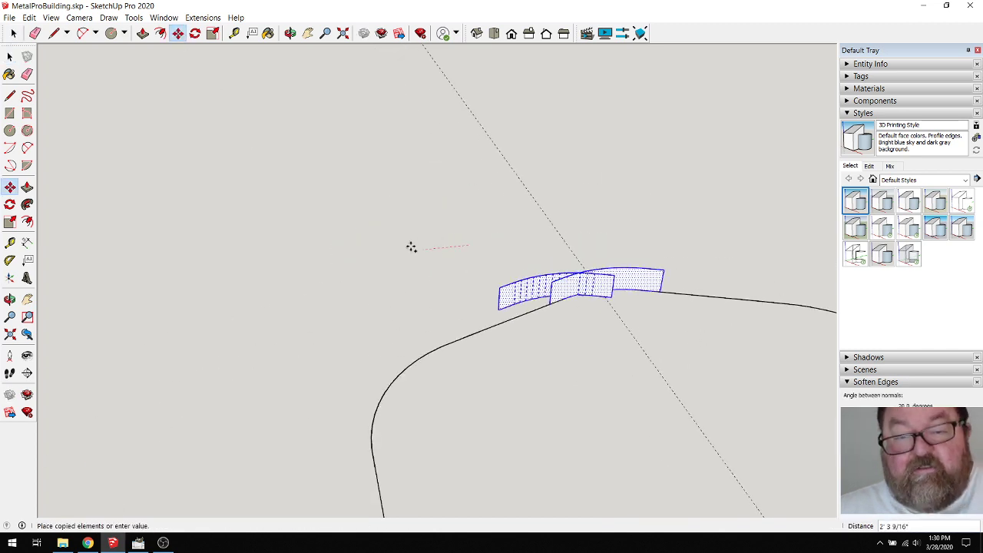
pyautogui.click(279, 248)
pyautogui.scroll(2, 398, 305)
pyautogui.scroll(2, 397, 305)
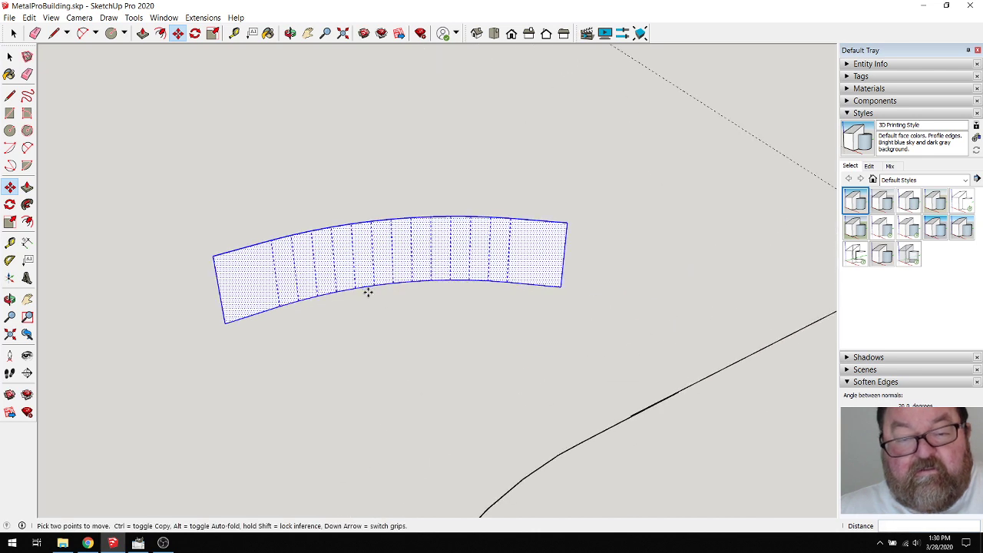
# Rotate the copied ridge strip 90 degrees about its lower left corner
pyautogui.press('space')
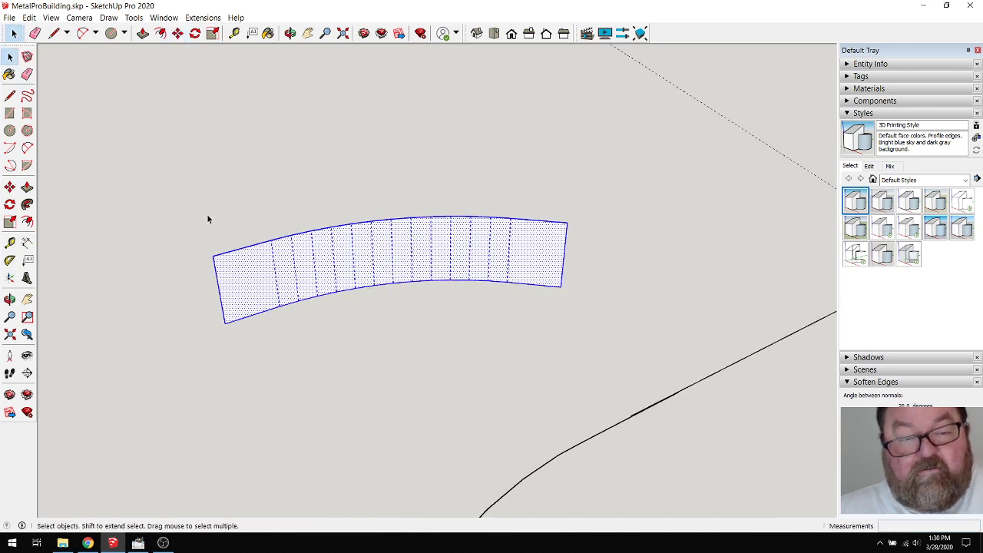
pyautogui.scroll(2, 180, 240)
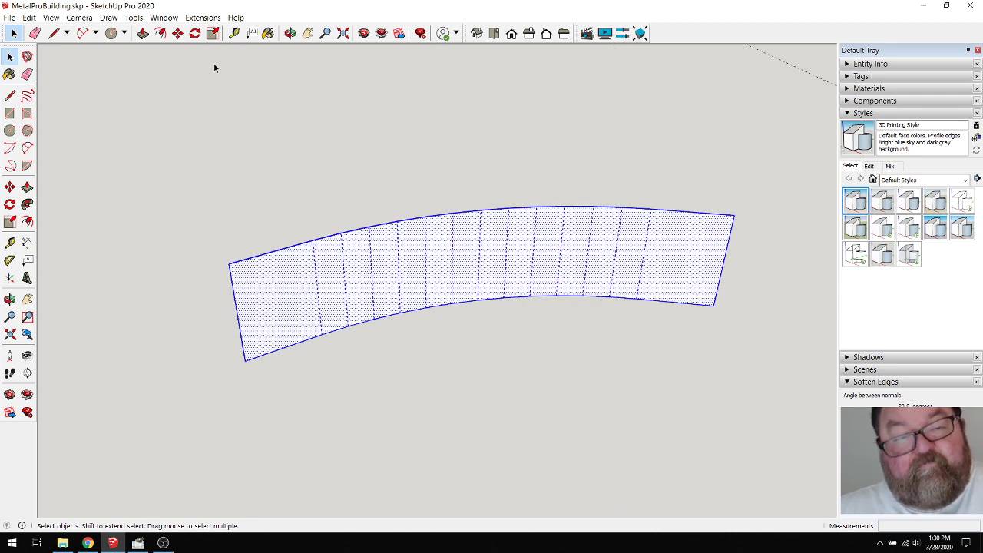
pyautogui.click(195, 33)
pyautogui.scroll(3, 238, 361)
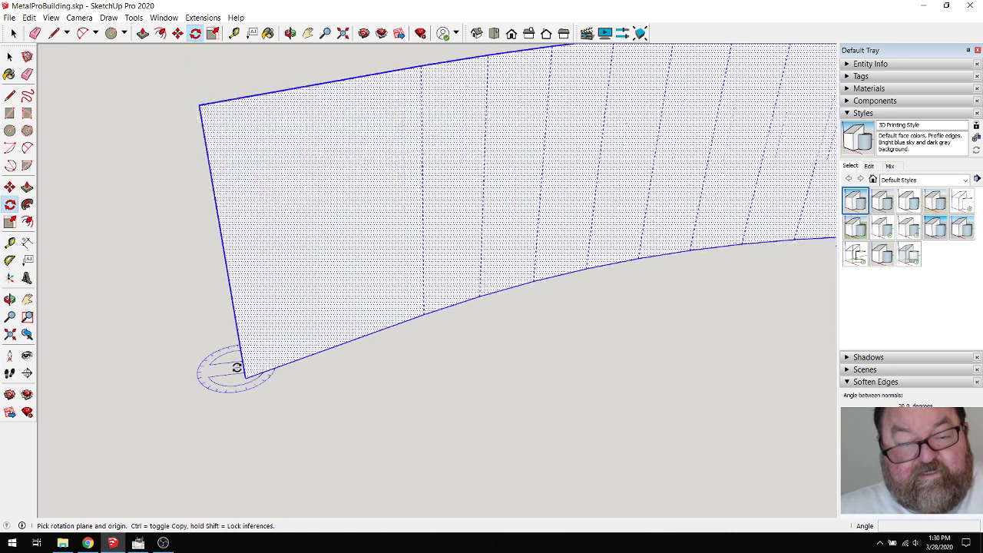
pyautogui.click(245, 377)
pyautogui.click(235, 317)
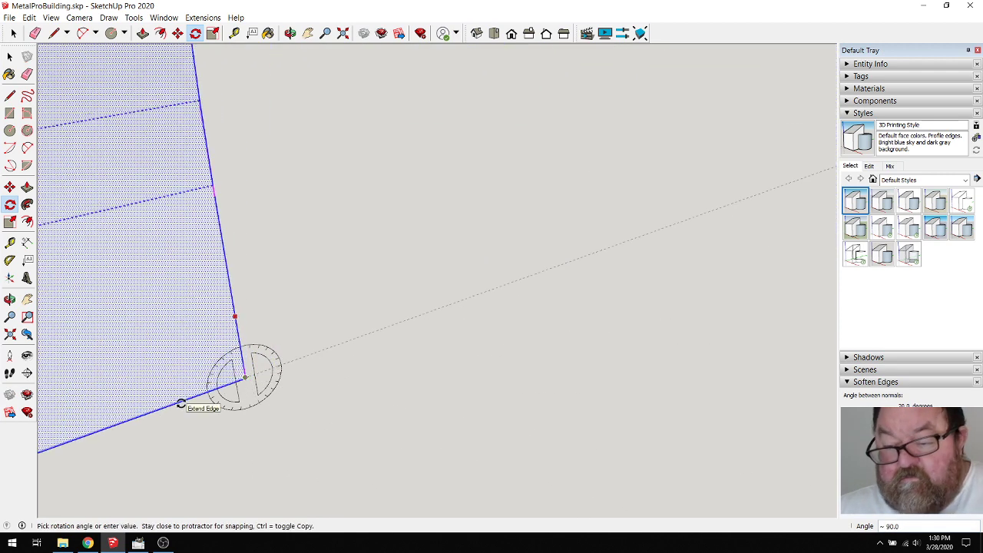
pyautogui.click(180, 403)
pyautogui.moveTo(180, 403); pyautogui.dragTo(435, 396, button='middle')
pyautogui.scroll(-3, 435, 397)
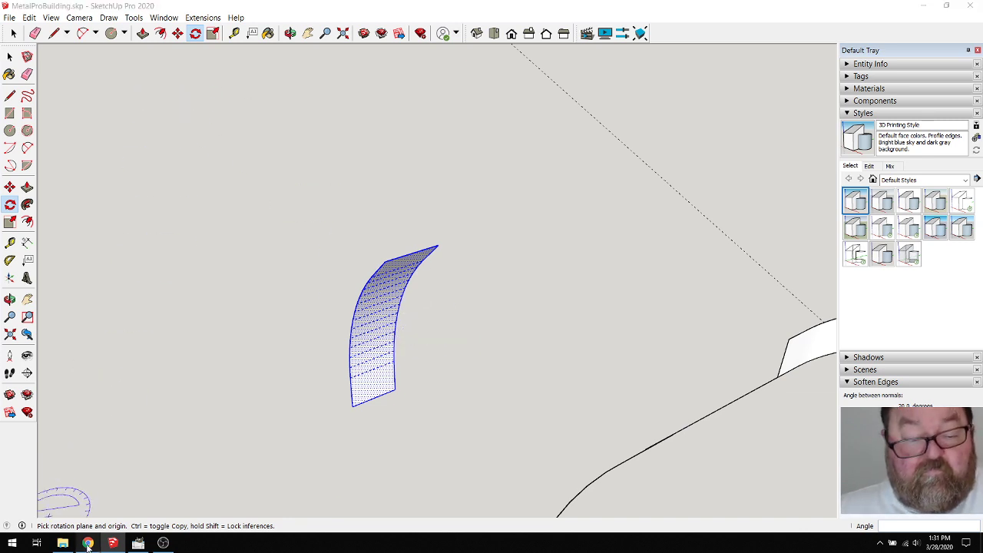
# Check the live chat in YouTube Studio and the audio levels in OBS, and return to SketchUp
pyautogui.hotkey('alt', 'Tab')
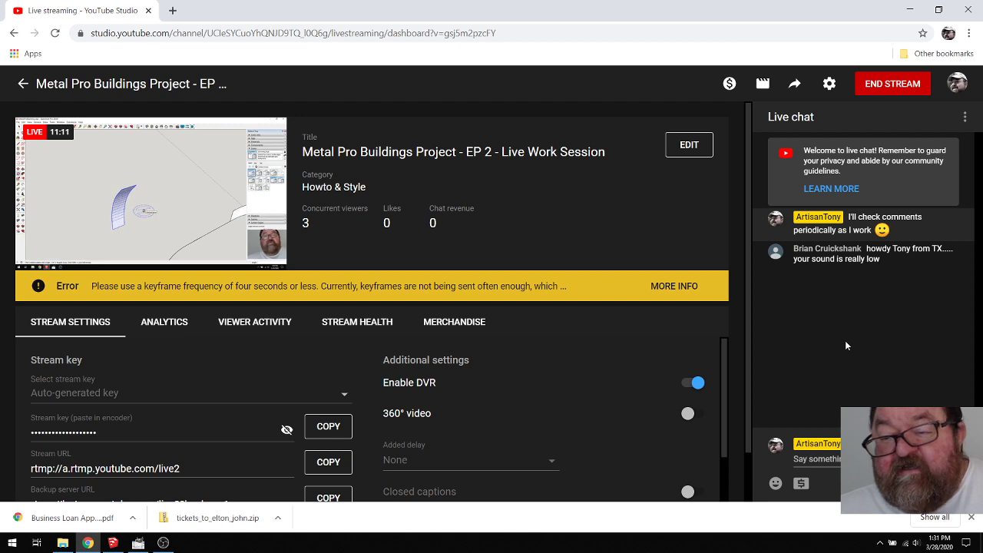
pyautogui.click(163, 543)
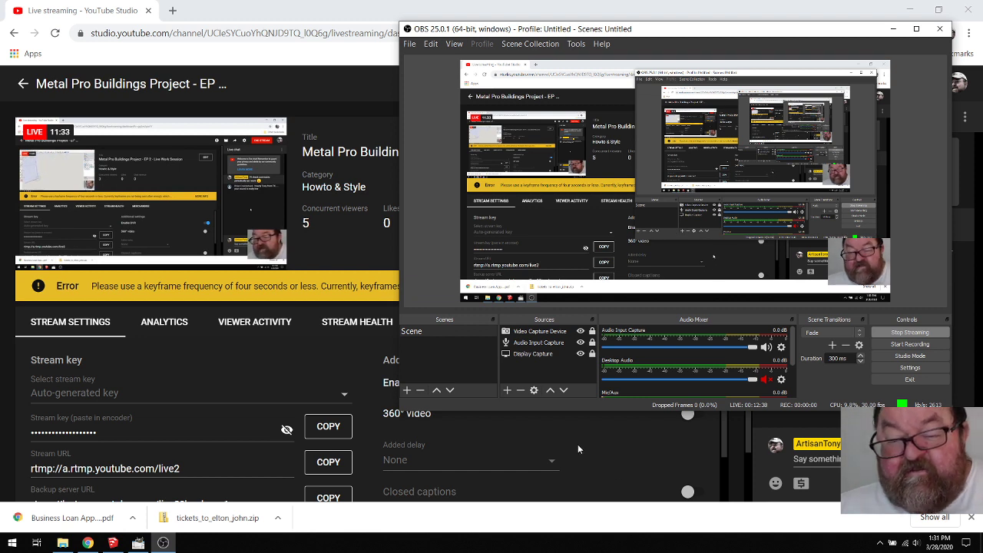
pyautogui.click(601, 450)
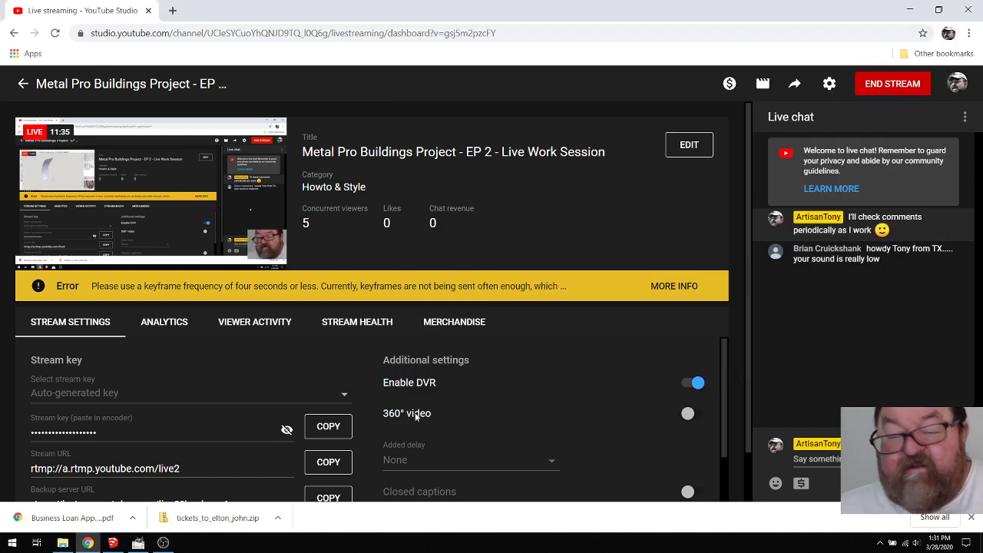
pyautogui.click(112, 543)
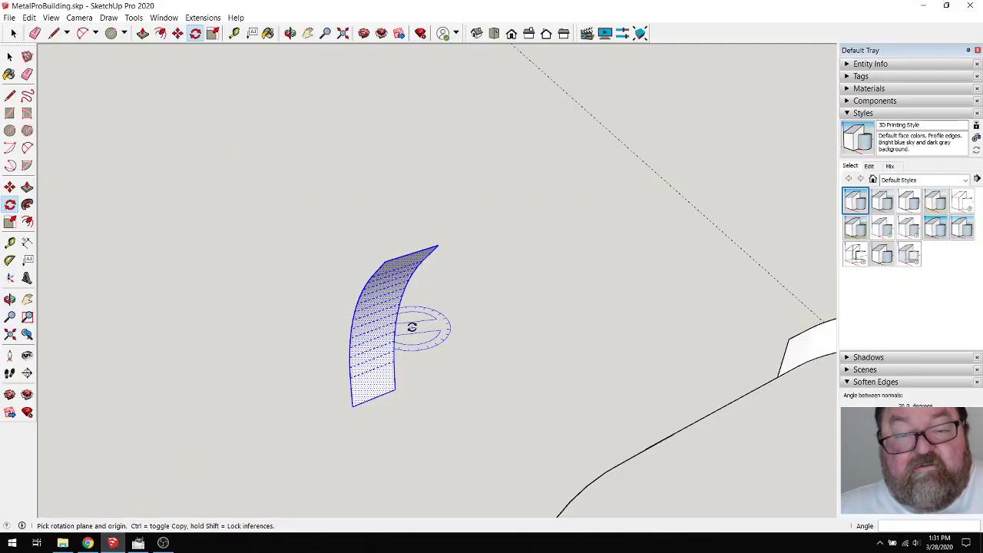
# Create a guide parallel to the building slab's lower edge through the bottom right corner of the copied ridge strip
pyautogui.click(290, 33)
pyautogui.moveTo(493, 274); pyautogui.dragTo(448, 355)
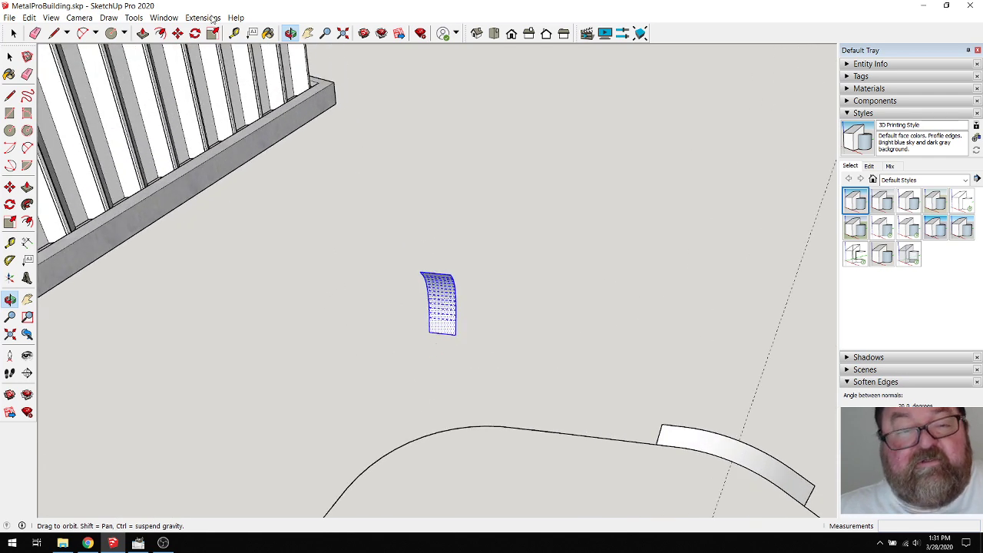
pyautogui.press('t')
pyautogui.click(178, 207)
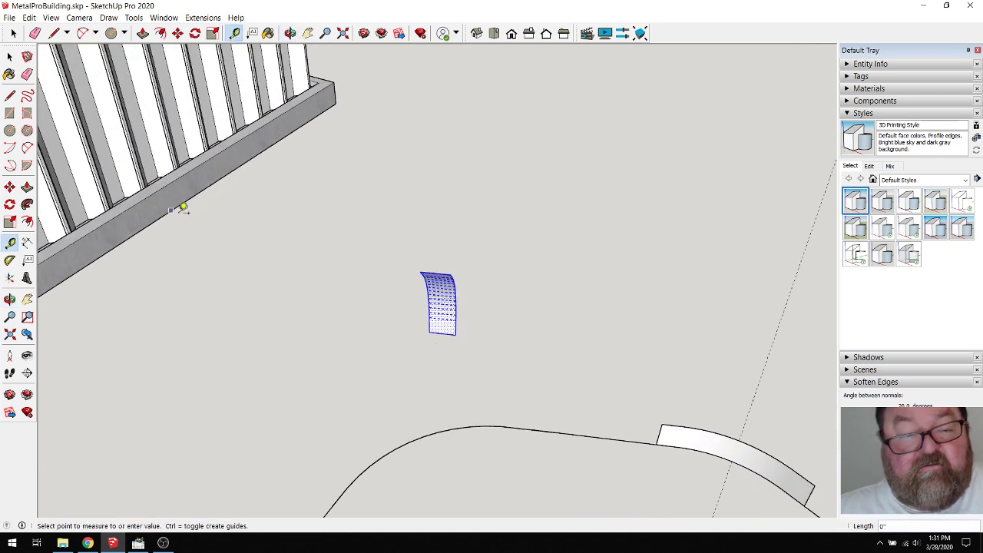
pyautogui.scroll(6, 423, 322)
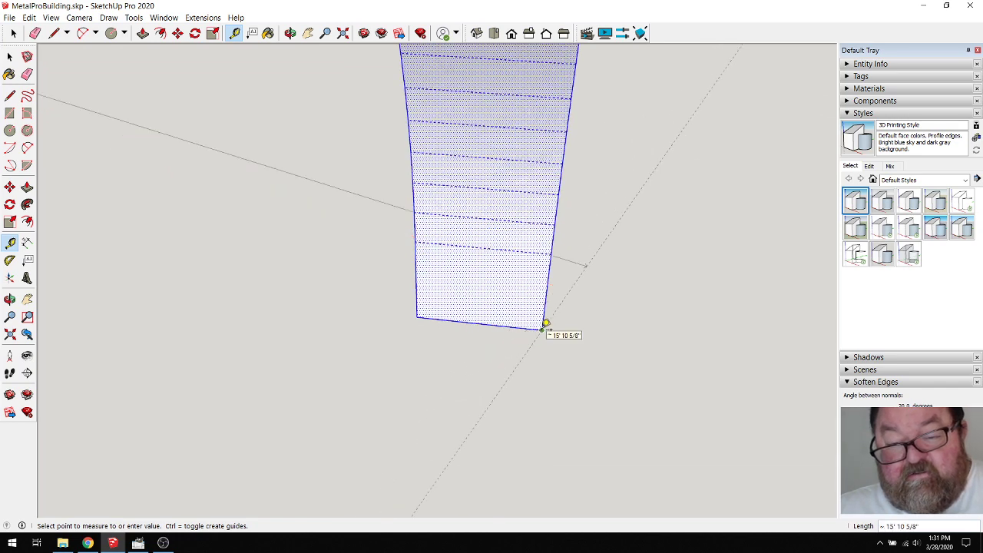
pyautogui.click(541, 329)
pyautogui.scroll(-3, 518, 373)
# Rotate the copied ridge strip about its bottom right corner so its lower edge lines up with the guide
pyautogui.click(195, 33)
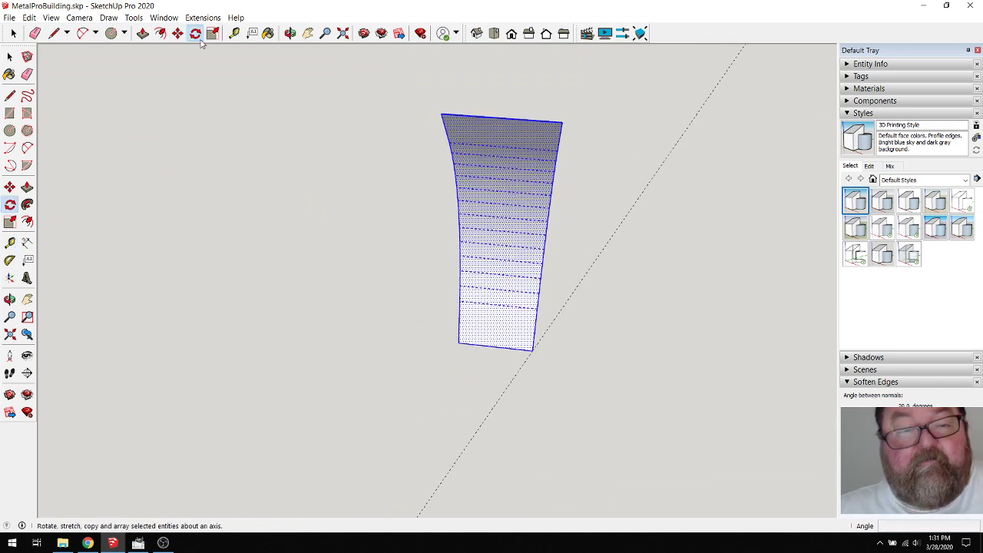
pyautogui.scroll(5, 522, 345)
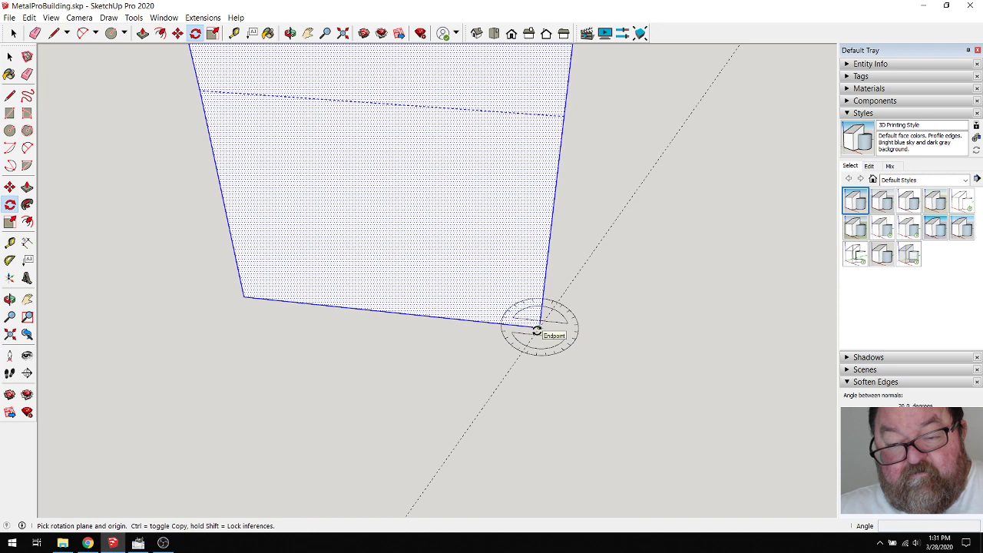
pyautogui.click(538, 330)
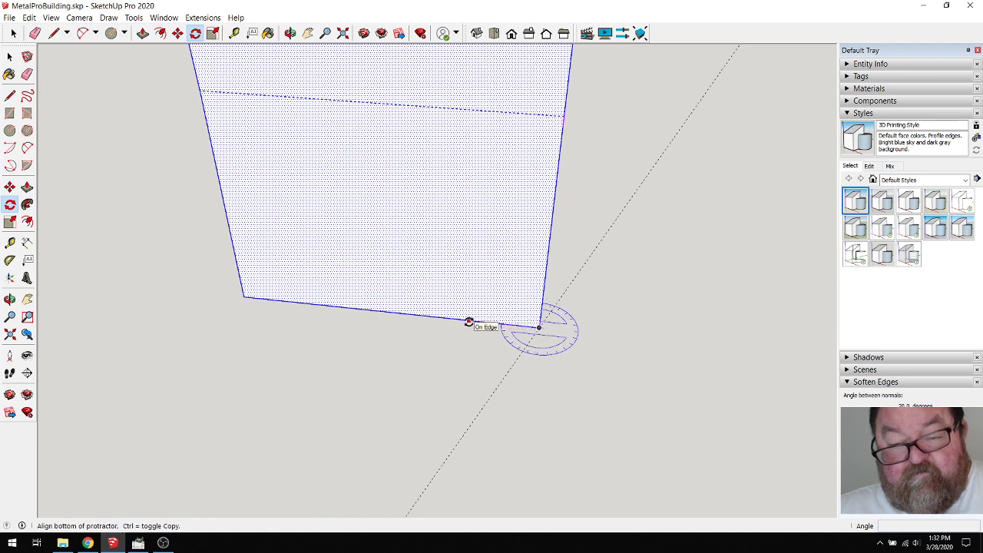
pyautogui.click(469, 321)
pyautogui.click(481, 403)
pyautogui.scroll(-8, 482, 384)
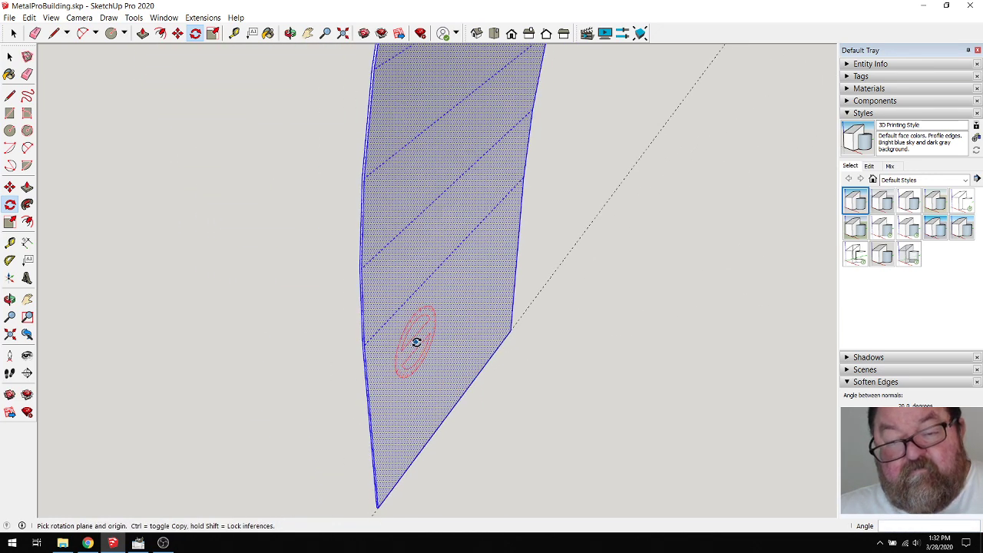
pyautogui.click(290, 33)
pyautogui.moveTo(497, 265); pyautogui.dragTo(383, 291)
pyautogui.scroll(-5, 382, 290)
pyautogui.scroll(-5, 576, 324)
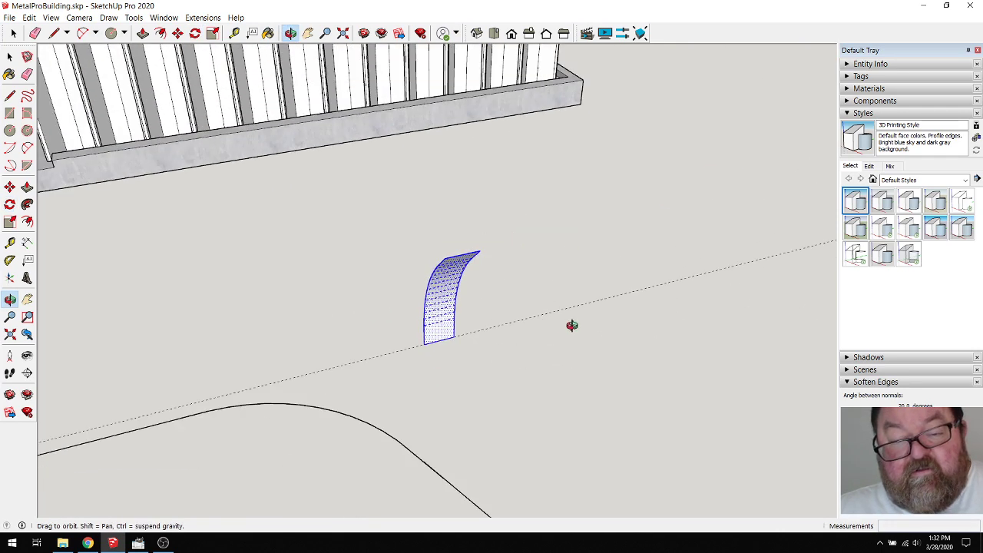
# Open the group of straight roof panels beside the ridge and copy the front end panel to the clipboard
pyautogui.scroll(-3, 391, 321)
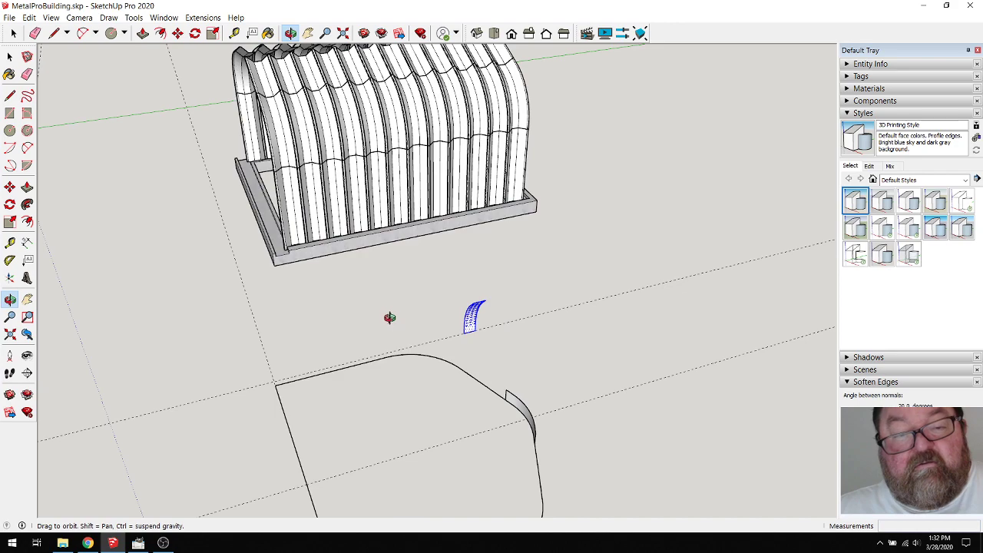
pyautogui.moveTo(390, 320); pyautogui.dragTo(502, 300)
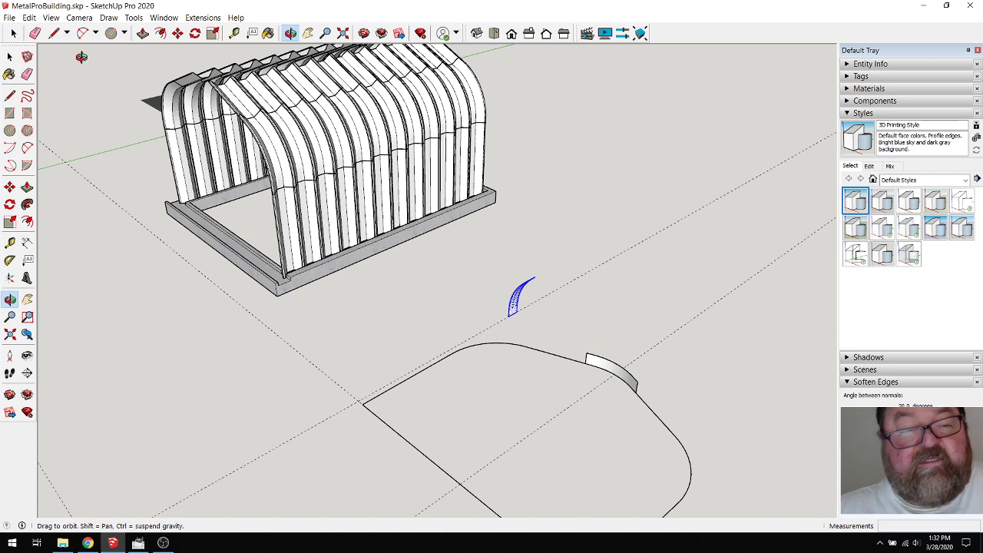
pyautogui.click(13, 33)
pyautogui.click(244, 103)
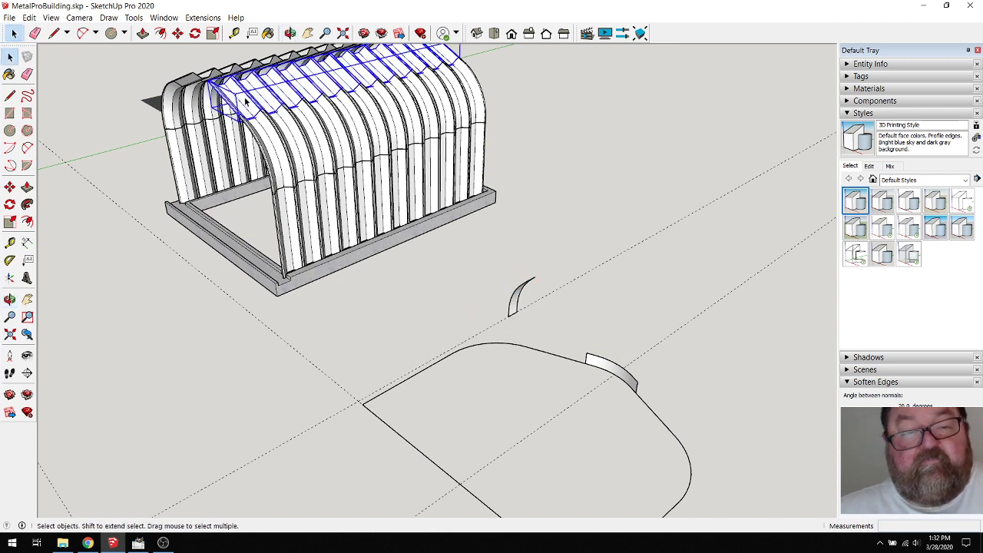
pyautogui.doubleClick(244, 102)
pyautogui.click(243, 105)
pyautogui.press('f')
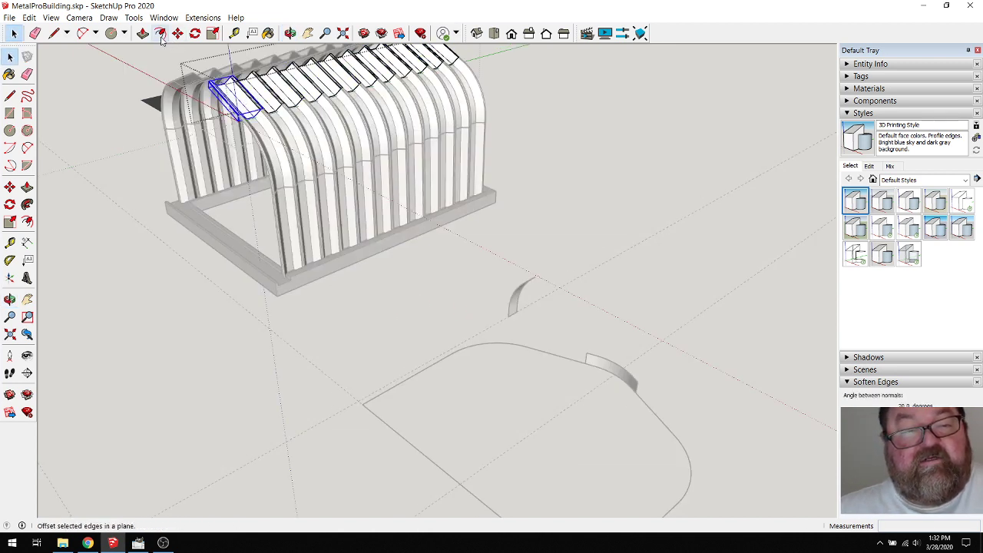
pyautogui.press('space')
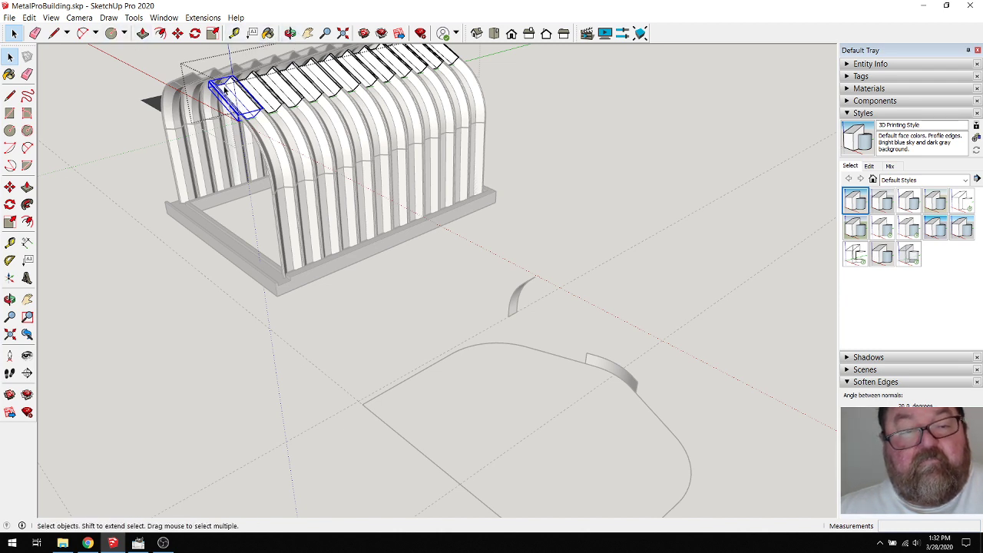
pyautogui.doubleClick(229, 96)
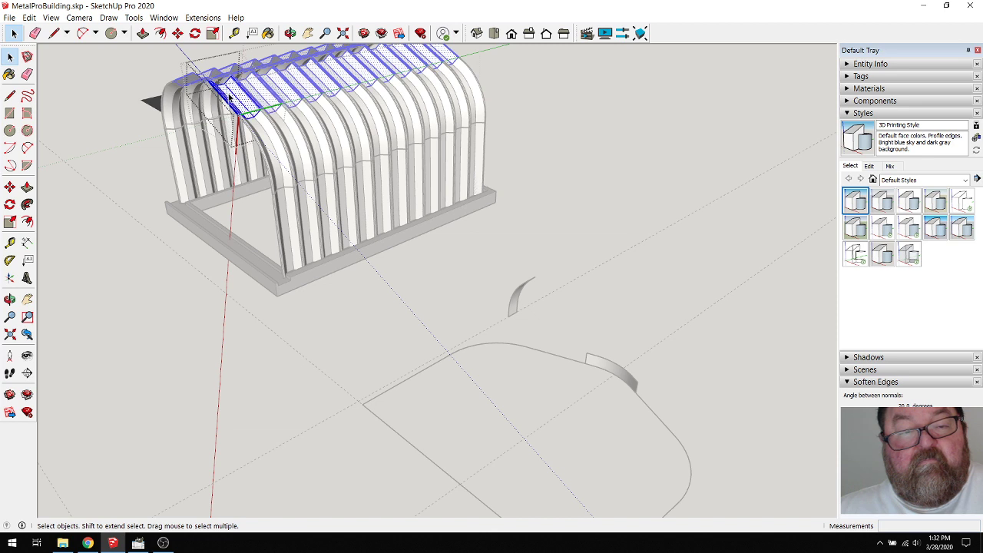
pyautogui.click(217, 108)
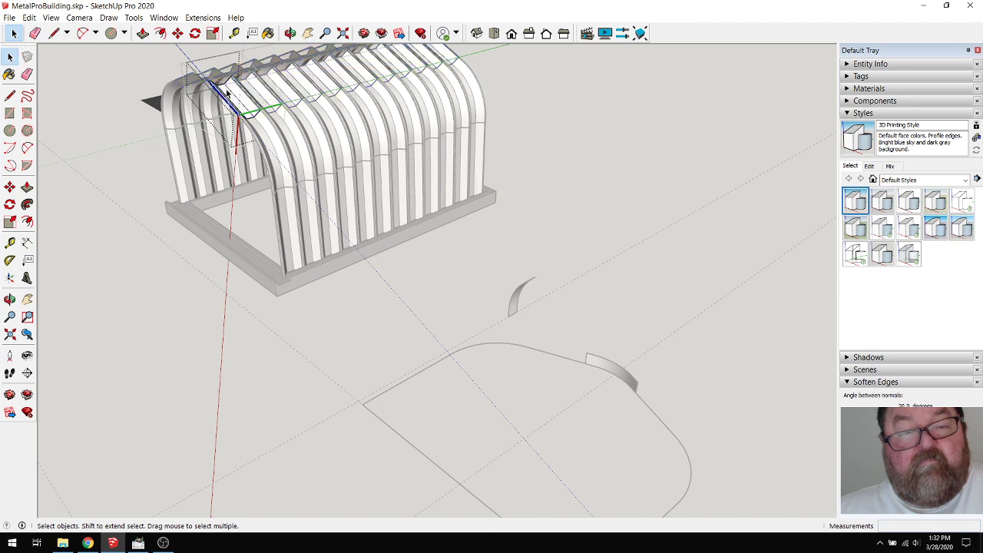
pyautogui.doubleClick(227, 115)
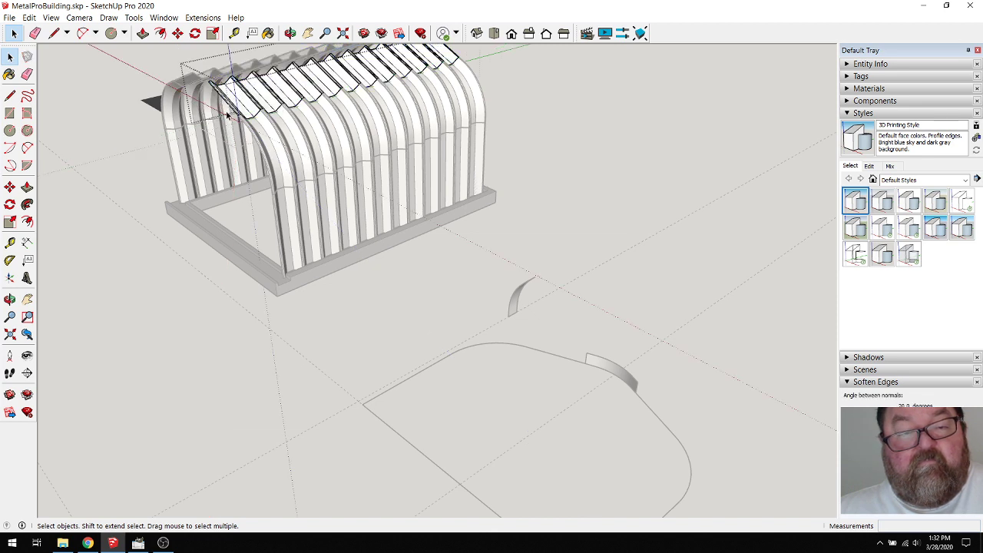
pyautogui.click(29, 17)
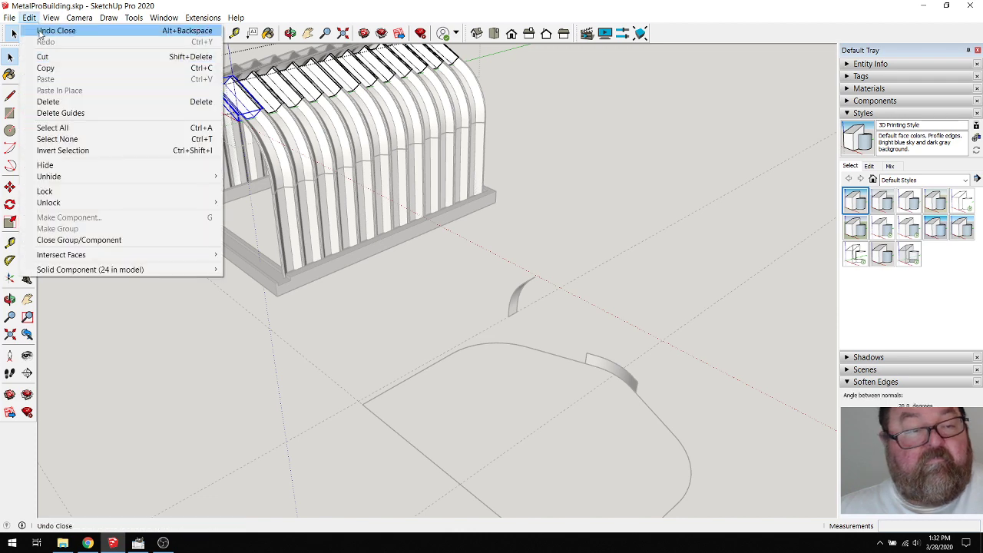
pyautogui.click(45, 67)
# Leave the roof panel group and paste the copied panel in front of the curved ridge strip near the arch outline
pyautogui.click(303, 314)
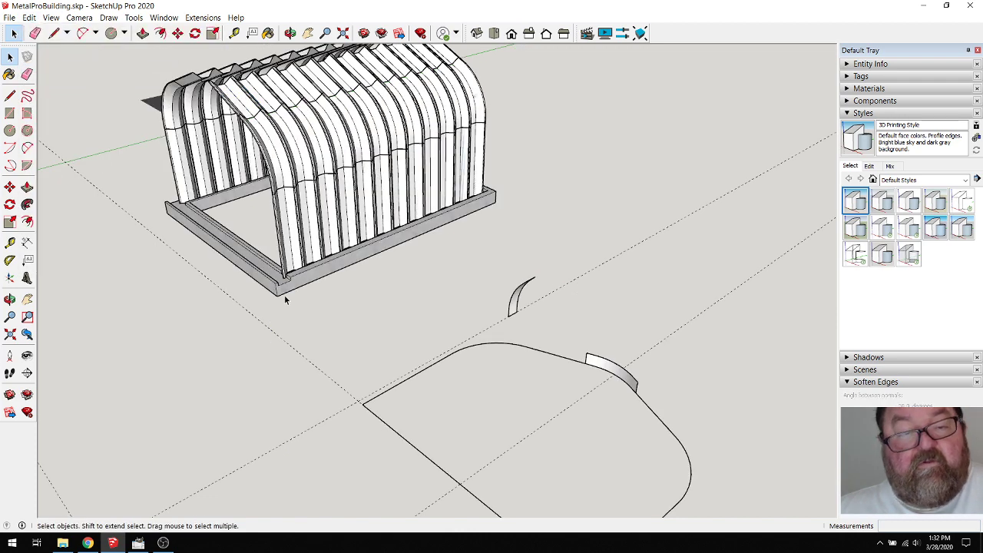
pyautogui.click(29, 17)
pyautogui.click(44, 79)
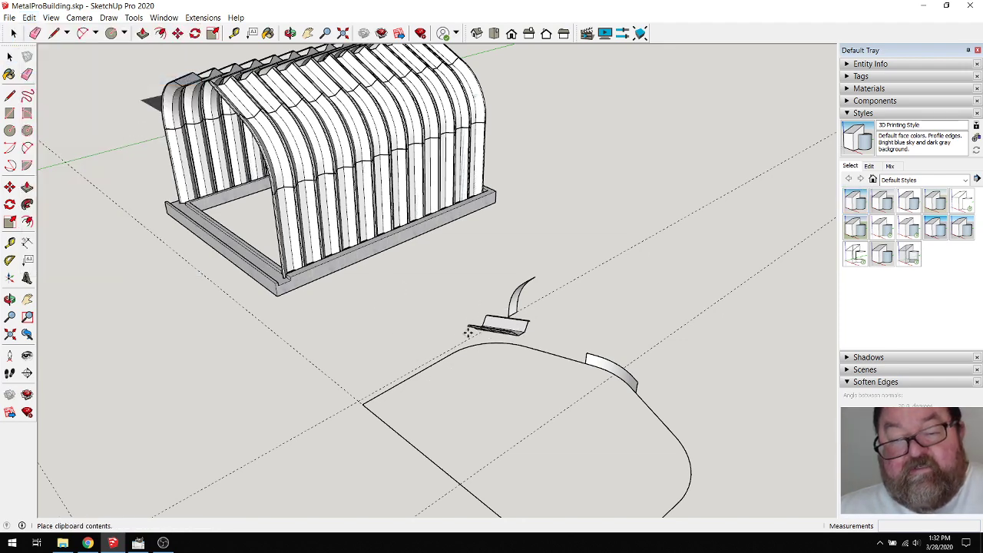
pyautogui.click(470, 332)
# Rotate the pasted roof panel to stand upright, using the front corner of the building slab as the rotation origin
pyautogui.press('q')
pyautogui.scroll(5, 497, 336)
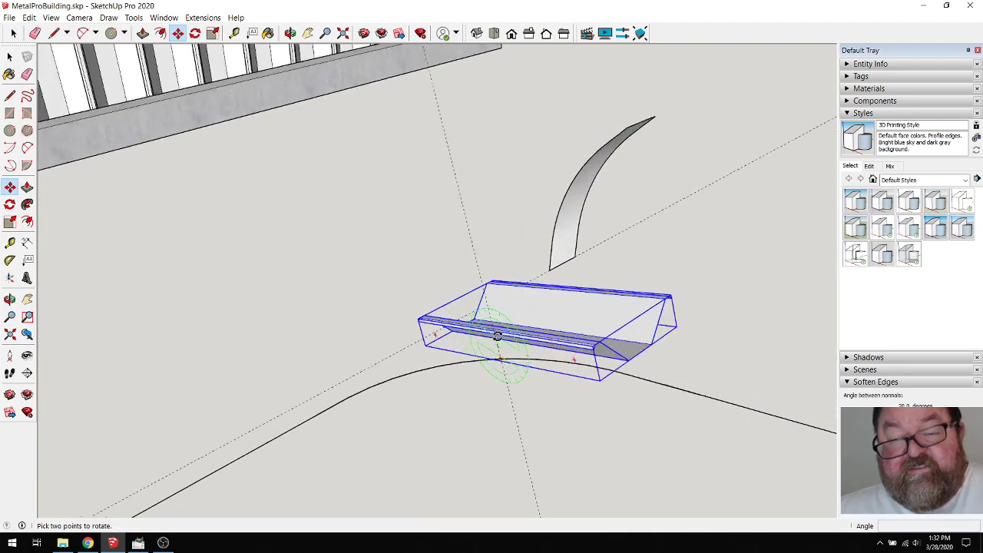
pyautogui.scroll(2, 497, 335)
pyautogui.press('m')
pyautogui.press('o')
pyautogui.moveTo(462, 248); pyautogui.dragTo(631, 249)
pyautogui.scroll(-6, 621, 222)
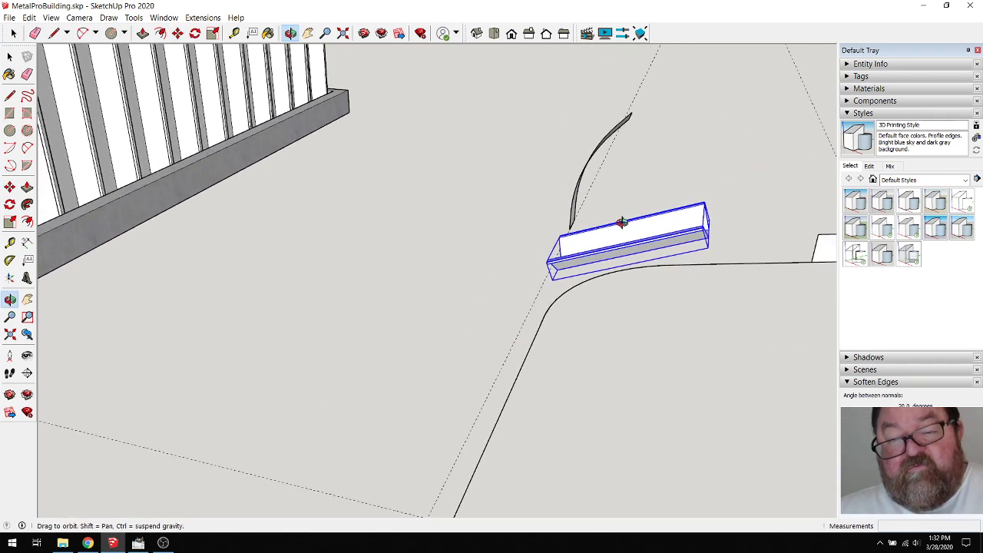
pyautogui.scroll(2, 368, 267)
pyautogui.scroll(2, 368, 267)
pyautogui.press('space')
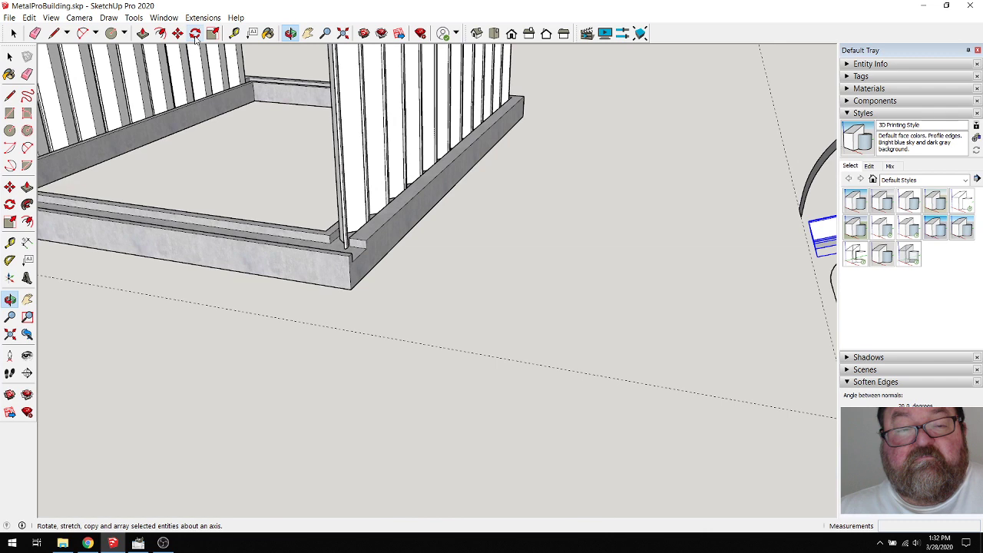
pyautogui.press('q')
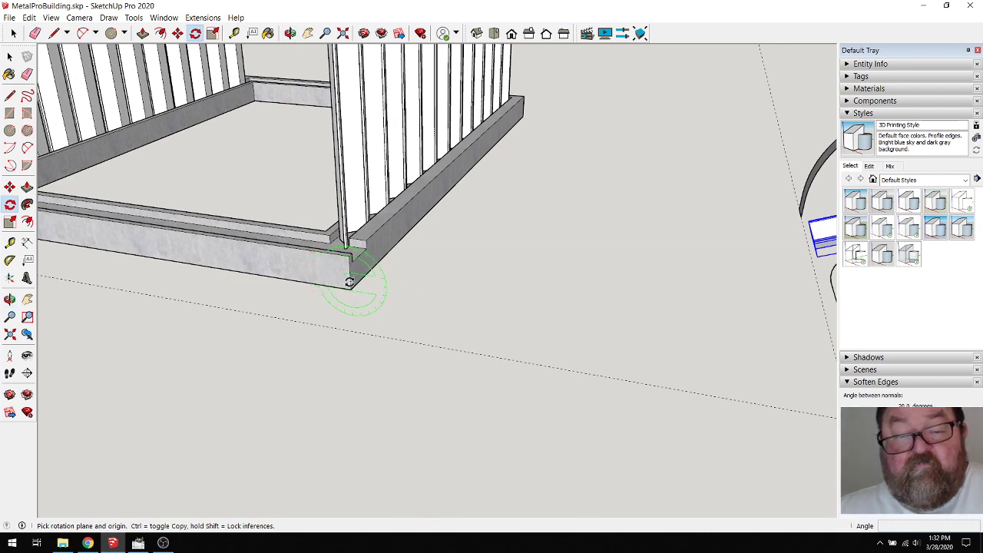
pyautogui.click(349, 282)
pyautogui.click(352, 268)
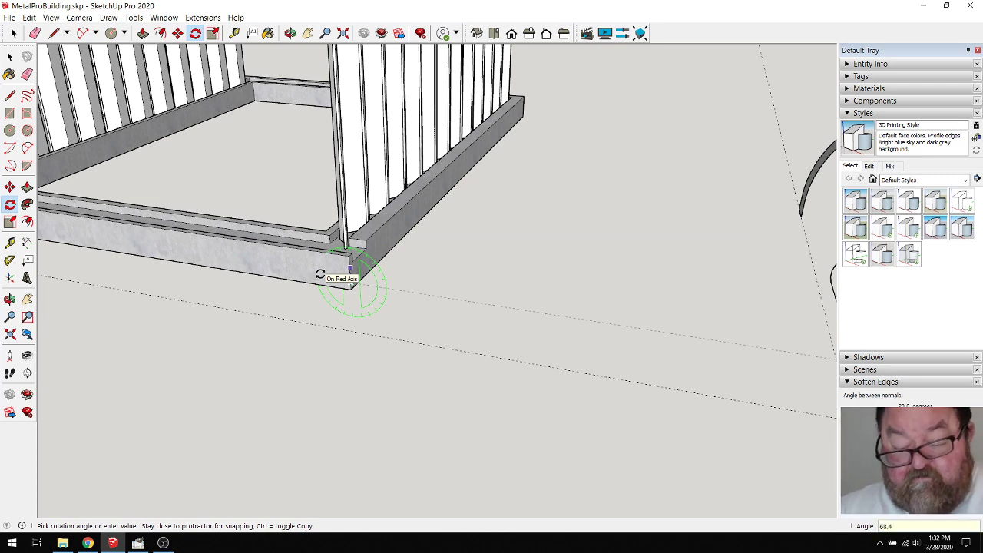
pyautogui.click(321, 274)
# Move the upright panel by its bottom edge onto the guide, beside the curved ridge strip
pyautogui.scroll(-10, 334, 333)
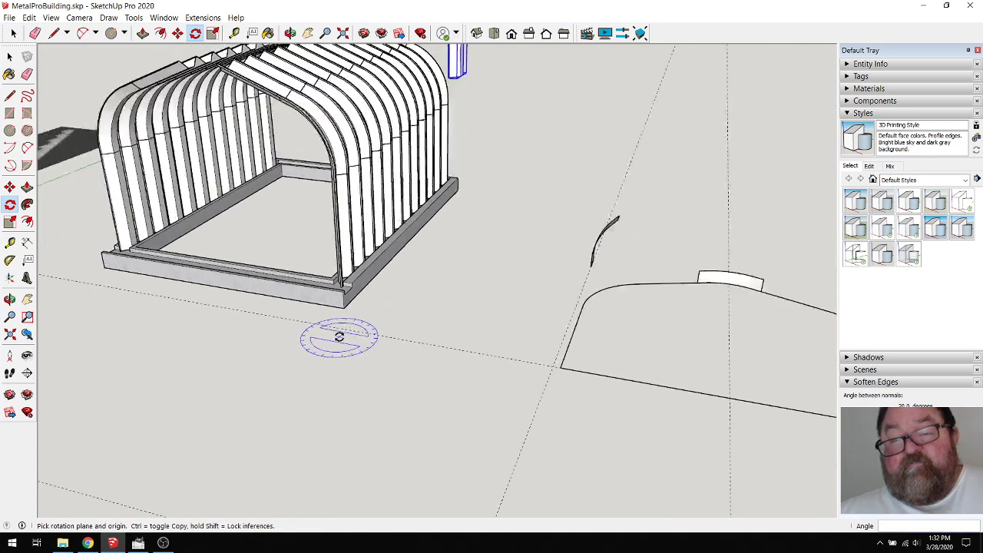
pyautogui.click(177, 33)
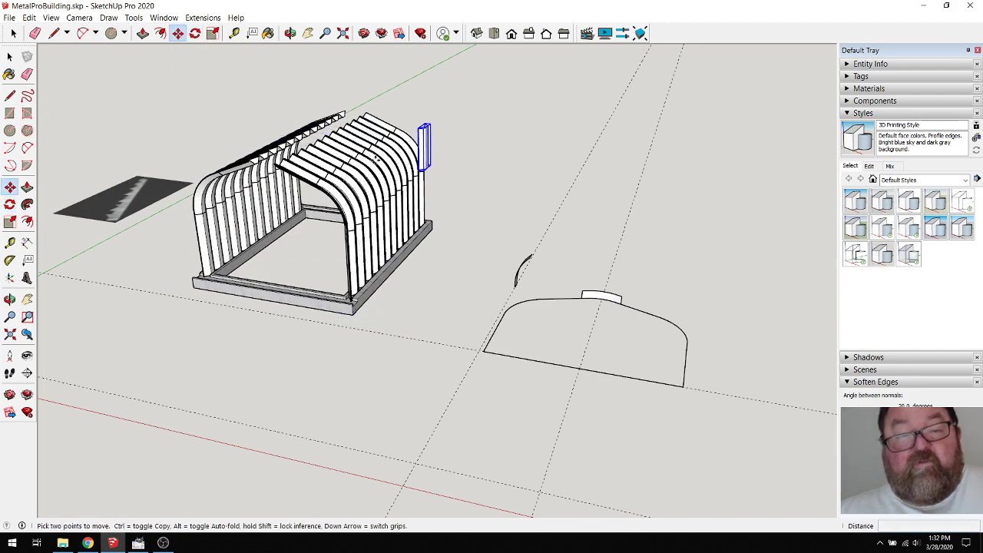
pyautogui.scroll(5, 434, 182)
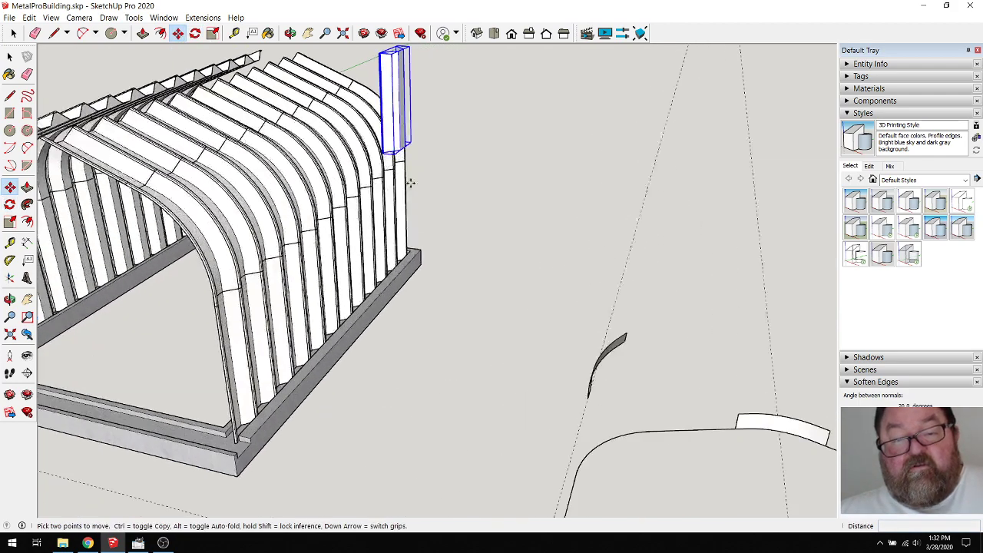
pyautogui.scroll(2, 410, 182)
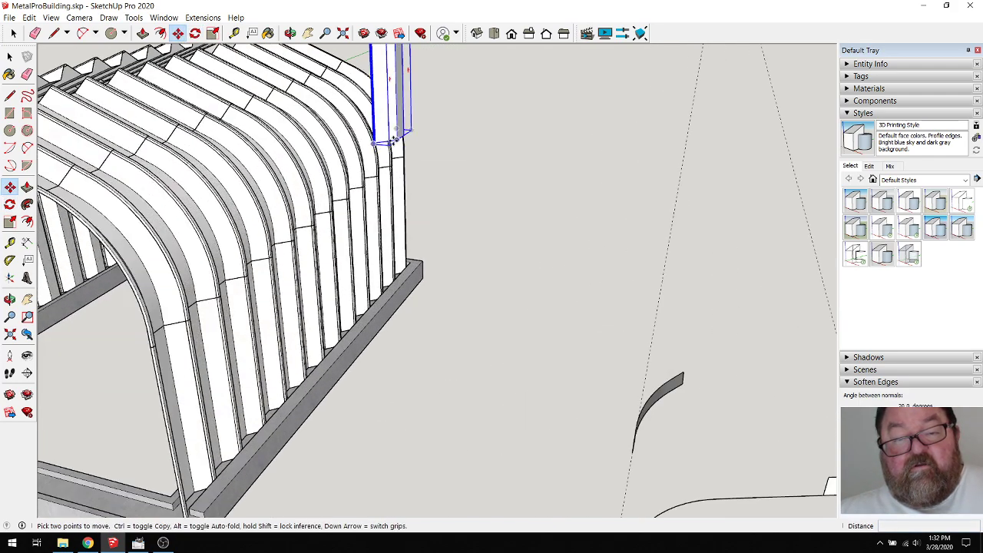
pyautogui.click(393, 140)
pyautogui.scroll(-5, 380, 192)
pyautogui.scroll(4, 439, 285)
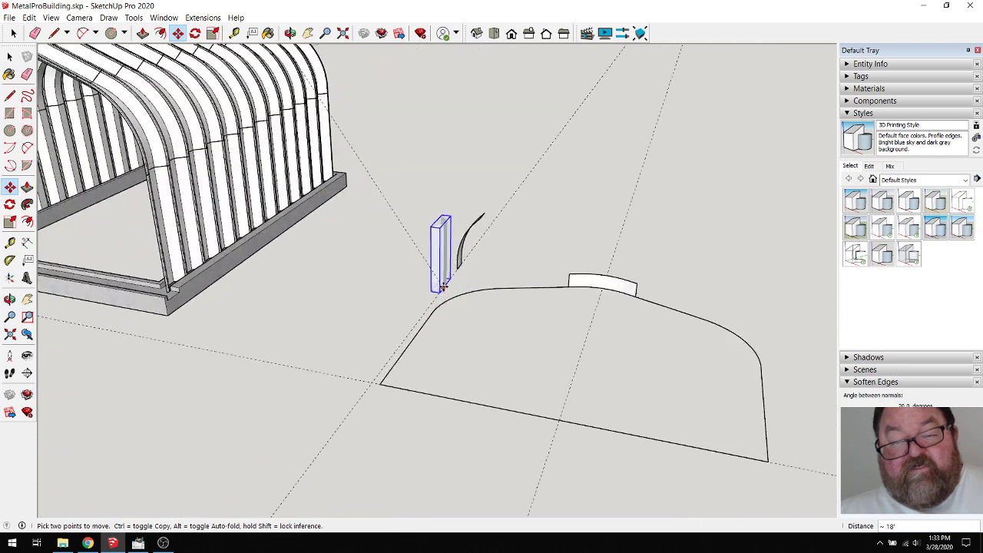
pyautogui.scroll(6, 442, 286)
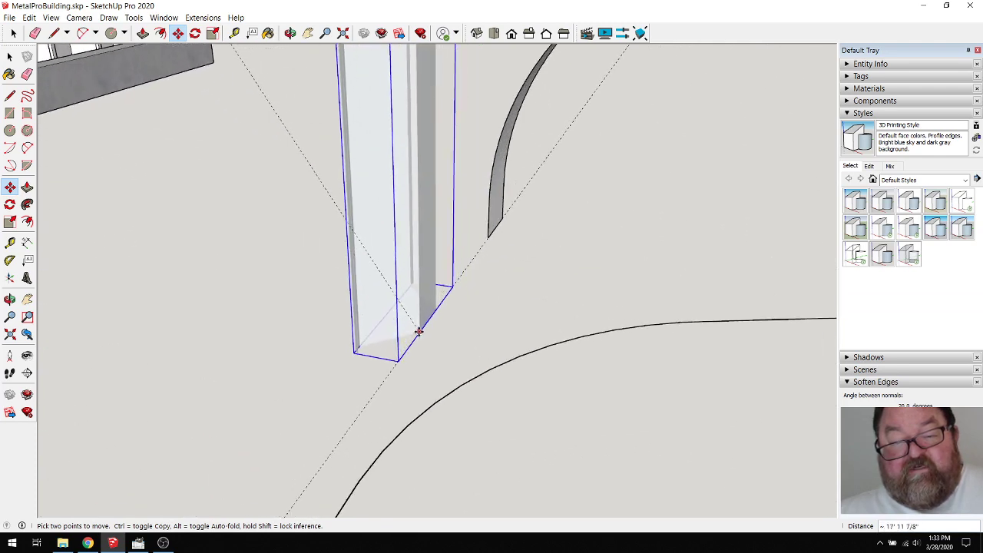
# Explode the upright panel on the guide into loose faces and edges
pyautogui.scroll(-6, 461, 369)
pyautogui.press('o')
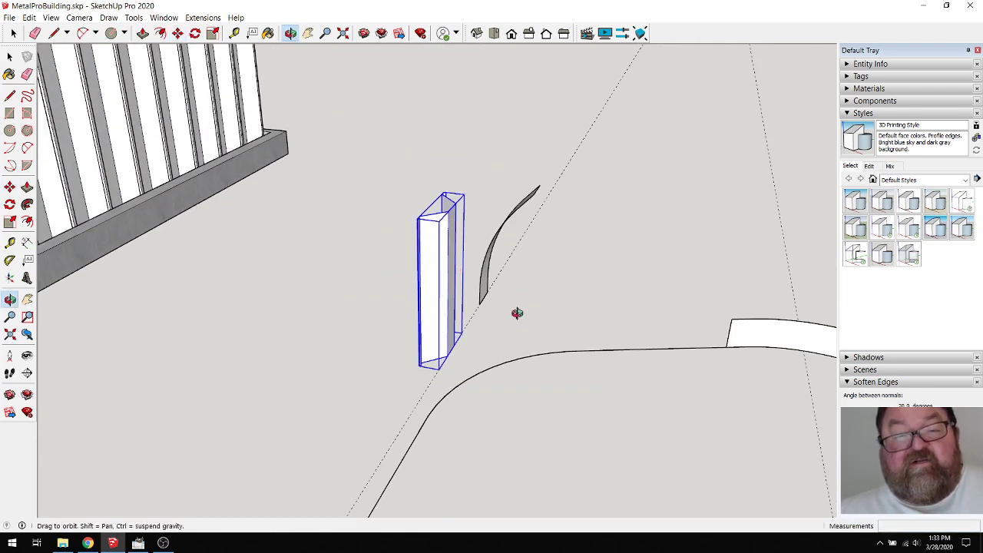
pyautogui.moveTo(516, 313); pyautogui.dragTo(340, 397)
pyautogui.scroll(7, 323, 362)
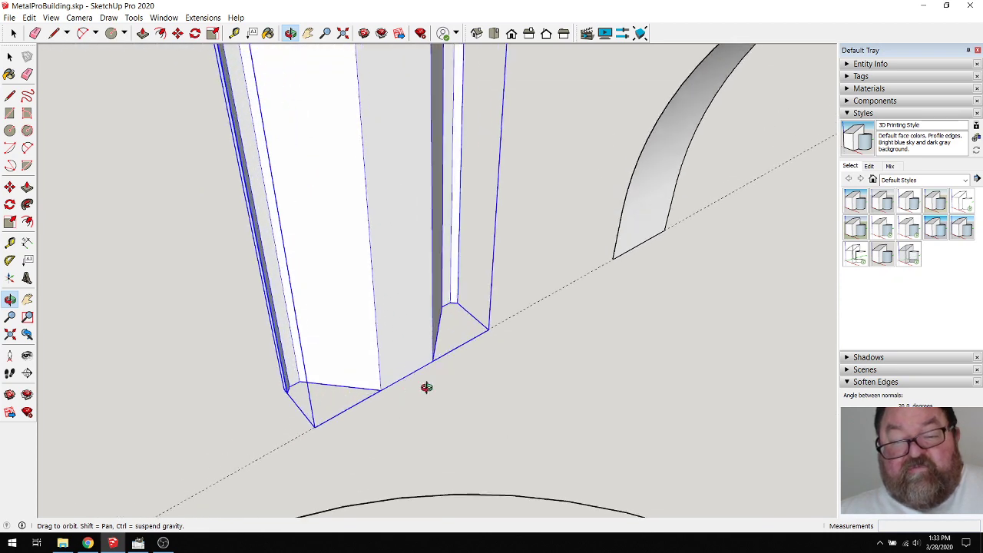
pyautogui.scroll(-2, 446, 398)
pyautogui.scroll(-4, 495, 381)
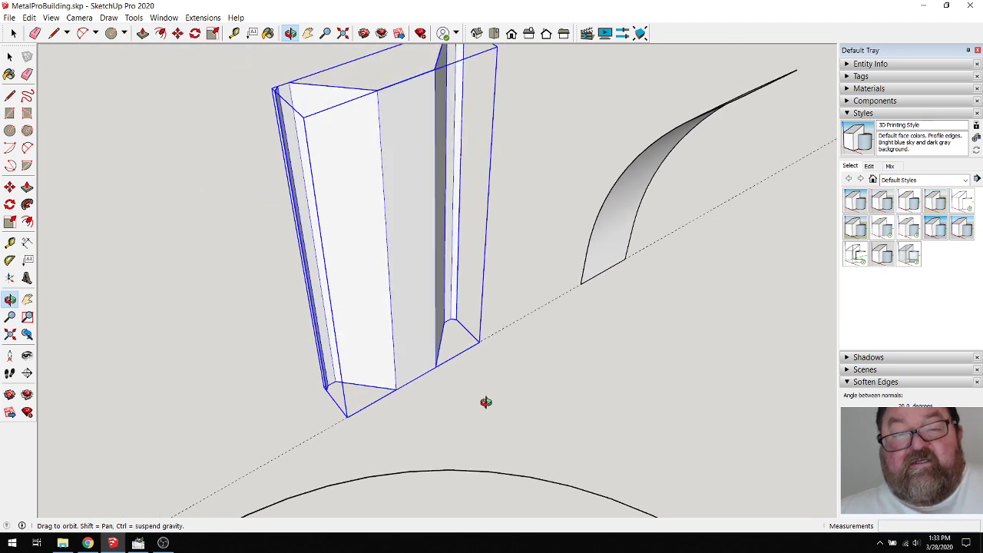
pyautogui.click(14, 33)
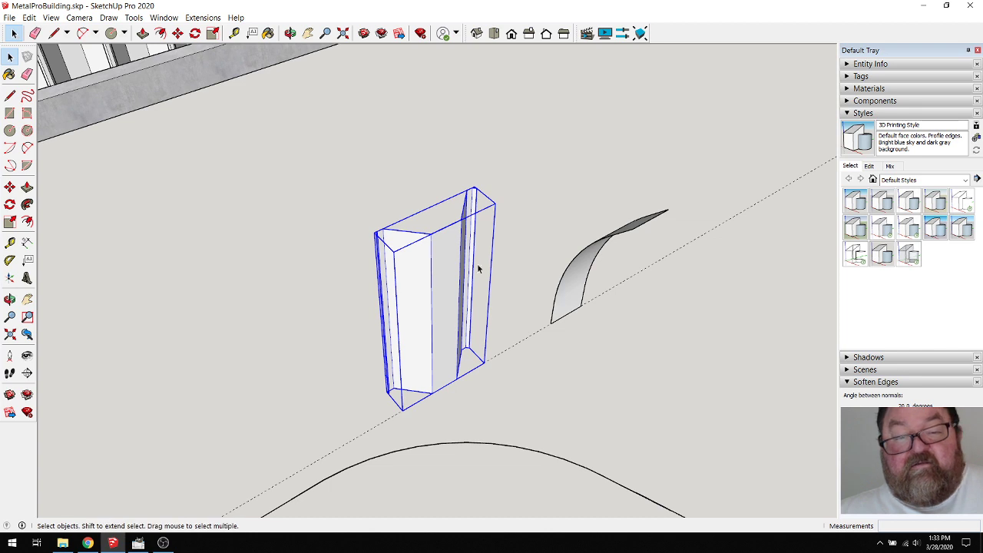
pyautogui.rightClick(433, 254)
pyautogui.click(444, 341)
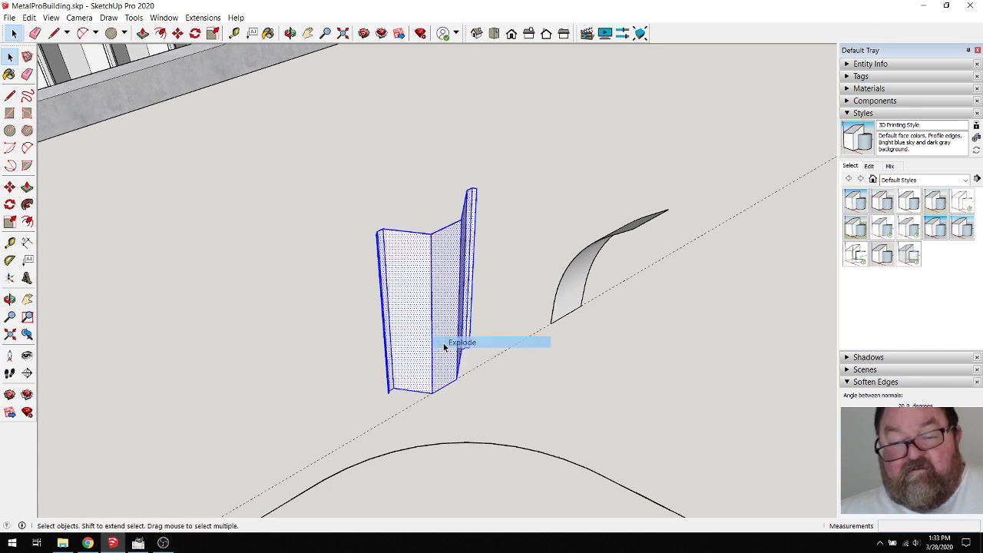
# Delete the upright roof panel's geometry except the flat bottom profile face resting on the guide
pyautogui.click(406, 207)
pyautogui.click(429, 301)
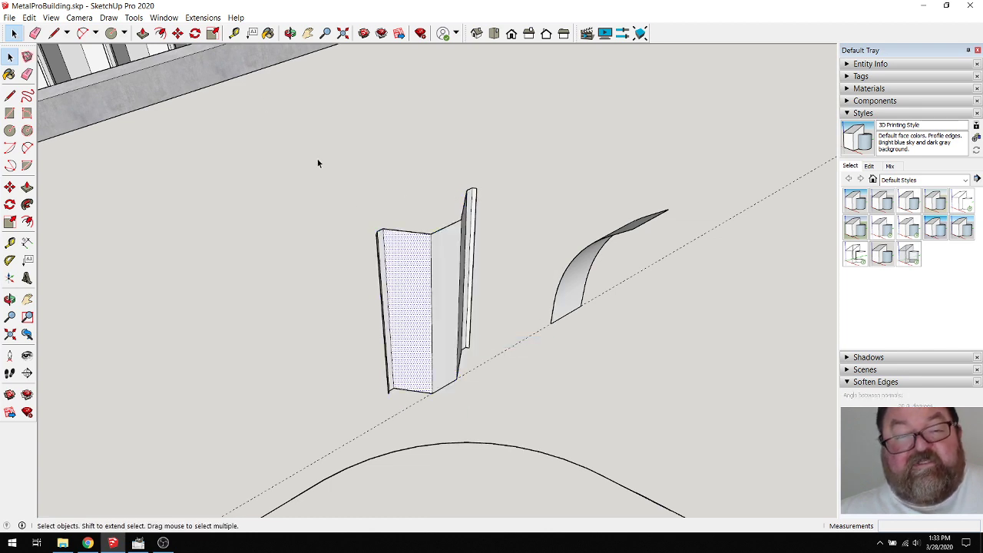
pyautogui.click(290, 33)
pyautogui.moveTo(494, 241); pyautogui.dragTo(413, 265)
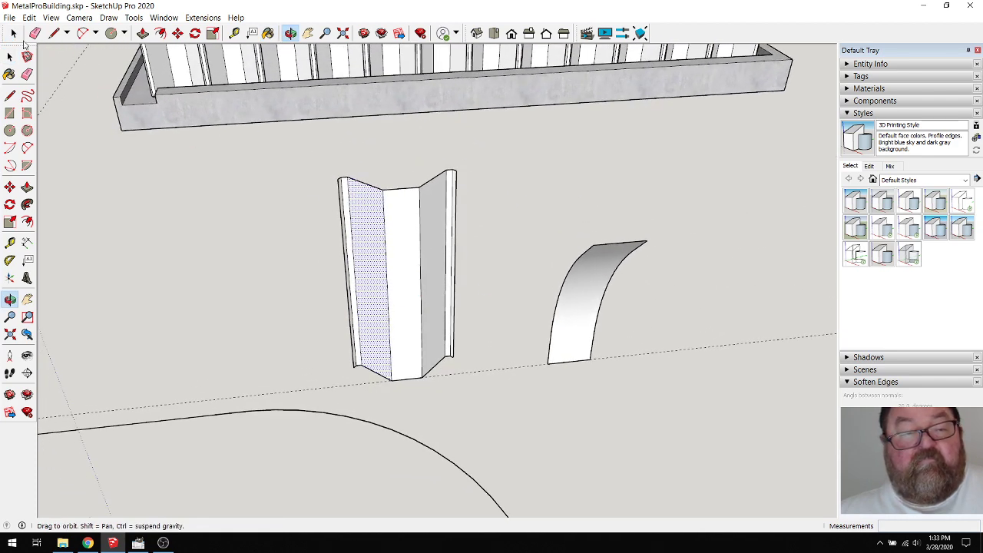
pyautogui.click(13, 33)
pyautogui.moveTo(305, 162); pyautogui.dragTo(304, 161)
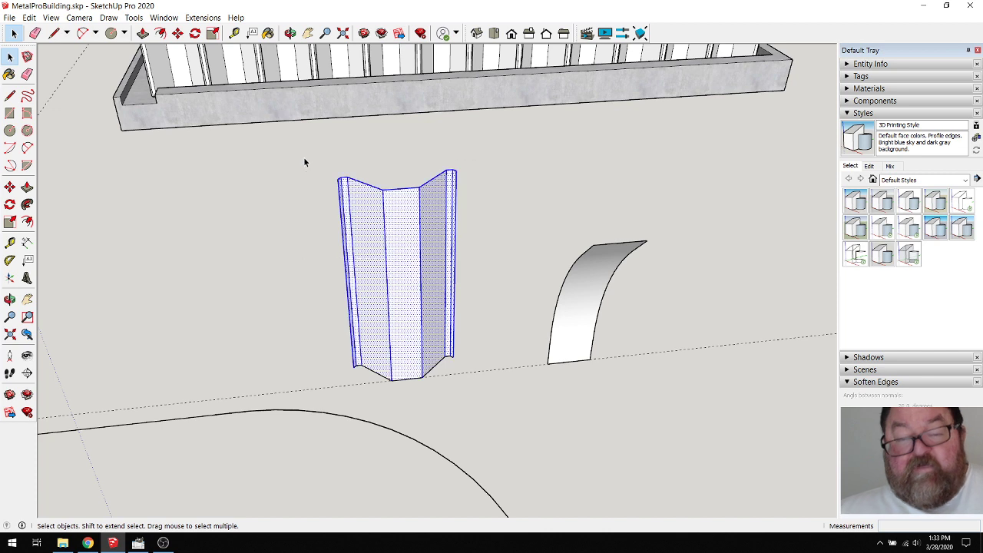
pyautogui.press('Delete')
pyautogui.scroll(5, 373, 380)
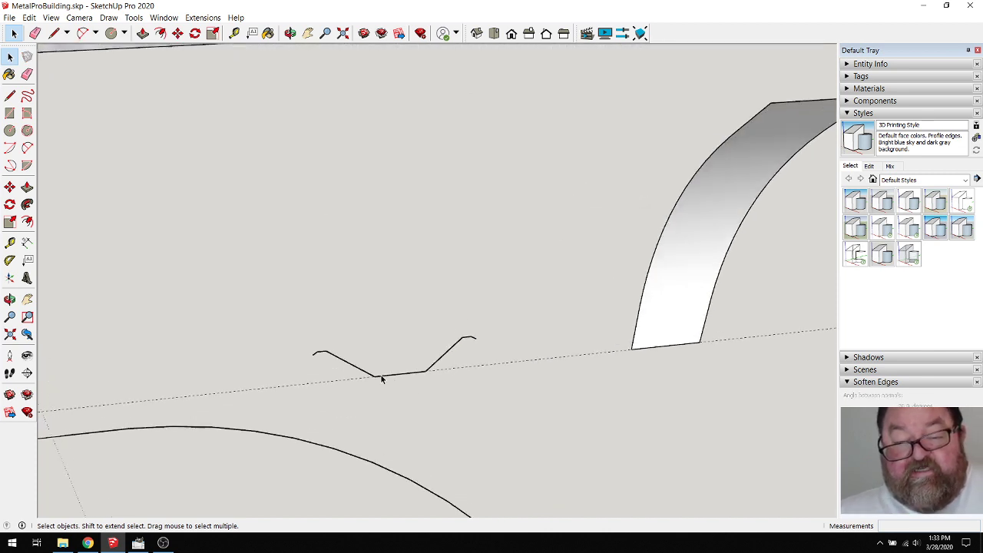
pyautogui.scroll(2, 360, 381)
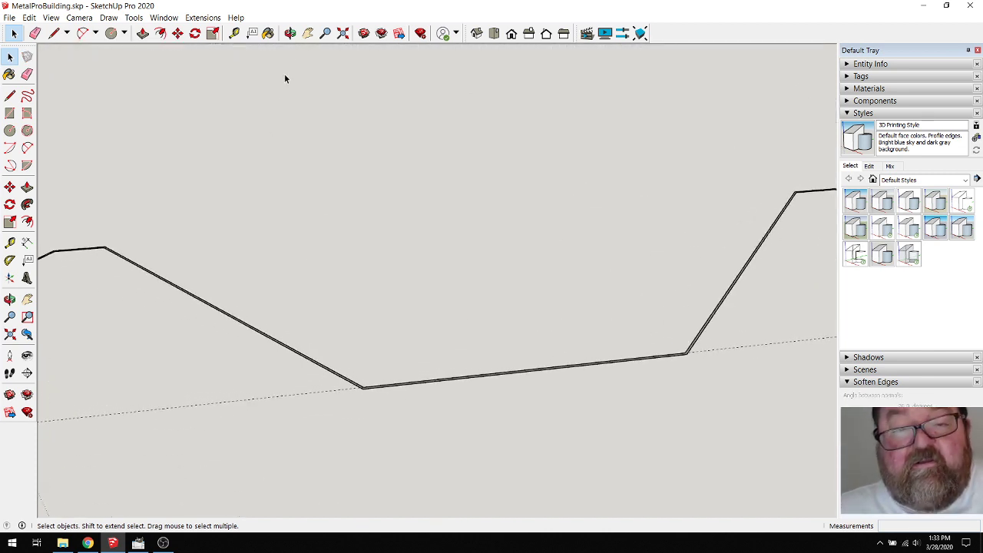
# Try extruding the flat roof panel profile upward by 1/2", and undo the extrusion
pyautogui.click(289, 33)
pyautogui.moveTo(399, 269); pyautogui.dragTo(425, 377)
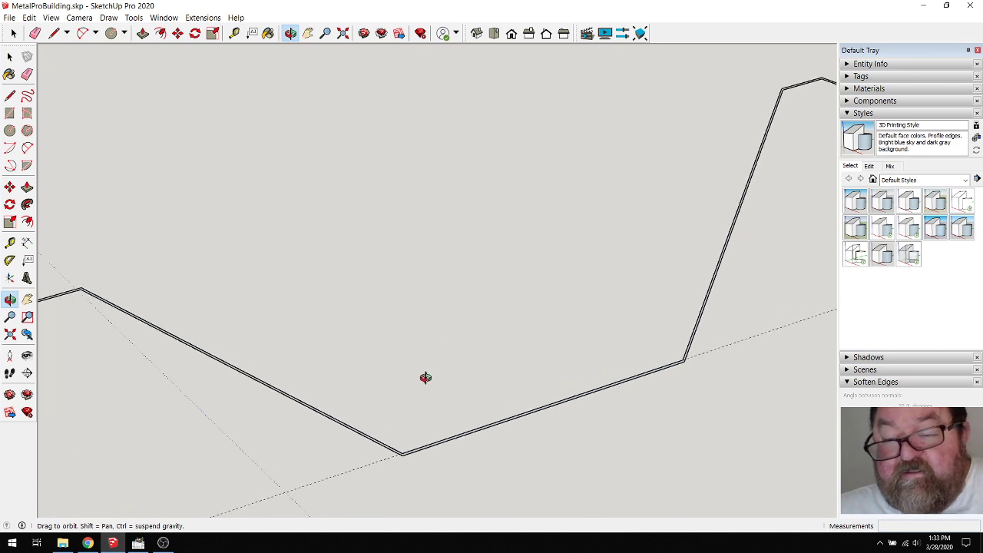
pyautogui.moveTo(414, 419); pyautogui.dragTo(400, 442)
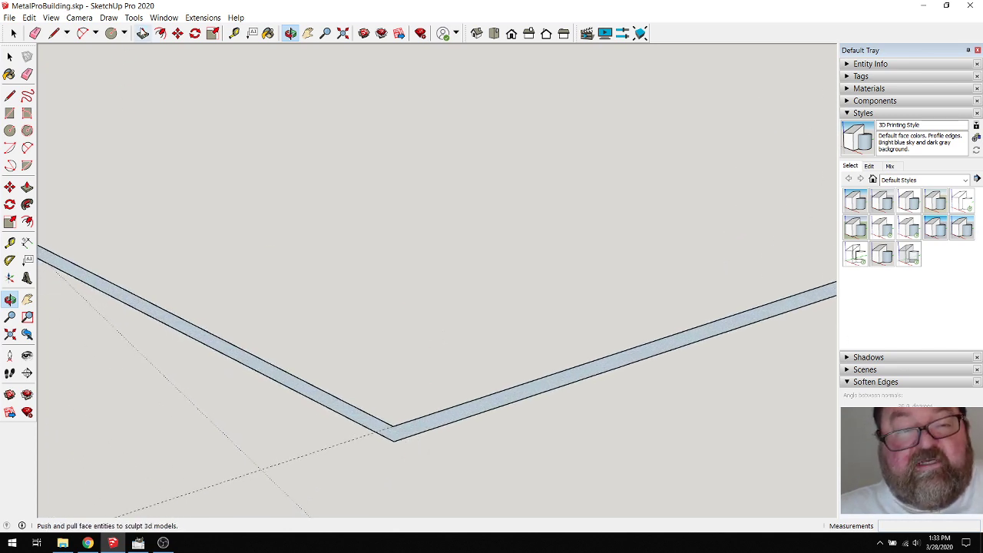
pyautogui.click(142, 33)
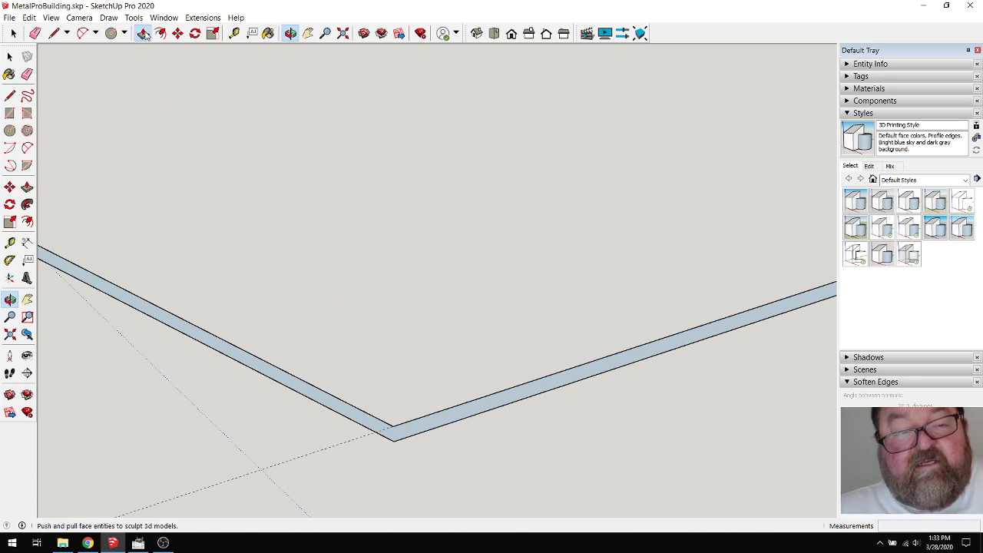
pyautogui.moveTo(436, 411); pyautogui.dragTo(430, 386)
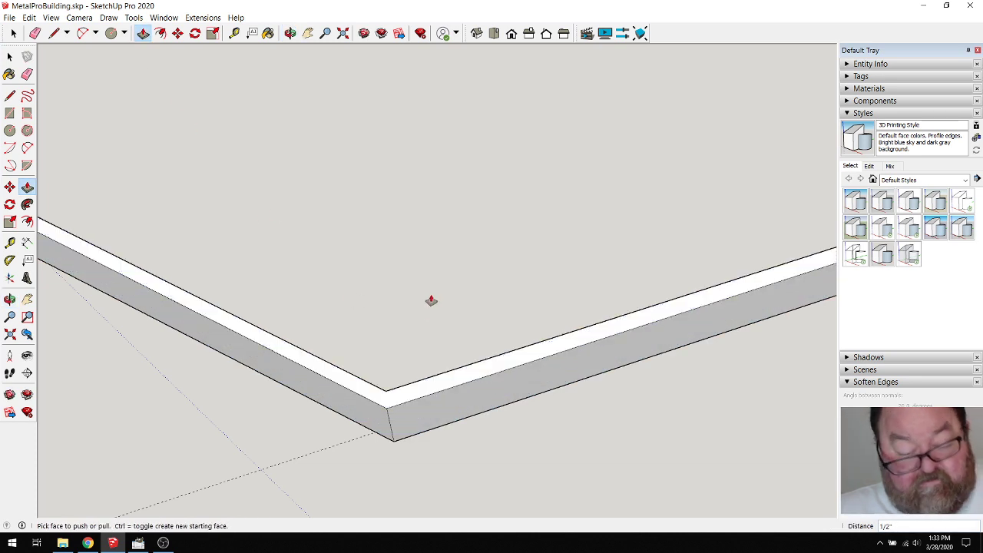
pyautogui.hotkey('ctrl', 'z')
# Copy the curved ridge strip along the guide, about 2' 4 1/4" away from the original on the side opposite the panel profile
pyautogui.scroll(-5, 494, 355)
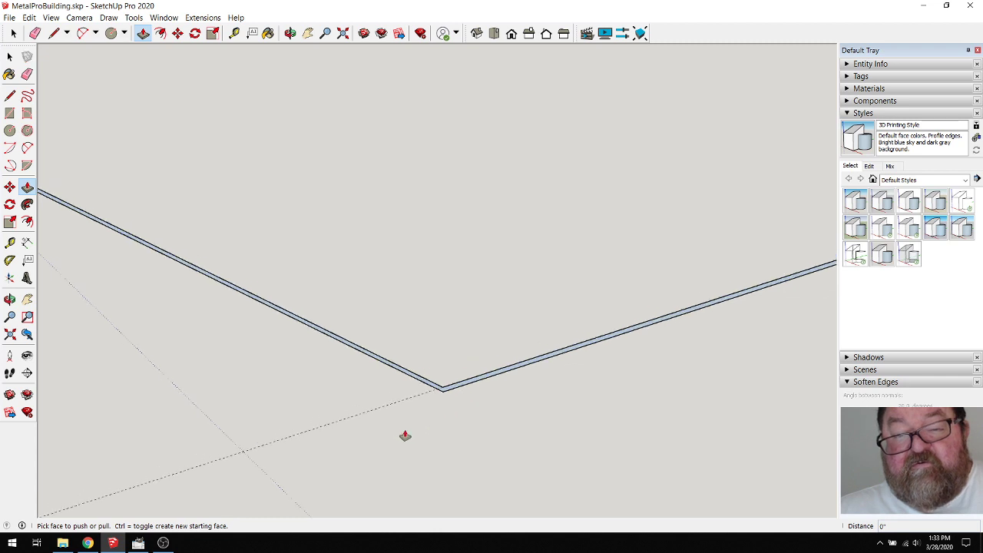
pyautogui.scroll(-6, 330, 415)
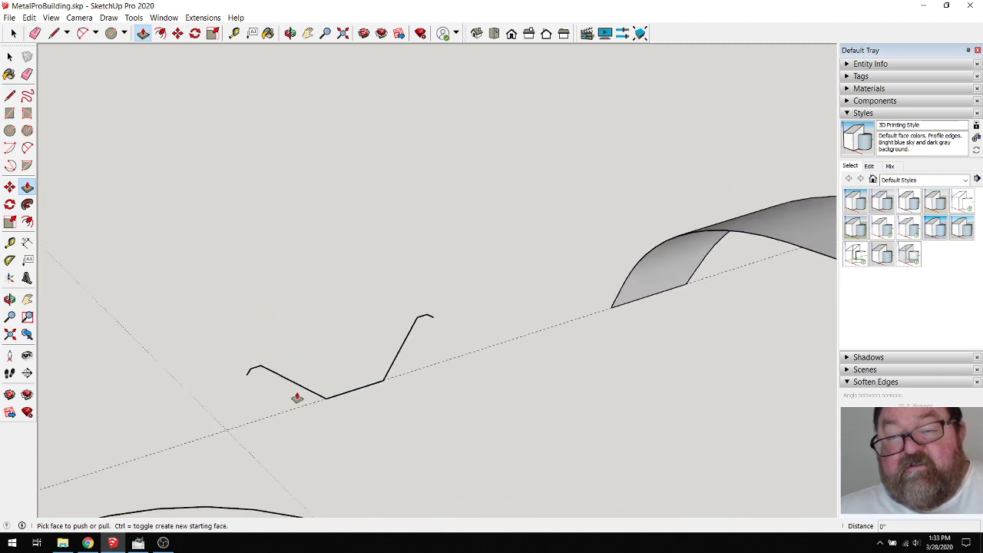
pyautogui.scroll(-2, 622, 294)
pyautogui.scroll(3, 760, 317)
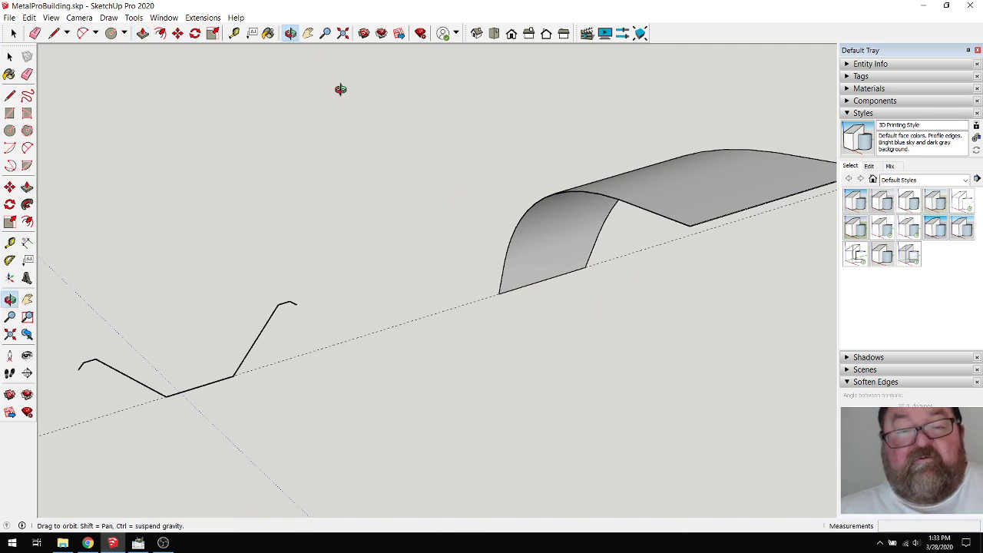
pyautogui.moveTo(340, 87); pyautogui.dragTo(483, 344, button='middle')
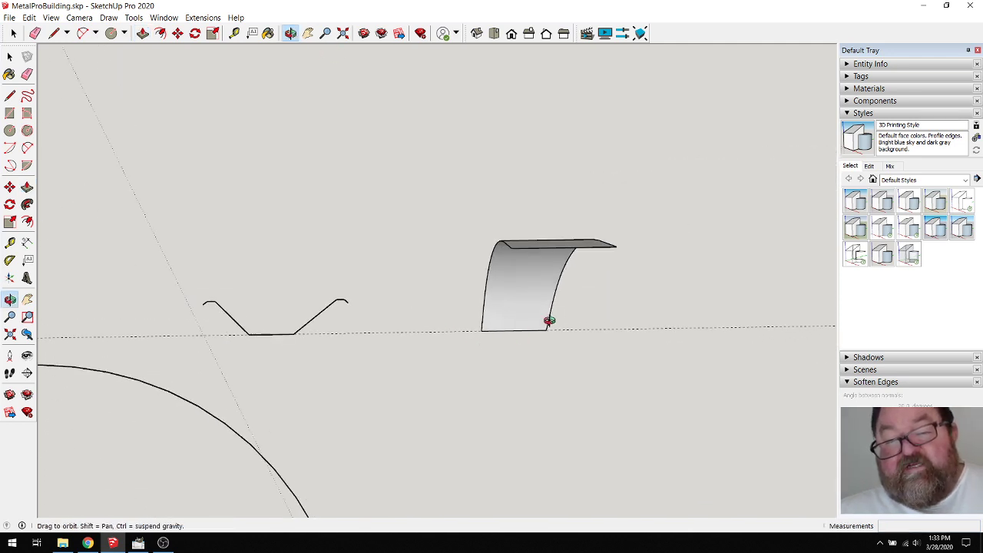
pyautogui.click(35, 34)
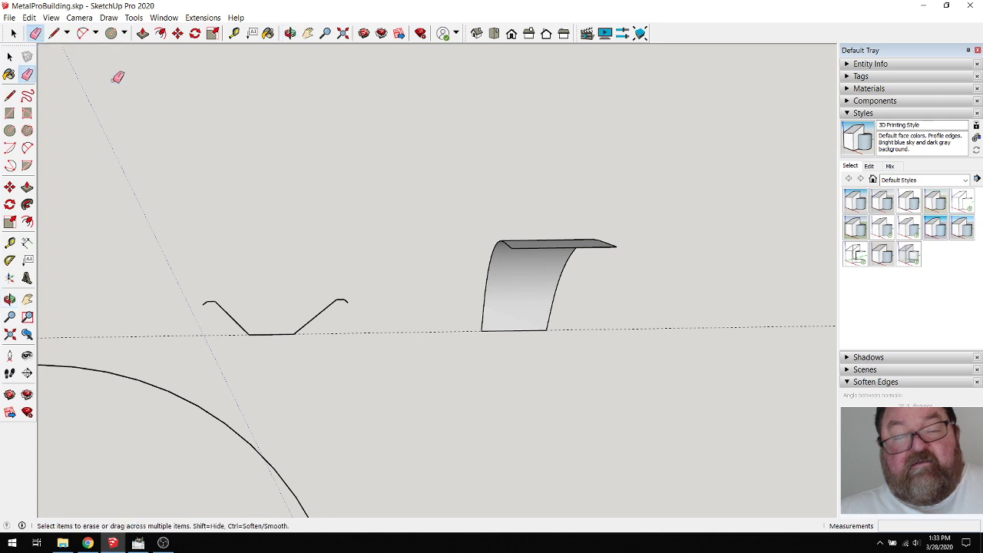
pyautogui.scroll(-3, 523, 231)
pyautogui.click(13, 34)
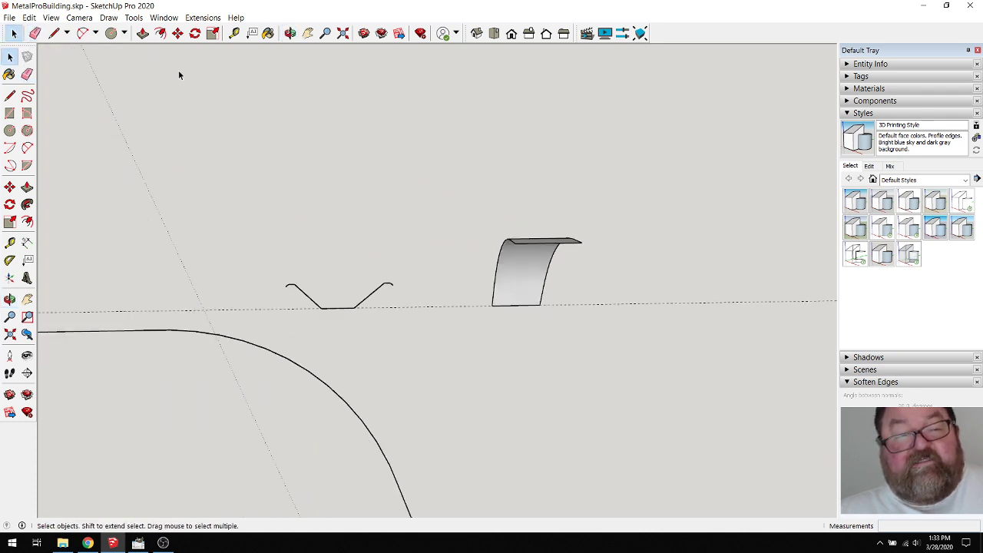
pyautogui.moveTo(474, 198); pyautogui.dragTo(626, 349)
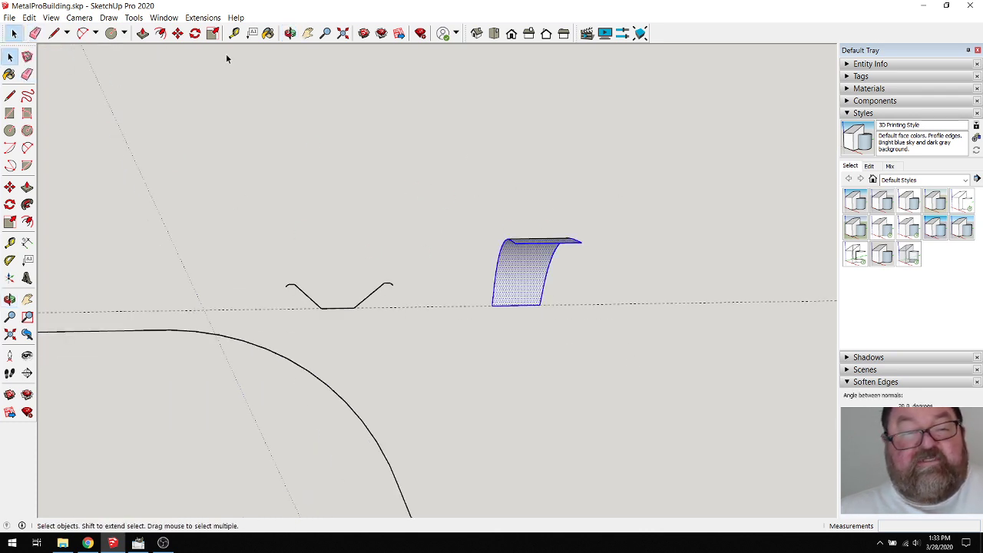
pyautogui.press('m')
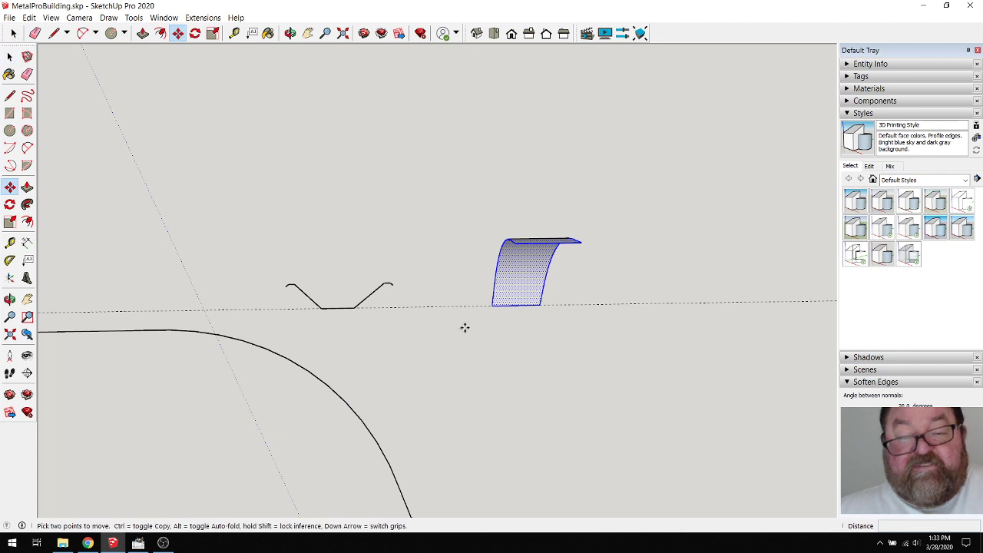
pyautogui.click(551, 306)
pyautogui.press('ctrl')
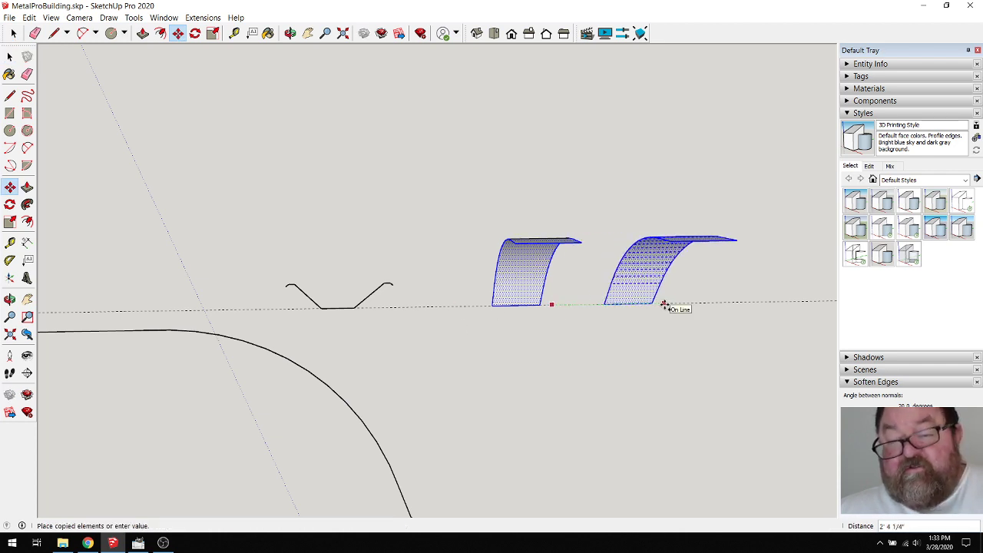
pyautogui.click(664, 305)
# Erase the guide and the original curved strip's edges and faces, keeping only the side curve nearest the panel profile
pyautogui.click(34, 33)
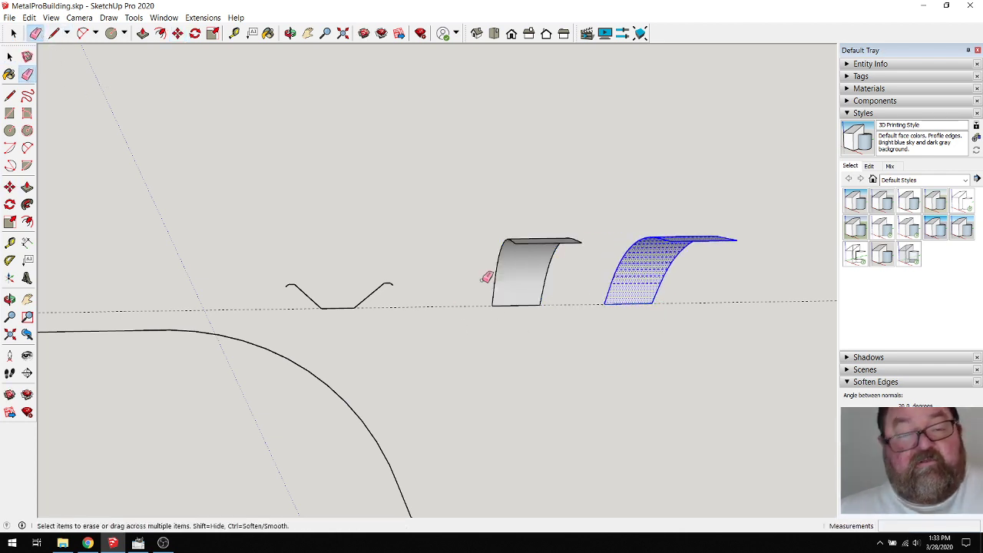
pyautogui.click(531, 295)
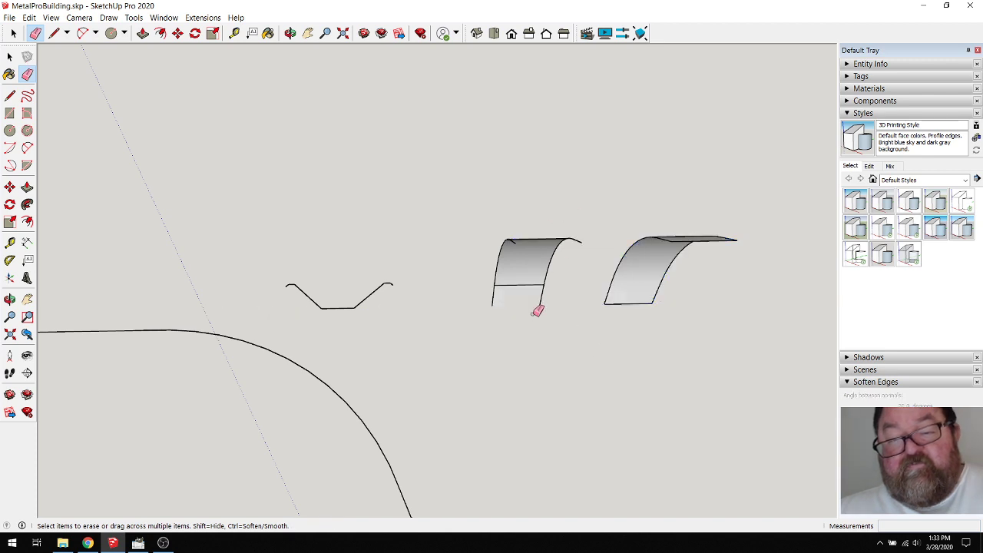
pyautogui.moveTo(533, 313); pyautogui.dragTo(581, 218)
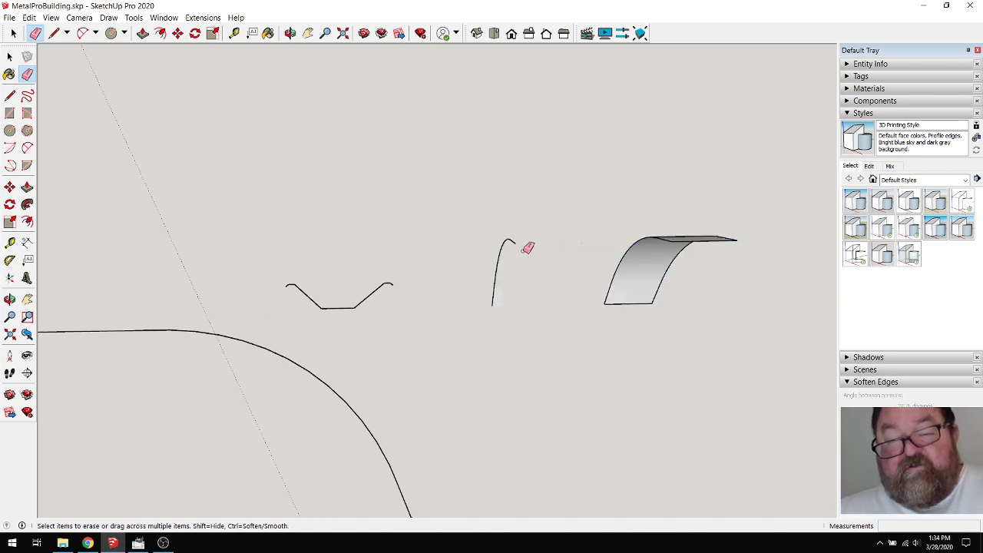
pyautogui.scroll(6, 527, 247)
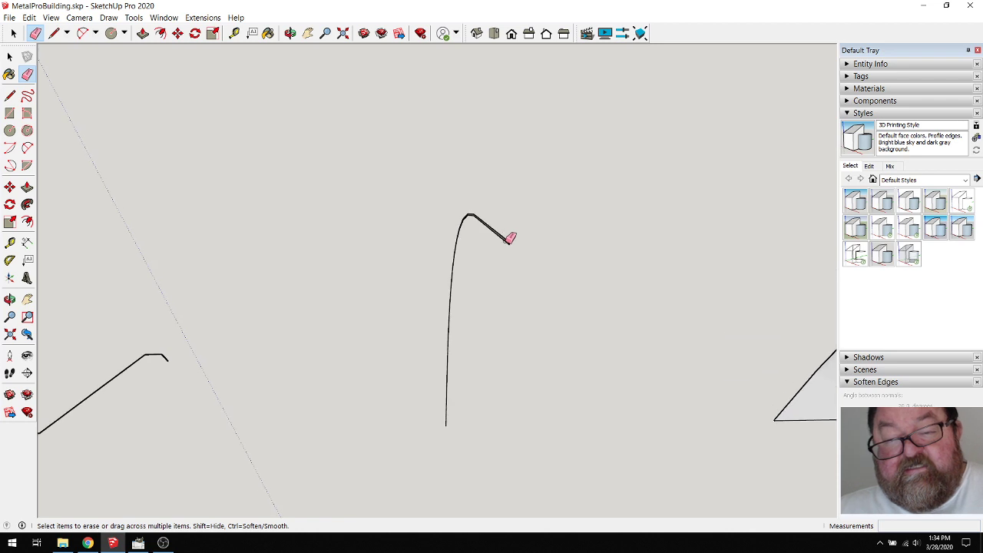
pyautogui.scroll(3, 511, 238)
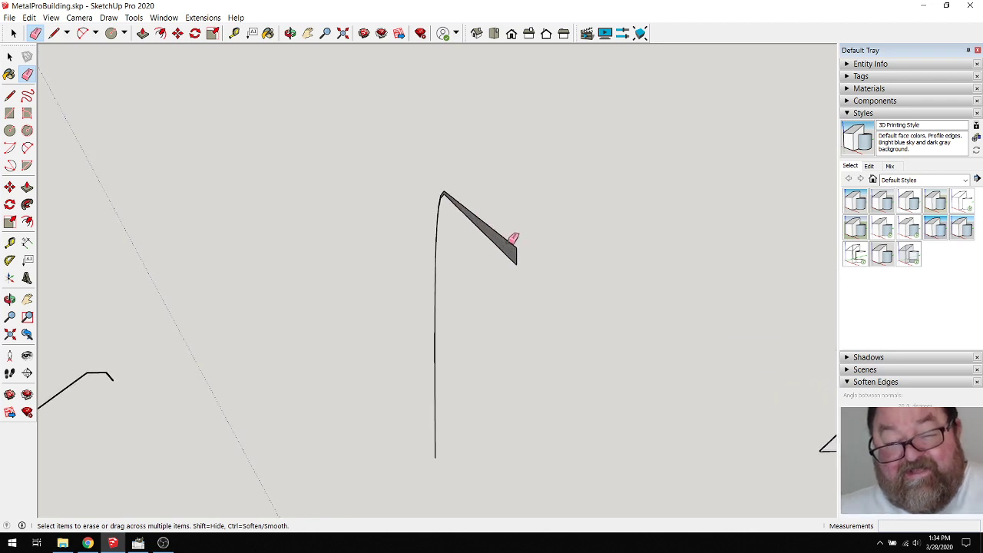
pyautogui.scroll(1, 510, 241)
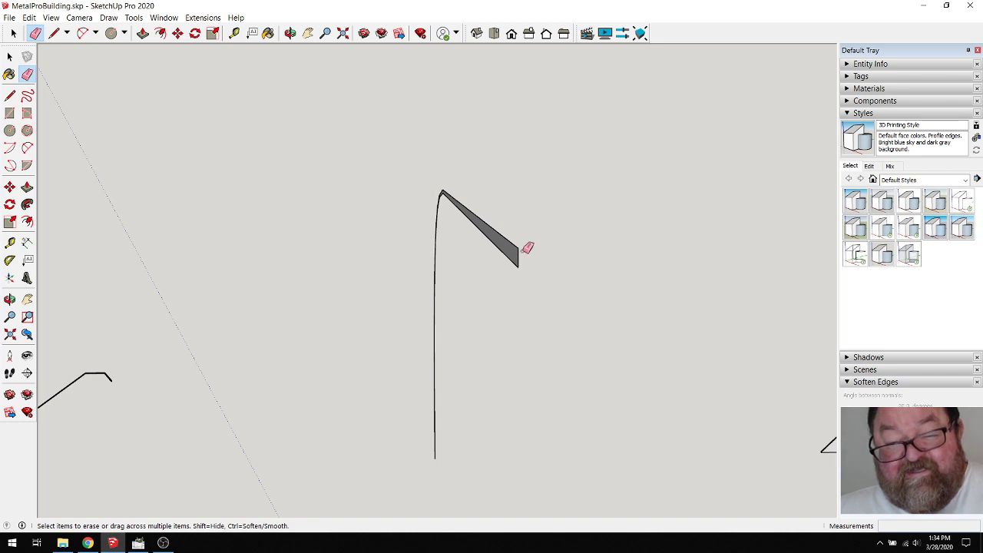
pyautogui.moveTo(523, 252); pyautogui.dragTo(512, 235)
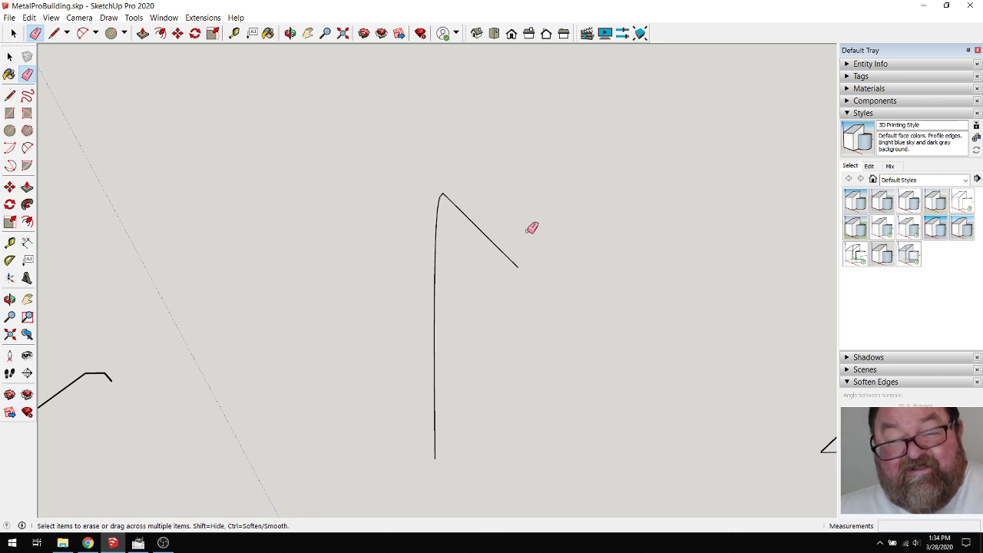
pyautogui.scroll(-1, 541, 225)
pyautogui.scroll(5, 461, 368)
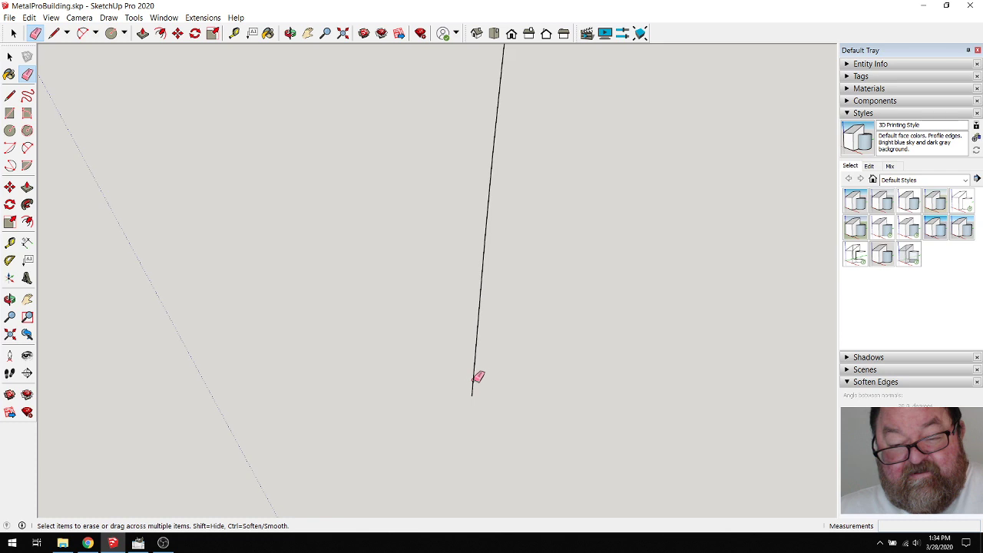
pyautogui.scroll(1, 476, 377)
pyautogui.click(290, 33)
pyautogui.moveTo(476, 322)
pyautogui.mouseDown()
pyautogui.moveTo(515, 360)
pyautogui.moveTo(660, 377)
pyautogui.moveTo(498, 421)
pyautogui.moveTo(482, 361)
pyautogui.moveTo(445, 356)
pyautogui.moveTo(458, 392)
pyautogui.moveTo(515, 398)
pyautogui.mouseUp()
pyautogui.press('e')
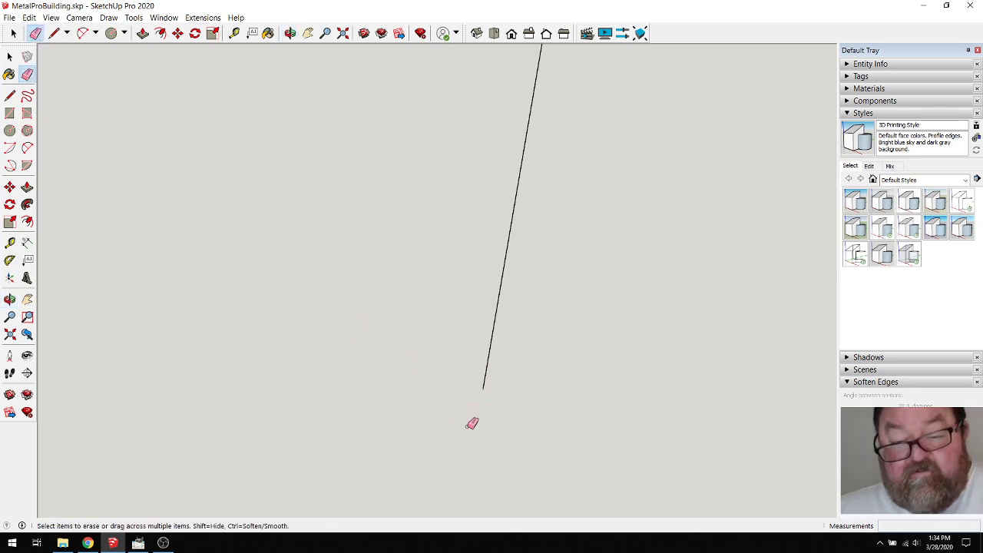
pyautogui.scroll(-2, 471, 423)
# Select every segment of the remaining side curve and join them into one continuous curve
pyautogui.click(13, 33)
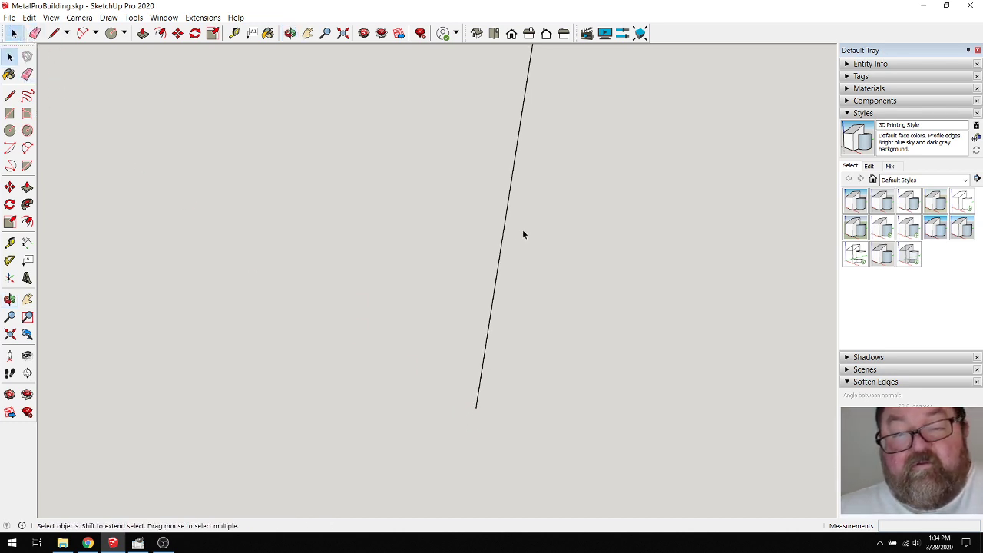
pyautogui.click(503, 238)
pyautogui.scroll(-6, 507, 354)
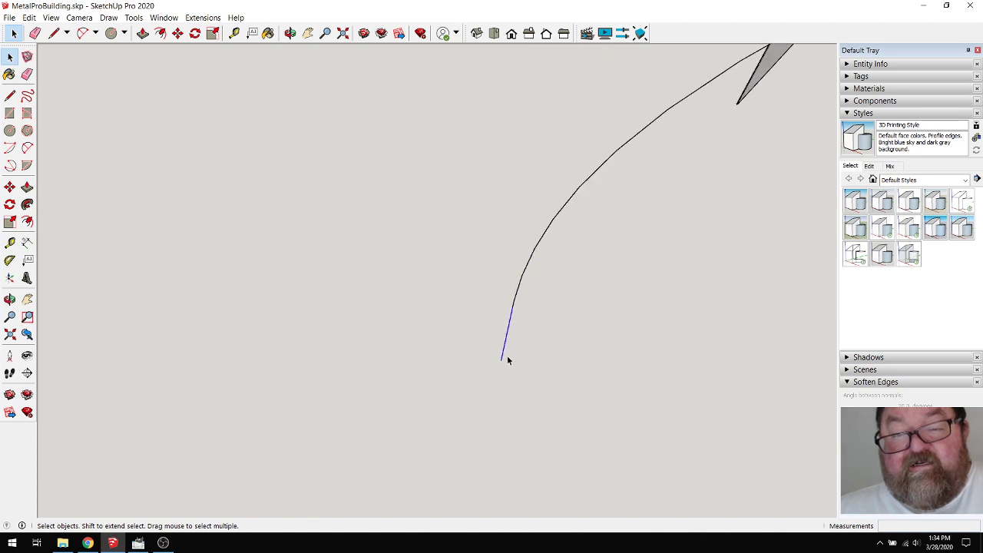
pyautogui.scroll(-2, 305, 337)
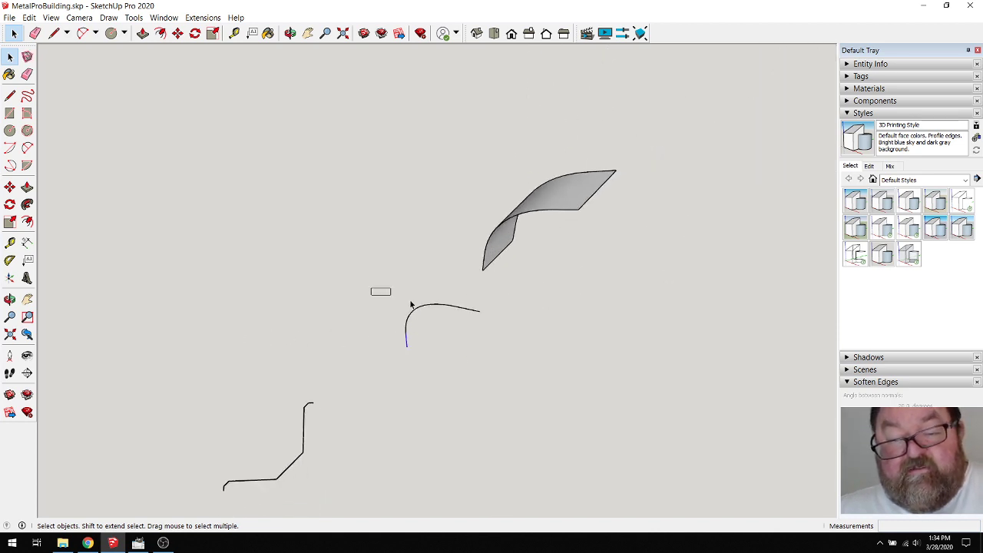
pyautogui.click(412, 306)
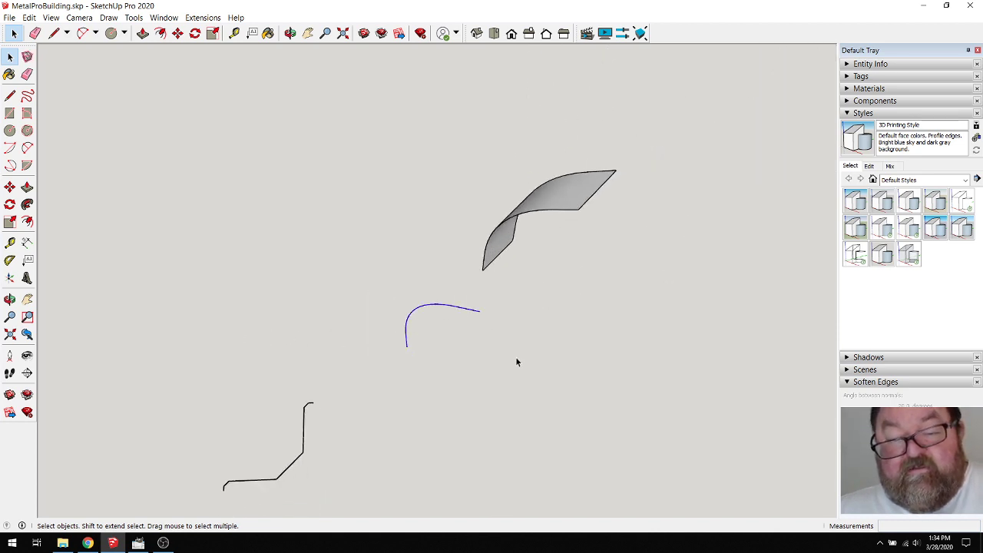
pyautogui.click(203, 17)
pyautogui.click(226, 87)
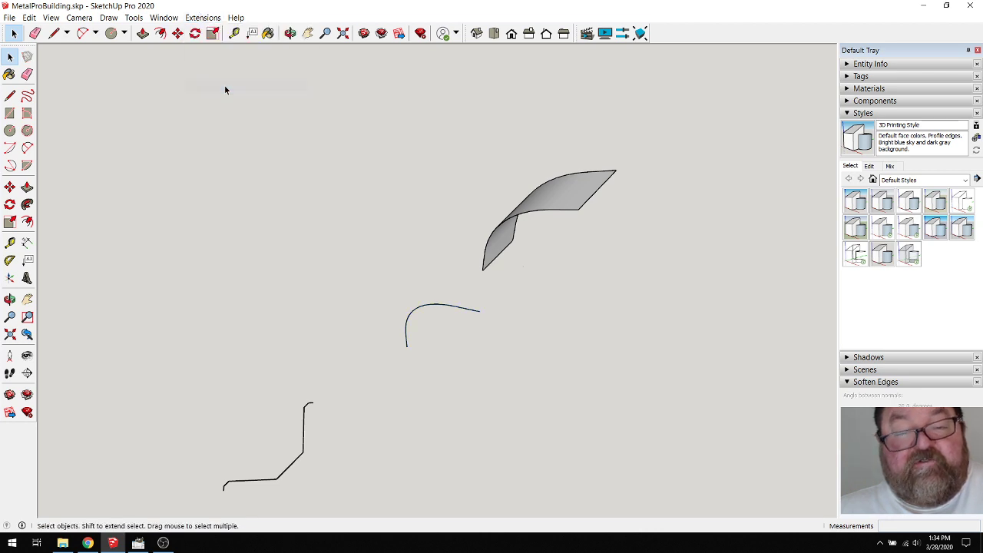
# Move the joined path curve by its lower endpoint onto the panel profile's bend where the lower flat section meets the diagonal
pyautogui.scroll(-3, 430, 276)
pyautogui.scroll(6, 417, 330)
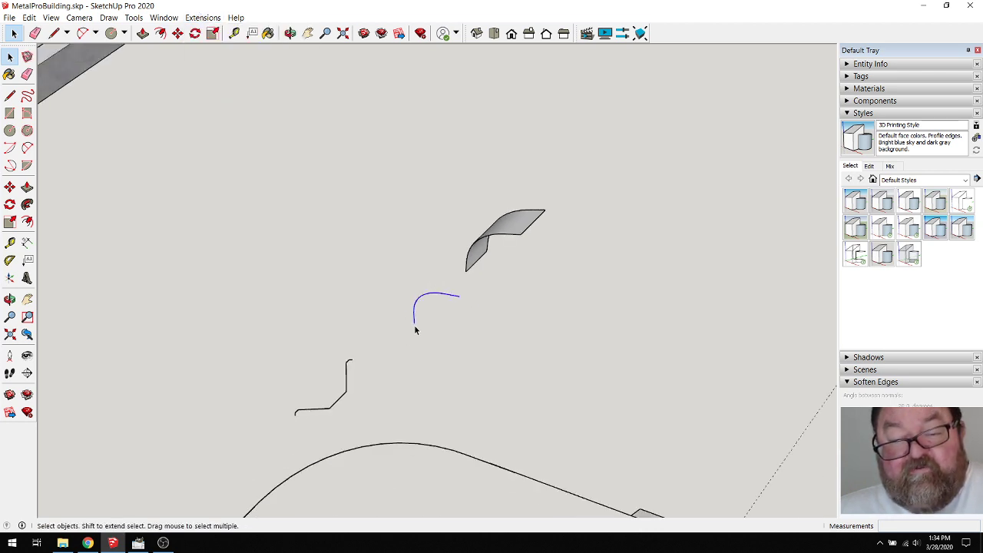
pyautogui.click(178, 33)
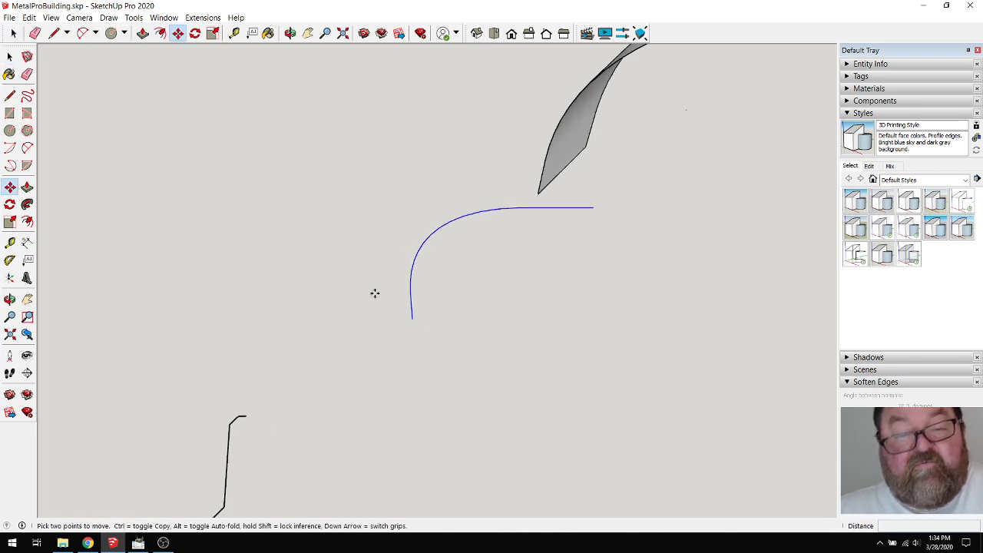
pyautogui.scroll(4, 423, 334)
pyautogui.scroll(-3, 357, 330)
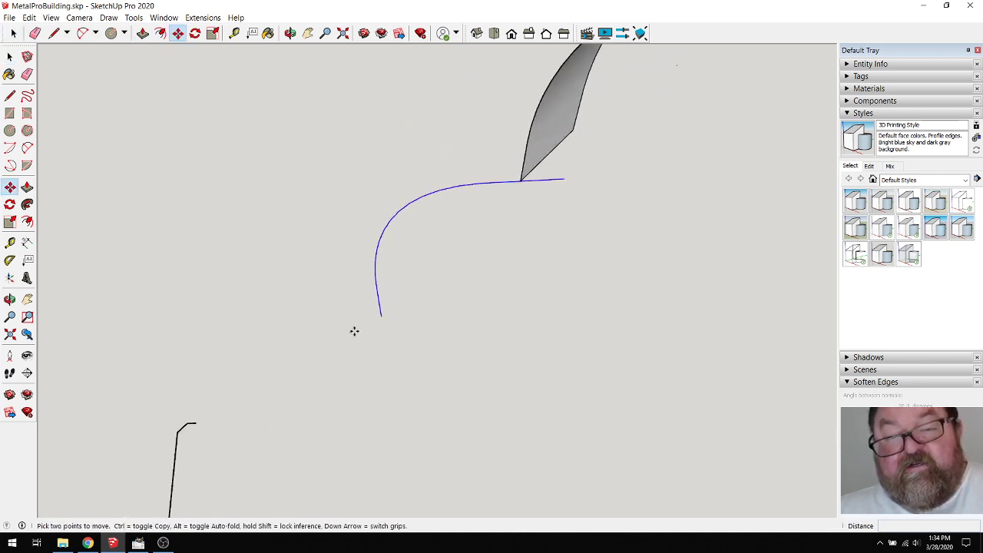
pyautogui.scroll(-2, 500, 201)
pyautogui.moveTo(491, 279); pyautogui.dragTo(575, 119, button='middle')
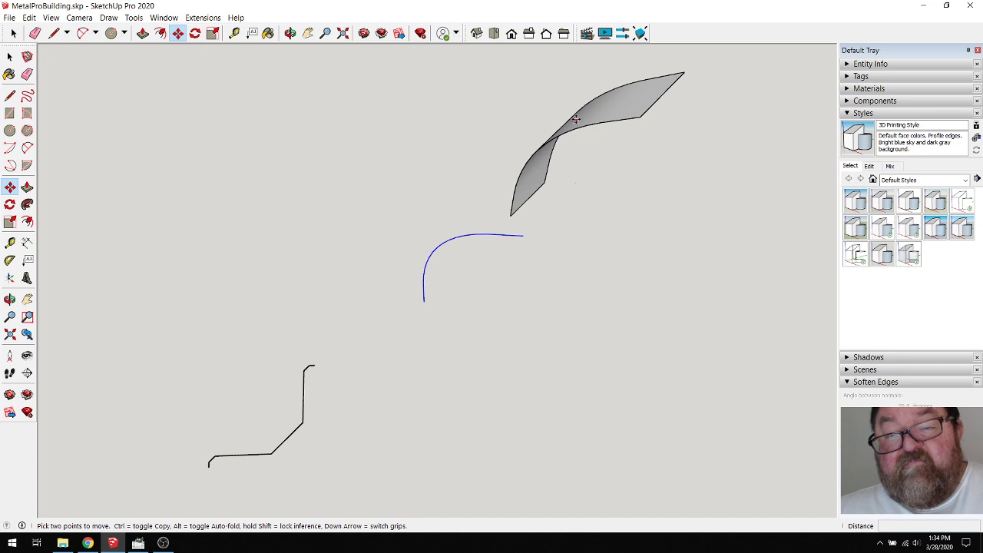
pyautogui.scroll(6, 421, 315)
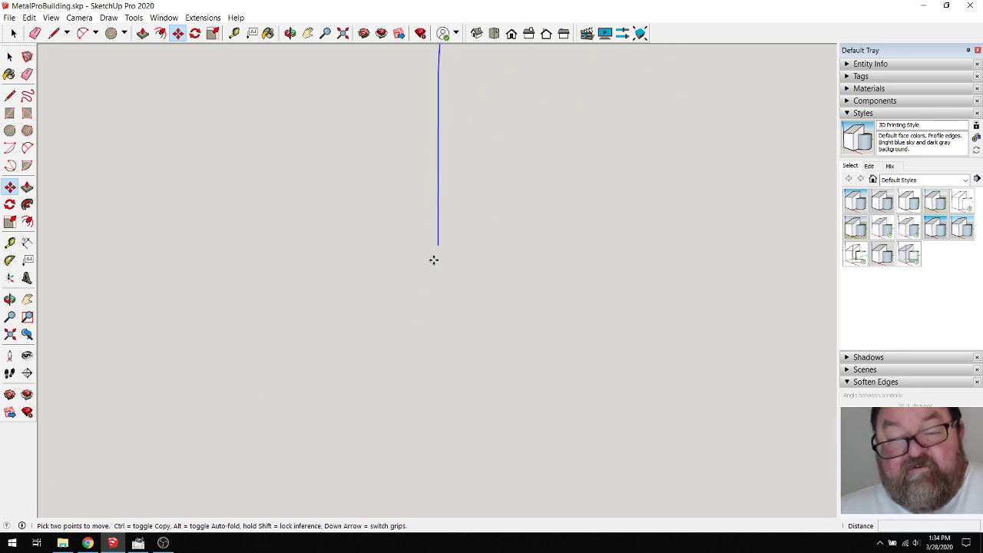
pyautogui.click(437, 246)
pyautogui.scroll(-8, 500, 268)
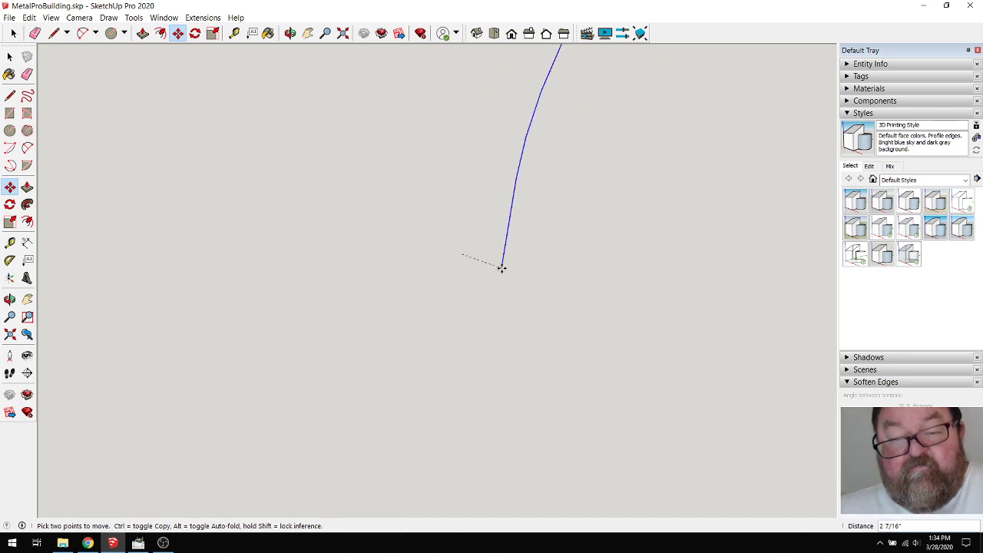
pyautogui.scroll(10, 405, 392)
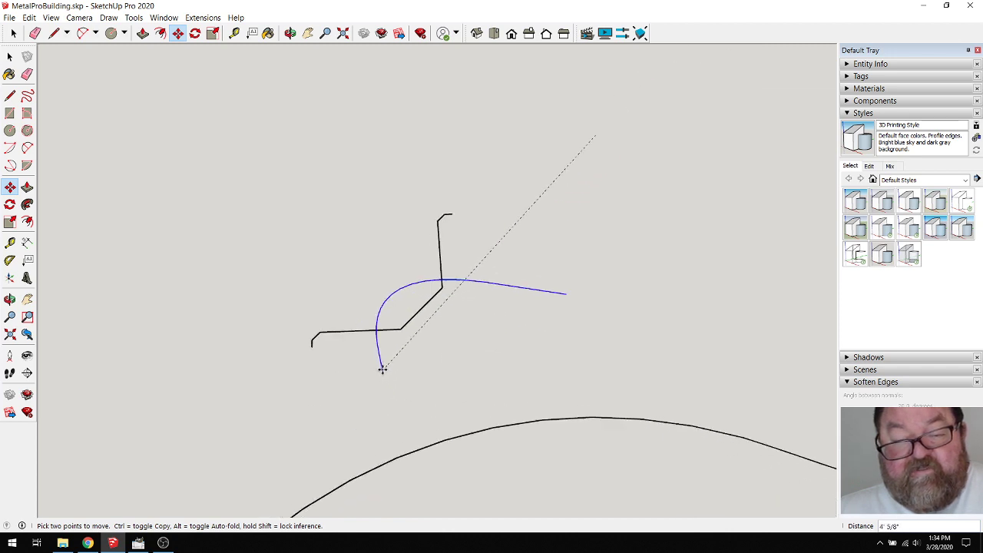
pyautogui.scroll(3, 426, 308)
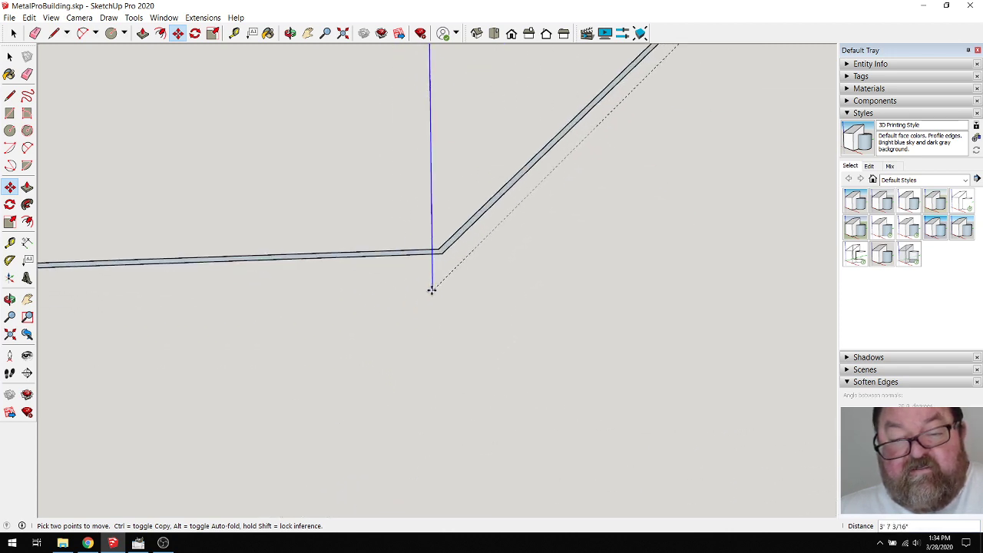
pyautogui.click(442, 251)
pyautogui.scroll(-5, 445, 360)
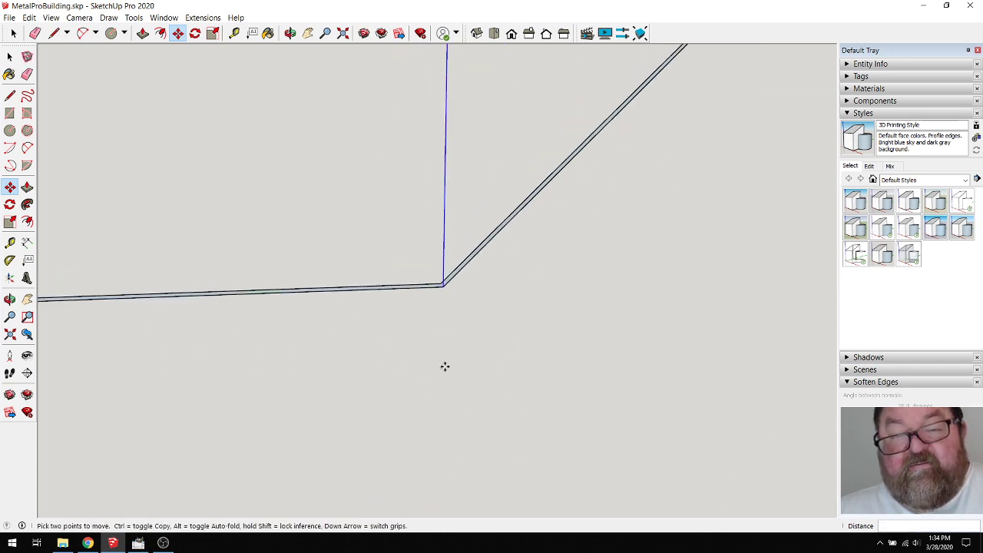
pyautogui.scroll(-2, 340, 351)
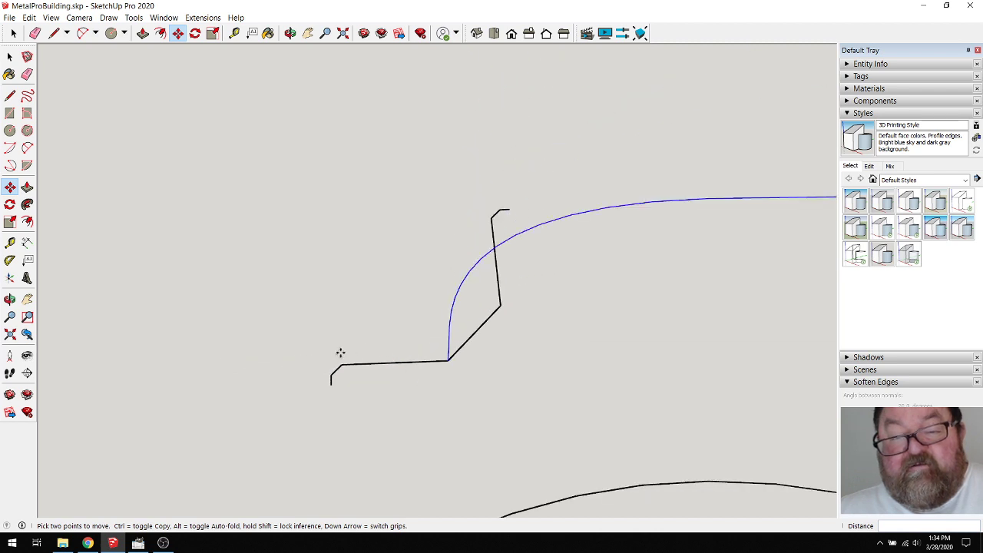
# Switch to the YouTube Studio live dashboard, glance at the OBS audio levels, and post "dang" in the live chat
pyautogui.click(87, 543)
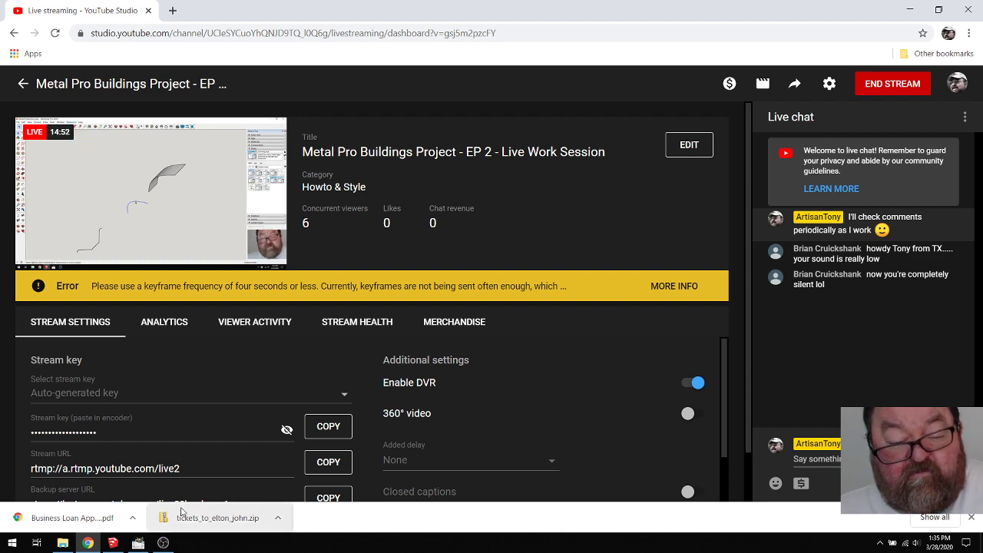
pyautogui.click(163, 542)
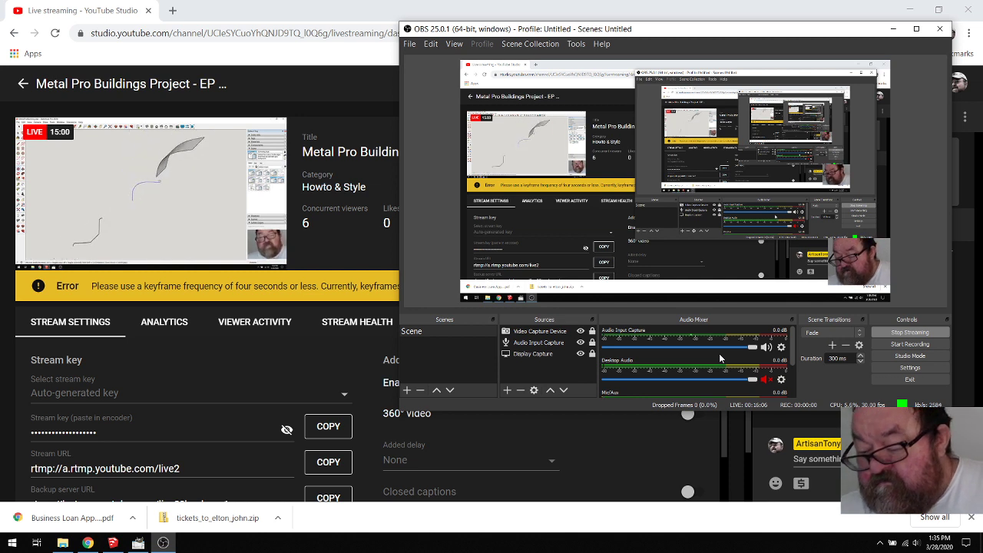
pyautogui.click(826, 458)
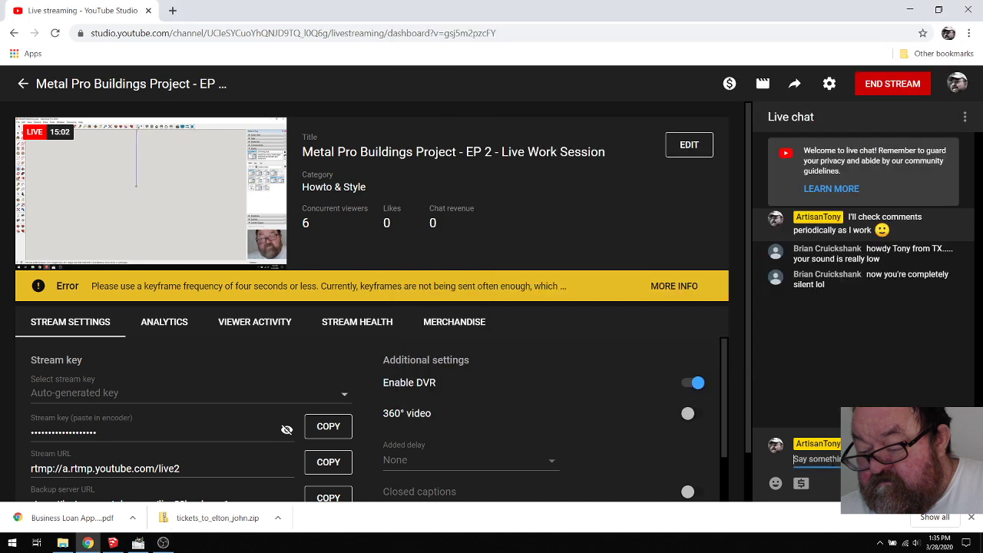
pyautogui.write('dang')
pyautogui.press('Return')
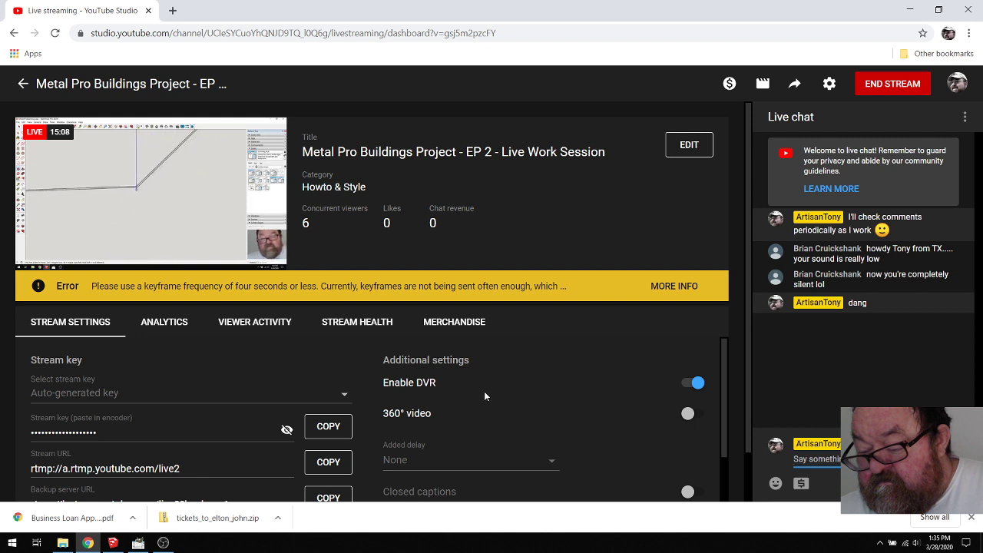
# Switch to OBS and check the Audio Input Capture source's microphone device and every channel of the audio mixer
pyautogui.click(163, 543)
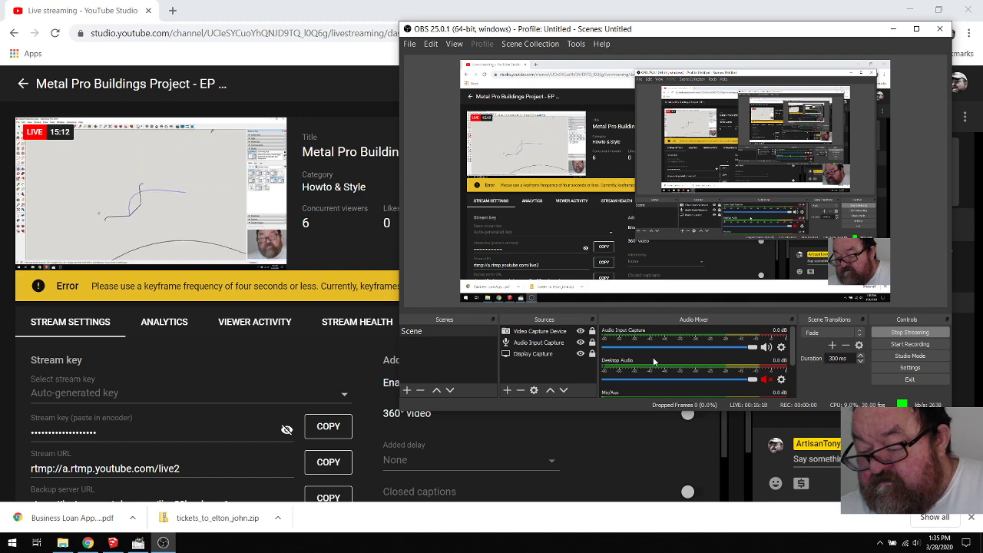
pyautogui.click(550, 349)
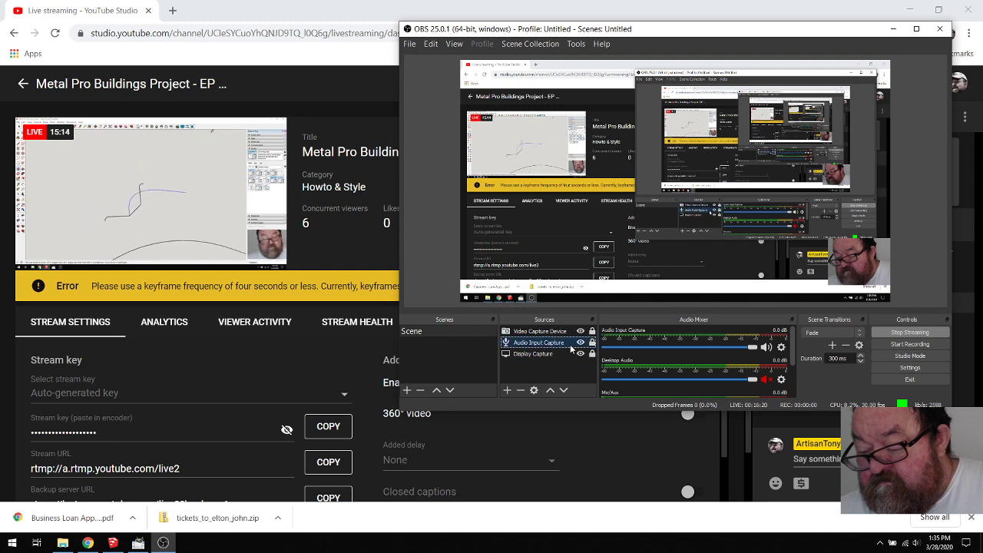
pyautogui.doubleClick(570, 347)
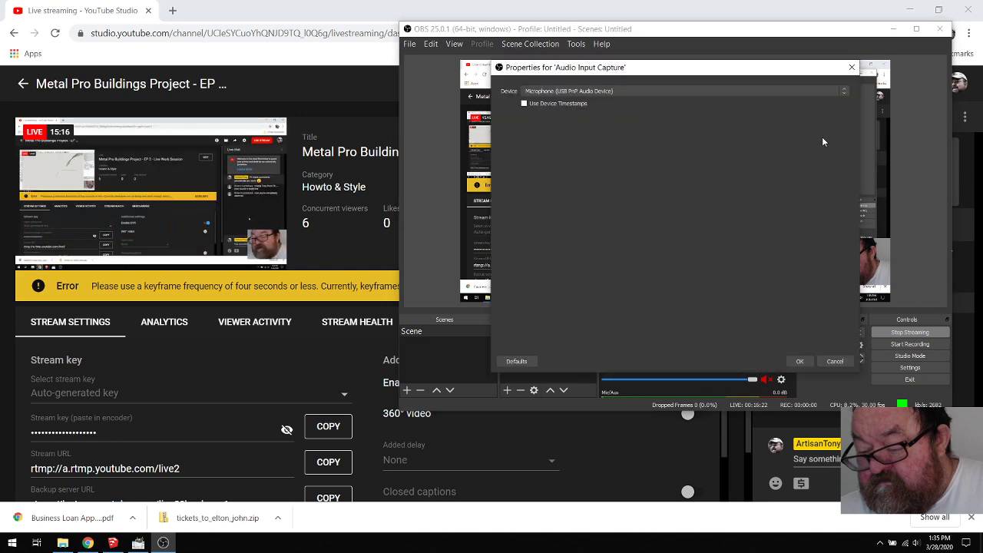
pyautogui.click(767, 91)
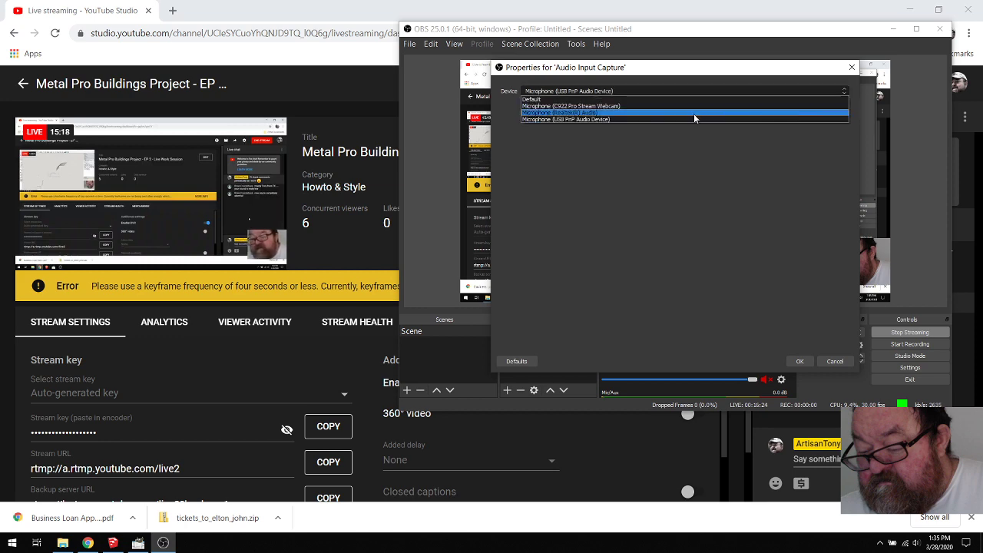
pyautogui.click(687, 119)
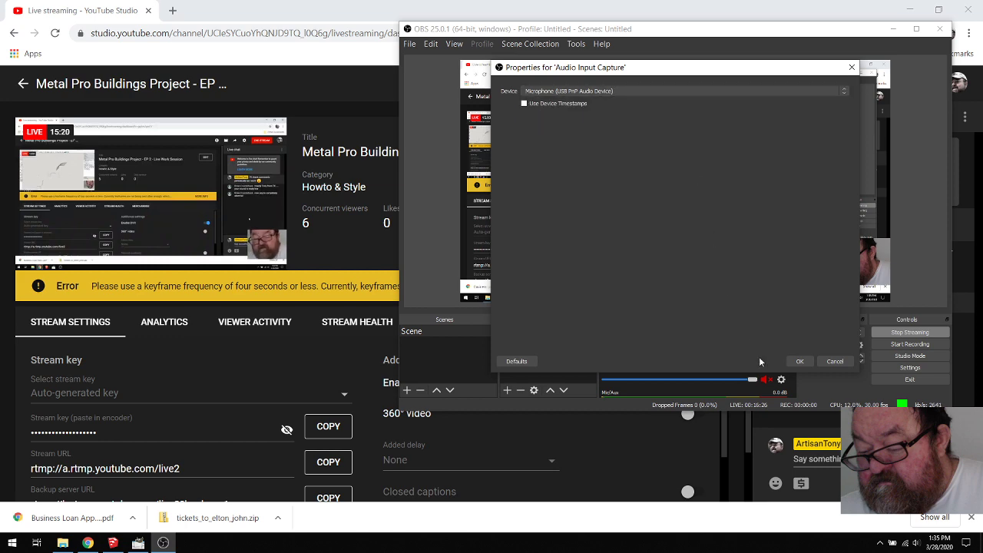
pyautogui.click(835, 362)
pyautogui.scroll(-3, 678, 378)
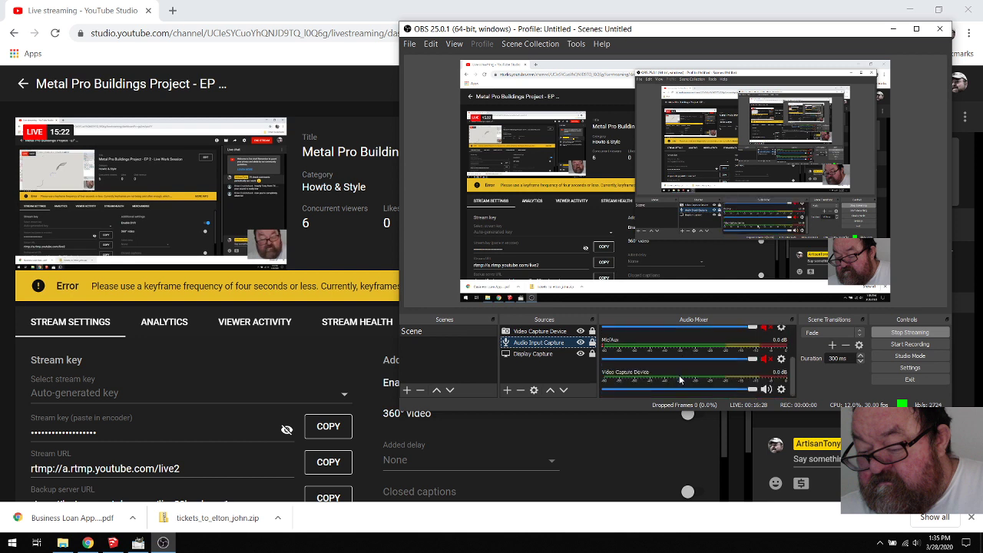
pyautogui.scroll(3, 679, 378)
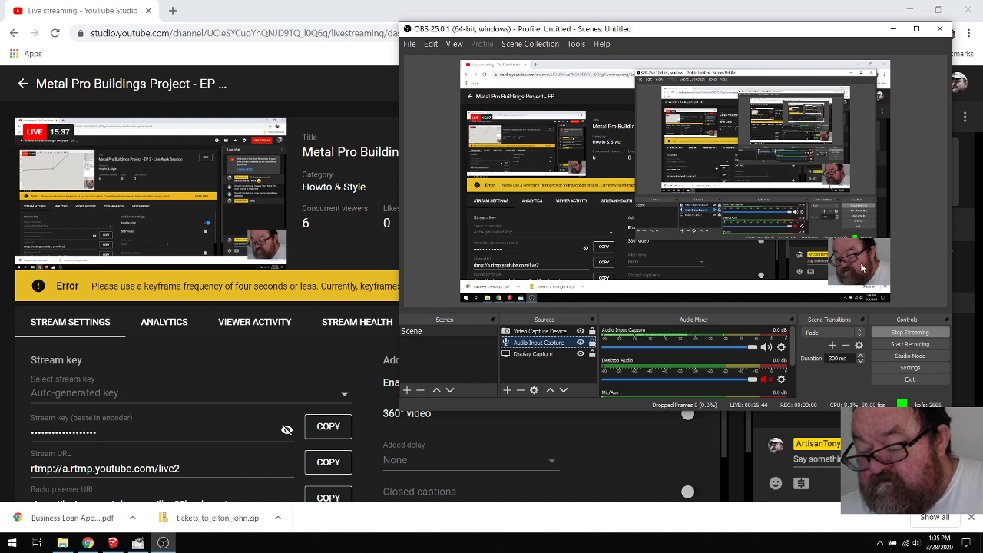
# Recheck the live chat in YouTube Studio and the OBS audio mixer, and return to SketchUp
pyautogui.click(602, 439)
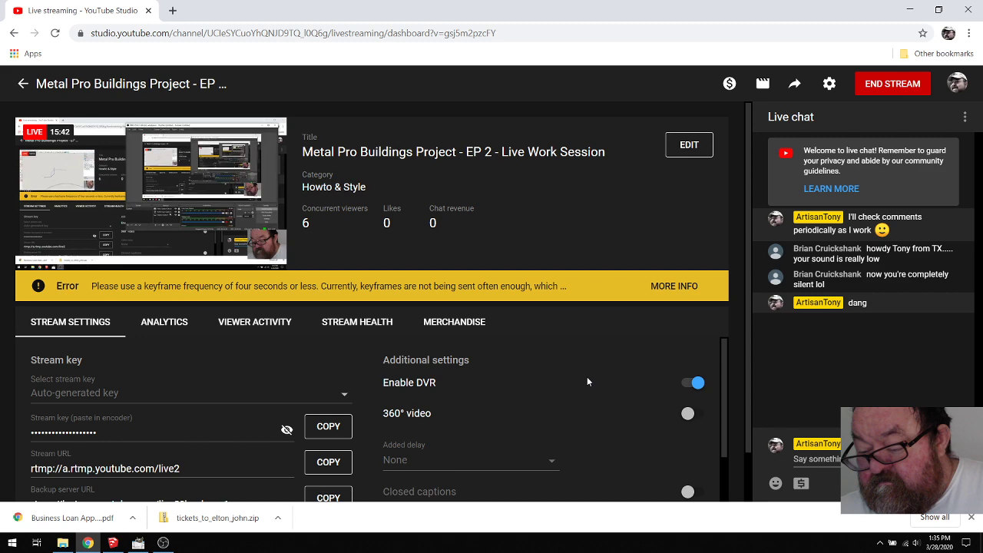
pyautogui.click(114, 544)
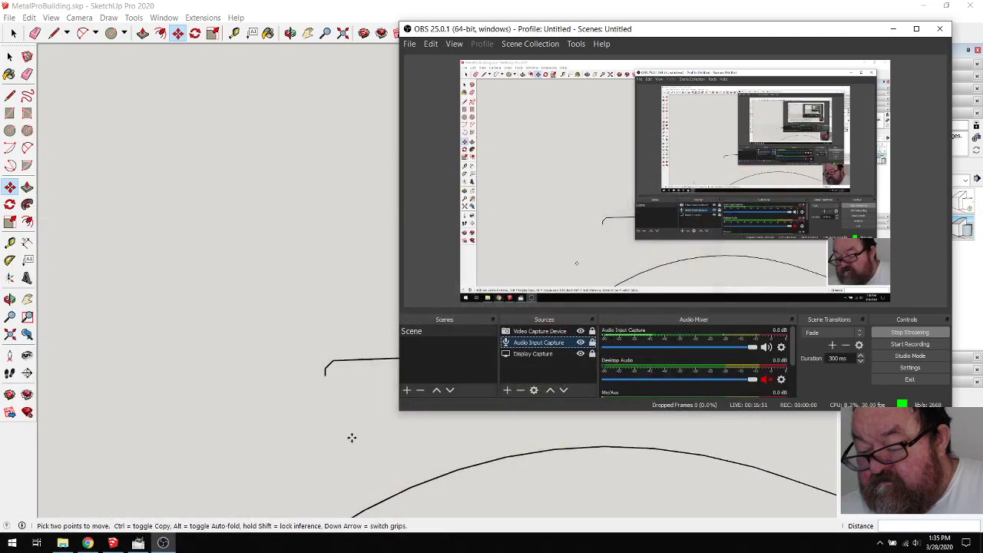
pyautogui.click(87, 543)
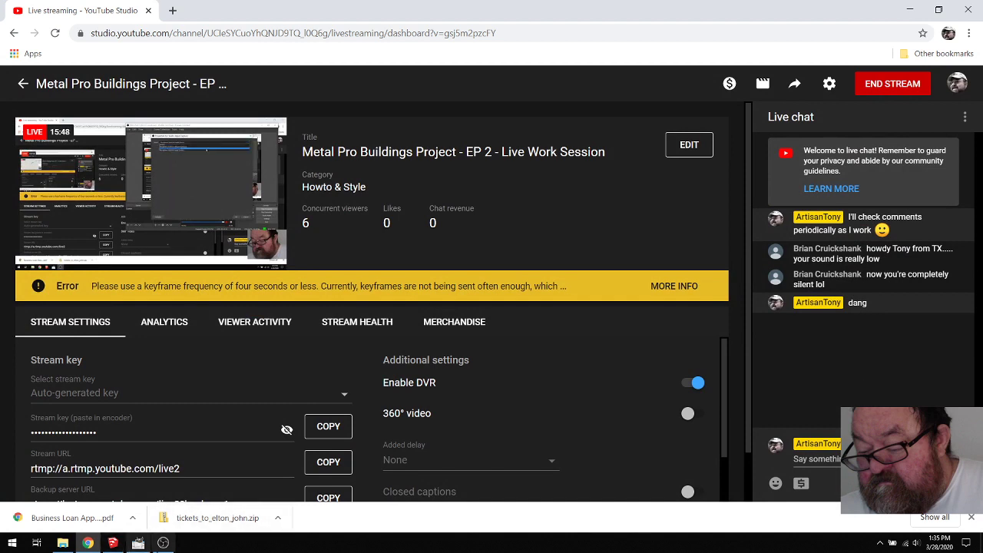
pyautogui.click(162, 543)
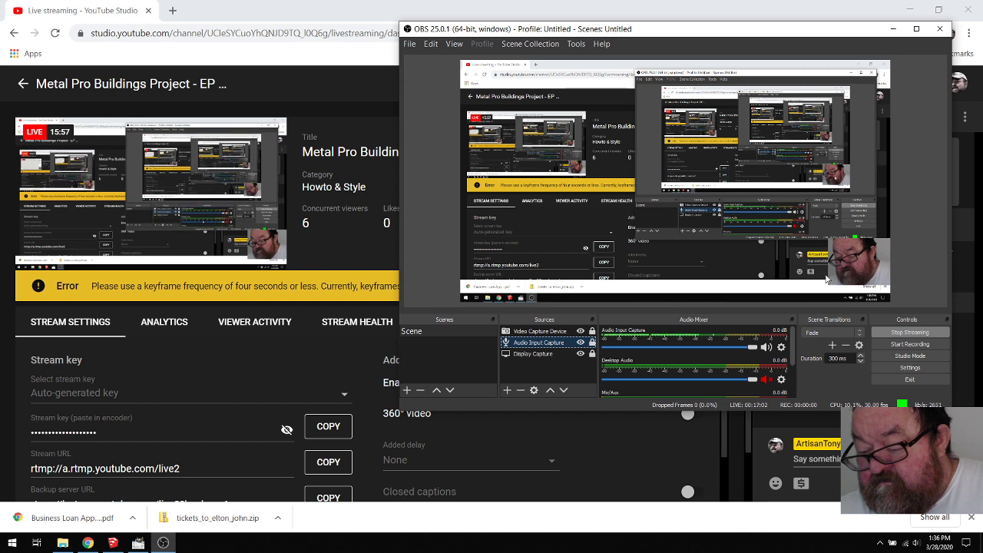
pyautogui.click(610, 450)
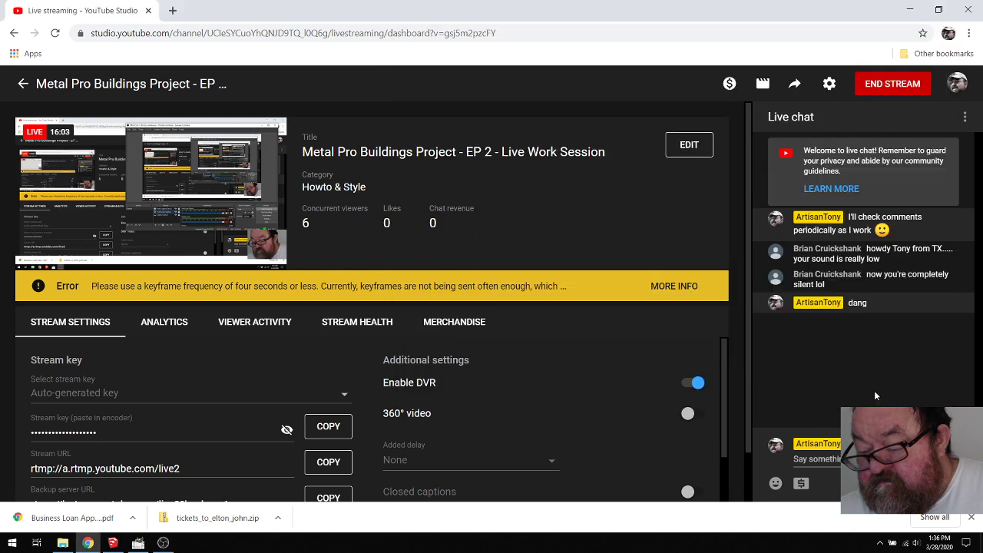
pyautogui.click(113, 542)
pyautogui.scroll(3, 386, 319)
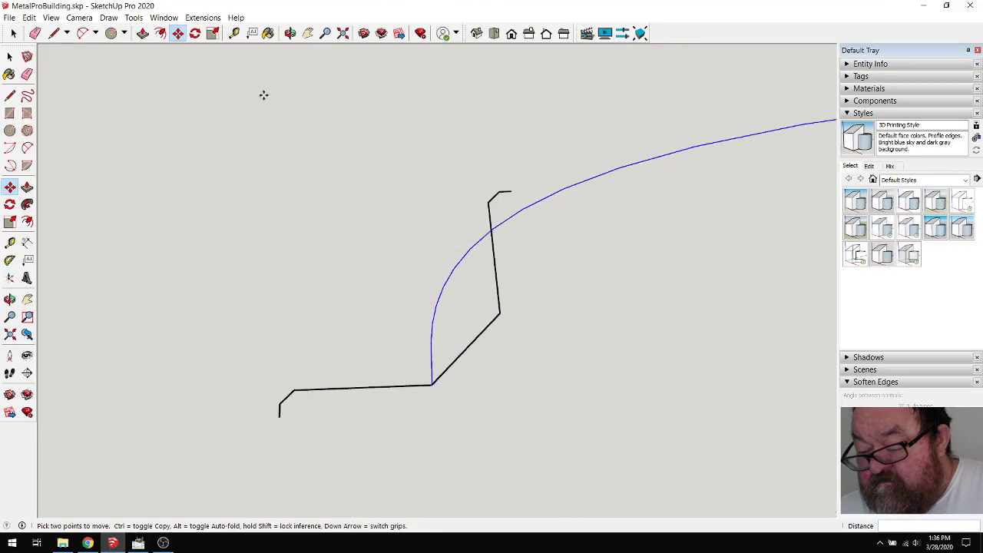
# Switch to the YouTube Studio dashboard and post "can you hear me now" in the live chat
pyautogui.click(88, 542)
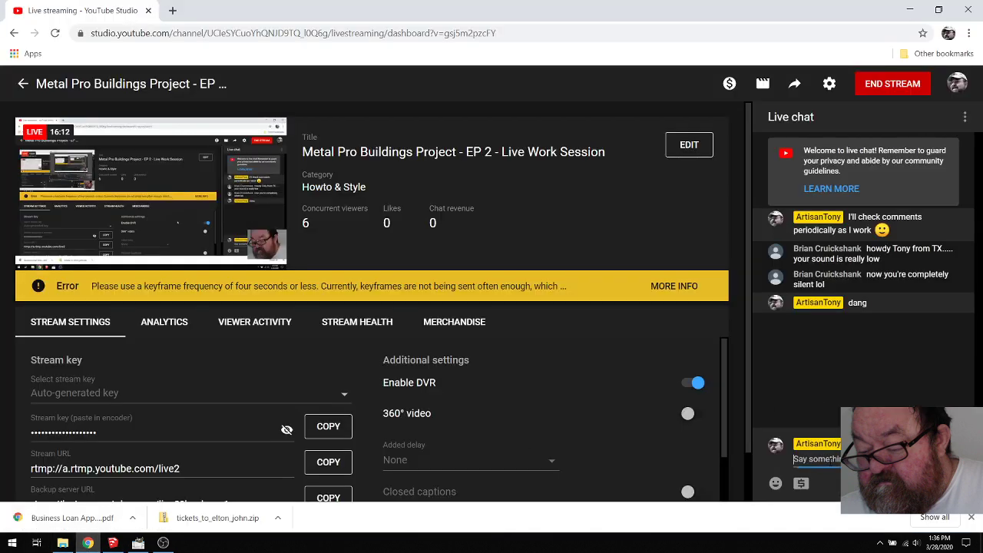
pyautogui.write('can you')
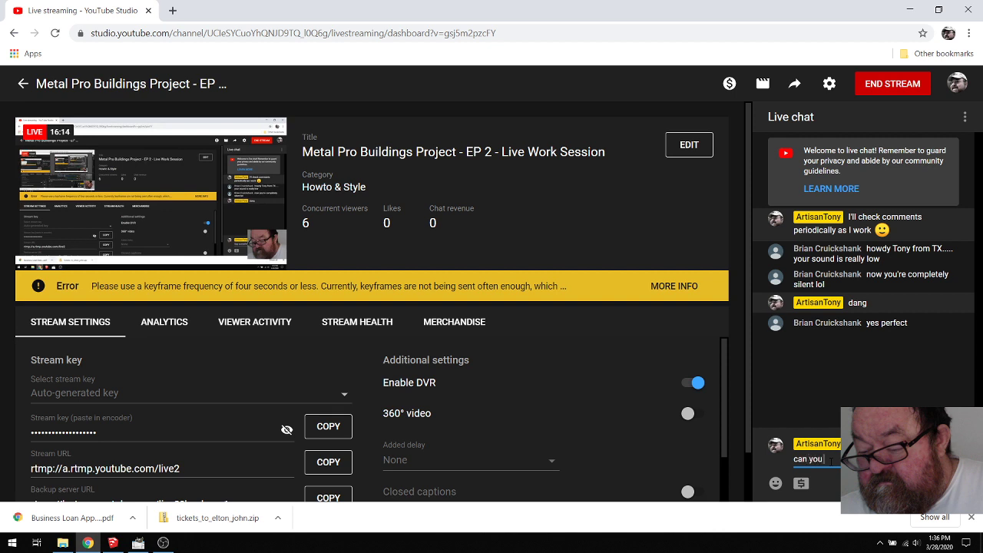
pyautogui.write(' hear me now')
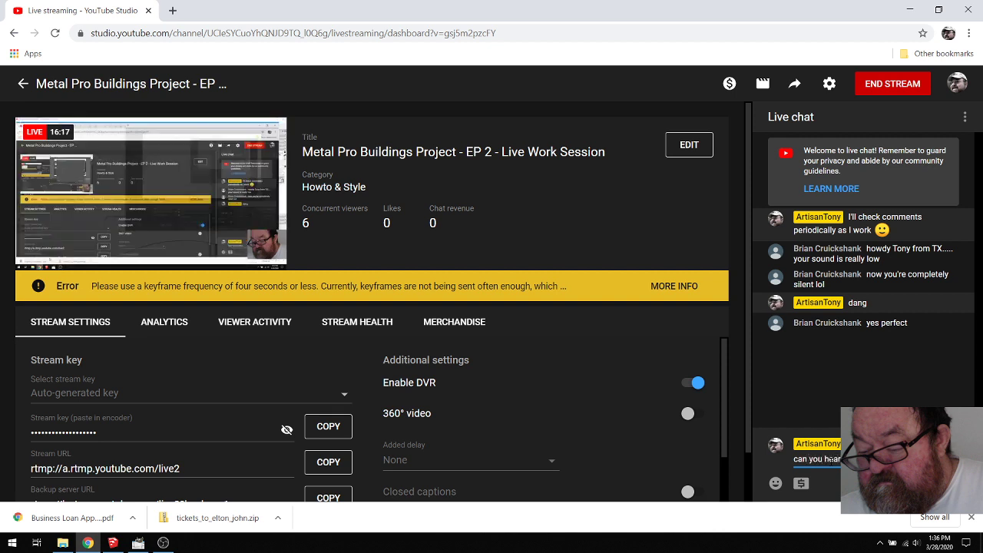
pyautogui.press('Return')
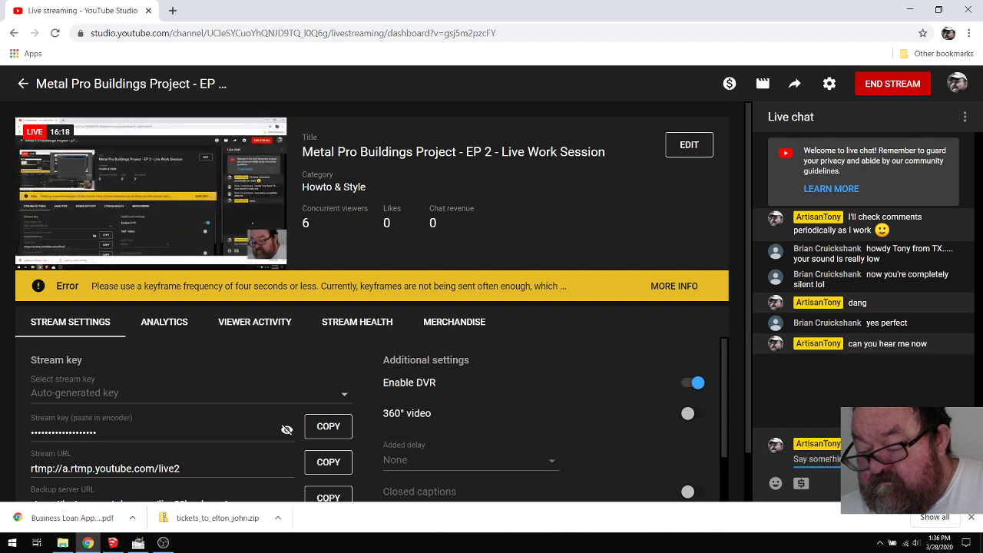
# Switch to SketchUp and examine the panel profile and its path curve from several angles, alongside the curved strips and building outline
pyautogui.click(113, 543)
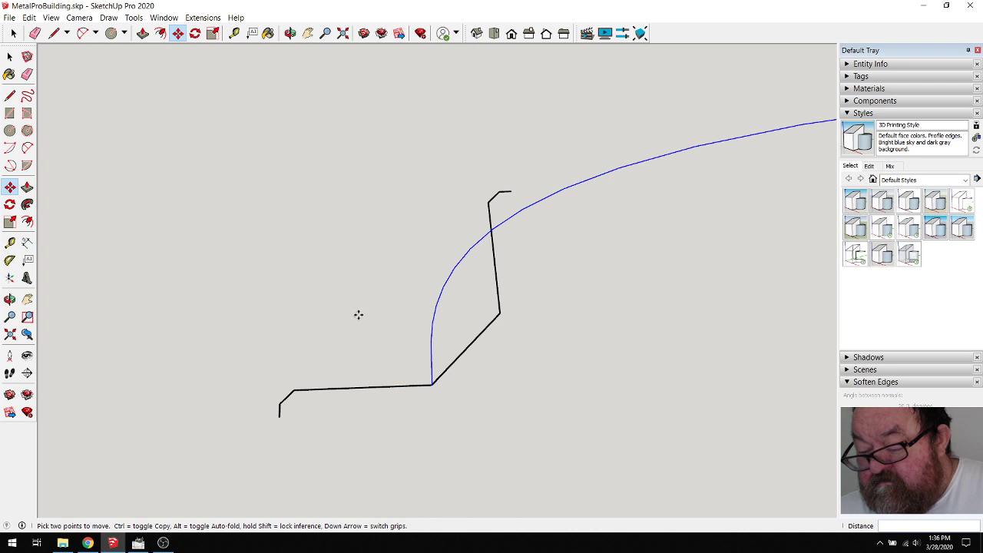
pyautogui.scroll(-3, 448, 394)
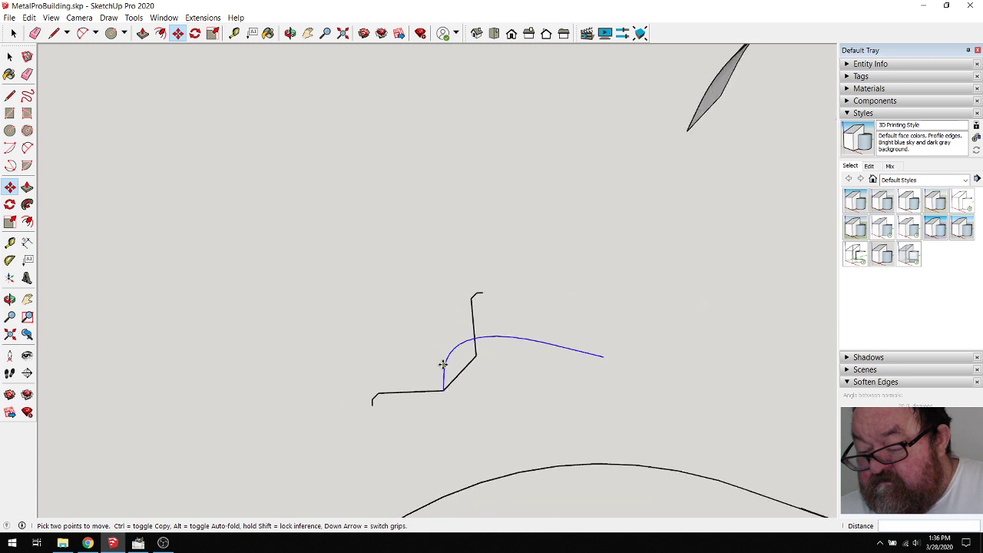
pyautogui.scroll(3, 443, 363)
pyautogui.scroll(-2, 499, 377)
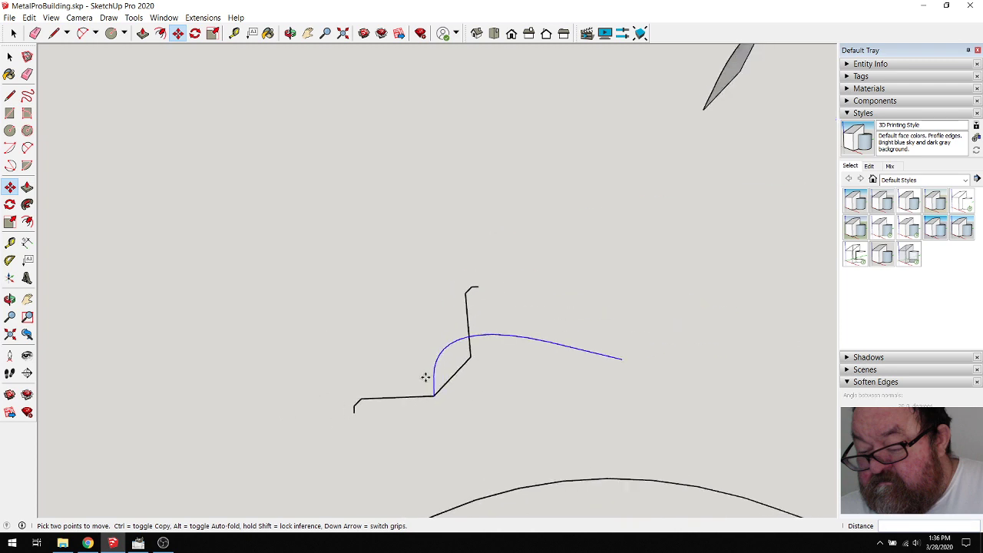
pyautogui.click(291, 33)
pyautogui.moveTo(454, 329); pyautogui.dragTo(581, 246)
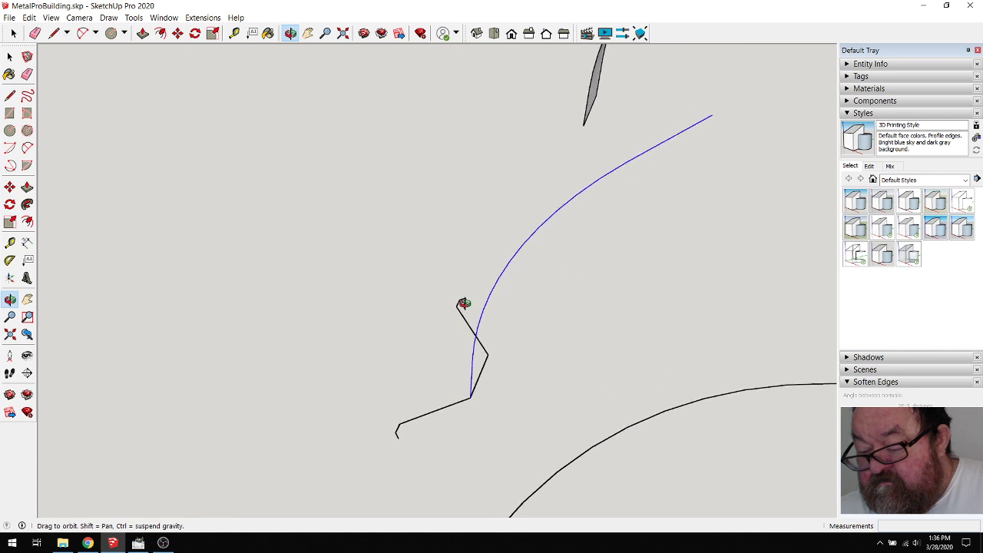
pyautogui.moveTo(464, 303)
pyautogui.mouseDown()
pyautogui.moveTo(492, 355)
pyautogui.moveTo(546, 312)
pyautogui.moveTo(609, 292)
pyautogui.mouseUp()
pyautogui.moveTo(351, 332); pyautogui.dragTo(298, 334)
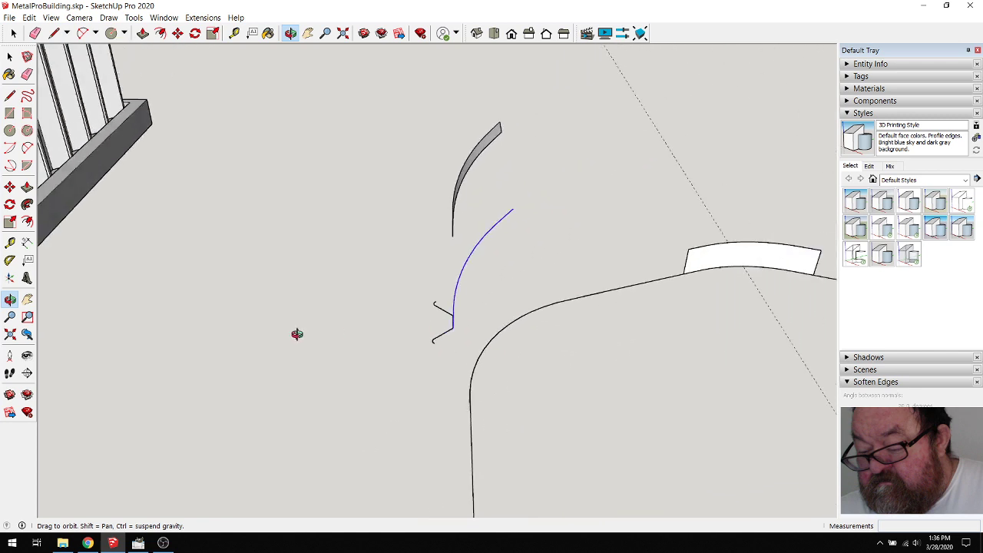
pyautogui.scroll(-2, 297, 334)
pyautogui.moveTo(676, 287); pyautogui.dragTo(634, 280)
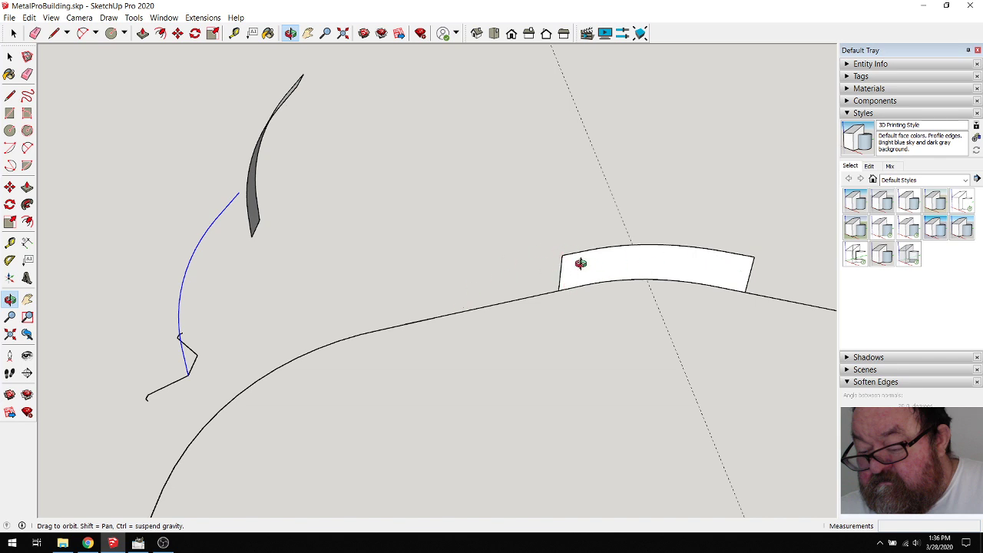
pyautogui.moveTo(421, 307); pyautogui.dragTo(263, 304)
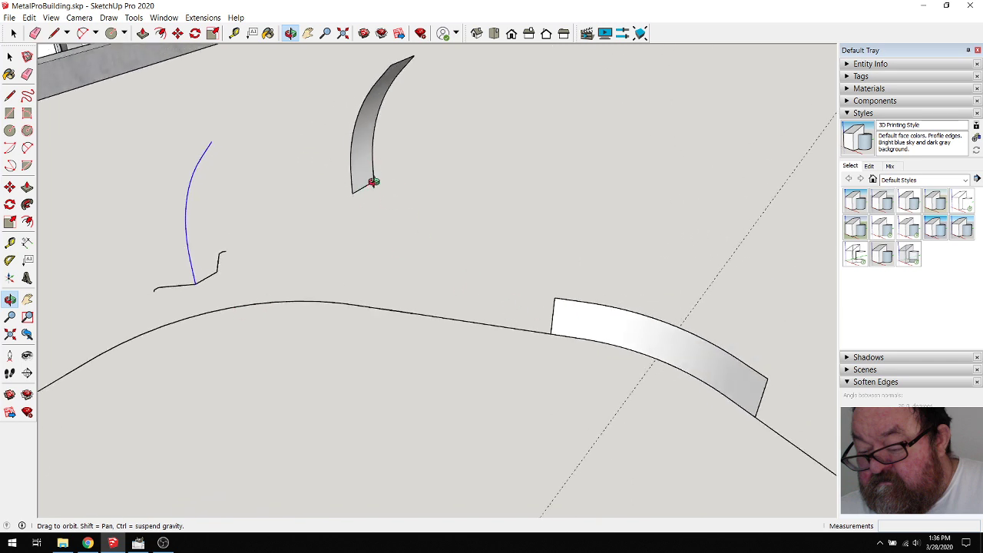
pyautogui.moveTo(388, 182); pyautogui.dragTo(380, 128)
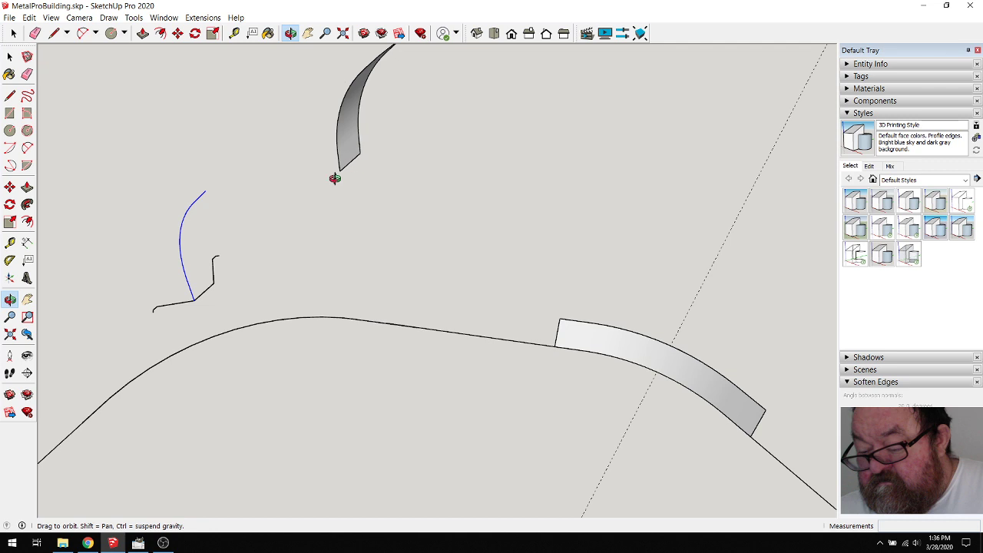
pyautogui.moveTo(339, 202); pyautogui.dragTo(391, 285)
pyautogui.scroll(10, 207, 246)
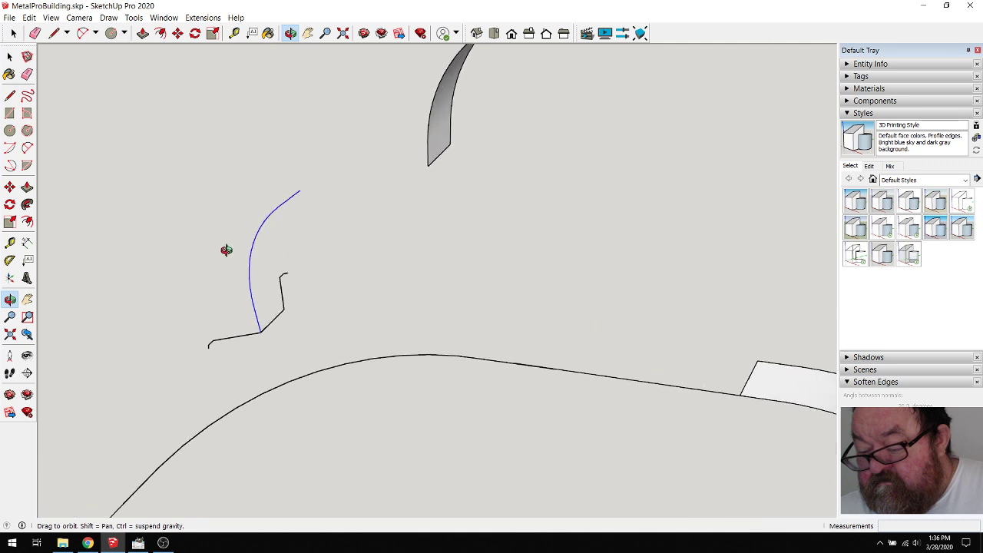
pyautogui.moveTo(345, 275); pyautogui.dragTo(366, 297)
pyautogui.moveTo(407, 375); pyautogui.dragTo(348, 392)
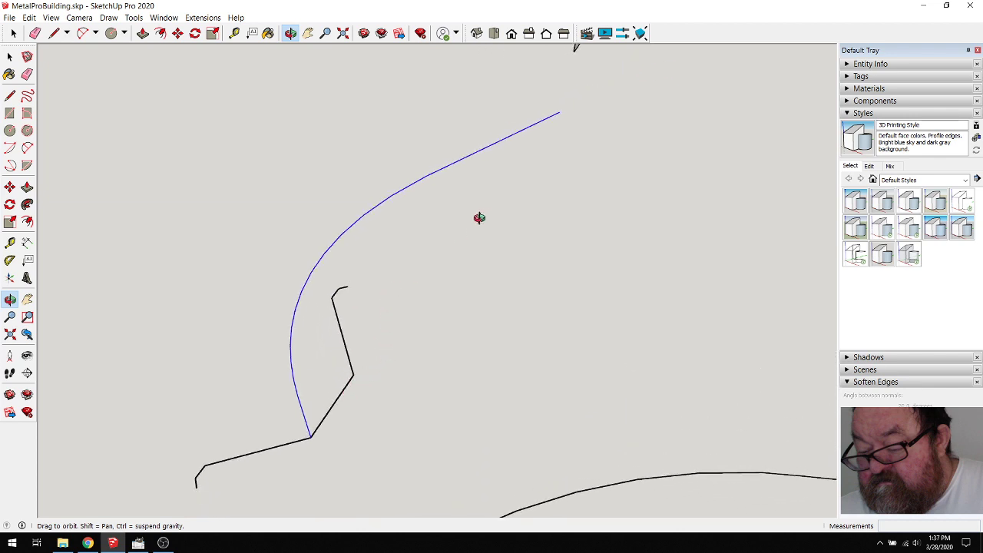
pyautogui.moveTo(420, 254); pyautogui.dragTo(377, 263)
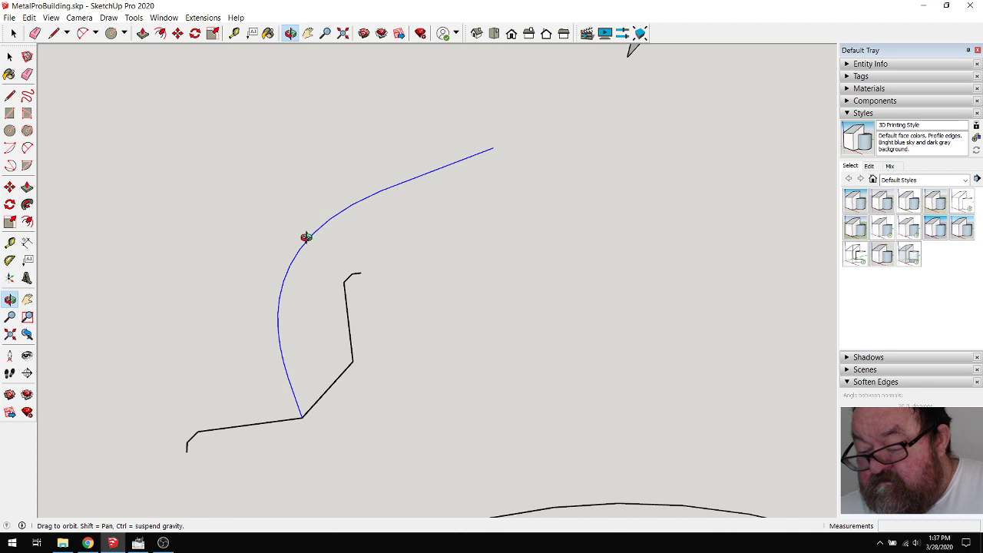
# Sweep the roof panel profile along the joined path curve with Follow Me and inspect the resulting curved panel
pyautogui.click(202, 17)
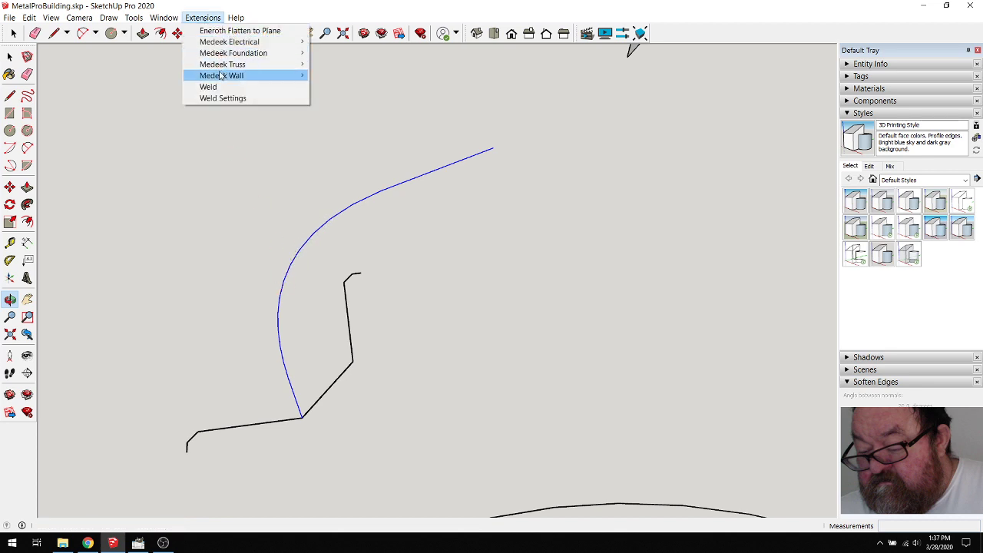
pyautogui.click(266, 10)
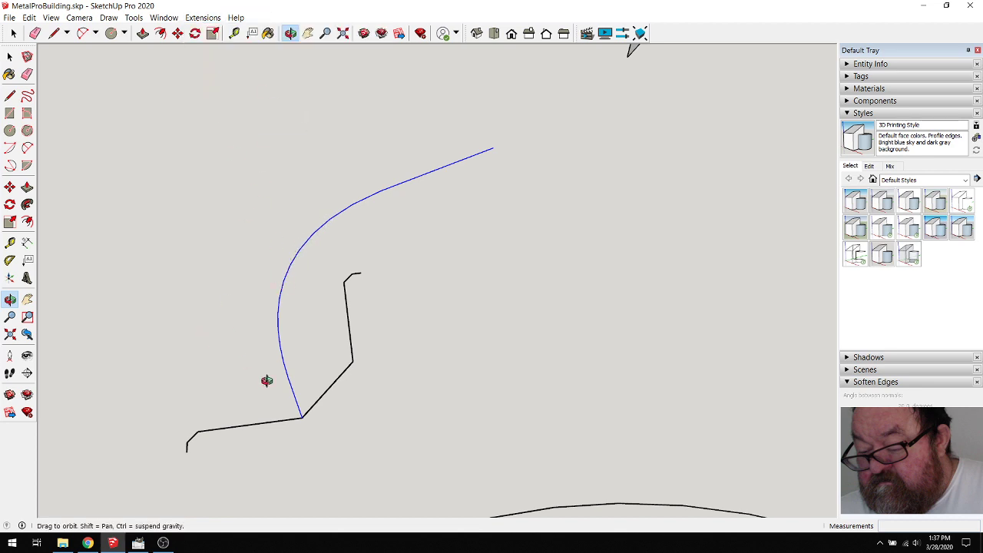
pyautogui.scroll(5, 253, 454)
pyautogui.scroll(5, 304, 336)
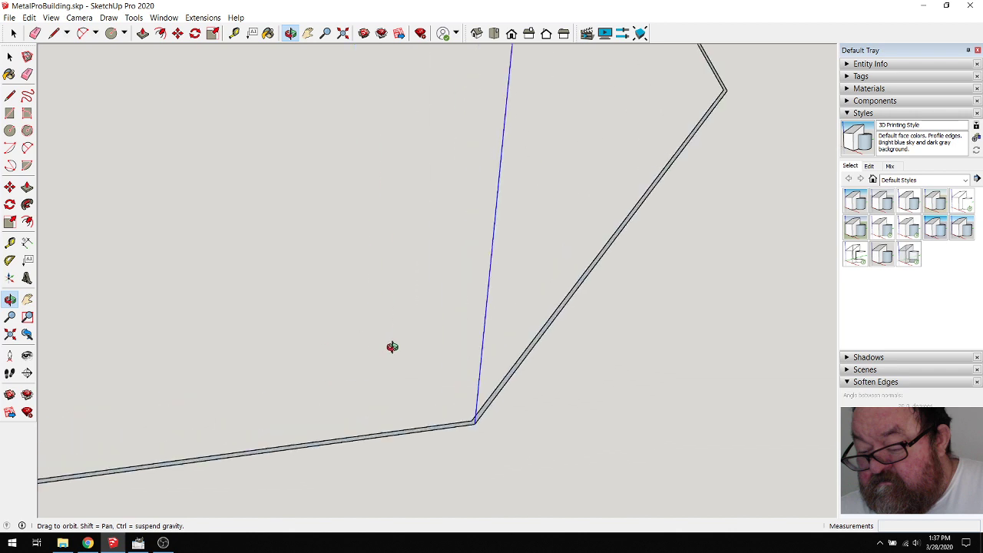
pyautogui.moveTo(391, 347); pyautogui.dragTo(403, 453)
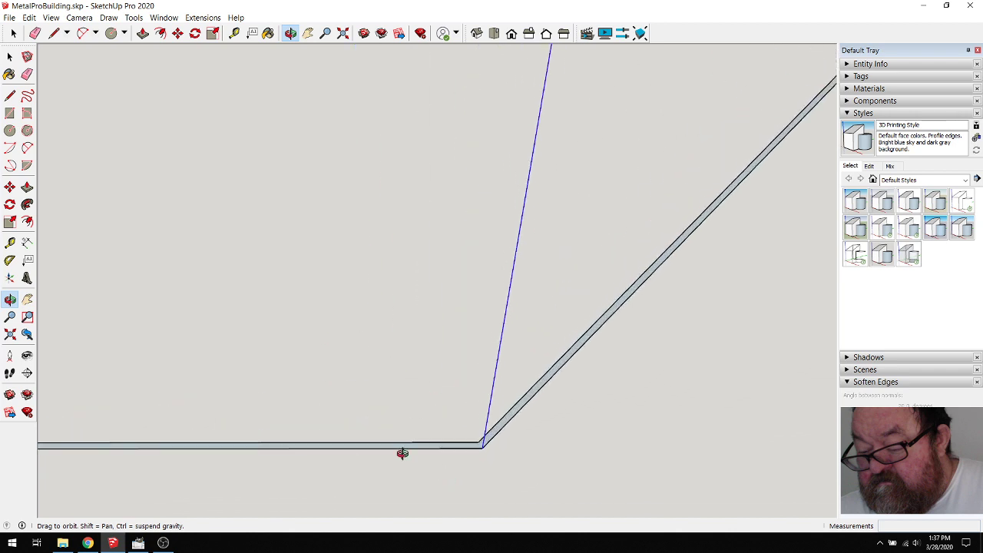
pyautogui.click(27, 204)
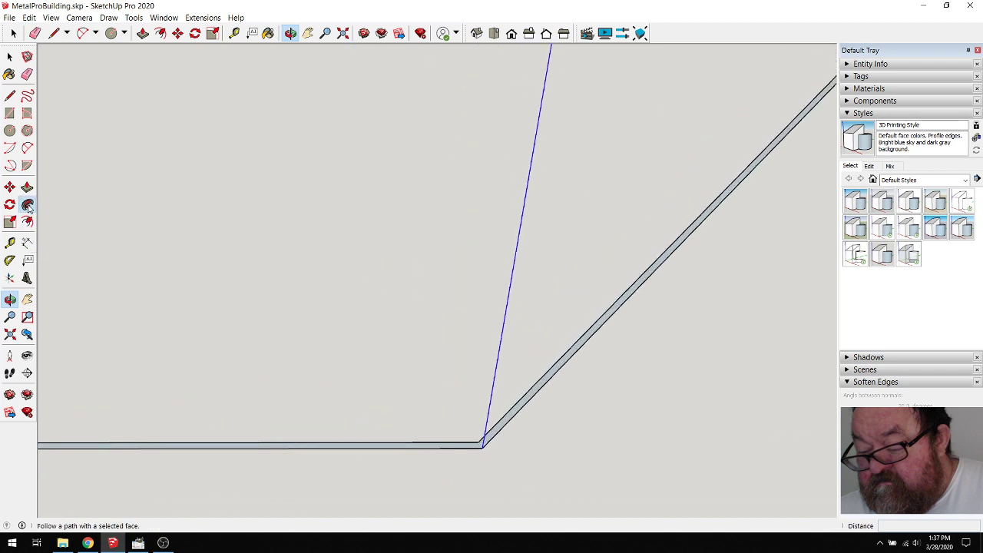
pyautogui.click(482, 438)
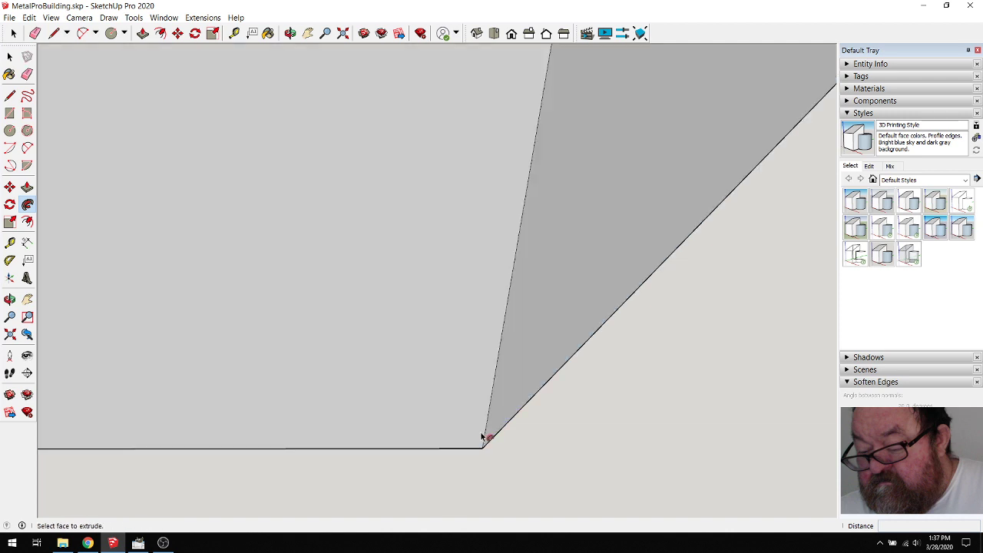
pyautogui.moveTo(448, 496); pyautogui.dragTo(404, 278, button='middle')
pyautogui.press('o')
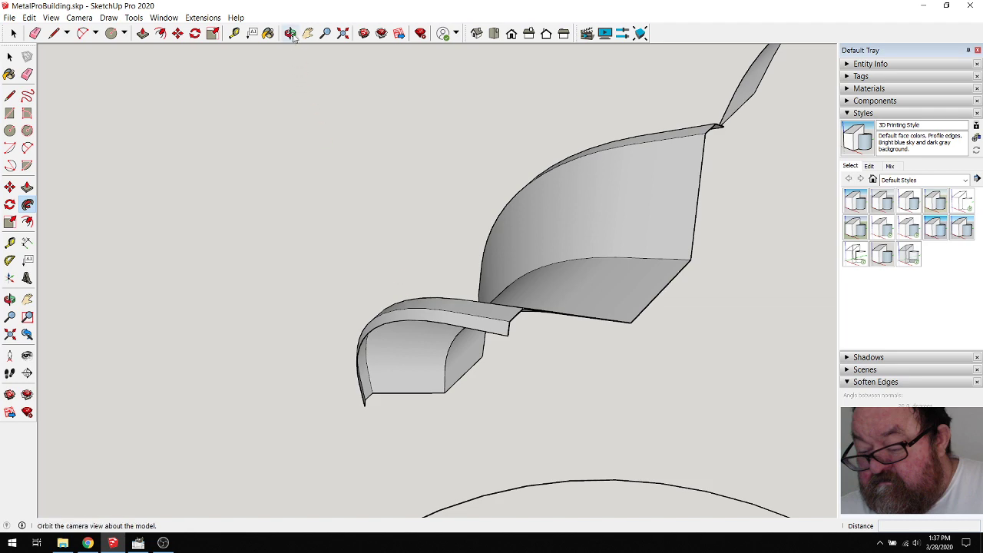
pyautogui.moveTo(395, 197); pyautogui.dragTo(333, 228)
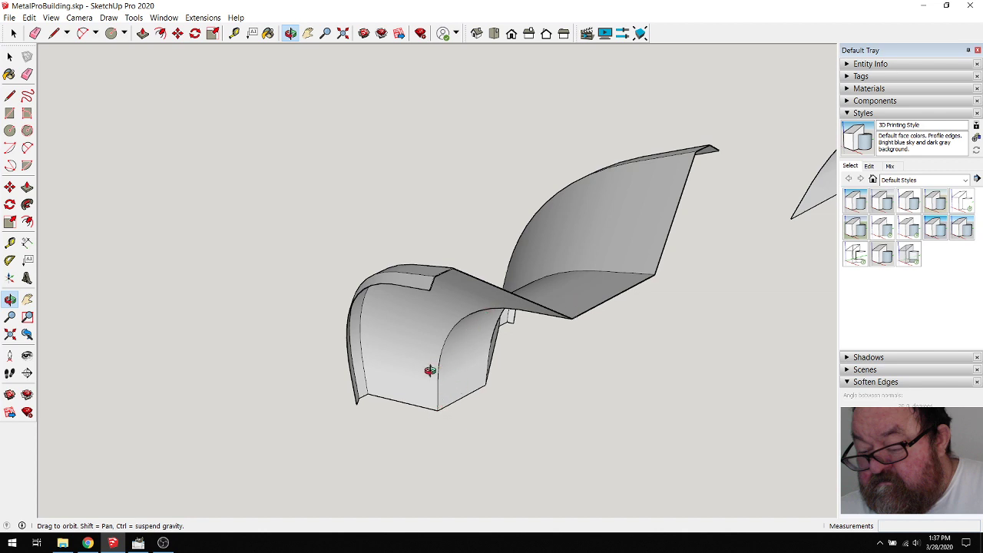
pyautogui.moveTo(430, 370); pyautogui.dragTo(510, 359)
# Select the whole swept panel and place a copy of it in the open space beside the original, away from the curved strip
pyautogui.click(9, 56)
pyautogui.scroll(-2, 476, 347)
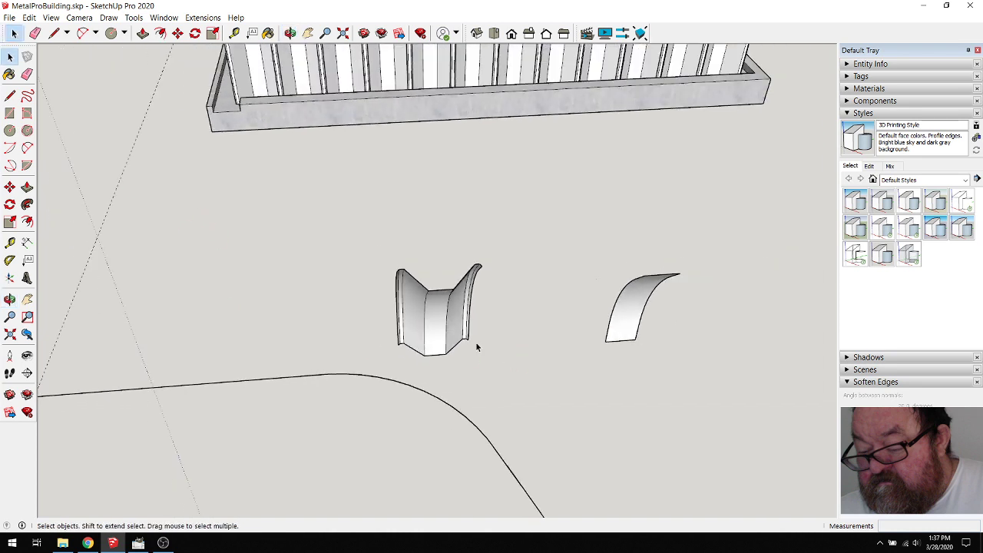
pyautogui.moveTo(381, 242); pyautogui.dragTo(529, 388)
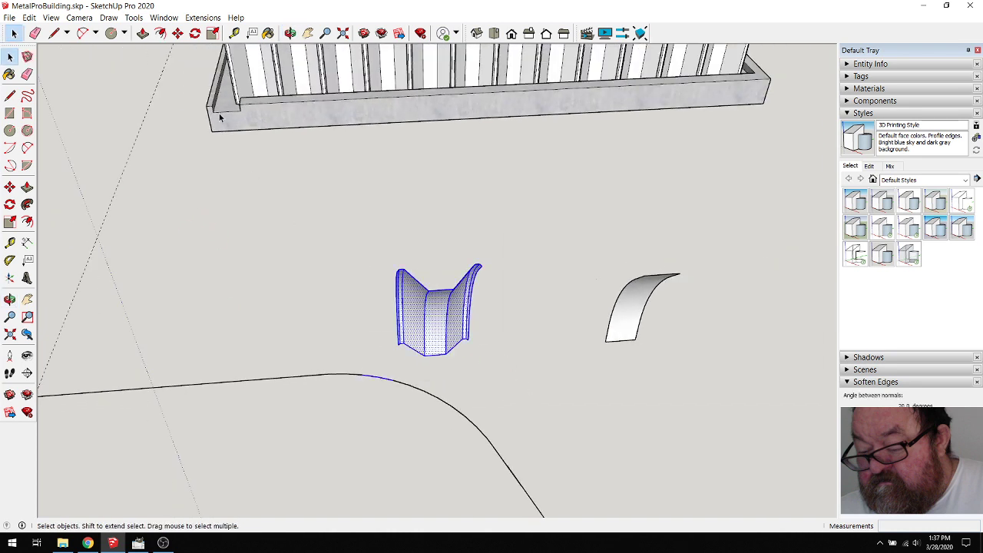
pyautogui.moveTo(364, 233); pyautogui.dragTo(509, 359)
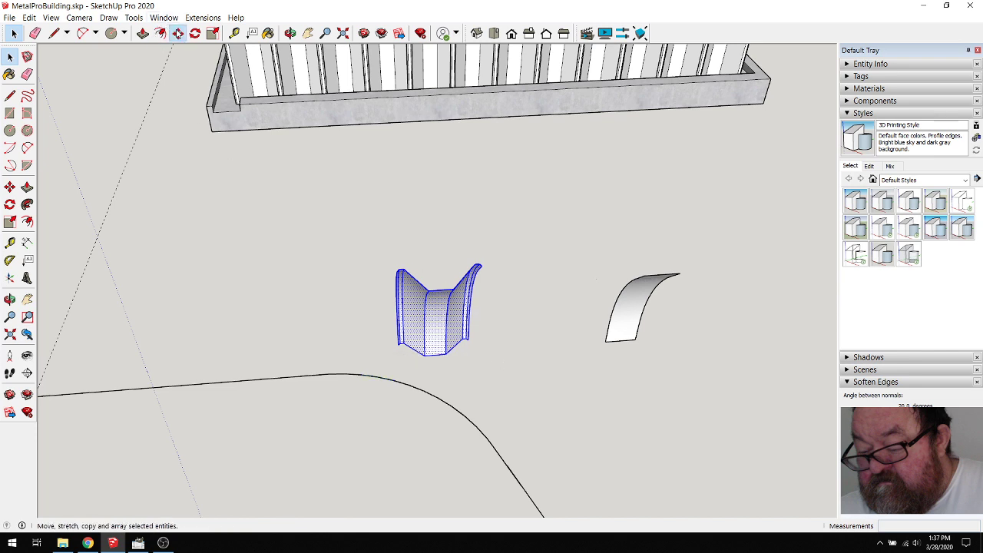
pyautogui.click(178, 33)
pyautogui.click(360, 233)
pyautogui.press('ctrl')
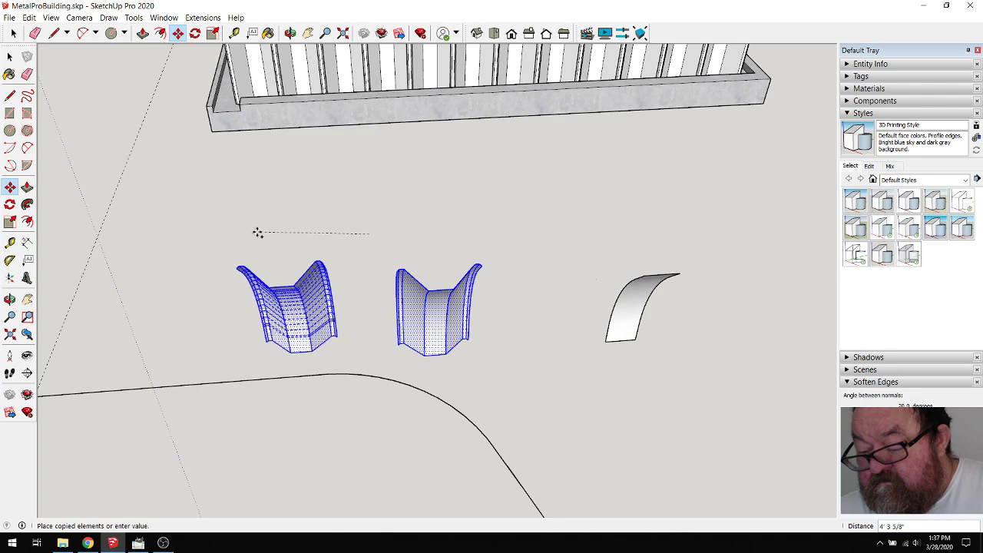
pyautogui.click(190, 241)
pyautogui.scroll(3, 215, 353)
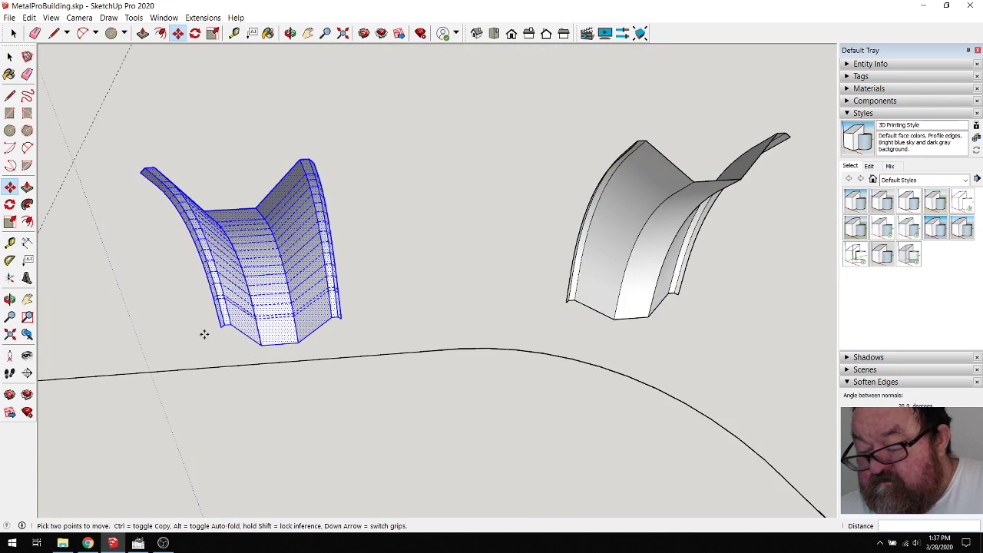
# Make the copied curved panel a component named RidgePanel, replacing the selected geometry
pyautogui.click(13, 33)
pyautogui.rightClick(275, 251)
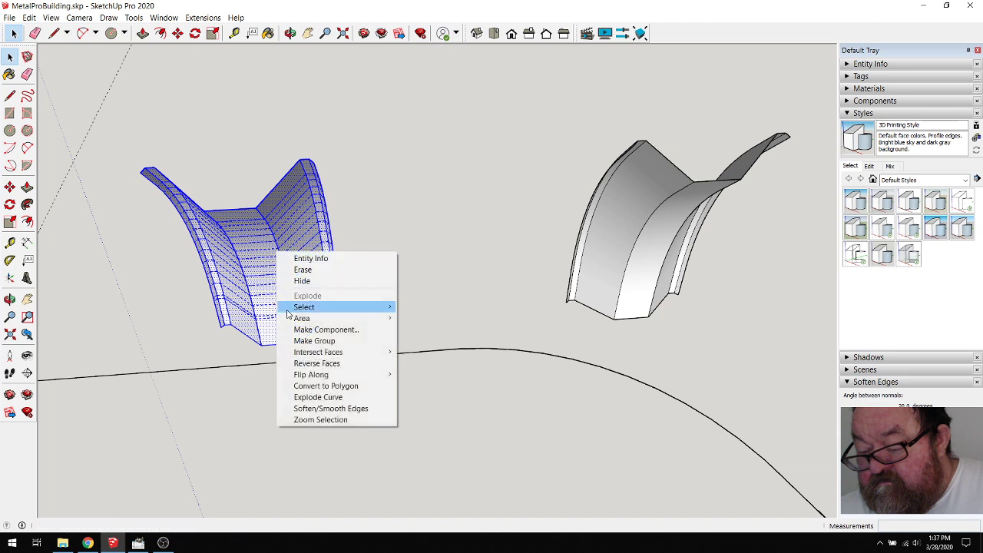
pyautogui.click(326, 330)
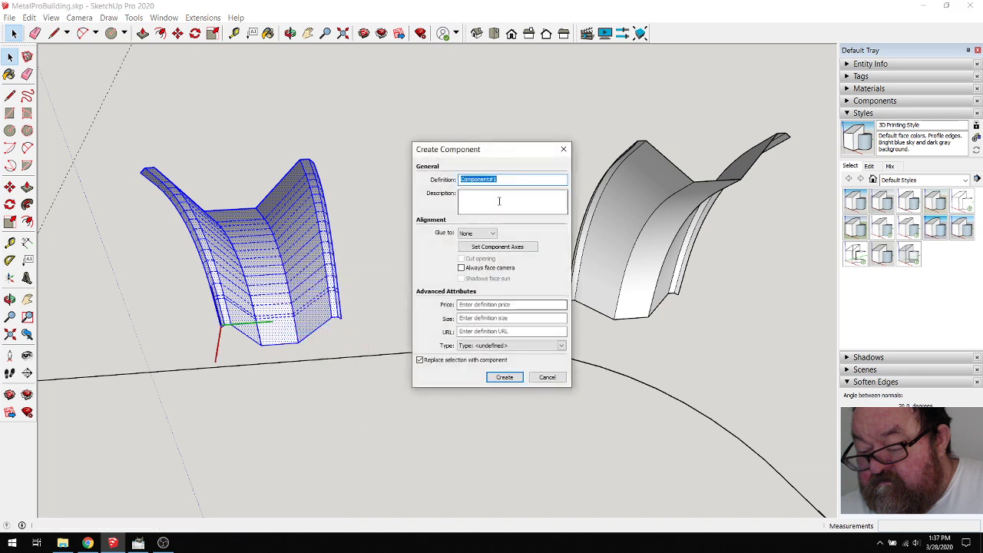
pyautogui.write('RidgePanel')
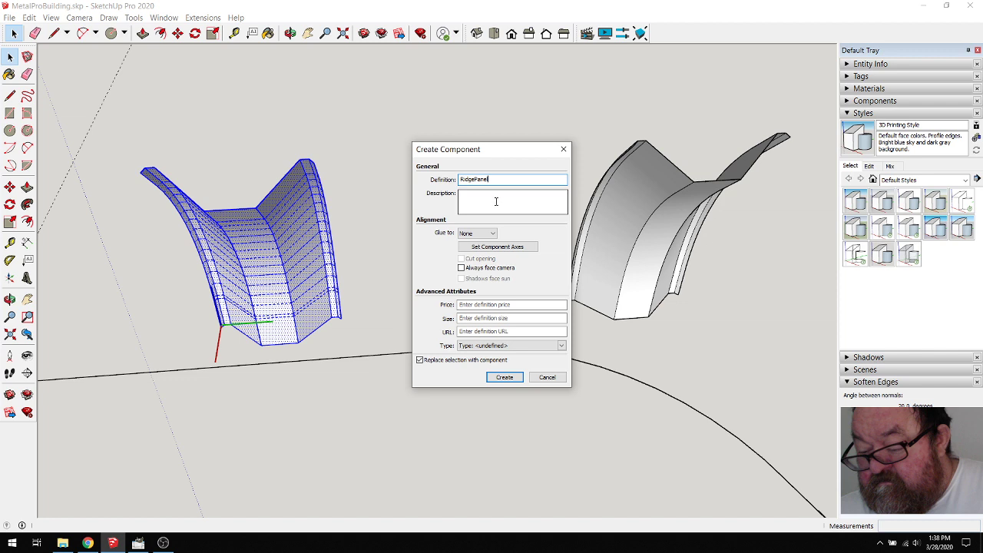
pyautogui.click(504, 377)
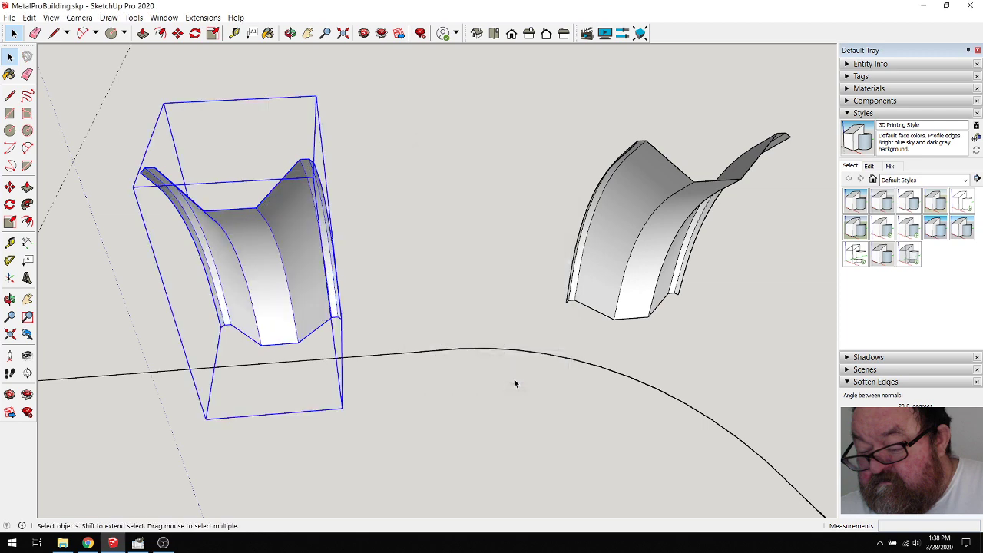
# Check the live chat in YouTube Studio and the audio mixer in OBS, and switch back to SketchUp
pyautogui.moveTo(281, 189)
pyautogui.mouseDown(button='middle')
pyautogui.moveTo(615, 224)
pyautogui.moveTo(550, 285)
pyautogui.moveTo(533, 320)
pyautogui.moveTo(441, 346)
pyautogui.mouseUp(button='middle')
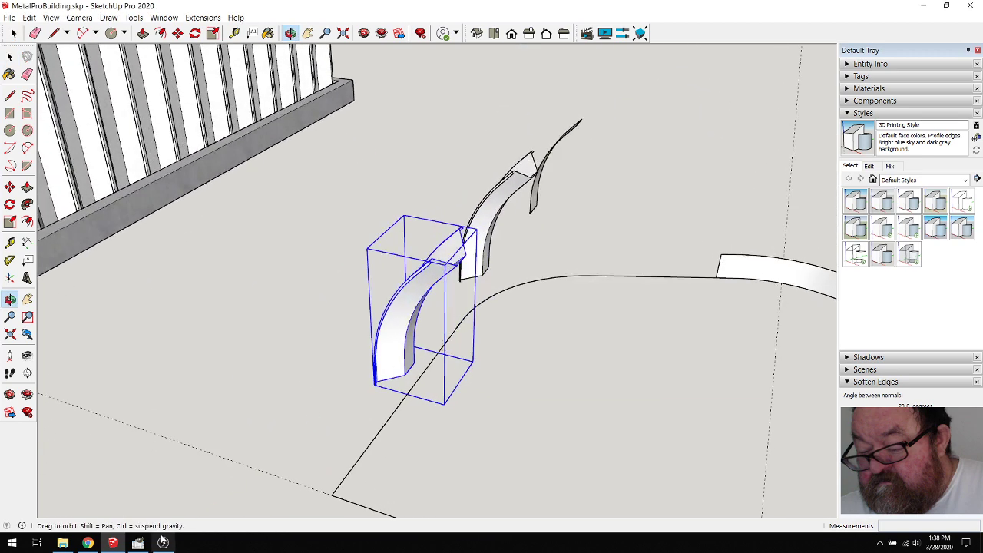
pyautogui.click(89, 543)
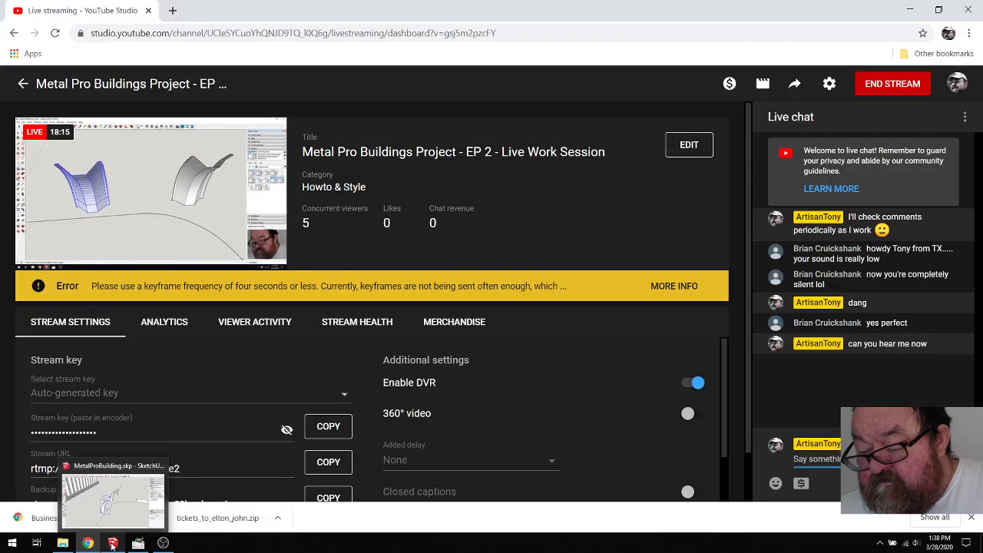
pyautogui.click(137, 543)
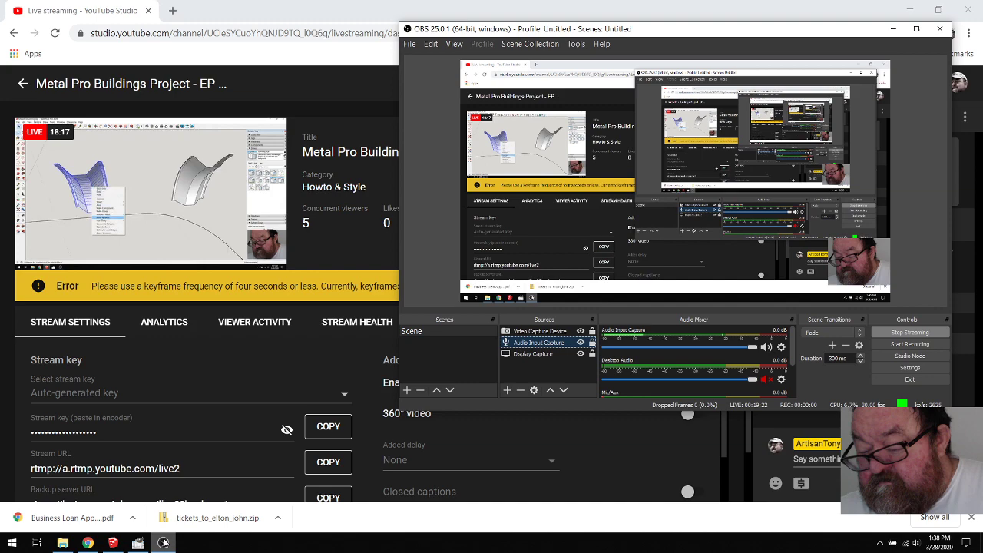
pyautogui.click(112, 543)
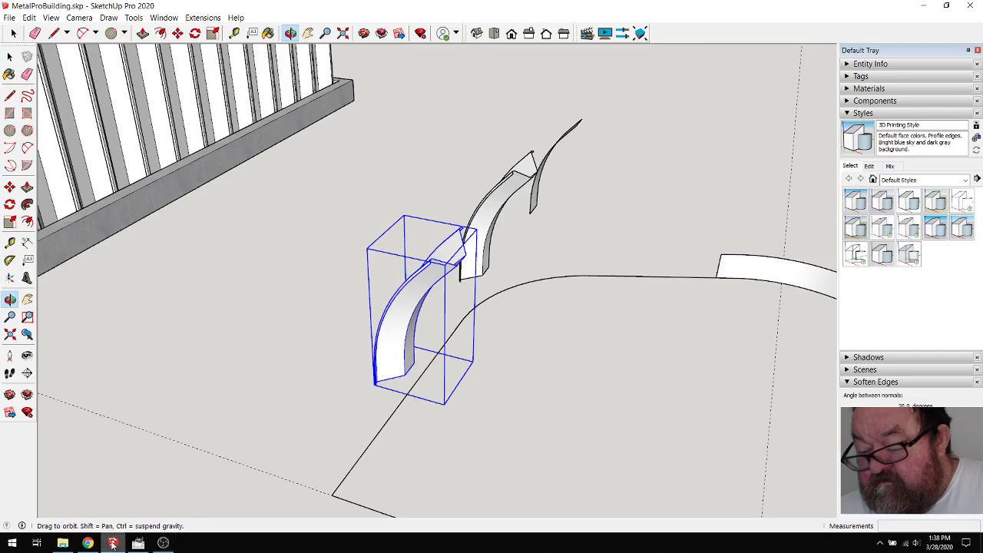
# Move the RidgePanel by a corner of its upper end onto the matching ridge-end corner of the building's right-side front roof panel
pyautogui.moveTo(425, 341); pyautogui.dragTo(385, 390)
pyautogui.scroll(10, 415, 311)
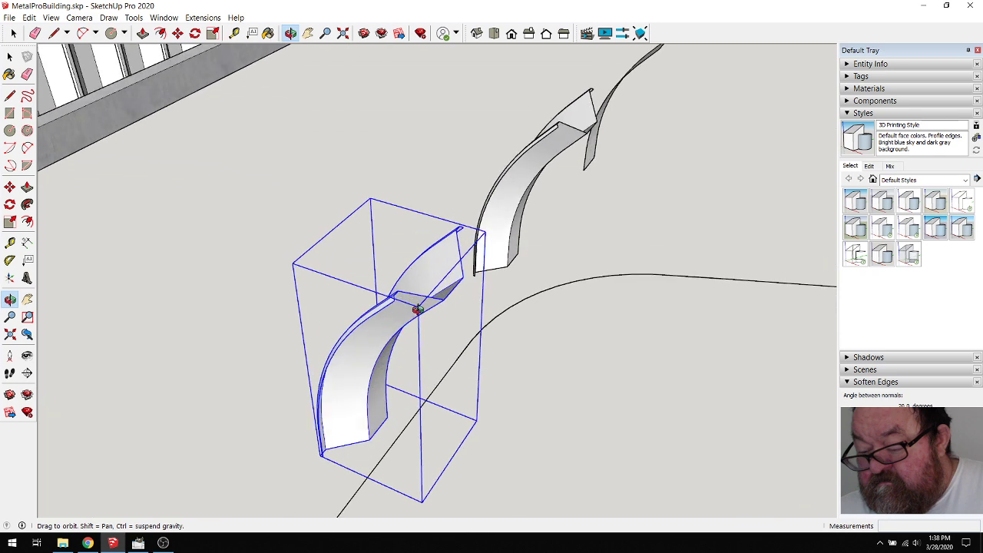
pyautogui.click(178, 34)
pyautogui.scroll(6, 617, 333)
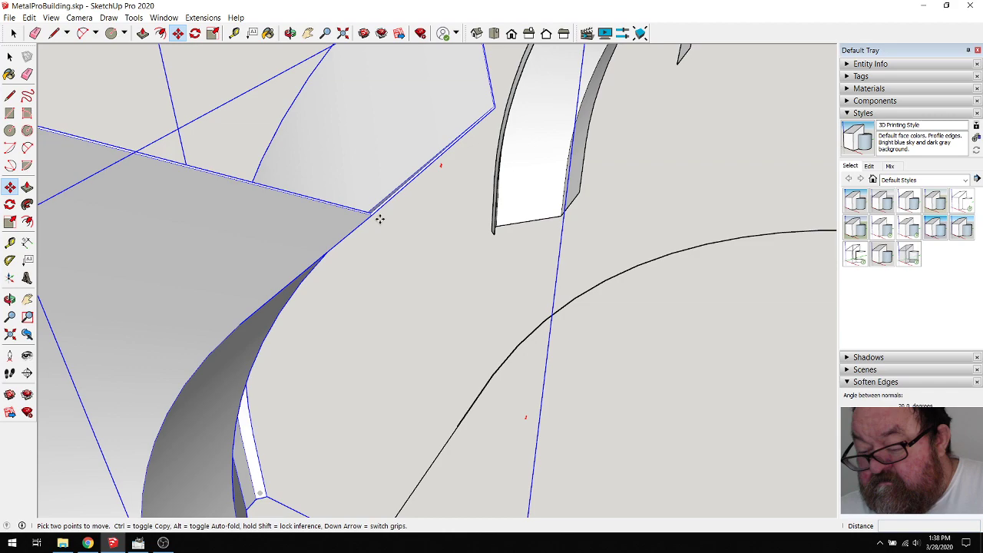
pyautogui.click(371, 217)
pyautogui.scroll(-8, 473, 277)
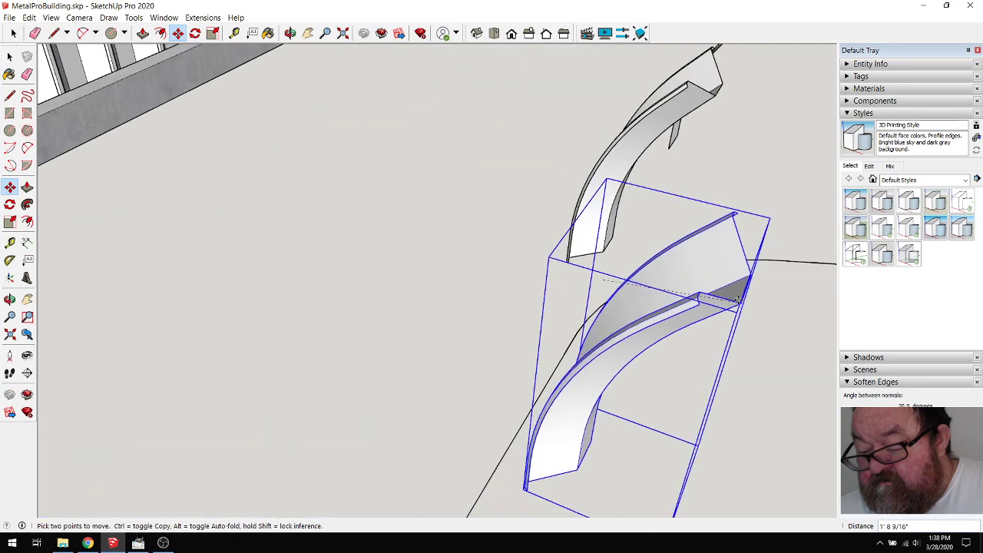
pyautogui.scroll(-8, 670, 281)
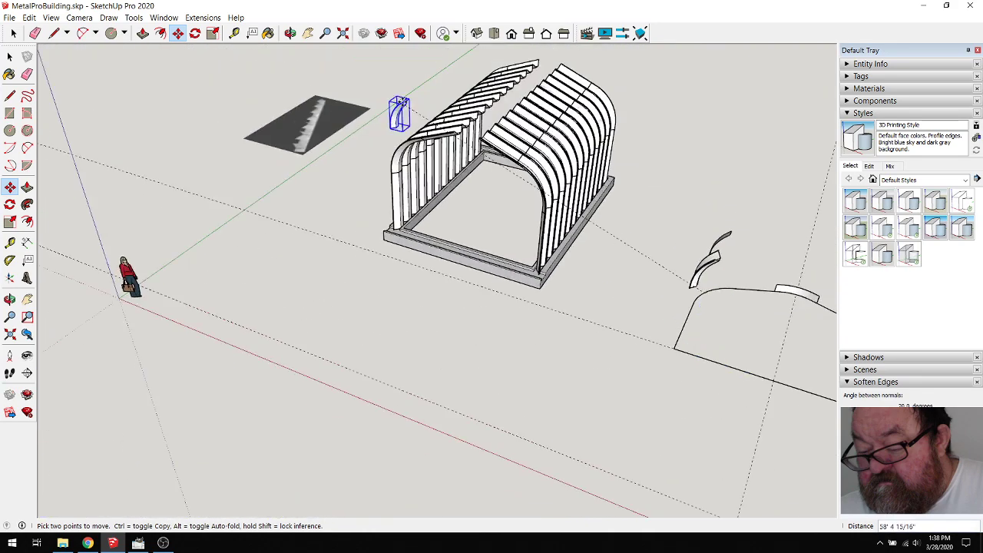
pyautogui.scroll(3, 422, 103)
pyautogui.scroll(6, 537, 164)
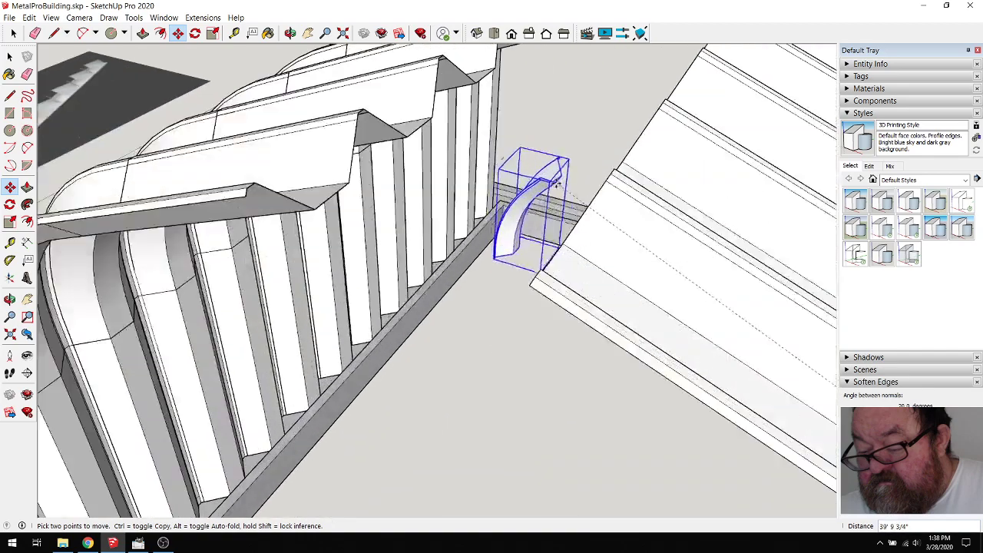
pyautogui.click(289, 33)
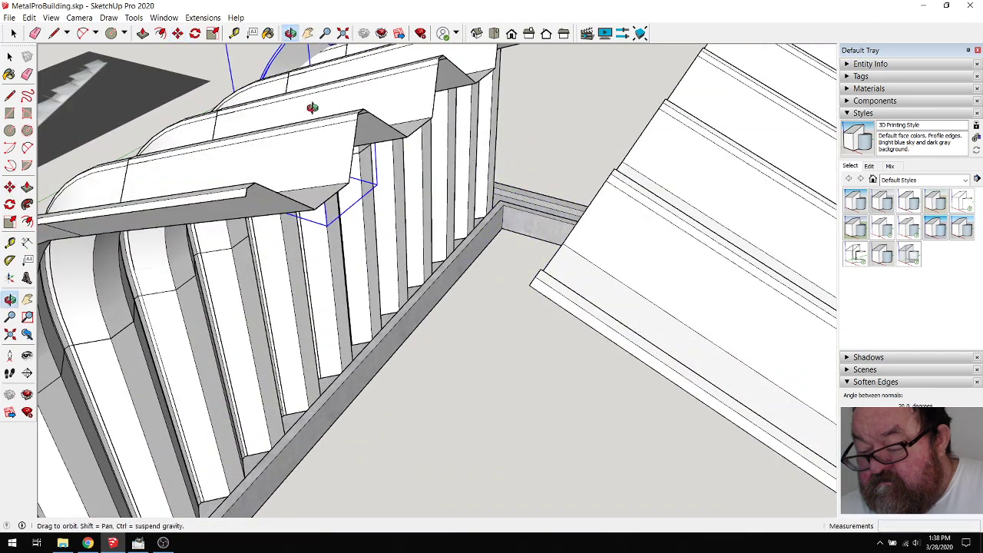
pyautogui.moveTo(313, 102); pyautogui.dragTo(507, 292)
pyautogui.scroll(4, 551, 294)
pyautogui.rightClick(664, 287)
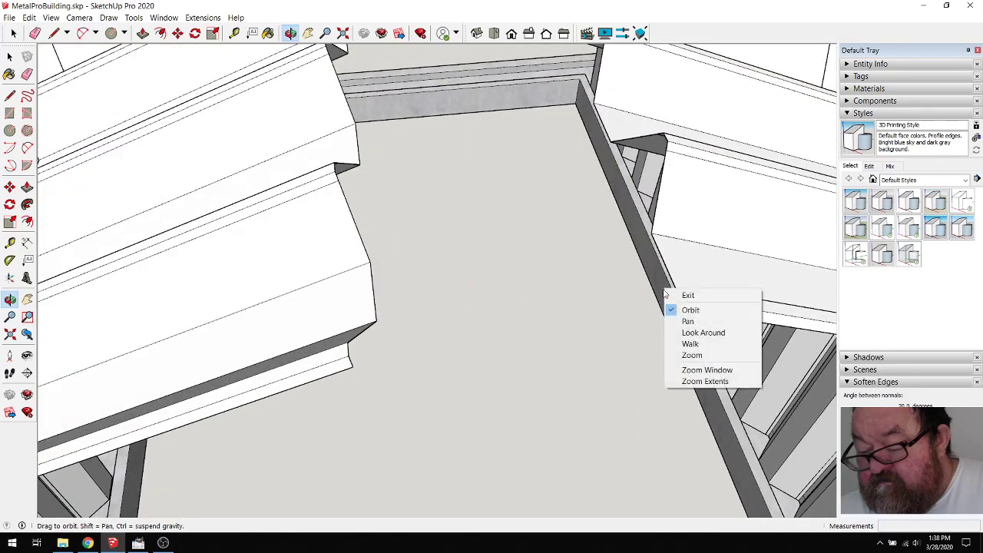
pyautogui.click(676, 291)
pyautogui.click(673, 285)
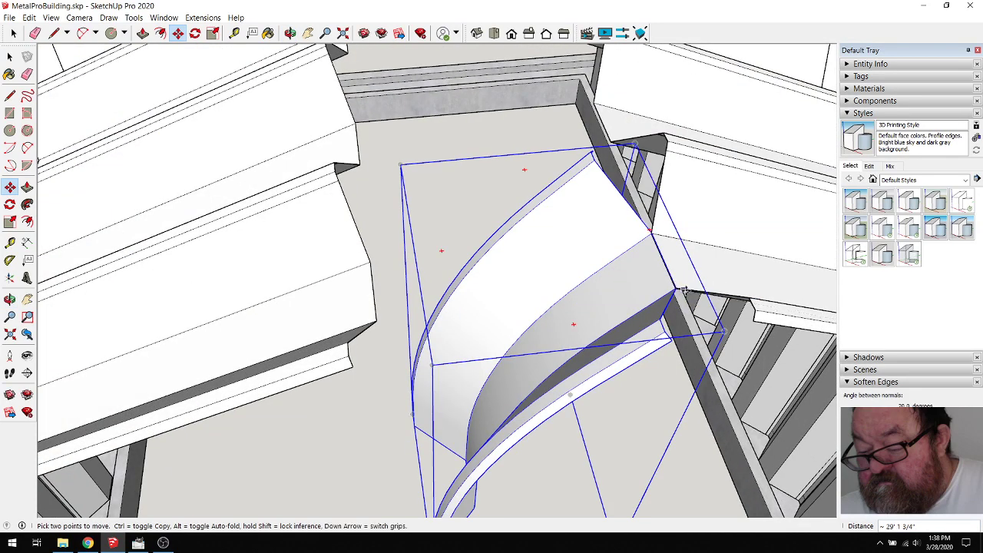
# Fine-tune the RidgePanel's position by snapping its end corner exactly onto the inner corner of the roof panel's ridge end
pyautogui.scroll(5, 683, 292)
pyautogui.scroll(-5, 438, 227)
pyautogui.scroll(3, 462, 236)
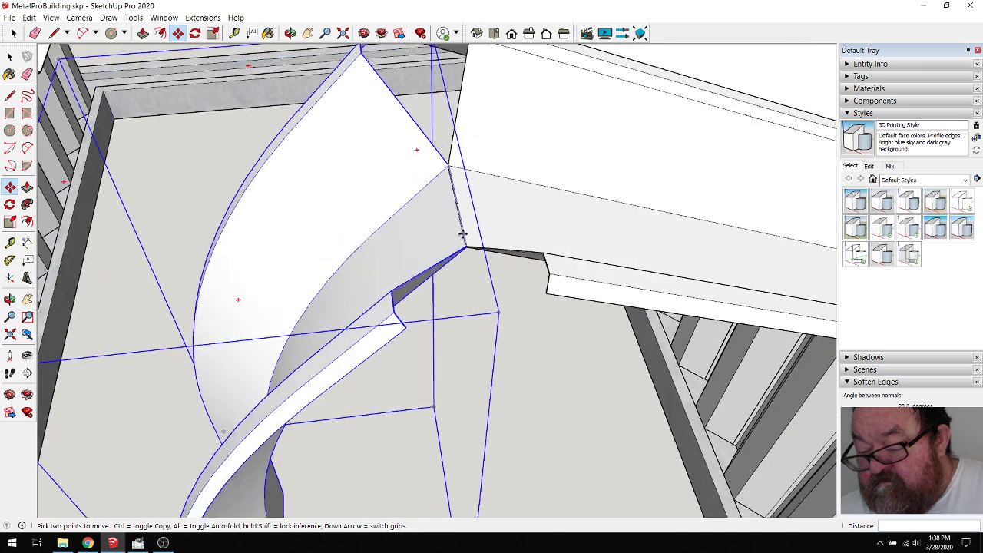
pyautogui.scroll(2, 466, 247)
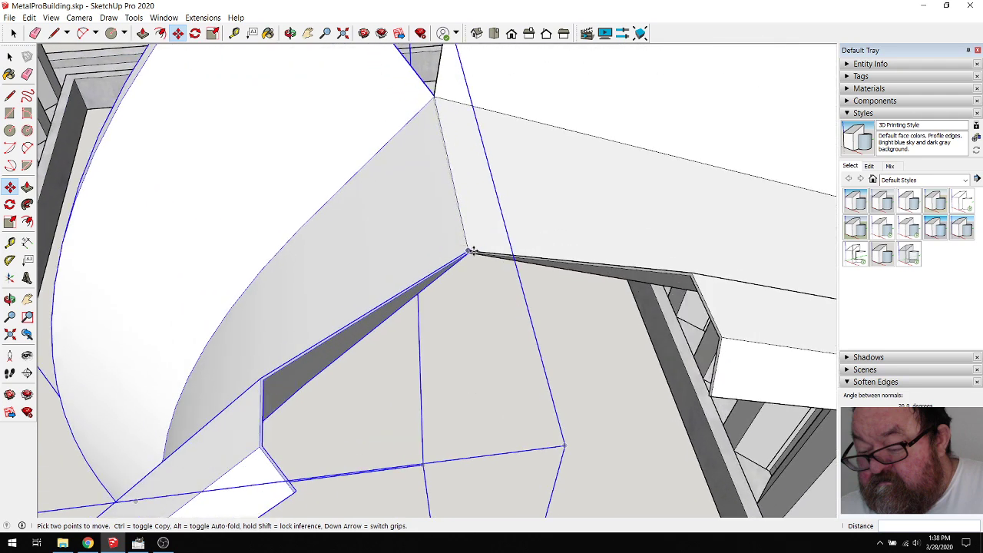
pyautogui.scroll(4, 468, 253)
pyautogui.scroll(3, 468, 259)
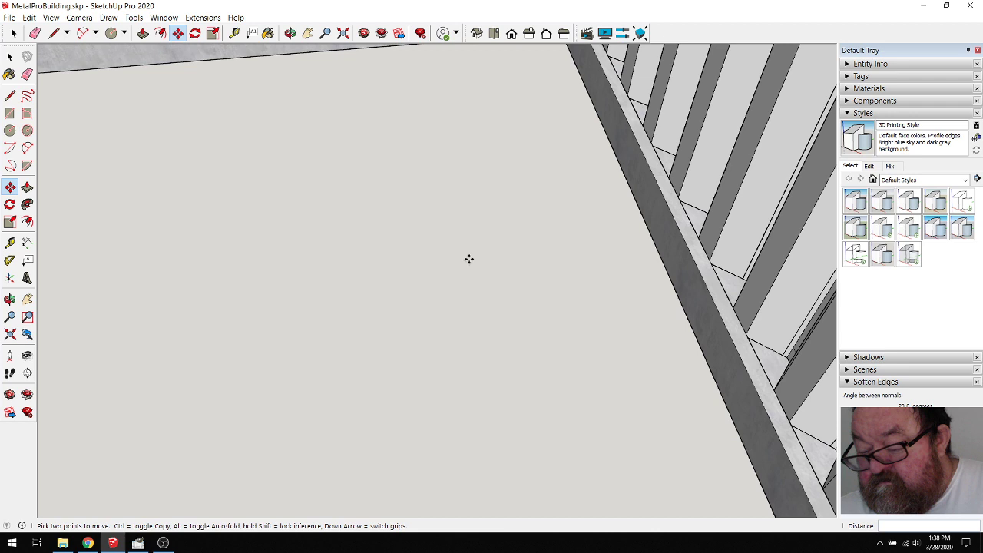
pyautogui.scroll(-5, 468, 259)
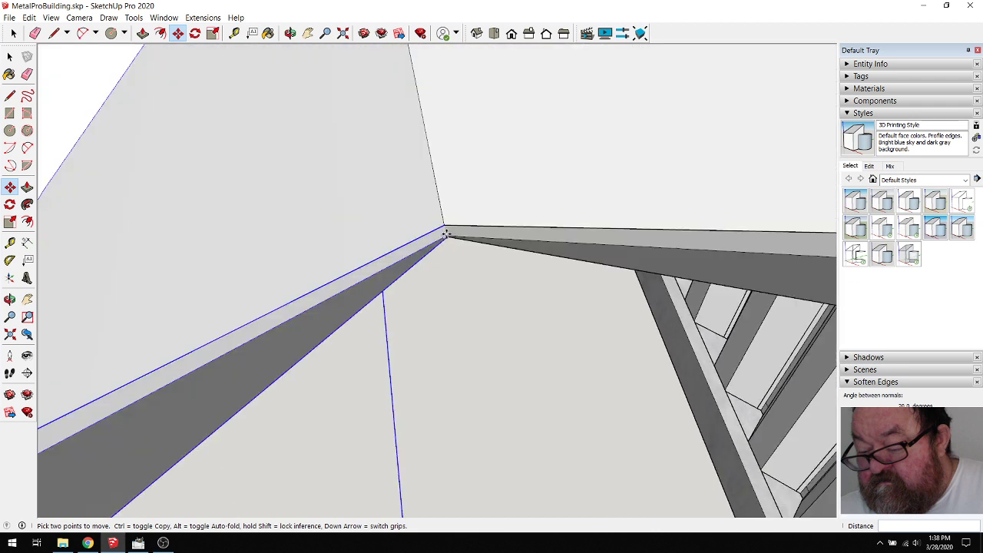
pyautogui.click(445, 234)
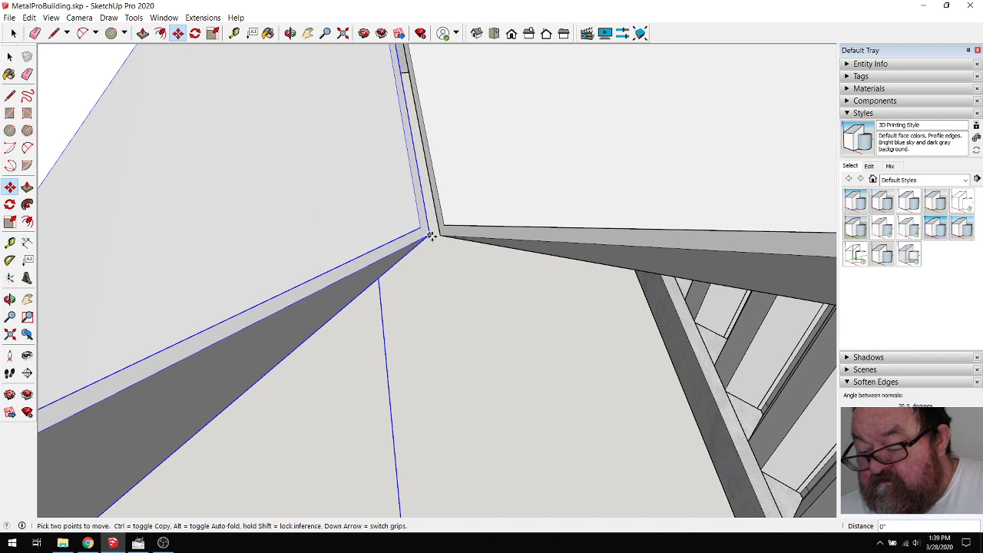
pyautogui.click(432, 239)
pyautogui.click(438, 234)
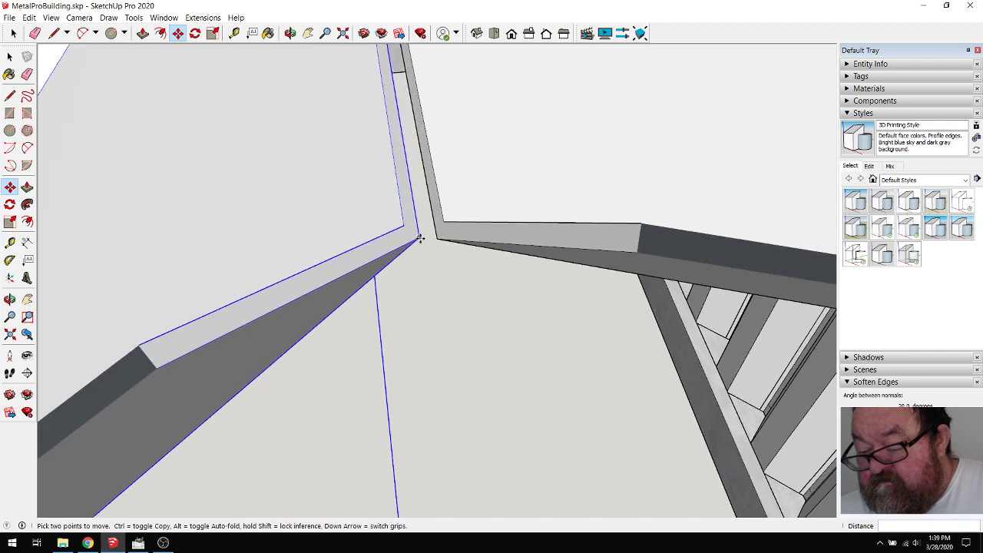
pyautogui.click(420, 239)
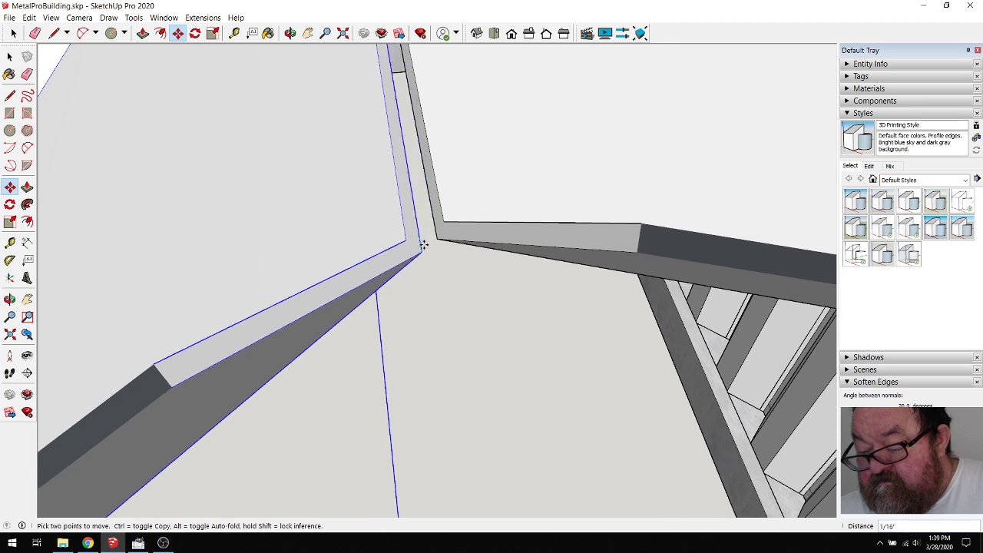
pyautogui.click(432, 238)
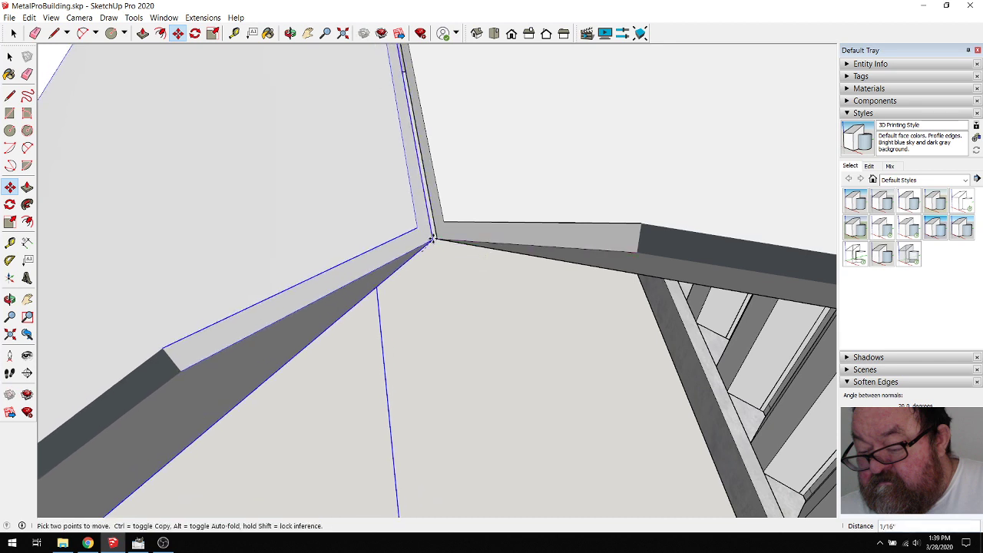
pyautogui.click(435, 239)
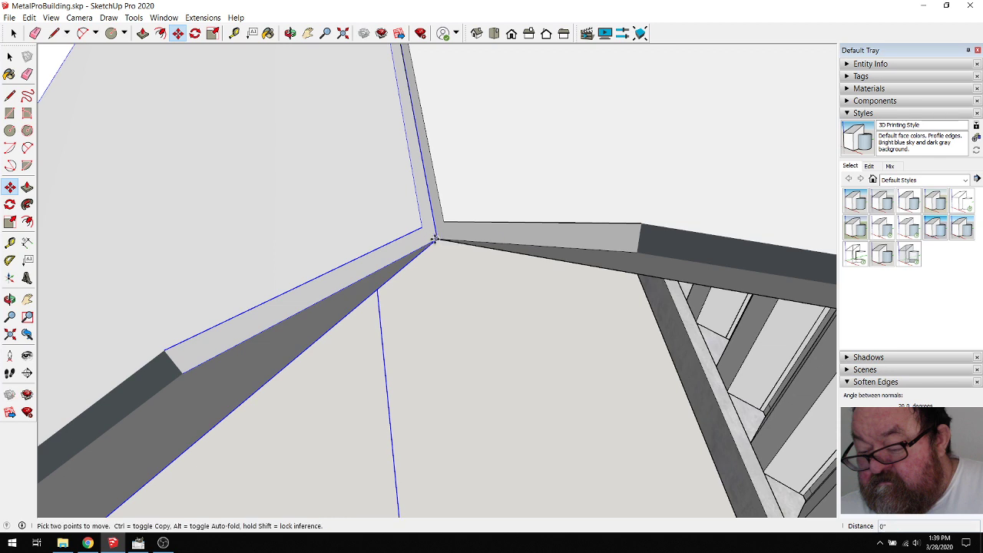
pyautogui.moveTo(435, 238); pyautogui.dragTo(430, 237)
pyautogui.press('Escape')
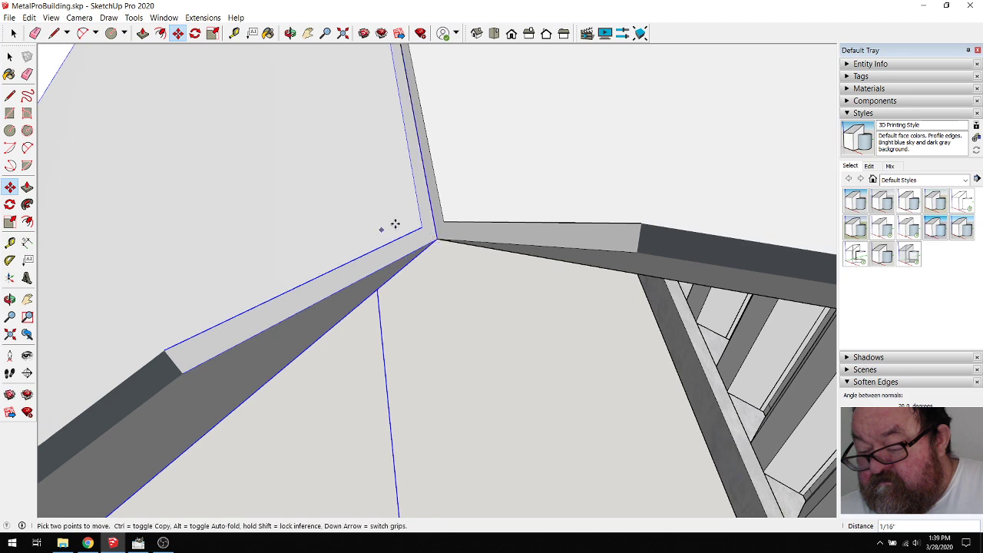
# Examine how the RidgePanel meets the roof panel and sits in the ridge gap, from below and from the building's front
pyautogui.click(290, 33)
pyautogui.moveTo(373, 158); pyautogui.dragTo(387, 116)
pyautogui.moveTo(336, 202); pyautogui.dragTo(315, 189)
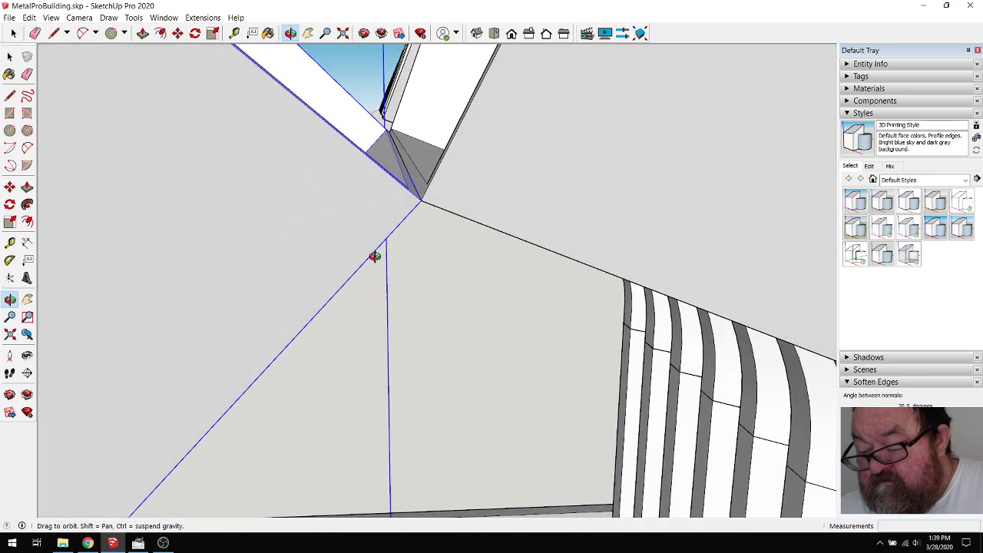
pyautogui.moveTo(235, 47); pyautogui.dragTo(399, 279)
pyautogui.scroll(-6, 373, 208)
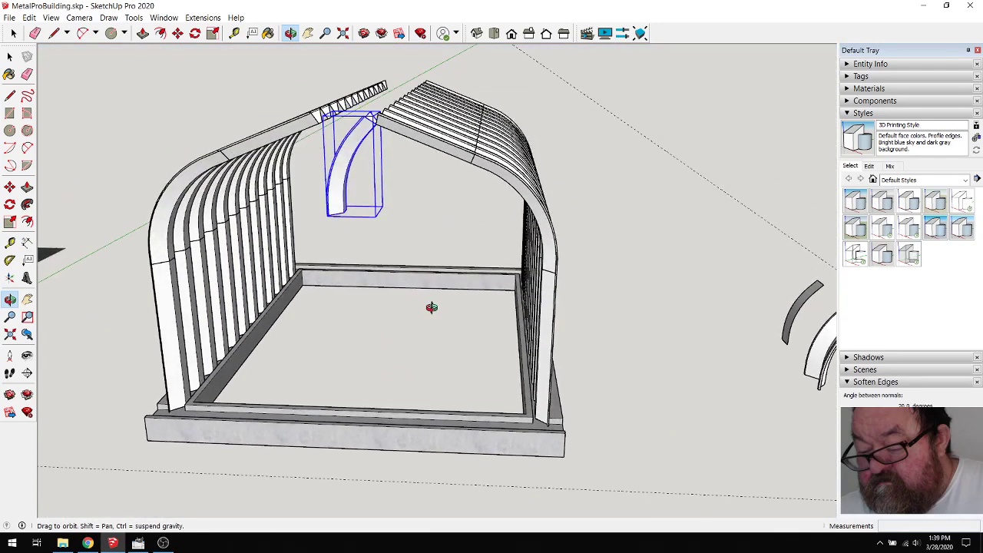
pyautogui.moveTo(431, 307); pyautogui.dragTo(384, 242)
pyautogui.scroll(5, 364, 123)
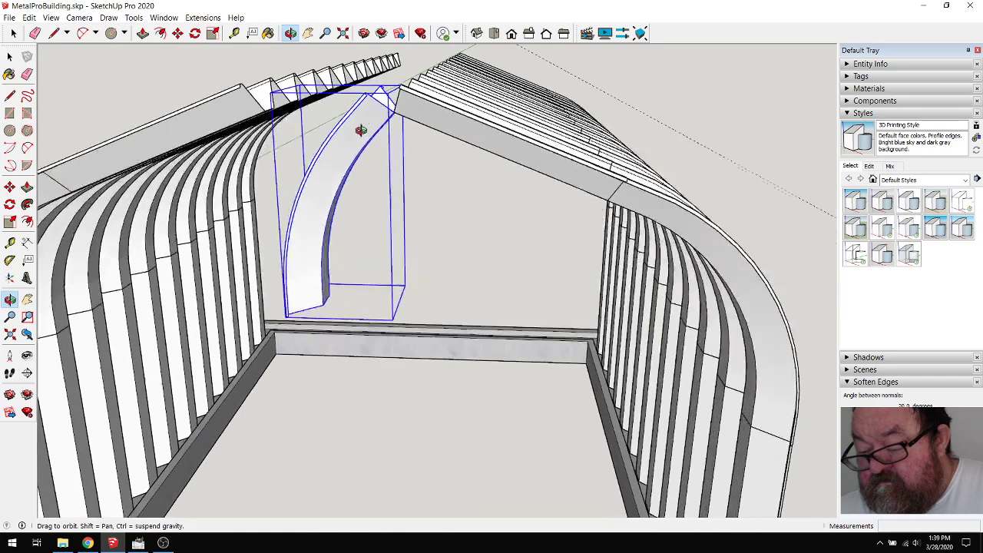
pyautogui.moveTo(361, 130); pyautogui.dragTo(373, 151)
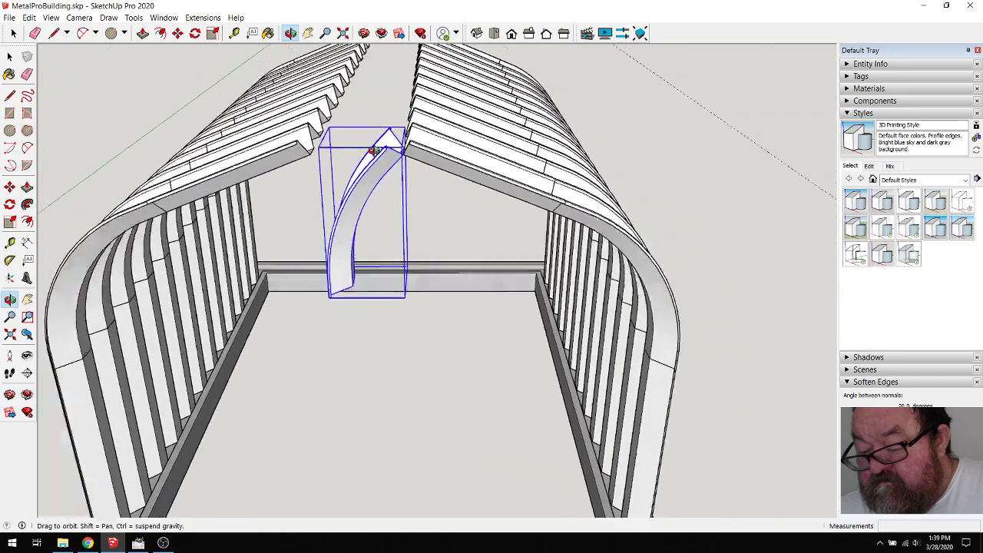
pyautogui.scroll(-5, 374, 150)
# Draw a rectangle about 11 3/8 by 11 1/16 inches on the outer face of the building's front concrete curb
pyautogui.scroll(6, 439, 412)
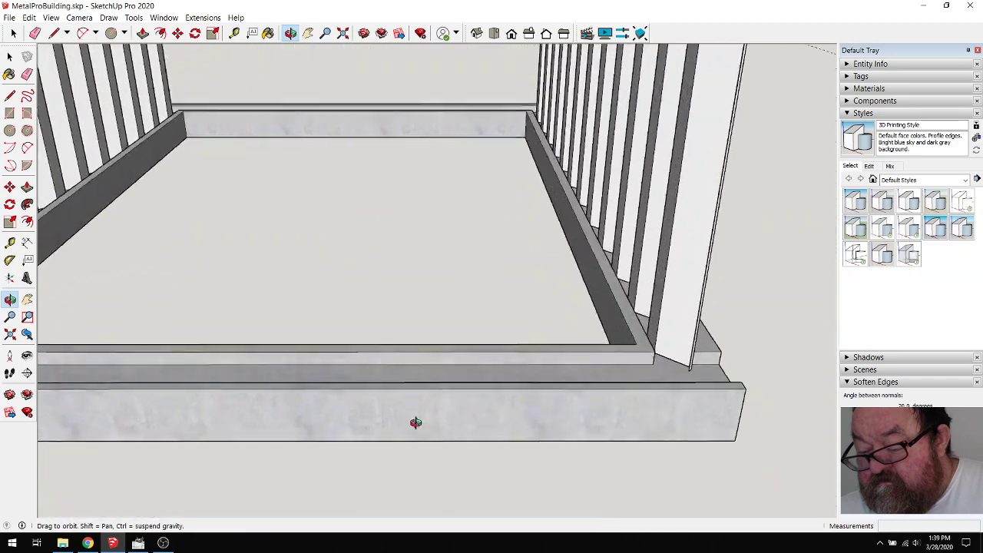
pyautogui.scroll(1, 415, 422)
pyautogui.click(123, 34)
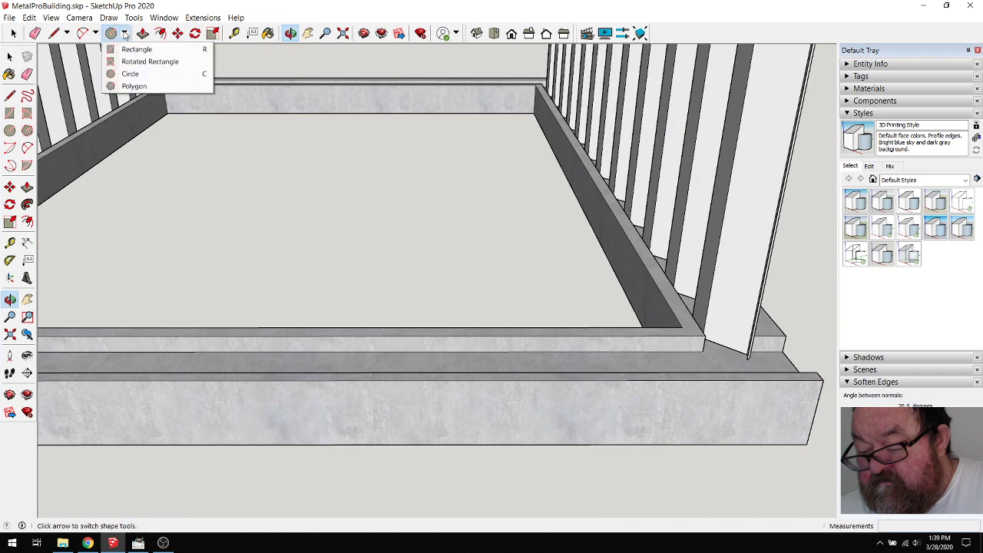
pyautogui.click(129, 47)
pyautogui.click(363, 386)
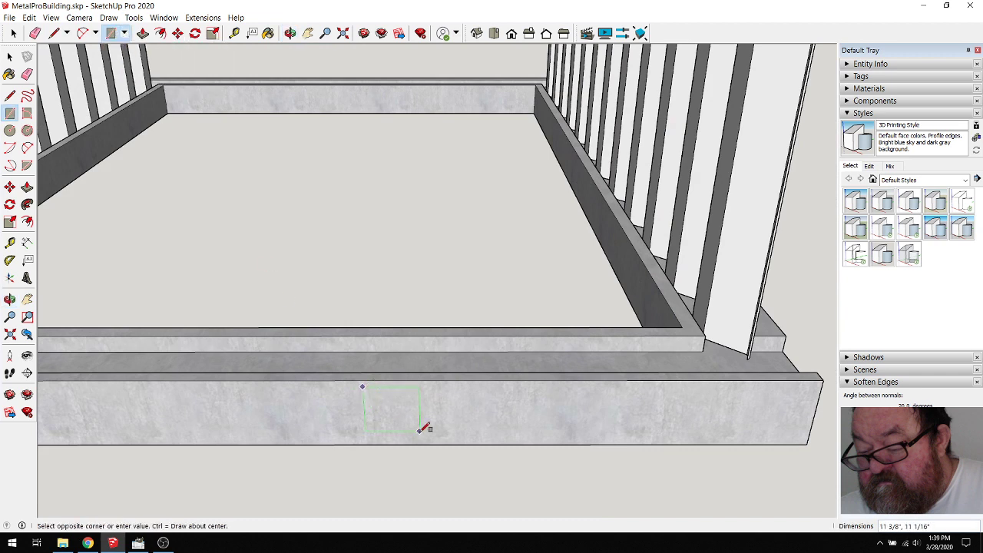
pyautogui.click(419, 432)
# Select the rectangle's face and edges on the front curb and make them a group
pyautogui.click(9, 56)
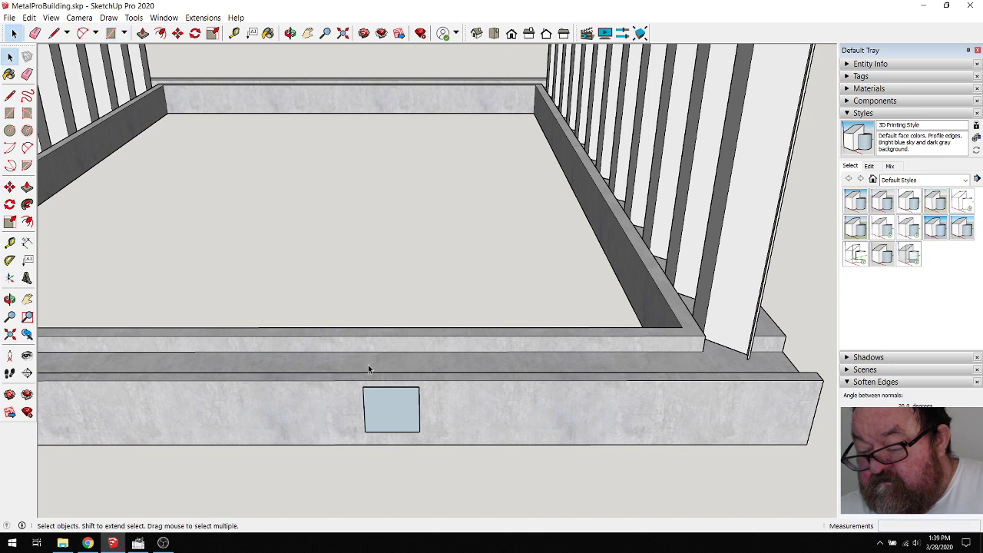
pyautogui.moveTo(350, 359); pyautogui.dragTo(441, 469)
pyautogui.rightClick(398, 416)
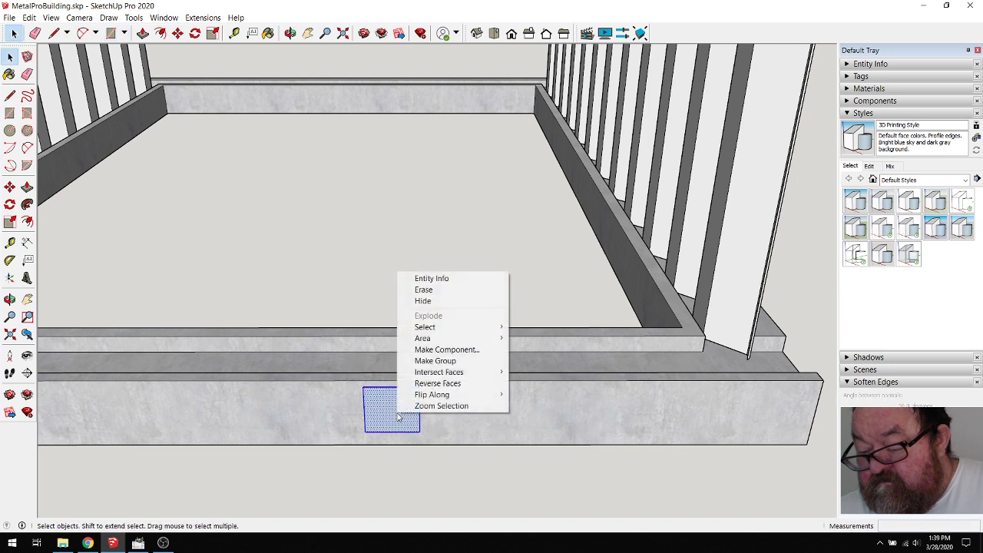
pyautogui.click(435, 360)
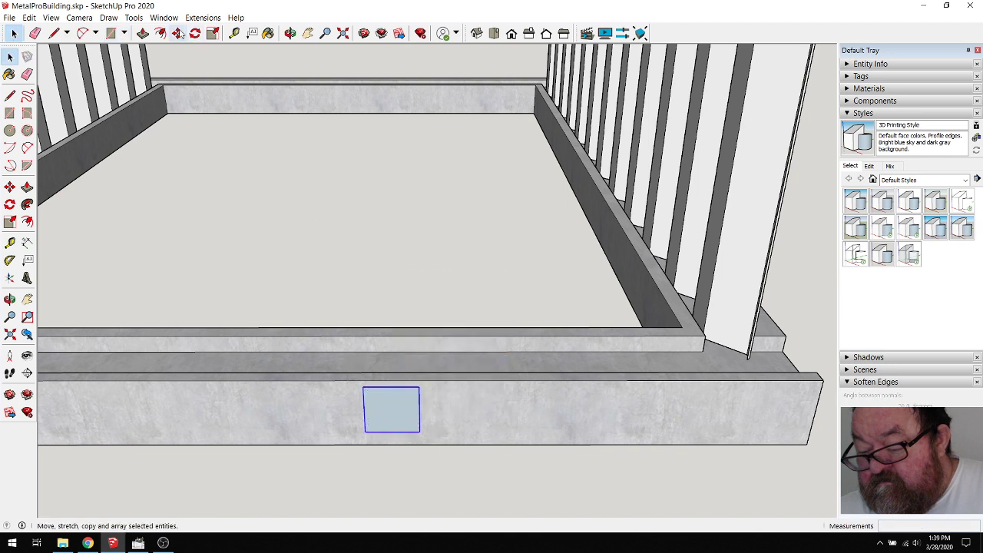
# Move the rectangle group by its lower right corner up to the corner where the RidgePanel meets the roof panel
pyautogui.press('m')
pyautogui.click(420, 430)
pyautogui.scroll(-10, 438, 466)
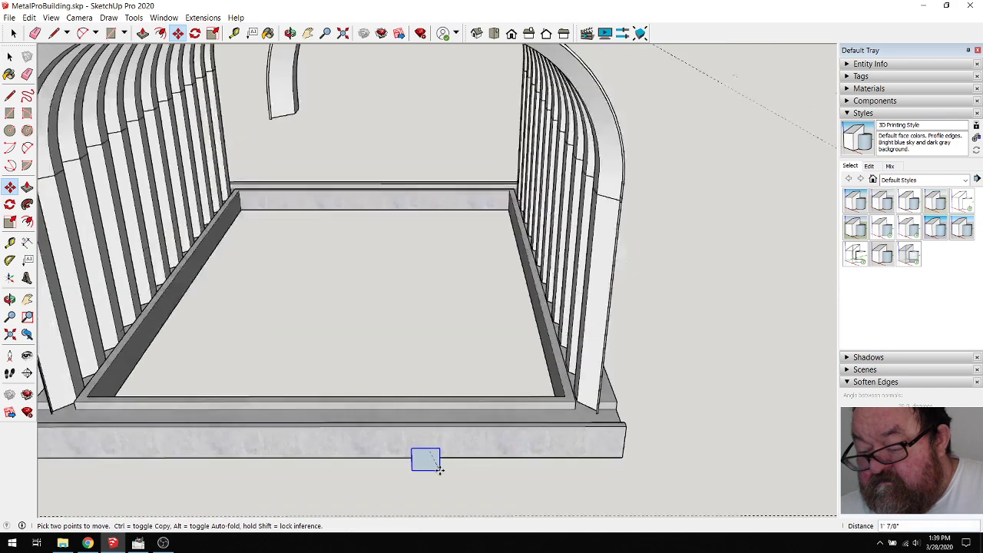
pyautogui.scroll(8, 378, 158)
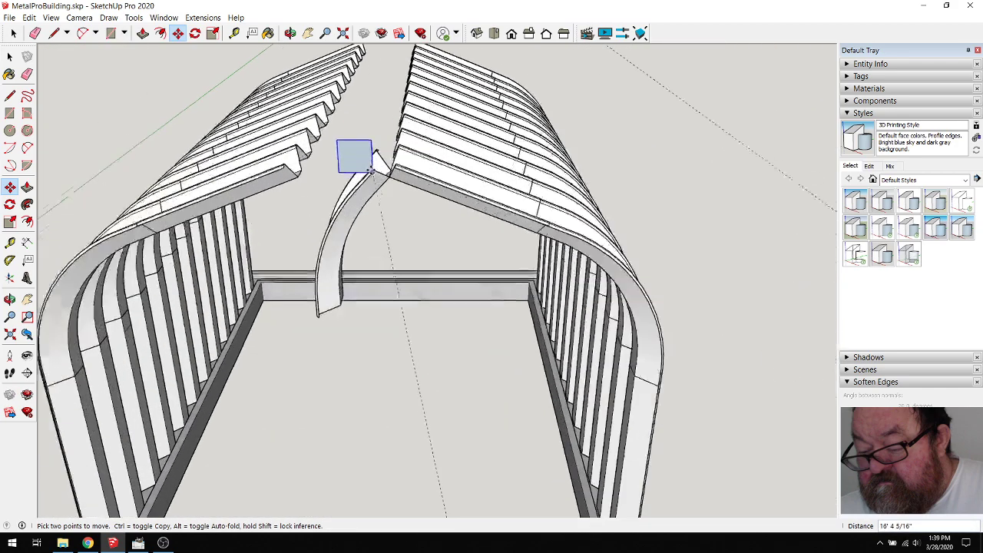
pyautogui.scroll(5, 407, 192)
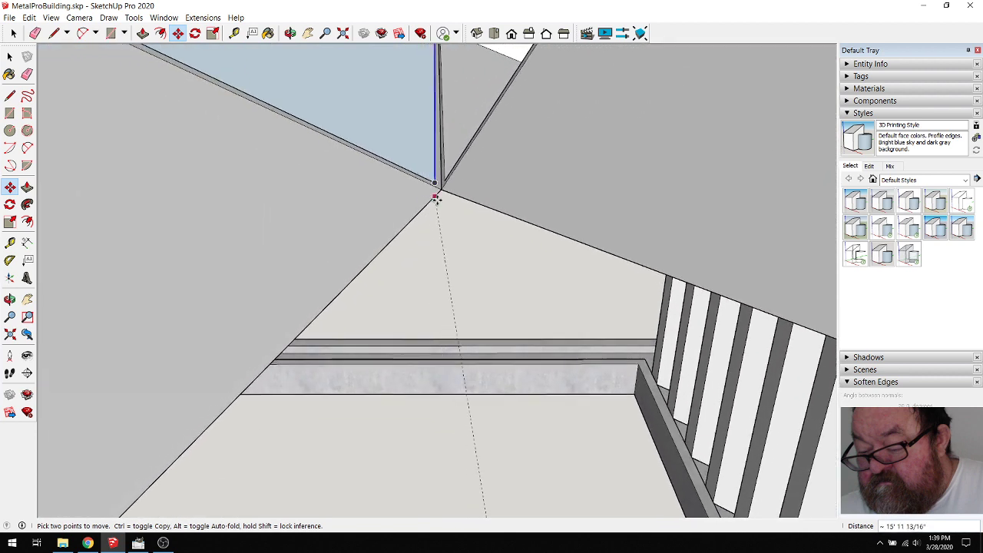
pyautogui.click(443, 190)
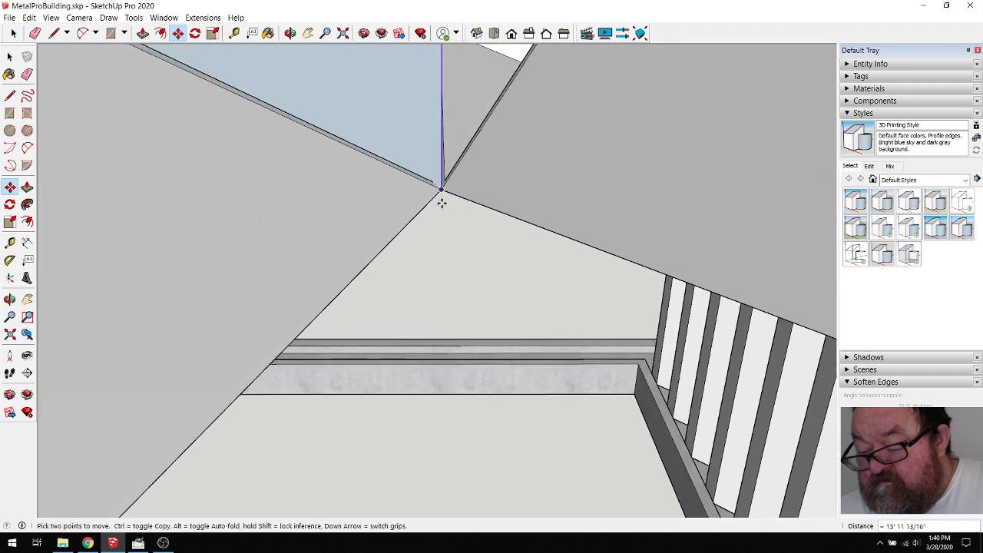
# Rotate the RidgePanel about 68.4 degrees around its lower corner, using the reference rectangle's vertical edge as the starting direction
pyautogui.click(195, 33)
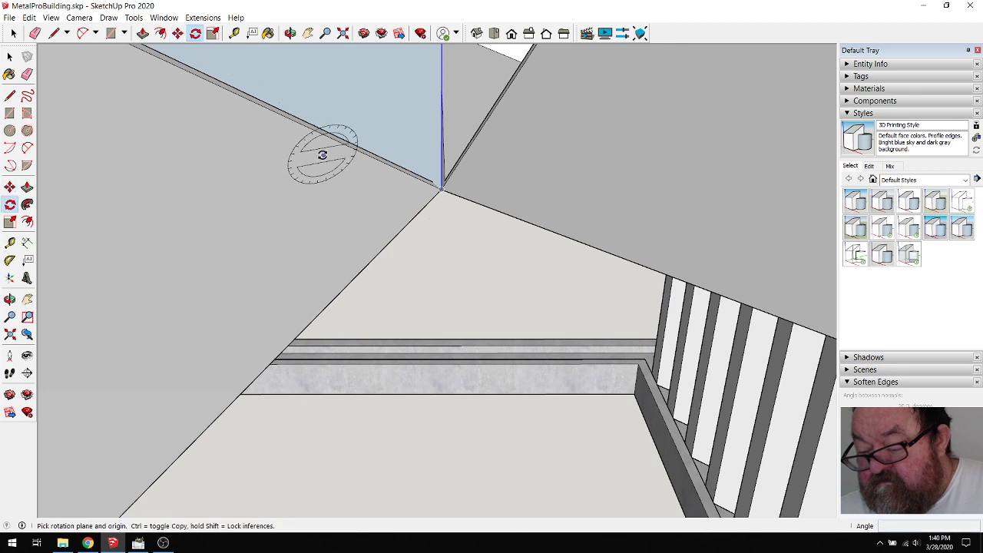
pyautogui.click(13, 33)
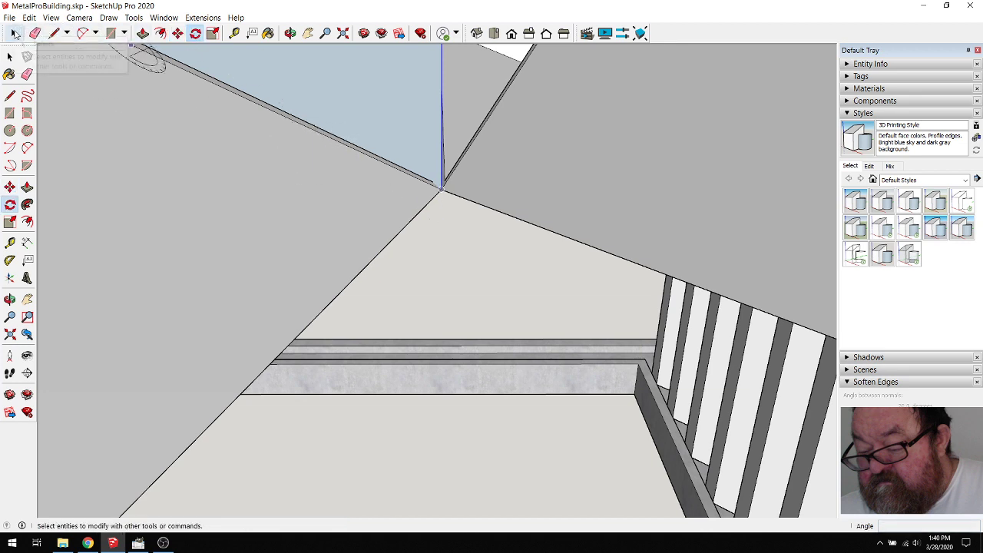
pyautogui.doubleClick(221, 163)
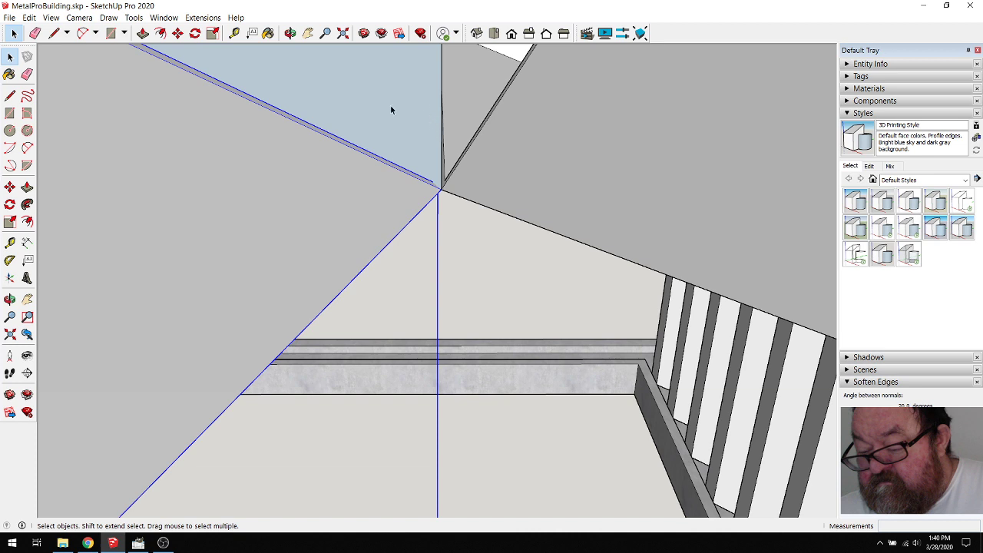
pyautogui.click(195, 33)
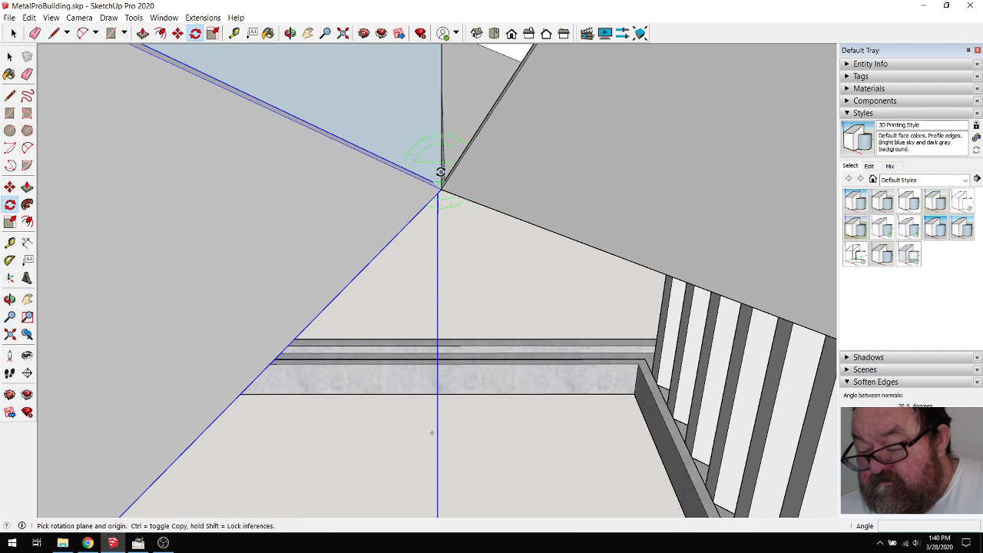
pyautogui.click(440, 174)
pyautogui.click(444, 116)
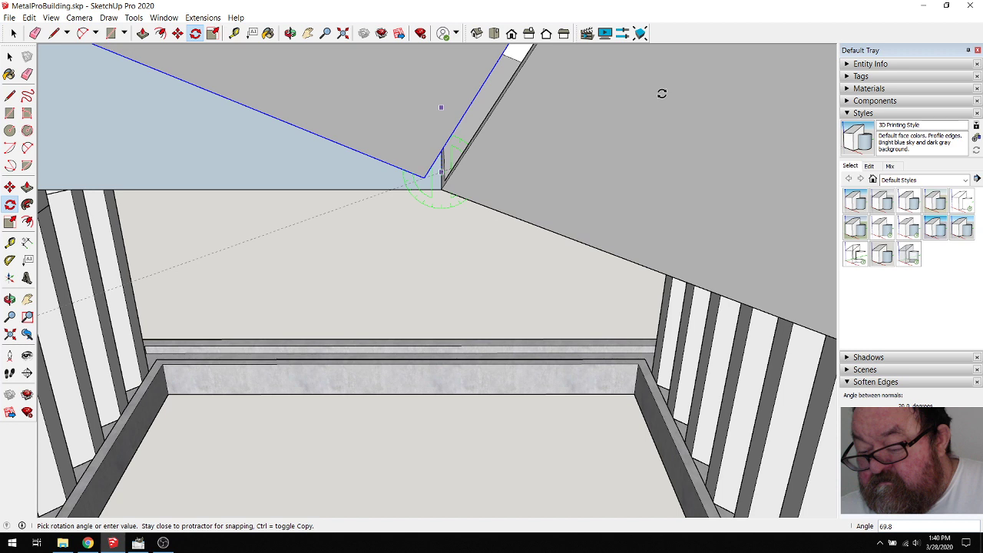
pyautogui.click(661, 93)
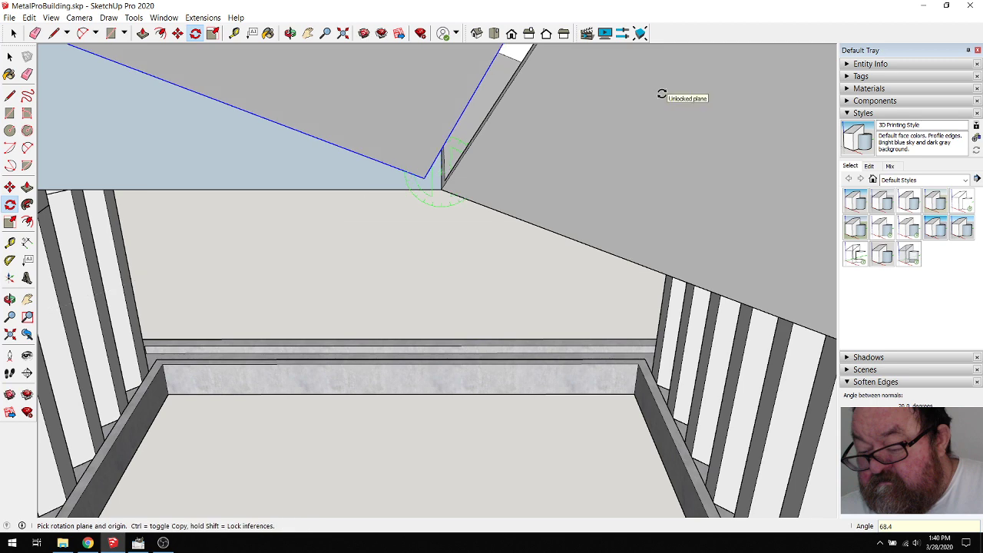
# Move the RidgePanel by its lower corner about 1/8 inch onto the matching corner of the straight roof panel
pyautogui.click(290, 33)
pyautogui.moveTo(379, 151); pyautogui.dragTo(414, 184)
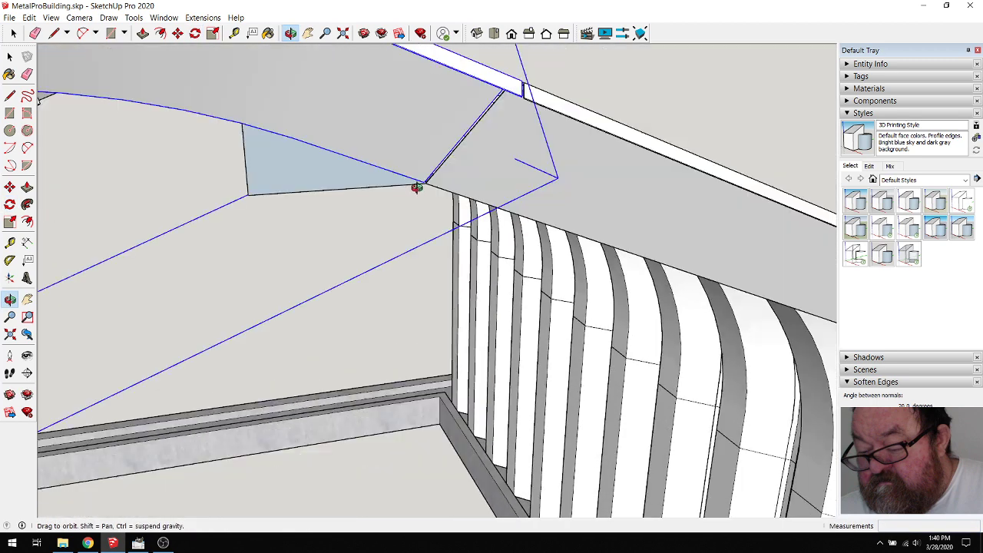
pyautogui.scroll(6, 423, 181)
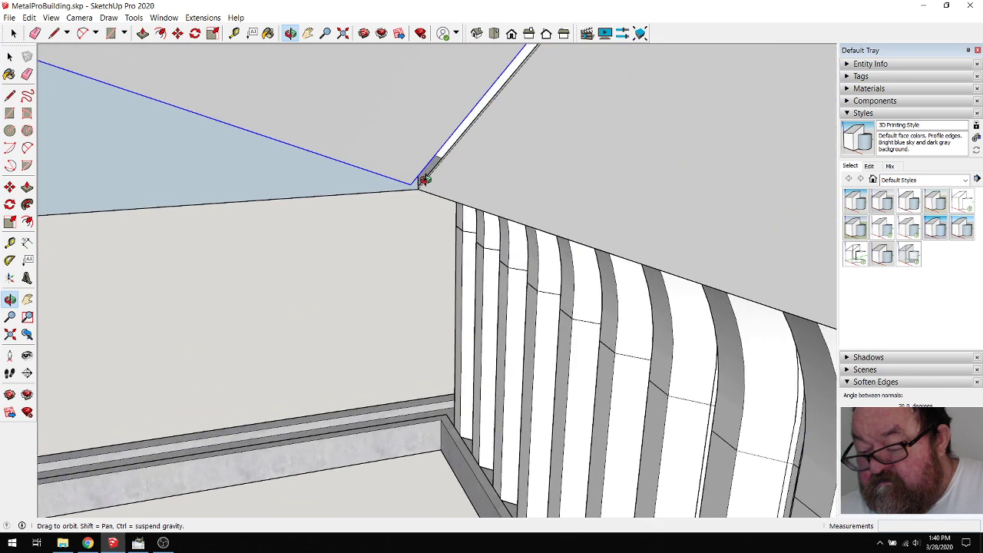
pyautogui.moveTo(423, 180); pyautogui.dragTo(412, 188)
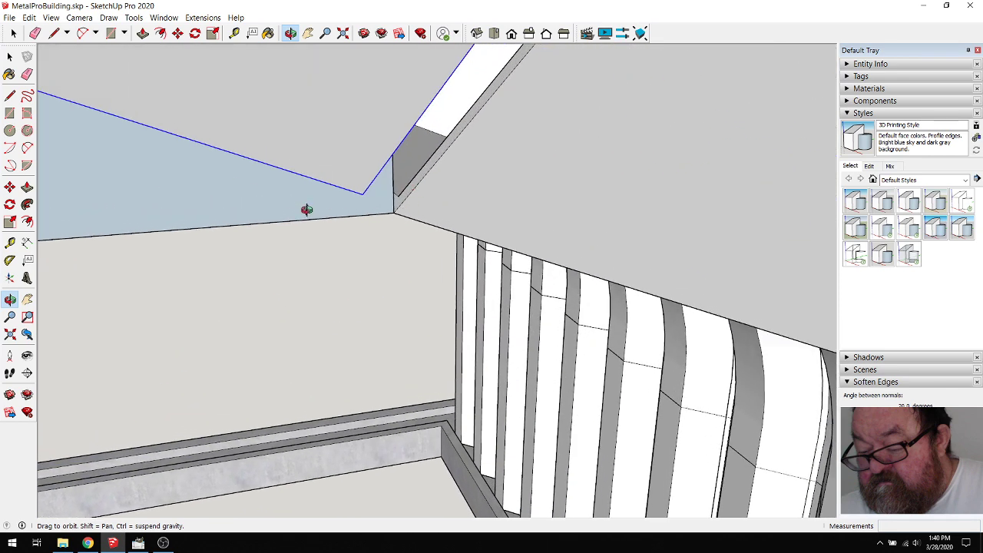
pyautogui.click(177, 33)
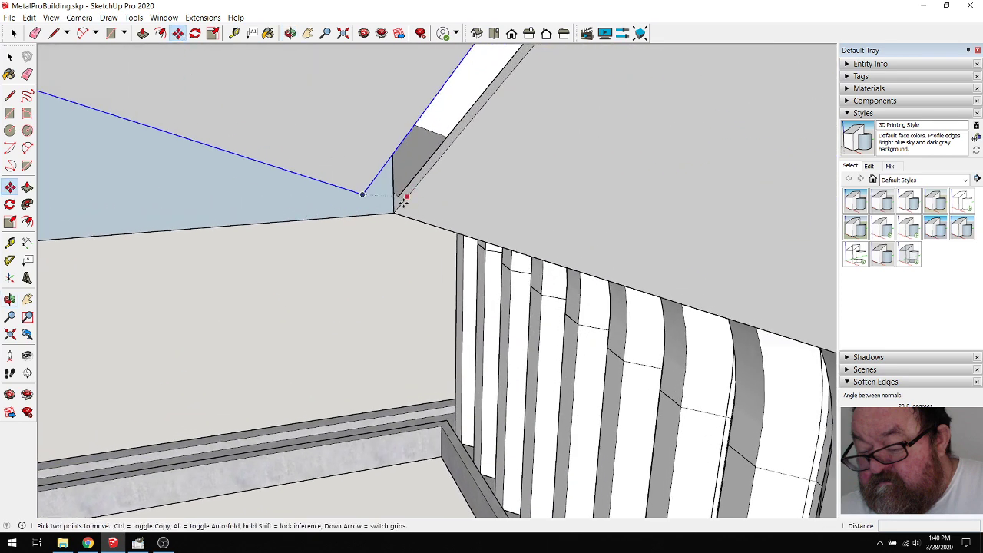
pyautogui.click(364, 195)
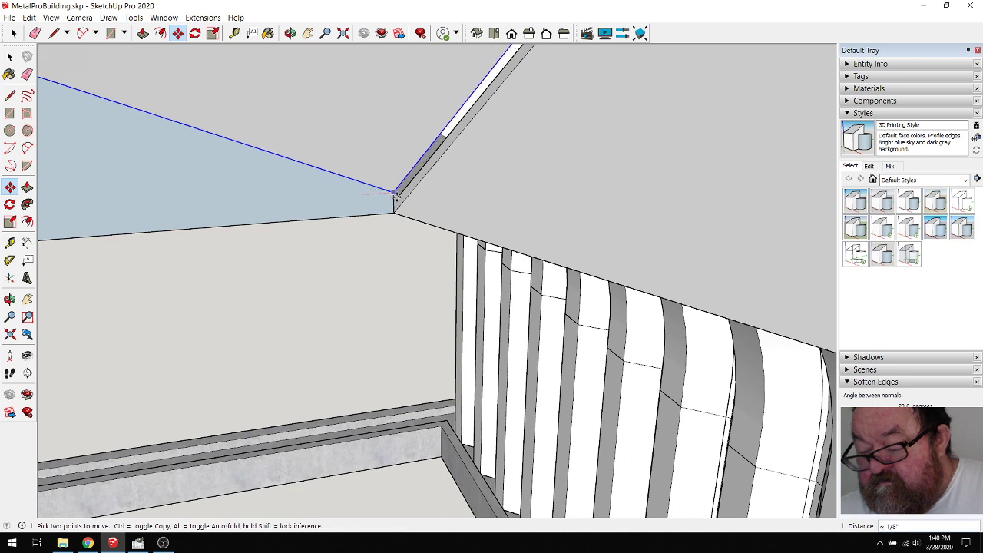
pyautogui.click(398, 193)
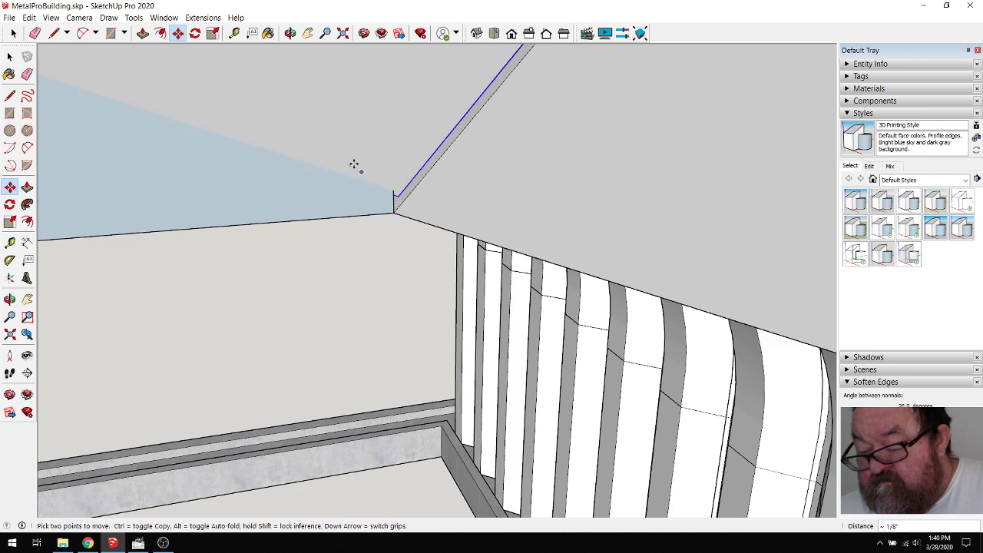
pyautogui.scroll(-2, 353, 164)
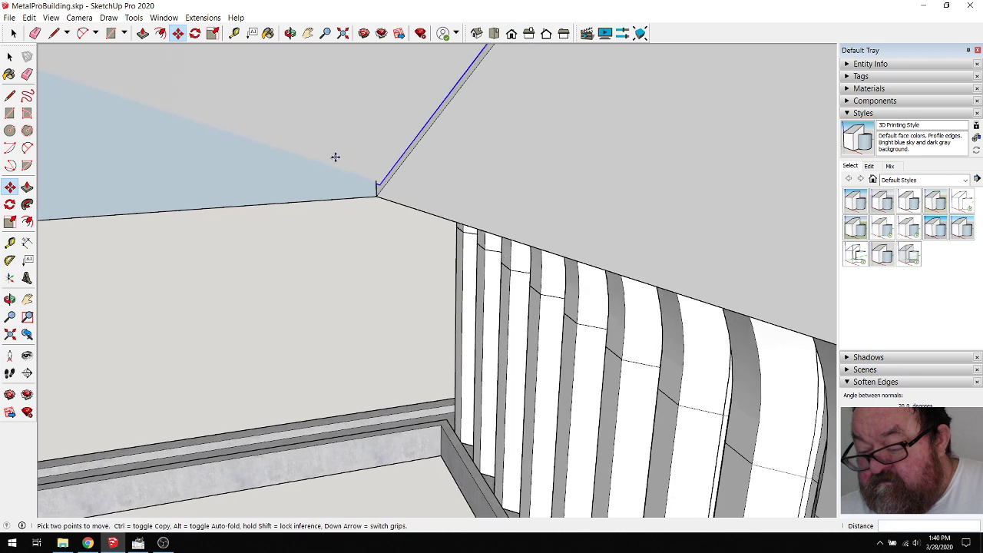
# Create a guide in line with the straight roof panel's lower edge and move the RidgePanel about 5/16 inch along that edge
pyautogui.click(234, 33)
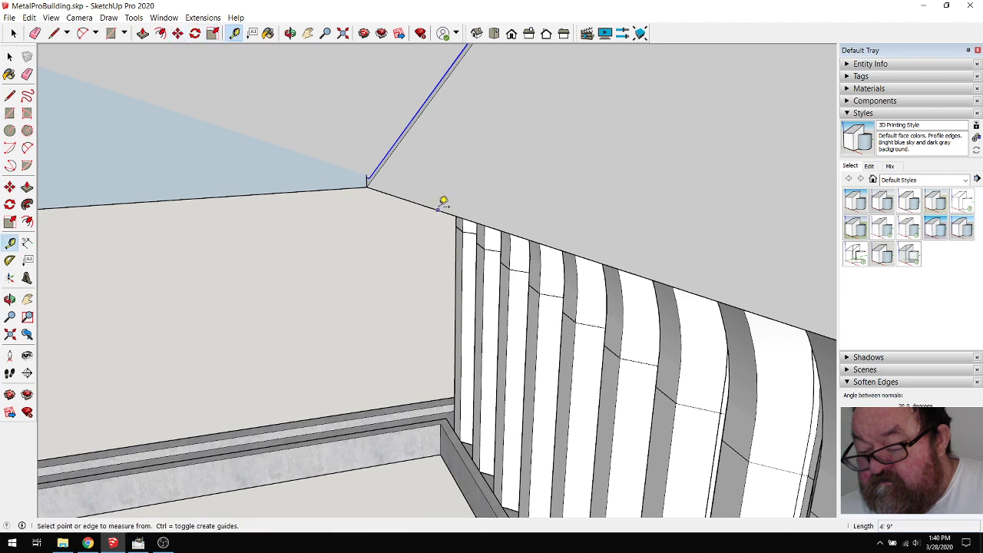
pyautogui.click(443, 202)
pyautogui.click(436, 200)
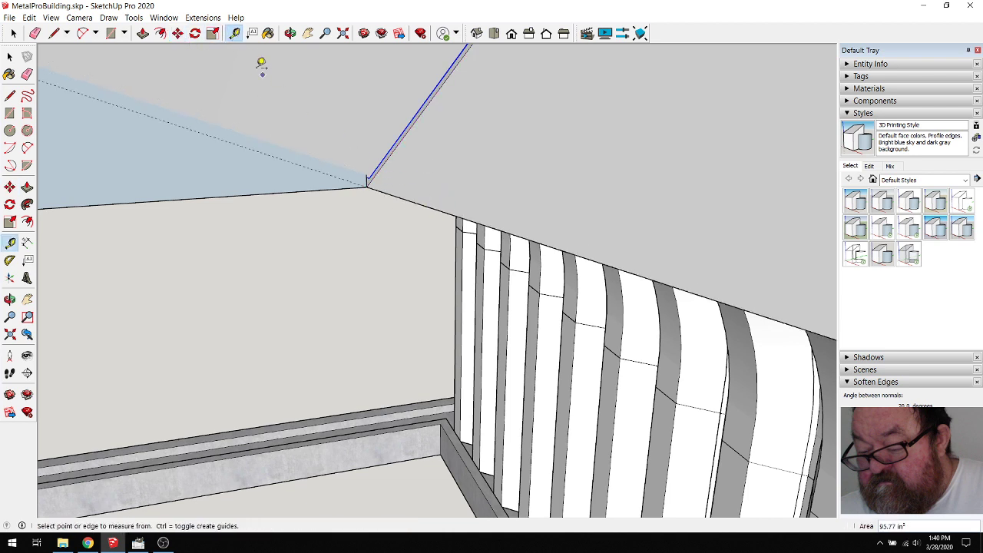
pyautogui.click(177, 33)
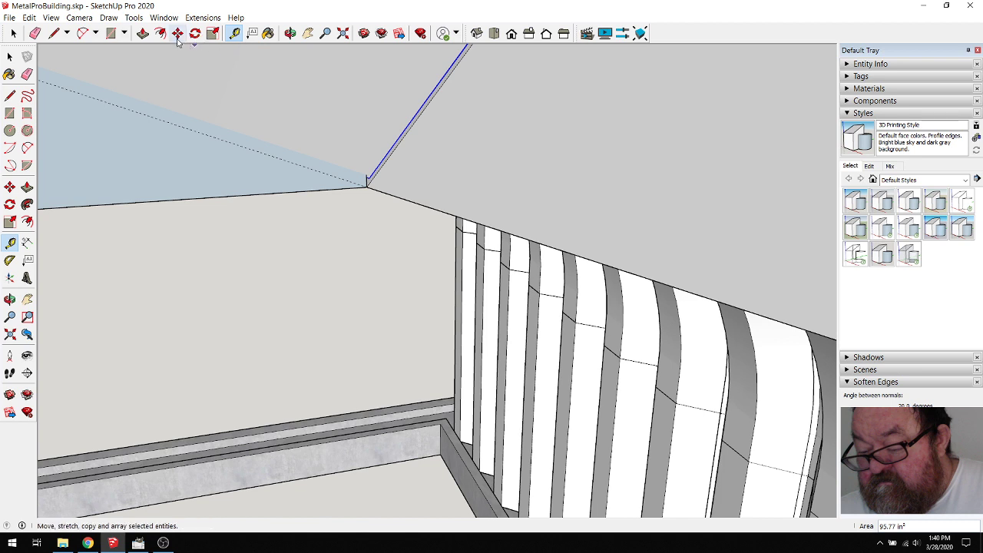
pyautogui.click(393, 197)
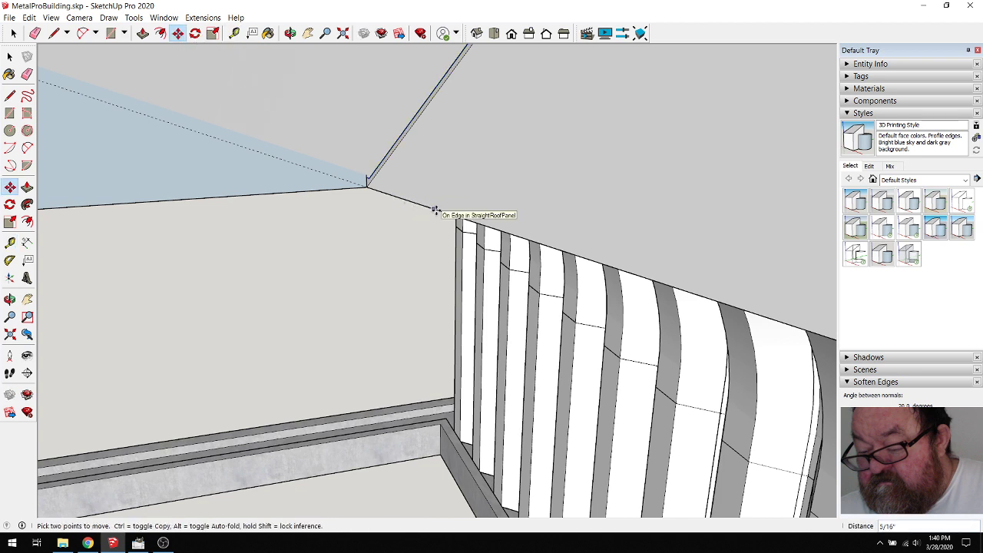
pyautogui.click(435, 209)
# Examine from above how the RidgePanel spans the ridge gap and meets the roof panels on both sides
pyautogui.moveTo(435, 209); pyautogui.dragTo(423, 235, button='middle')
pyautogui.click(290, 33)
pyautogui.moveTo(261, 92); pyautogui.dragTo(555, 213)
pyautogui.scroll(5, 378, 300)
pyautogui.moveTo(370, 279); pyautogui.dragTo(73, 315)
pyautogui.scroll(-4, 322, 417)
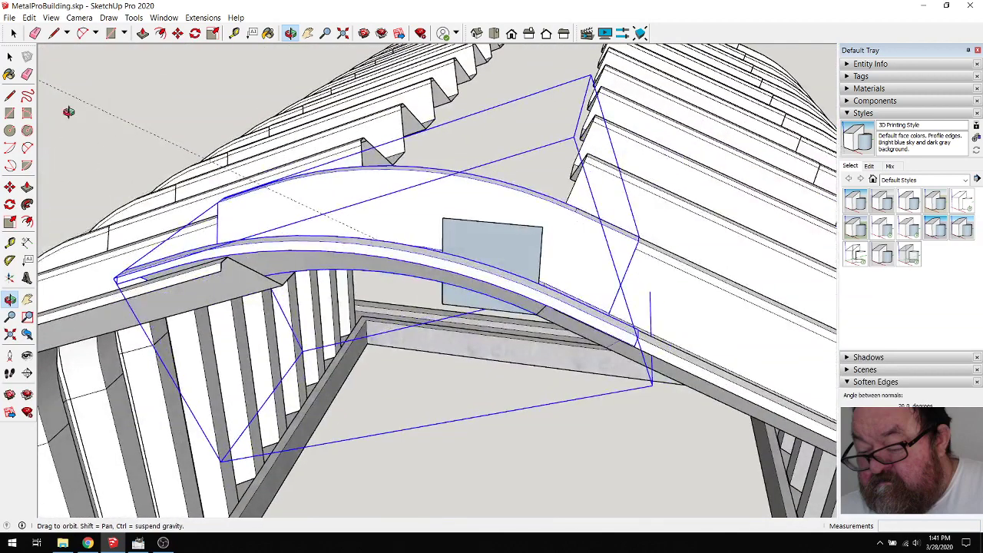
pyautogui.click(35, 33)
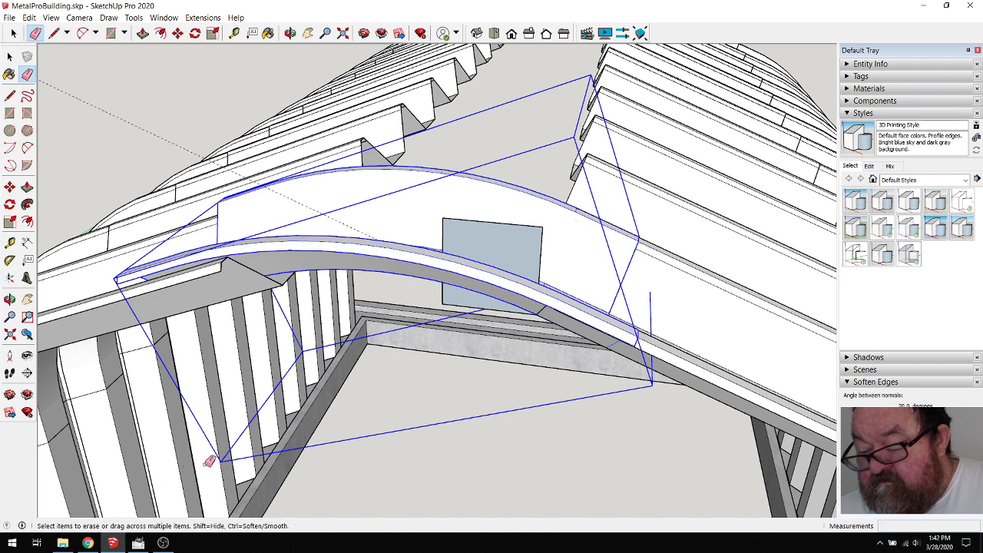
# Switch to the YouTube Studio live dashboard in Chrome and read the live chat
pyautogui.click(87, 543)
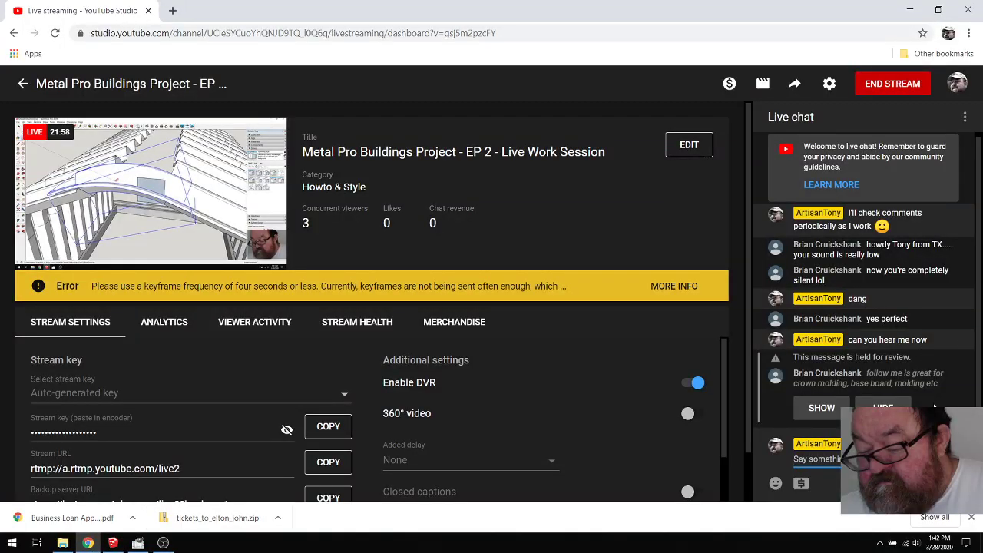
pyautogui.click(91, 545)
pyautogui.click(113, 543)
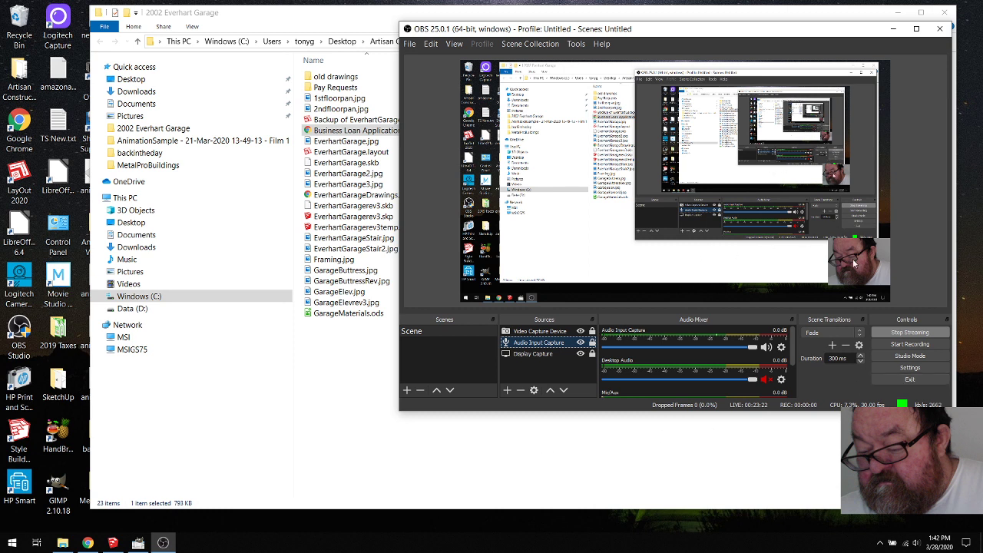
# Switch to OBS and check the device setting in the Video Capture Device source's properties
pyautogui.rightClick(841, 290)
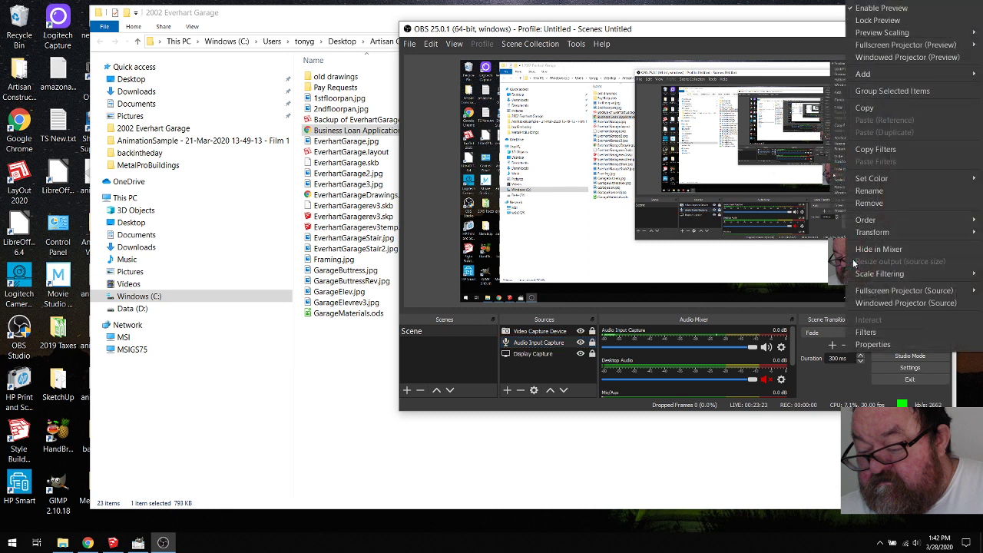
pyautogui.click(540, 338)
pyautogui.rightClick(540, 338)
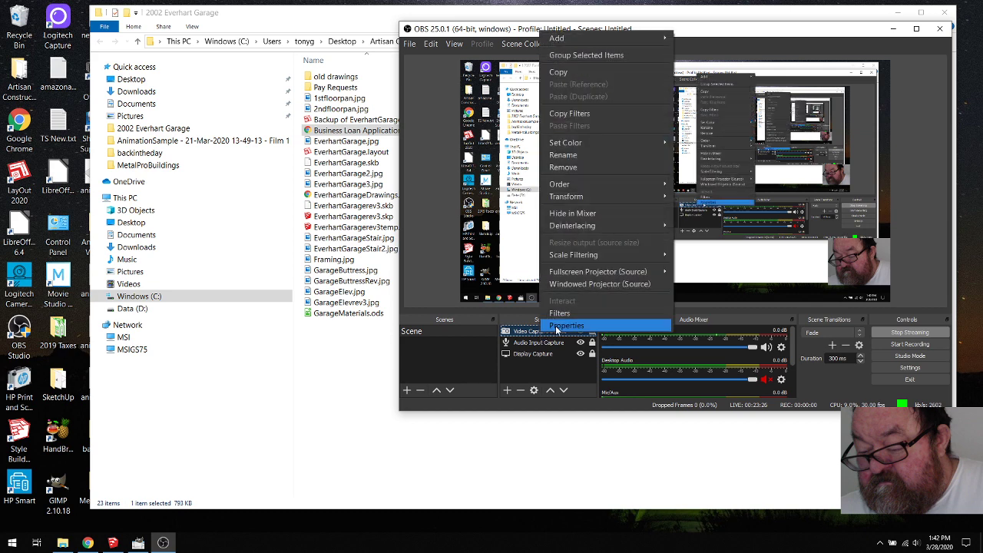
pyautogui.click(559, 330)
pyautogui.doubleClick(560, 330)
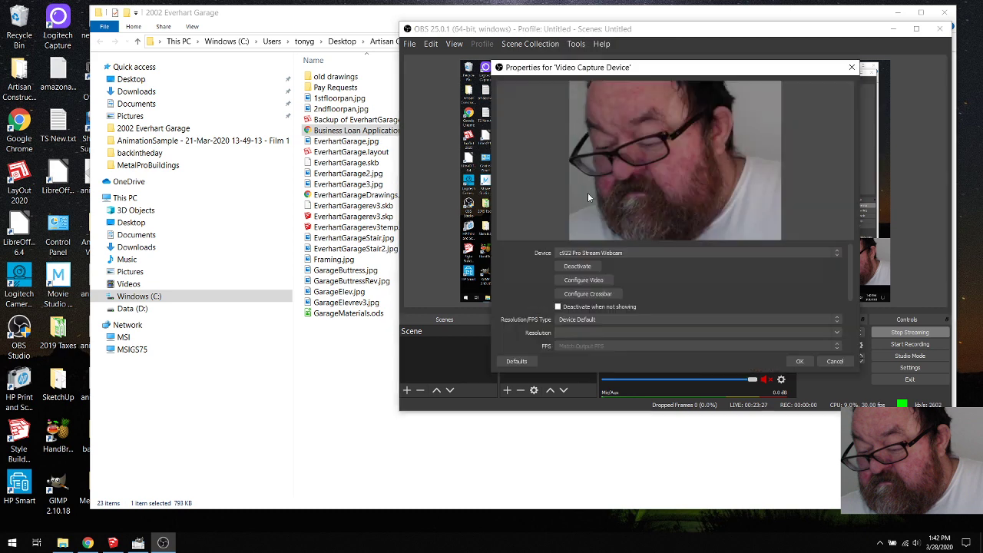
pyautogui.click(837, 255)
pyautogui.click(771, 267)
pyautogui.click(800, 362)
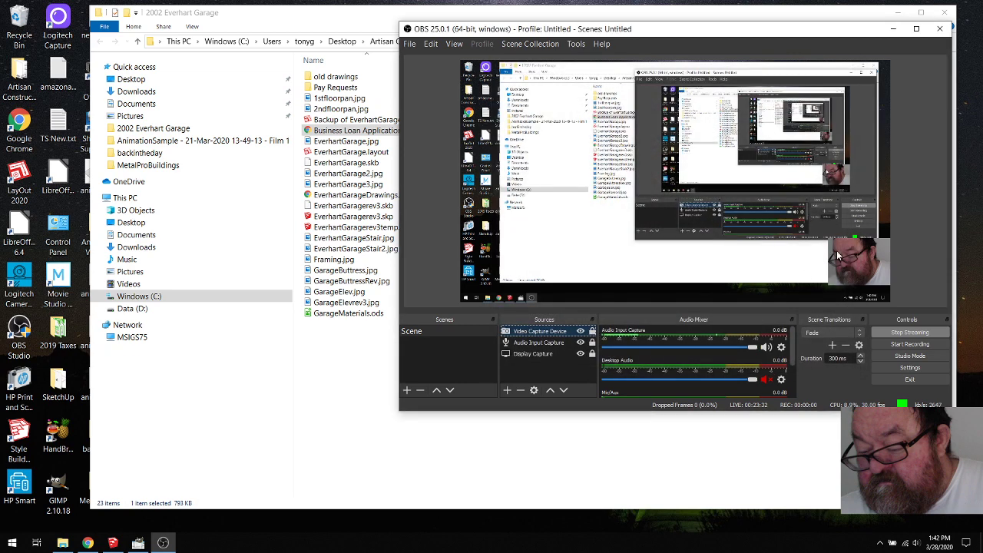
# Dismiss the Video Capture Device source's options, minimise OBS and close the folder window behind it
pyautogui.rightClick(552, 331)
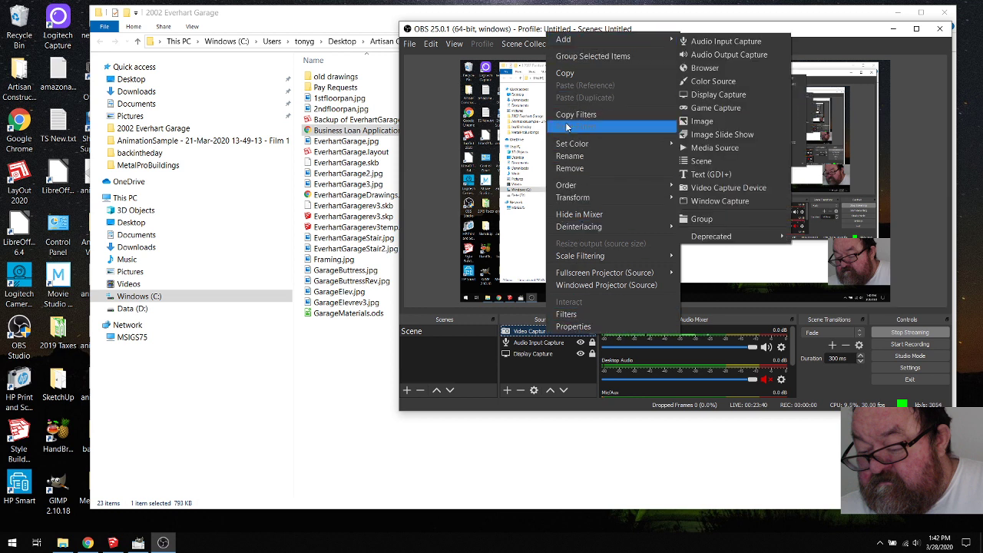
pyautogui.click(491, 406)
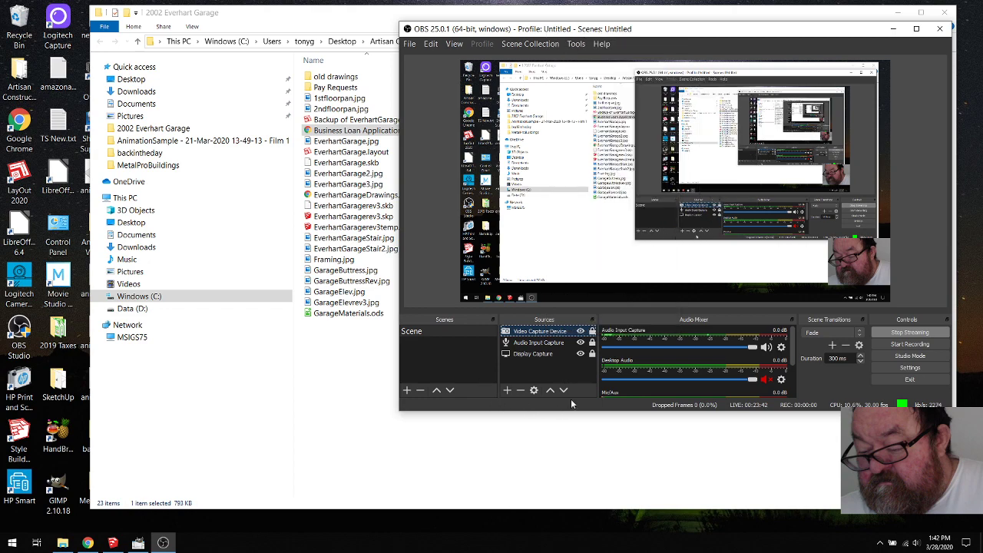
pyautogui.click(891, 29)
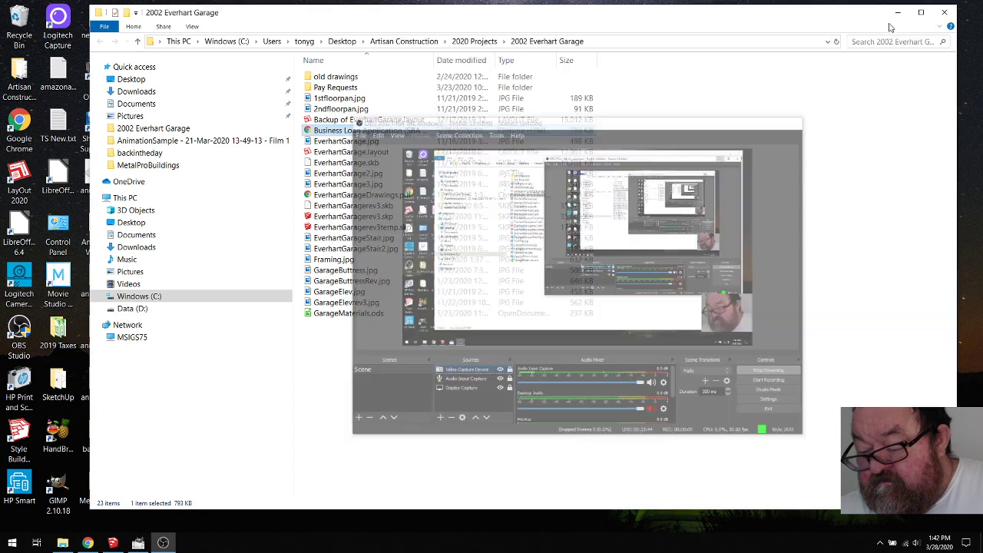
pyautogui.click(945, 19)
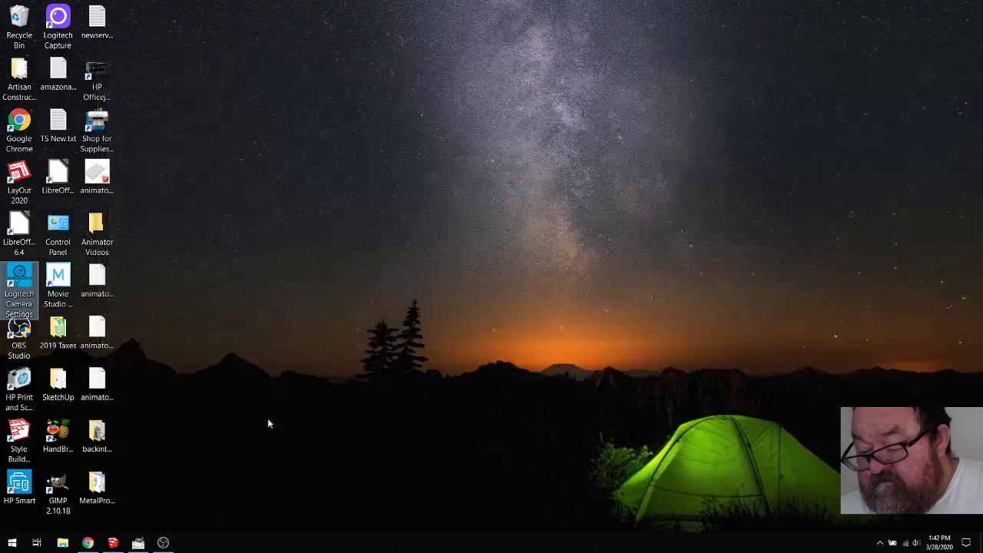
# Switch to YouTube Studio in Chrome, release the live chat message held for review, and return to SketchUp
pyautogui.click(88, 543)
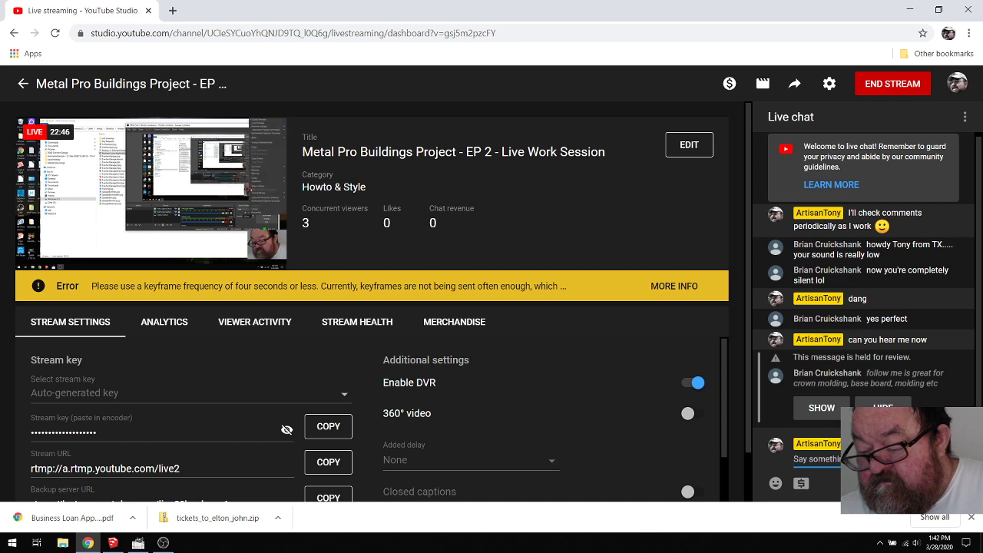
pyautogui.click(821, 408)
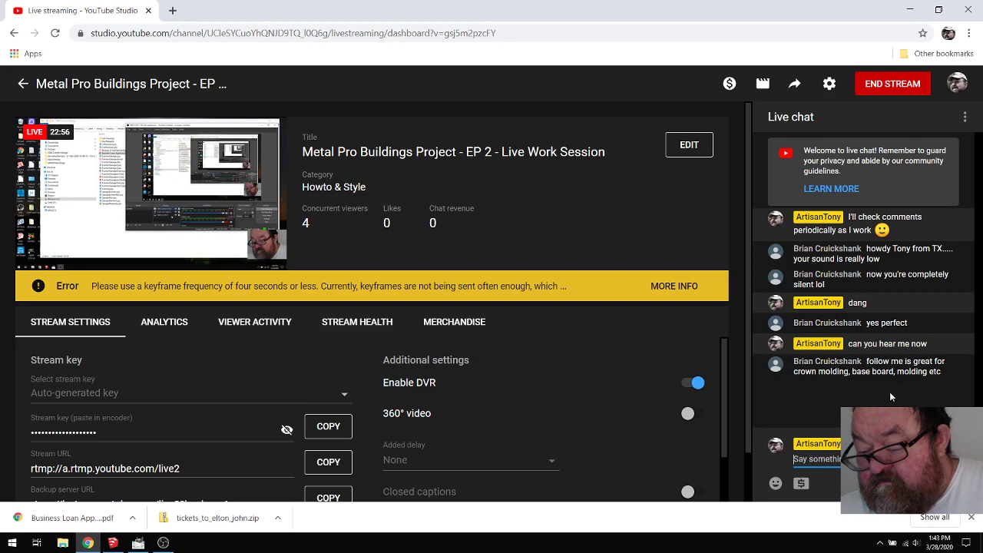
pyautogui.click(112, 543)
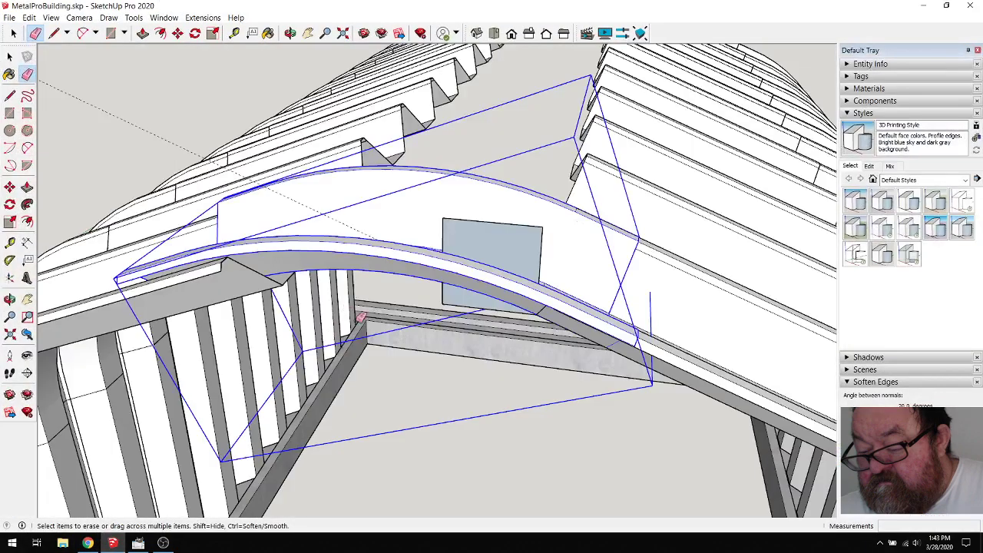
pyautogui.scroll(-2, 419, 223)
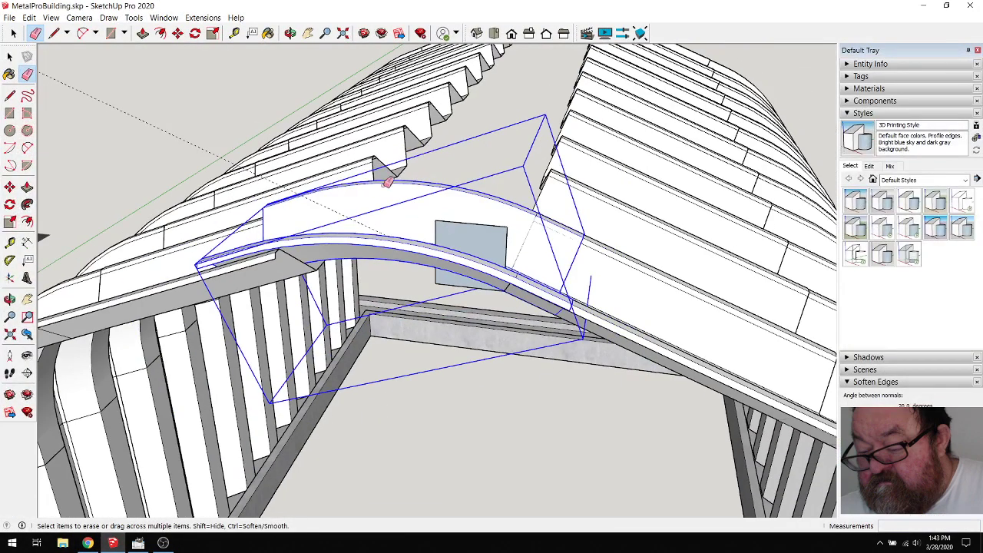
pyautogui.click(291, 34)
pyautogui.moveTo(322, 198); pyautogui.dragTo(348, 210)
pyautogui.scroll(5, 453, 301)
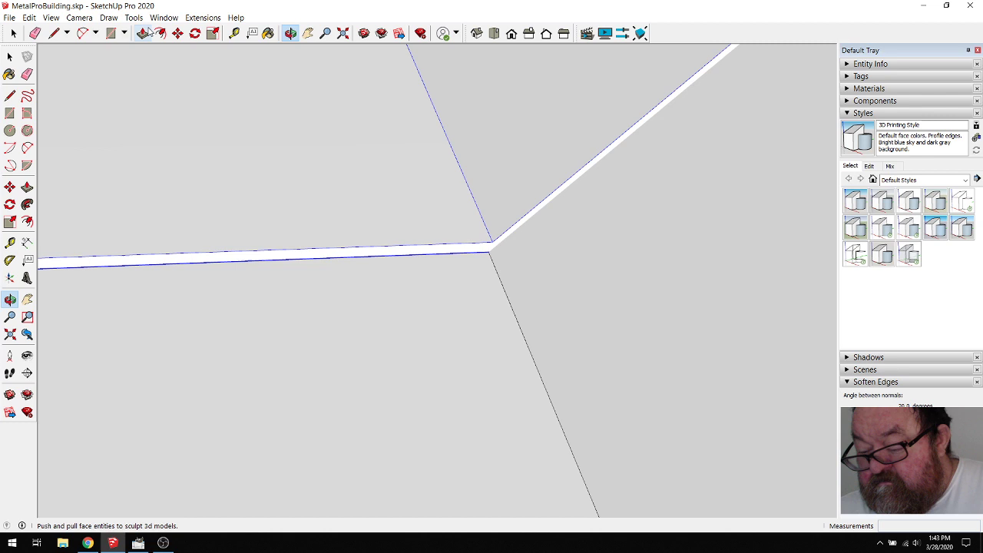
pyautogui.click(178, 34)
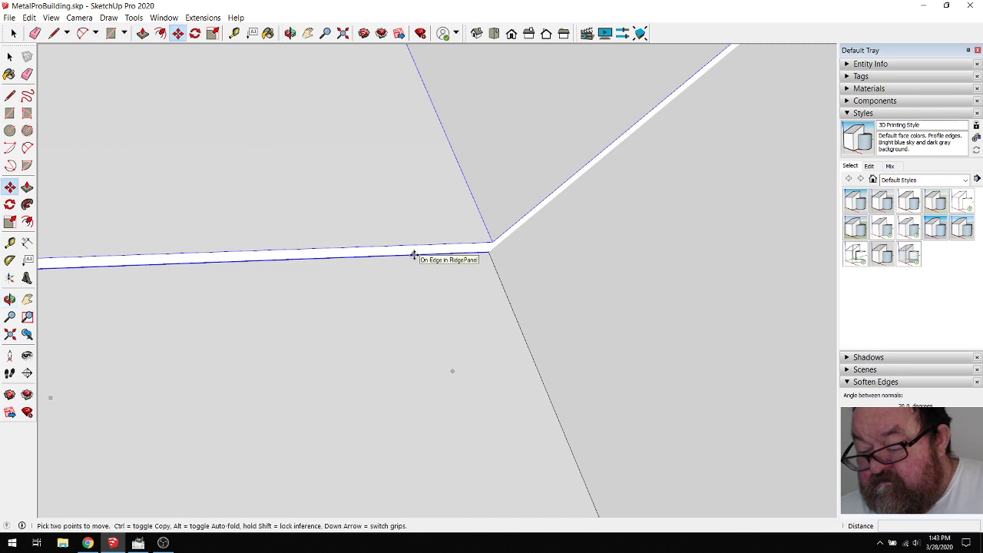
pyautogui.click(414, 254)
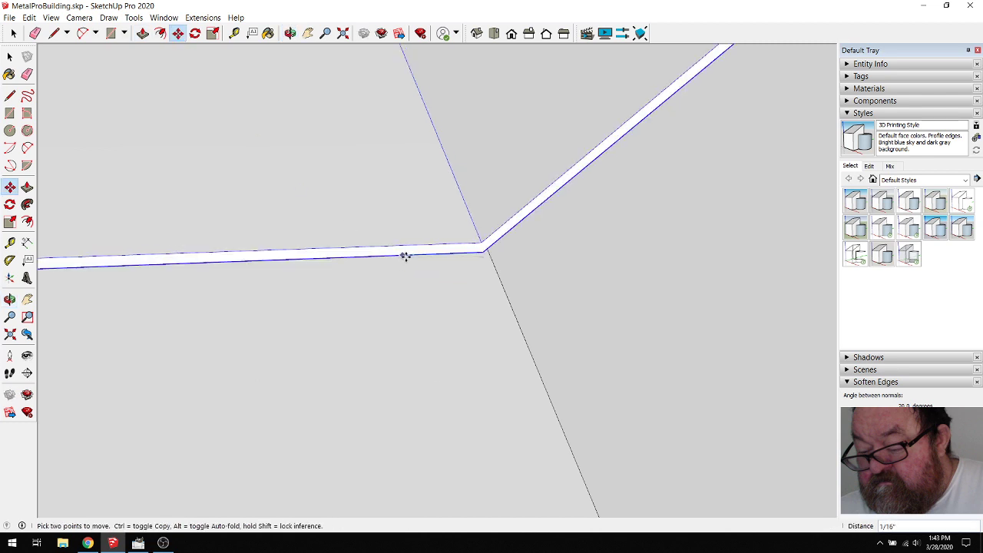
pyautogui.press('Escape')
# Examine from several angles how both ends of the ridge panel meet the roof panels and where the vertical rectangle touches it
pyautogui.scroll(-10, 538, 327)
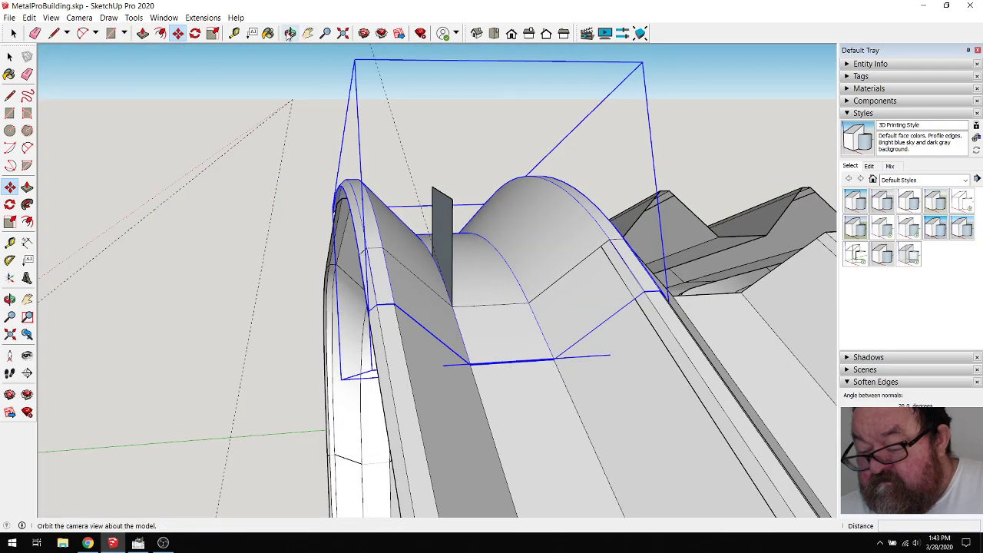
pyautogui.click(290, 35)
pyautogui.moveTo(430, 307); pyautogui.dragTo(530, 255)
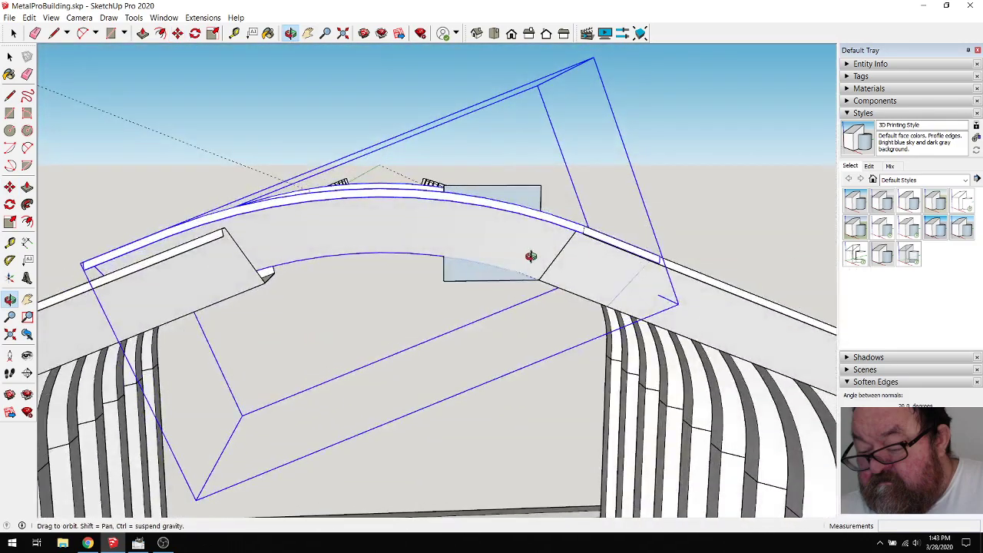
pyautogui.scroll(4, 528, 257)
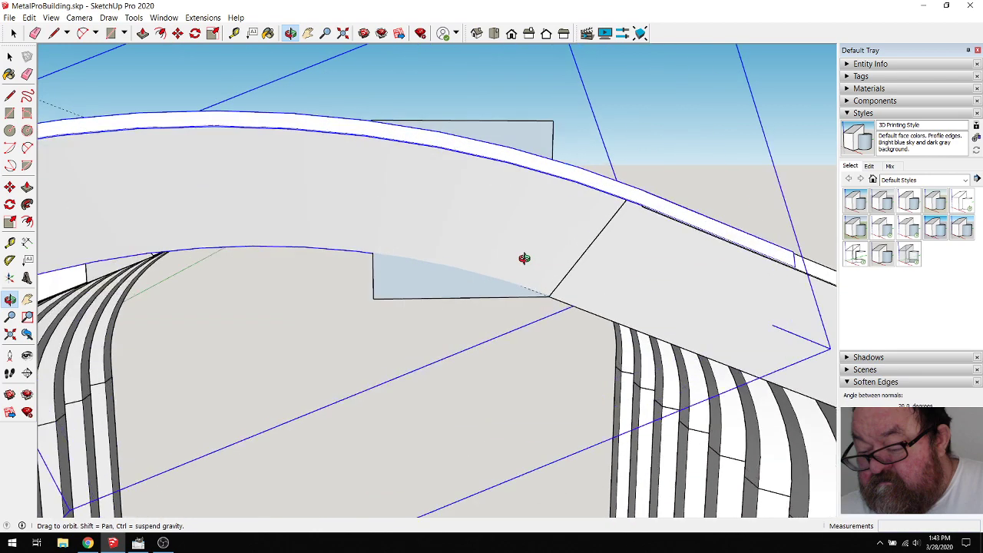
pyautogui.scroll(3, 526, 262)
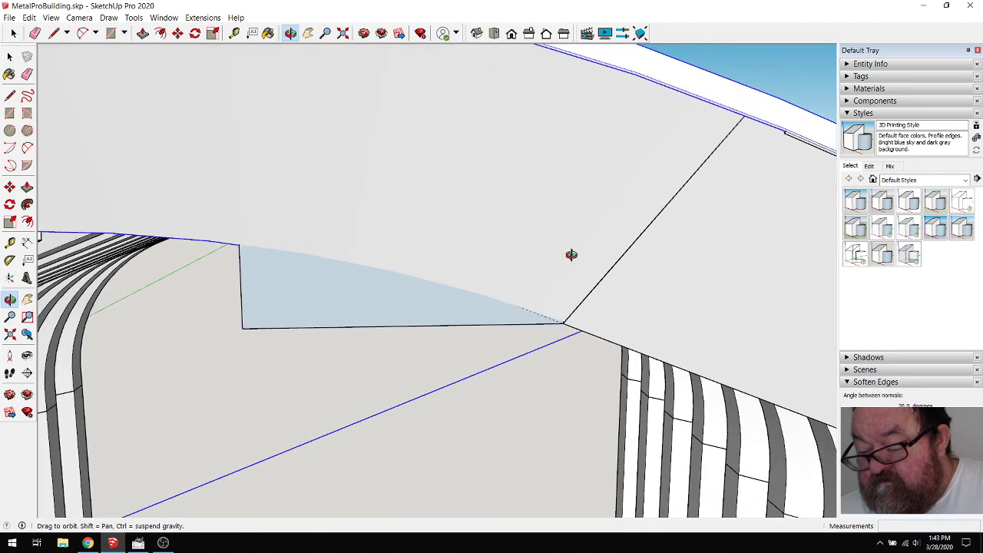
pyautogui.moveTo(570, 256); pyautogui.dragTo(492, 236)
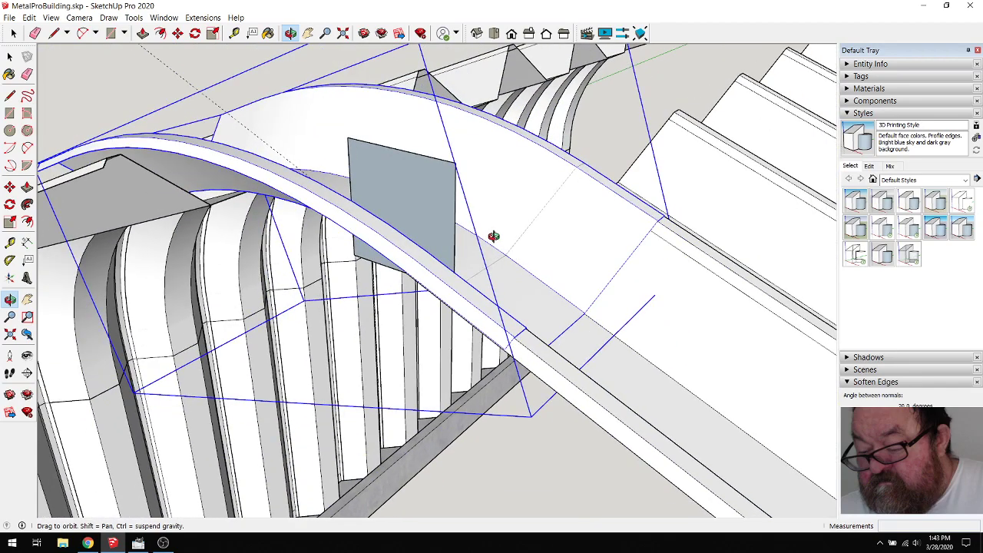
pyautogui.scroll(6, 167, 215)
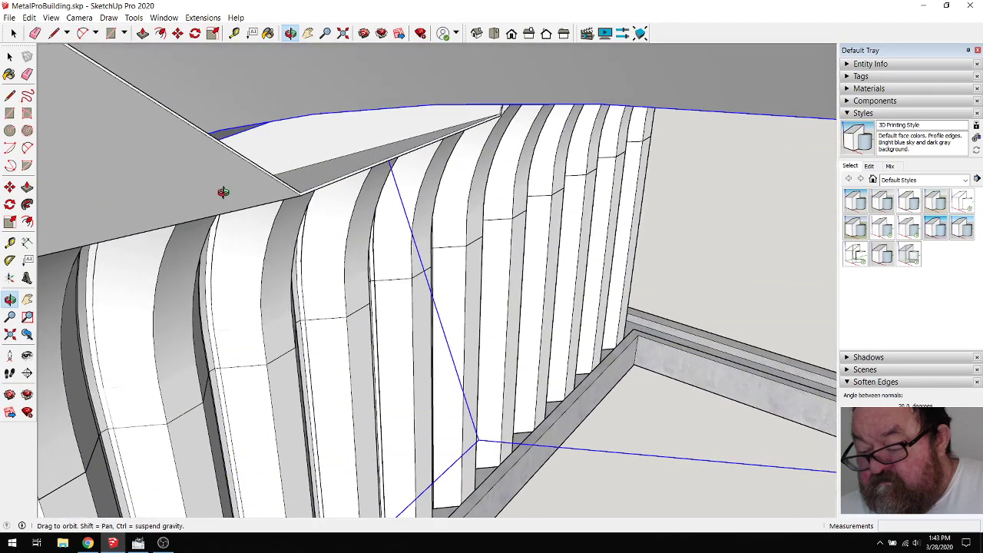
pyautogui.moveTo(220, 193); pyautogui.dragTo(566, 311)
pyautogui.scroll(8, 566, 311)
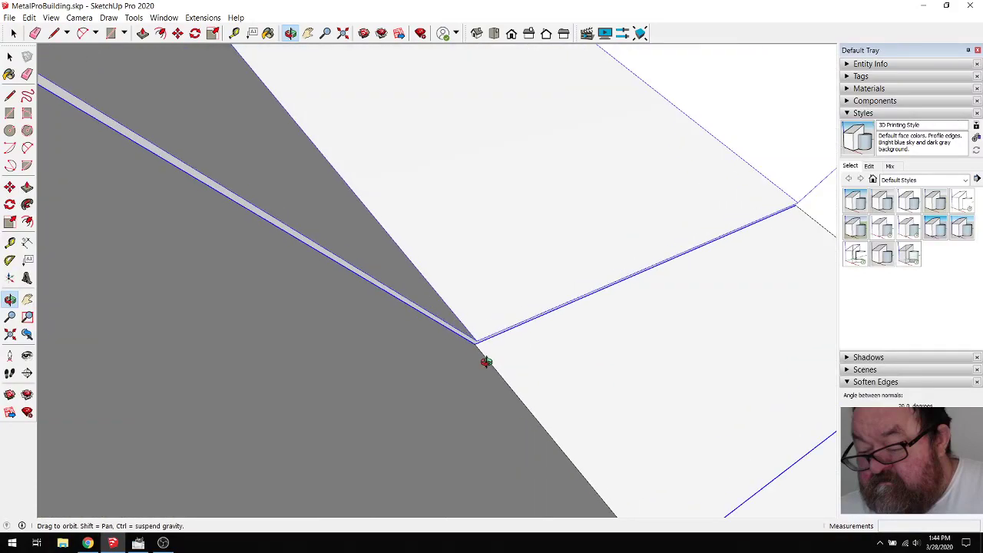
pyautogui.moveTo(487, 359); pyautogui.dragTo(413, 242)
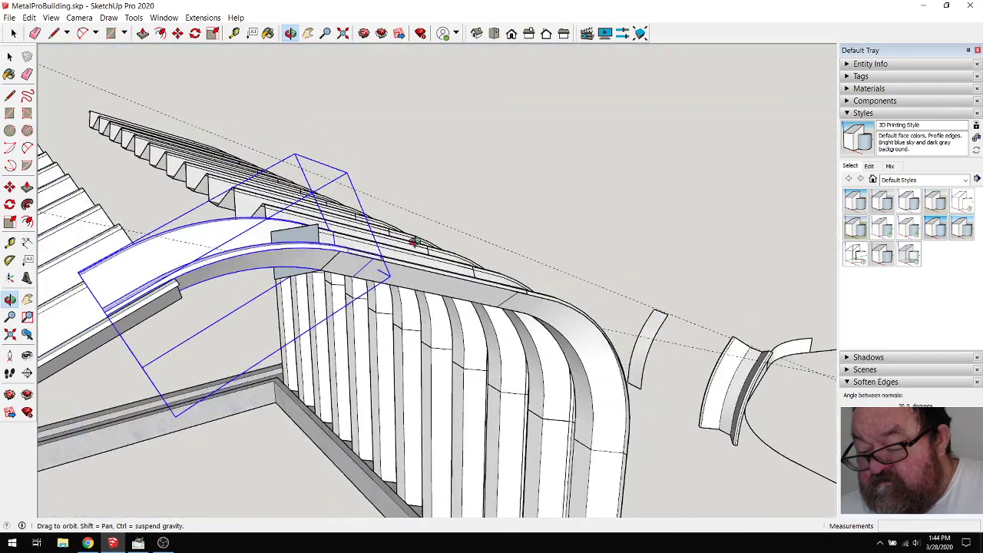
pyautogui.moveTo(99, 310); pyautogui.dragTo(149, 299)
pyautogui.scroll(6, 148, 299)
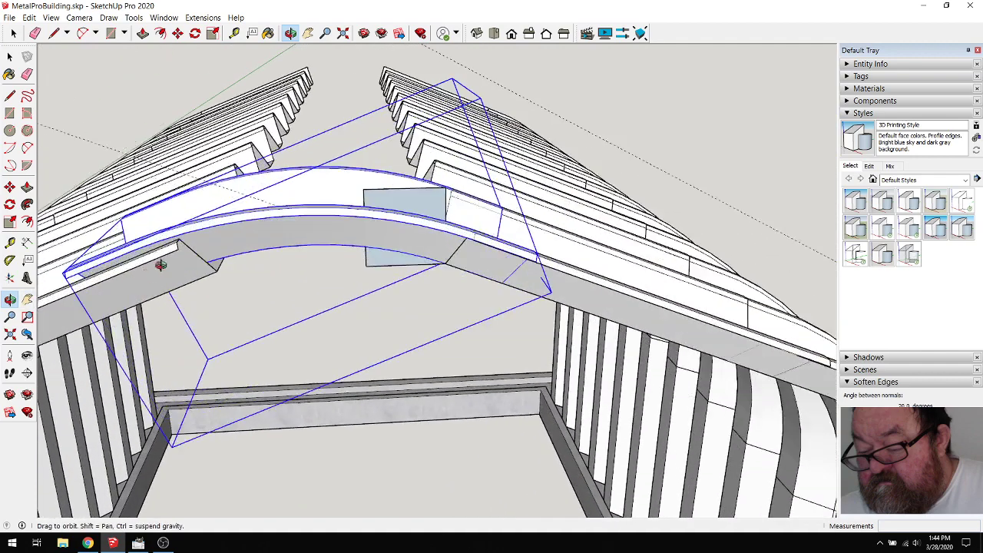
pyautogui.scroll(-1, 364, 221)
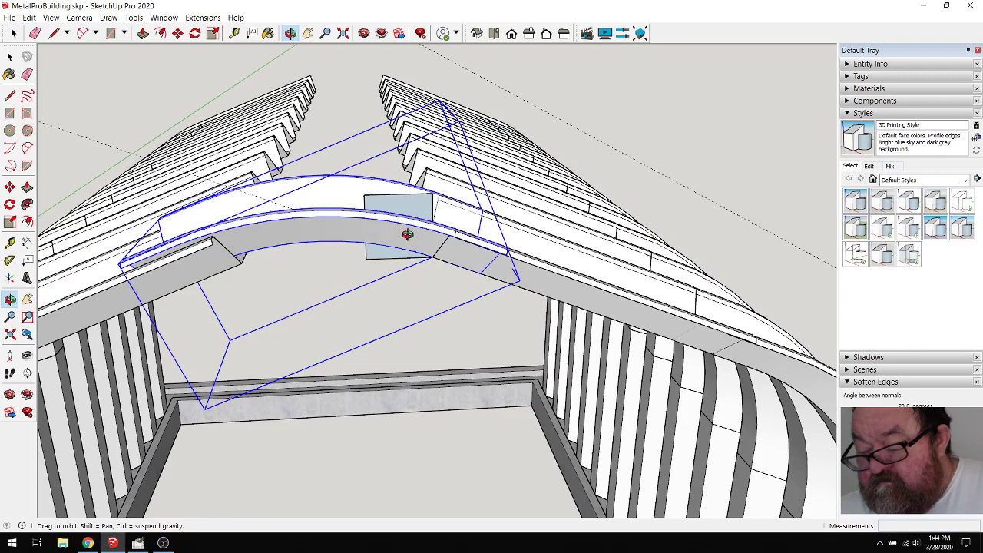
pyautogui.scroll(6, 413, 233)
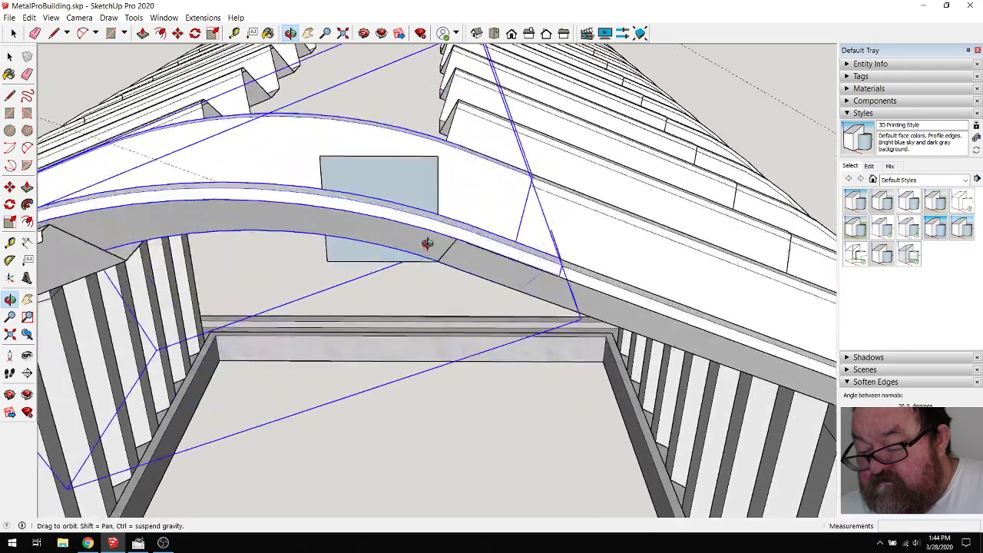
pyautogui.moveTo(449, 245); pyautogui.dragTo(226, 268, button='middle')
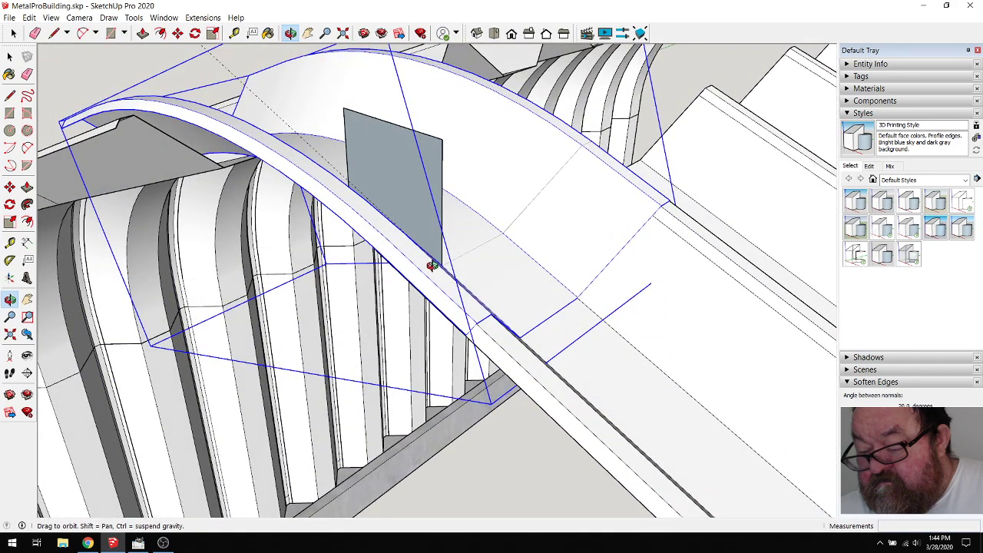
pyautogui.moveTo(433, 266); pyautogui.dragTo(601, 192, button='middle')
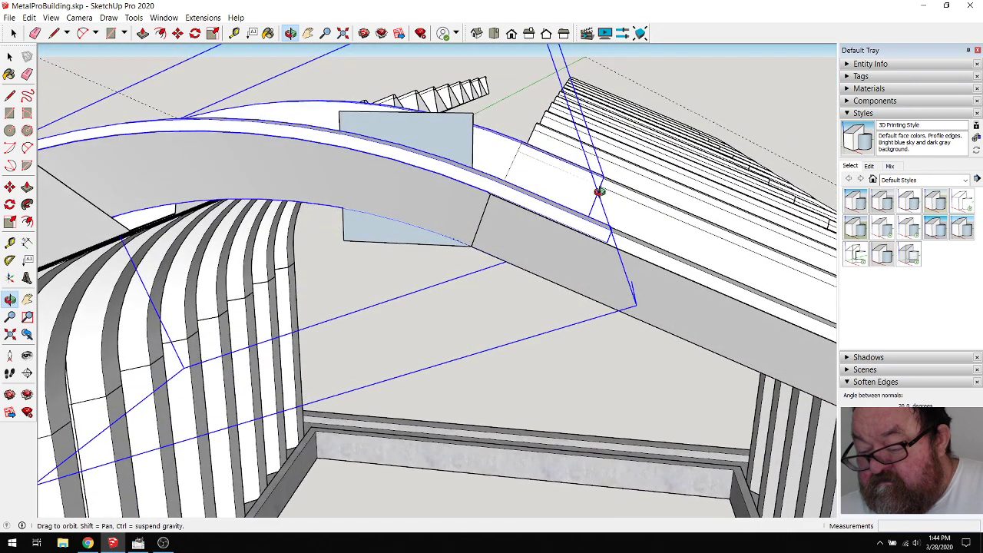
# Try to move the ridge panel up the roof slope toward the vertical rectangle, then undo that move
pyautogui.press('m')
pyautogui.click(597, 191)
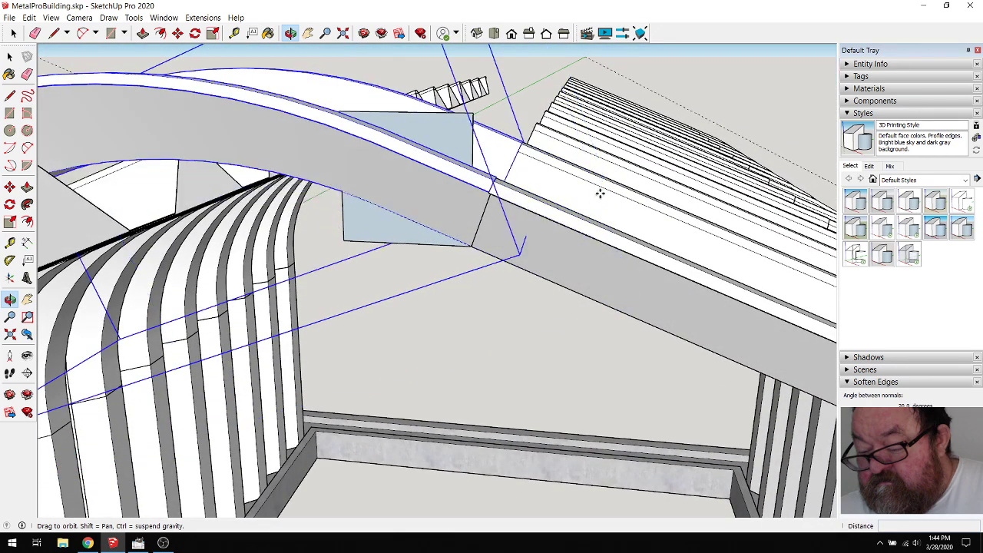
pyautogui.moveTo(486, 220); pyautogui.dragTo(470, 230, button='middle')
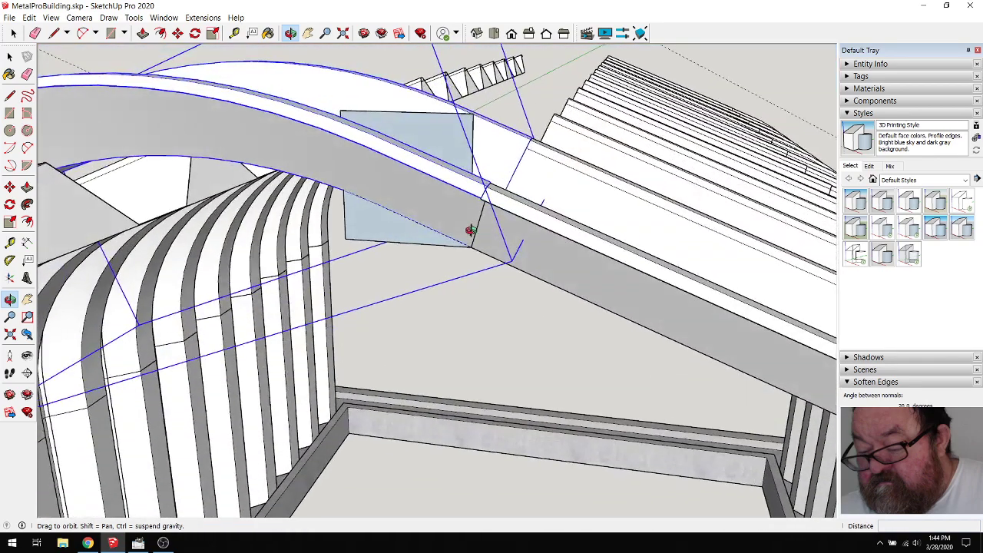
pyautogui.click(50, 17)
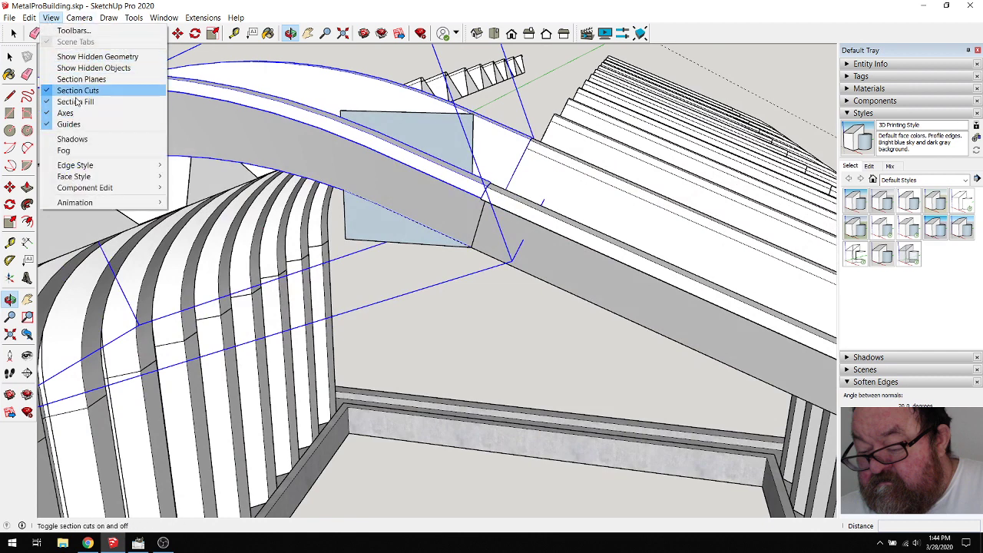
pyautogui.moveTo(30, 21)
pyautogui.click(56, 41)
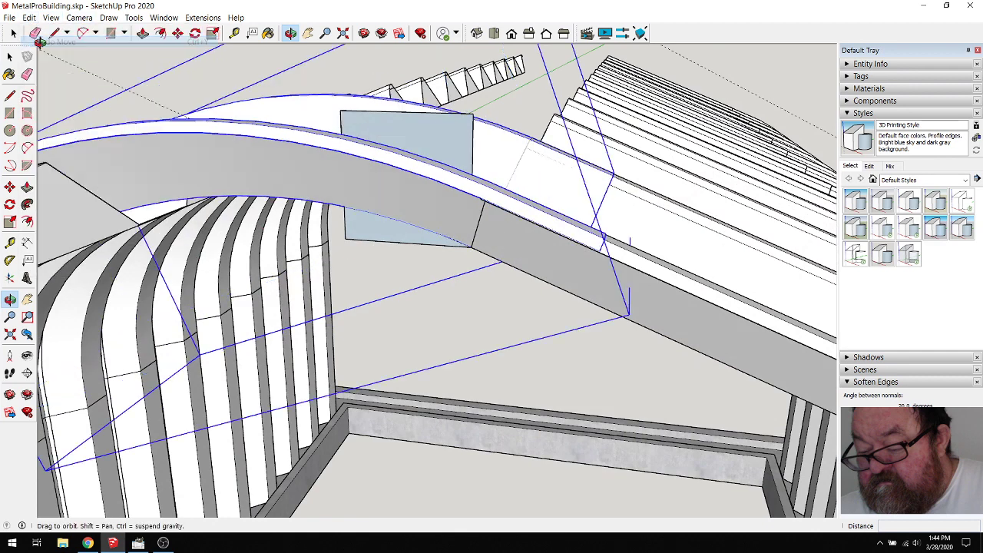
# Move the group of straight roof panels under the ridge panel's right end 6' outward, parallel to the front foundation edge
pyautogui.click(292, 34)
pyautogui.moveTo(415, 154); pyautogui.dragTo(302, 200)
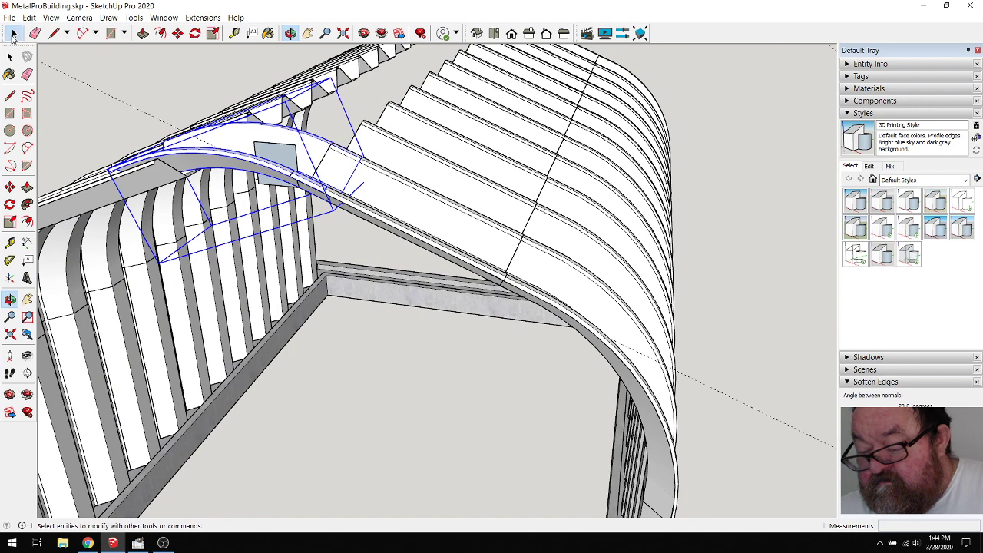
pyautogui.click(13, 35)
pyautogui.click(426, 230)
pyautogui.scroll(-3, 447, 225)
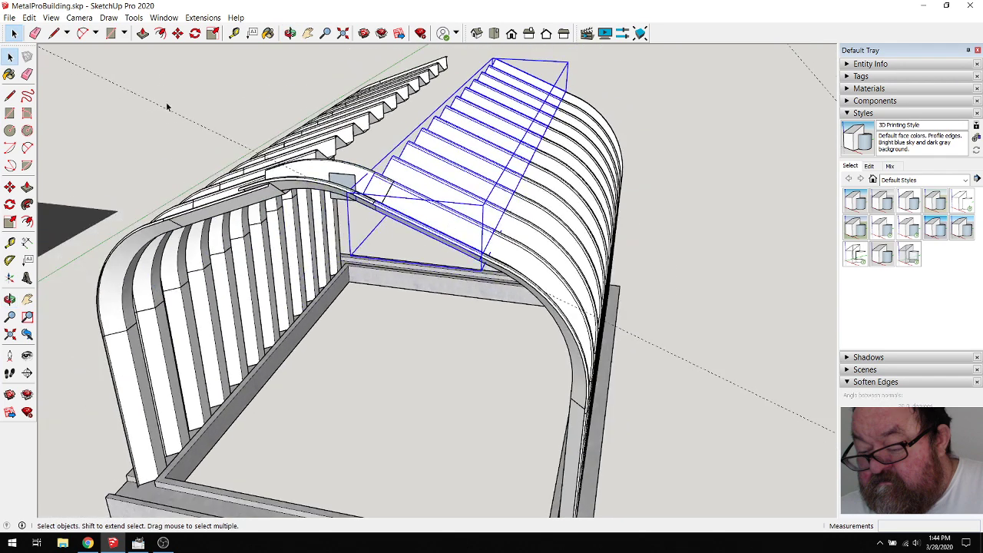
pyautogui.click(177, 33)
pyautogui.scroll(-3, 348, 365)
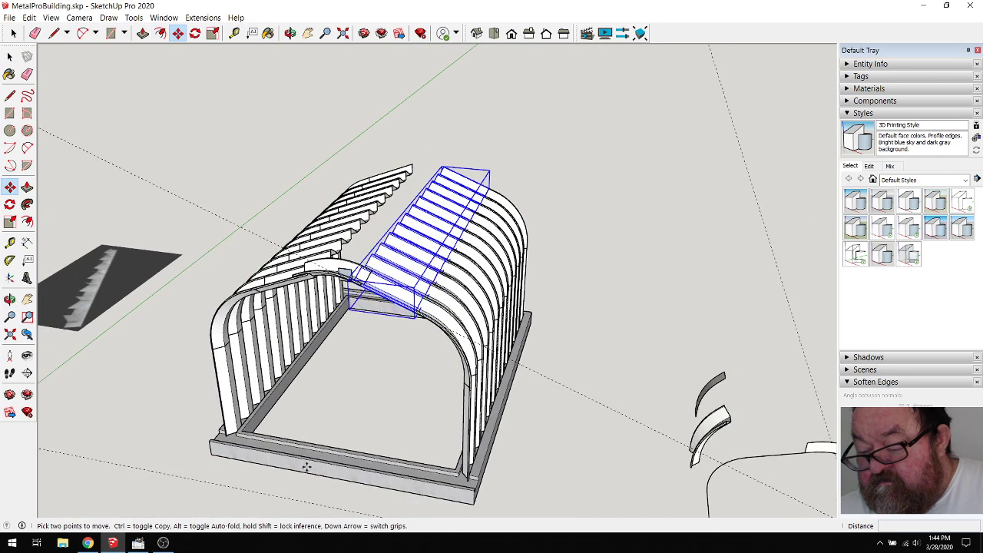
pyautogui.click(318, 464)
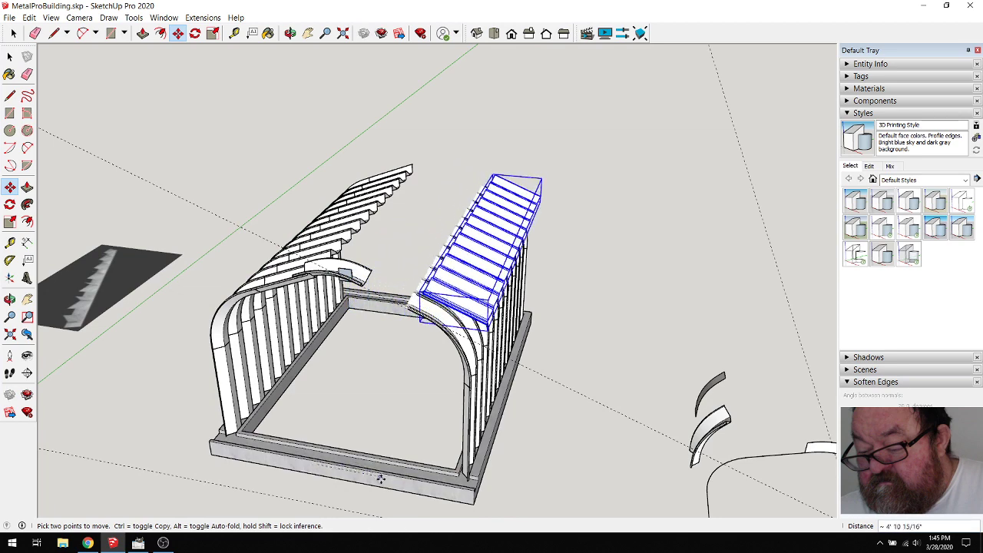
pyautogui.press('Escape')
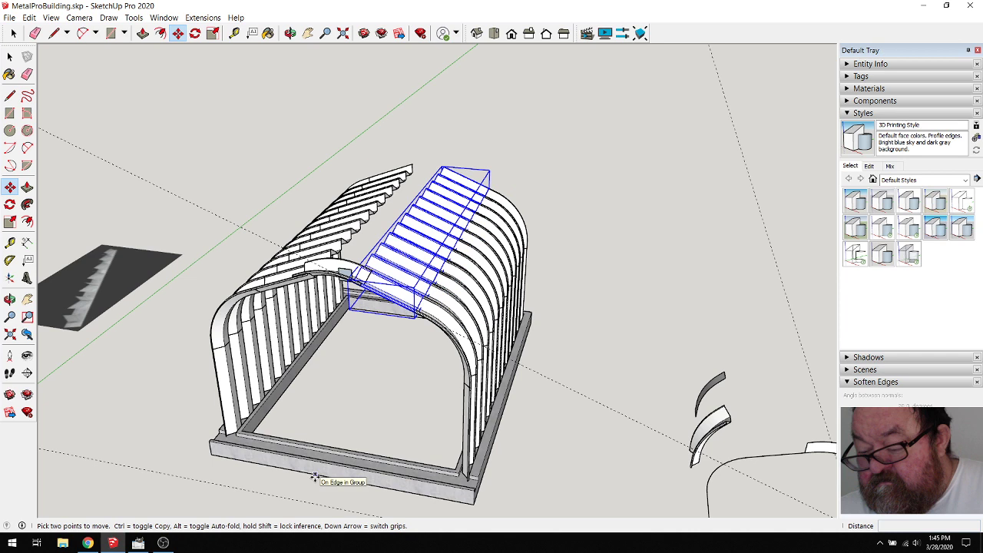
pyautogui.click(315, 477)
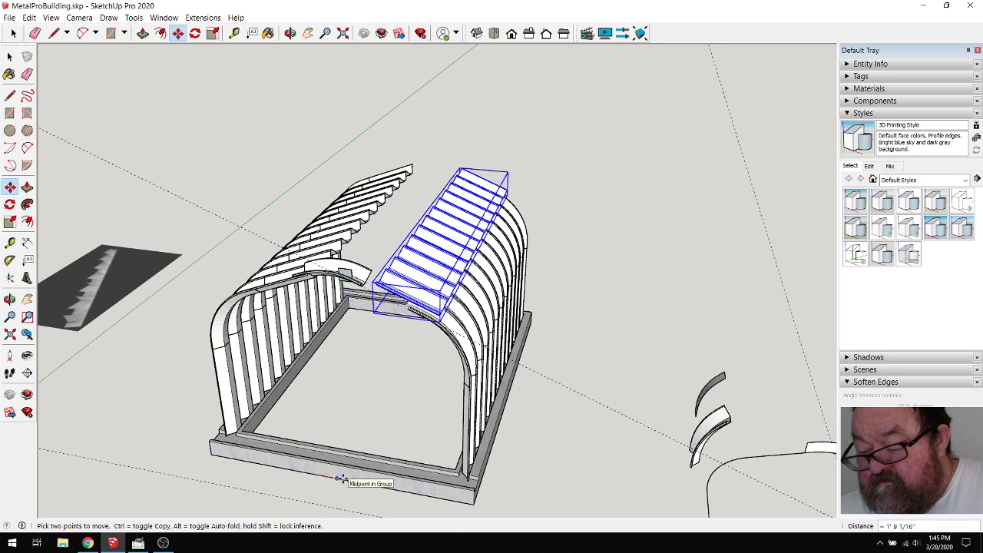
pyautogui.write("6'")
pyautogui.press('Return')
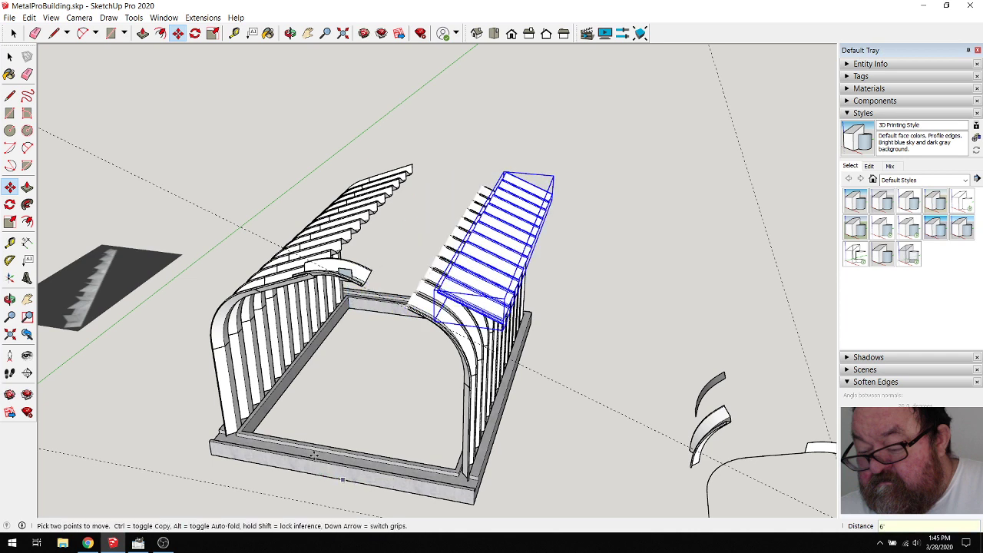
# Move the vertical rectangular face so its lower outer corner snaps to the bottom corner at the ridge panel's exposed end
pyautogui.scroll(8, 338, 332)
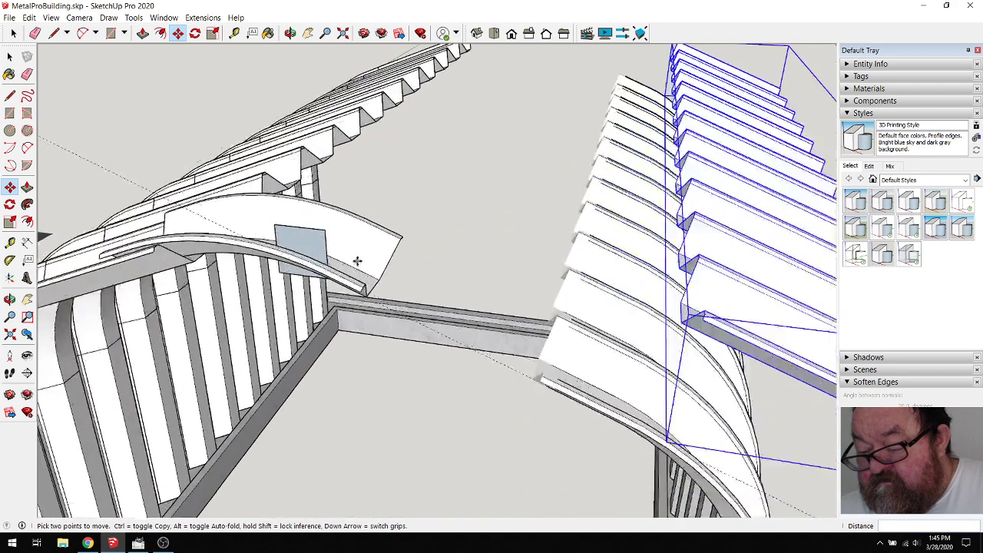
pyautogui.click(15, 34)
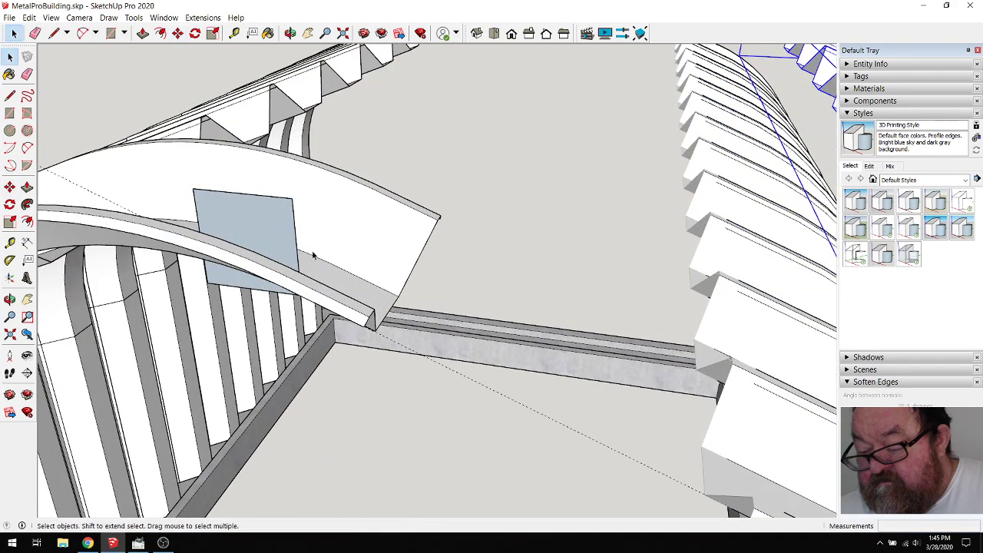
pyautogui.moveTo(335, 275); pyautogui.dragTo(230, 112, button='middle')
pyautogui.click(289, 33)
pyautogui.moveTo(324, 189); pyautogui.dragTo(294, 154)
pyautogui.click(178, 33)
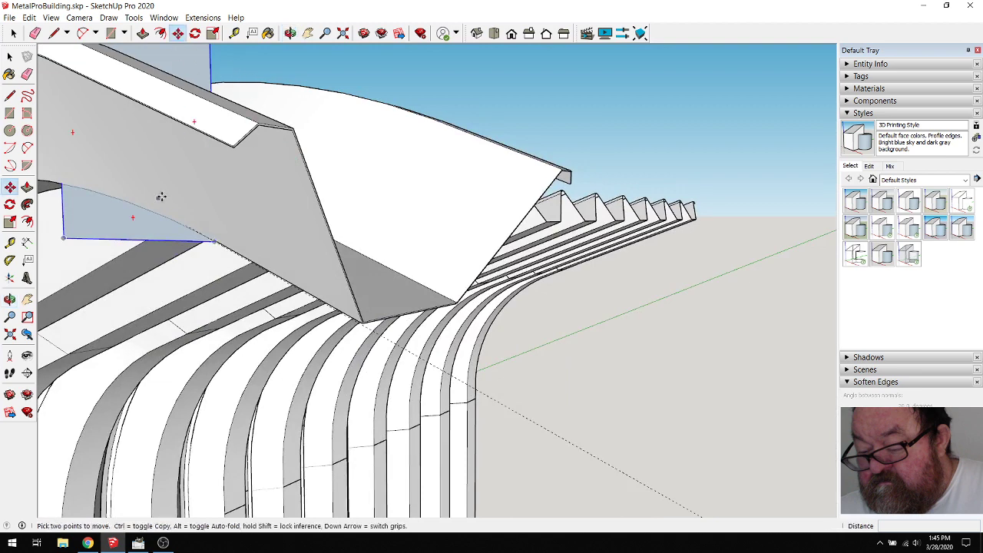
pyautogui.click(154, 228)
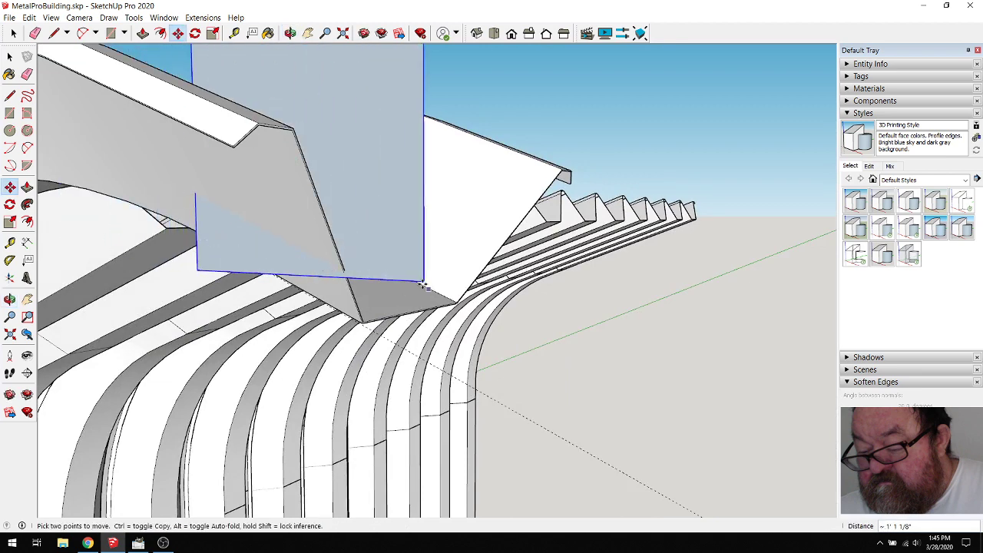
pyautogui.scroll(5, 361, 322)
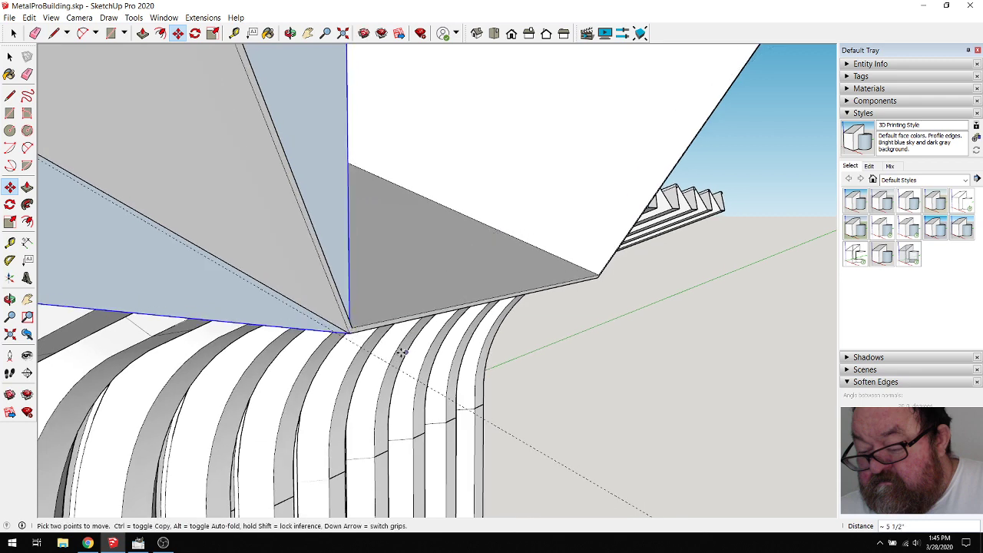
pyautogui.scroll(-5, 351, 326)
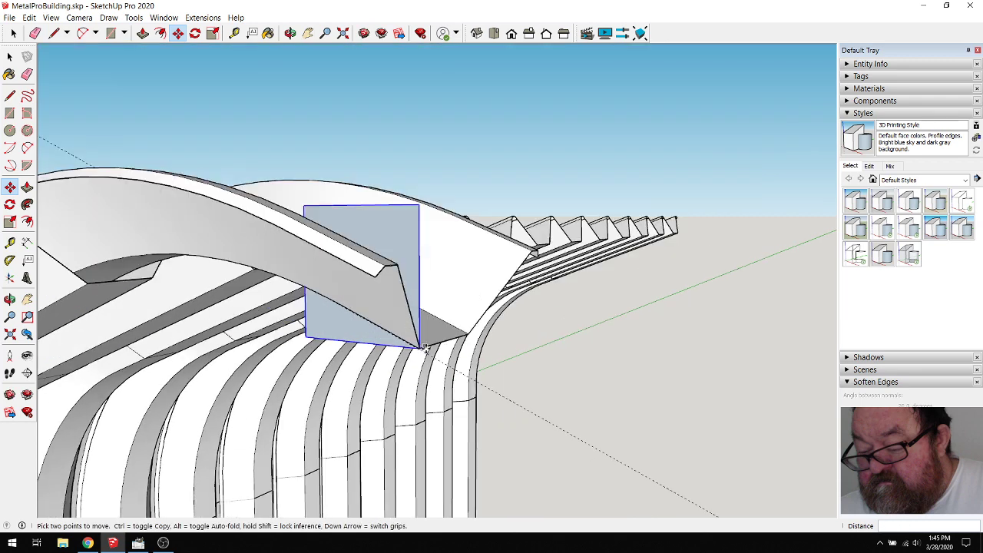
pyautogui.scroll(3, 452, 347)
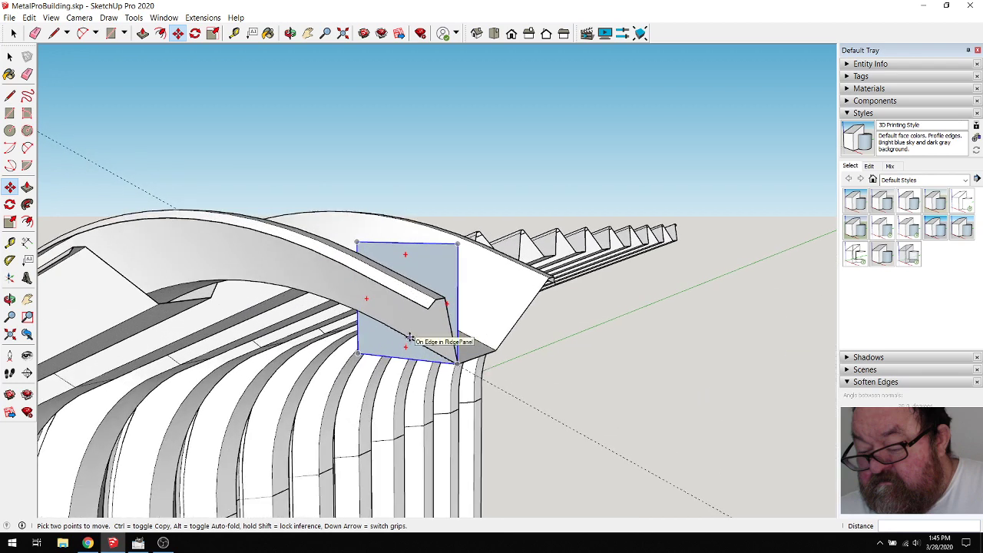
pyautogui.press('e')
pyautogui.press('space')
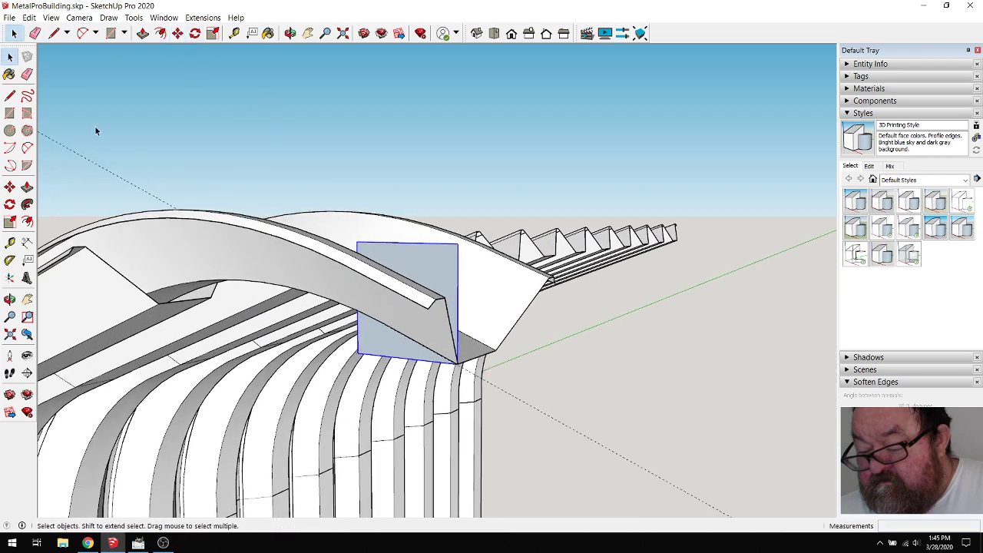
pyautogui.click(192, 233)
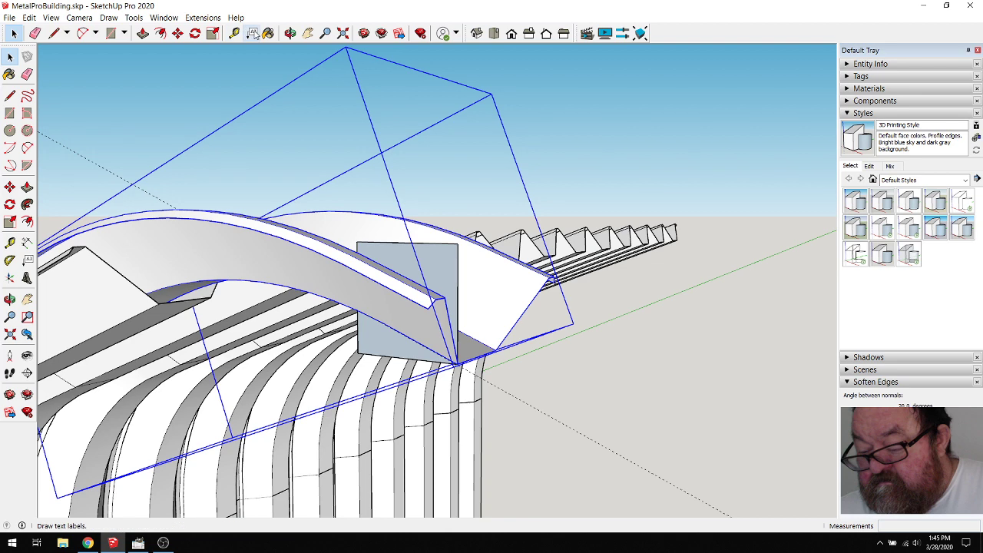
pyautogui.click(195, 33)
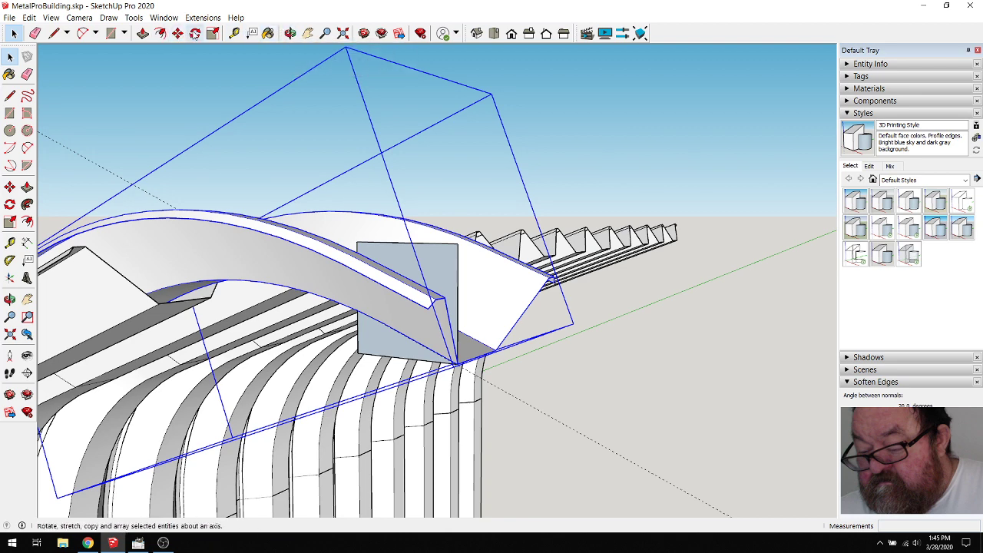
pyautogui.scroll(6, 408, 311)
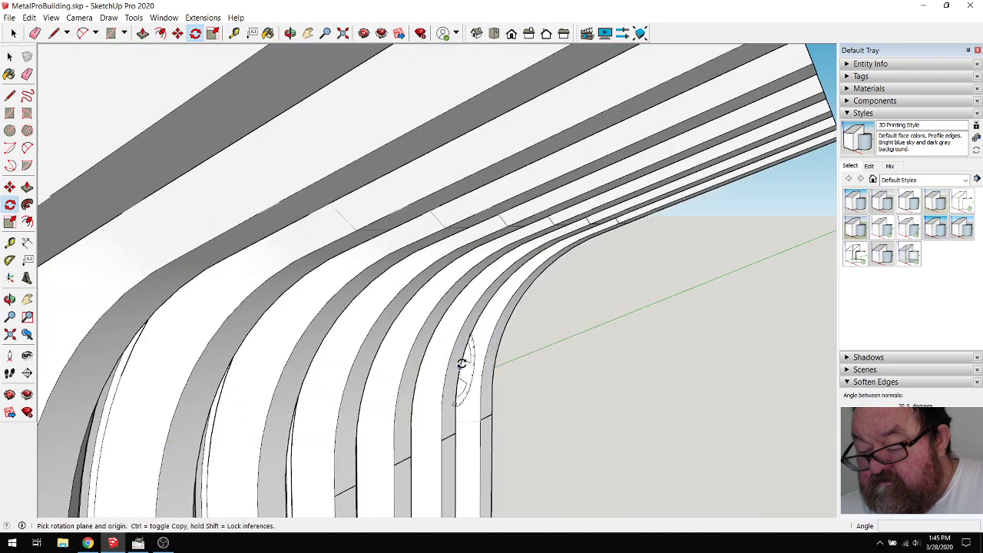
pyautogui.scroll(-2, 461, 361)
pyautogui.scroll(-1, 450, 337)
pyautogui.scroll(1, 439, 325)
pyautogui.scroll(-1, 418, 311)
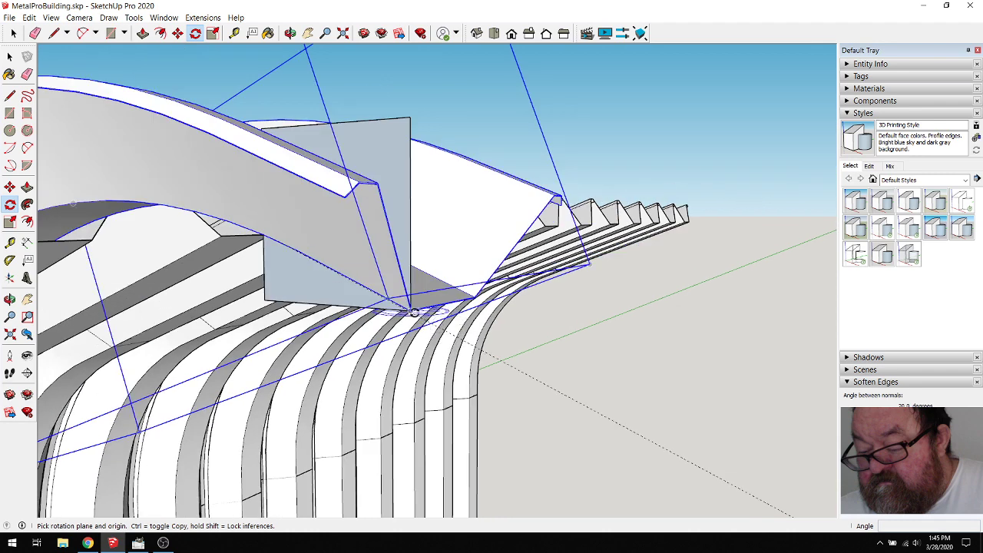
pyautogui.scroll(1, 411, 307)
pyautogui.scroll(3, 409, 308)
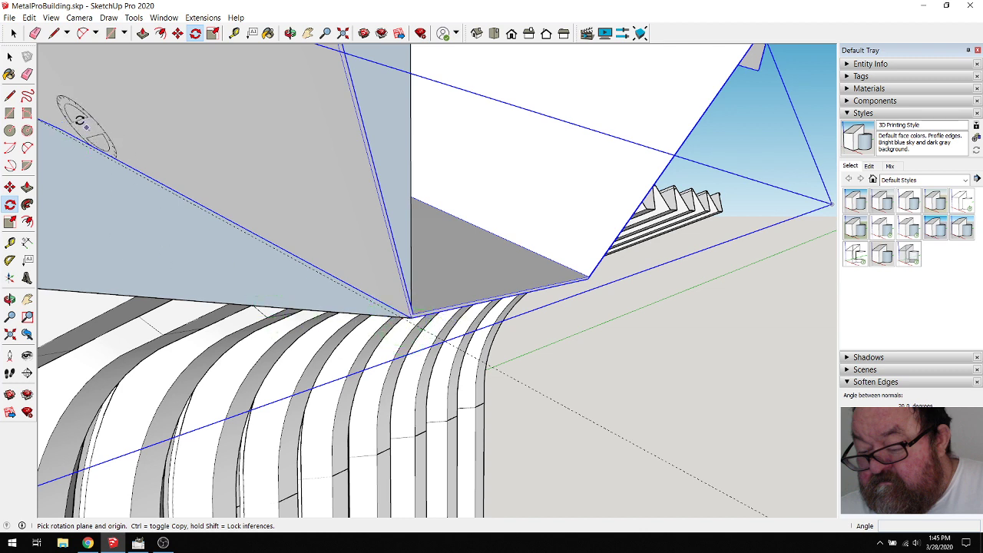
# Move the vertical rectangular face 13/16" outward so its lower corner extends past the ridge panel's bottom corner
pyautogui.click(13, 33)
pyautogui.hotkey('ctrl', 'z')
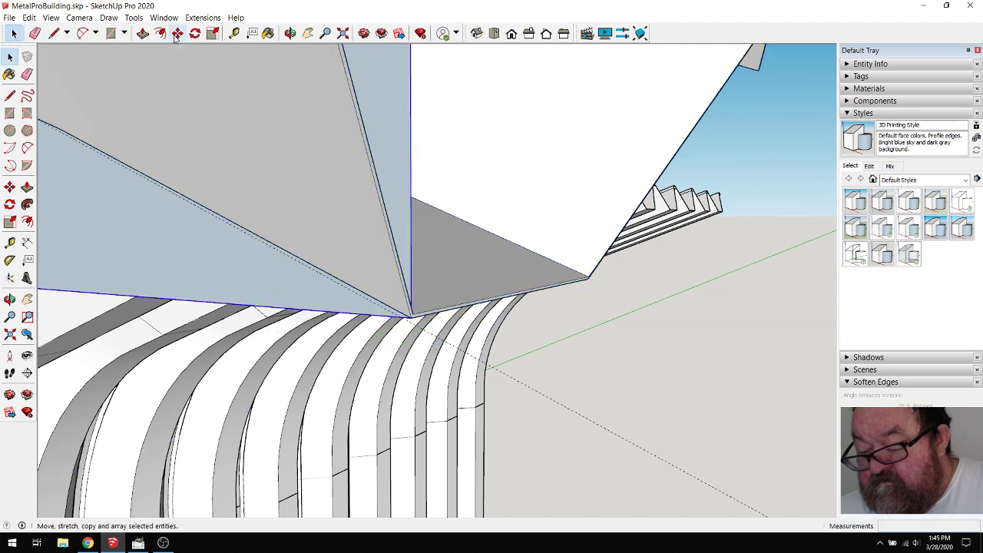
pyautogui.click(178, 33)
pyautogui.click(213, 268)
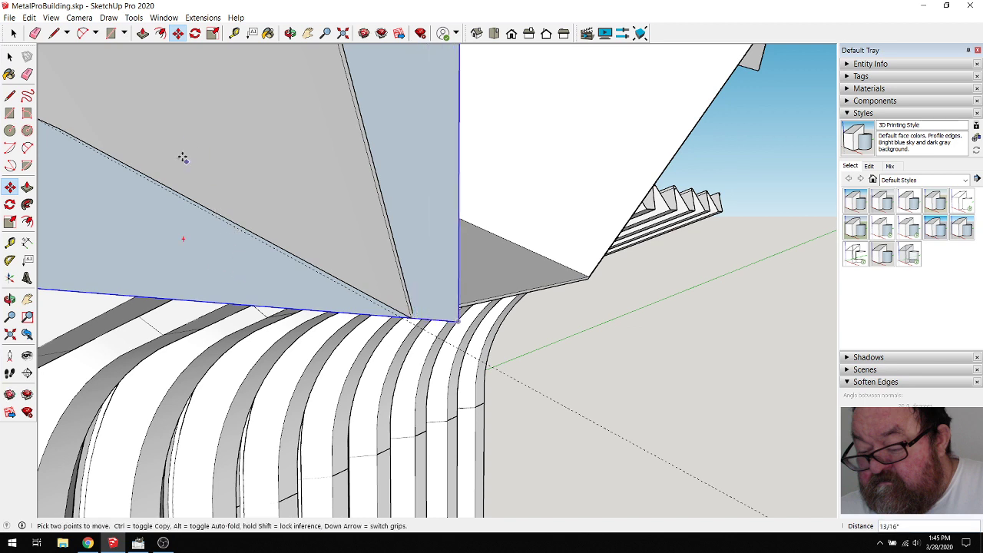
pyautogui.click(196, 37)
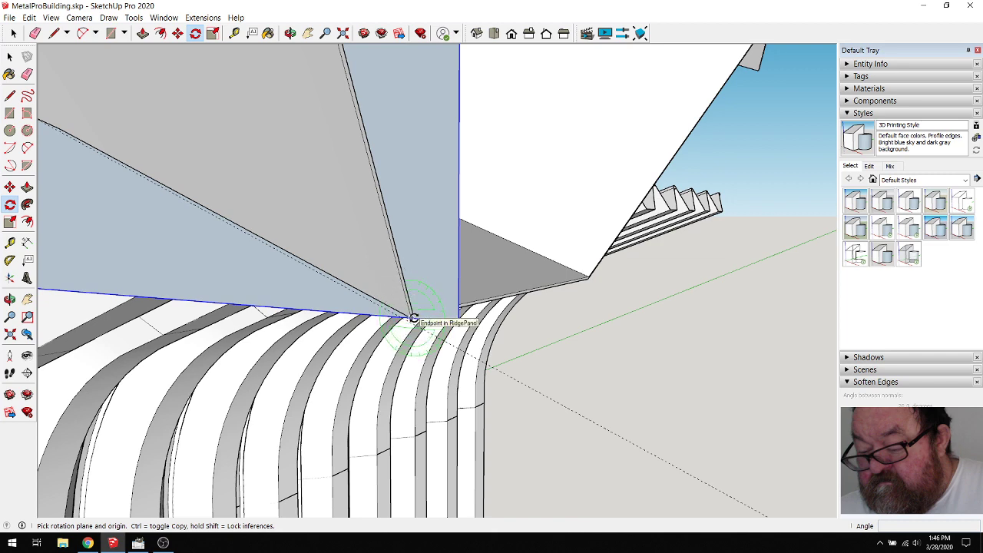
pyautogui.click(413, 317)
pyautogui.click(413, 229)
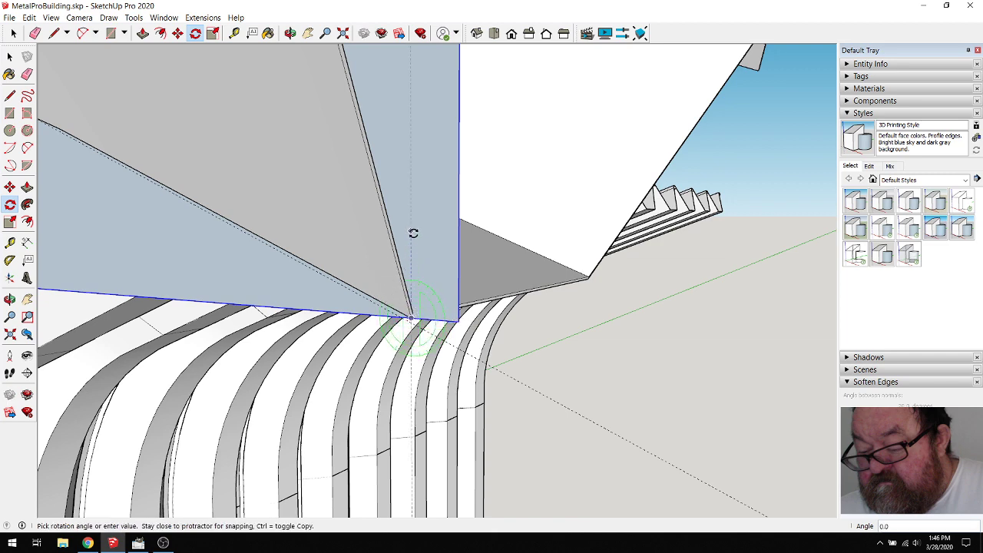
pyautogui.scroll(-5, 413, 230)
pyautogui.scroll(-2, 413, 230)
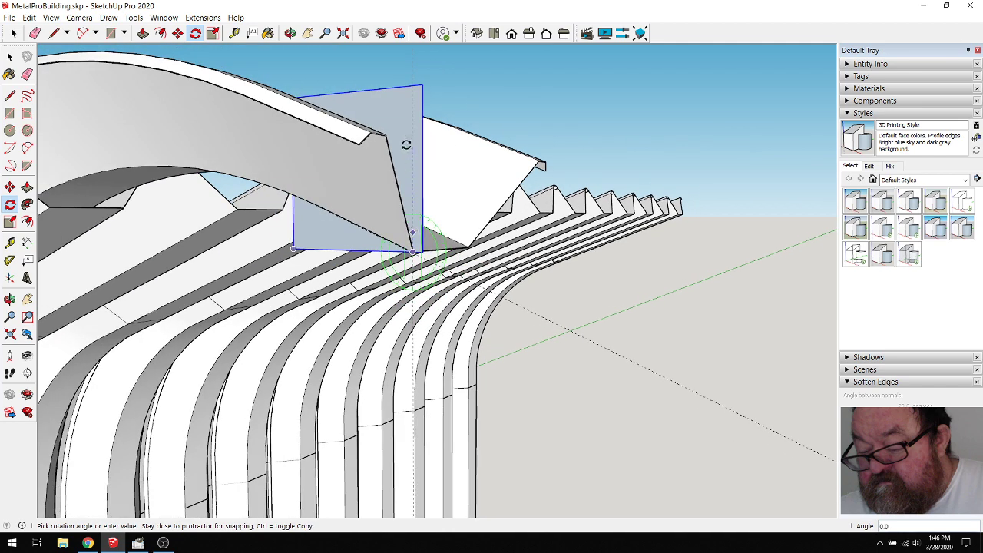
pyautogui.press('Escape')
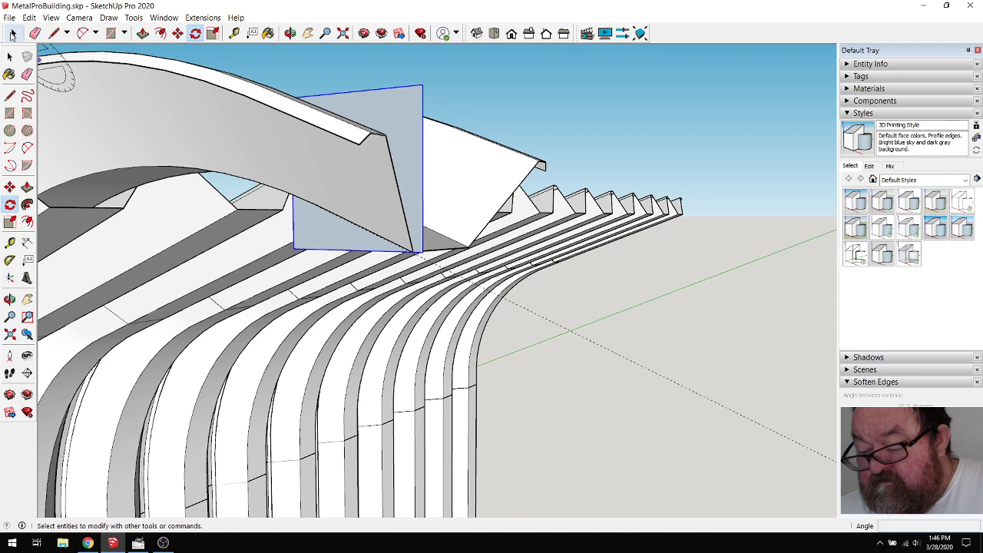
# Try to rotate the ridge panel 2.1° about its bottom corner in the plane of the vertical rectangle, and undo that rotation
pyautogui.click(10, 57)
pyautogui.click(167, 116)
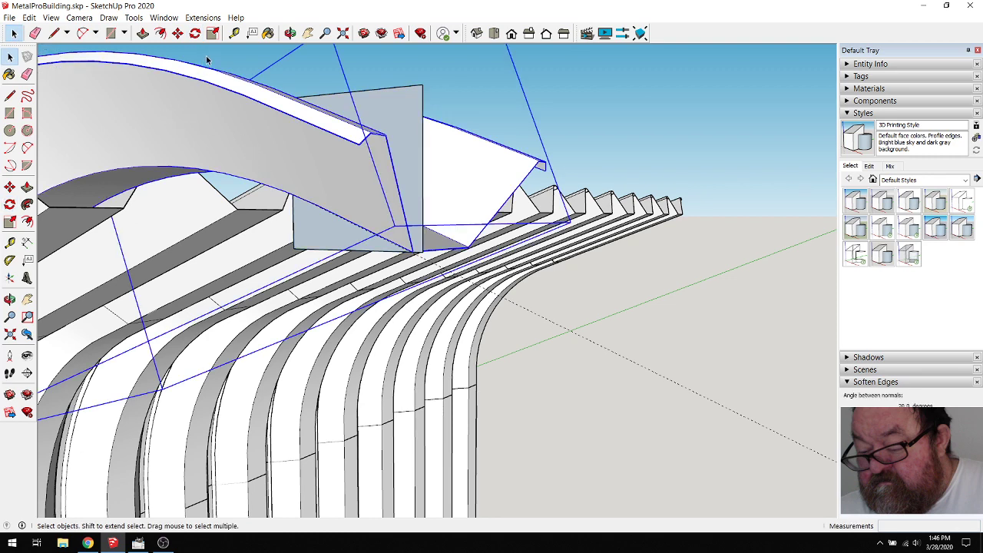
pyautogui.click(195, 33)
pyautogui.scroll(5, 419, 249)
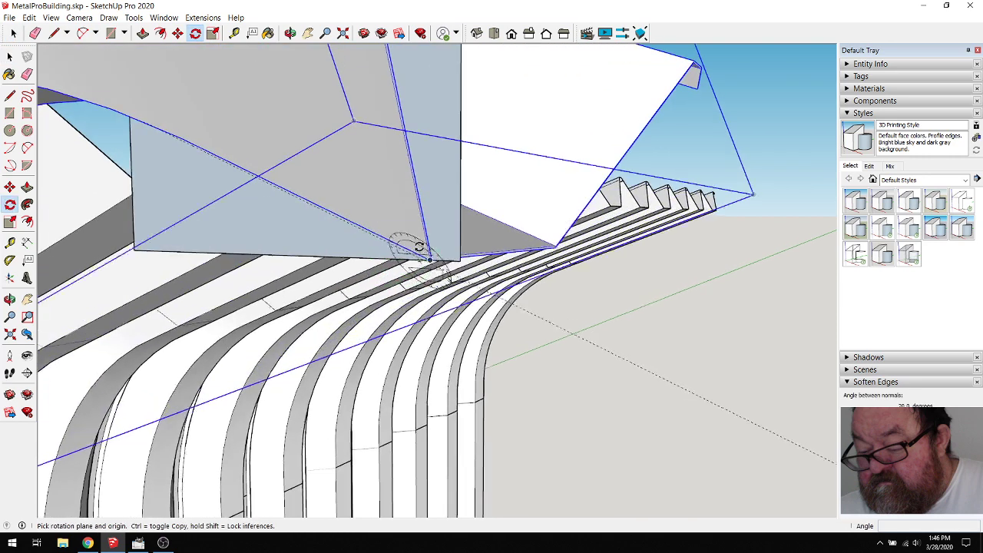
pyautogui.scroll(4, 420, 247)
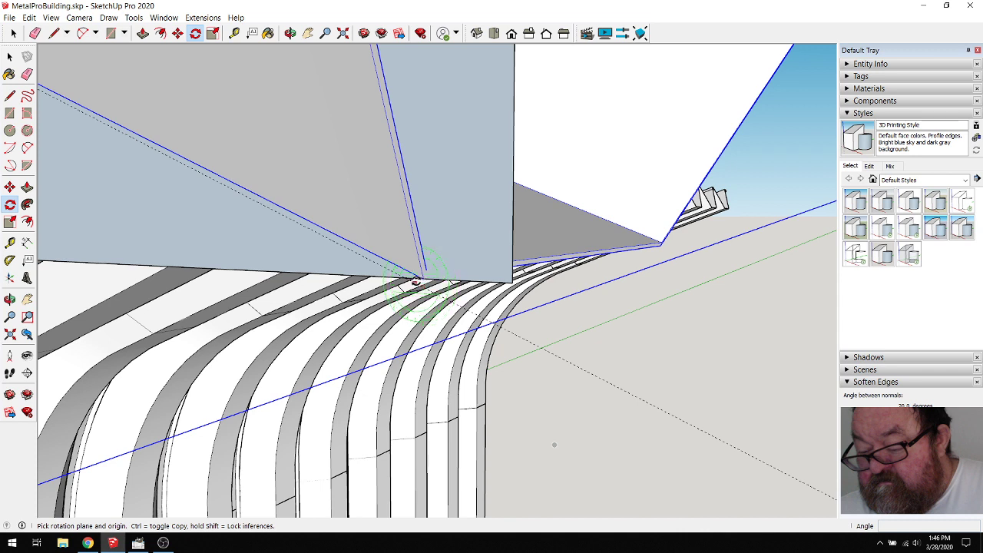
pyautogui.click(423, 279)
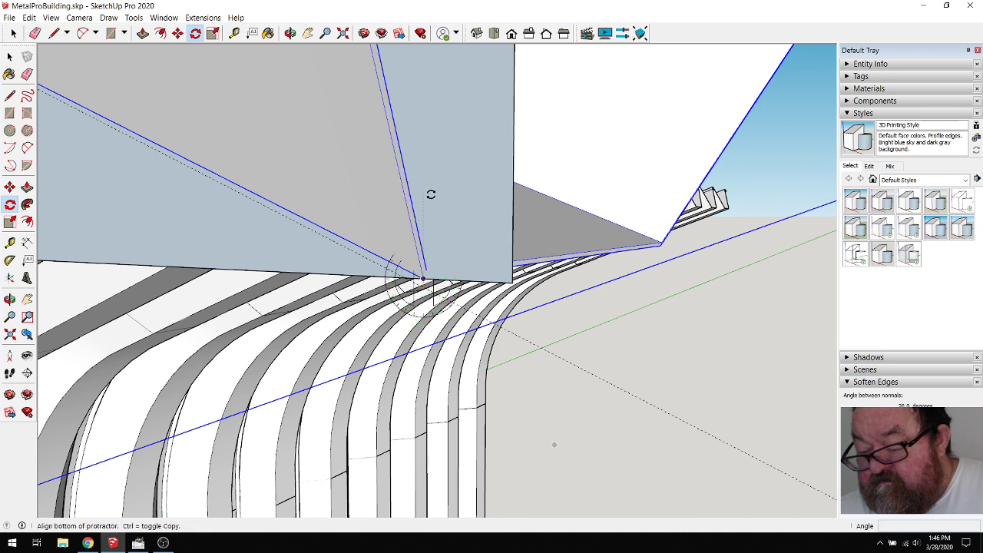
pyautogui.press('Escape')
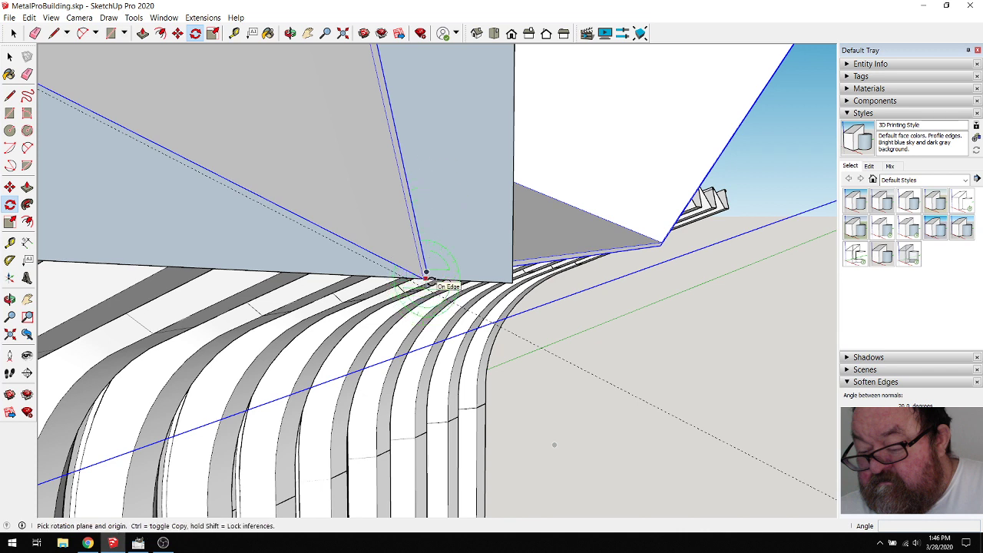
pyautogui.click(426, 276)
pyautogui.click(429, 124)
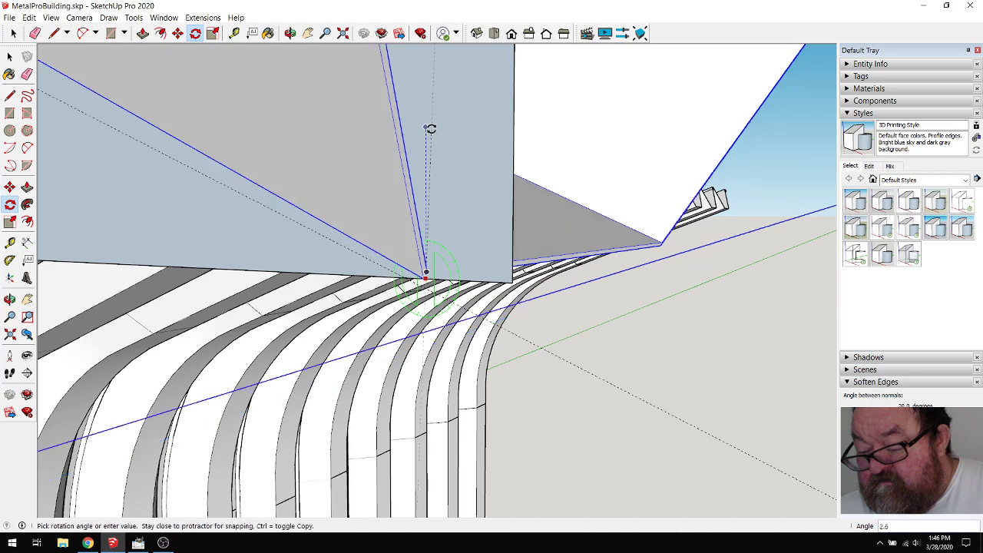
pyautogui.moveTo(430, 127); pyautogui.dragTo(448, 137, button='middle')
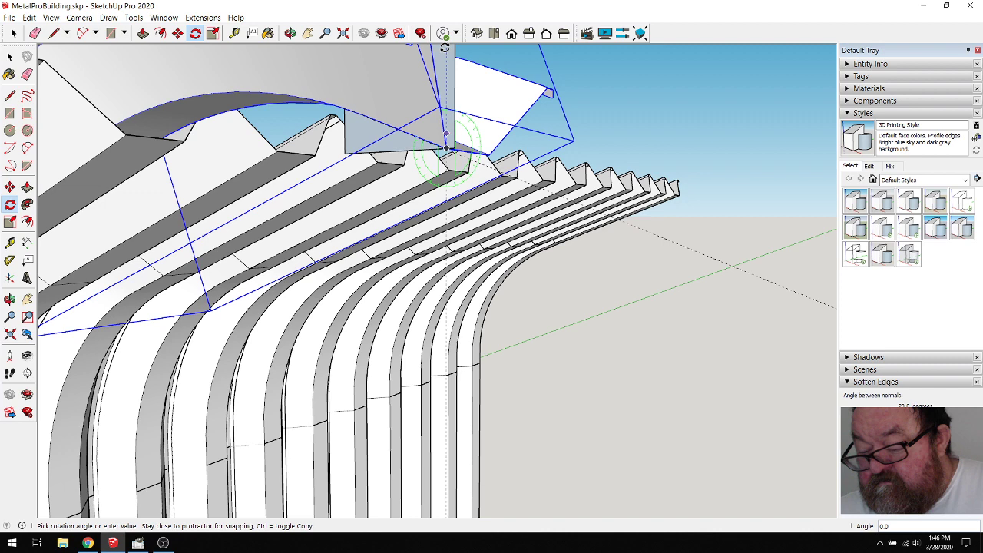
pyautogui.click(445, 50)
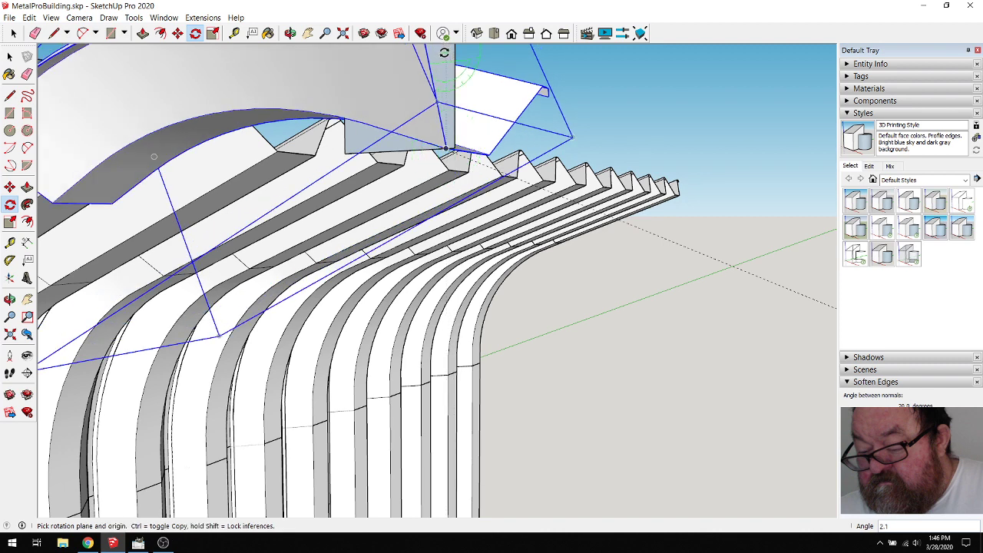
pyautogui.hotkey('ctrl', 'z')
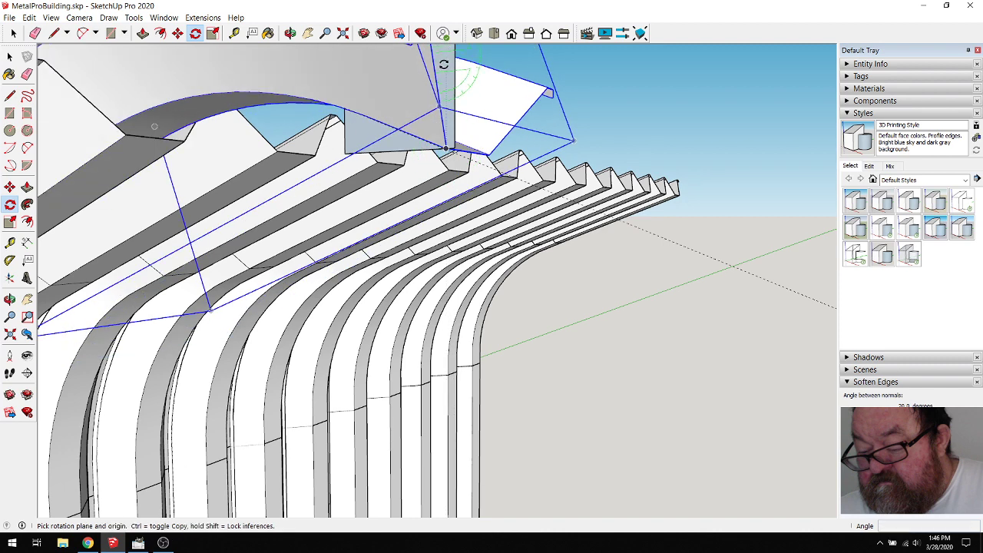
# Rotate the ridge panel about 2.1° around its bottom corner at the vertical rectangle, using the vertical direction as the starting reference
pyautogui.scroll(5, 447, 74)
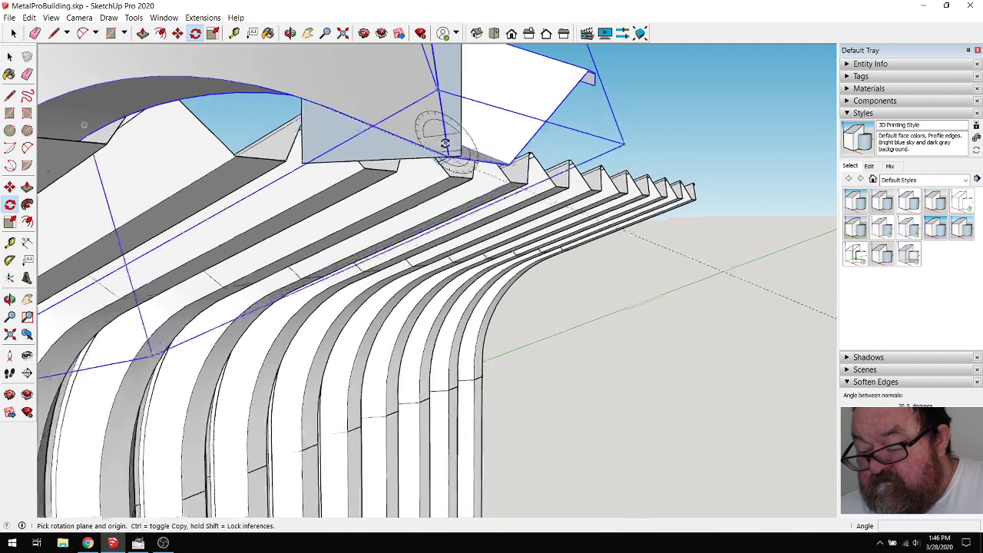
pyautogui.moveTo(450, 163); pyautogui.dragTo(453, 189, button='middle')
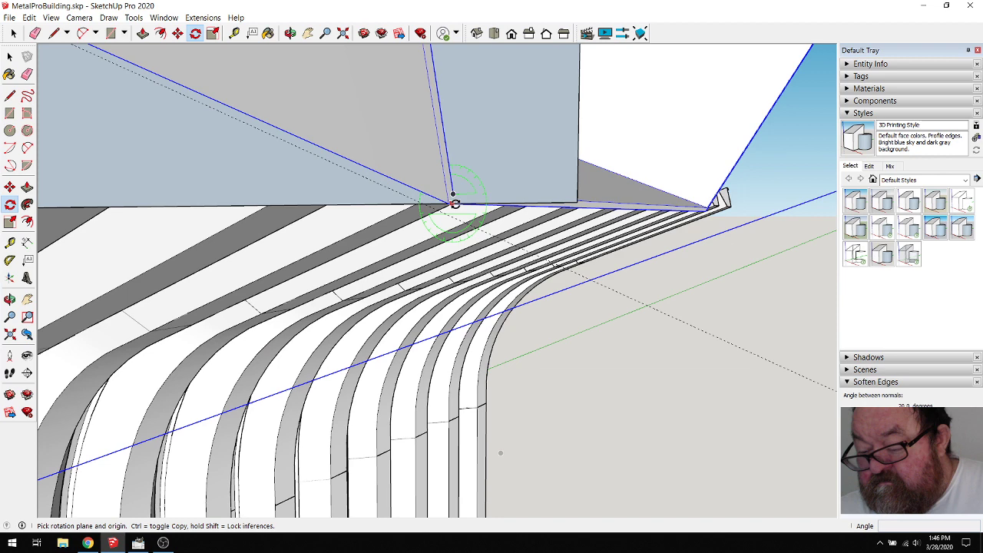
pyautogui.scroll(-6, 455, 203)
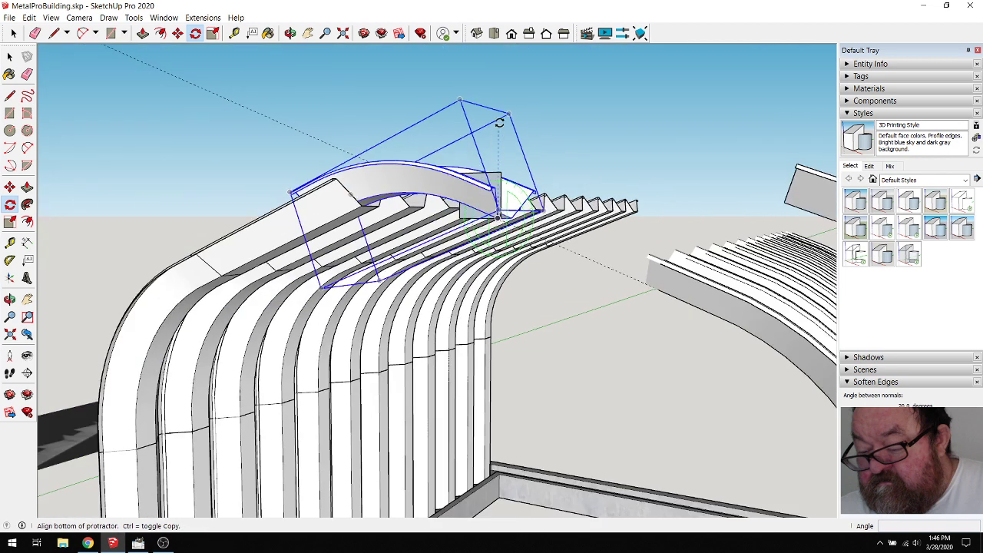
pyautogui.click(501, 76)
pyautogui.scroll(5, 500, 84)
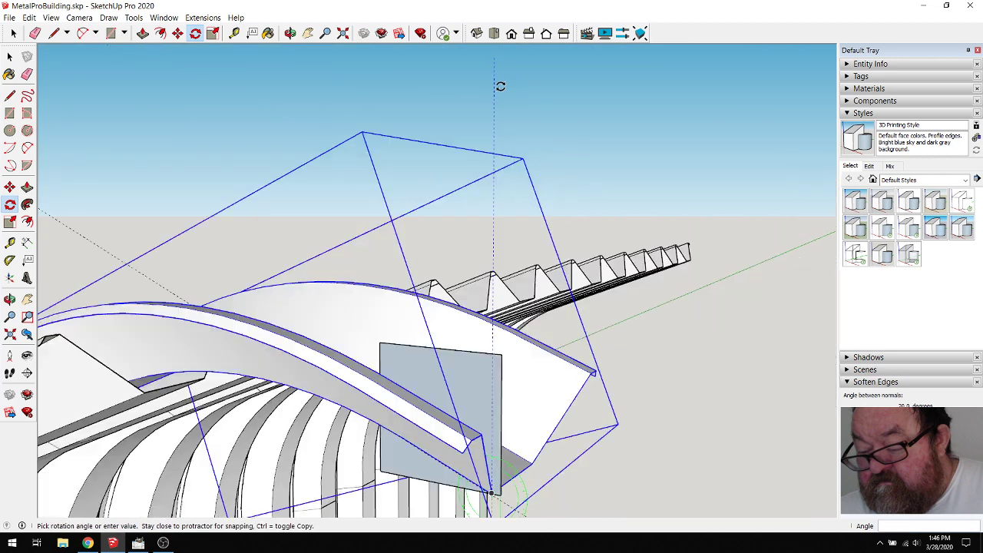
pyautogui.scroll(-5, 497, 92)
pyautogui.scroll(4, 499, 112)
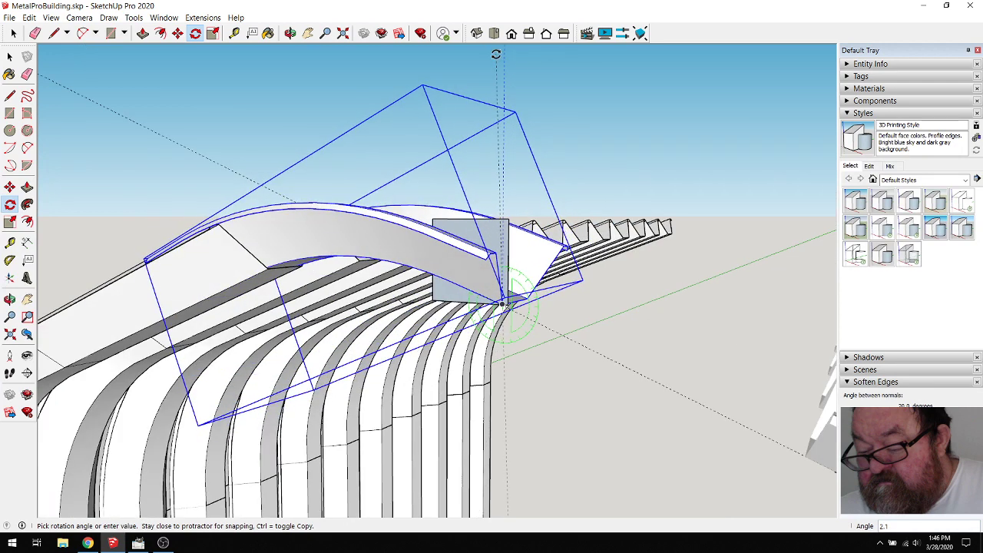
pyautogui.click(501, 304)
# Examine how the ridge panel's far end meets the straight roof panel after the rotation
pyautogui.scroll(6, 265, 261)
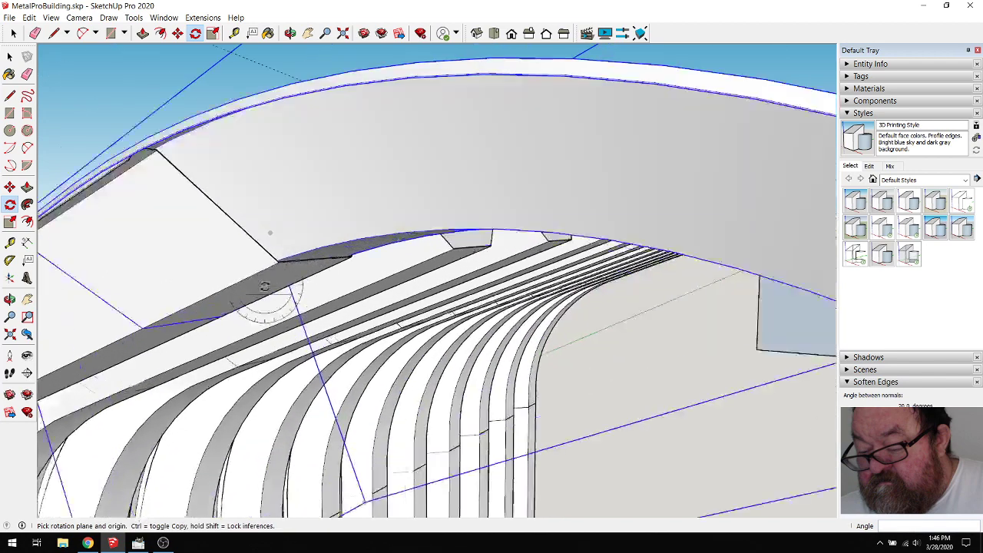
pyautogui.scroll(4, 267, 261)
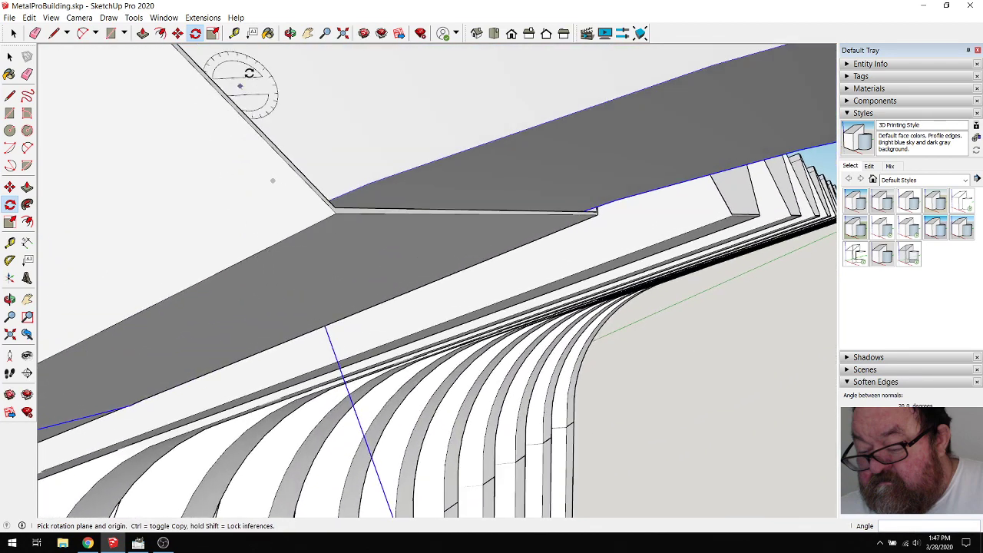
pyautogui.click(290, 33)
pyautogui.moveTo(307, 100); pyautogui.dragTo(305, 190)
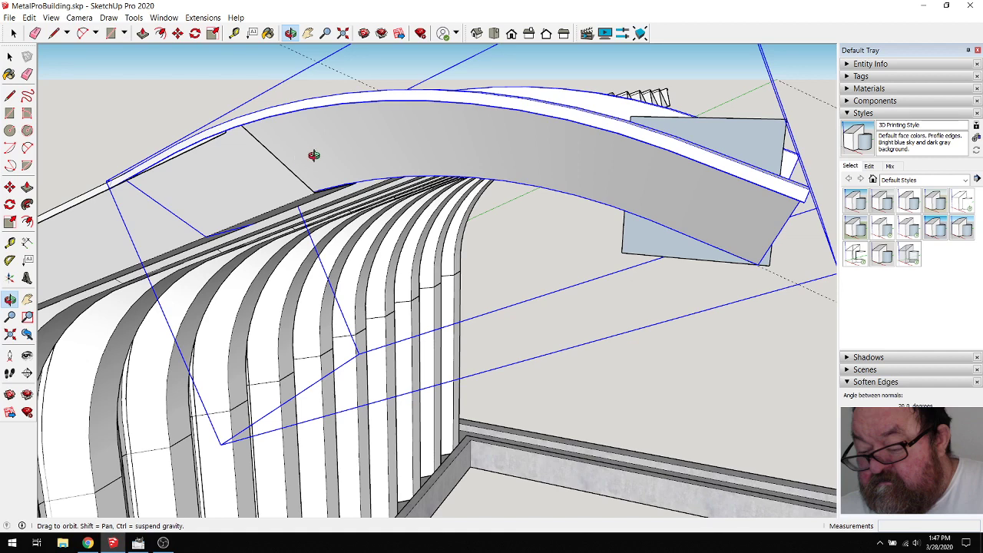
pyautogui.moveTo(314, 155); pyautogui.dragTo(315, 156)
pyautogui.press('q')
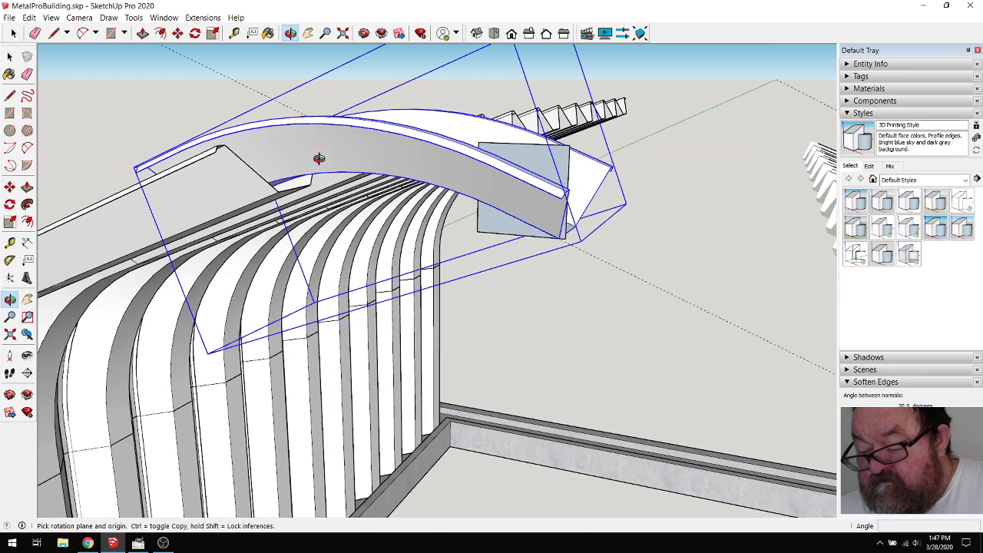
# Switch to YouTube Studio to check the live chat and return to the SketchUp model
pyautogui.click(88, 543)
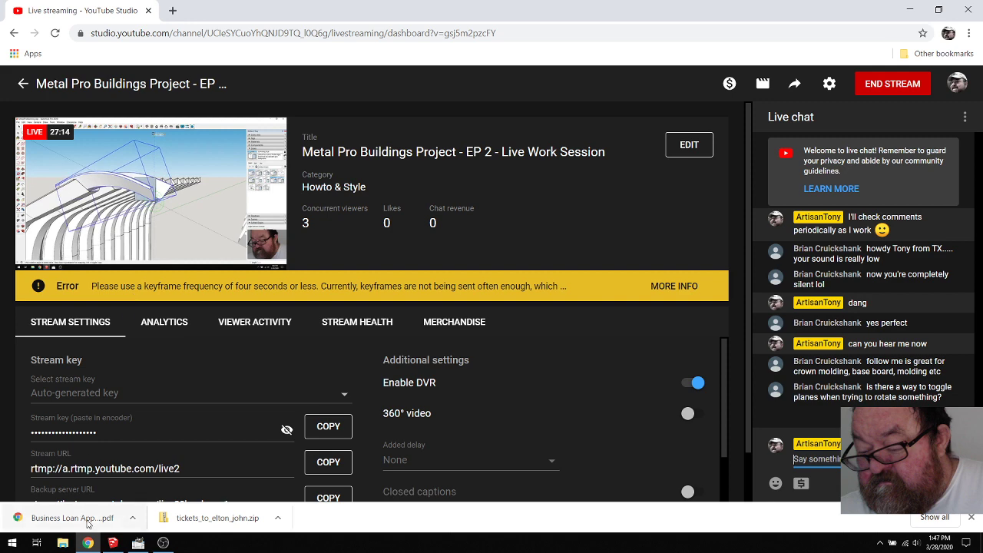
pyautogui.click(109, 543)
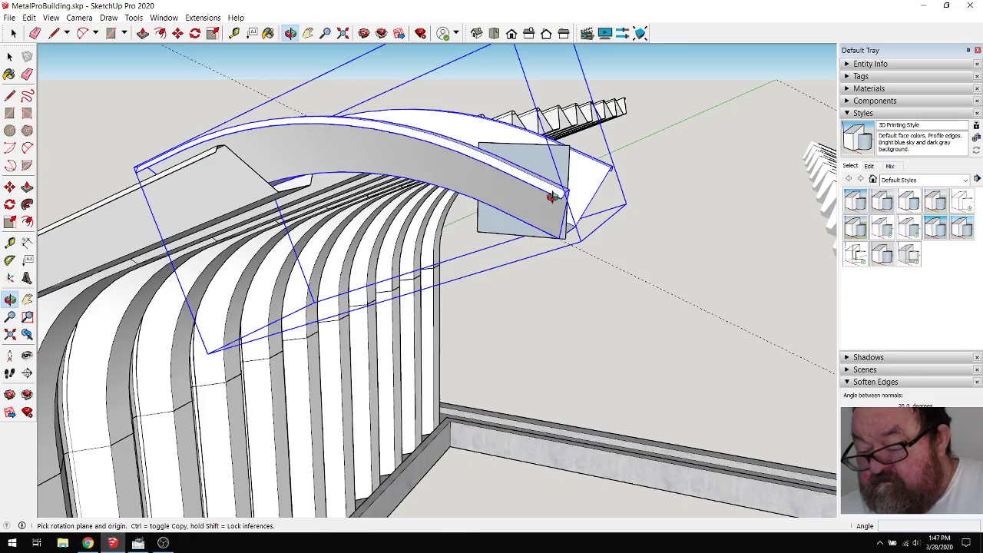
# Examine the ridge panel's bottom corner closely where it meets the vertical rectangle and the roof panels
pyautogui.scroll(6, 551, 199)
pyautogui.moveTo(586, 225)
pyautogui.mouseDown(button='middle')
pyautogui.moveTo(305, 148)
pyautogui.moveTo(344, 211)
pyautogui.moveTo(456, 246)
pyautogui.moveTo(406, 161)
pyautogui.moveTo(535, 280)
pyautogui.mouseUp(button='middle')
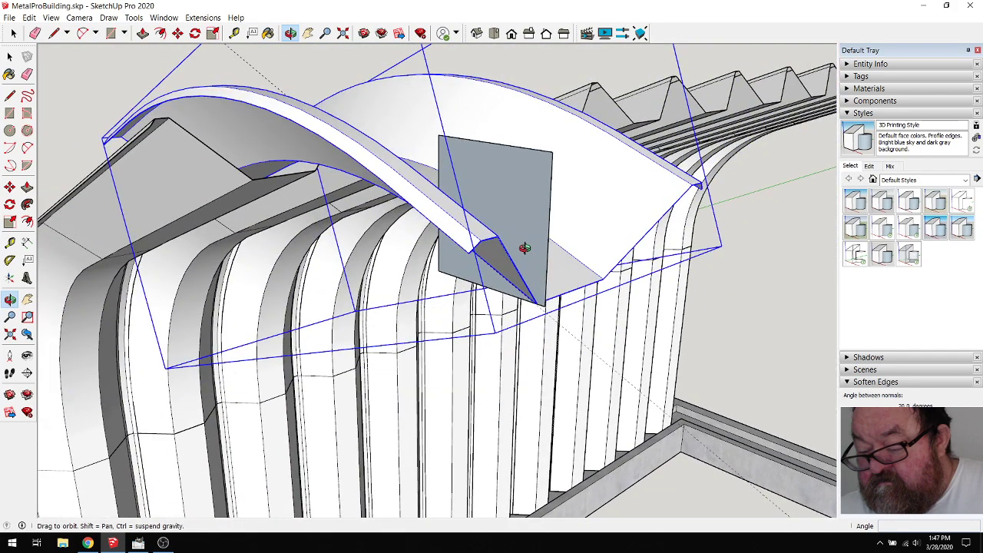
pyautogui.scroll(6, 524, 247)
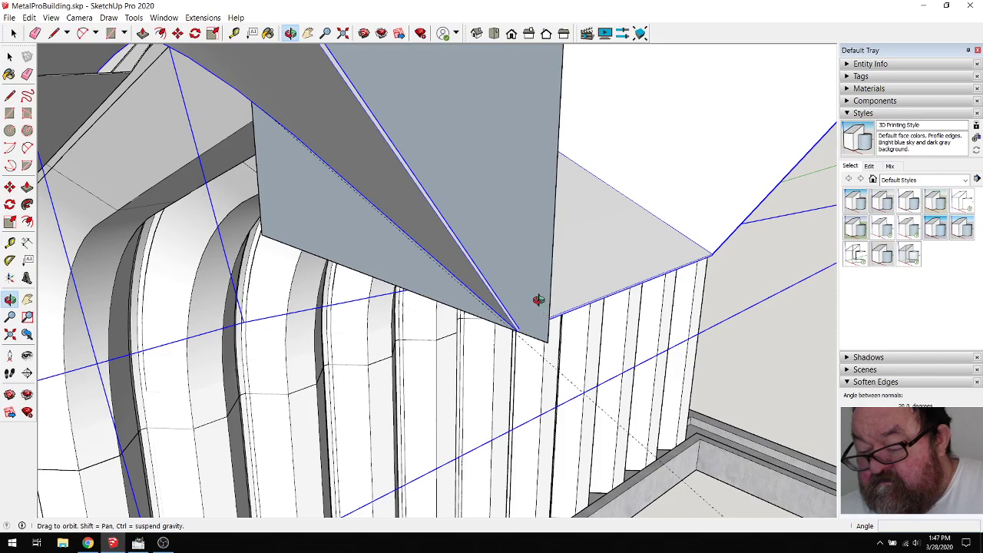
pyautogui.moveTo(539, 300)
pyautogui.mouseDown(button='middle')
pyautogui.moveTo(545, 222)
pyautogui.moveTo(527, 243)
pyautogui.moveTo(426, 204)
pyautogui.moveTo(278, 199)
pyautogui.moveTo(565, 189)
pyautogui.mouseUp(button='middle')
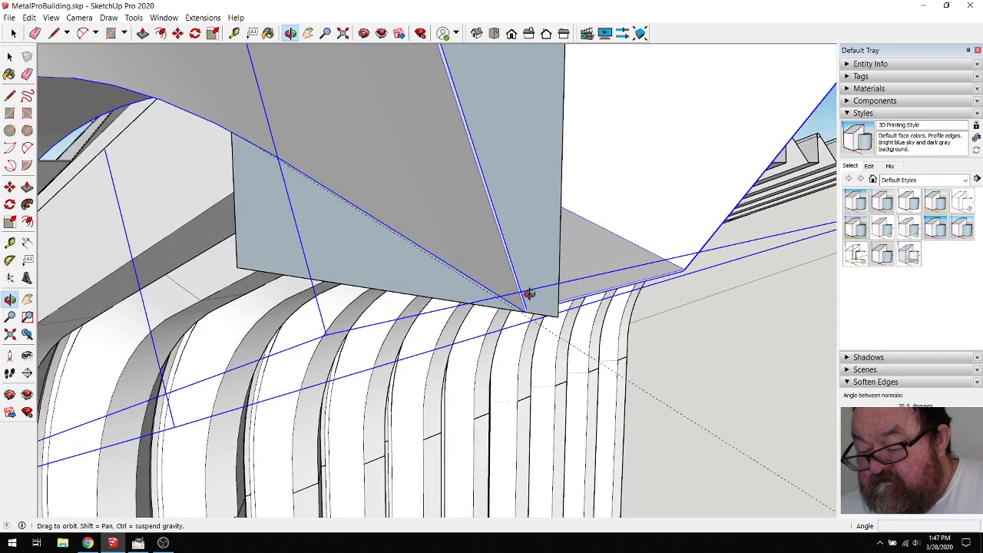
# Inspect the ridge panel's near curved end and the gap between its lower edge, the vertical rectangle and the roof panels
pyautogui.scroll(4, 529, 294)
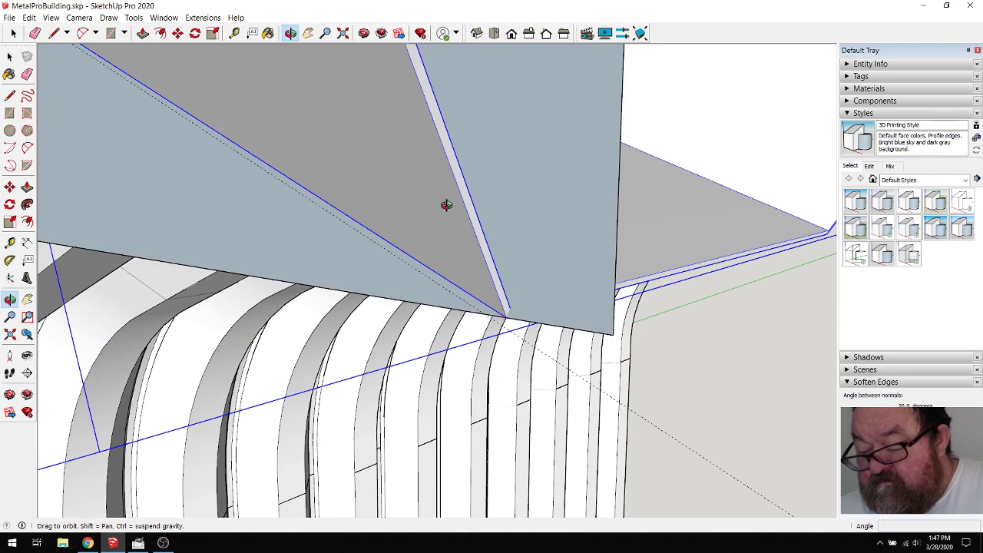
pyautogui.moveTo(446, 205)
pyautogui.mouseDown(button='middle')
pyautogui.moveTo(509, 245)
pyautogui.moveTo(315, 131)
pyautogui.moveTo(370, 189)
pyautogui.moveTo(332, 185)
pyautogui.moveTo(544, 276)
pyautogui.moveTo(581, 311)
pyautogui.moveTo(627, 330)
pyautogui.mouseUp(button='middle')
pyautogui.scroll(-4, 606, 331)
pyautogui.scroll(4, 570, 309)
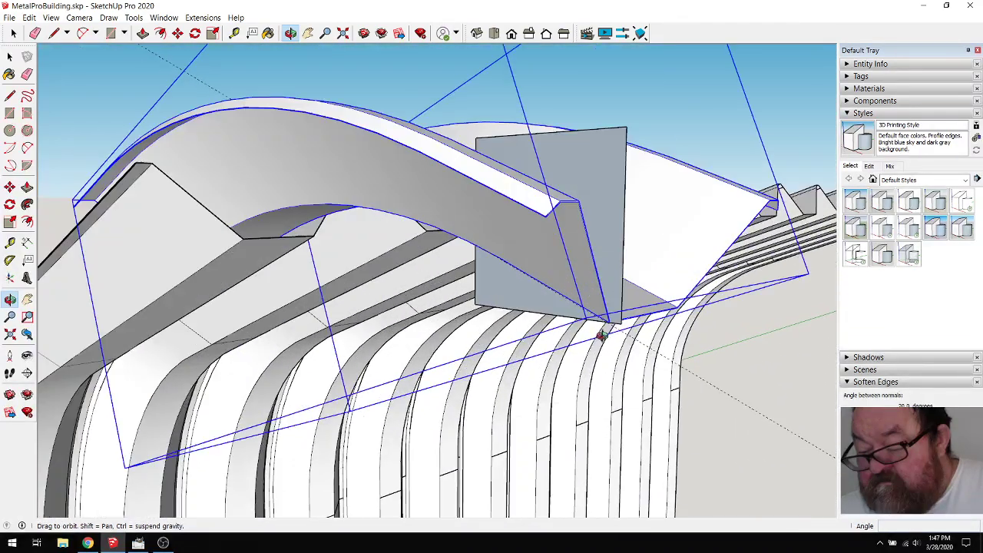
pyautogui.scroll(-2, 609, 311)
pyautogui.scroll(2, 564, 287)
pyautogui.scroll(2, 570, 248)
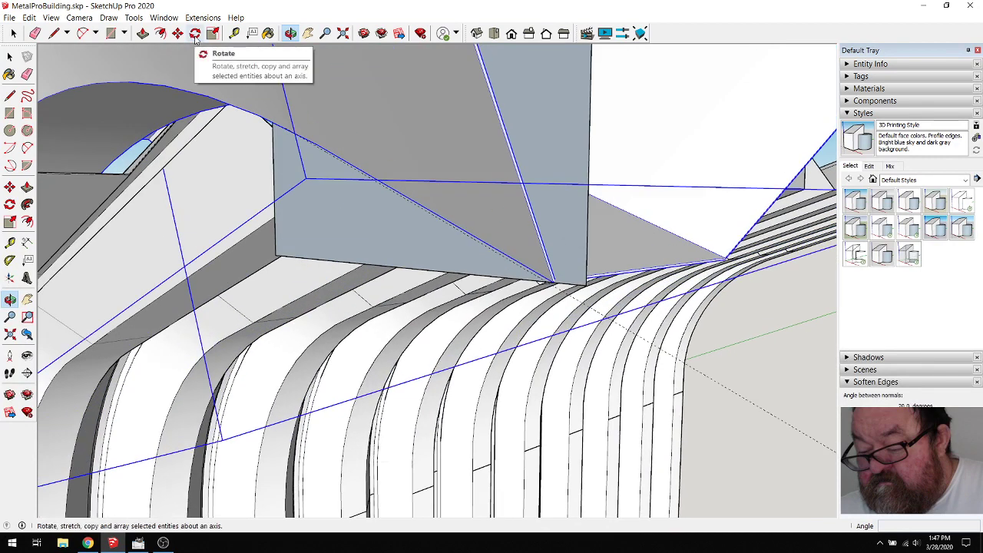
pyautogui.moveTo(399, 154); pyautogui.dragTo(444, 187)
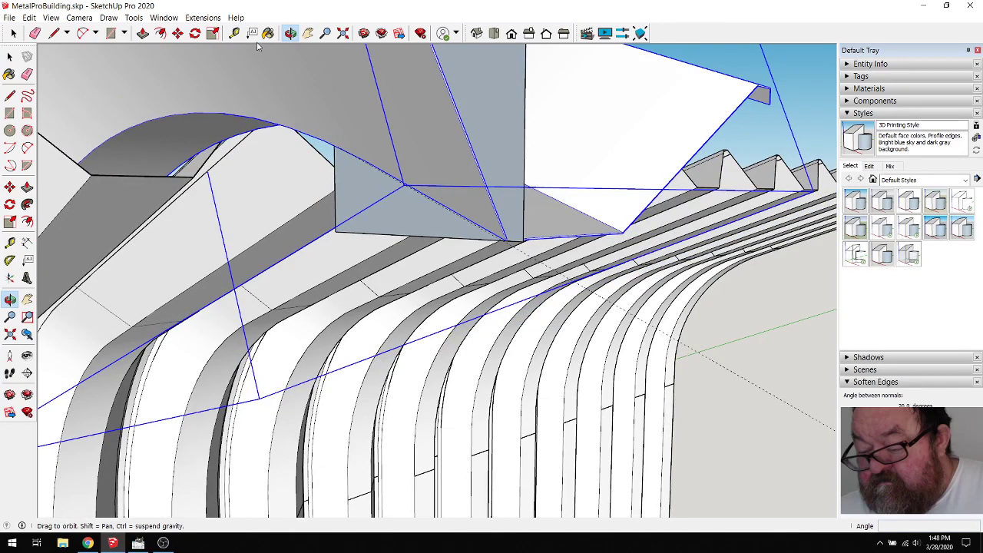
# Begin another rotation of the ridge panel, with its bottom corner at the vertical rectangle as the pivot
pyautogui.click(195, 33)
pyautogui.scroll(2, 491, 215)
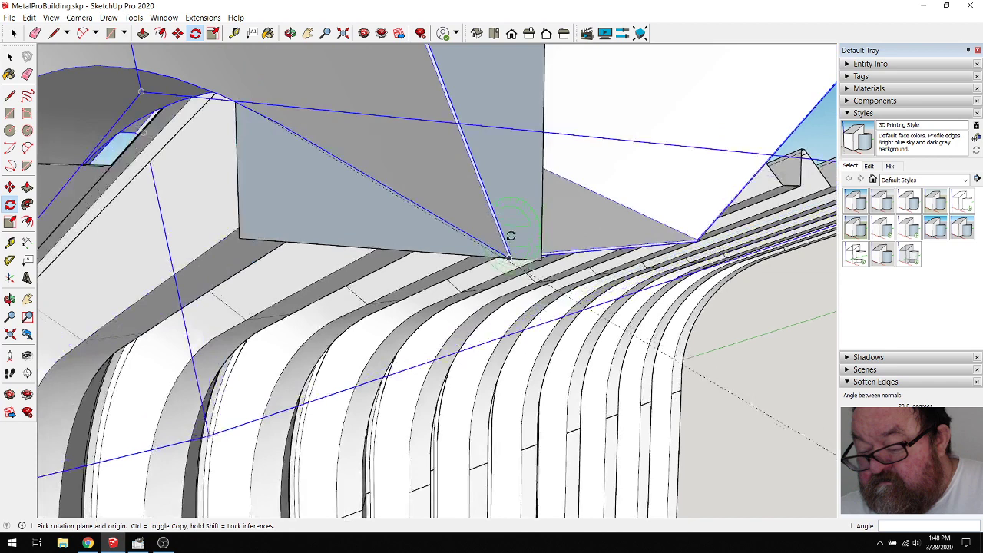
pyautogui.scroll(3, 510, 235)
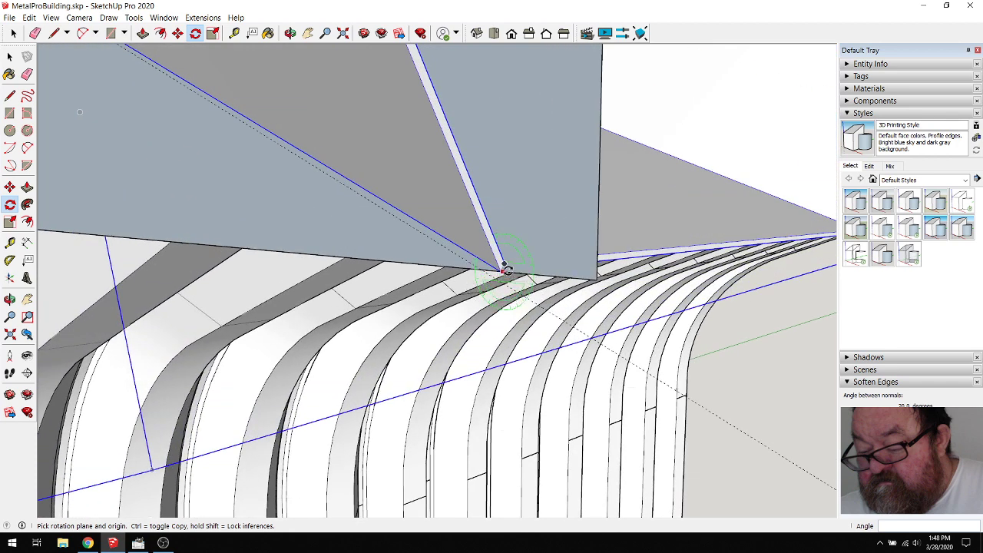
pyautogui.click(507, 270)
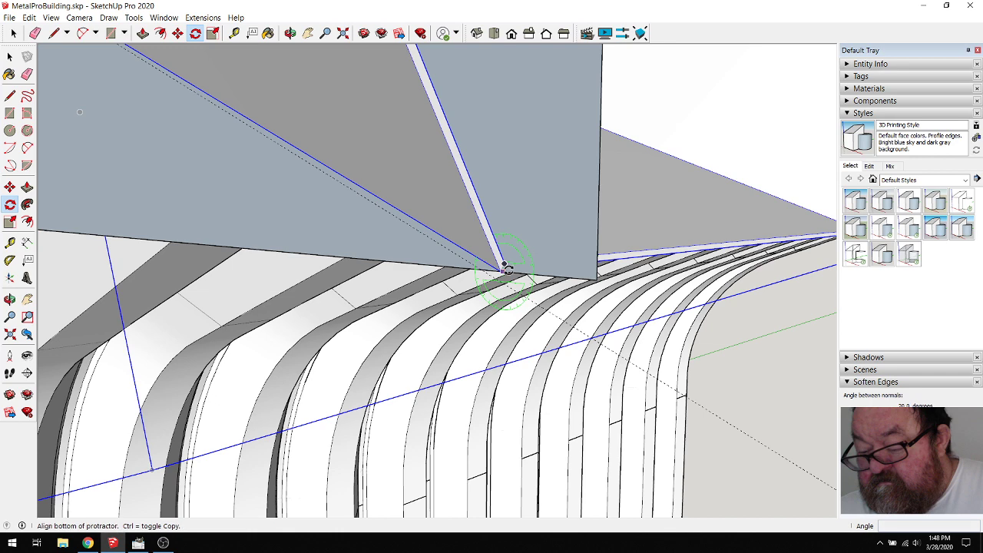
pyautogui.click(501, 102)
pyautogui.moveTo(512, 105)
pyautogui.mouseDown(button='middle')
pyautogui.moveTo(537, 125)
pyautogui.moveTo(195, 136)
pyautogui.moveTo(588, 134)
pyautogui.moveTo(532, 128)
pyautogui.moveTo(493, 109)
pyautogui.moveTo(566, 99)
pyautogui.moveTo(526, 121)
pyautogui.moveTo(528, 105)
pyautogui.moveTo(499, 92)
pyautogui.mouseUp(button='middle')
pyautogui.scroll(-5, 528, 105)
pyautogui.scroll(5, 367, 84)
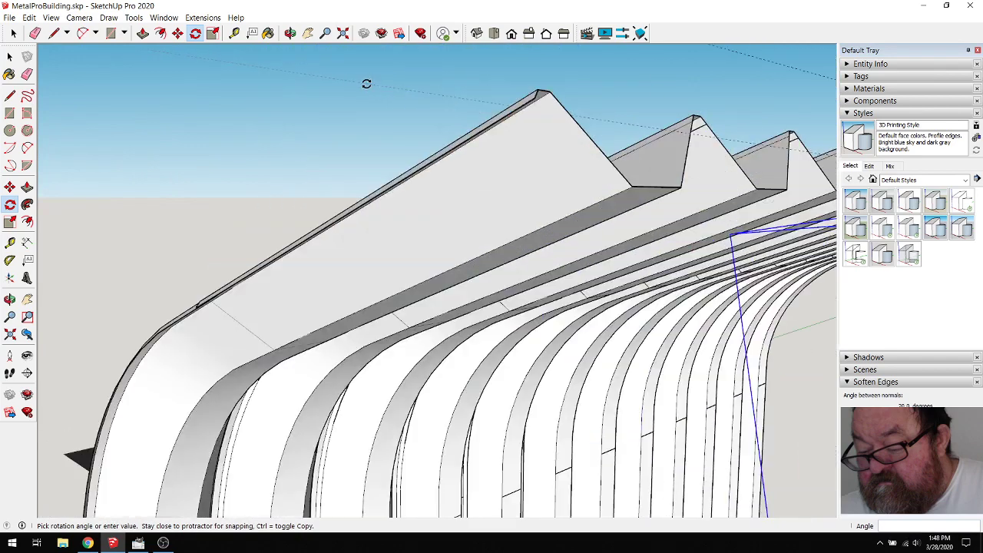
pyautogui.scroll(3, 366, 84)
pyautogui.scroll(-5, 423, 101)
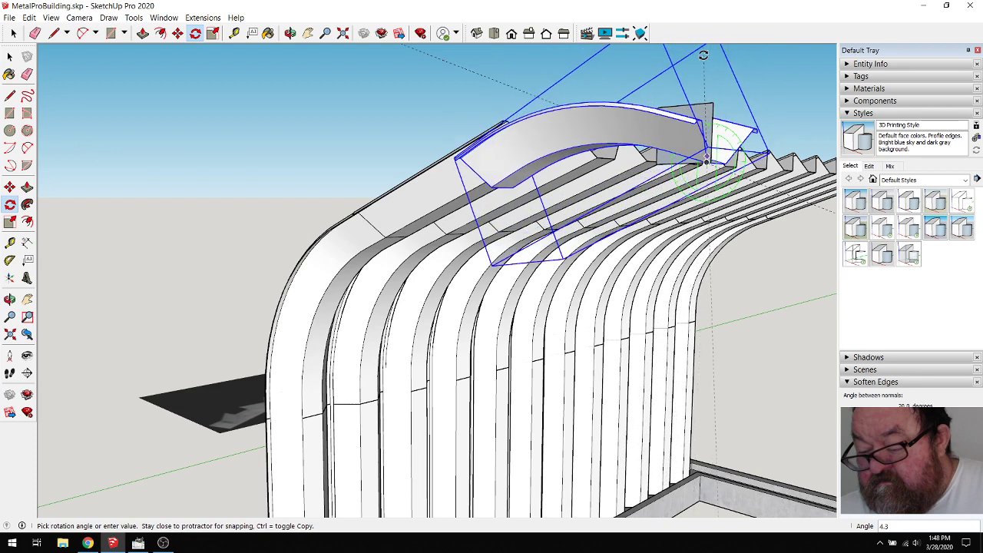
pyautogui.scroll(2, 698, 73)
pyautogui.scroll(-3, 699, 73)
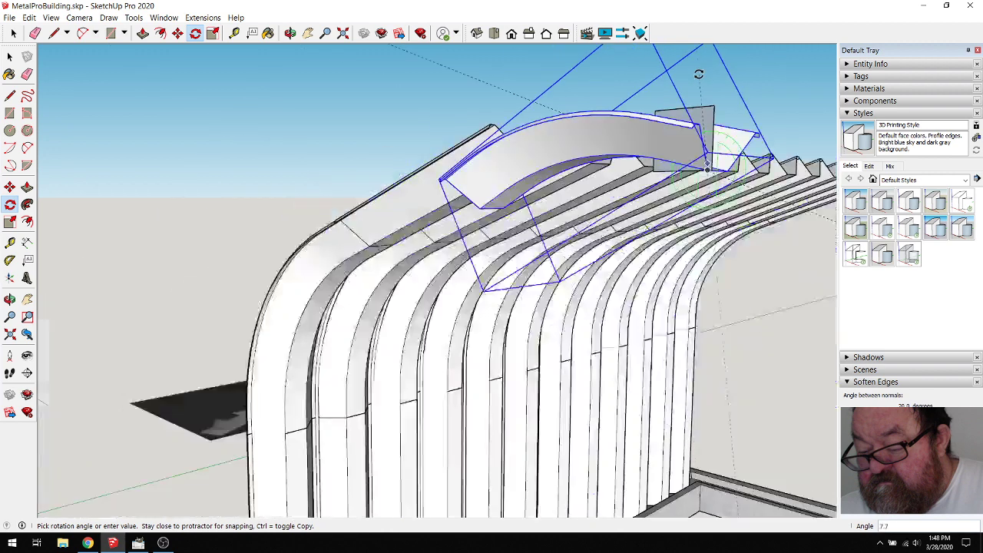
pyautogui.scroll(5, 699, 73)
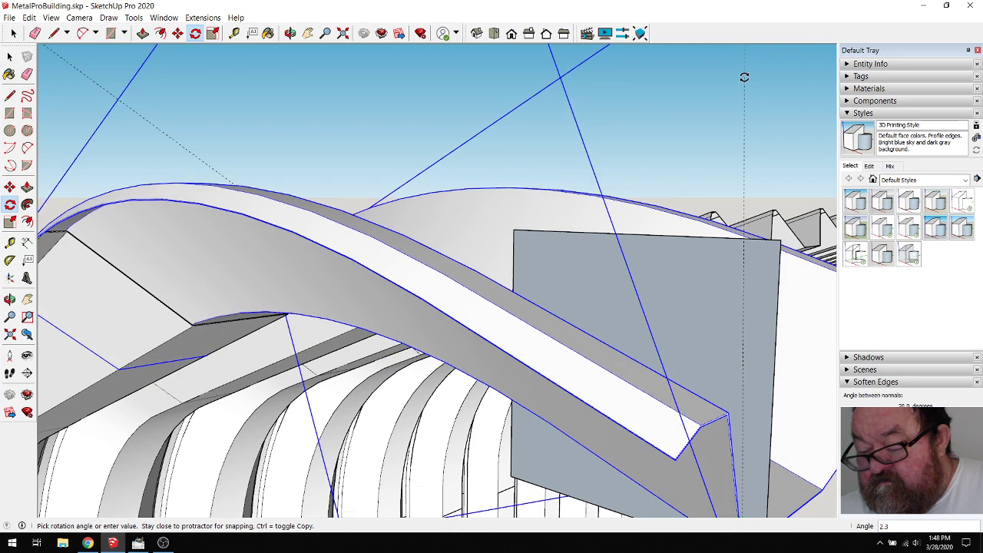
pyautogui.press('Escape')
# Rotate the curved ridge panel about 2.5 degrees around its lower end at the reference rectangle, so its opposite end meets the roof panel's corner
pyautogui.scroll(3, 207, 315)
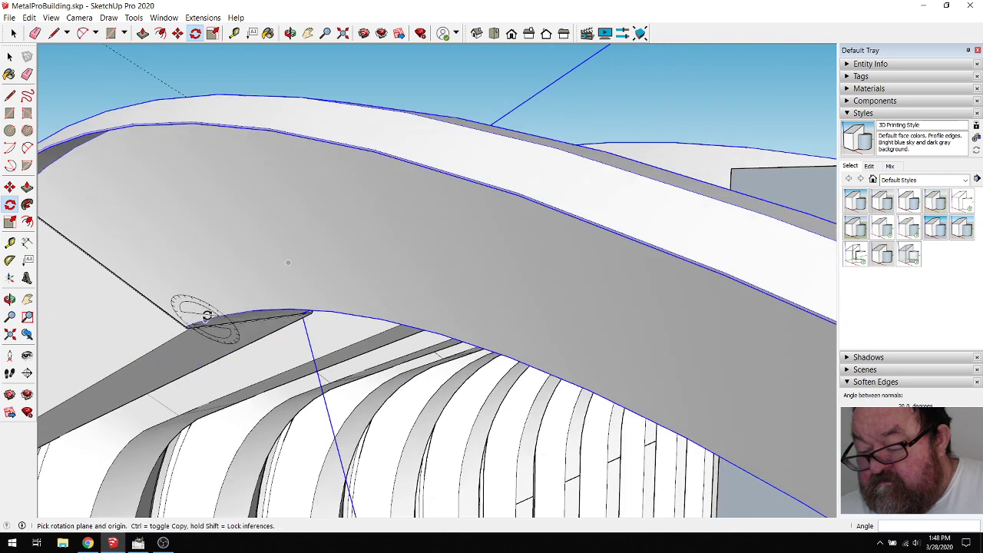
pyautogui.scroll(6, 201, 322)
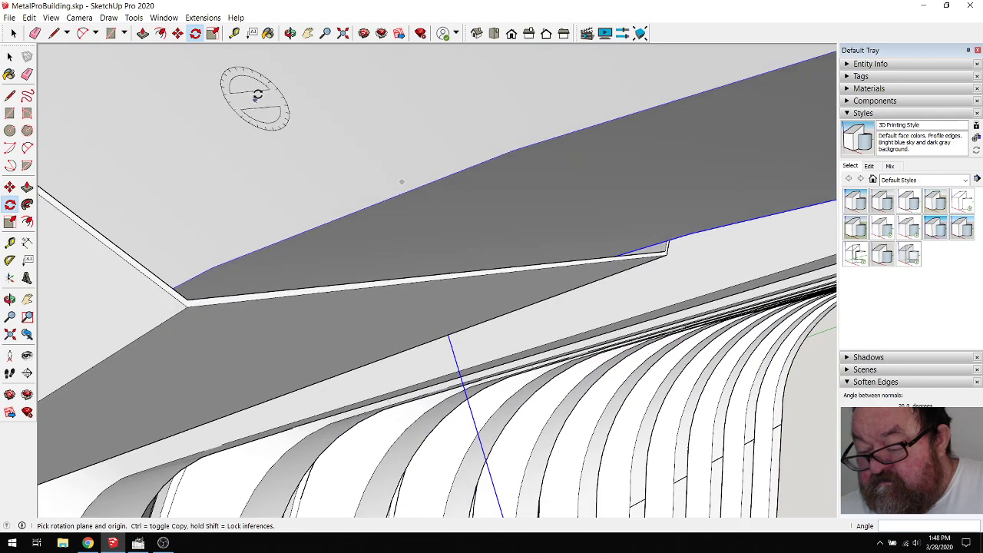
pyautogui.moveTo(402, 180); pyautogui.dragTo(290, 208, button='middle')
pyautogui.press('q')
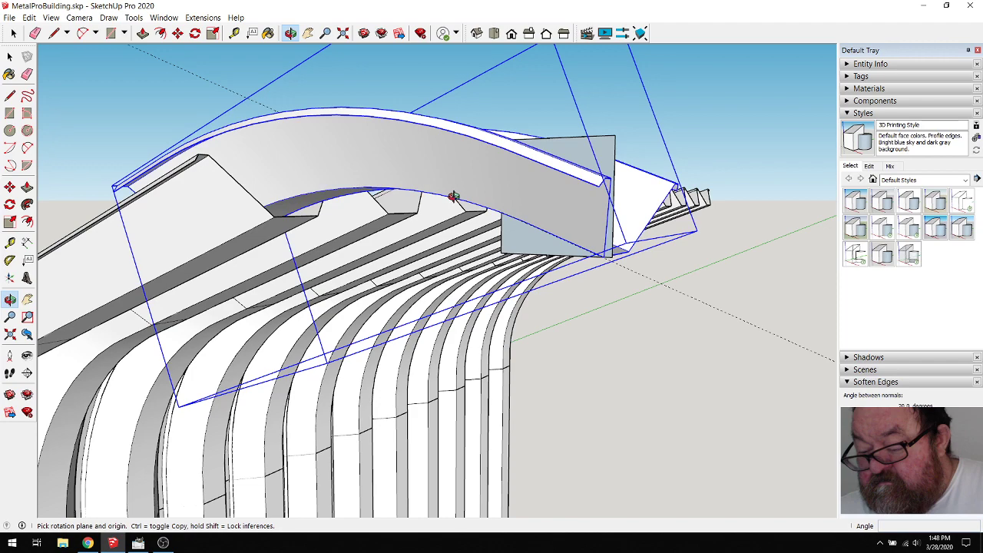
pyautogui.moveTo(549, 193); pyautogui.dragTo(518, 164, button='middle')
pyautogui.scroll(6, 476, 161)
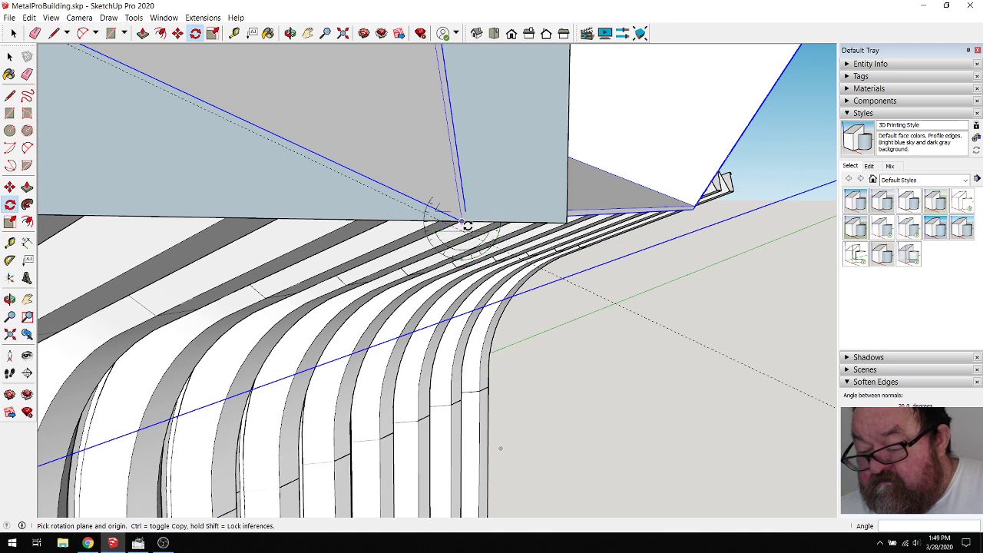
pyautogui.moveTo(466, 221); pyautogui.dragTo(474, 223)
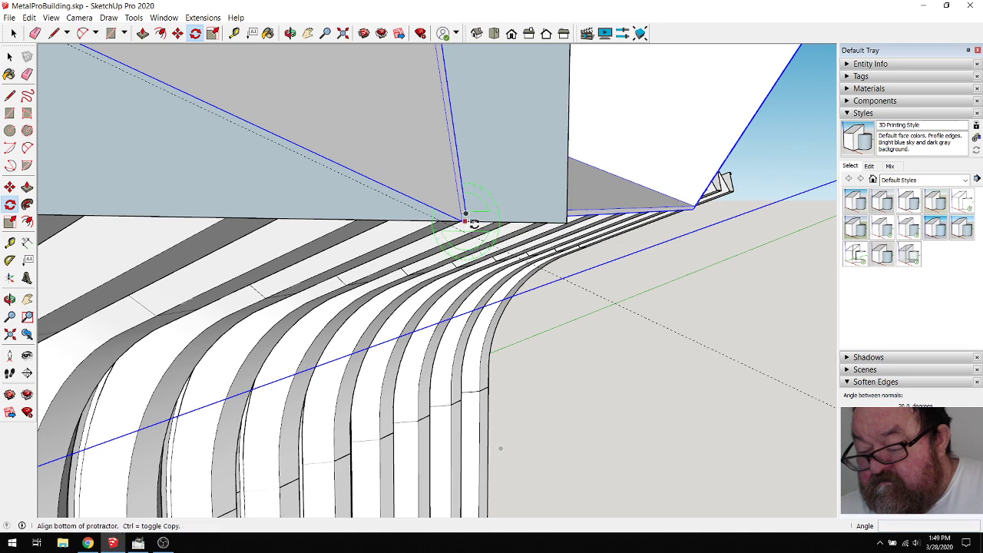
pyautogui.moveTo(465, 219); pyautogui.dragTo(519, 218, button='middle')
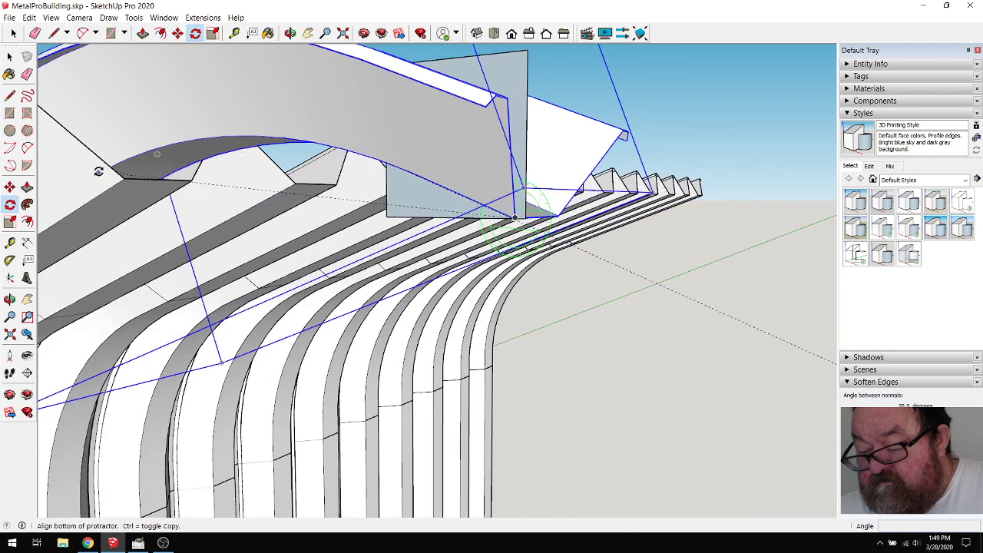
pyautogui.moveTo(99, 170); pyautogui.dragTo(197, 154, button='middle')
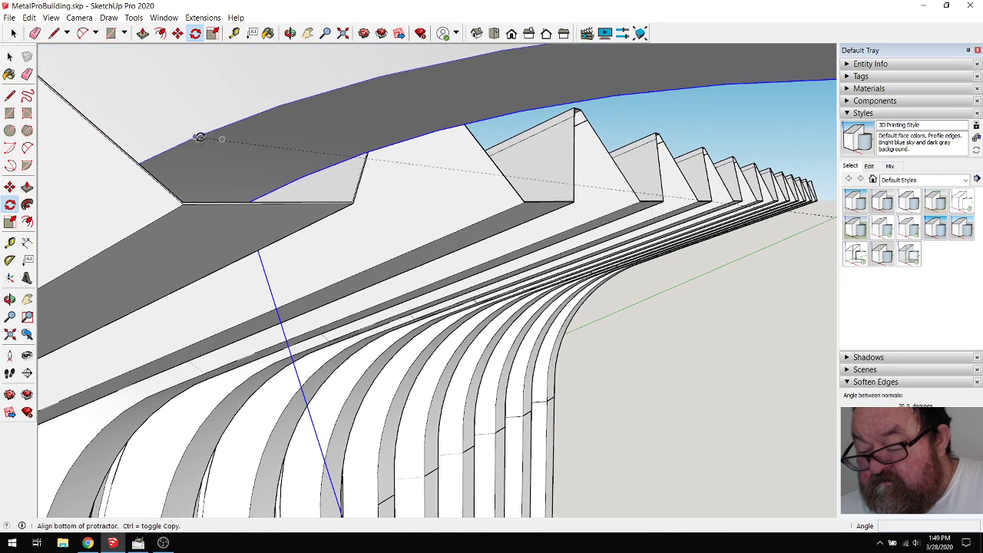
pyautogui.click(199, 136)
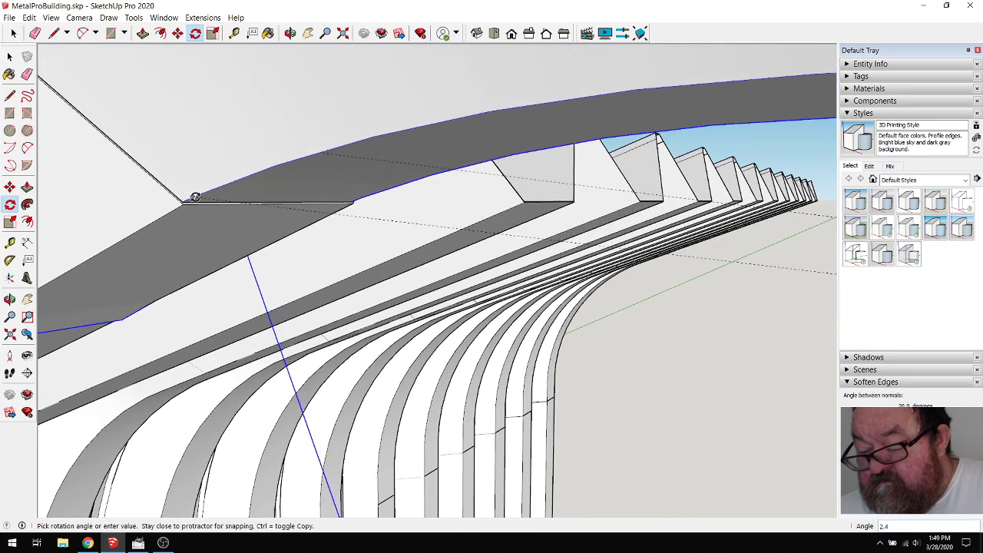
pyautogui.scroll(4, 192, 198)
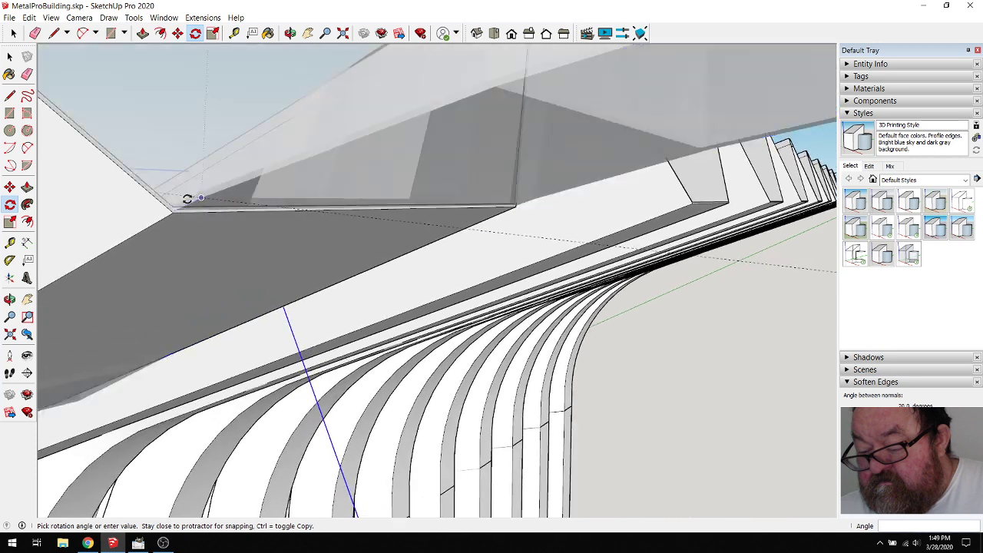
pyautogui.scroll(-3, 187, 198)
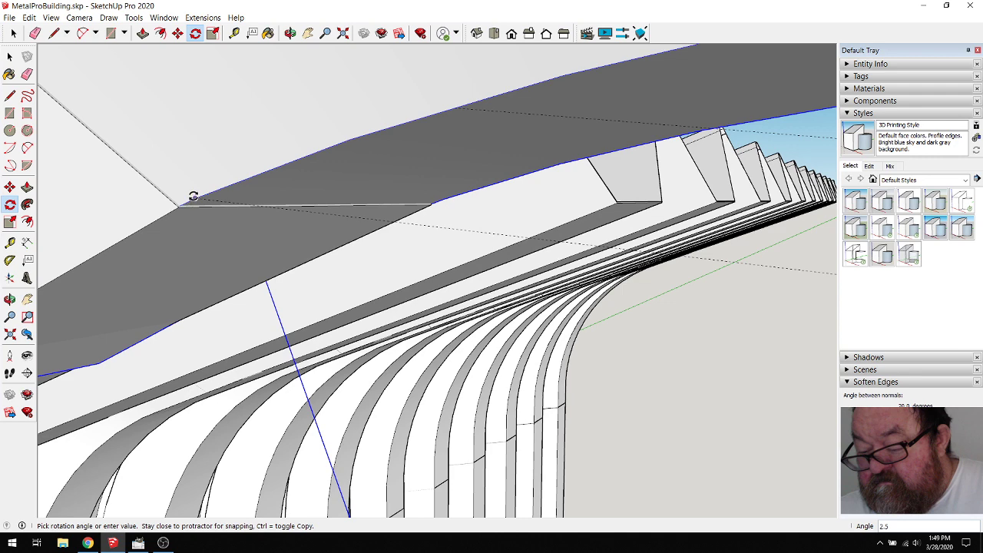
pyautogui.click(188, 201)
# Inspect the joint between the rotated ridge panel and the straight roof panel, and the gap between both roof sides
pyautogui.scroll(2, 171, 208)
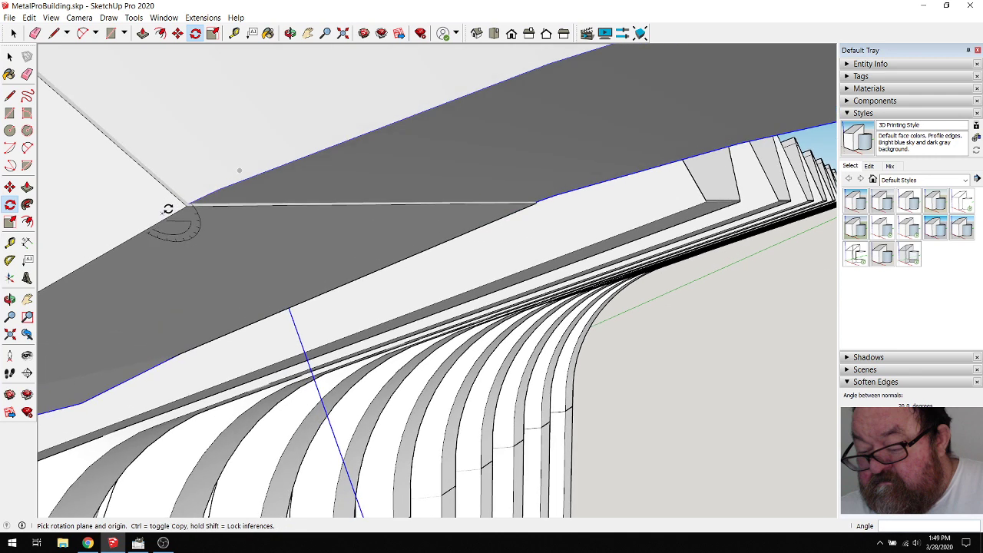
pyautogui.scroll(3, 175, 209)
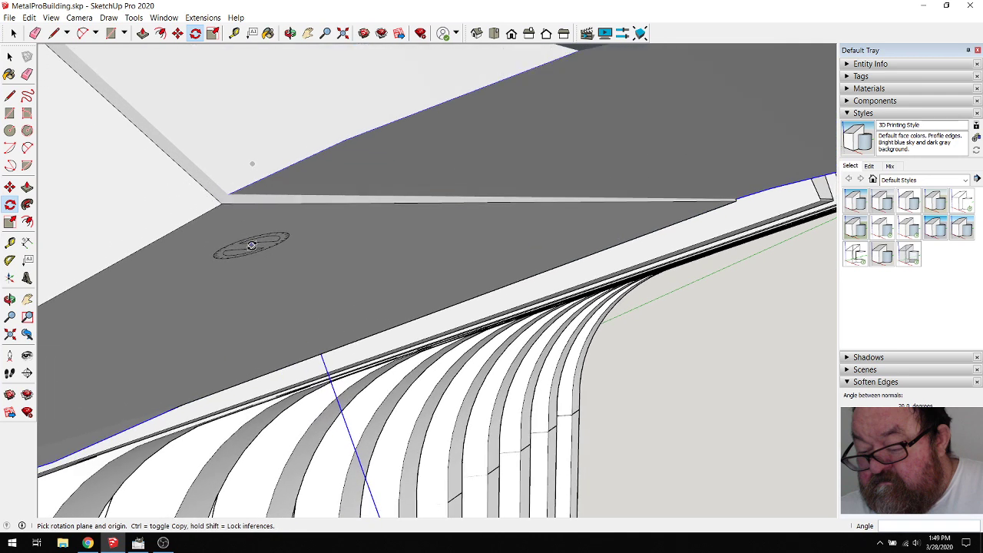
pyautogui.moveTo(251, 244); pyautogui.dragTo(323, 153, button='middle')
pyautogui.scroll(-4, 323, 154)
pyautogui.click(290, 33)
pyautogui.moveTo(323, 230); pyautogui.dragTo(406, 274)
pyautogui.scroll(-4, 338, 274)
pyautogui.moveTo(487, 299); pyautogui.dragTo(519, 270)
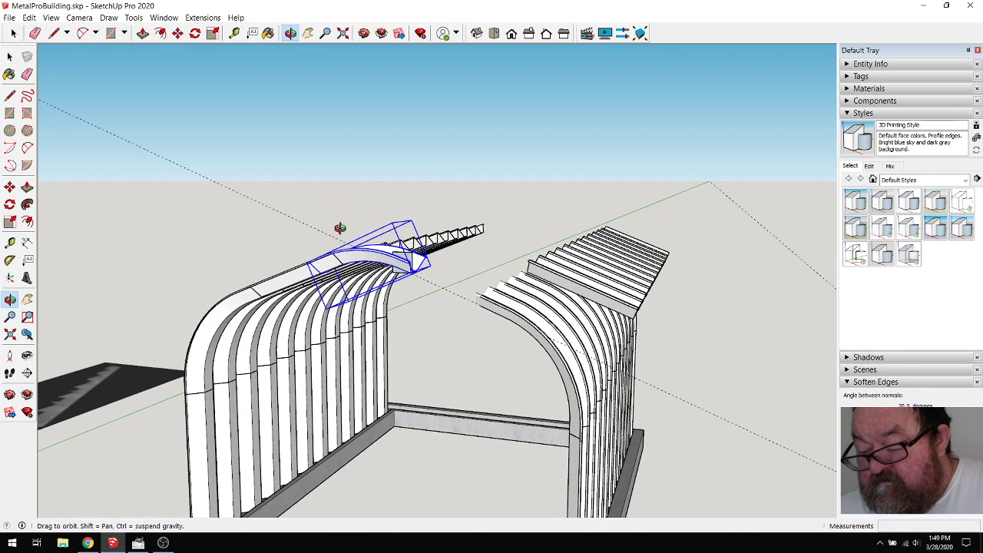
pyautogui.moveTo(340, 228); pyautogui.dragTo(364, 294)
pyautogui.scroll(3, 524, 345)
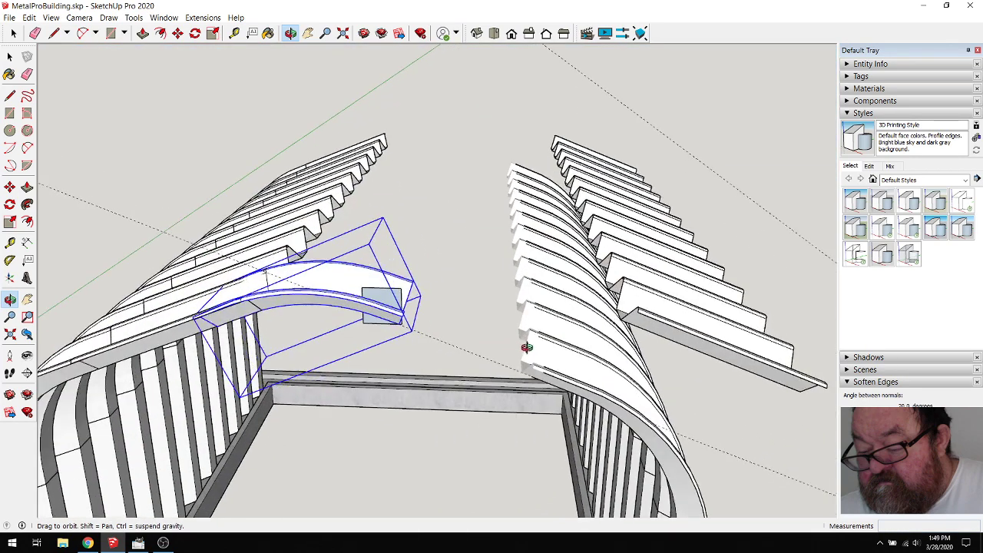
pyautogui.scroll(-2, 493, 263)
pyautogui.scroll(2, 550, 329)
pyautogui.scroll(-5, 542, 292)
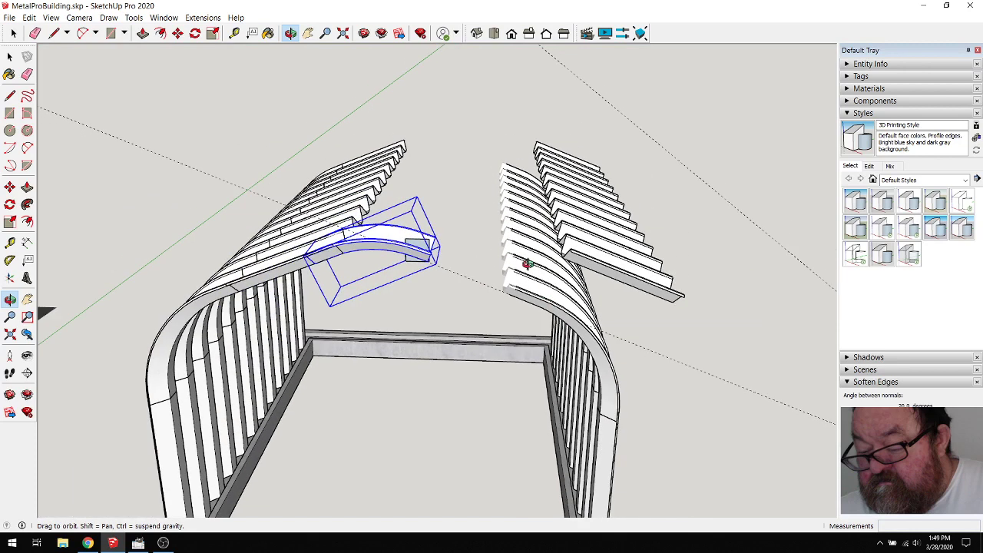
# Move the detached array of straight roof panels 6' inward toward the ridge
pyautogui.press('space')
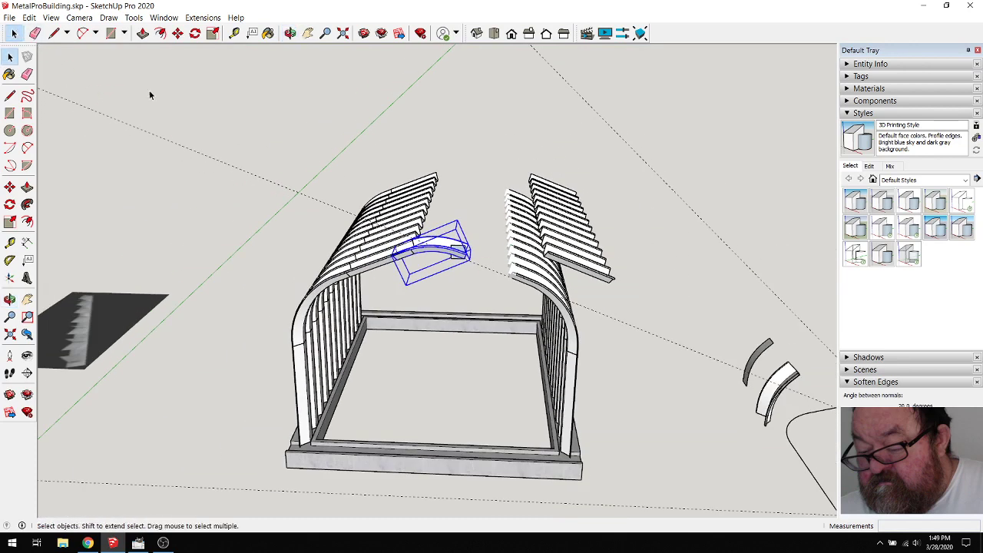
pyautogui.click(569, 234)
pyautogui.click(178, 36)
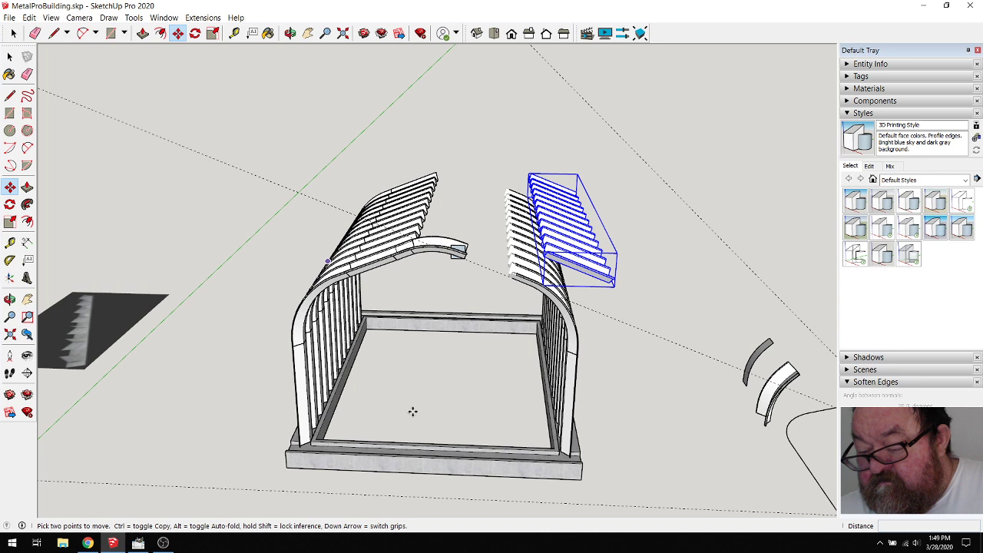
pyautogui.click(490, 477)
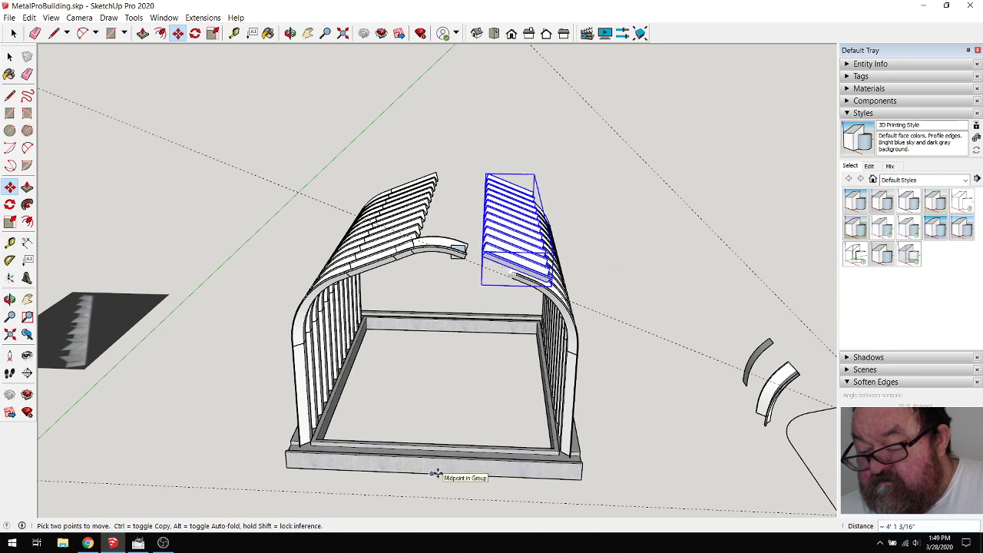
pyautogui.write("6'")
pyautogui.press('Return')
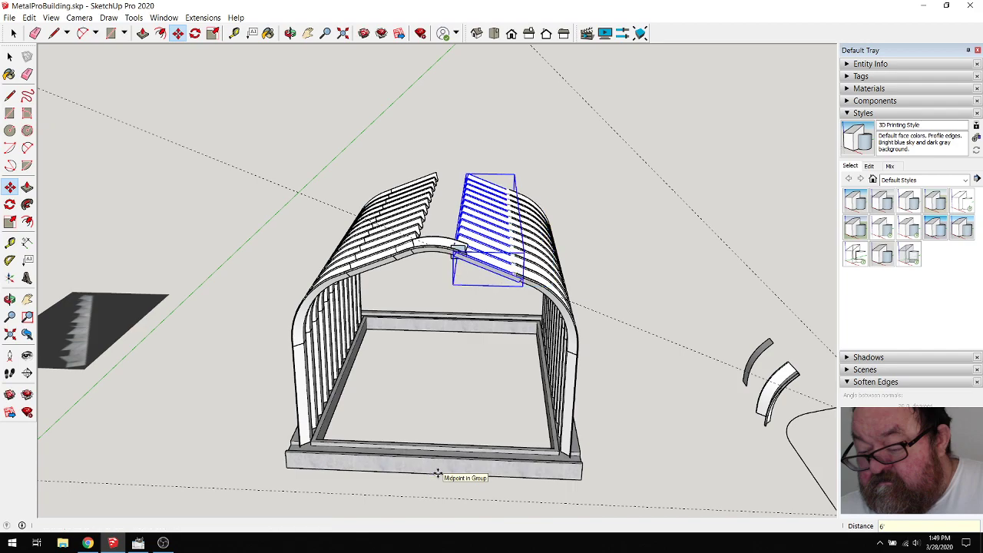
# Delete the vertical reference rectangle at the end of the curved ridge panel
pyautogui.scroll(5, 466, 270)
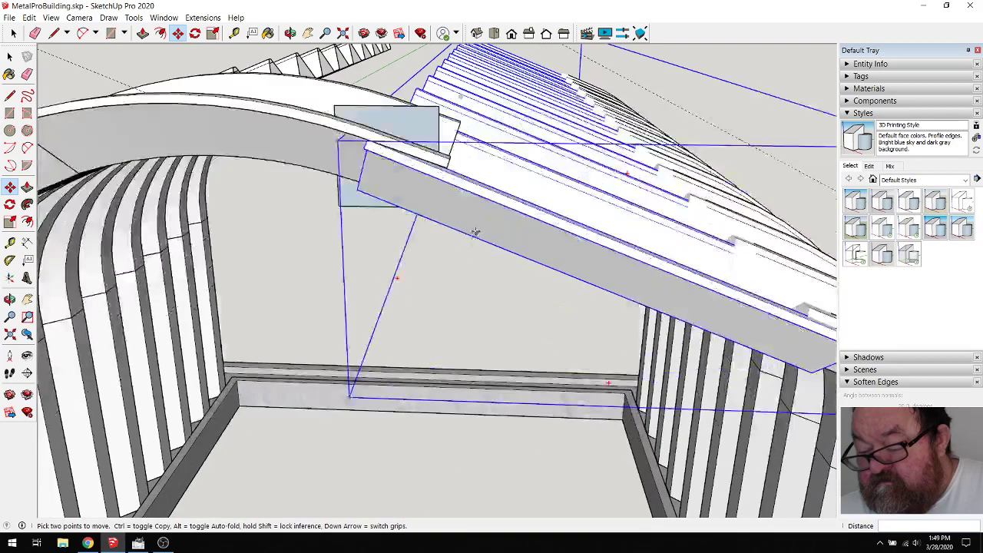
pyautogui.click(291, 33)
pyautogui.moveTo(445, 230); pyautogui.dragTo(464, 191)
pyautogui.scroll(6, 464, 190)
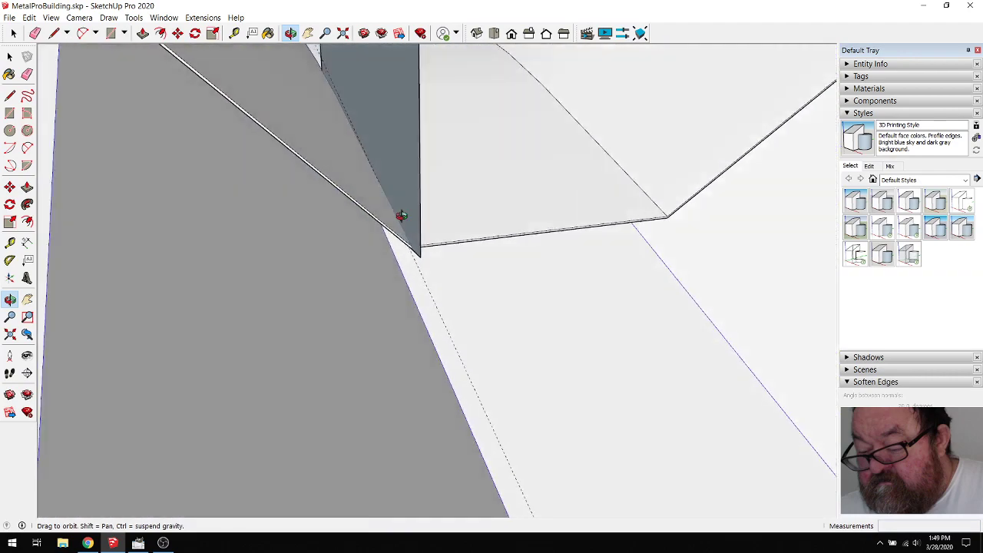
pyautogui.moveTo(402, 215); pyautogui.dragTo(591, 199)
pyautogui.scroll(-5, 397, 81)
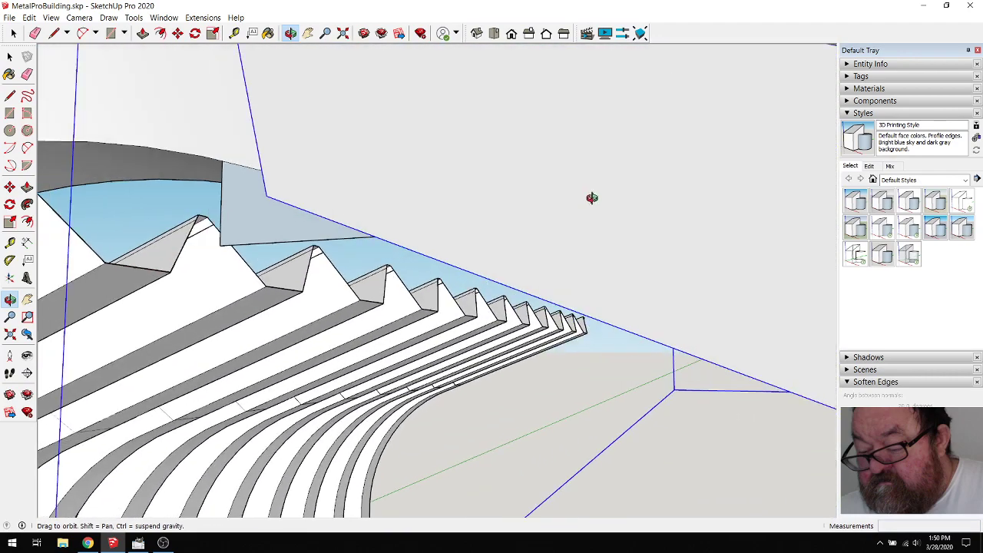
pyautogui.scroll(3, 382, 179)
pyautogui.press('space')
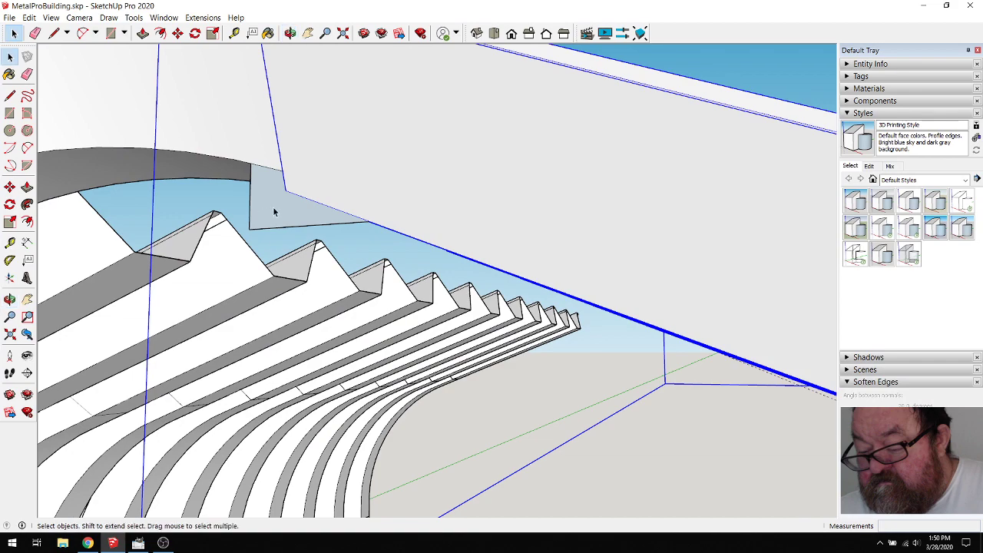
pyautogui.click(273, 211)
pyautogui.press('Delete')
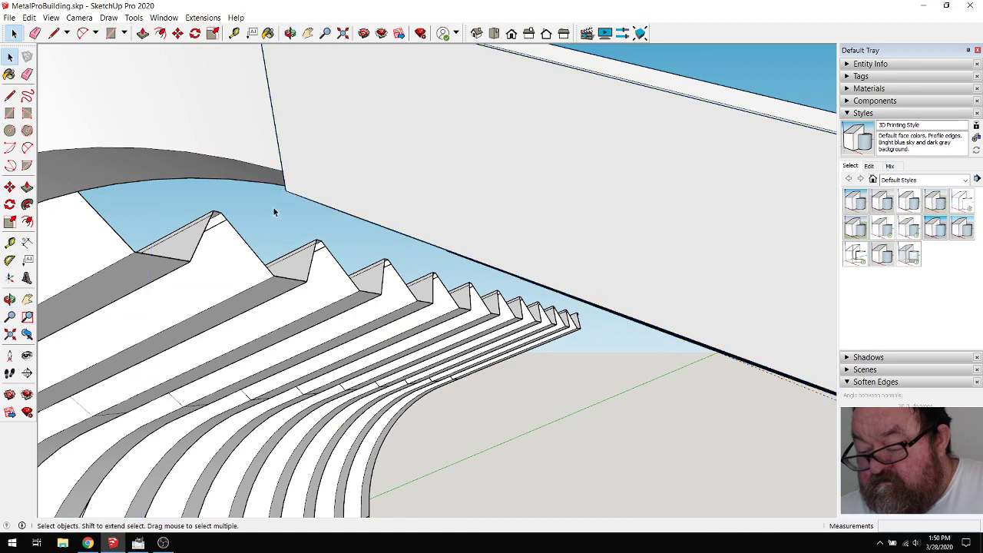
# Undo the latest edits back through the reference rectangle's deletion and the roof panel array's 6' move
pyautogui.click(290, 33)
pyautogui.moveTo(299, 84); pyautogui.dragTo(183, 201)
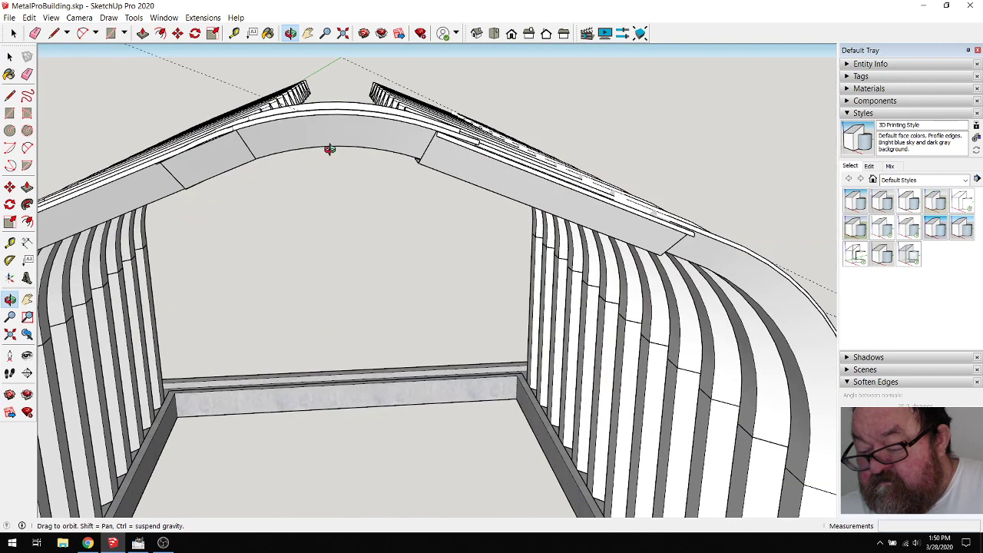
pyautogui.hotkey('ctrl', 'z')
pyautogui.hotkey('ctrl', 'z')
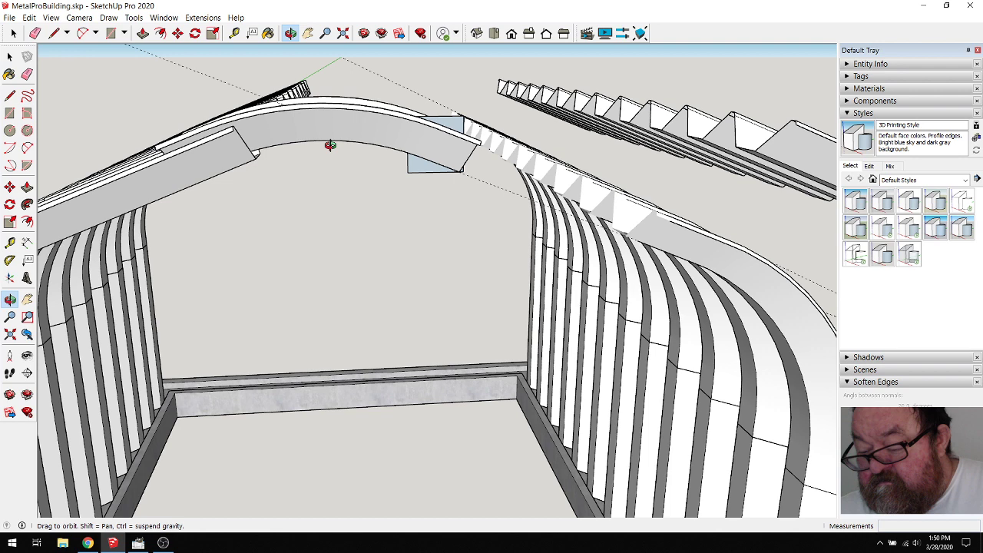
pyautogui.moveTo(428, 146); pyautogui.dragTo(434, 151)
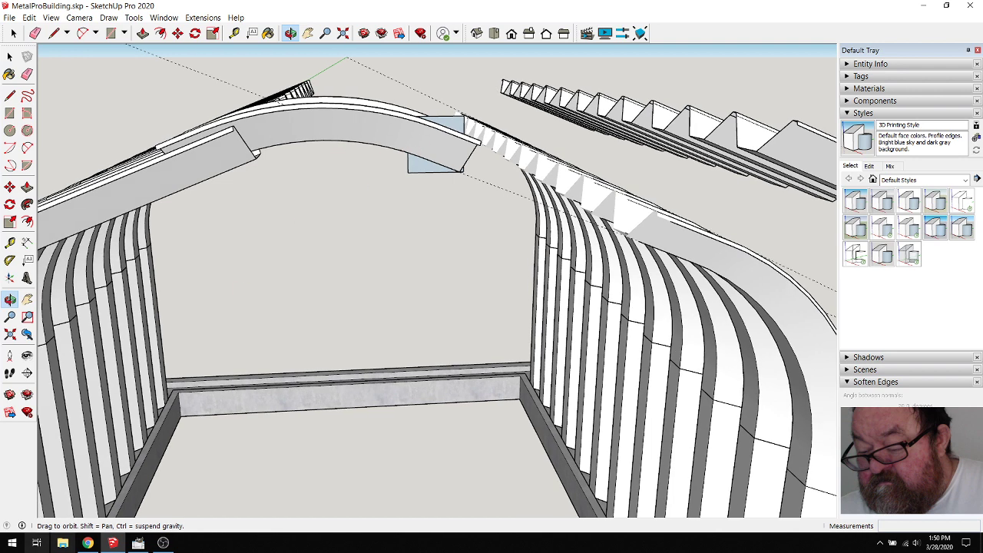
# Switch to the YouTube Studio live dashboard in Chrome to check the chat, and return to the building model in SketchUp
pyautogui.click(89, 543)
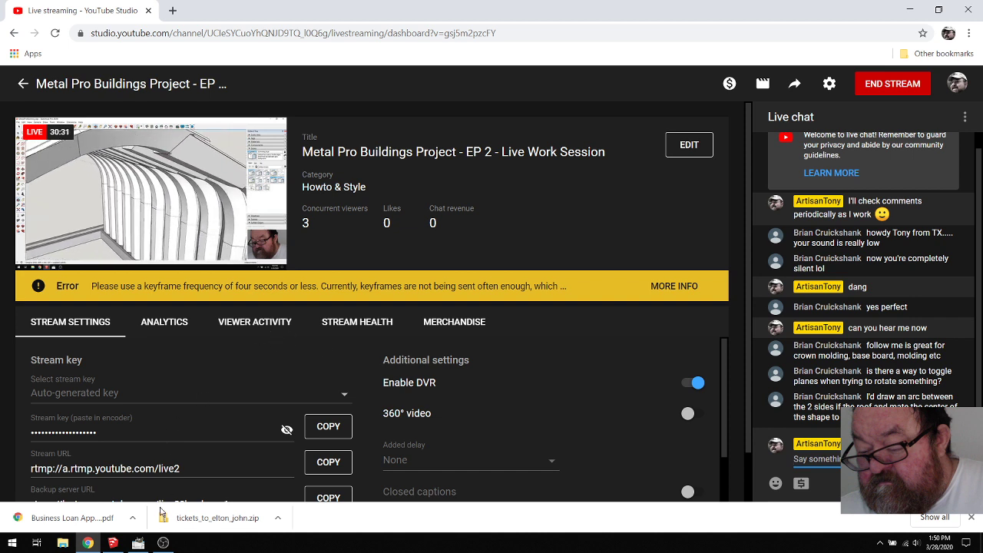
pyautogui.click(114, 544)
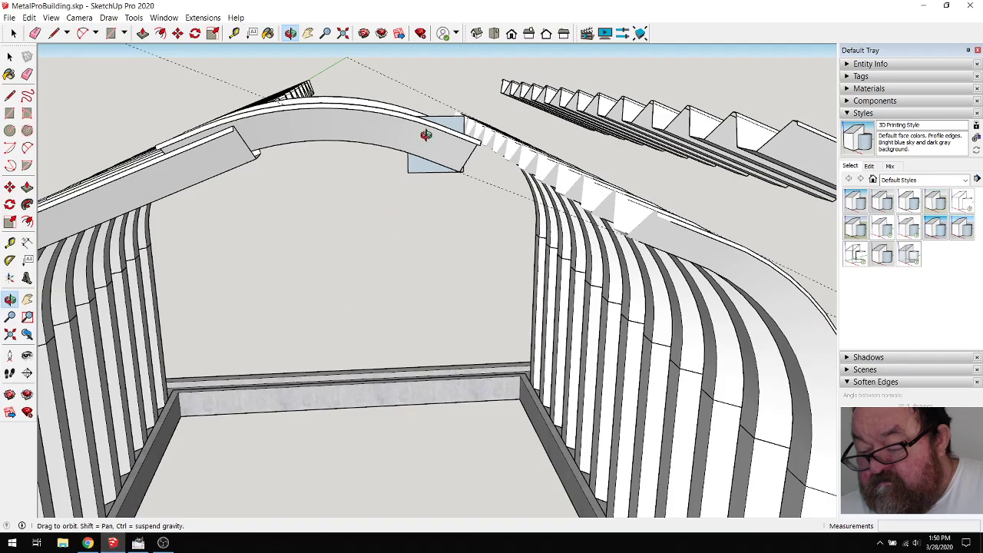
pyautogui.moveTo(331, 90); pyautogui.dragTo(291, 80)
pyautogui.scroll(-2, 209, 138)
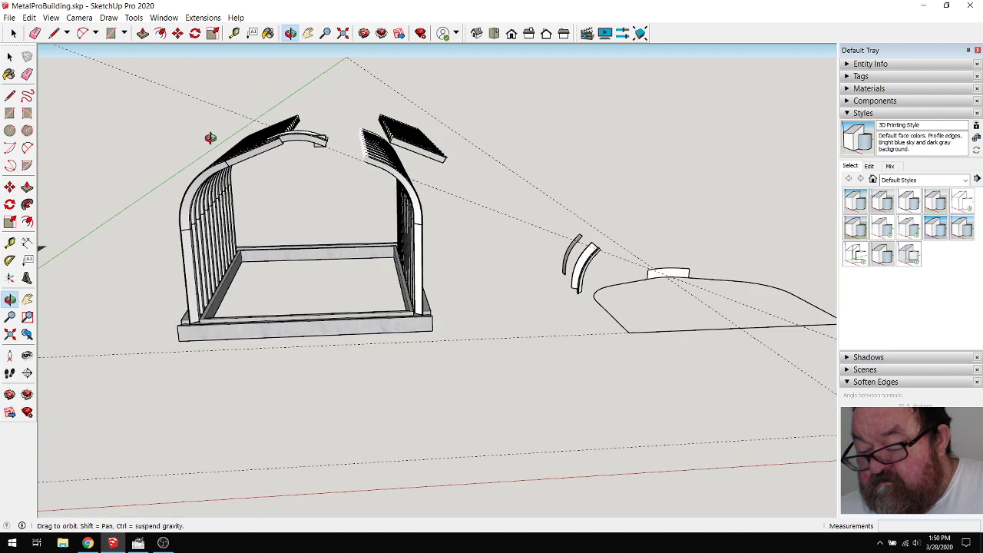
# Erase the curved ridge strip's outer arc and both end edges from the top of the flat arch outline
pyautogui.moveTo(441, 196); pyautogui.dragTo(586, 404)
pyautogui.scroll(2, 614, 405)
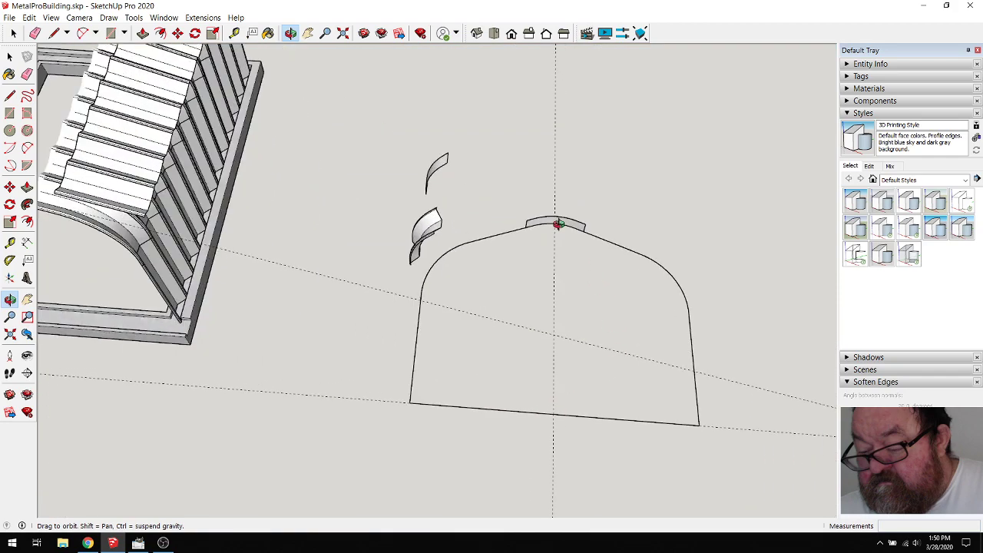
pyautogui.scroll(6, 563, 219)
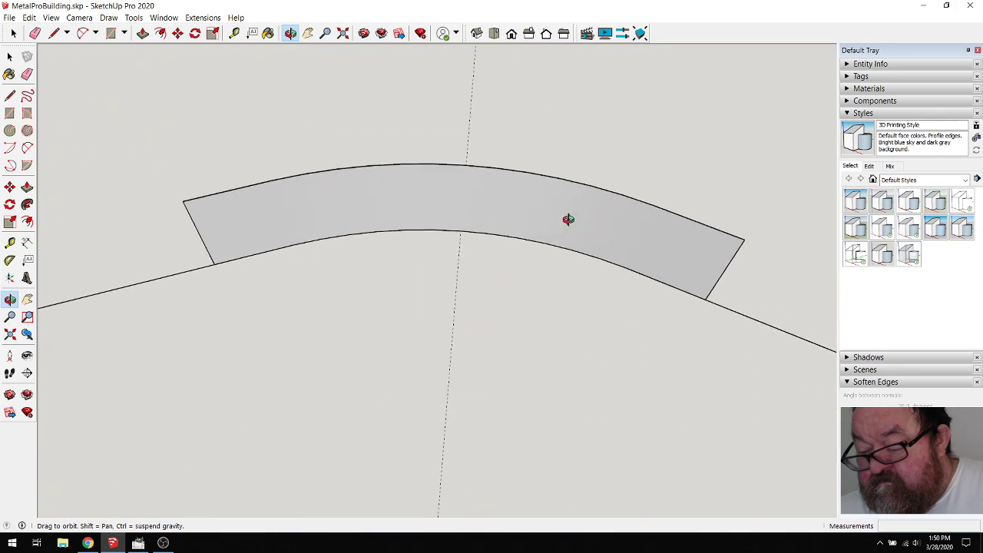
pyautogui.scroll(-6, 568, 219)
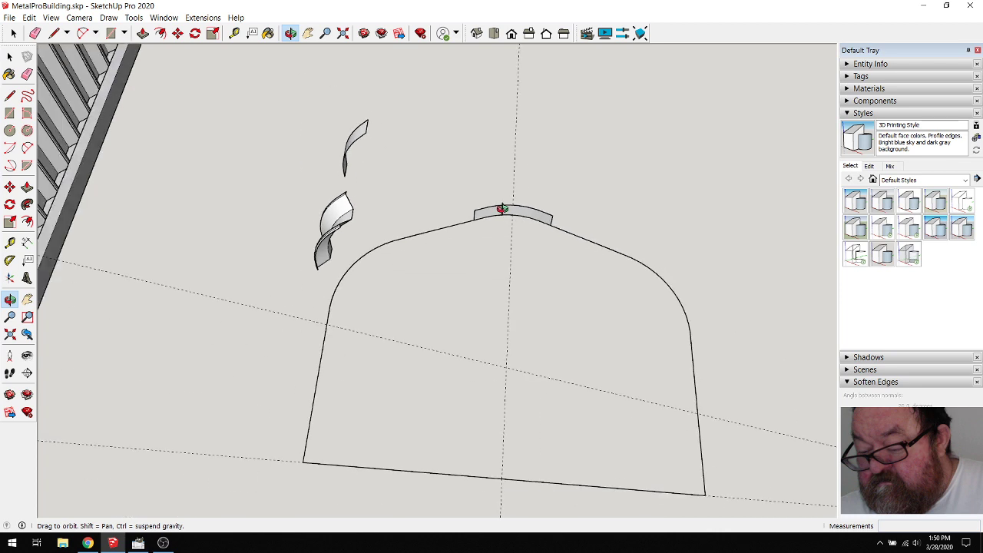
pyautogui.scroll(4, 502, 207)
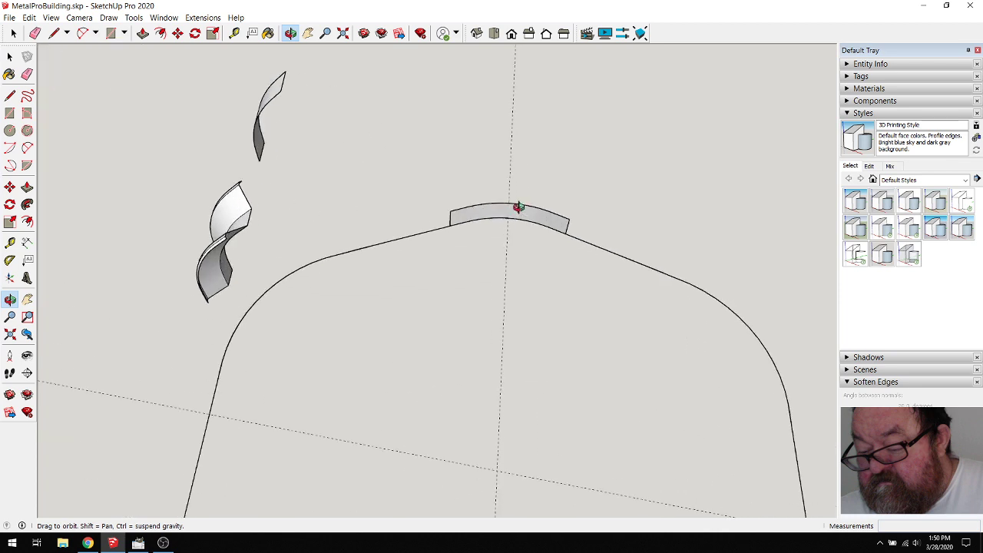
pyautogui.click(39, 36)
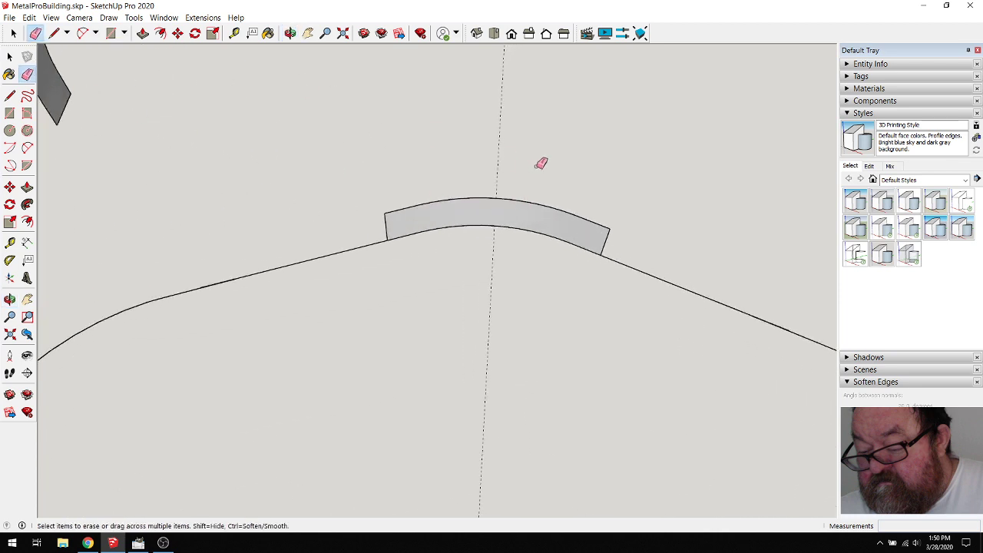
pyautogui.moveTo(621, 235); pyautogui.dragTo(498, 195)
pyautogui.click(389, 215)
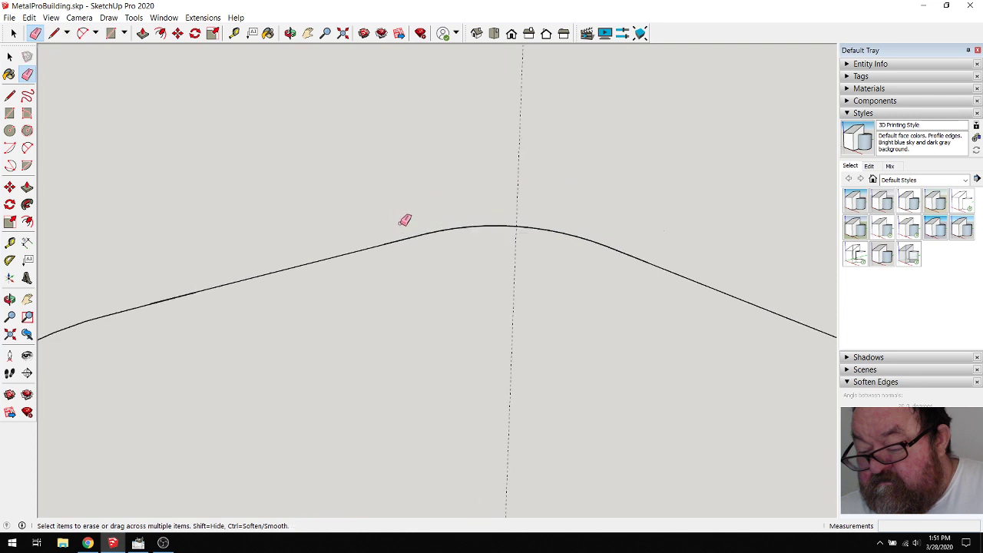
pyautogui.scroll(5, 406, 241)
pyautogui.moveTo(363, 242)
pyautogui.mouseDown(button='middle')
pyautogui.moveTo(366, 256)
pyautogui.moveTo(347, 271)
pyautogui.moveTo(214, 258)
pyautogui.moveTo(566, 304)
pyautogui.moveTo(535, 274)
pyautogui.moveTo(299, 181)
pyautogui.moveTo(290, 164)
pyautogui.moveTo(339, 197)
pyautogui.moveTo(469, 167)
pyautogui.moveTo(485, 192)
pyautogui.moveTo(513, 198)
pyautogui.moveTo(487, 156)
pyautogui.moveTo(377, 164)
pyautogui.moveTo(411, 198)
pyautogui.mouseUp(button='middle')
pyautogui.click(345, 281)
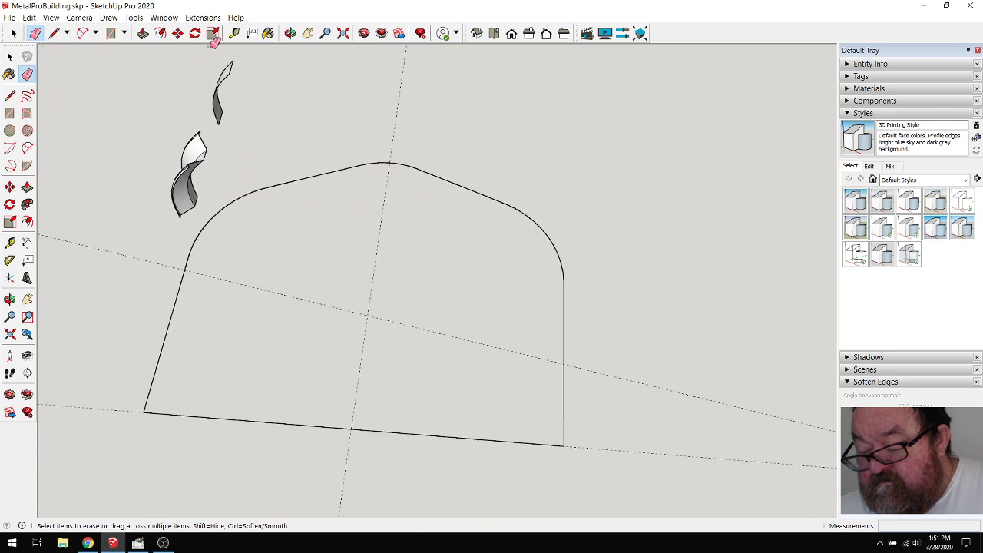
# Move the thicker loose curved panel piece sideways, clear of the flat arch outline
pyautogui.click(290, 33)
pyautogui.moveTo(461, 215); pyautogui.dragTo(304, 209)
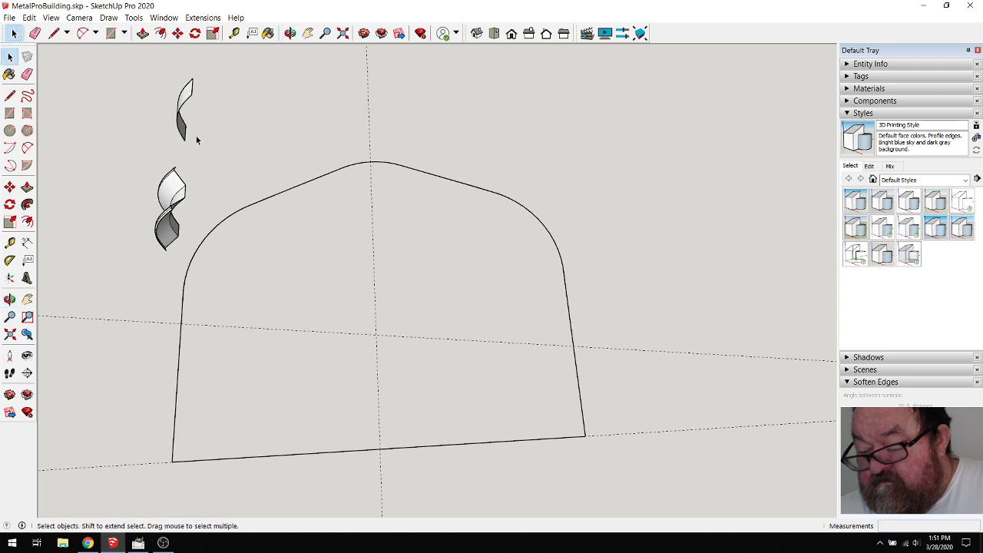
pyautogui.moveTo(256, 218); pyautogui.dragTo(588, 431)
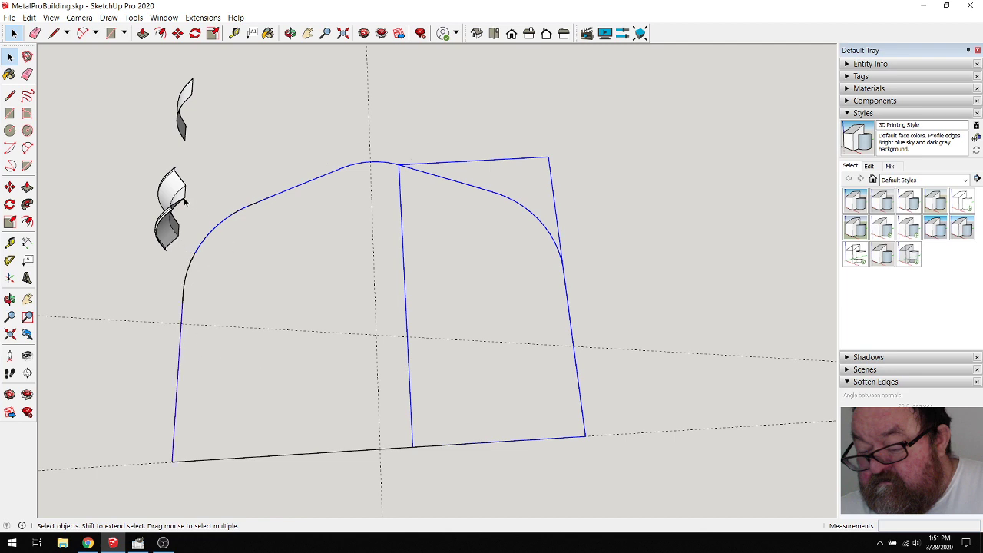
pyautogui.moveTo(207, 285); pyautogui.dragTo(189, 260)
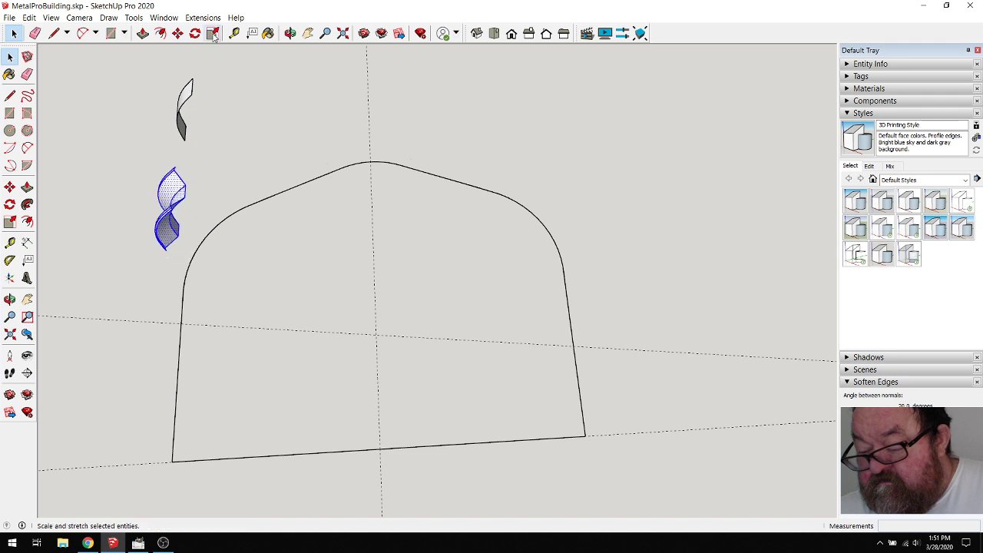
pyautogui.click(177, 33)
pyautogui.moveTo(269, 127); pyautogui.dragTo(222, 128)
pyautogui.click(14, 33)
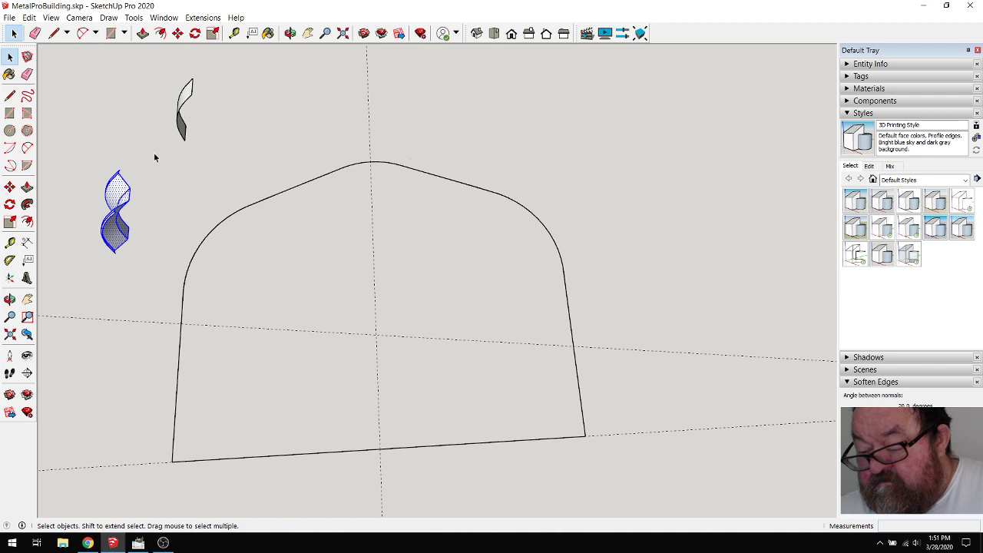
# Select all the edges of the flat arch outline and make them a group
pyautogui.moveTo(407, 228); pyautogui.dragTo(660, 497)
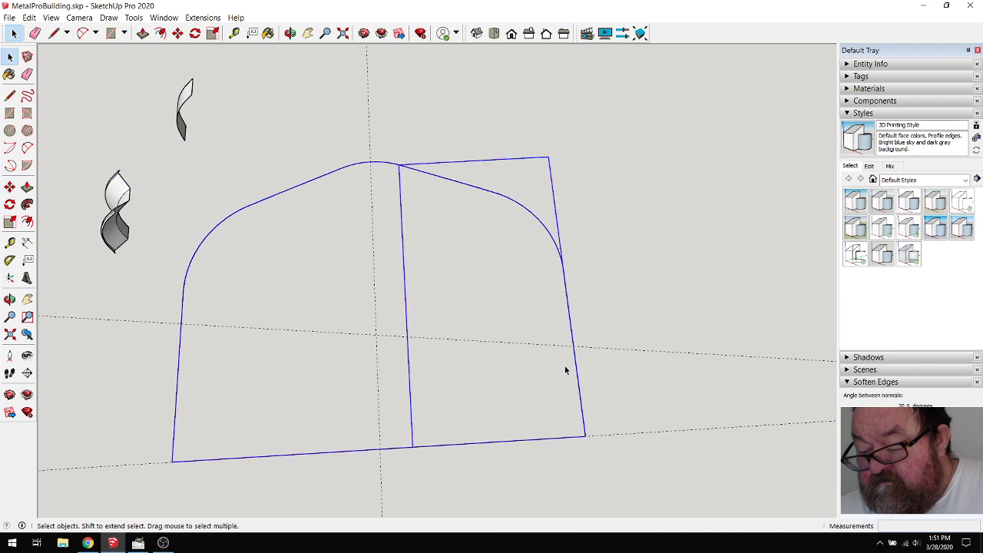
pyautogui.rightClick(185, 293)
pyautogui.click(223, 394)
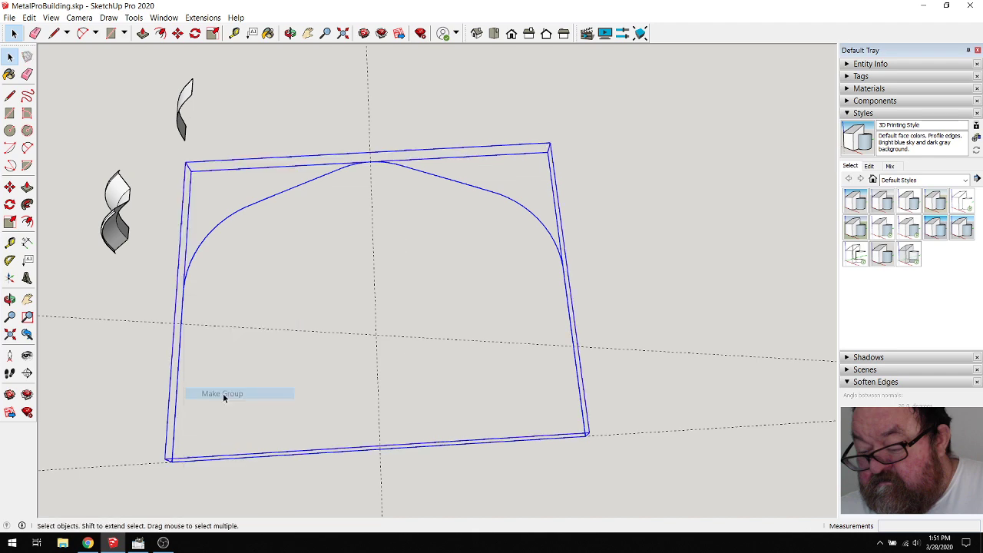
# Rotate the arch outline group 90° upright, using the foundation's front corner as the rotation reference
pyautogui.click(290, 33)
pyautogui.moveTo(376, 361); pyautogui.dragTo(307, 378)
pyautogui.moveTo(115, 207); pyautogui.dragTo(124, 194)
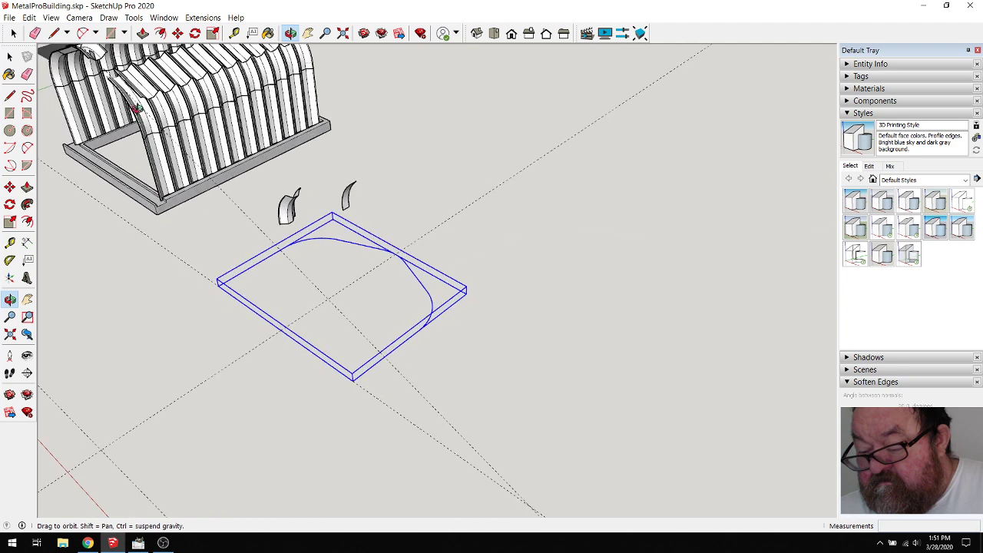
pyautogui.scroll(8, 150, 204)
pyautogui.moveTo(169, 229); pyautogui.dragTo(182, 73)
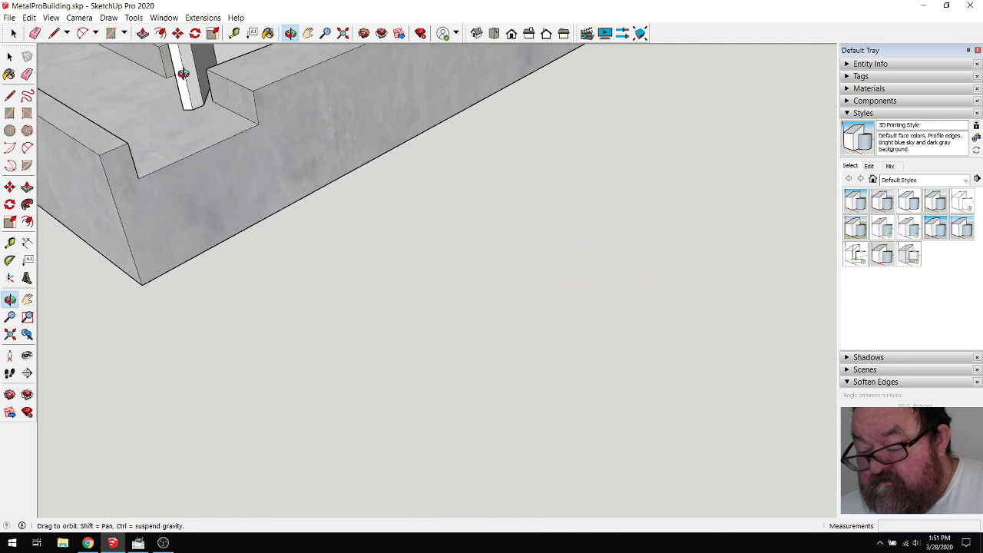
pyautogui.click(195, 34)
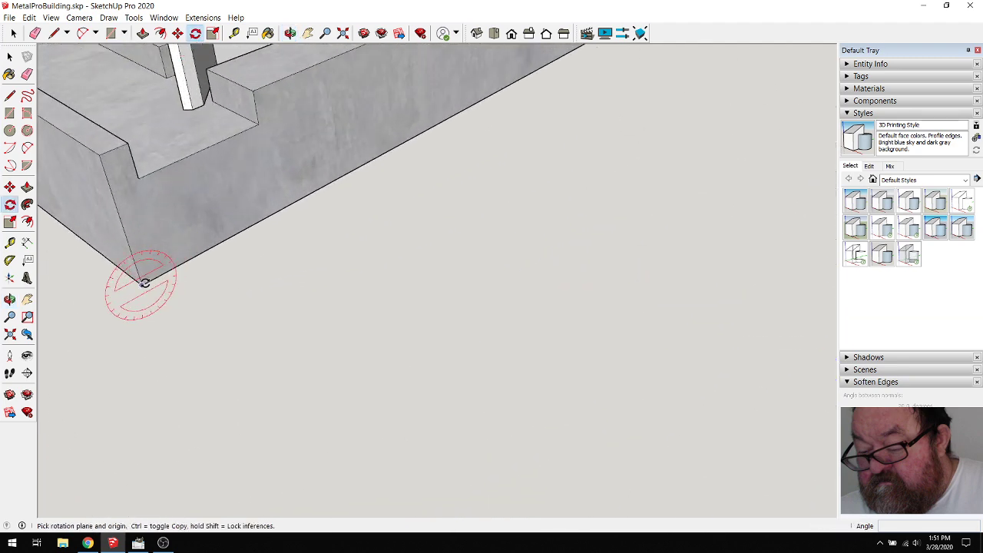
pyautogui.click(142, 284)
pyautogui.click(123, 224)
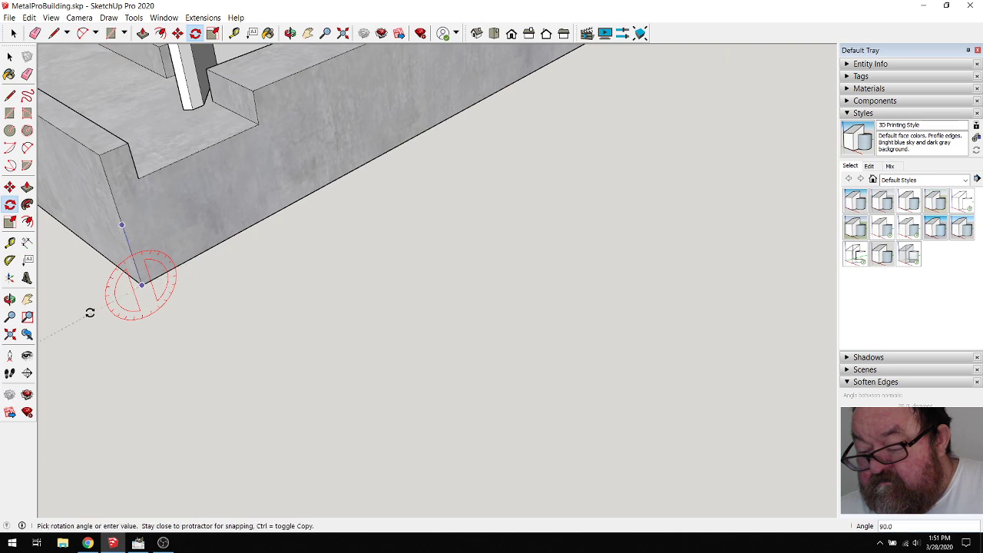
pyautogui.click(92, 317)
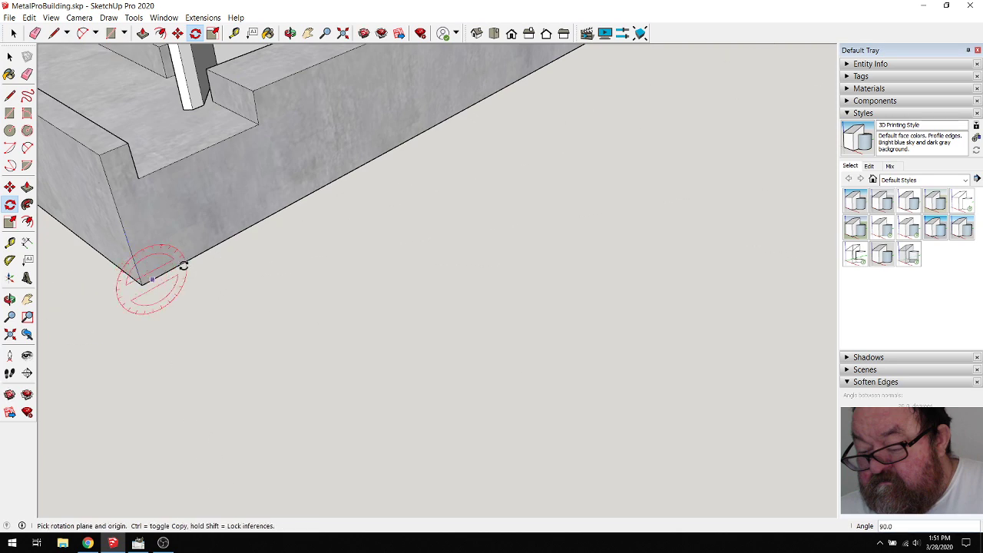
pyautogui.scroll(-5, 192, 257)
pyautogui.scroll(-6, 203, 243)
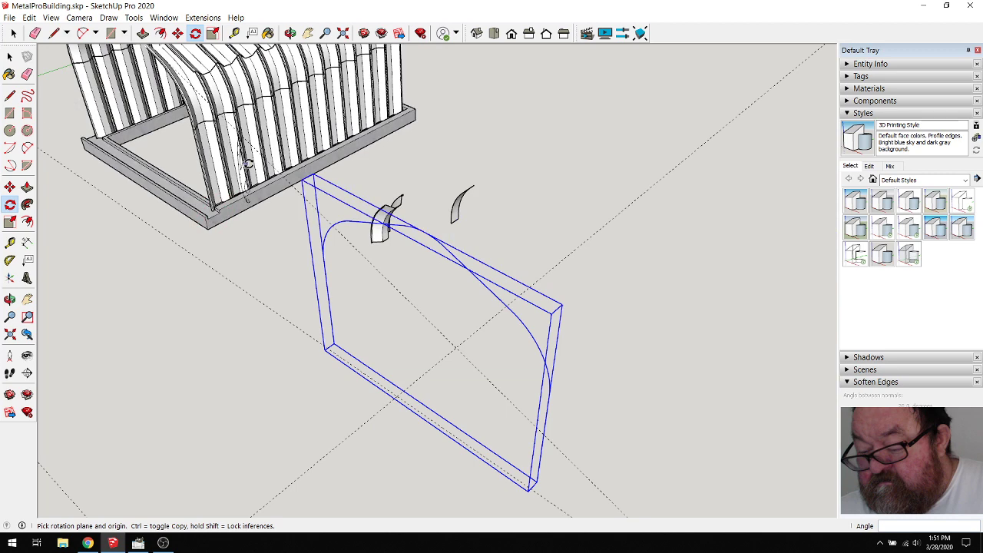
# Move the upright arch outline group by its bottom corner to the base of the end wall panel on the foundation
pyautogui.click(177, 33)
pyautogui.scroll(8, 424, 362)
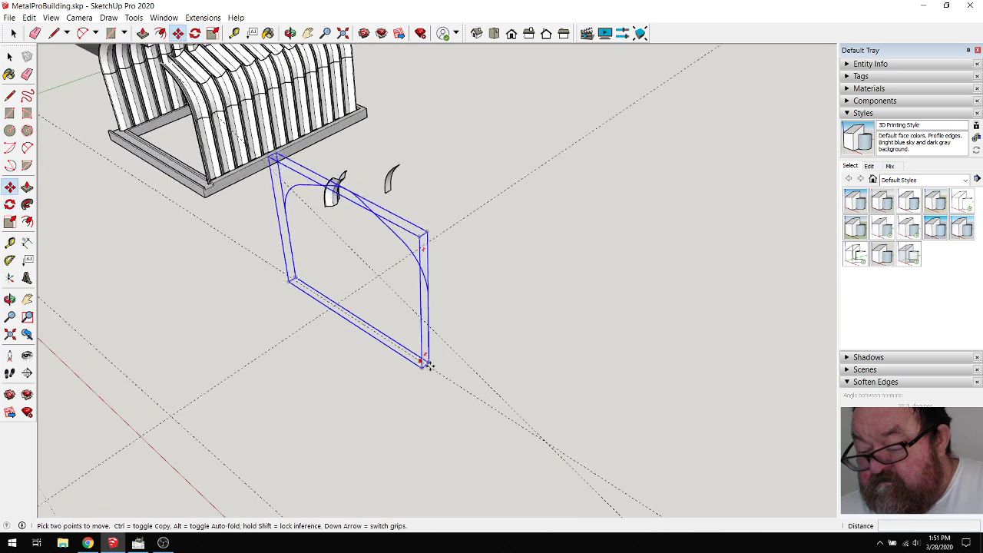
pyautogui.scroll(2, 421, 357)
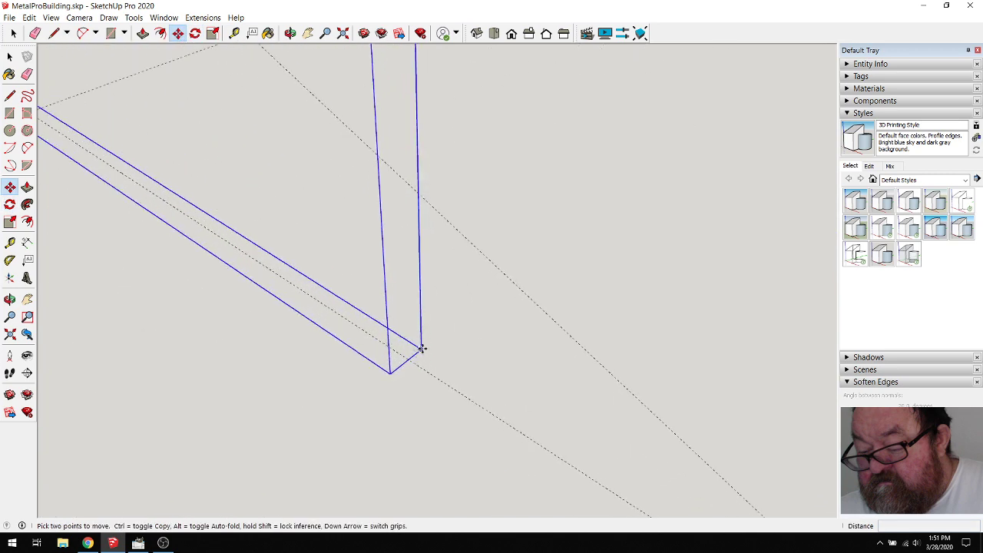
pyautogui.click(421, 348)
pyautogui.scroll(-8, 499, 390)
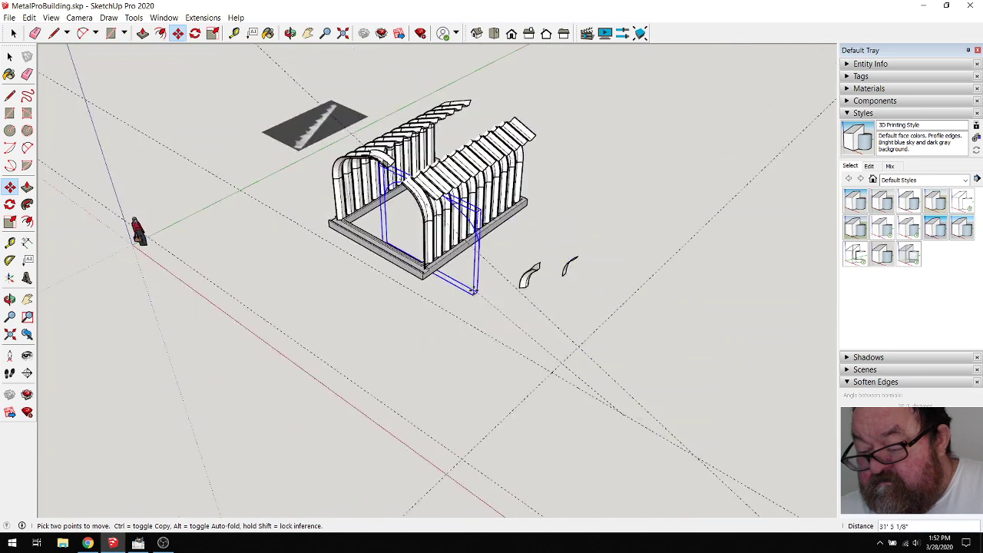
pyautogui.scroll(10, 473, 290)
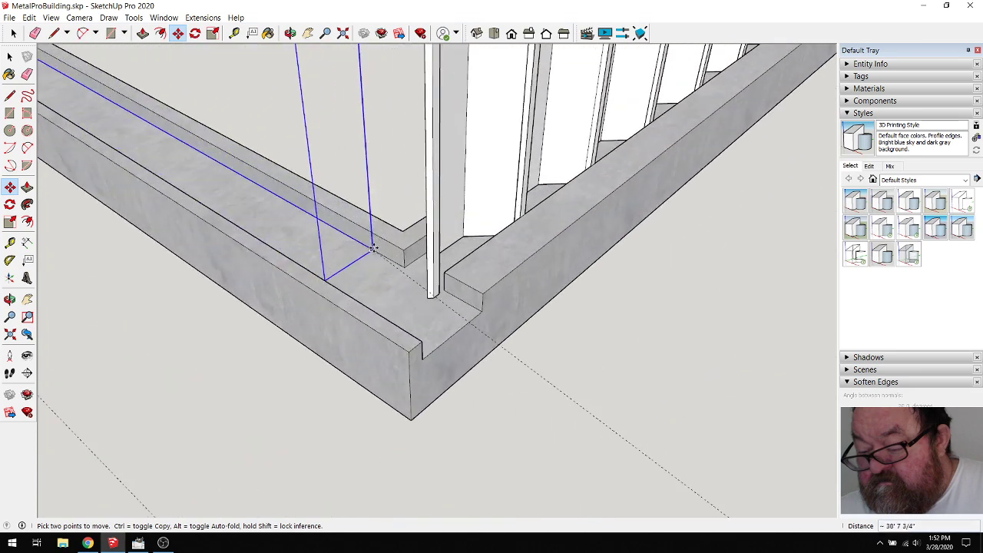
pyautogui.scroll(4, 373, 247)
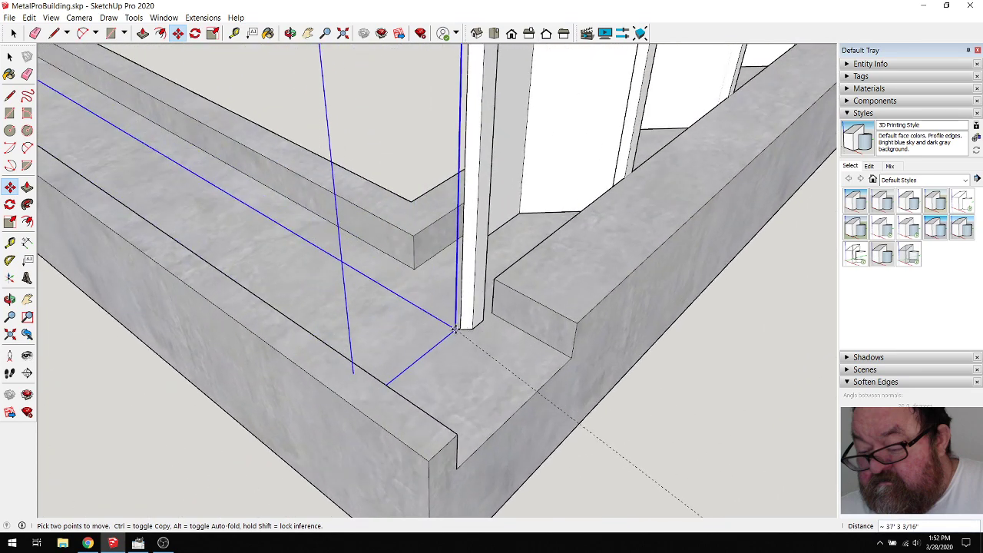
pyautogui.click(459, 328)
# Examine how the arch outline's bottom corners line up with the end wall panels on both sides of the foundation
pyautogui.scroll(-8, 610, 407)
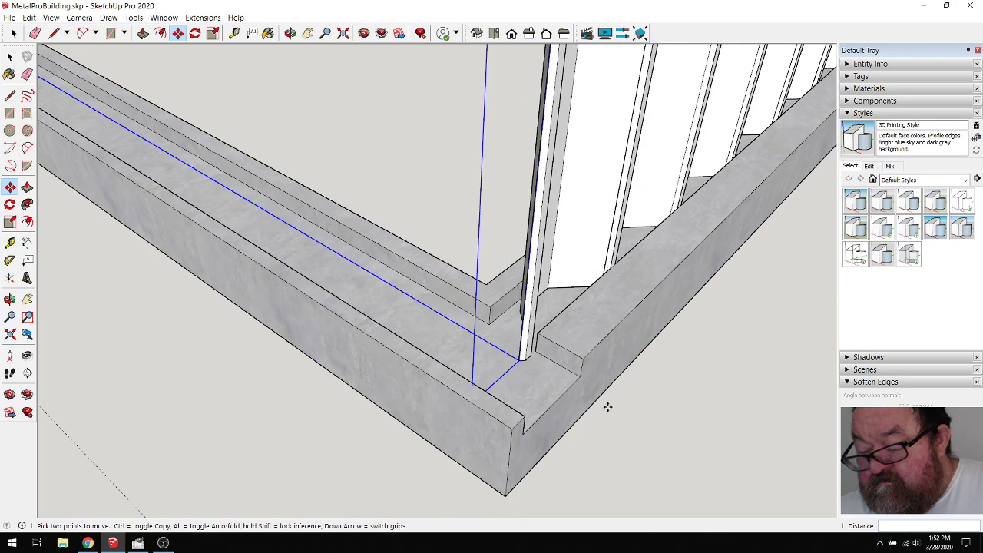
pyautogui.scroll(10, 315, 250)
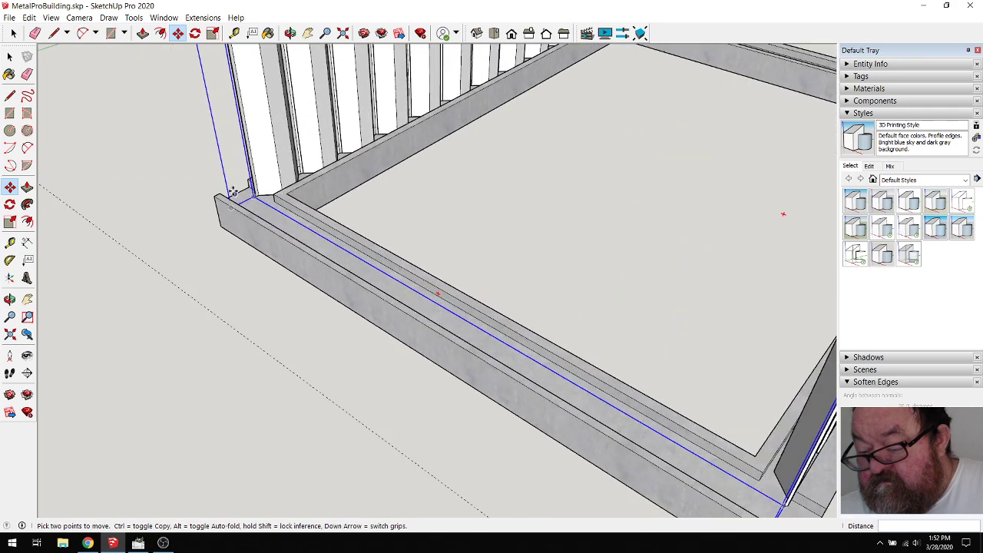
pyautogui.scroll(3, 277, 211)
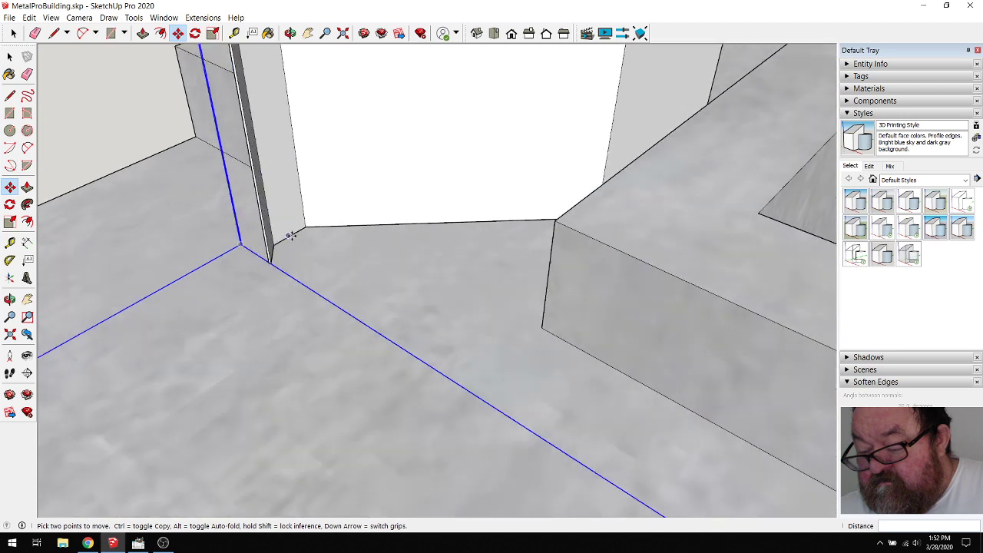
pyautogui.scroll(2, 241, 255)
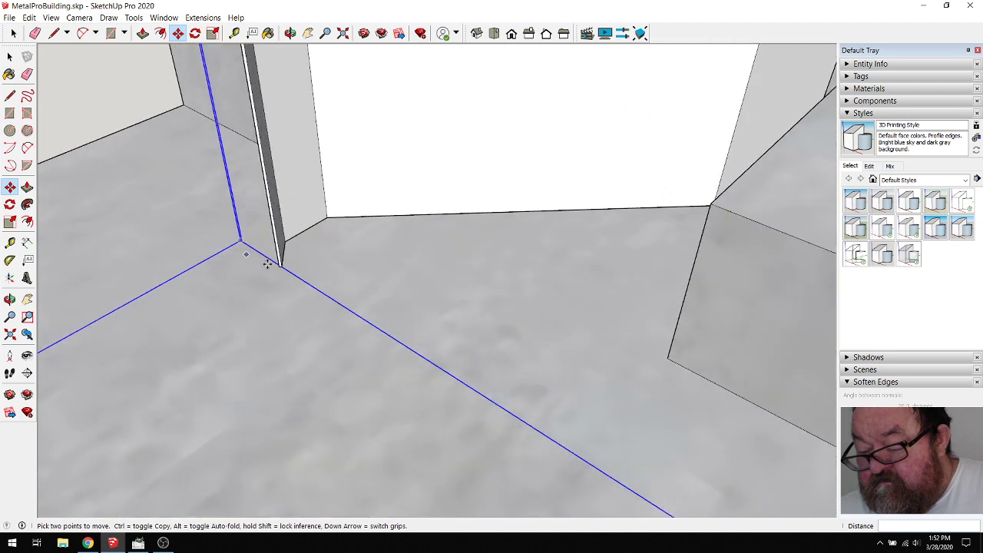
pyautogui.click(289, 33)
pyautogui.moveTo(337, 139); pyautogui.dragTo(110, 219)
pyautogui.scroll(-6, 108, 218)
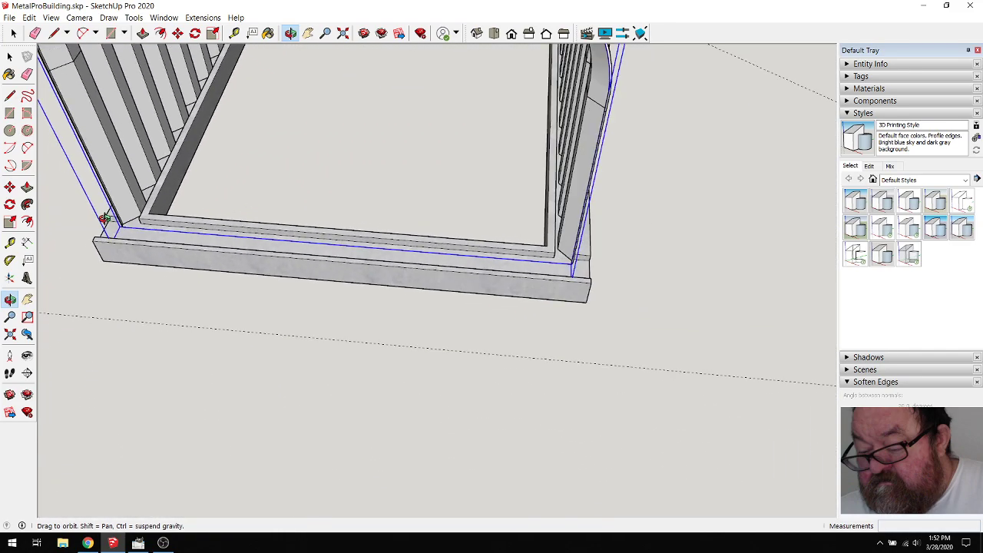
pyautogui.scroll(8, 599, 261)
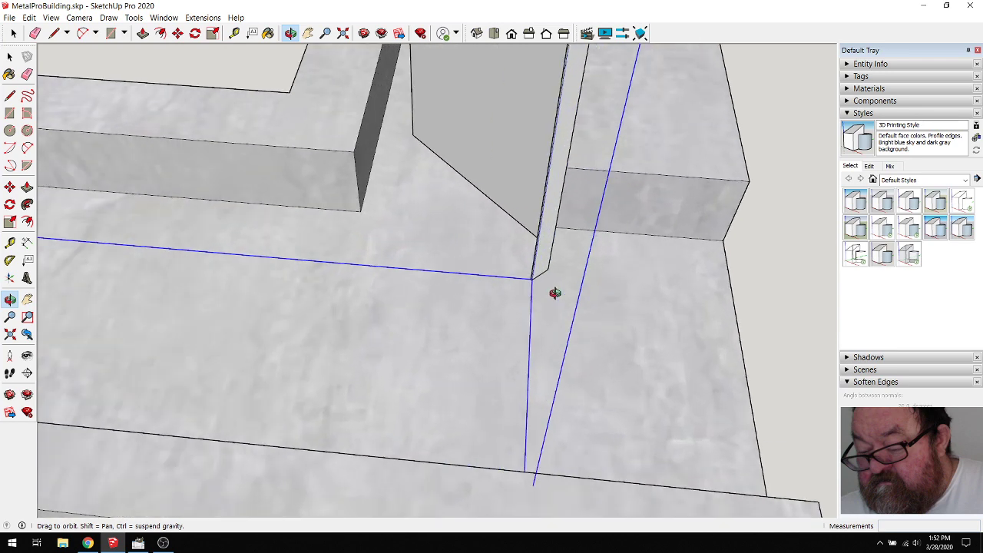
pyautogui.scroll(4, 578, 284)
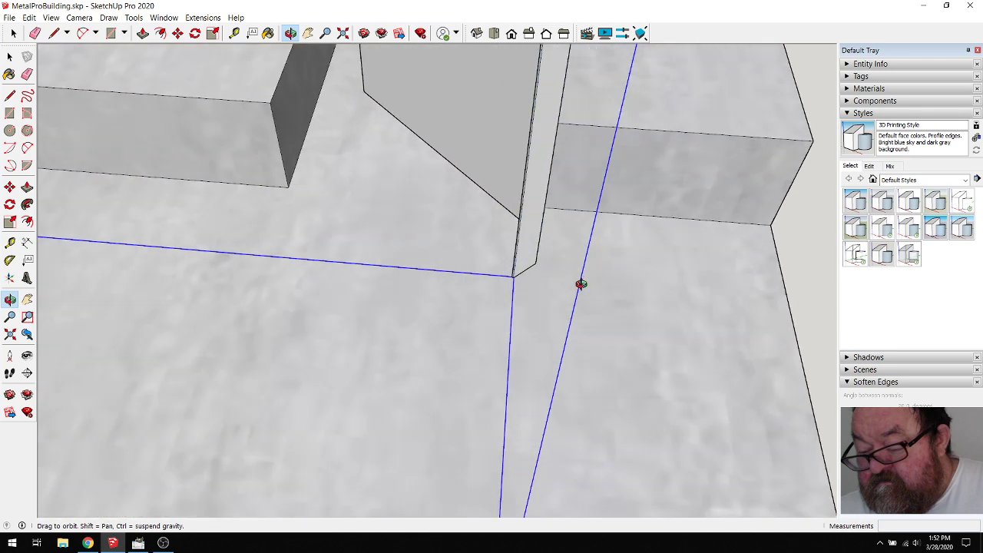
# Shift the arch outline group slightly so its bottom corner meets the outer bottom corner of the end wall panel
pyautogui.press('m')
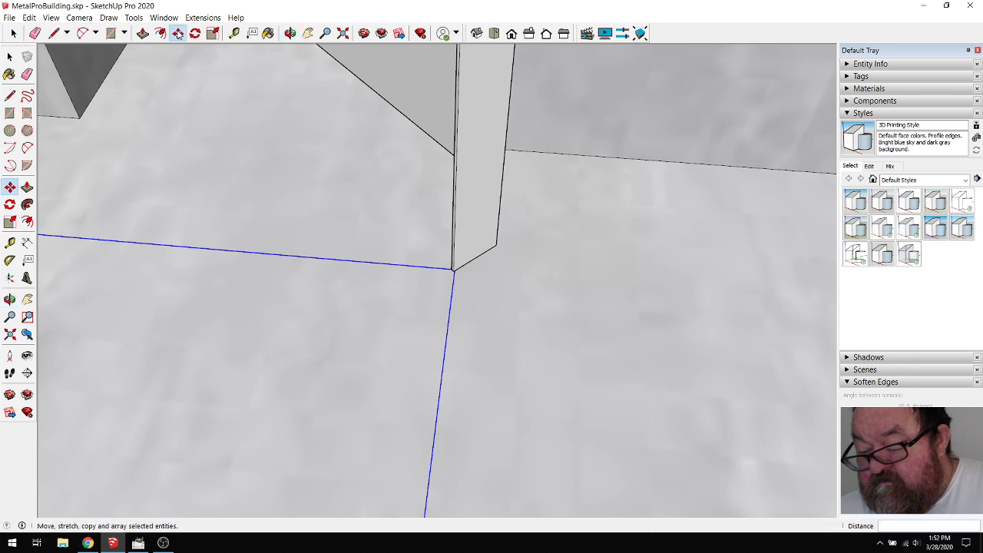
pyautogui.click(454, 271)
pyautogui.click(478, 312)
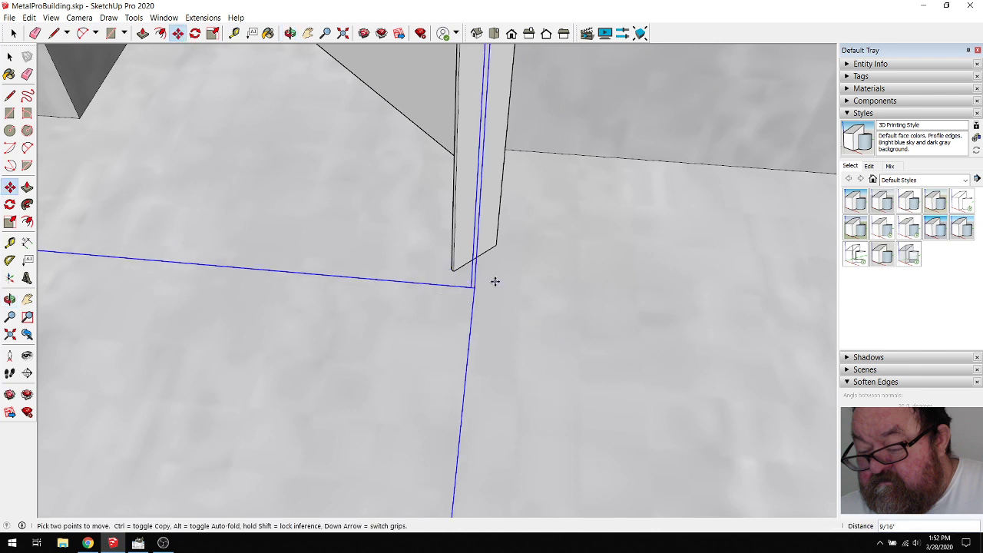
pyautogui.click(470, 287)
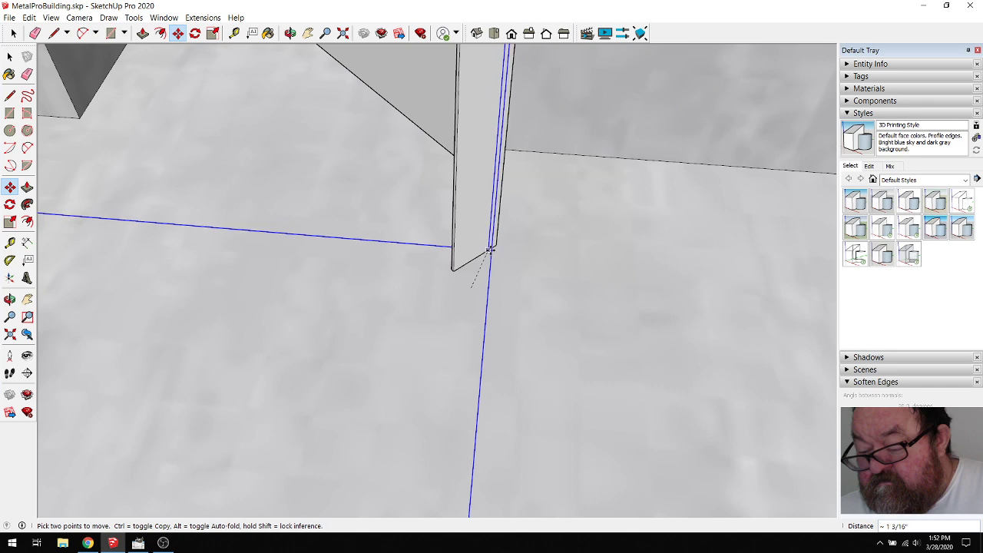
pyautogui.scroll(-10, 687, 407)
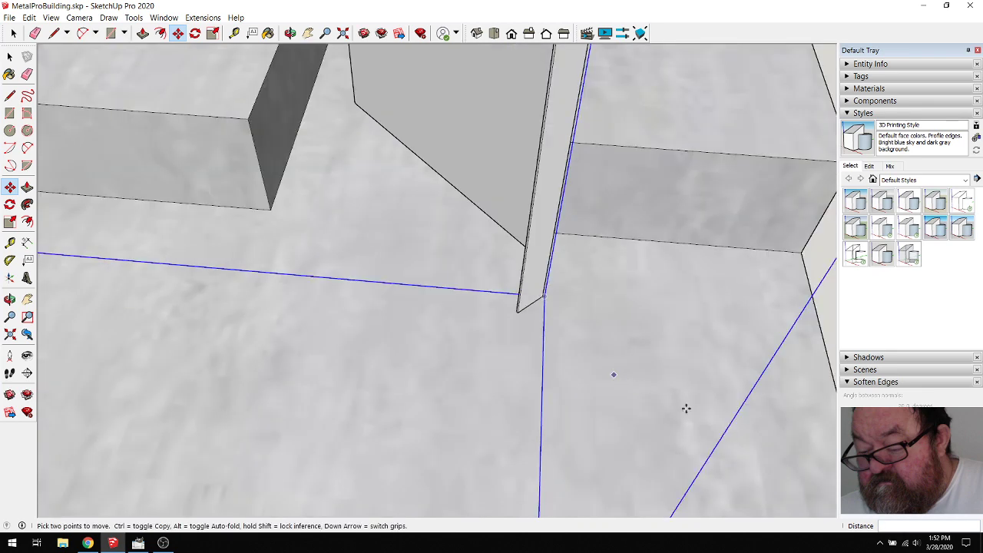
# Check both bottom corners of the shifted arch outline against the outer corners of the end wall panels
pyautogui.scroll(-3, 762, 426)
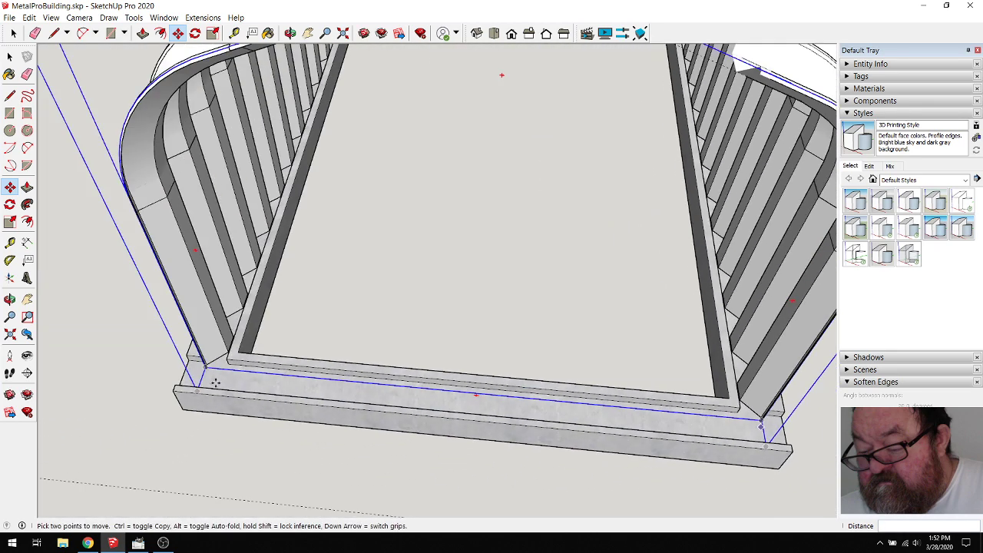
pyautogui.scroll(10, 212, 377)
pyautogui.scroll(8, 201, 346)
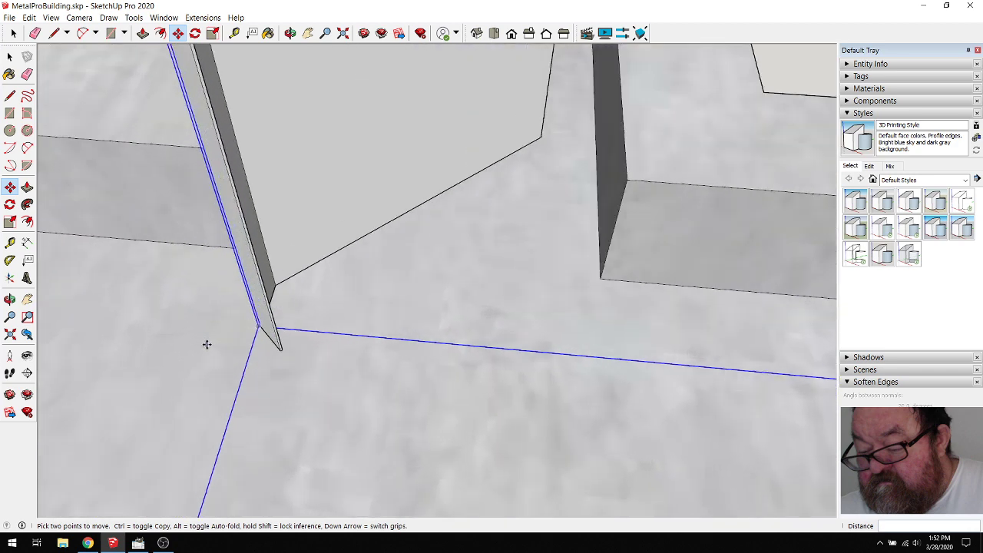
pyautogui.scroll(-6, 242, 323)
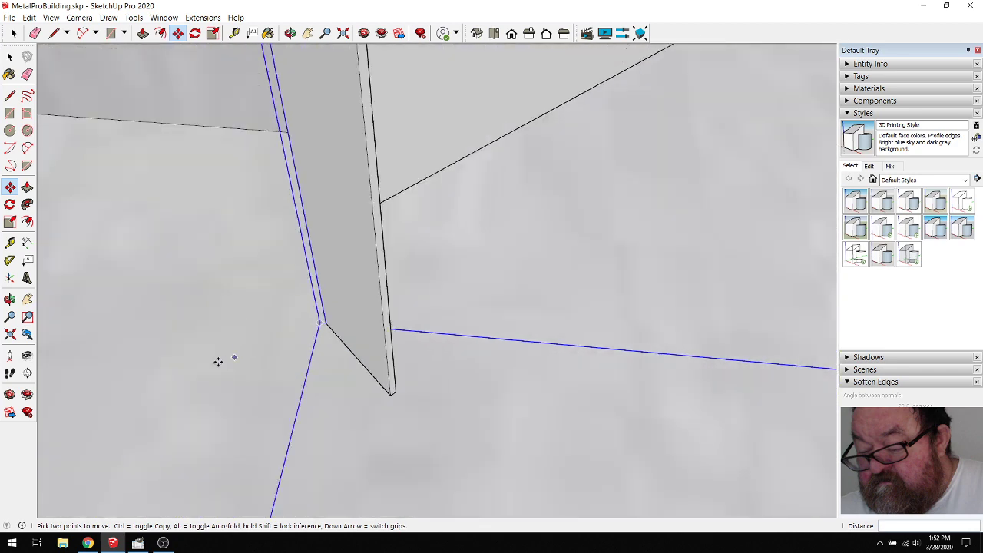
pyautogui.scroll(-6, 241, 354)
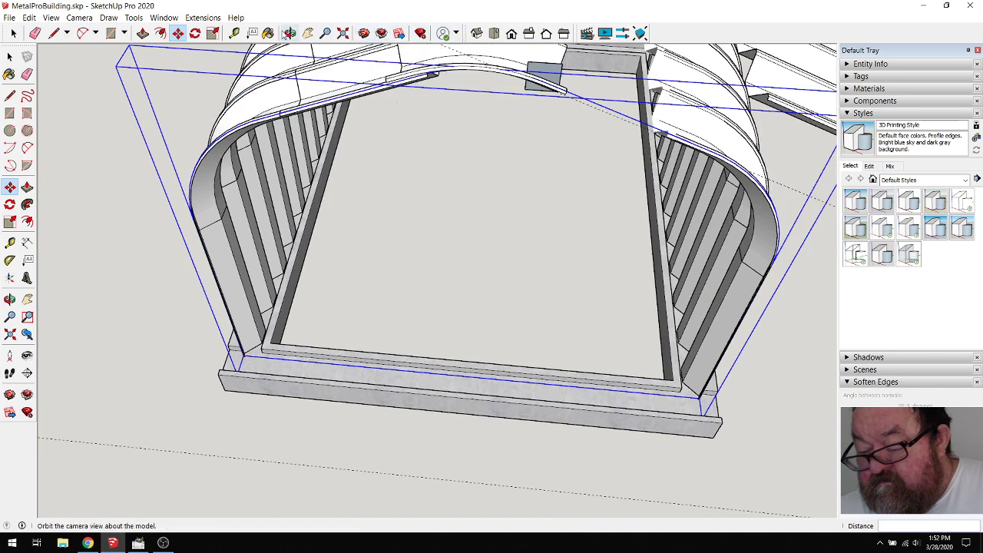
pyautogui.scroll(-2, 395, 185)
pyautogui.click(457, 86)
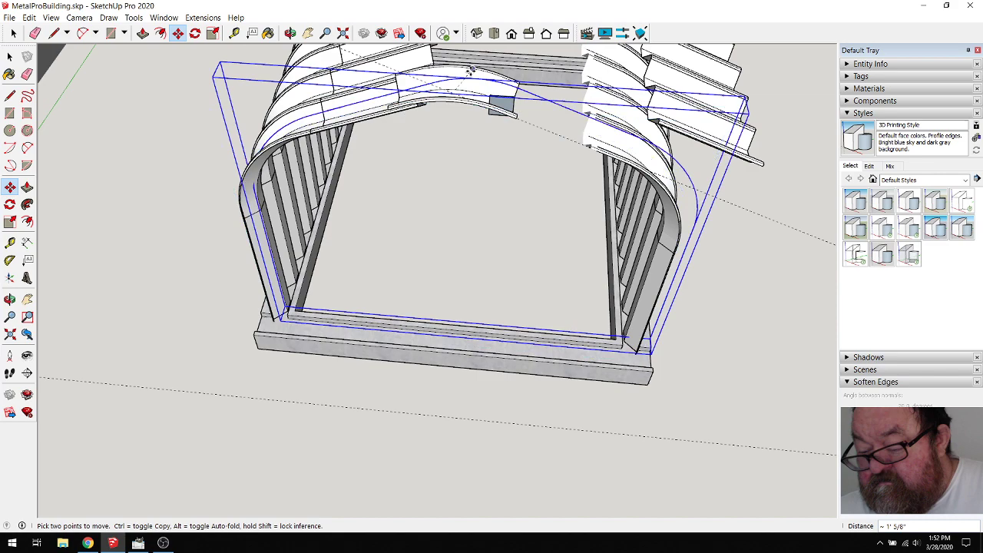
pyautogui.click(471, 71)
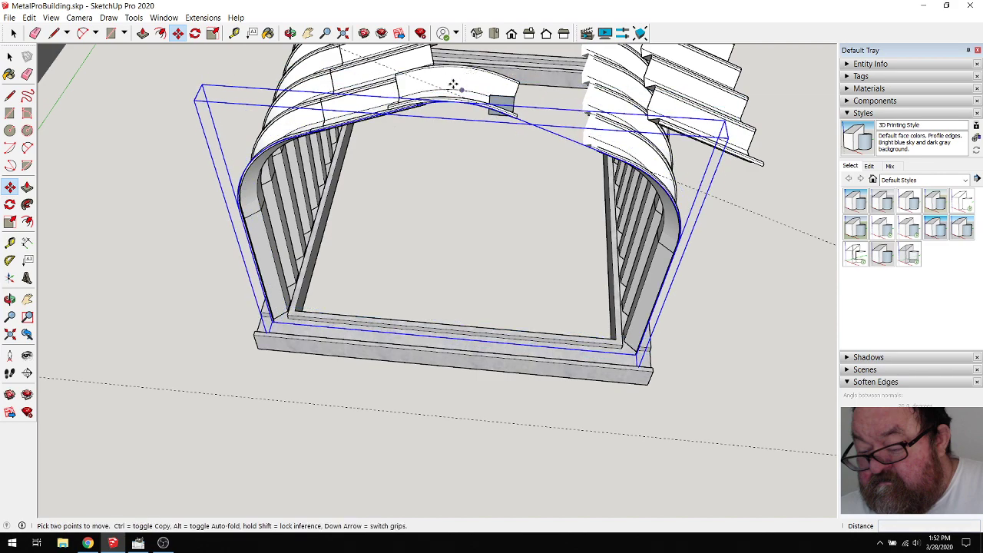
# Compare the arch outline with the front edge of the ridge panel, reselecting the outline to distinguish it from the panel
pyautogui.click(290, 33)
pyautogui.scroll(5, 450, 81)
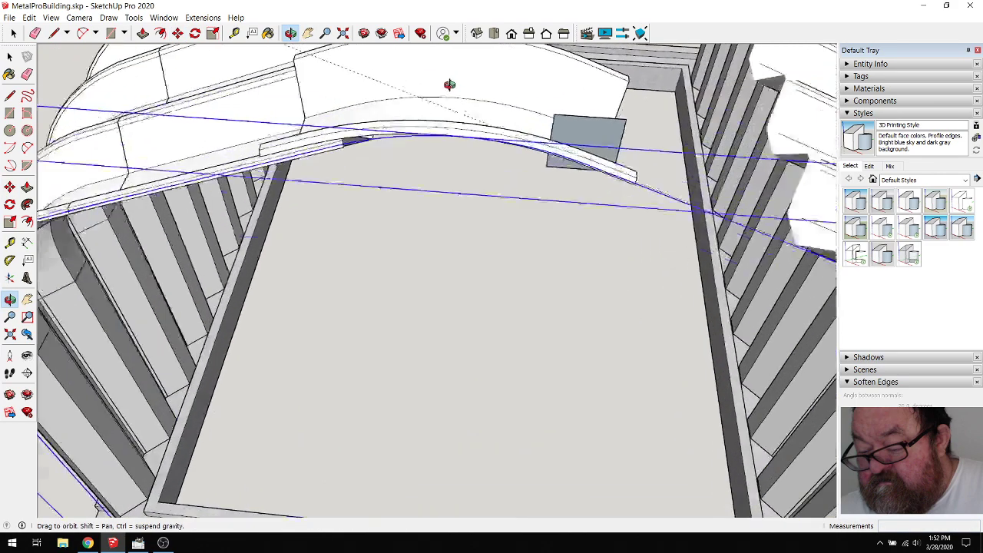
pyautogui.moveTo(449, 84); pyautogui.dragTo(240, 119)
pyautogui.click(14, 34)
pyautogui.click(430, 91)
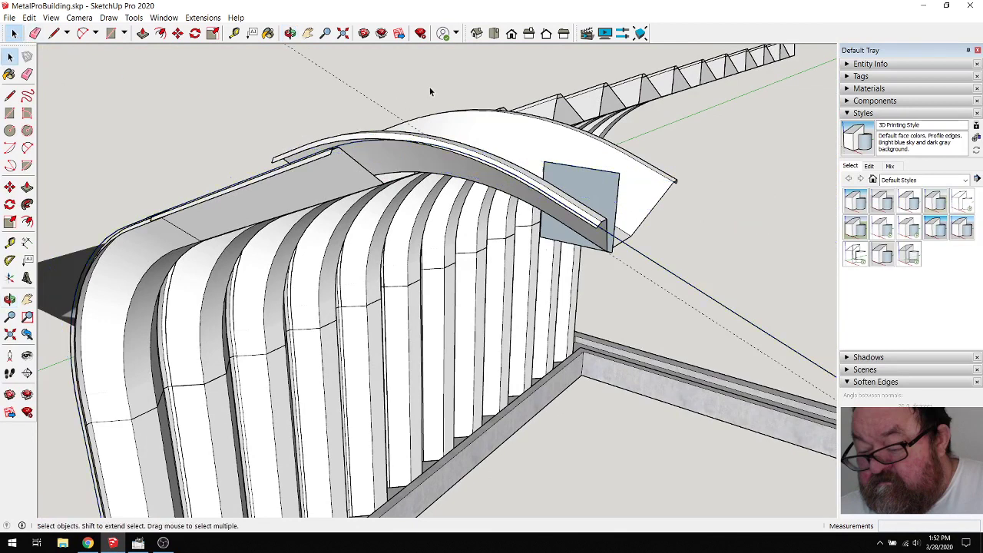
pyautogui.click(671, 275)
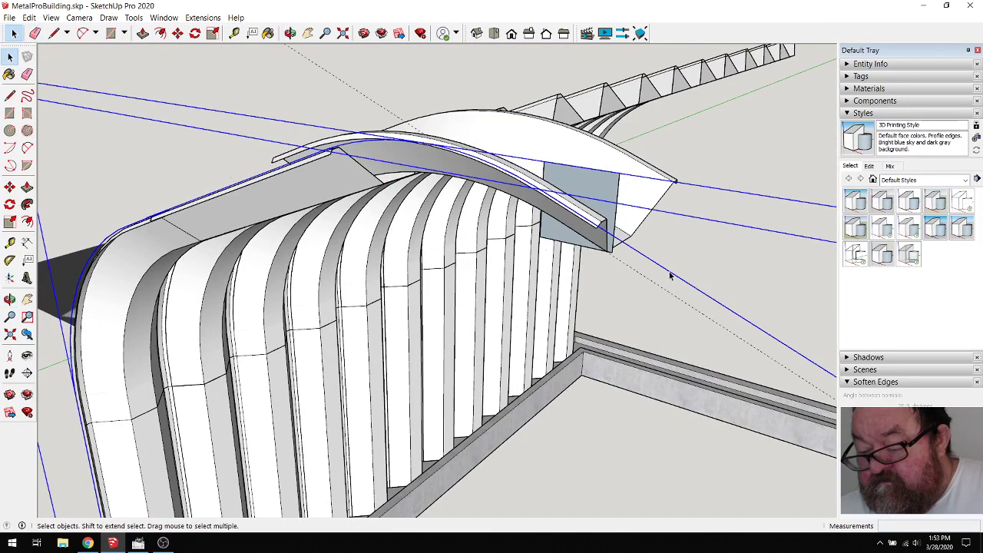
pyautogui.click(429, 142)
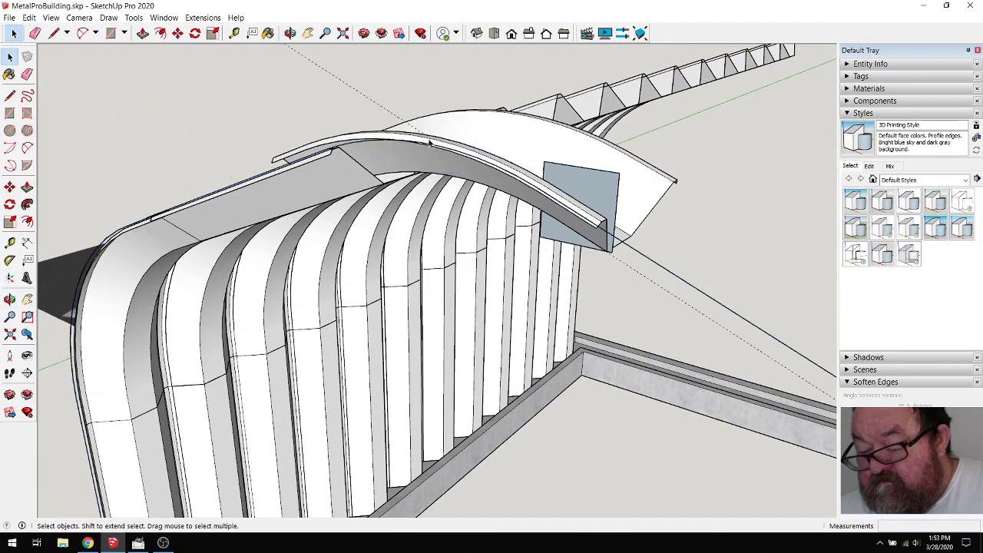
pyautogui.click(622, 244)
pyautogui.scroll(6, 384, 141)
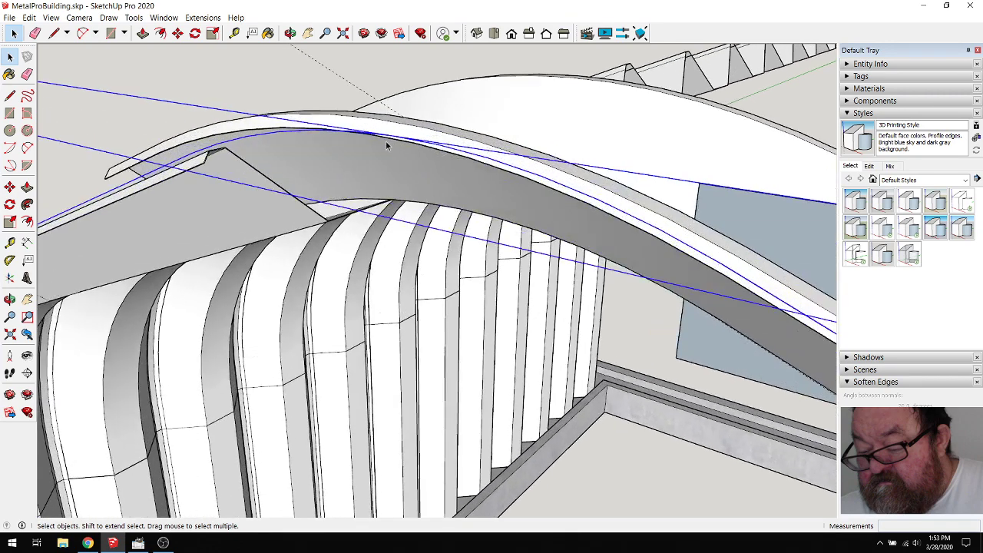
pyautogui.scroll(3, 367, 142)
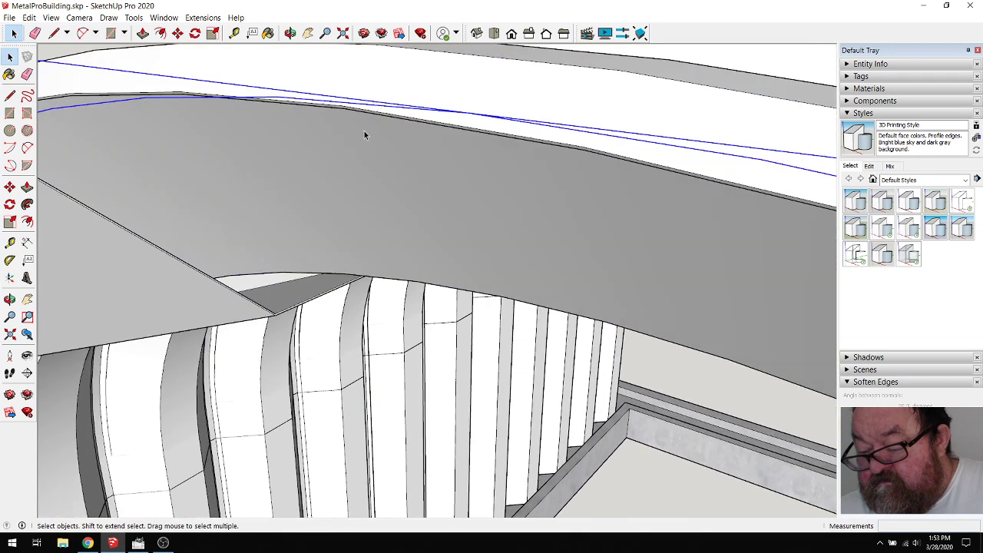
# Inspect from several angles how the arch outline's curve follows the ridge panel's front edge at the peak
pyautogui.click(289, 33)
pyautogui.moveTo(333, 64); pyautogui.dragTo(407, 184)
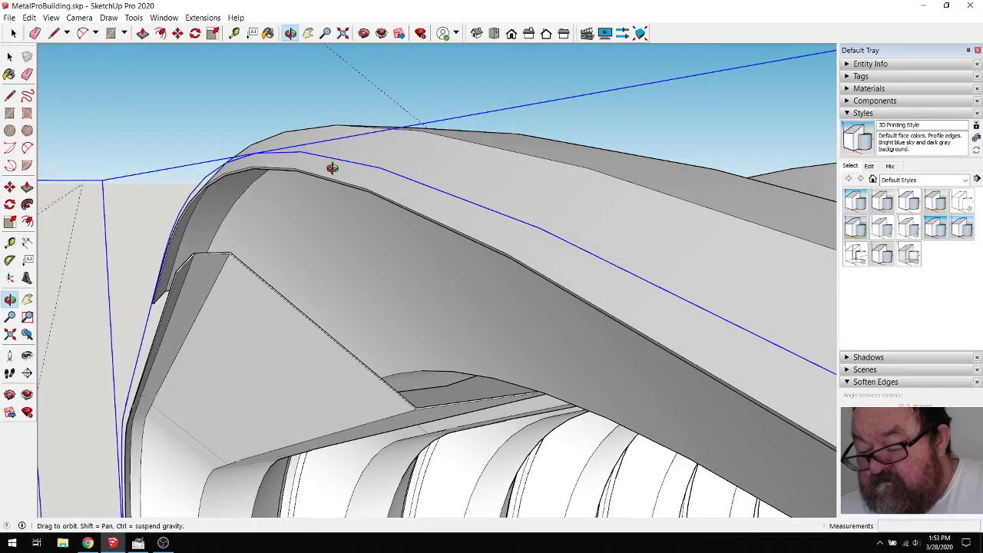
pyautogui.moveTo(332, 168); pyautogui.dragTo(361, 151)
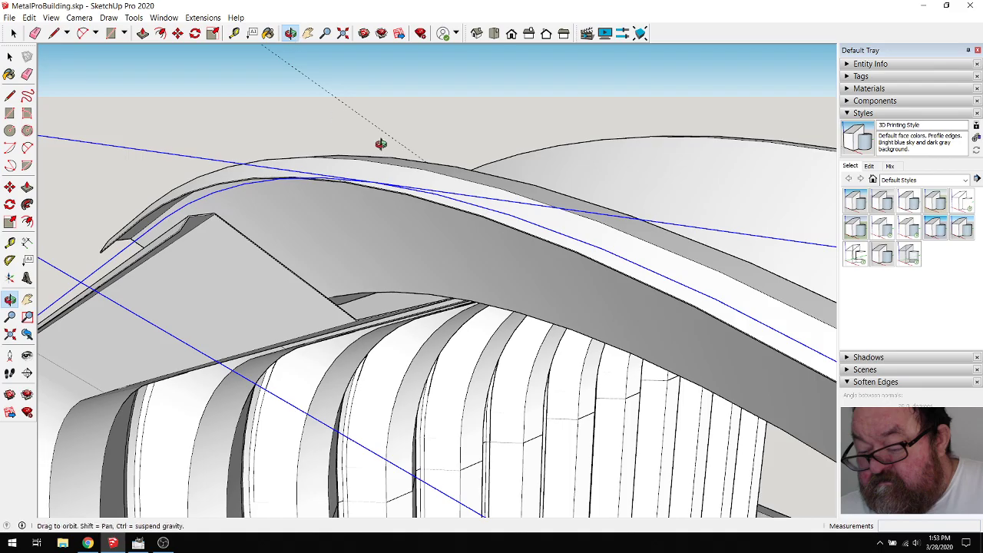
pyautogui.moveTo(381, 144); pyautogui.dragTo(590, 212)
pyautogui.scroll(5, 591, 213)
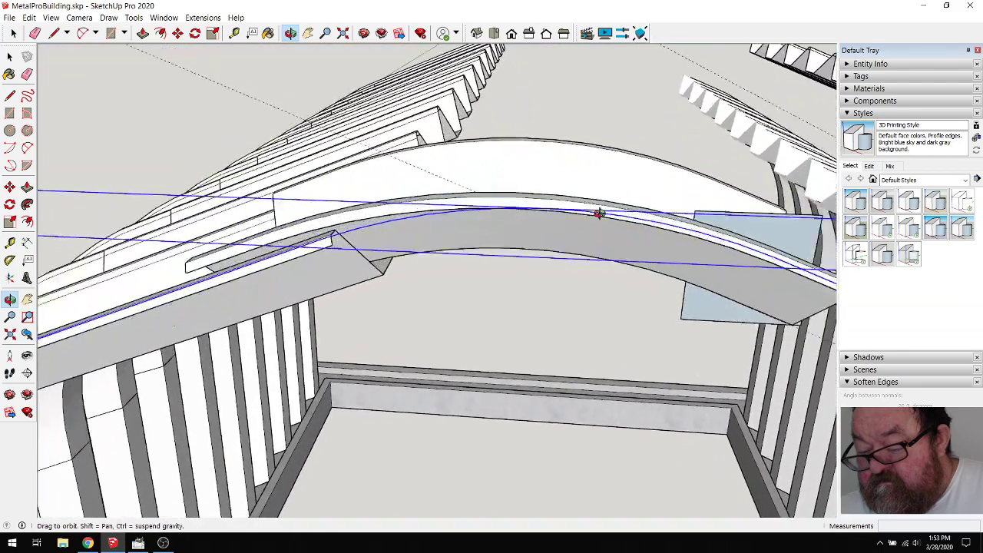
pyautogui.scroll(2, 598, 214)
pyautogui.moveTo(599, 212); pyautogui.dragTo(404, 187)
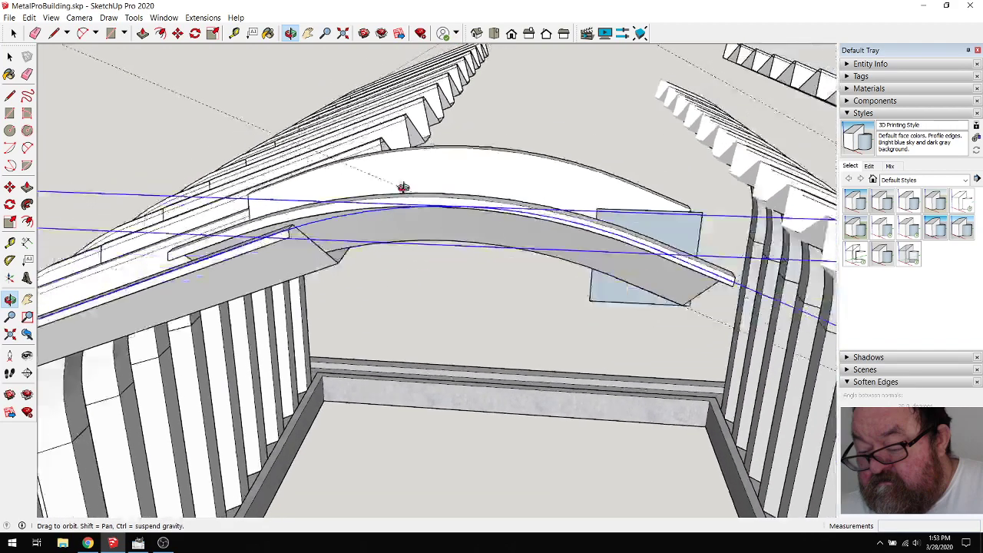
pyautogui.scroll(-8, 407, 186)
# Select the ridge panel and look for a suitable move point along its front edge with the Move tool
pyautogui.click(13, 34)
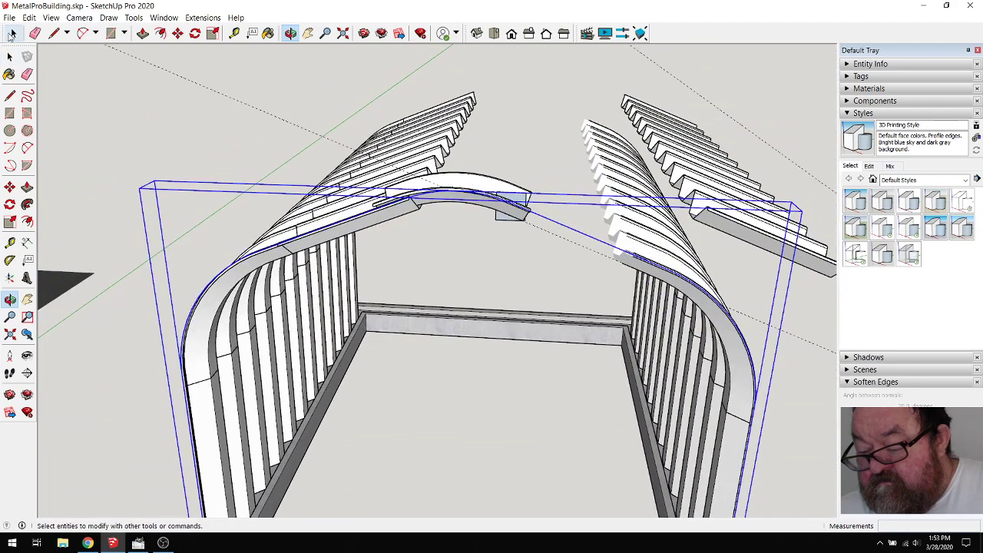
pyautogui.click(253, 176)
pyautogui.scroll(4, 464, 203)
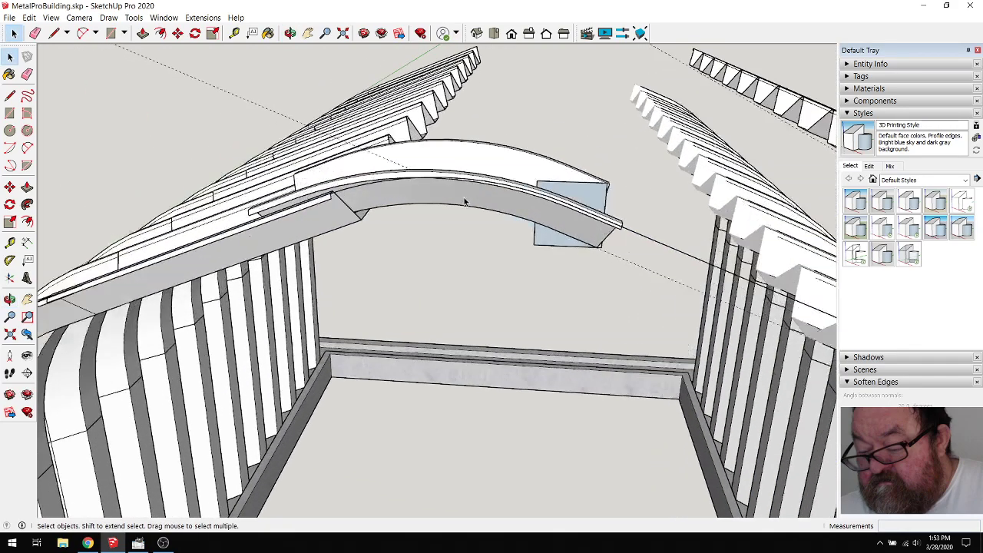
pyautogui.scroll(2, 460, 197)
pyautogui.click(433, 184)
pyautogui.scroll(3, 424, 154)
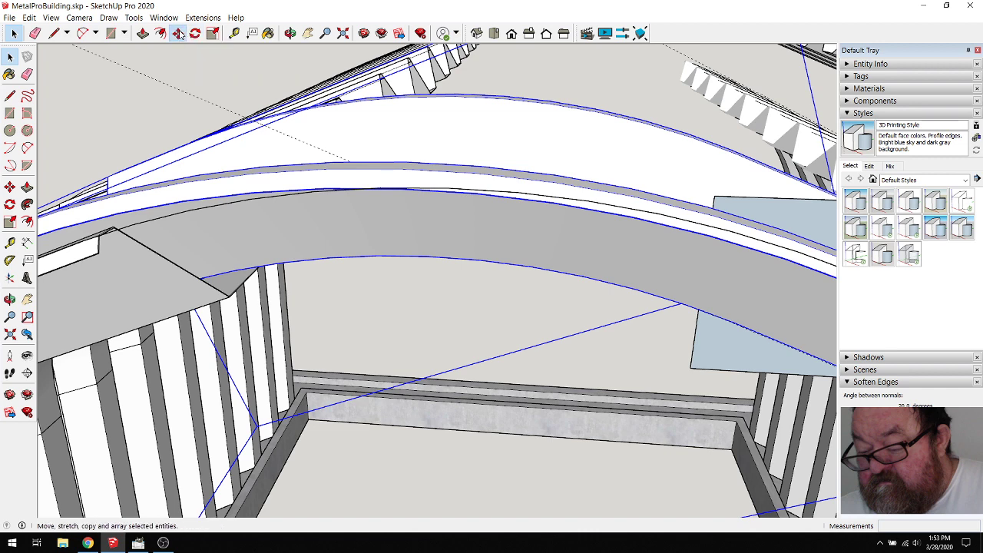
pyautogui.press('m')
pyautogui.scroll(-4, 481, 180)
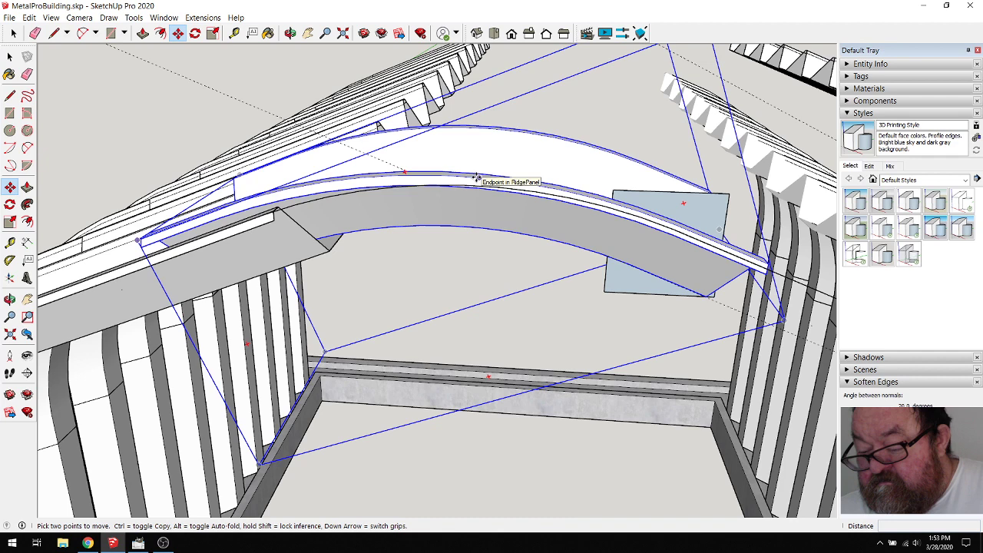
pyautogui.scroll(3, 476, 178)
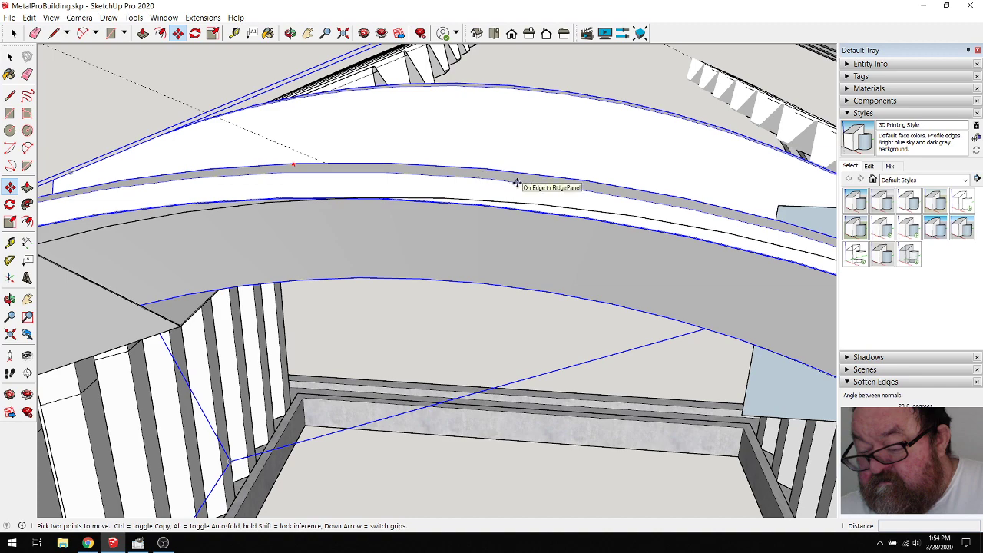
pyautogui.scroll(-8, 516, 183)
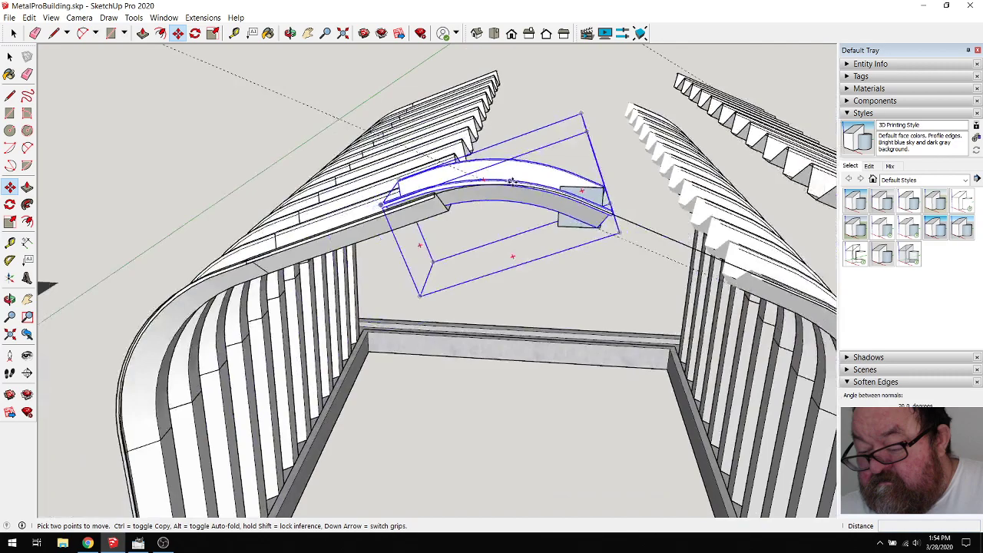
# Place a vertical guide at the middle of the foundation's front side, about 10' 8 3/4" from its end edge
pyautogui.scroll(-3, 511, 182)
pyautogui.click(290, 33)
pyautogui.moveTo(413, 149); pyautogui.dragTo(412, 125)
pyautogui.scroll(-3, 413, 123)
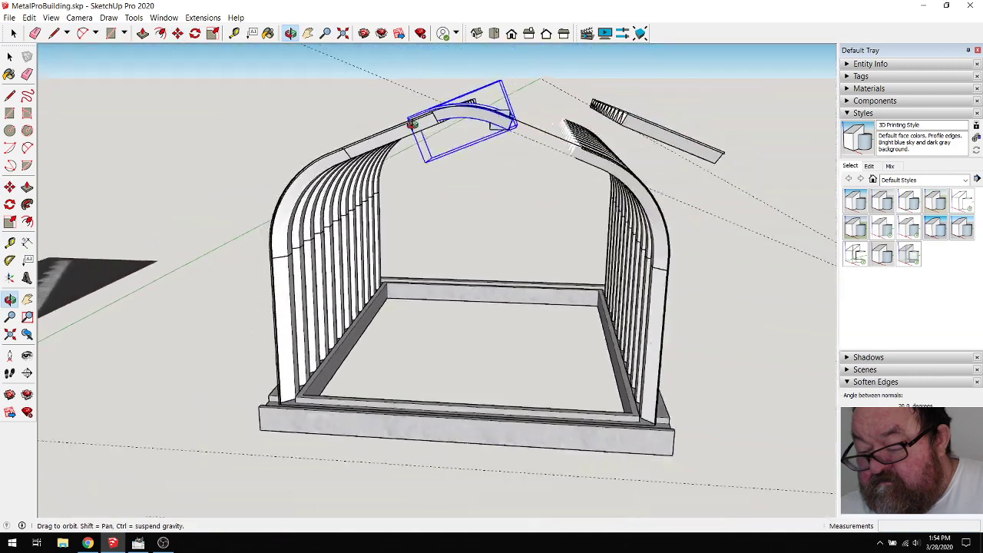
pyautogui.scroll(5, 341, 420)
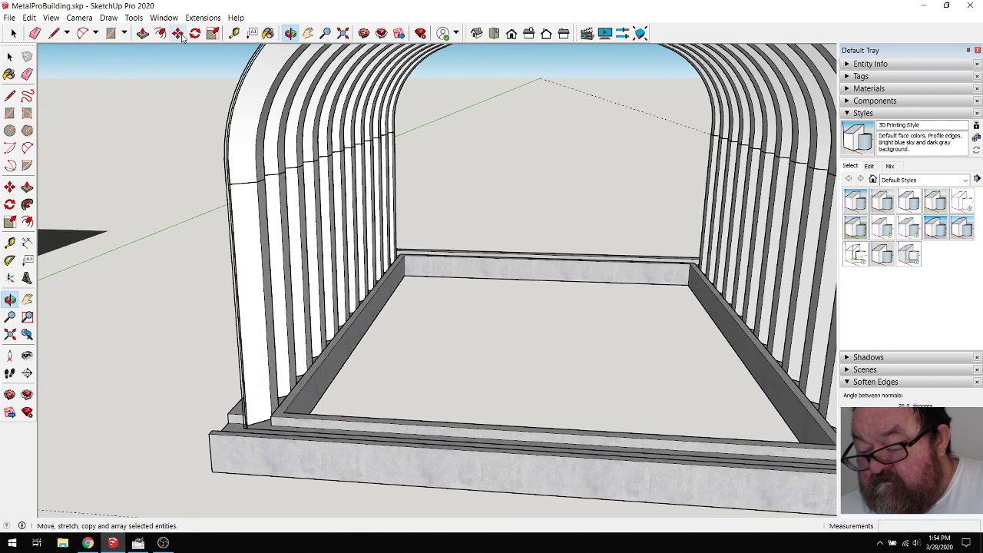
pyautogui.click(234, 33)
pyautogui.click(208, 436)
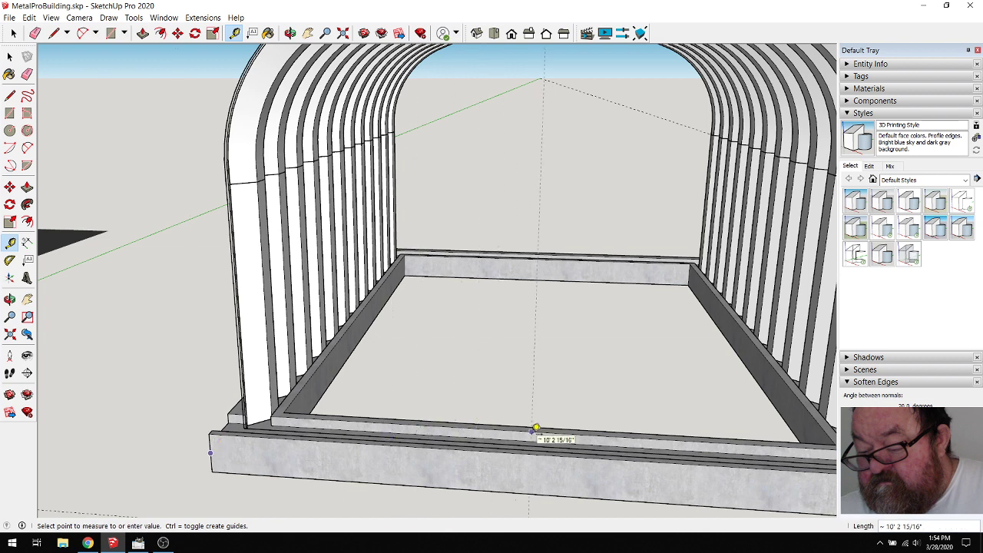
pyautogui.click(553, 427)
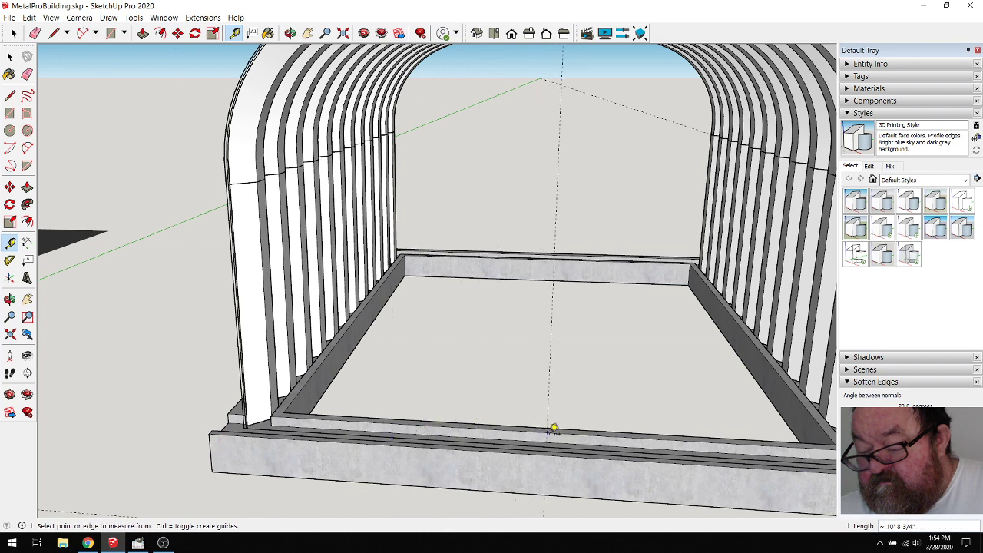
# Measure a second vertical guide from the foundation's opposite front end edge to the middle of the front side
pyautogui.scroll(-3, 447, 471)
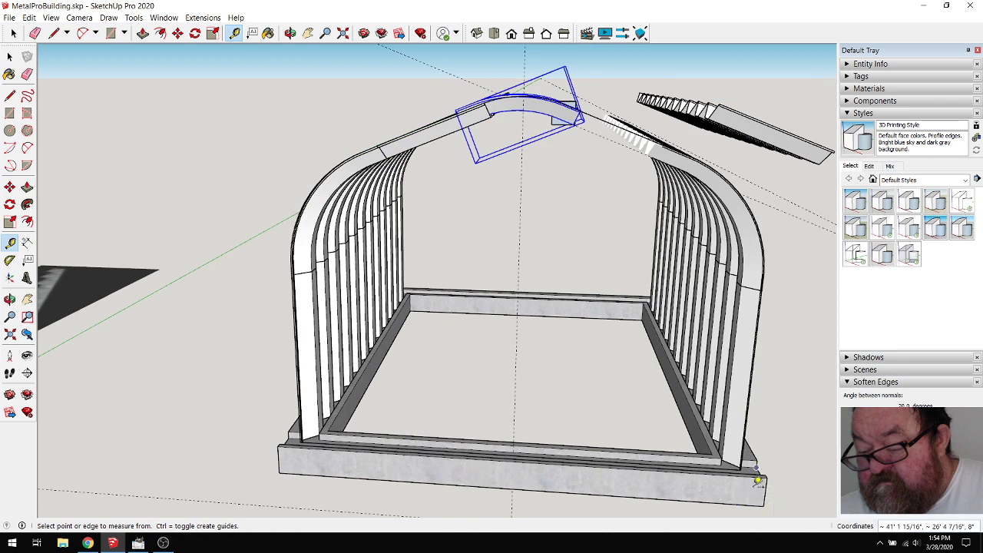
pyautogui.click(770, 489)
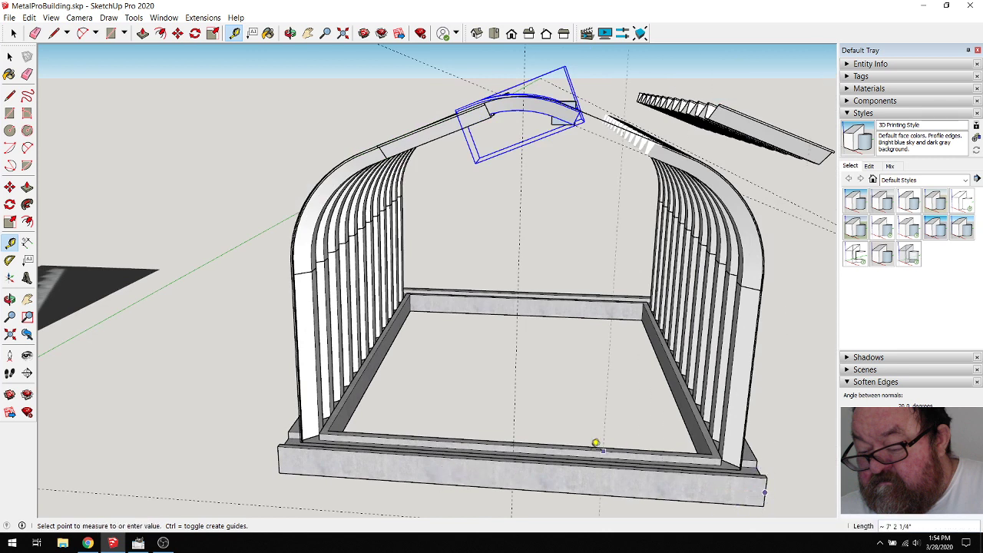
pyautogui.click(521, 442)
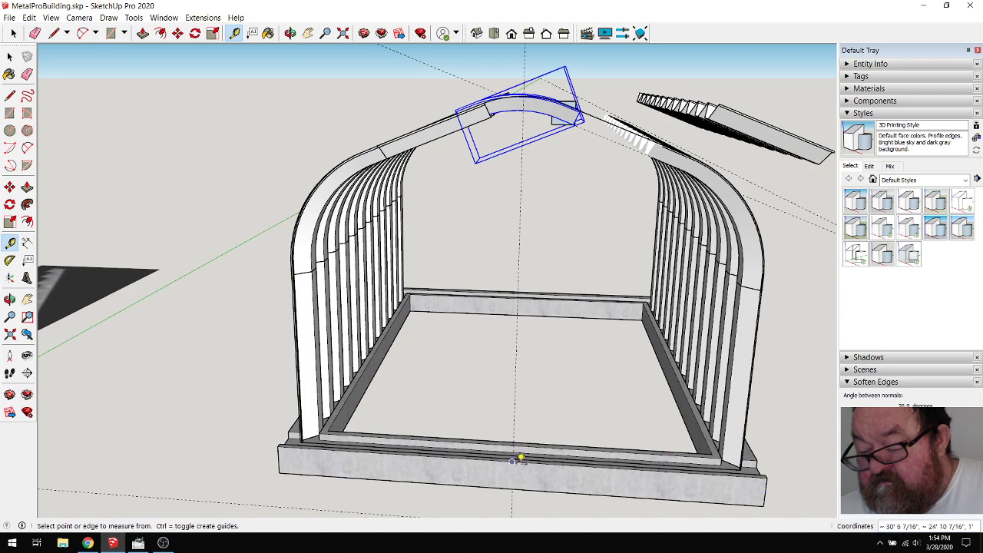
# Move the ridge panel a few inches toward the front of the building, gripping its front edge at the centre guide
pyautogui.click(290, 33)
pyautogui.moveTo(369, 108); pyautogui.dragTo(415, 195)
pyautogui.scroll(8, 536, 181)
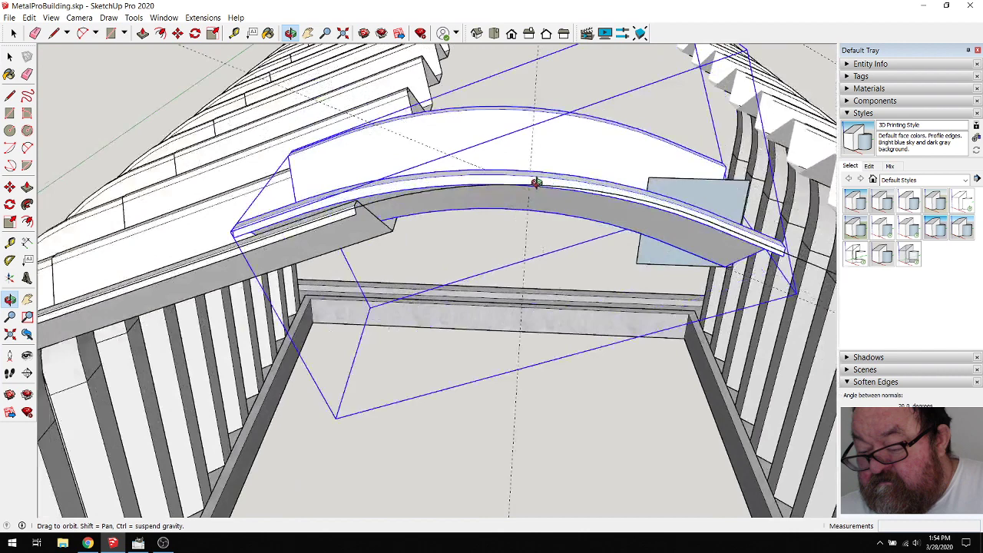
pyautogui.moveTo(536, 181); pyautogui.dragTo(527, 212)
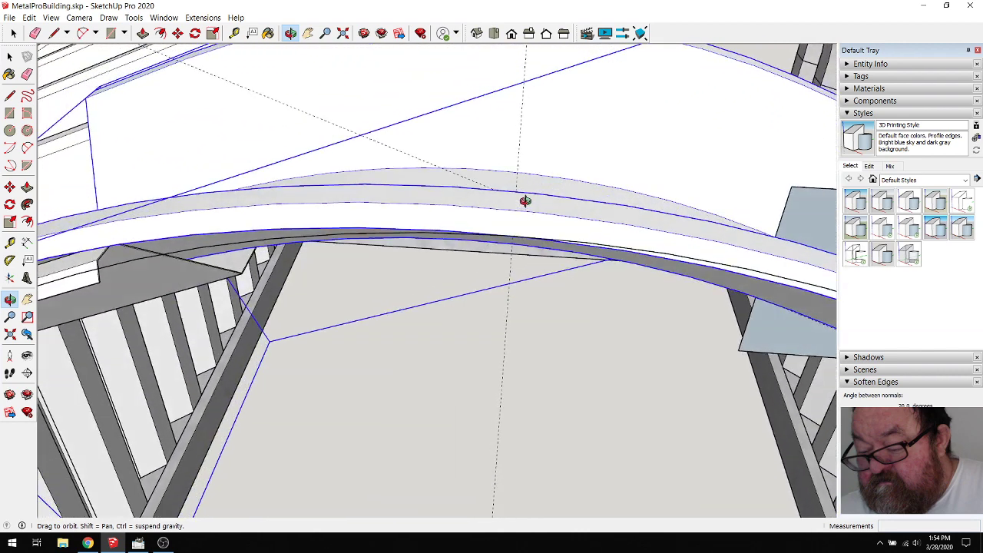
pyautogui.click(177, 33)
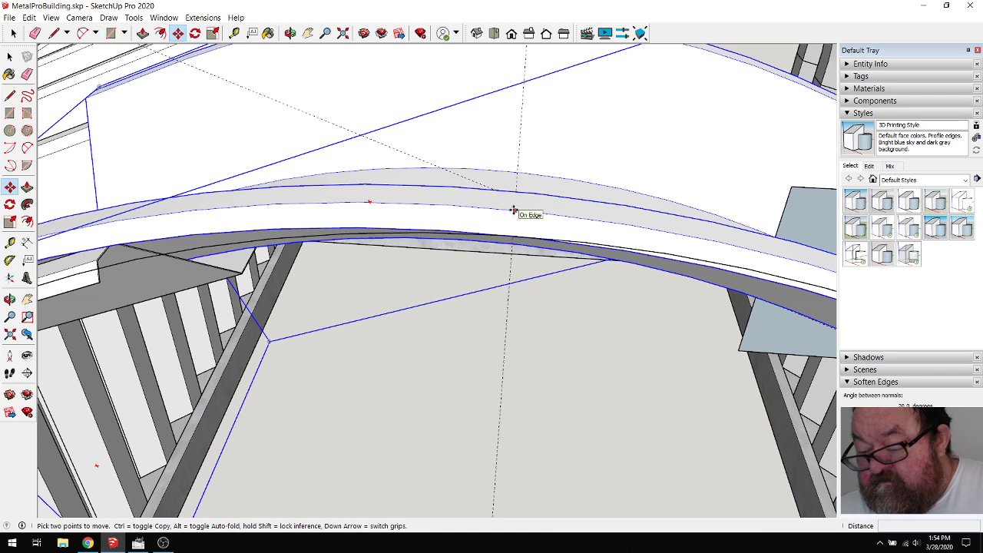
pyautogui.click(513, 210)
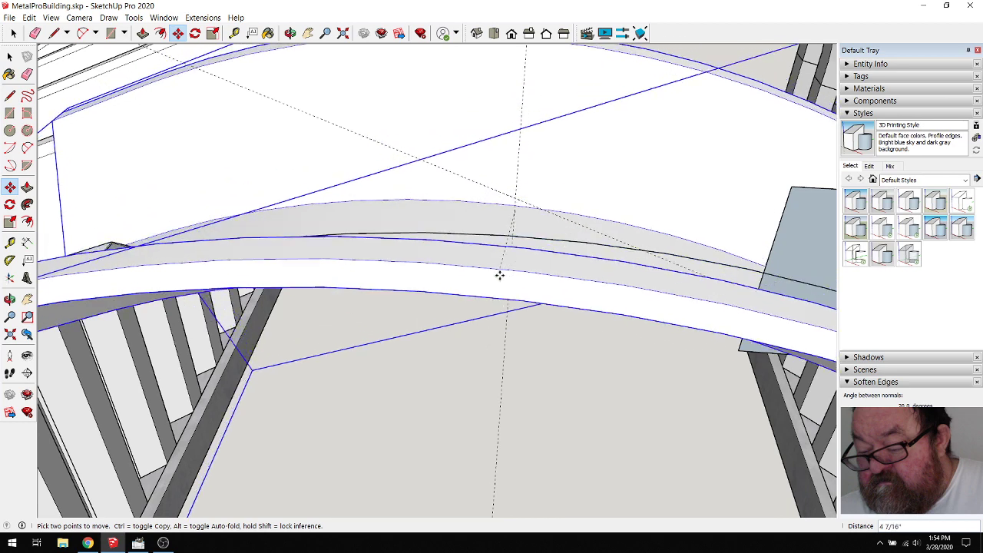
pyautogui.click(171, 92)
# Move the selected ridge panel about 5 15/16", gripping its front edge at the centre guide
pyautogui.press('space')
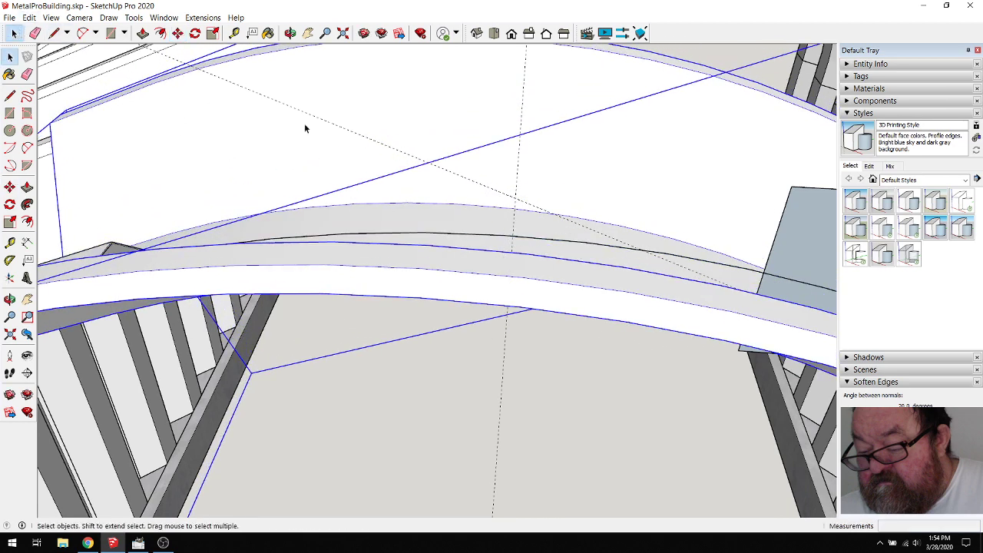
pyautogui.rightClick(443, 126)
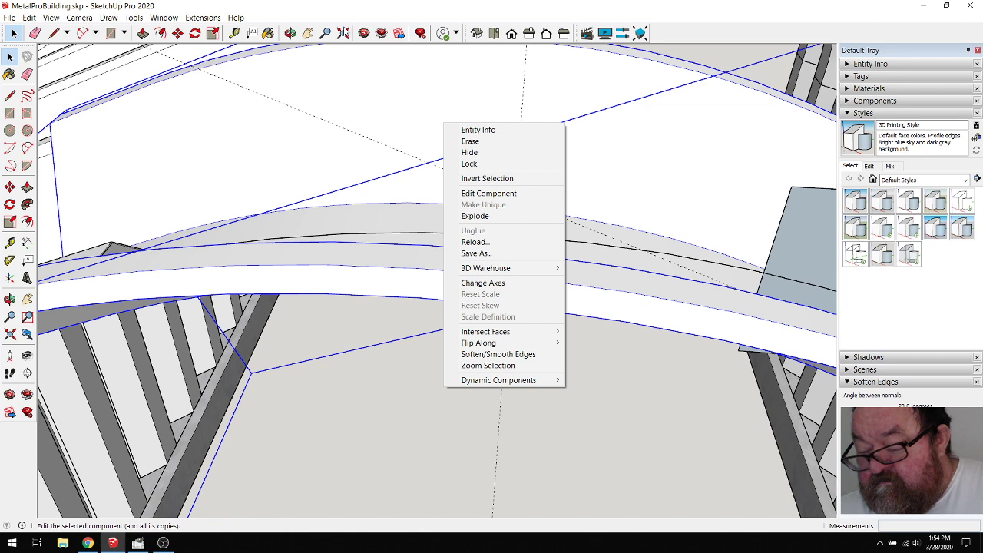
pyautogui.click(291, 33)
pyautogui.moveTo(483, 140); pyautogui.dragTo(509, 123)
pyautogui.press('t')
pyautogui.press('m')
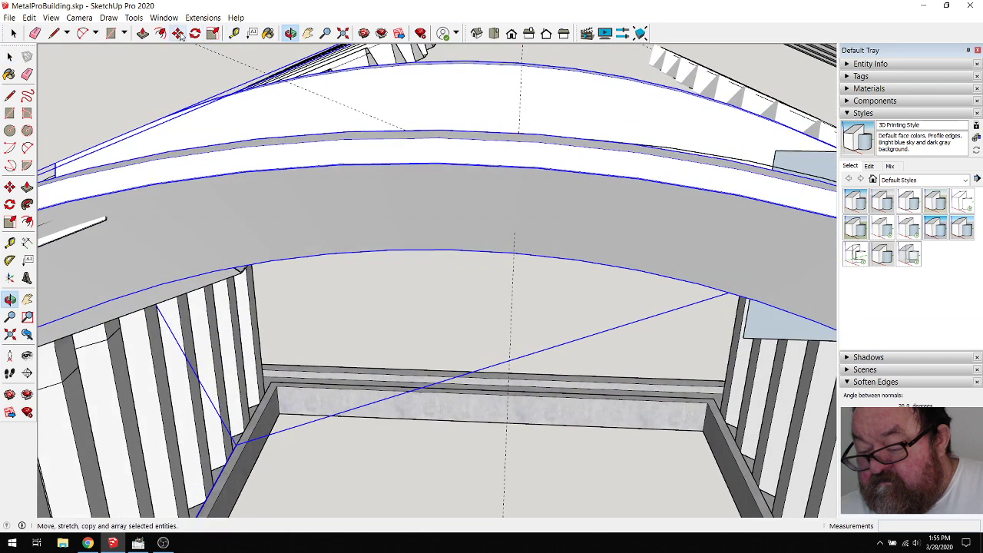
pyautogui.click(516, 143)
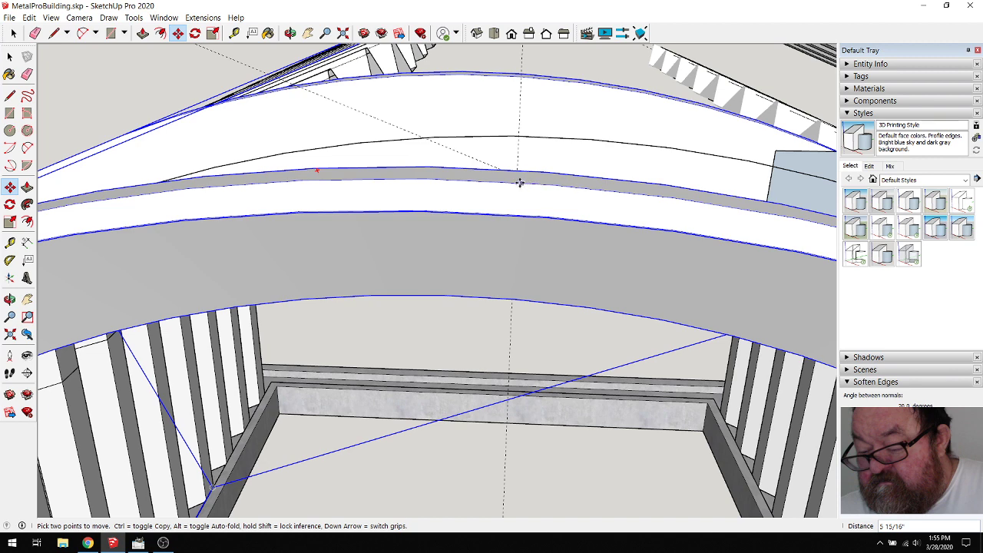
# Try to reposition the ridge panel again from the middle of its front edge, using the centre guide as reference
pyautogui.scroll(-3, 501, 189)
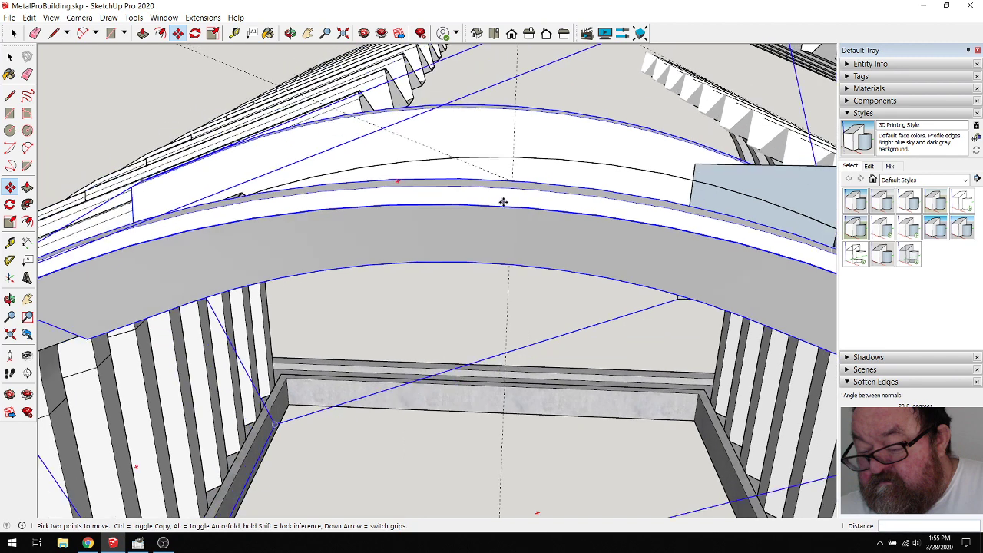
pyautogui.moveTo(502, 202); pyautogui.dragTo(505, 197, button='middle')
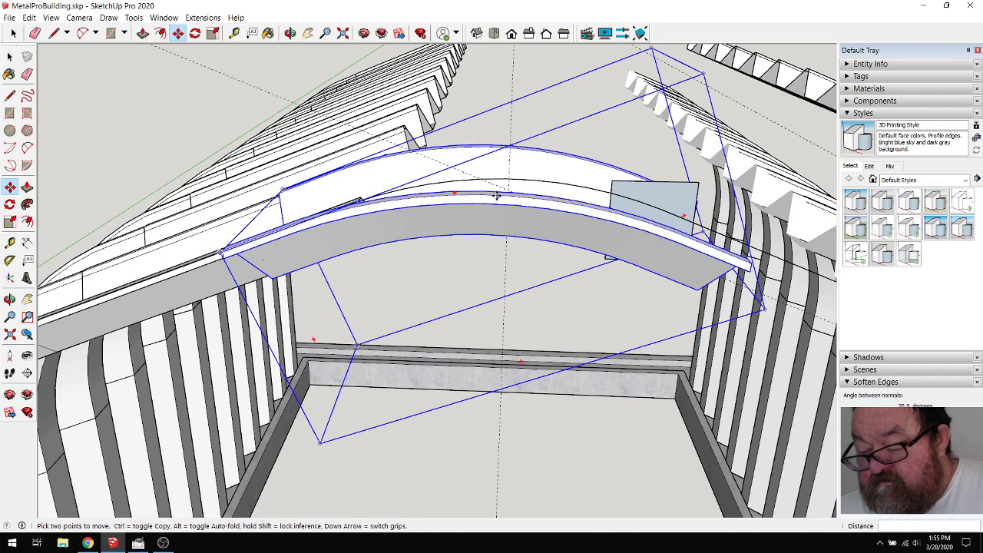
pyautogui.click(497, 196)
pyautogui.scroll(5, 508, 185)
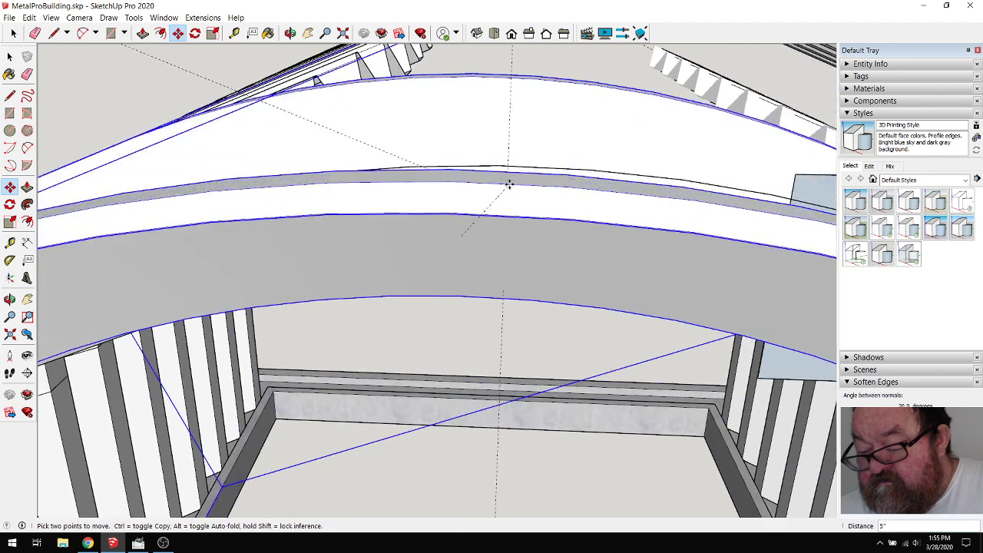
pyautogui.moveTo(508, 184); pyautogui.dragTo(494, 140, button='middle')
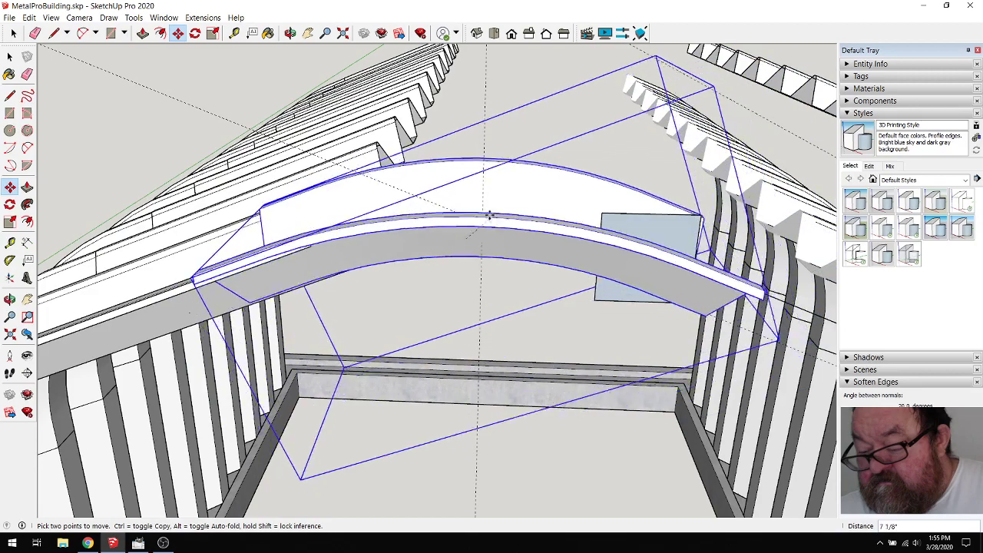
pyautogui.scroll(5, 479, 222)
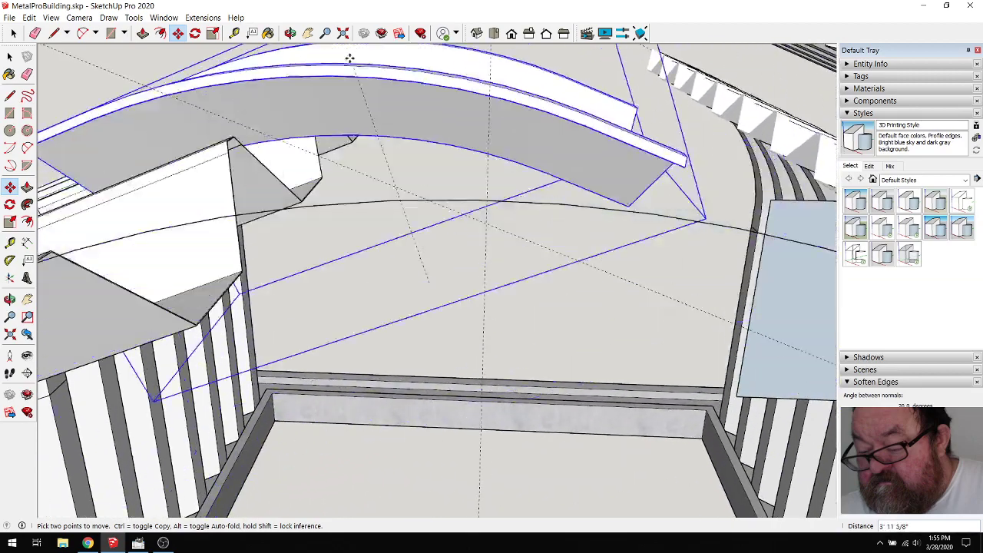
# Move the ridge panel by its front edge so it meets the centre guide at the crown of the arch outline
pyautogui.click(290, 34)
pyautogui.moveTo(509, 149); pyautogui.dragTo(350, 267)
pyautogui.moveTo(405, 242); pyautogui.dragTo(443, 254)
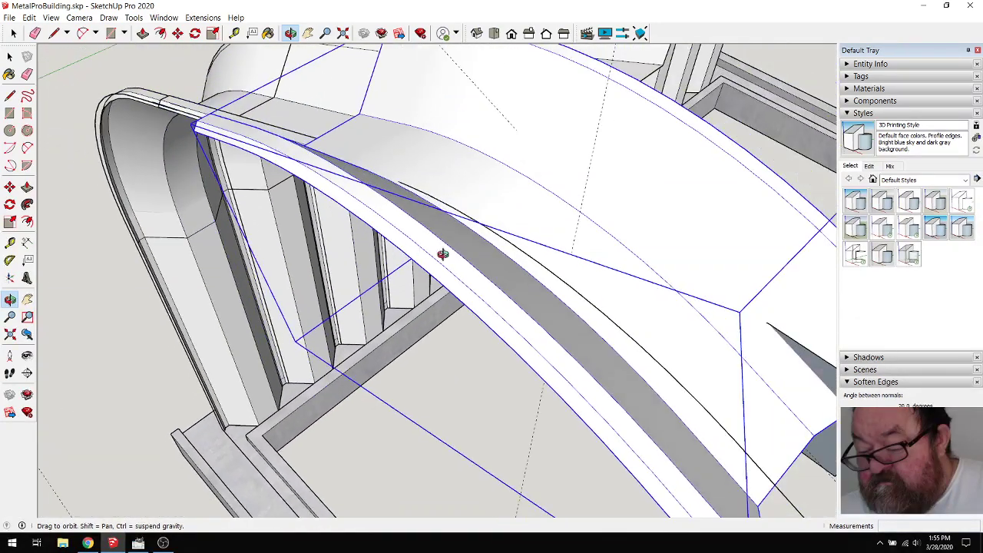
pyautogui.click(178, 33)
pyautogui.click(439, 199)
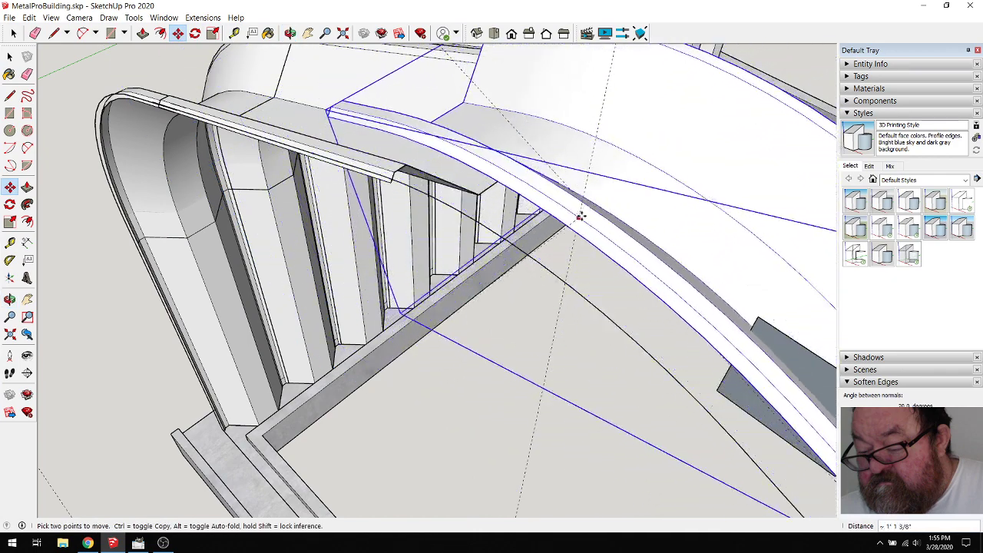
pyautogui.scroll(-3, 574, 254)
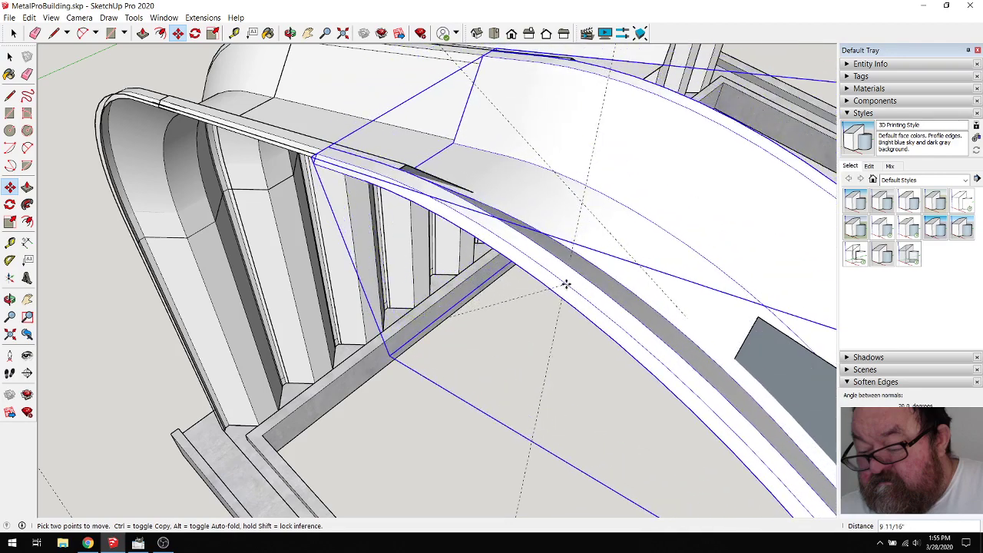
pyautogui.scroll(3, 566, 278)
pyautogui.scroll(5, 566, 277)
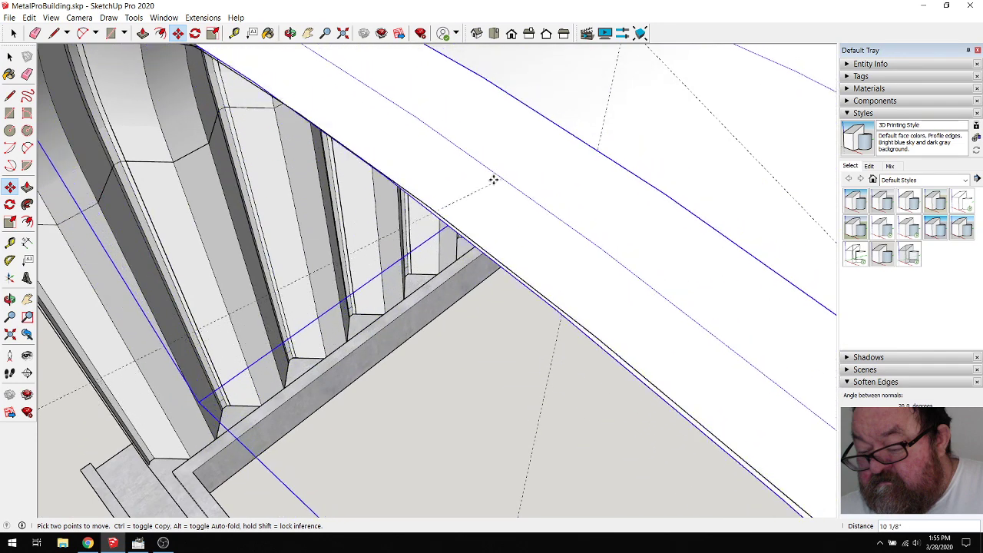
pyautogui.scroll(-6, 499, 206)
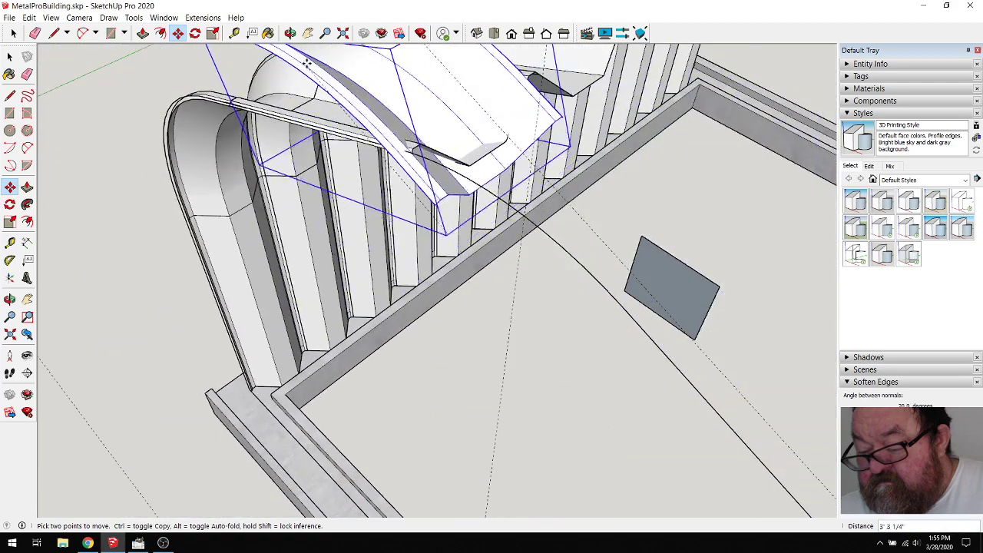
pyautogui.click(290, 33)
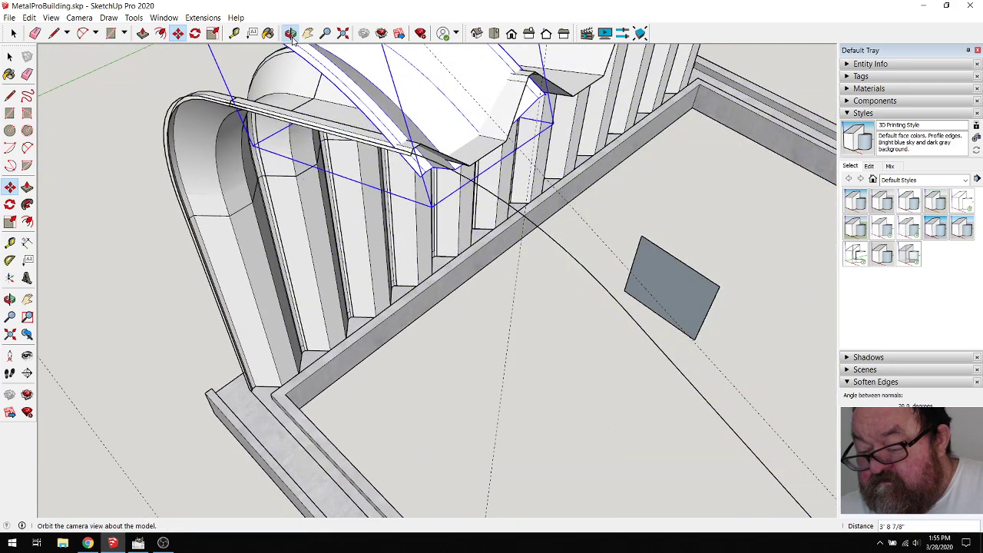
pyautogui.moveTo(491, 100); pyautogui.dragTo(533, 73)
pyautogui.scroll(5, 553, 112)
pyautogui.rightClick(554, 112)
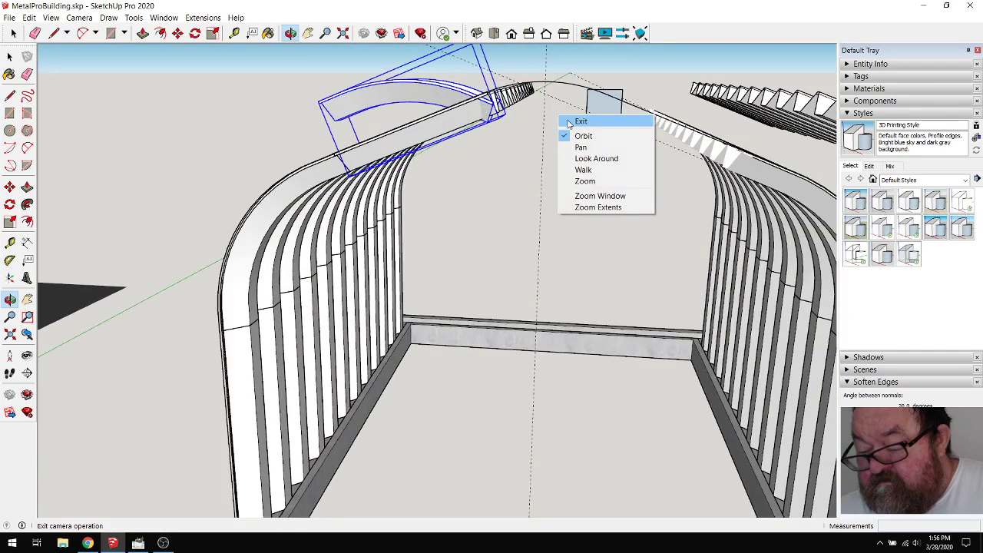
pyautogui.click(572, 120)
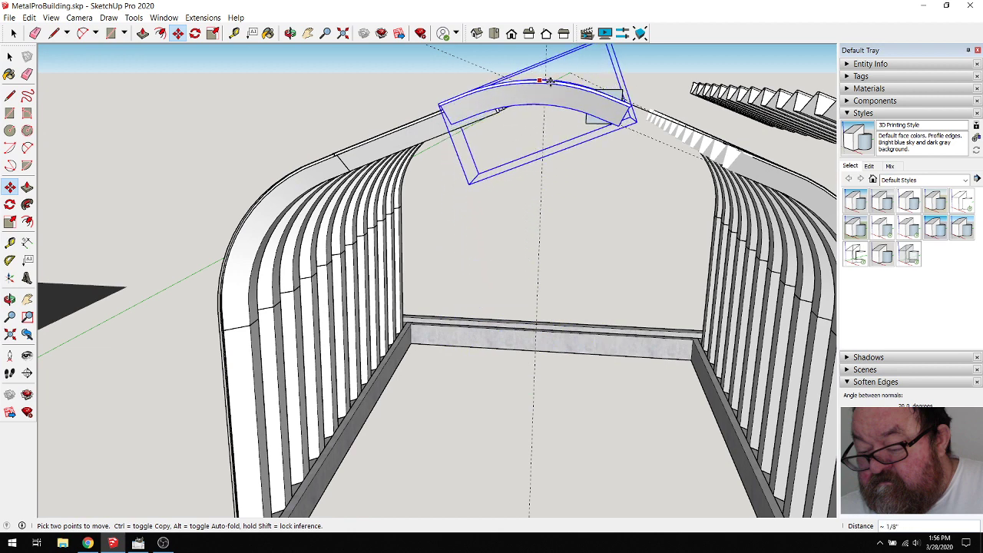
pyautogui.click(549, 81)
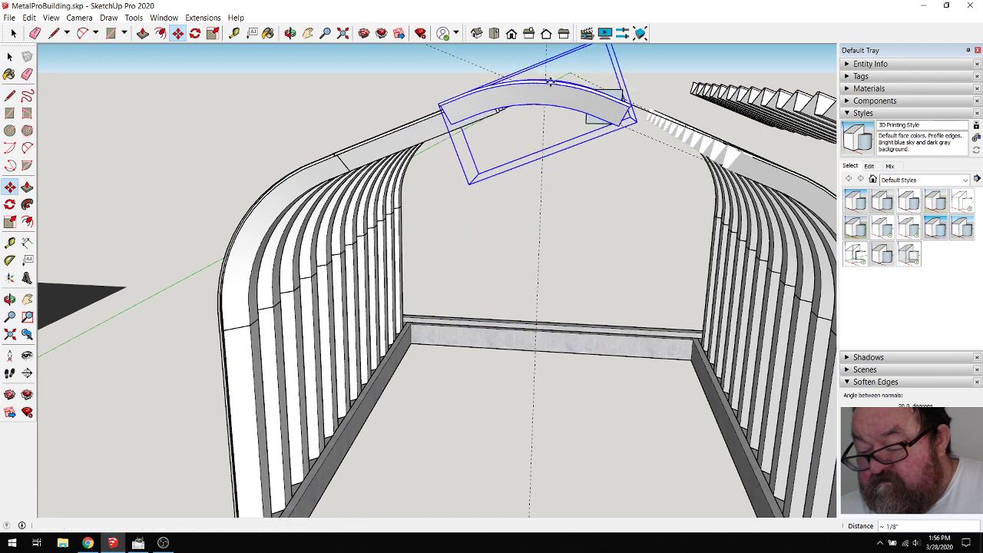
# Move the ridge panel about 9 1/2" toward the rear of the building, over the front roof panel
pyautogui.click(289, 34)
pyautogui.moveTo(461, 123); pyautogui.dragTo(561, 149)
pyautogui.scroll(8, 511, 268)
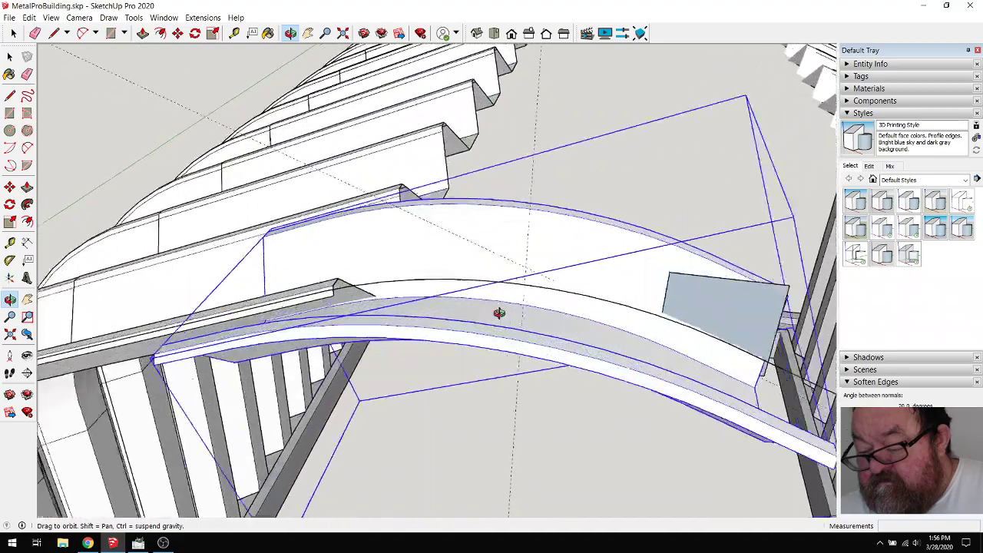
pyautogui.scroll(10, 499, 313)
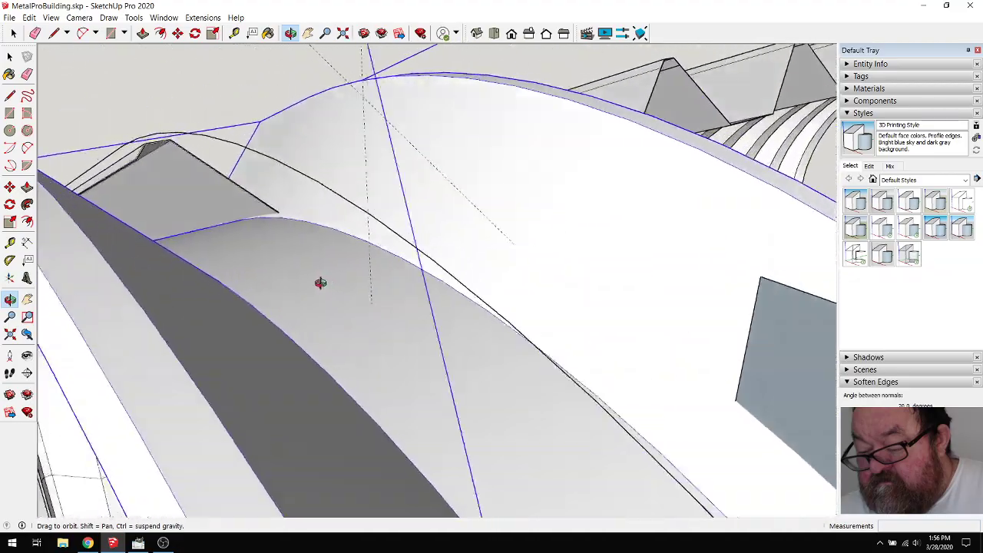
pyautogui.moveTo(320, 283); pyautogui.dragTo(409, 337)
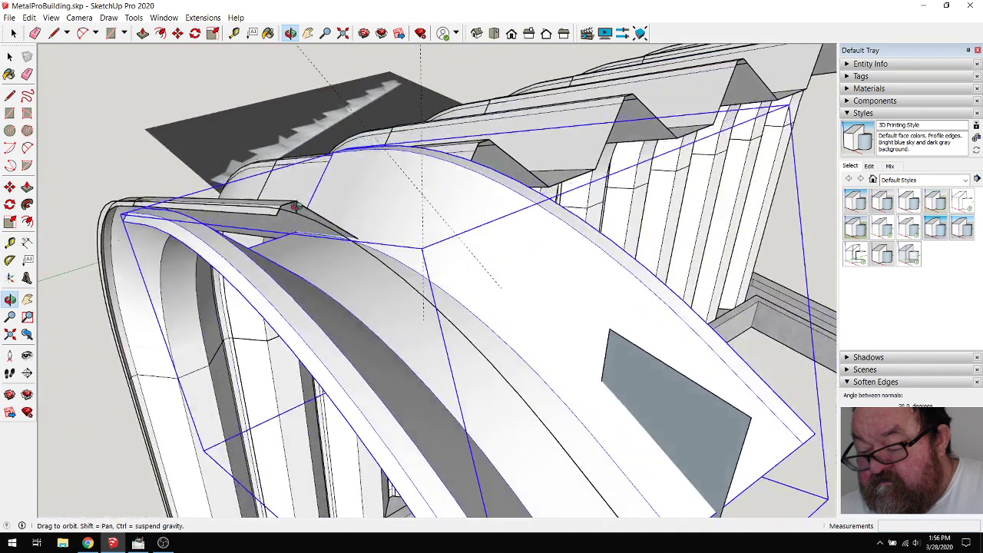
pyautogui.click(178, 34)
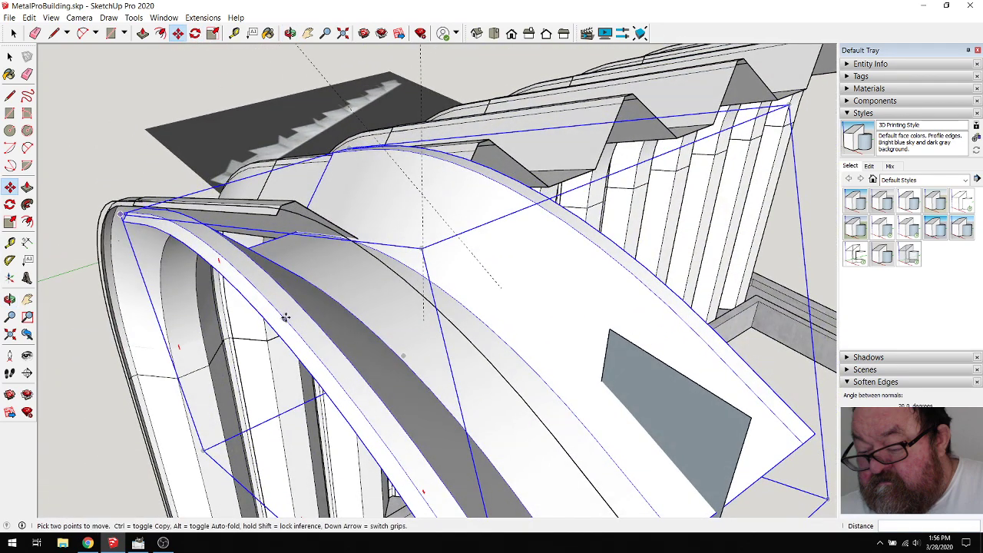
pyautogui.click(284, 318)
pyautogui.moveTo(284, 318); pyautogui.dragTo(404, 276, button='middle')
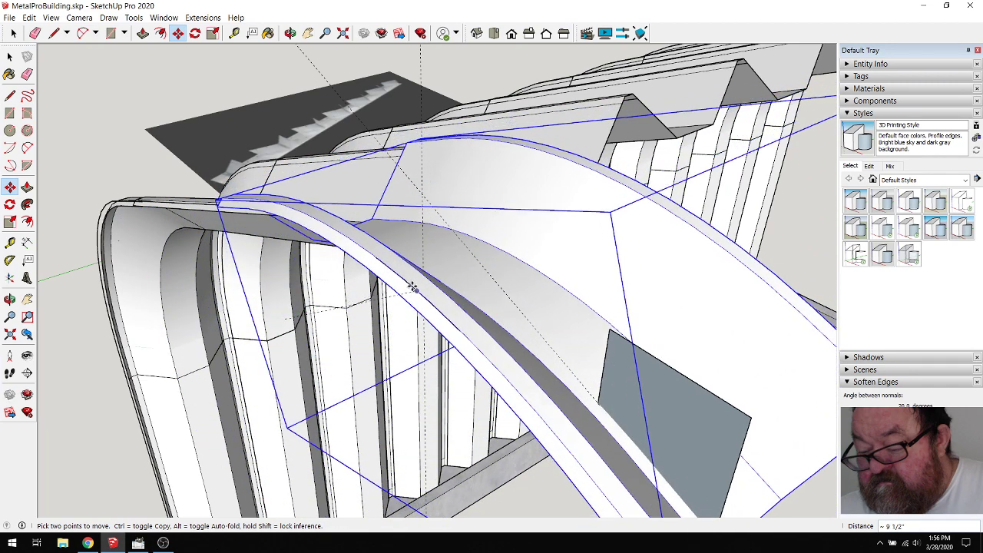
pyautogui.click(415, 292)
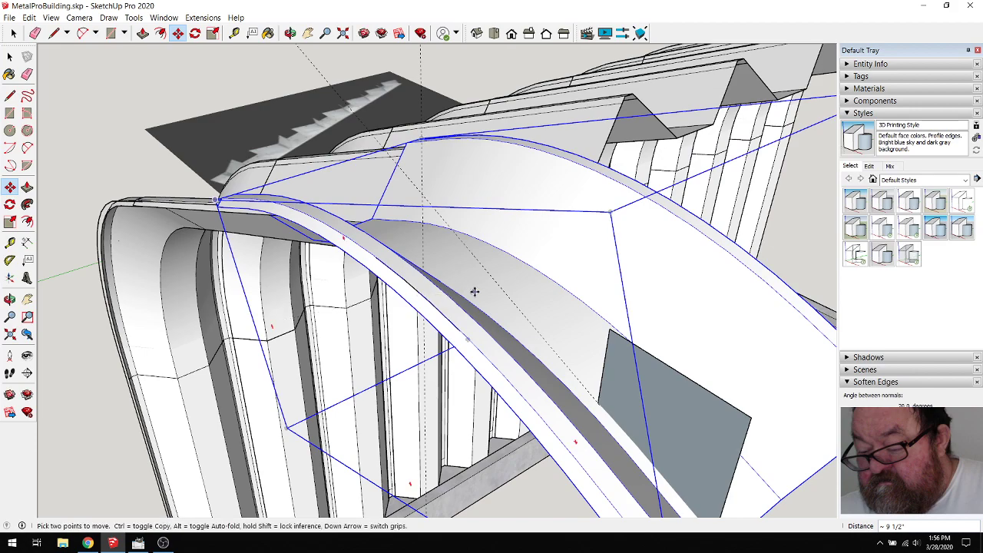
# Examine how the ridge panel's end overlaps the front roof panel and how it lines up with the arch outline
pyautogui.click(290, 33)
pyautogui.moveTo(432, 213); pyautogui.dragTo(369, 232)
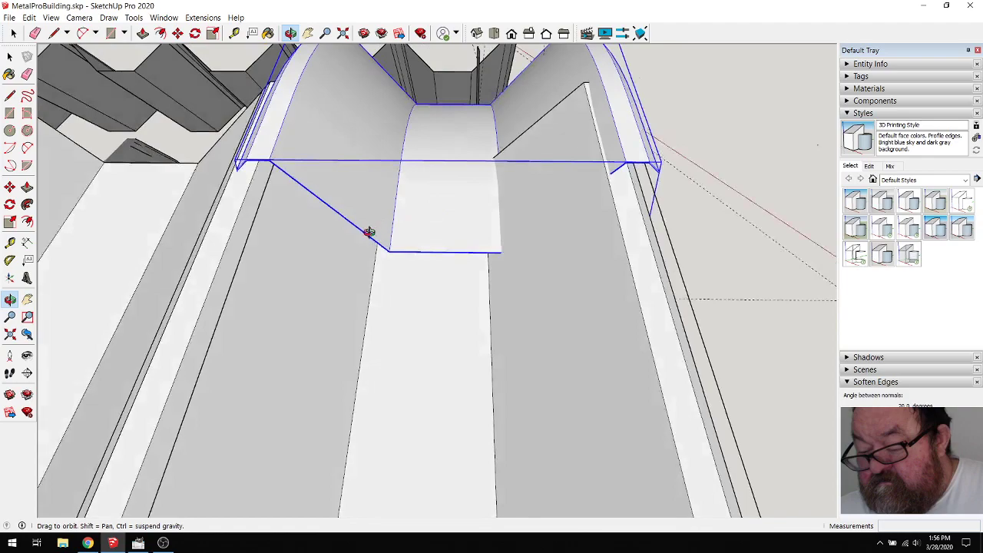
pyautogui.scroll(6, 423, 252)
pyautogui.moveTo(425, 259); pyautogui.dragTo(151, 271)
pyautogui.scroll(-8, 460, 353)
pyautogui.moveTo(354, 175); pyautogui.dragTo(313, 197)
pyautogui.scroll(-4, 362, 204)
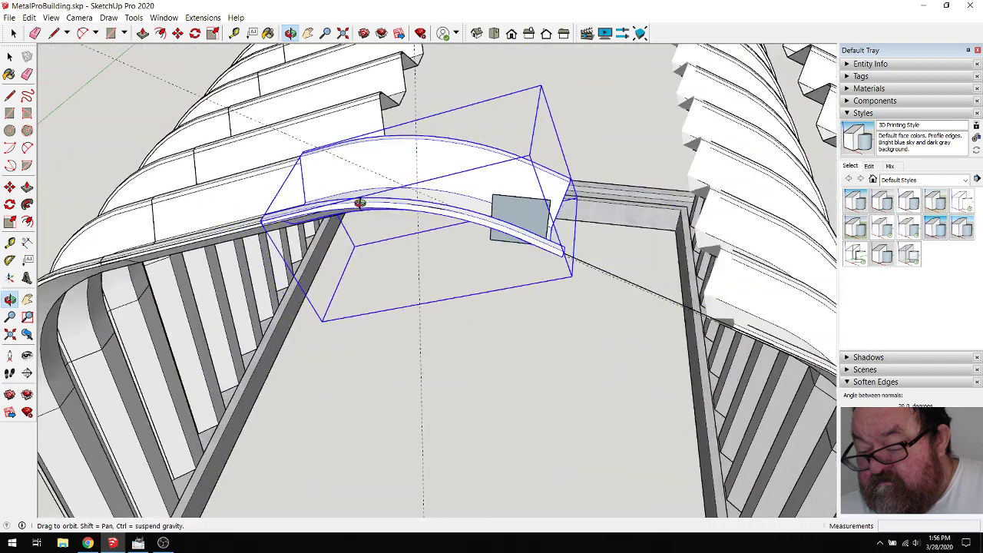
pyautogui.moveTo(421, 204); pyautogui.dragTo(439, 247)
# Move the offset row of upper roof panels 6' toward the ridge, parallel to the foundation's front edge
pyautogui.press('space')
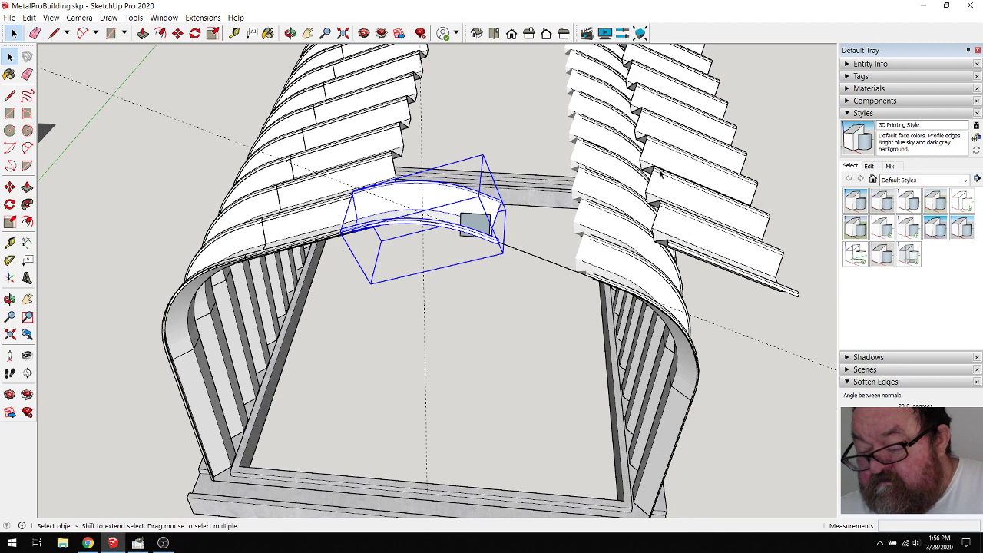
pyautogui.click(636, 173)
pyautogui.click(177, 33)
pyautogui.scroll(-2, 434, 366)
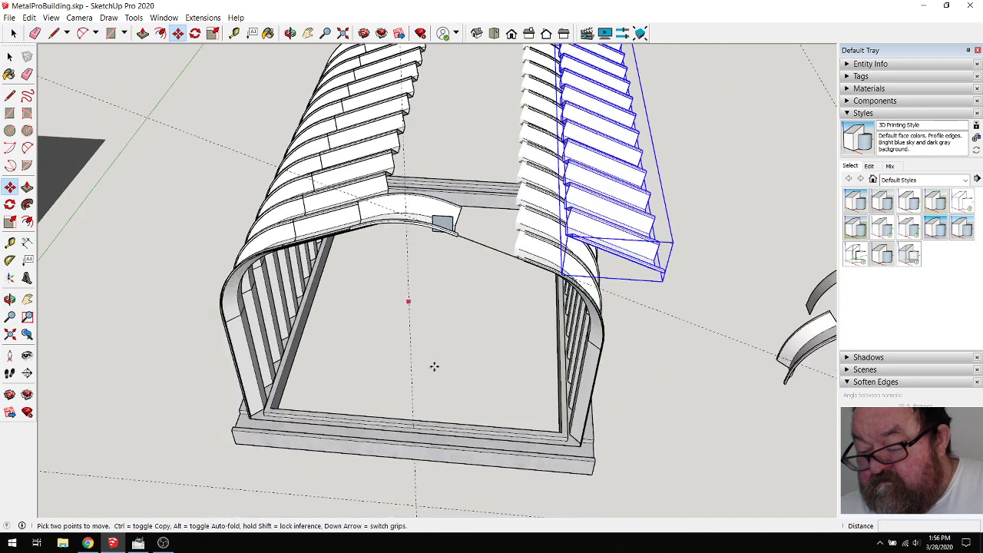
pyautogui.moveTo(456, 462); pyautogui.dragTo(373, 458)
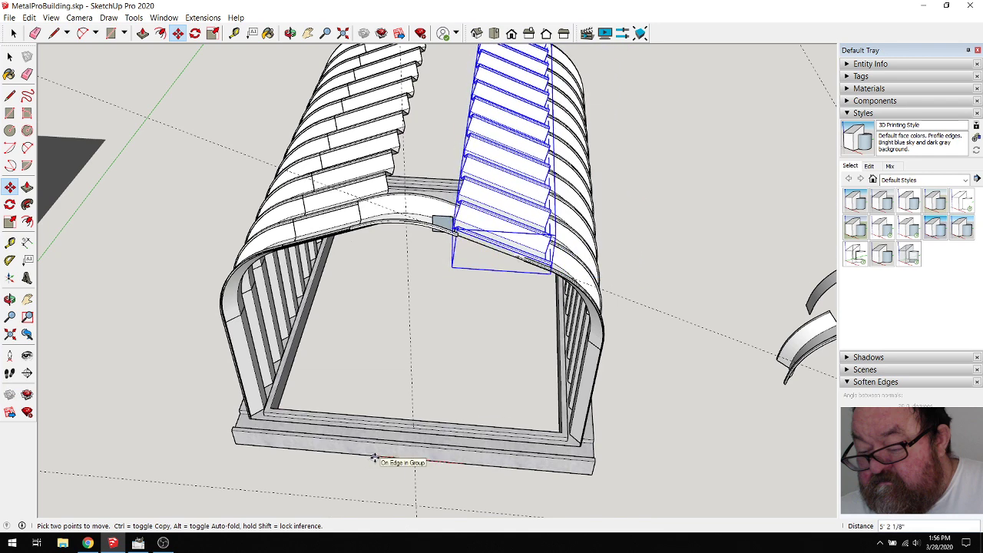
pyautogui.press('Return')
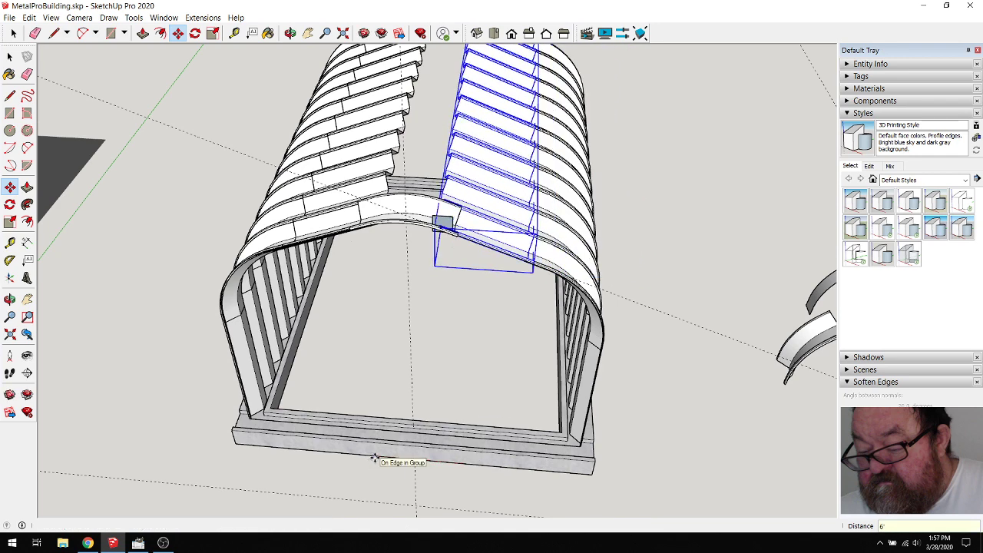
# Move the ridge panel about 1" toward the rear so its ribs line up with the front roof panel beneath it
pyautogui.scroll(8, 401, 387)
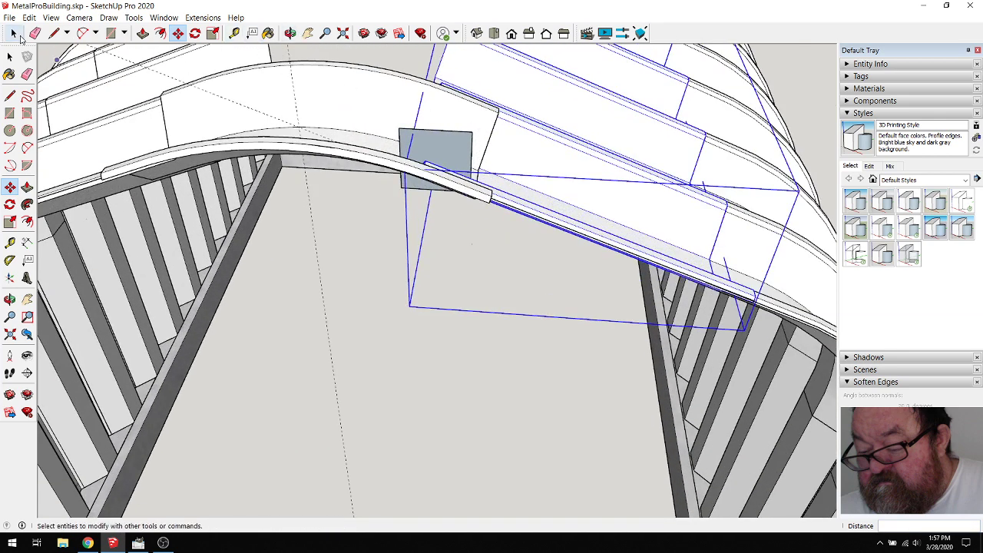
pyautogui.click(15, 34)
pyautogui.click(359, 232)
pyautogui.click(291, 33)
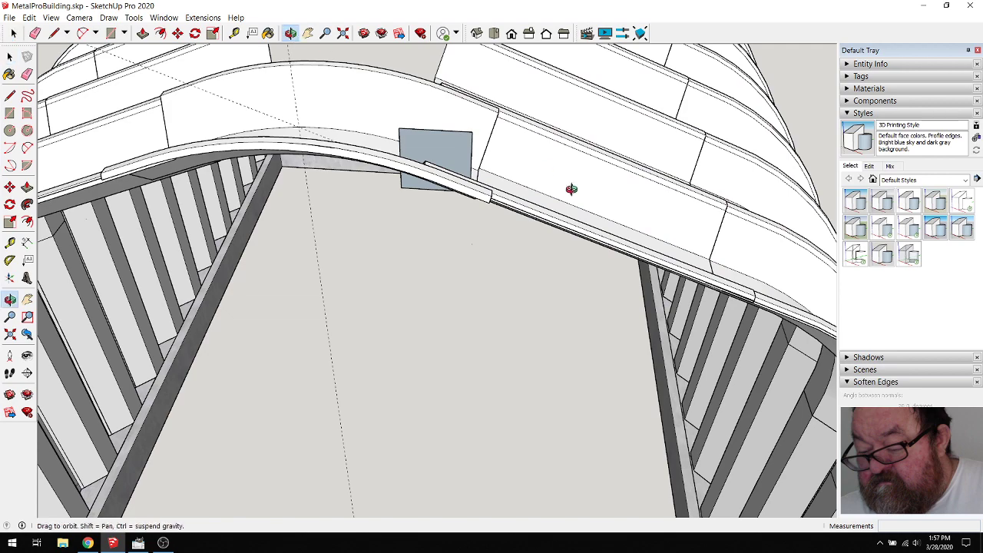
pyautogui.moveTo(570, 191); pyautogui.dragTo(326, 241)
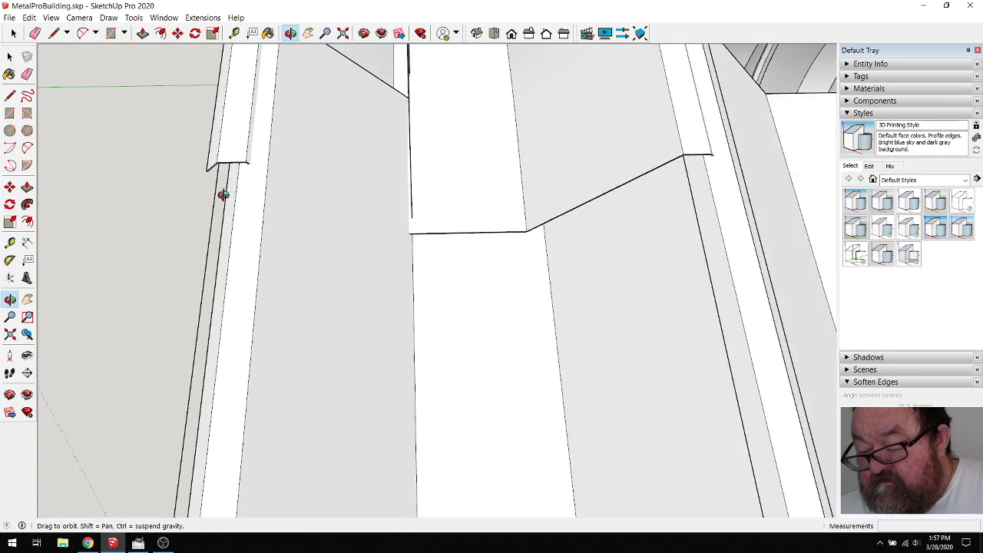
pyautogui.click(12, 34)
pyautogui.click(473, 206)
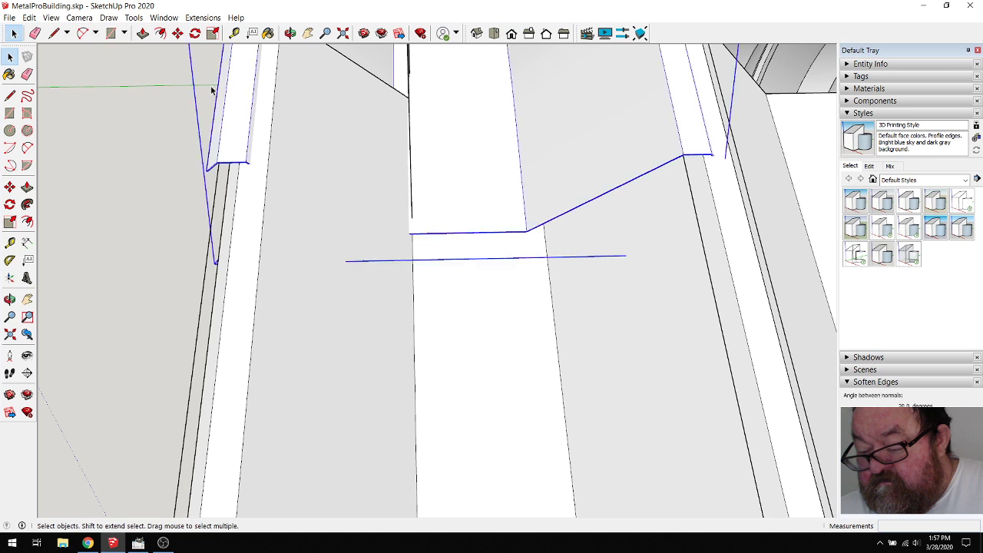
pyautogui.click(178, 33)
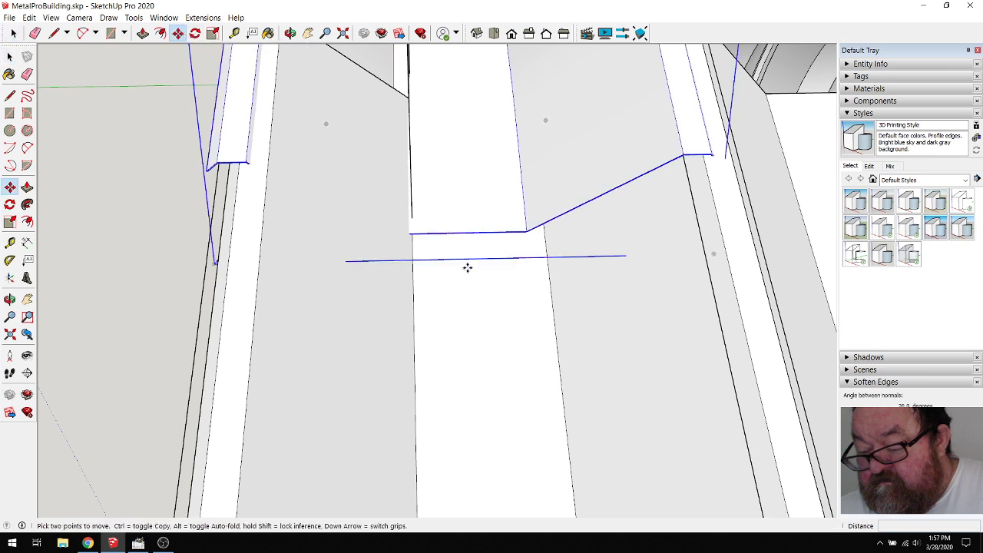
pyautogui.click(468, 266)
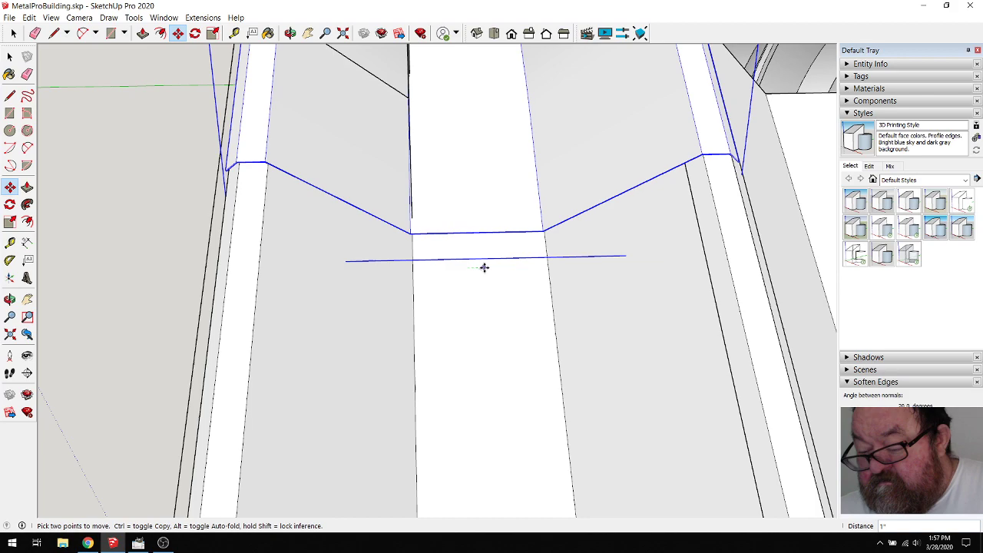
# Examine how the ridge panel's end seats on the front roof panel and follows the arch between the two roof rows
pyautogui.click(288, 34)
pyautogui.moveTo(285, 192); pyautogui.dragTo(18, 283)
pyautogui.scroll(6, 407, 279)
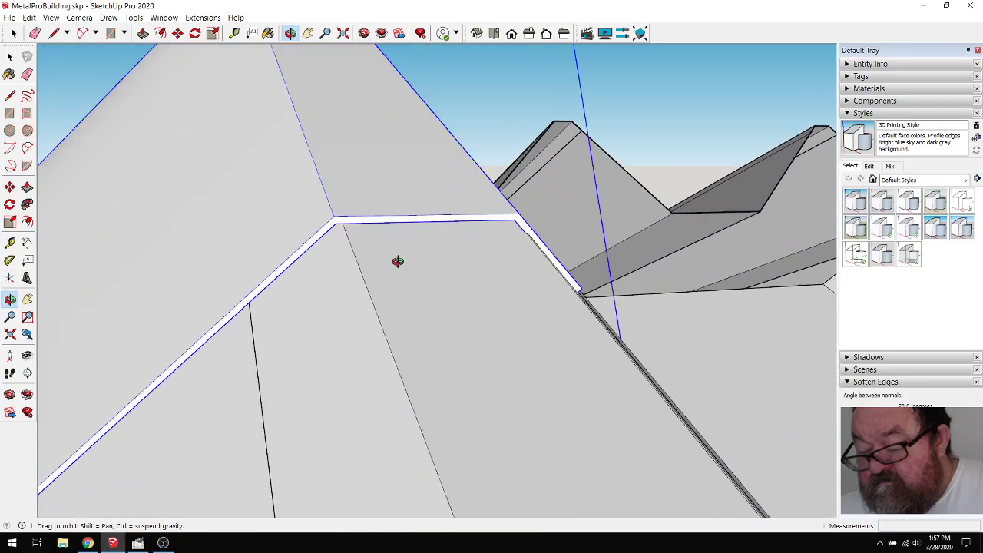
pyautogui.moveTo(398, 261); pyautogui.dragTo(125, 392)
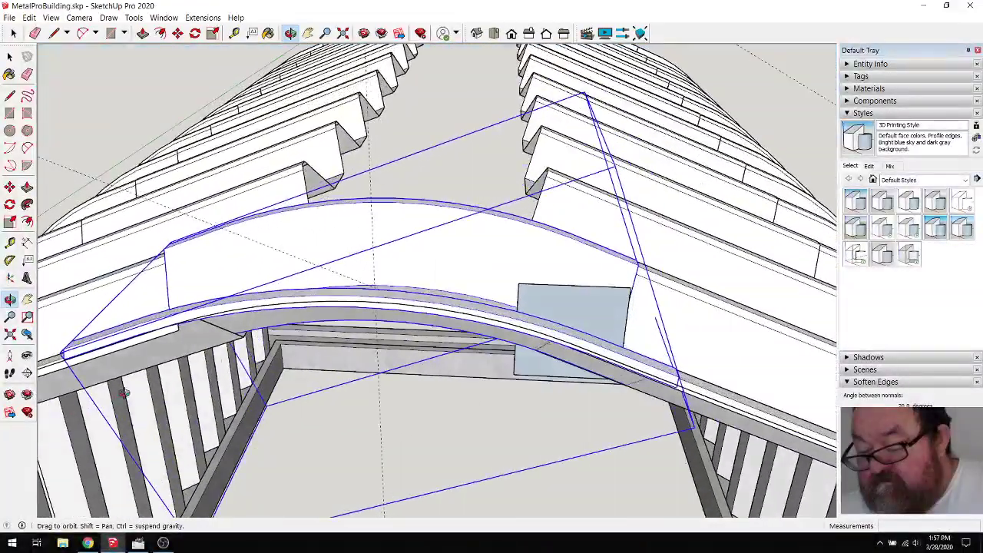
pyautogui.scroll(-8, 362, 347)
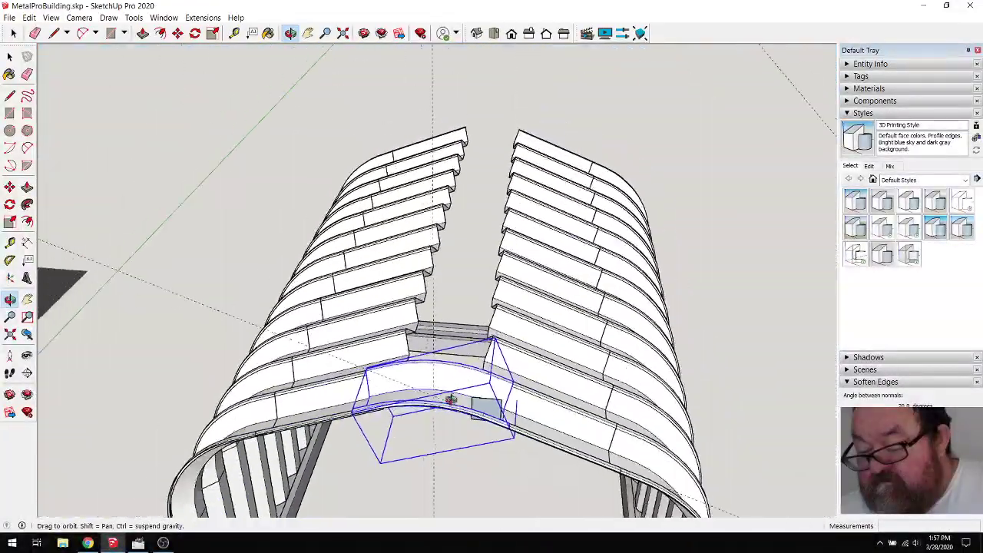
pyautogui.scroll(6, 450, 399)
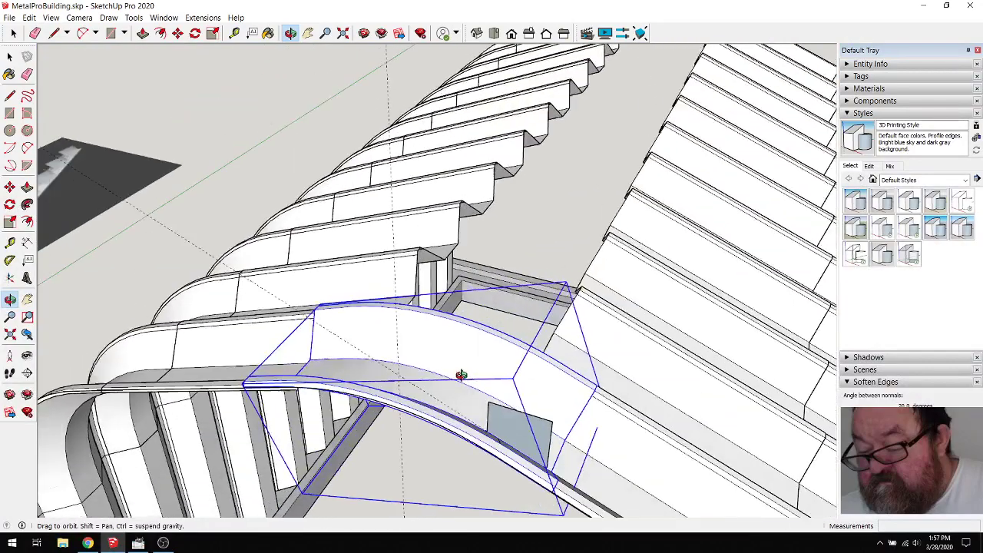
pyautogui.moveTo(460, 374); pyautogui.dragTo(175, 188)
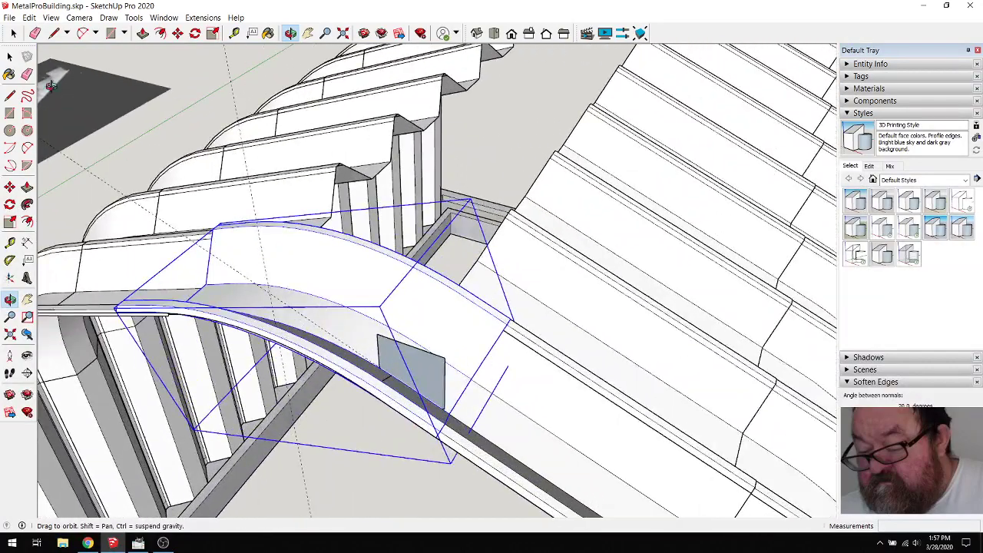
# Move the small rectangular face from the front arch about 20' 5 3/8" away, clear of the building beside the reference image
pyautogui.click(13, 33)
pyautogui.click(430, 370)
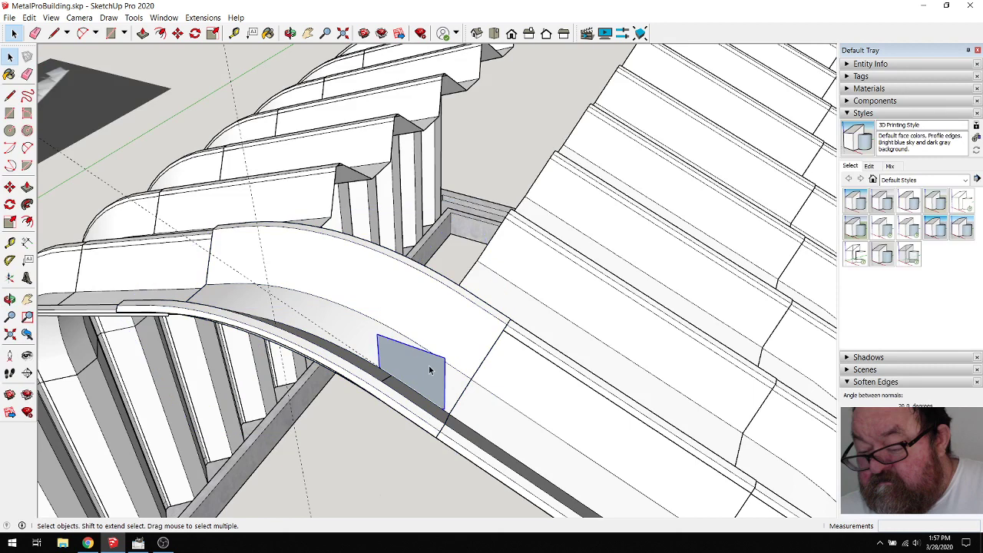
pyautogui.moveTo(612, 296); pyautogui.dragTo(199, 91, button='middle')
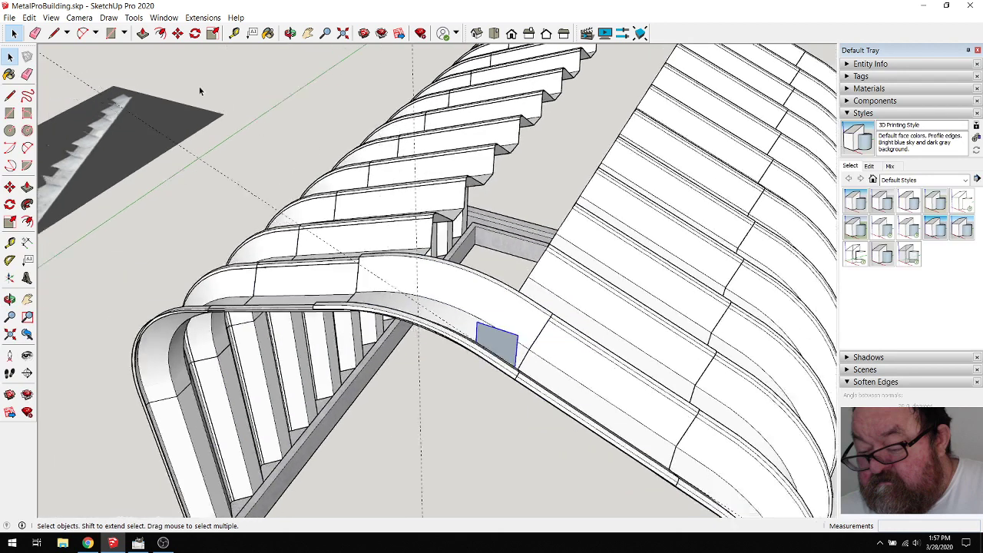
pyautogui.click(177, 33)
pyautogui.moveTo(430, 292); pyautogui.dragTo(490, 407, button='middle')
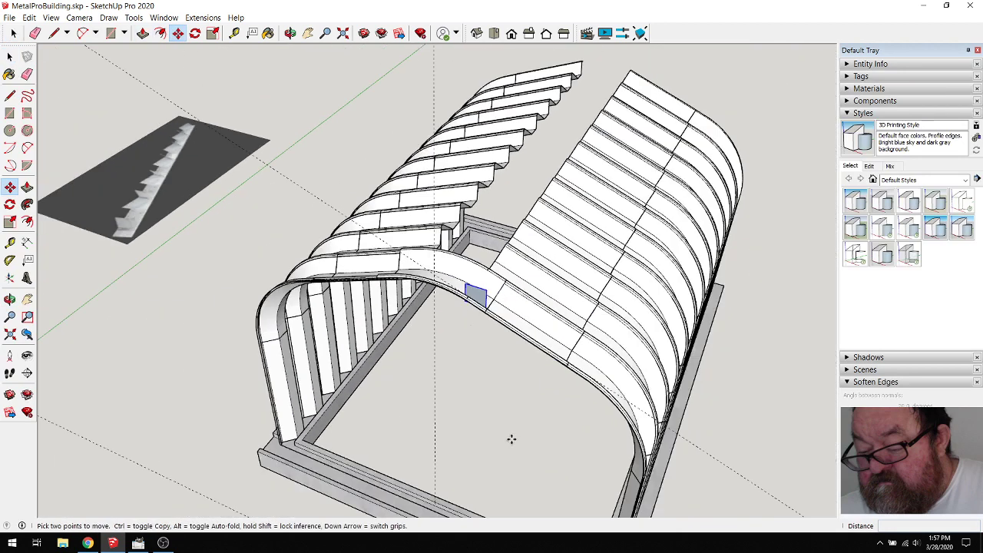
pyautogui.click(511, 438)
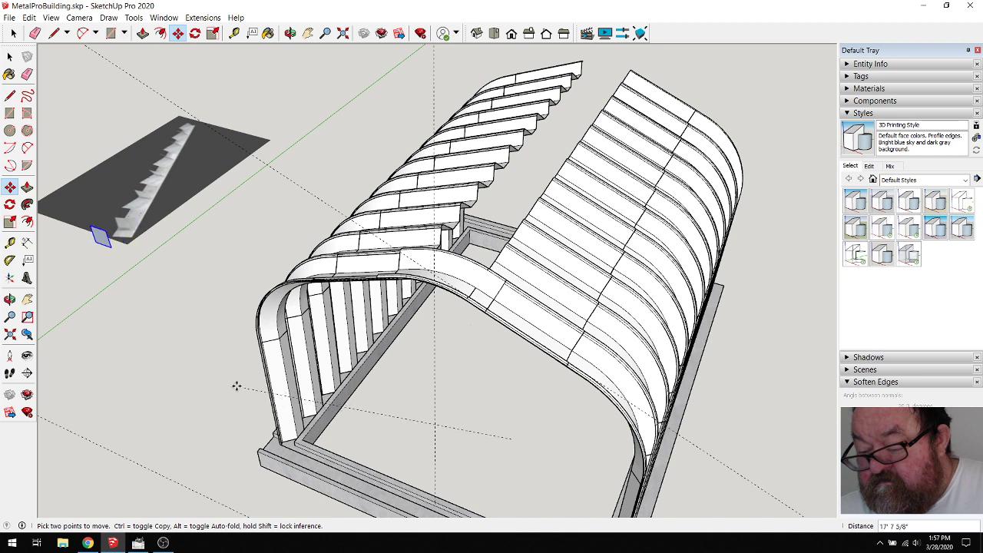
pyautogui.click(201, 373)
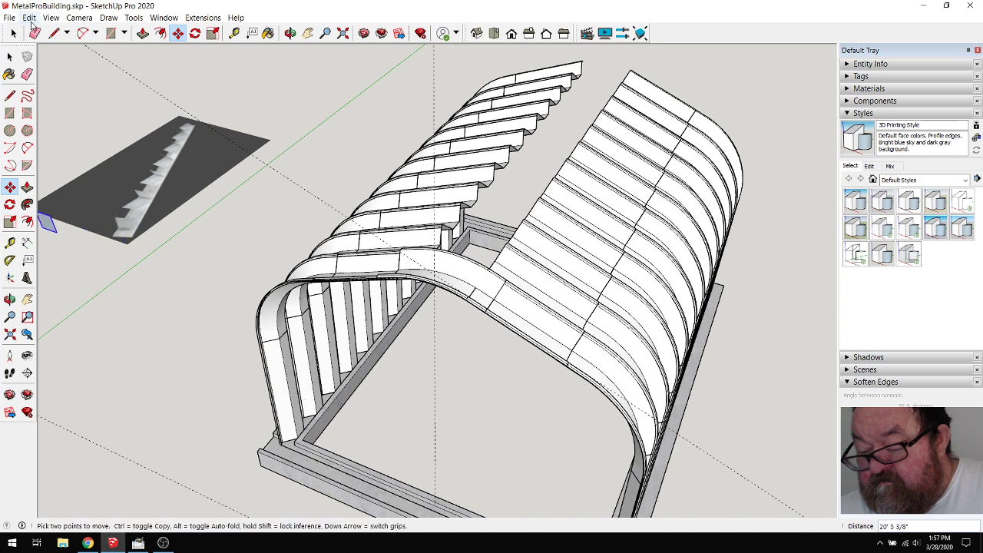
# Open the row of upper roof panels next to the ridge panel for editing
pyautogui.click(35, 32)
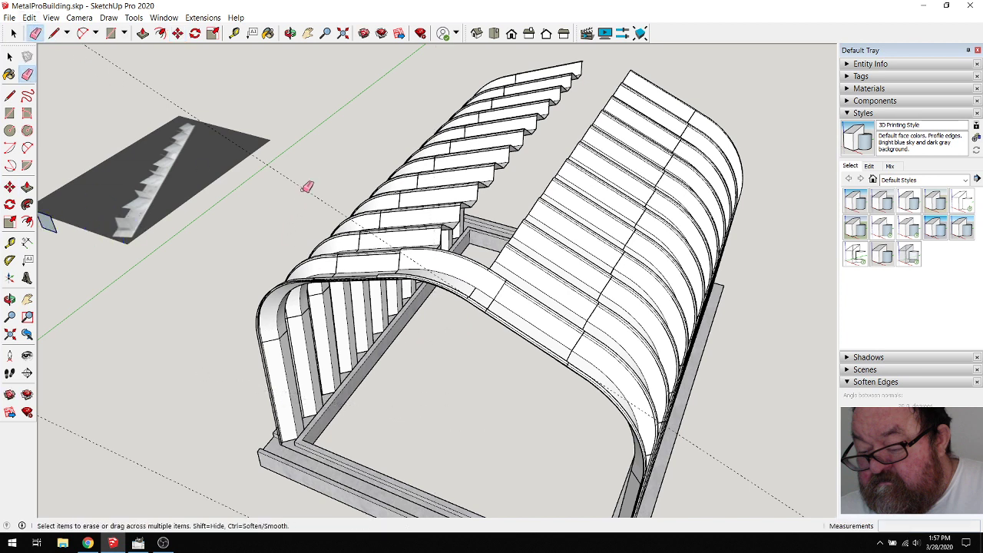
pyautogui.scroll(8, 507, 296)
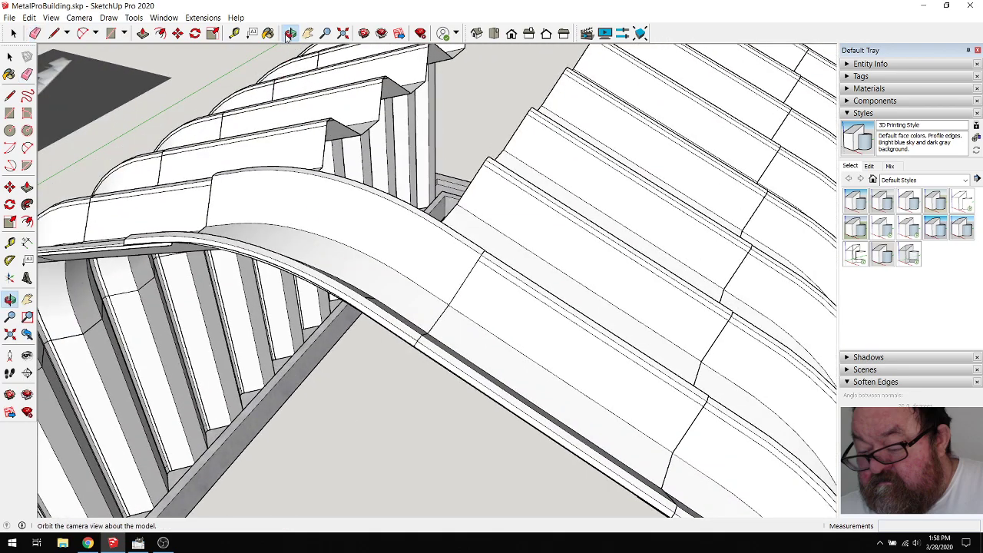
pyautogui.click(10, 300)
pyautogui.moveTo(53, 299); pyautogui.dragTo(191, 301)
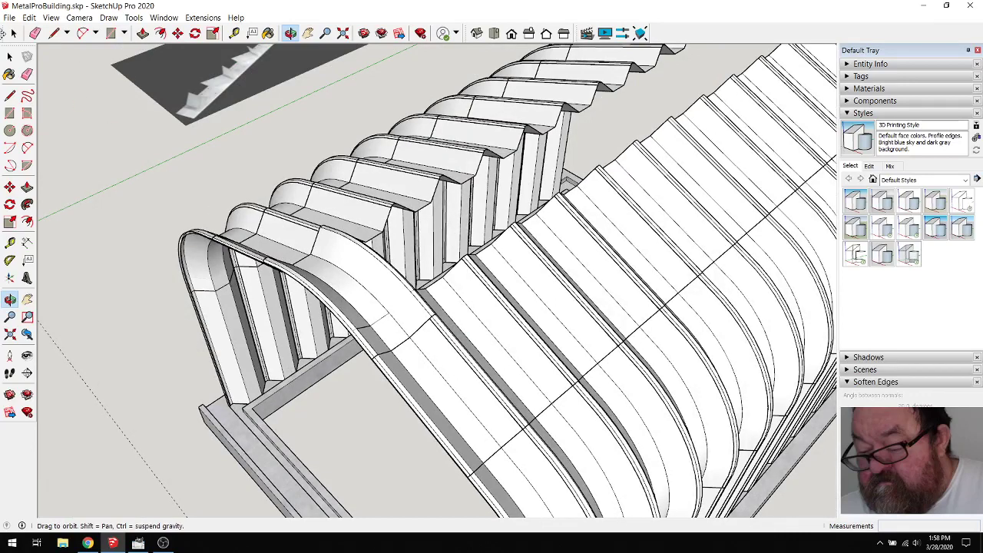
pyautogui.click(13, 34)
pyautogui.click(461, 297)
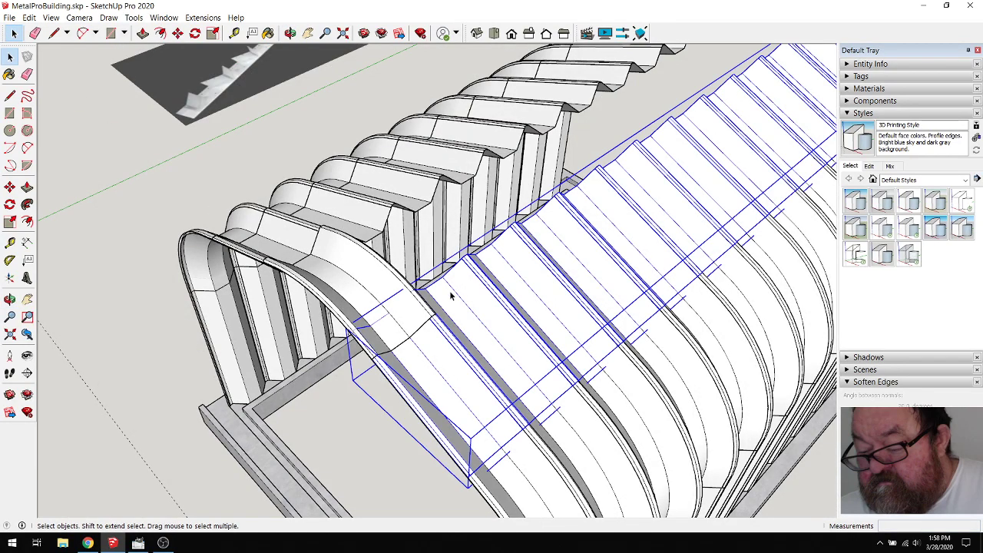
pyautogui.doubleClick(450, 297)
# Hide the upper roof panel's end outline along the ridge opening and close the panel row for editing
pyautogui.doubleClick(449, 296)
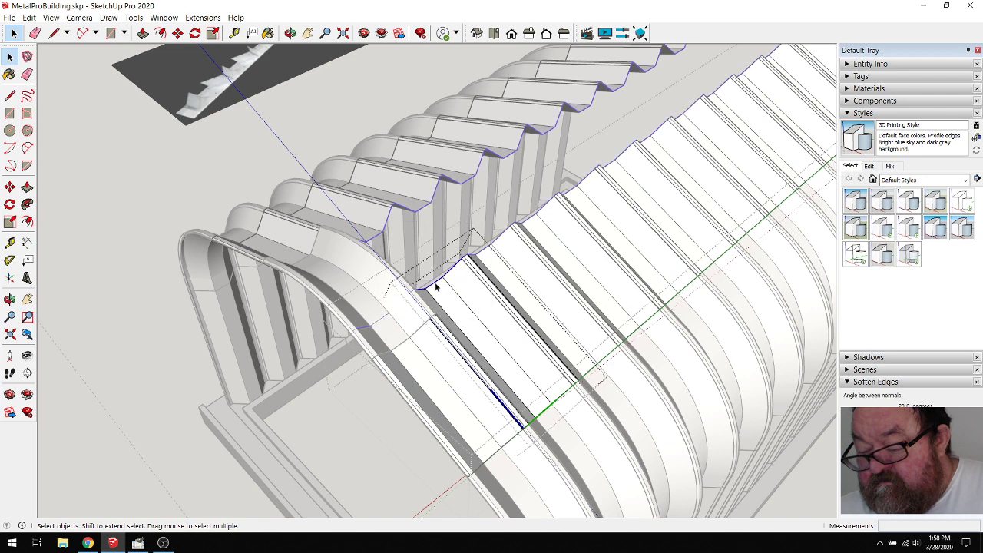
pyautogui.rightClick(436, 287)
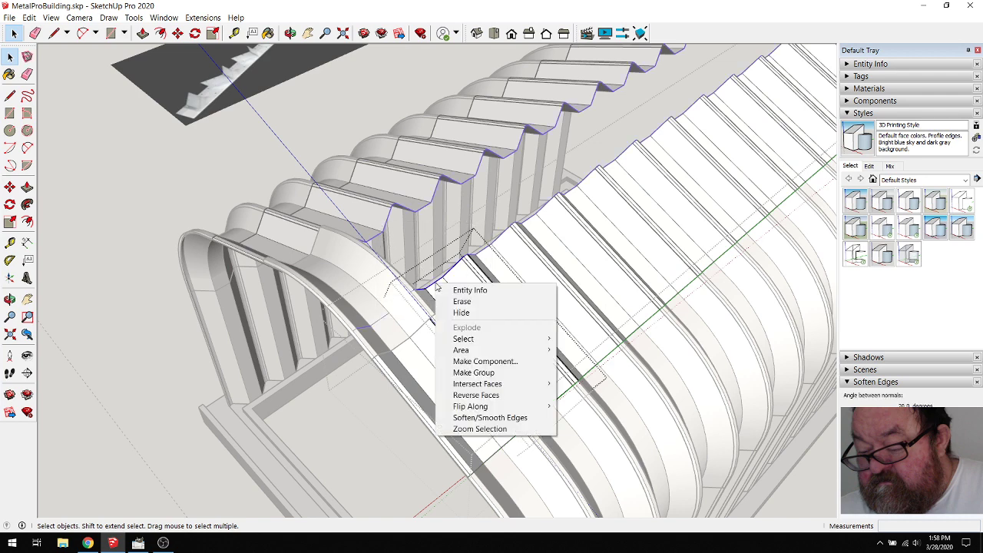
pyautogui.click(461, 313)
pyautogui.click(212, 198)
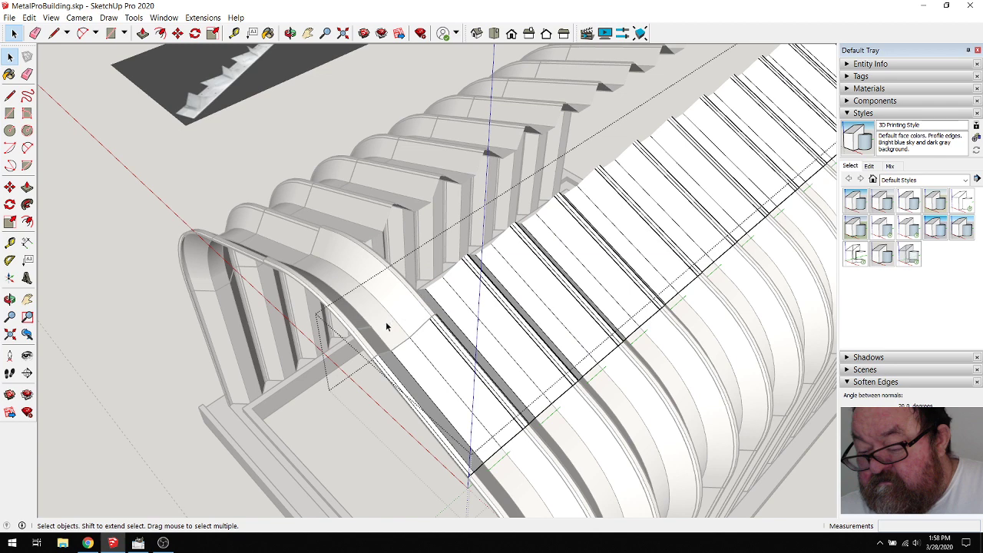
pyautogui.scroll(5, 407, 346)
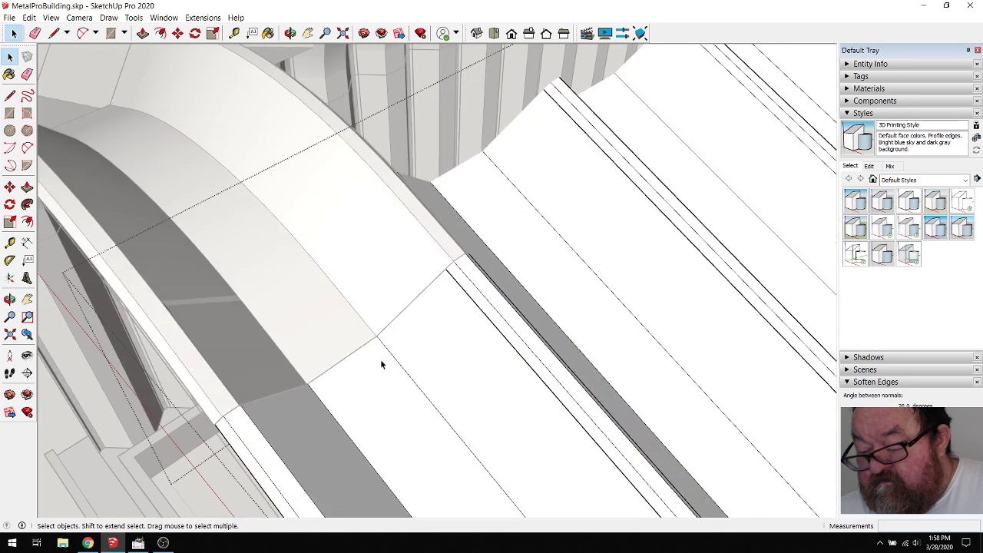
pyautogui.scroll(-3, 380, 358)
pyautogui.scroll(2, 282, 261)
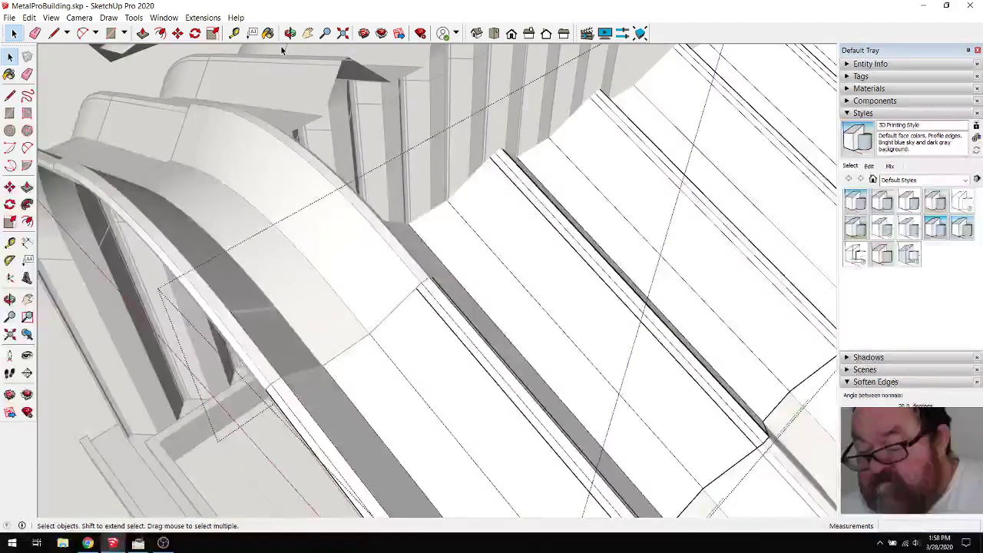
pyautogui.scroll(-5, 380, 338)
pyautogui.scroll(1, 122, 261)
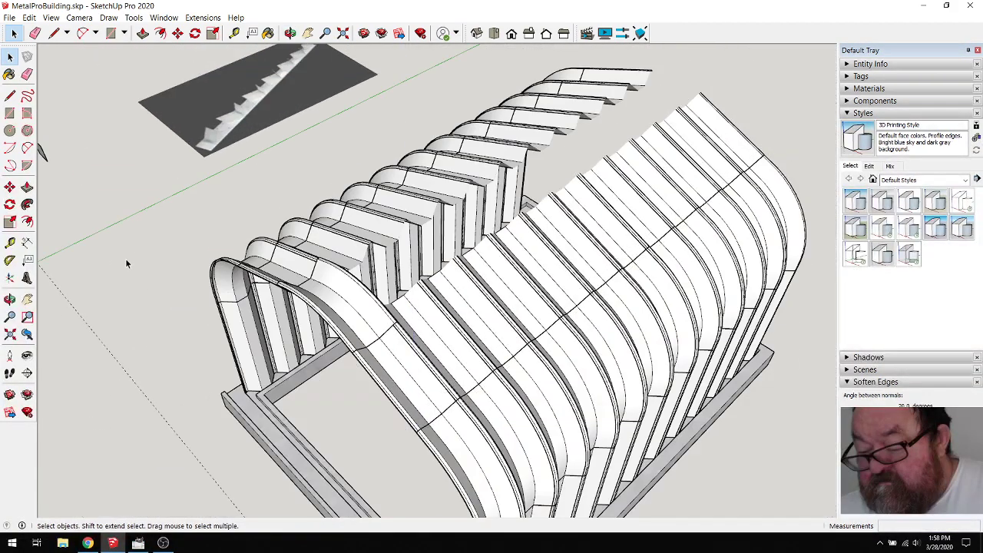
# Try to copy the ridge panel 24.5" toward the rear, parallel to the foundation's side, and enter 11 for the copies
pyautogui.click(340, 305)
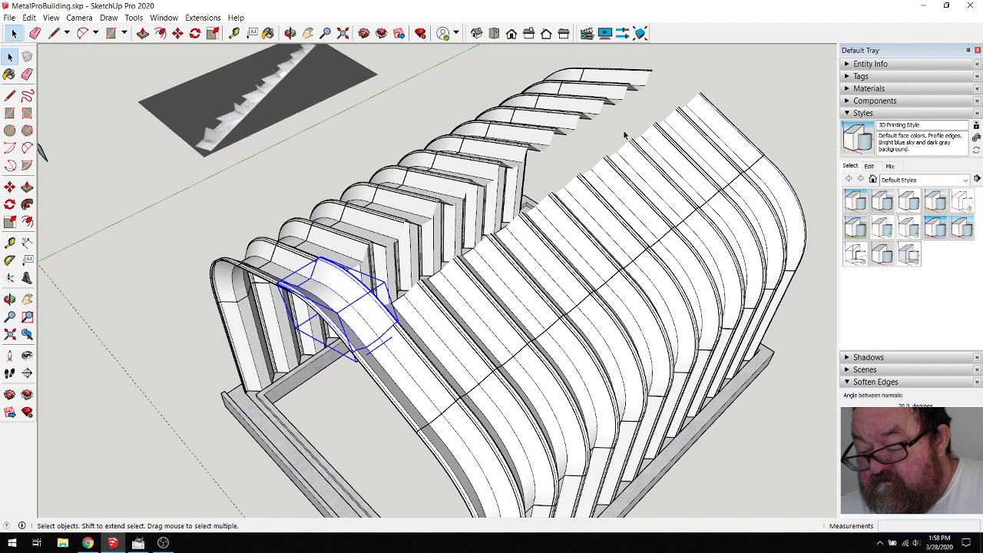
pyautogui.scroll(-1, 330, 127)
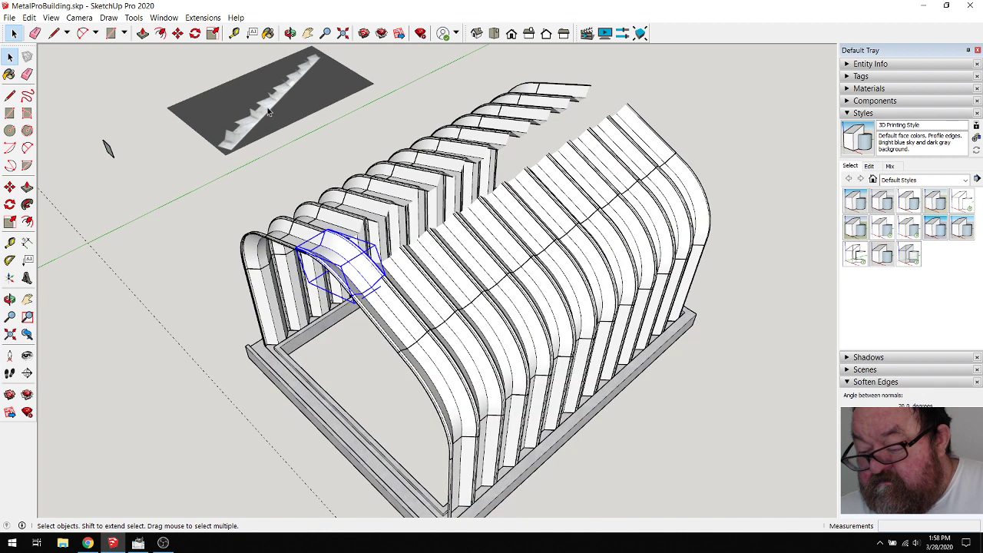
pyautogui.click(177, 34)
pyautogui.scroll(-2, 335, 206)
pyautogui.scroll(5, 460, 414)
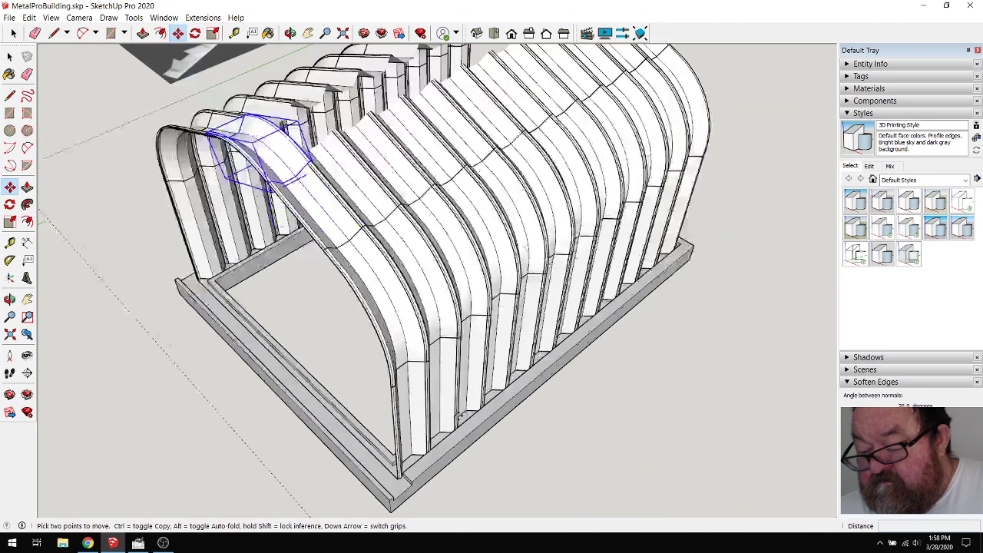
pyautogui.press('ctrl')
pyautogui.click(436, 469)
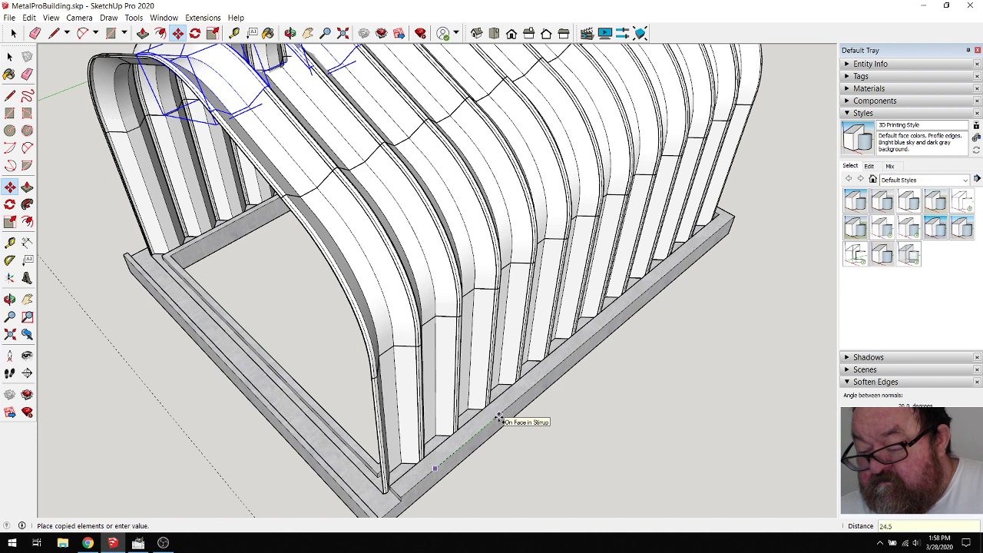
pyautogui.write('24.5')
pyautogui.press('Return')
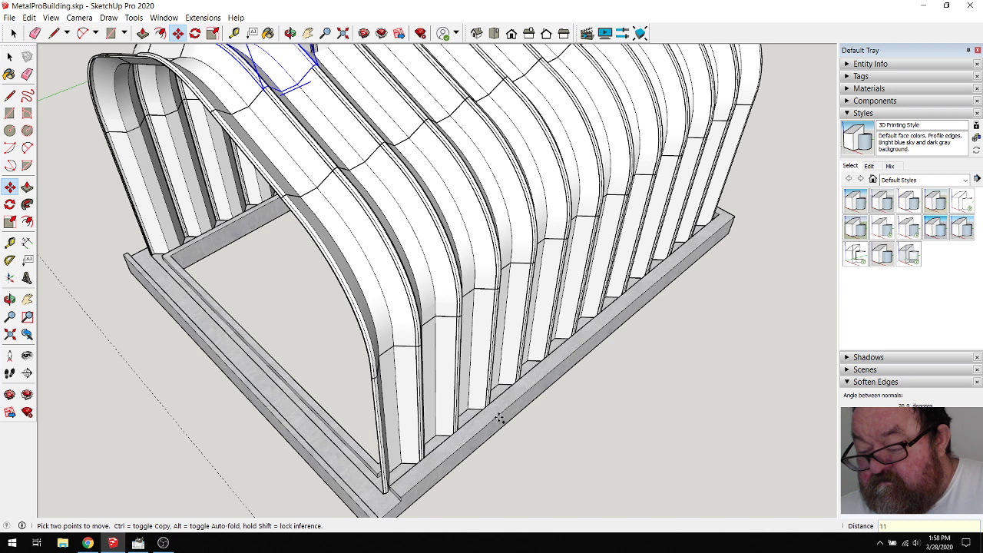
pyautogui.press('Return')
pyautogui.scroll(-4, 449, 445)
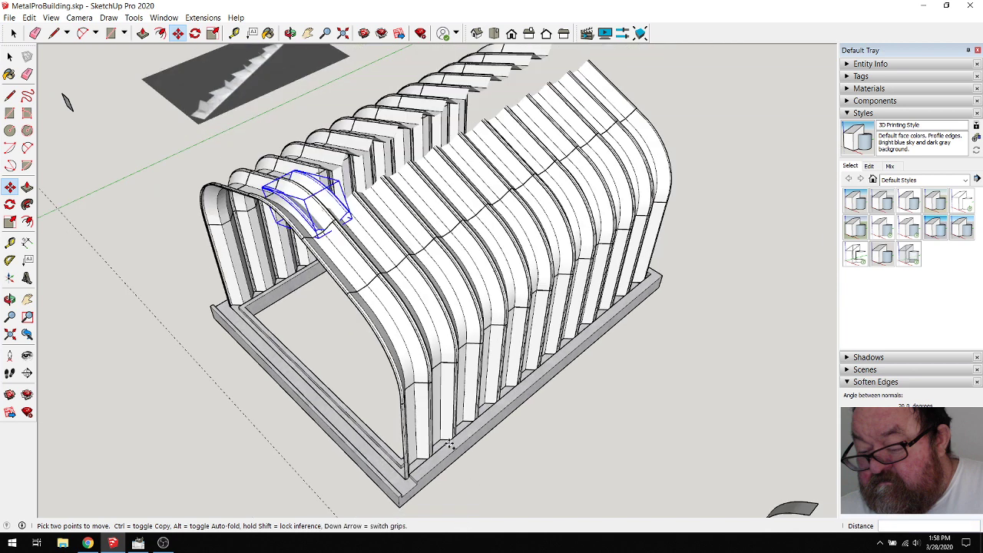
# Copy the ridge panel 24.5" toward the rear along the foundation's side and multiply it to 11 copies, closing the roof
pyautogui.hotkey('ctrl', 't')
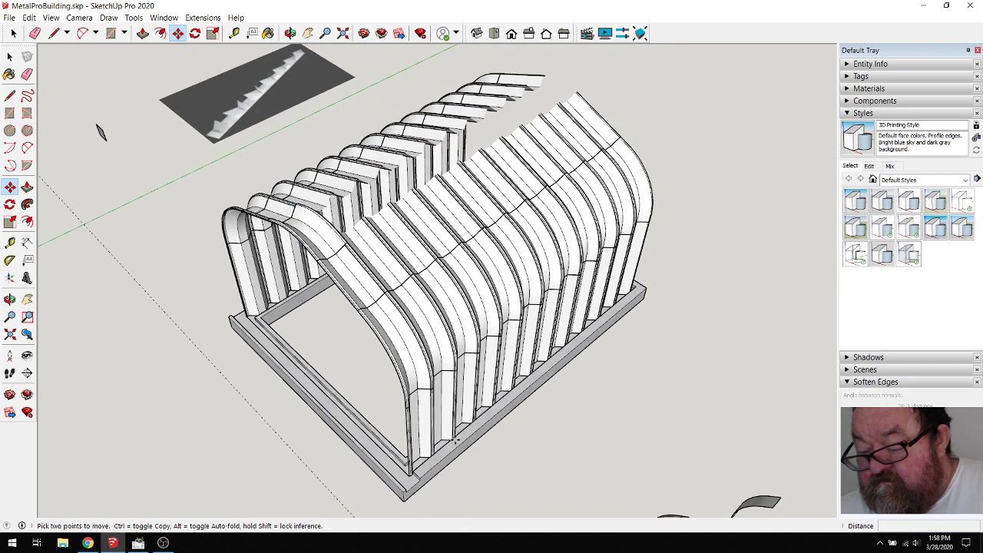
pyautogui.scroll(3, 446, 442)
pyautogui.moveTo(446, 442); pyautogui.dragTo(79, 100, button='middle')
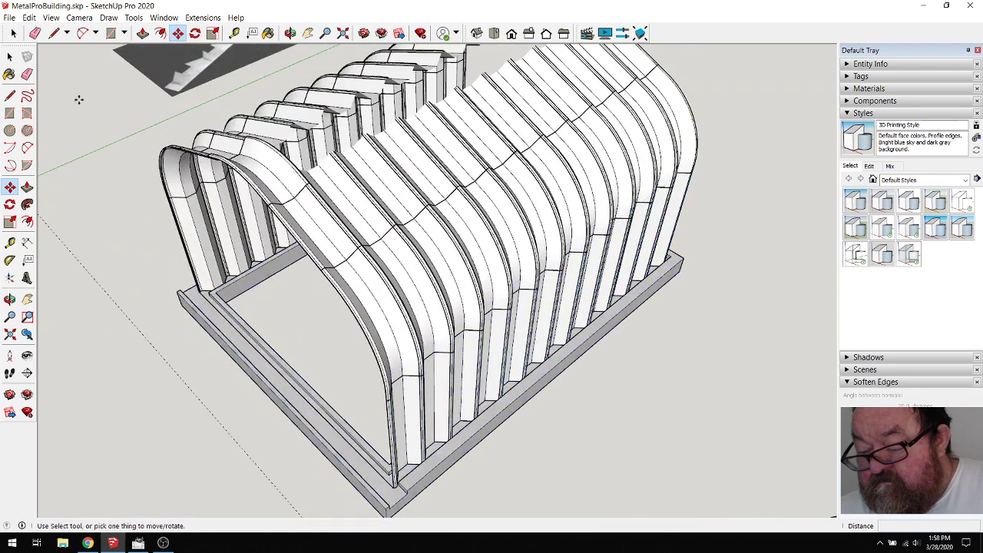
pyautogui.click(14, 34)
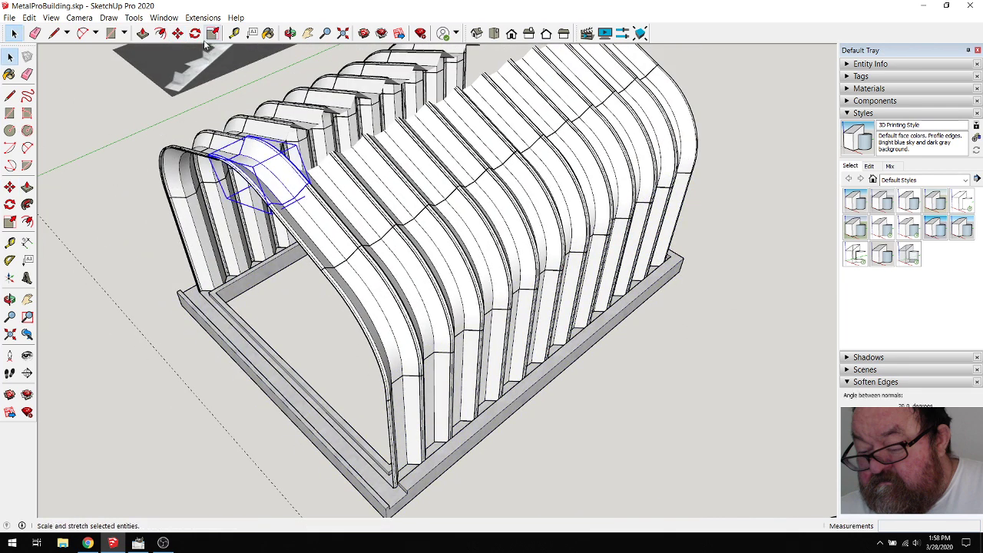
pyautogui.click(178, 33)
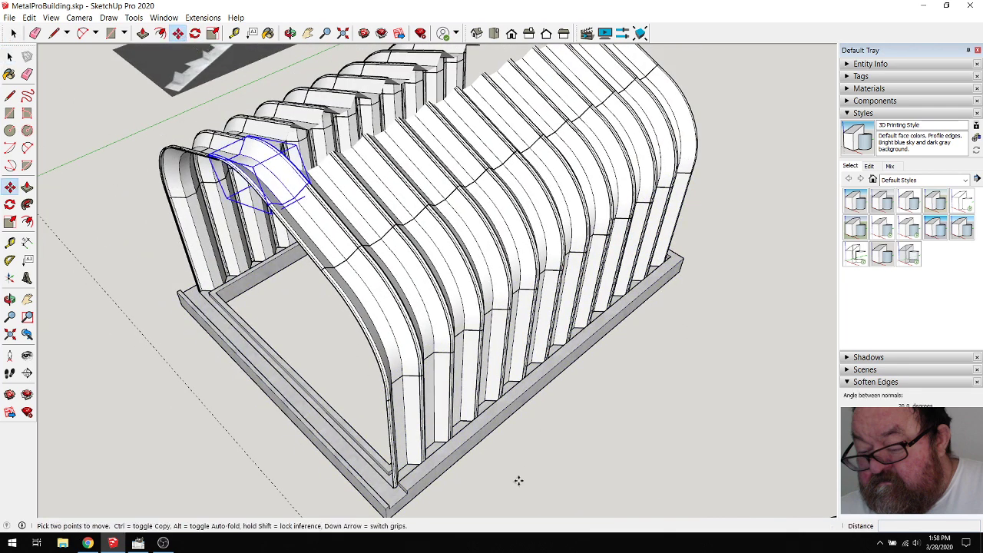
pyautogui.press('ctrl')
pyautogui.click(420, 482)
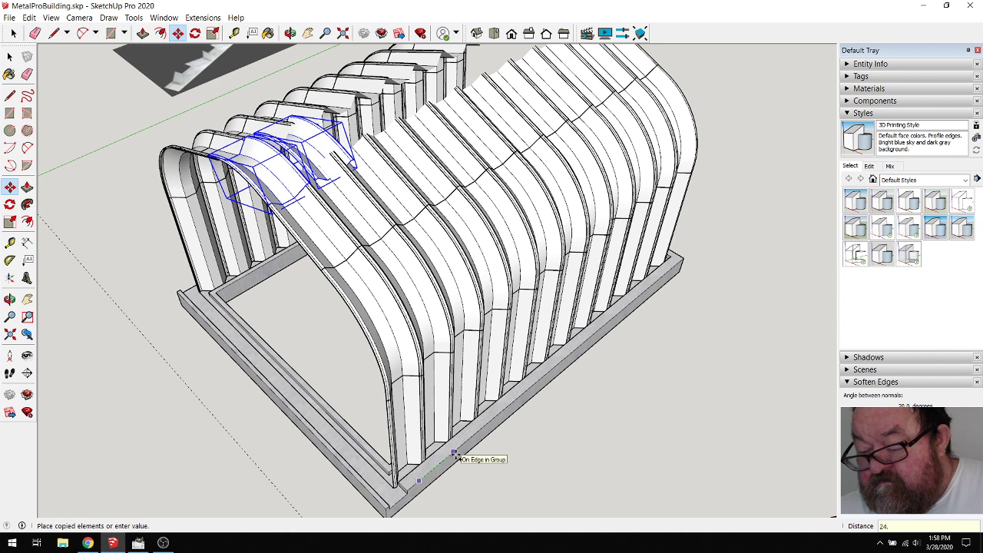
pyautogui.click(454, 455)
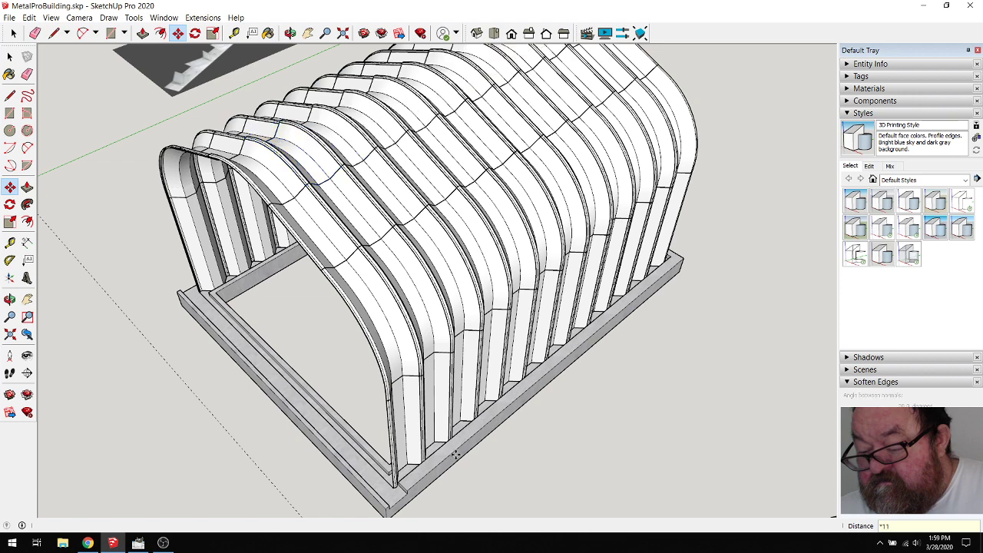
# Select the whole row of ridge panels without the front arch outline and combine them into one group
pyautogui.scroll(-2, 326, 256)
pyautogui.moveTo(327, 255); pyautogui.dragTo(505, 170, button='middle')
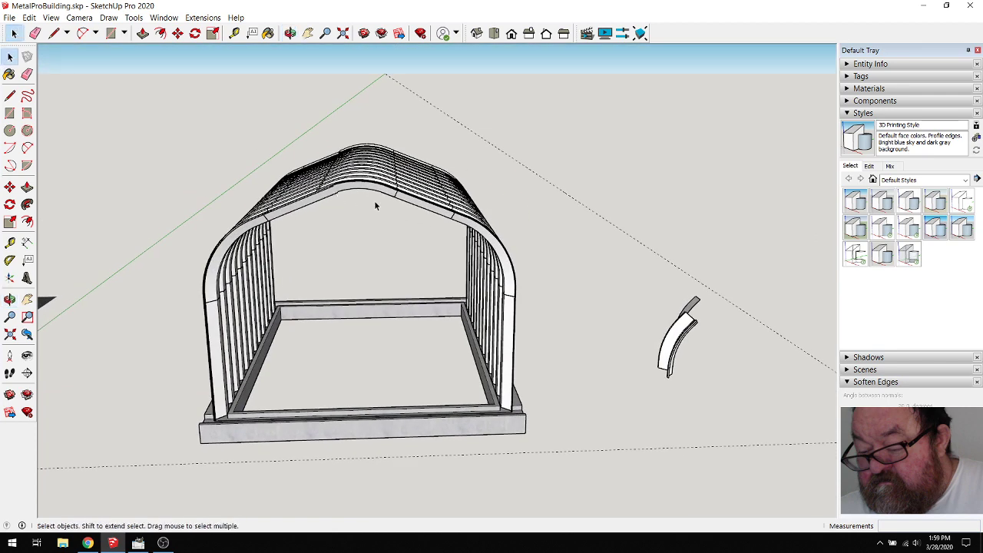
pyautogui.click(366, 142)
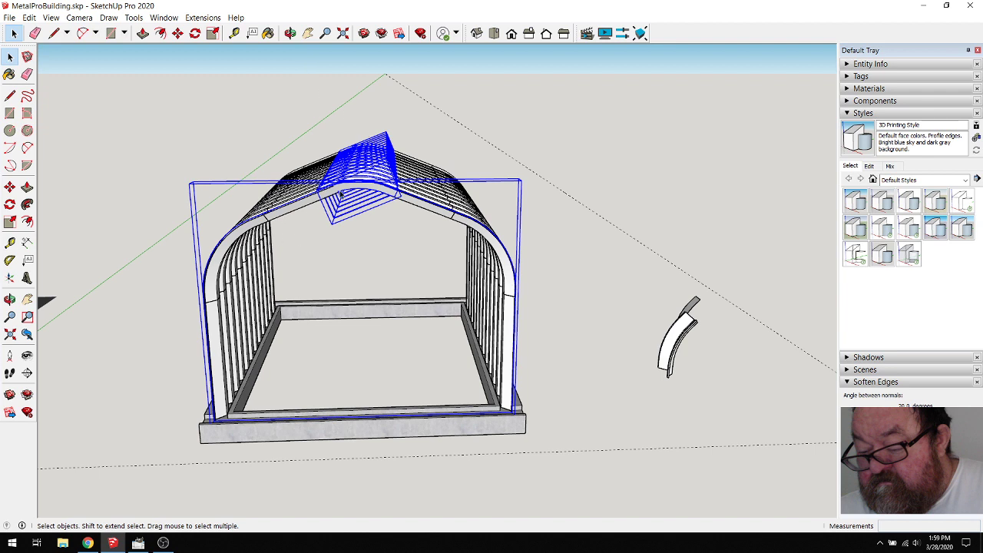
pyautogui.click(315, 136)
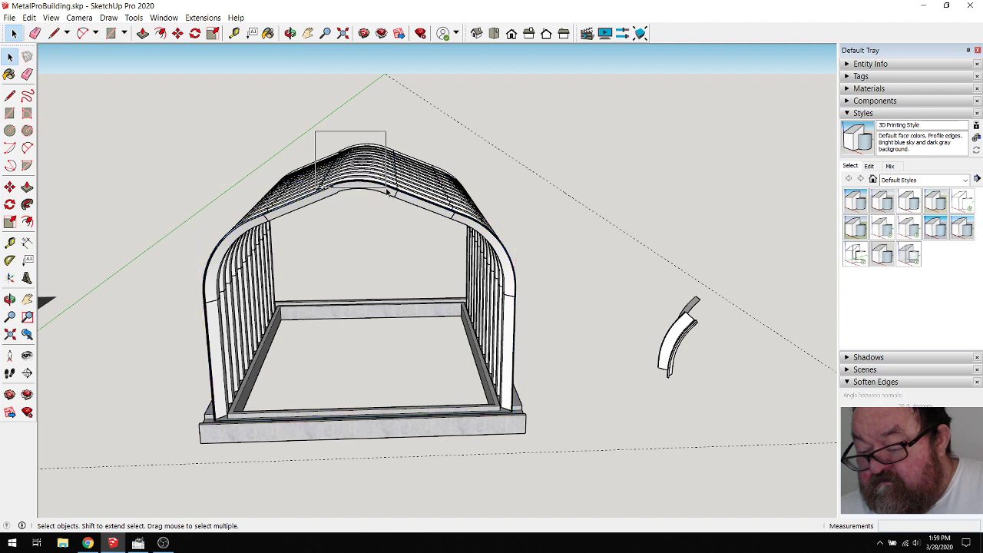
pyautogui.moveTo(411, 214); pyautogui.dragTo(411, 214)
pyautogui.rightClick(366, 176)
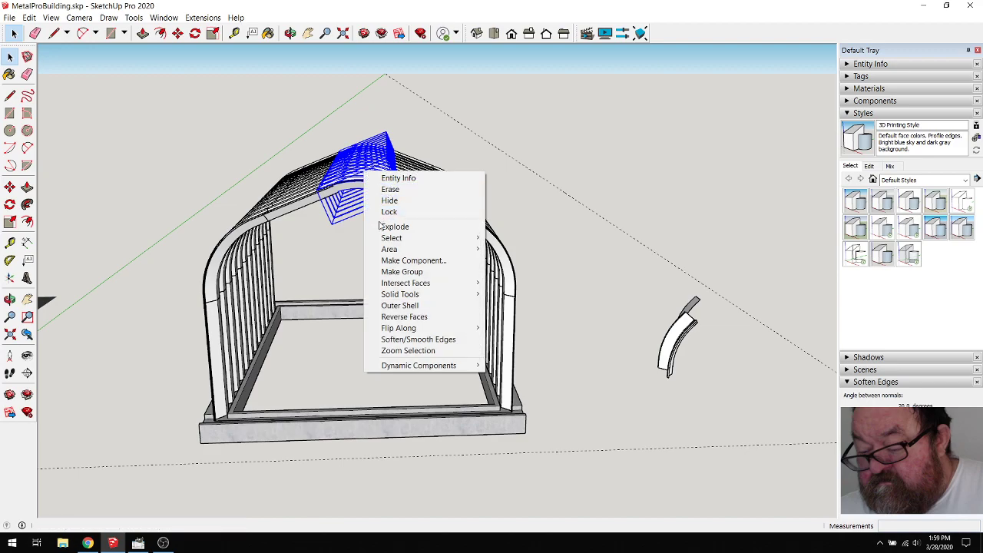
pyautogui.click(402, 271)
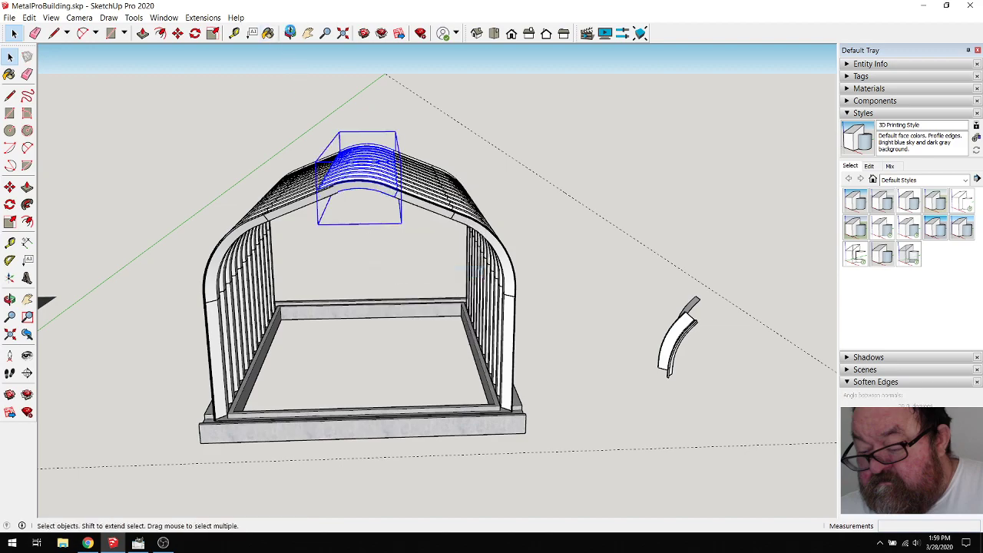
# Examine the closed roof from above and the front, following the joints between the ridge and upper roof panels
pyautogui.moveTo(357, 175); pyautogui.dragTo(397, 335, button='middle')
pyautogui.scroll(6, 390, 253)
pyautogui.scroll(-2, 397, 335)
pyautogui.click(59, 65)
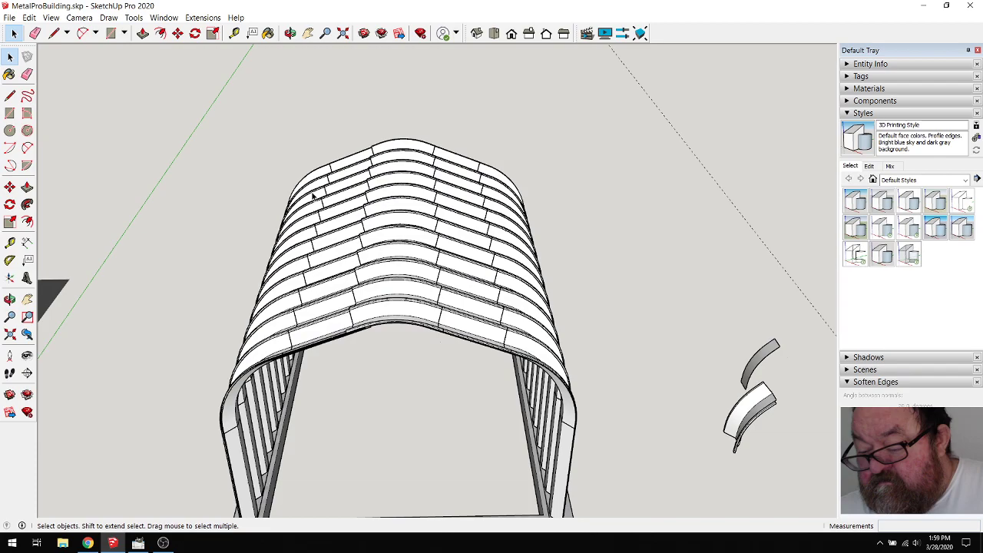
pyautogui.moveTo(314, 193); pyautogui.dragTo(278, 101, button='middle')
pyautogui.moveTo(391, 255)
pyautogui.mouseDown(button='middle')
pyautogui.moveTo(517, 156)
pyautogui.moveTo(466, 228)
pyautogui.moveTo(331, 198)
pyautogui.moveTo(187, 204)
pyautogui.moveTo(141, 217)
pyautogui.moveTo(156, 307)
pyautogui.moveTo(223, 284)
pyautogui.moveTo(248, 259)
pyautogui.moveTo(507, 348)
pyautogui.moveTo(333, 329)
pyautogui.moveTo(244, 302)
pyautogui.moveTo(377, 265)
pyautogui.mouseUp(button='middle')
pyautogui.moveTo(502, 427); pyautogui.dragTo(353, 303, button='middle')
# Switch to YouTube Studio to check the stream's live chat and return to the SketchUp model
pyautogui.click(88, 542)
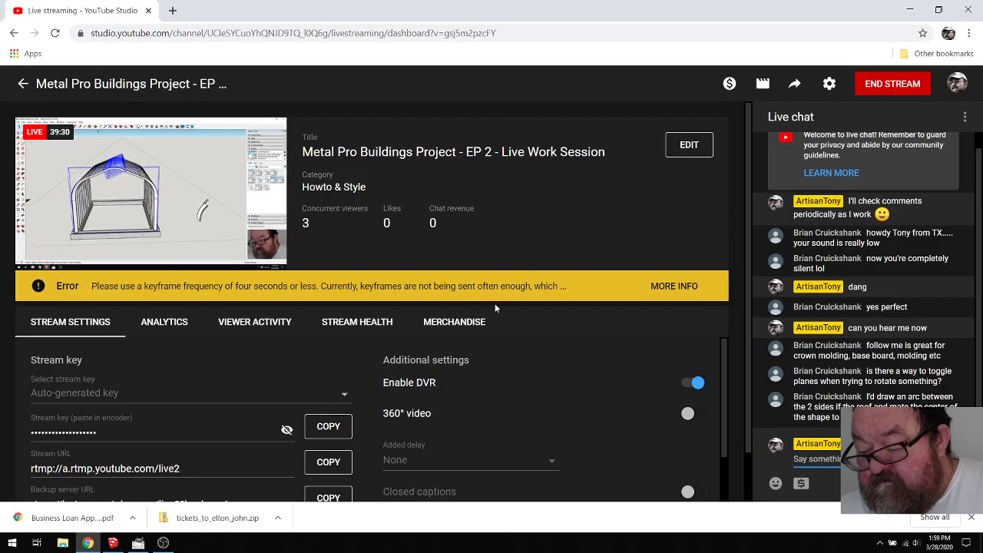
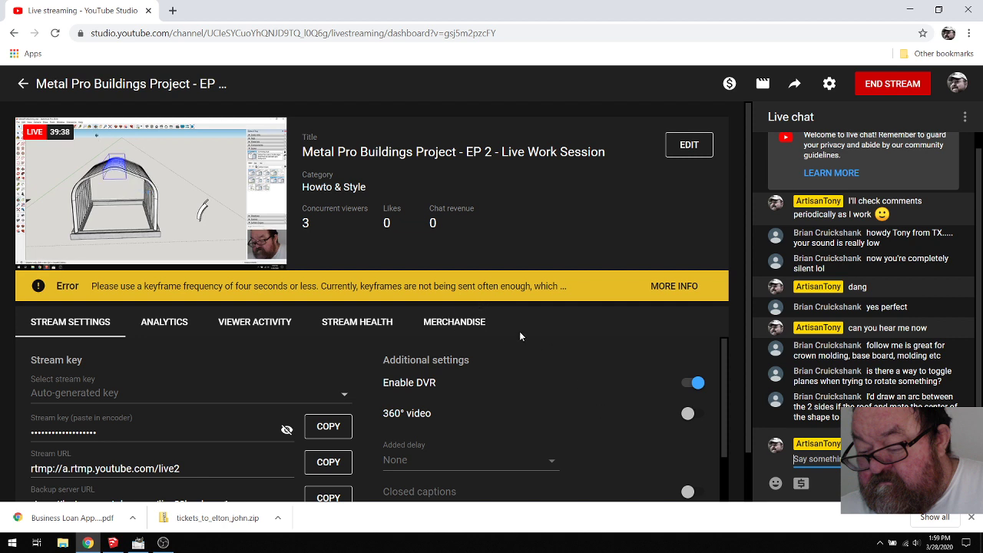
pyautogui.click(113, 543)
# Examine the front edge of the first ridge panel and select the front arch outline
pyautogui.moveTo(403, 212); pyautogui.dragTo(383, 304)
pyautogui.scroll(5, 346, 204)
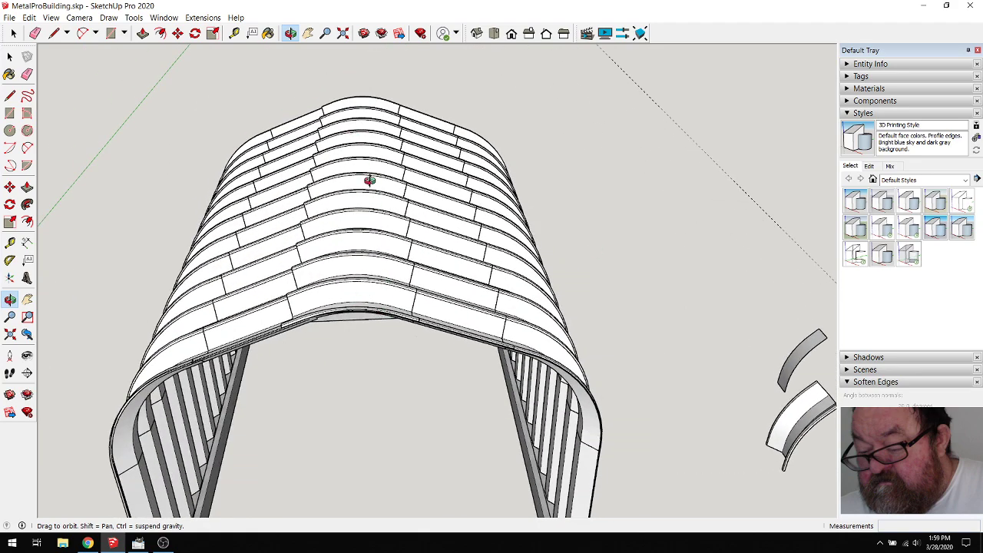
pyautogui.moveTo(369, 179); pyautogui.dragTo(246, 259)
pyautogui.scroll(-2, 399, 224)
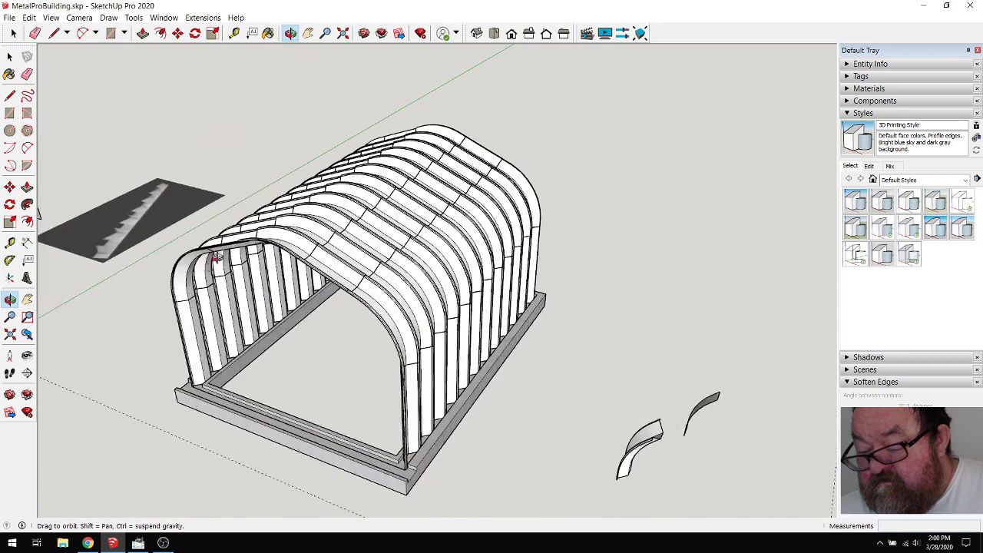
pyautogui.scroll(6, 242, 250)
pyautogui.scroll(10, 238, 242)
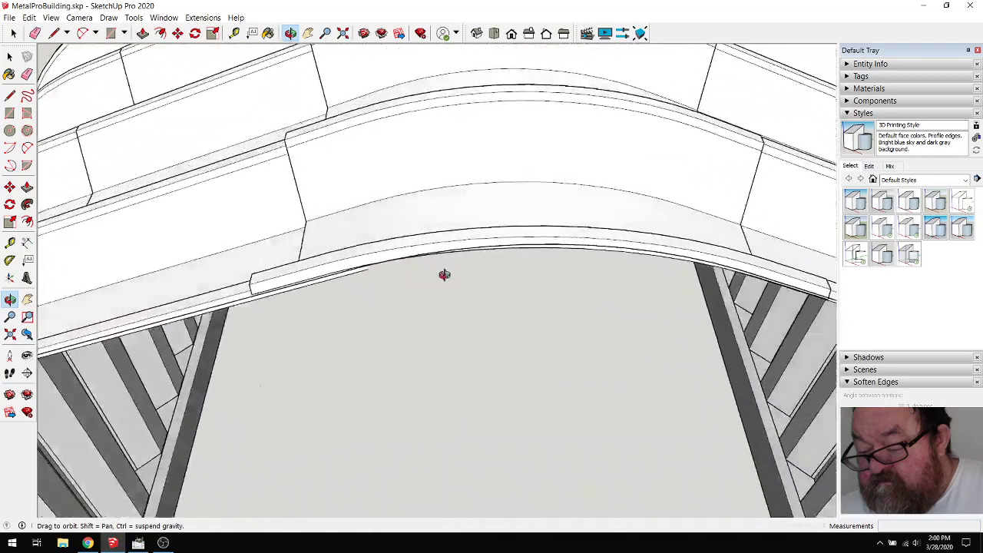
pyautogui.moveTo(443, 274); pyautogui.dragTo(338, 216)
pyautogui.scroll(-3, 338, 216)
pyautogui.scroll(6, 442, 222)
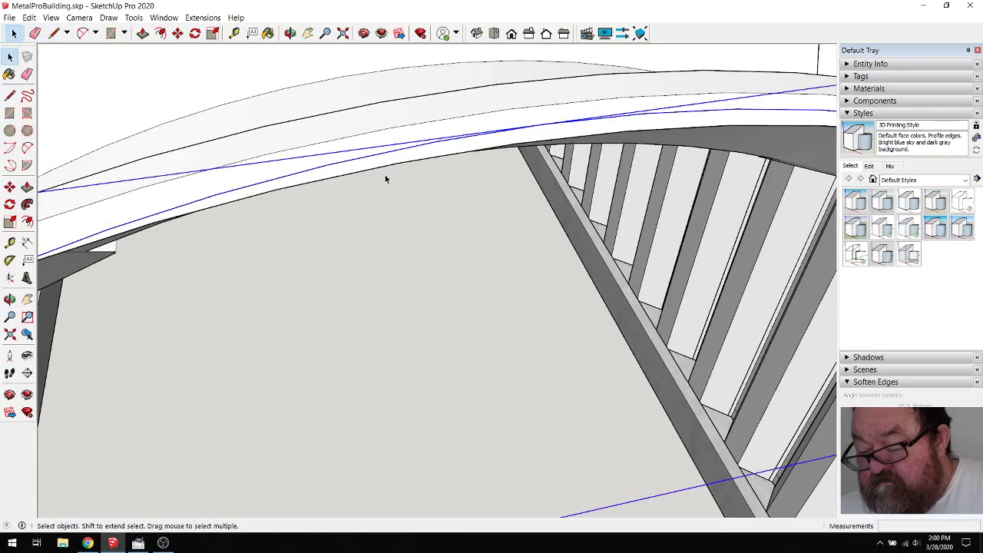
# Inspect how the front arch outline follows the panel edge down to its base at the foundation corner
pyautogui.scroll(-5, 386, 179)
pyautogui.moveTo(385, 179); pyautogui.dragTo(604, 286, button='middle')
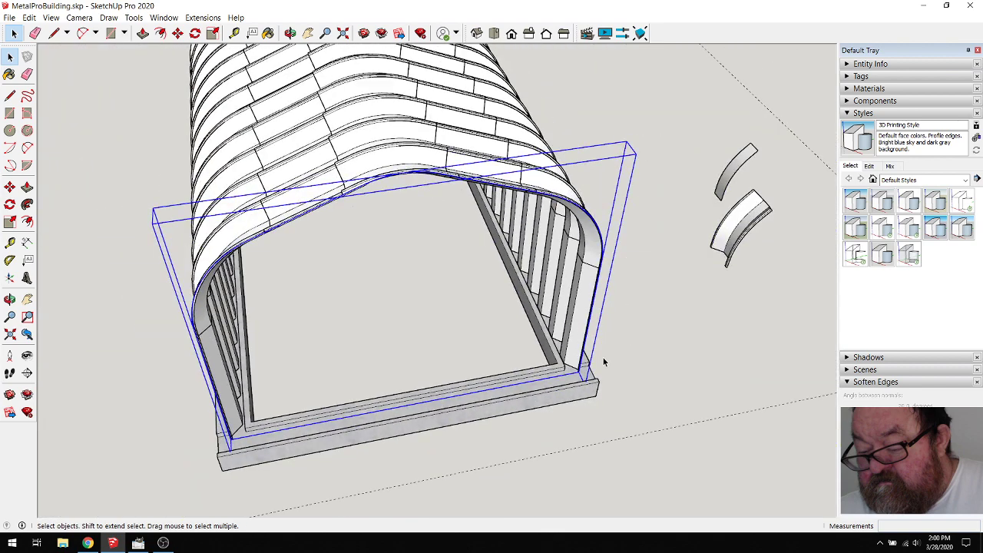
pyautogui.scroll(3, 603, 361)
pyautogui.scroll(5, 597, 318)
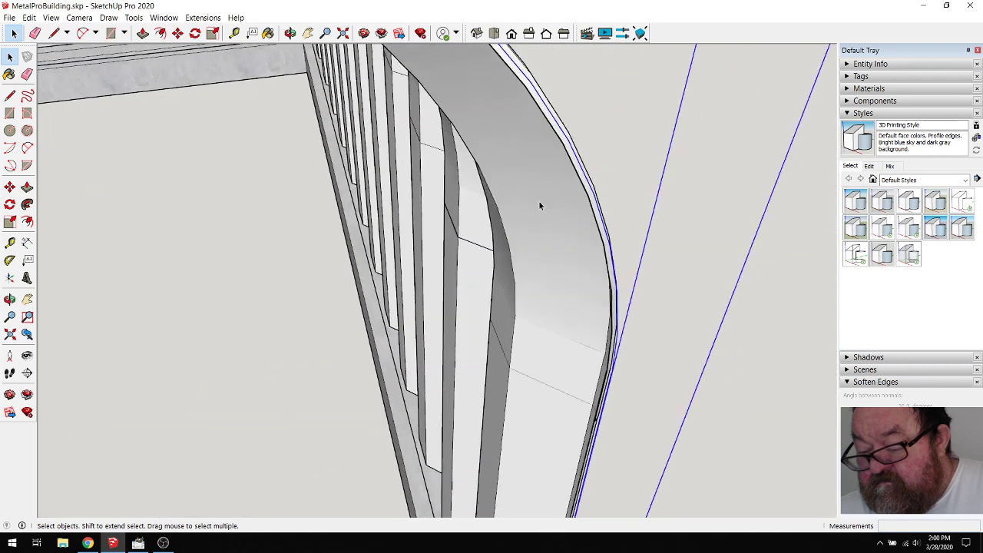
pyautogui.scroll(-5, 539, 205)
pyautogui.scroll(5, 525, 444)
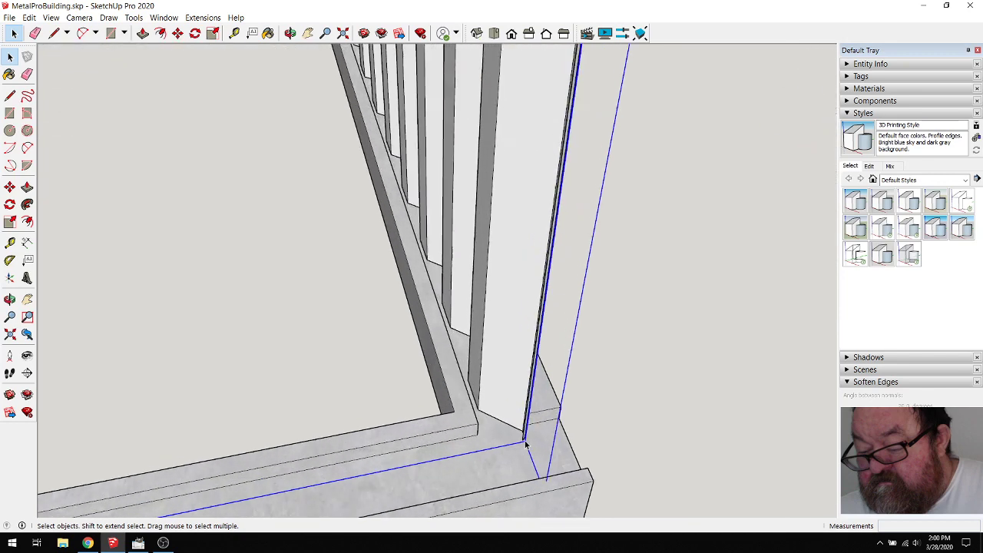
pyautogui.scroll(8, 525, 444)
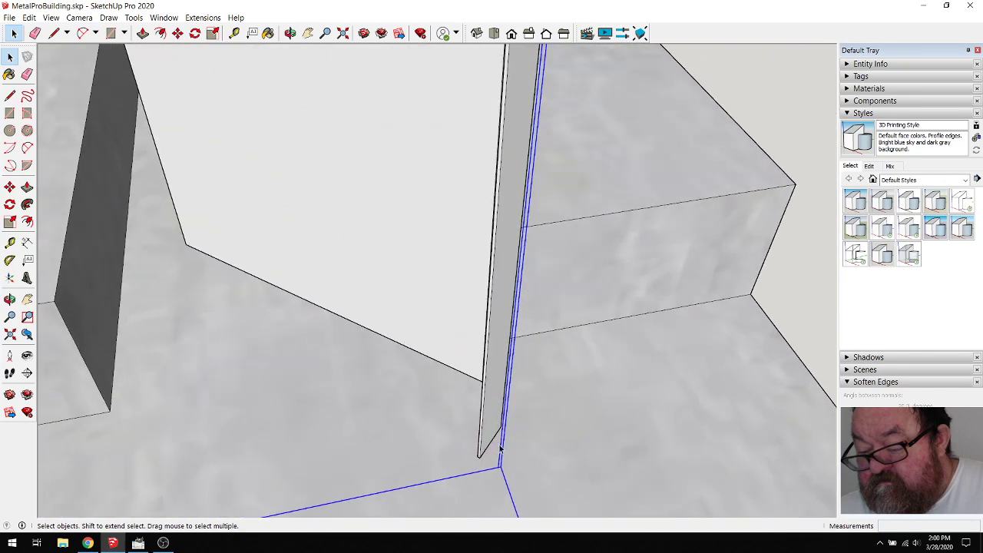
pyautogui.scroll(5, 469, 478)
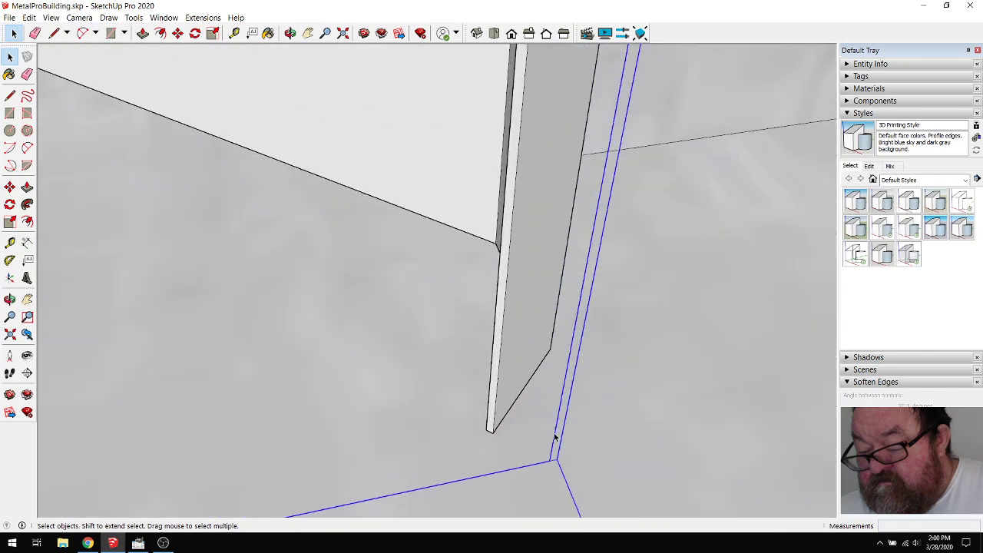
# Move the front arch outline about 1 1/8" so its base corner meets the inner corner of the front panel's flange
pyautogui.doubleClick(554, 436)
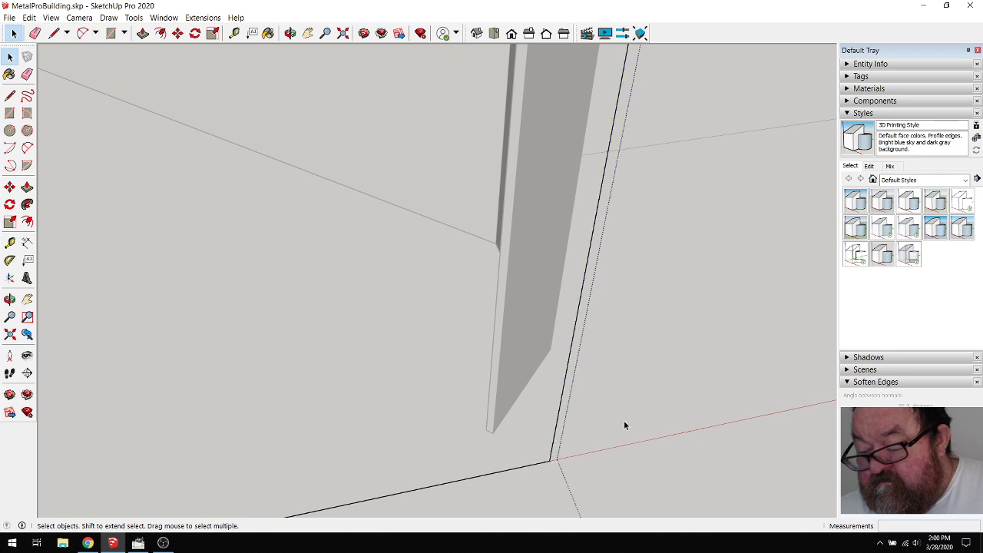
pyautogui.moveTo(624, 420); pyautogui.dragTo(212, 368, button='middle')
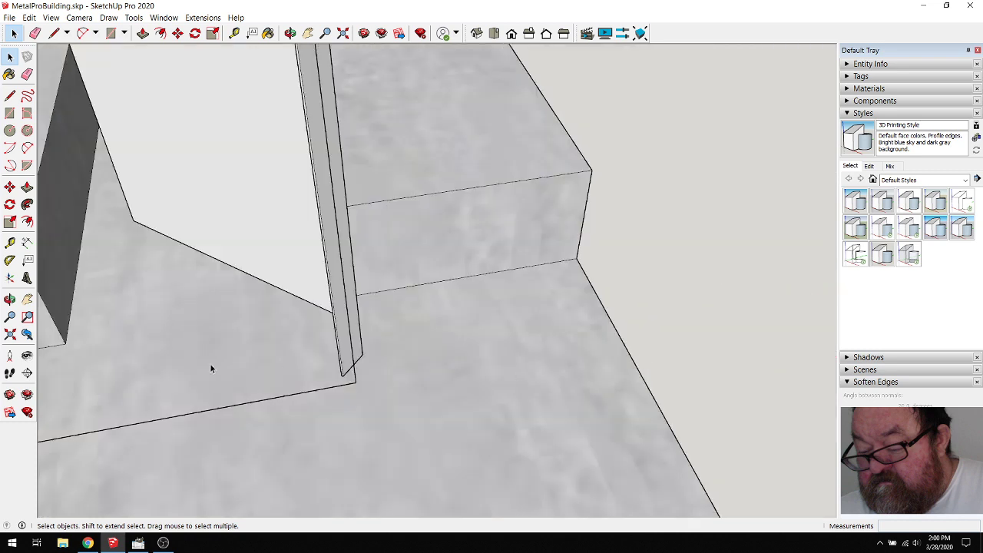
pyautogui.scroll(5, 292, 380)
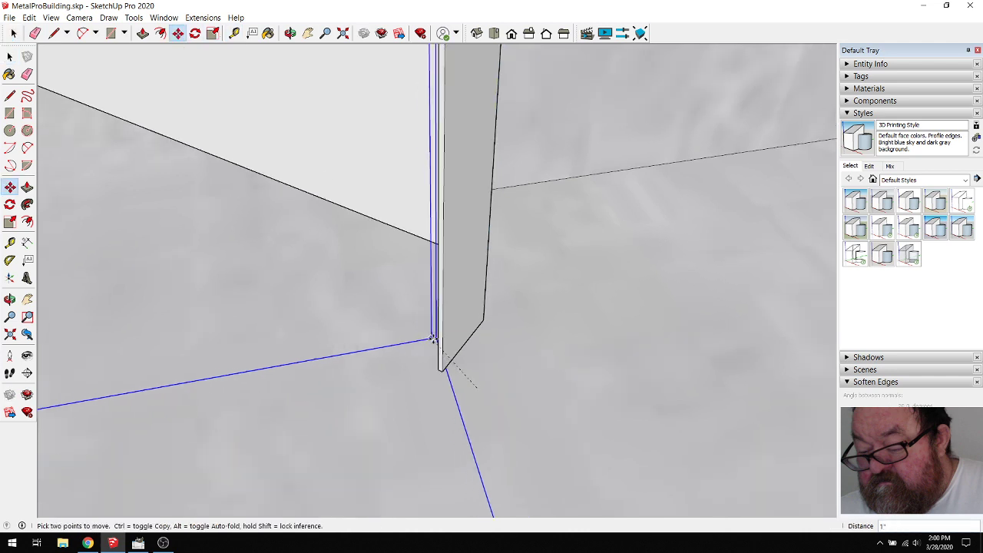
pyautogui.click(290, 33)
pyautogui.moveTo(360, 230); pyautogui.dragTo(617, 287)
pyautogui.moveTo(461, 289)
pyautogui.mouseDown()
pyautogui.moveTo(450, 284)
pyautogui.moveTo(461, 300)
pyautogui.moveTo(453, 301)
pyautogui.mouseUp()
pyautogui.rightClick(453, 301)
pyautogui.click(470, 309)
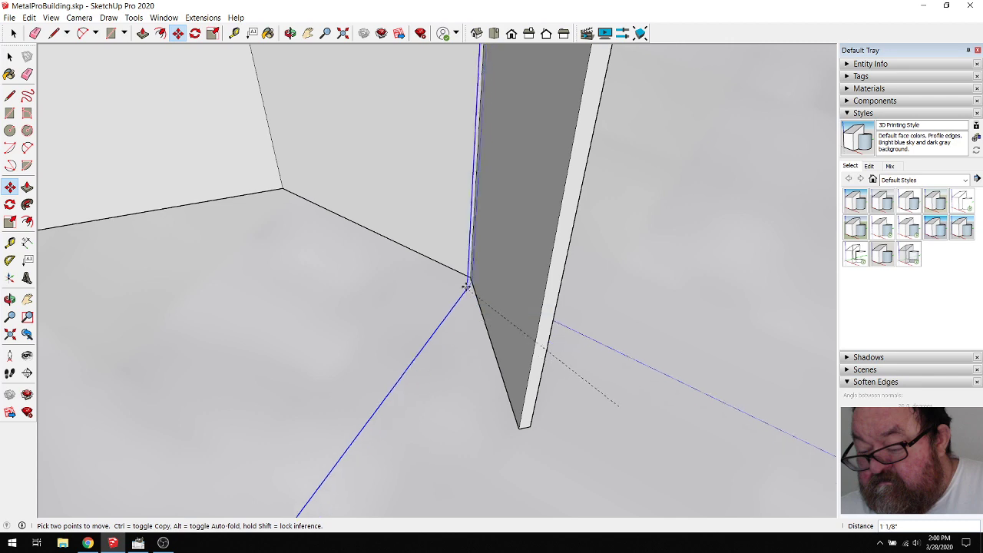
# Examine the moved arch outline's opposite base corner against the foot of the front wall panel
pyautogui.moveTo(575, 306); pyautogui.dragTo(314, 453, button='middle')
pyautogui.scroll(-6, 567, 218)
pyautogui.scroll(10, 314, 453)
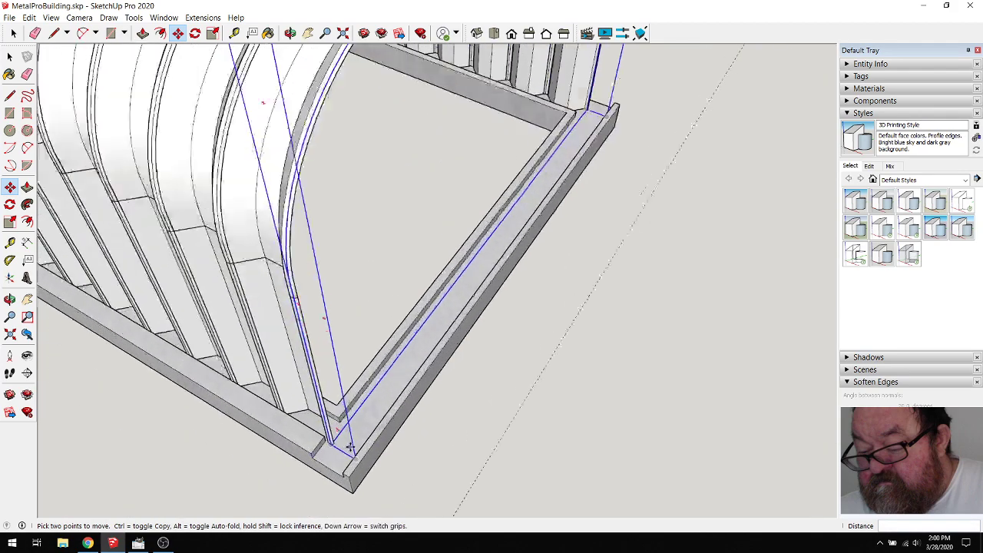
pyautogui.scroll(2, 338, 441)
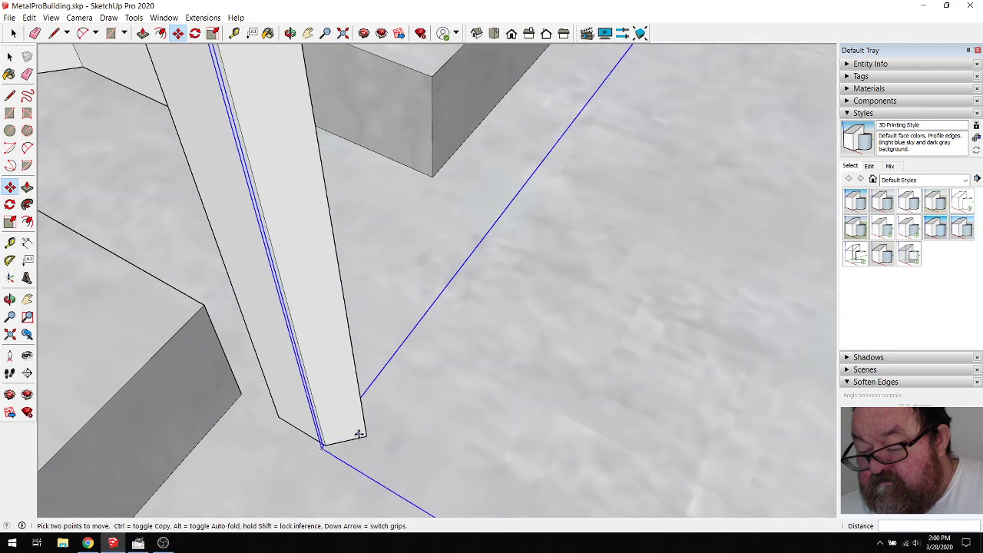
pyautogui.click(289, 33)
pyautogui.moveTo(412, 297); pyautogui.dragTo(533, 165)
pyautogui.moveTo(338, 390); pyautogui.dragTo(354, 422)
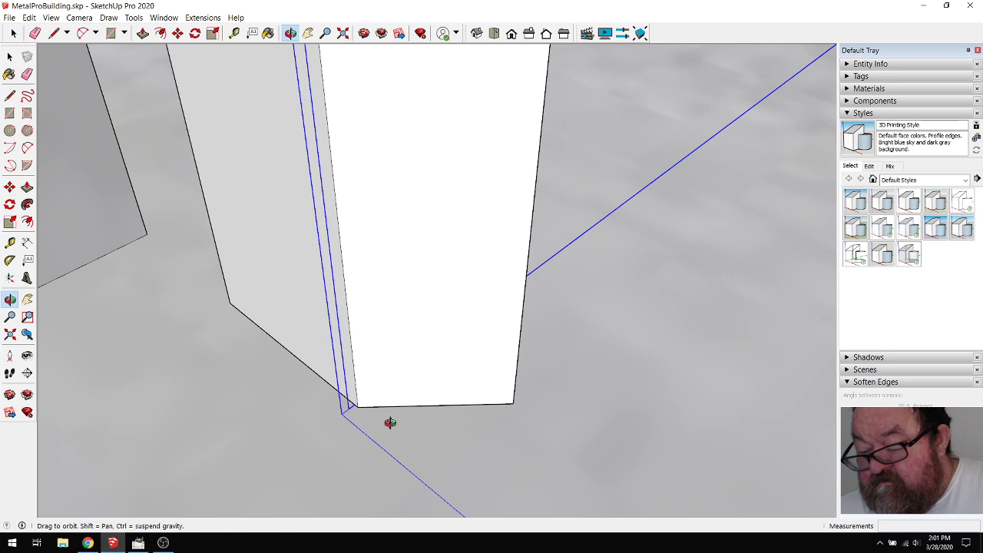
pyautogui.scroll(-5, 399, 401)
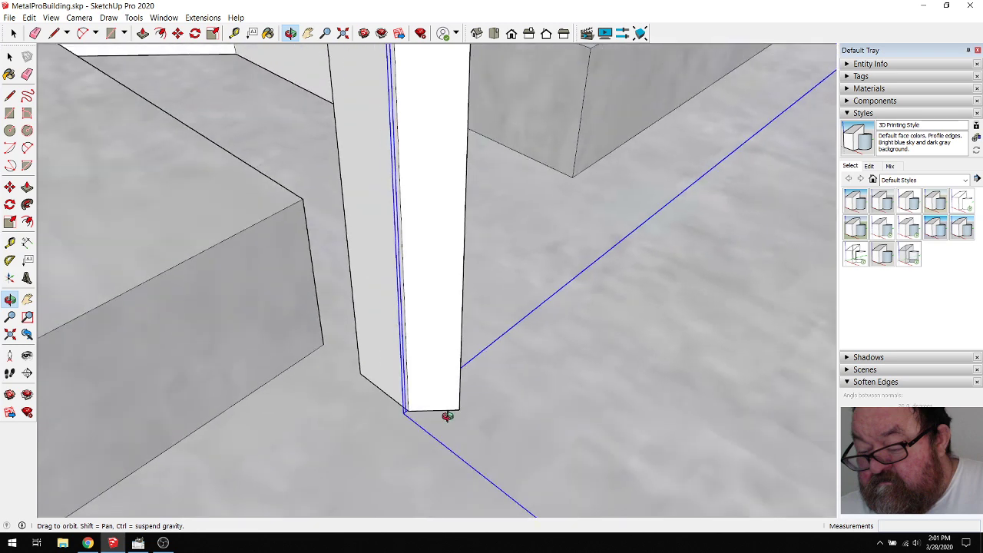
pyautogui.scroll(-8, 447, 416)
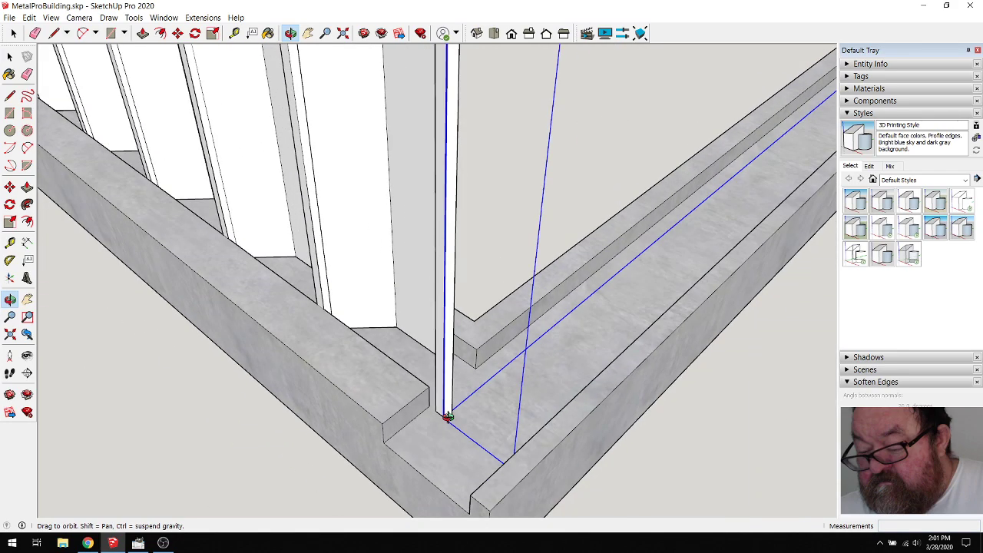
pyautogui.scroll(-6, 447, 416)
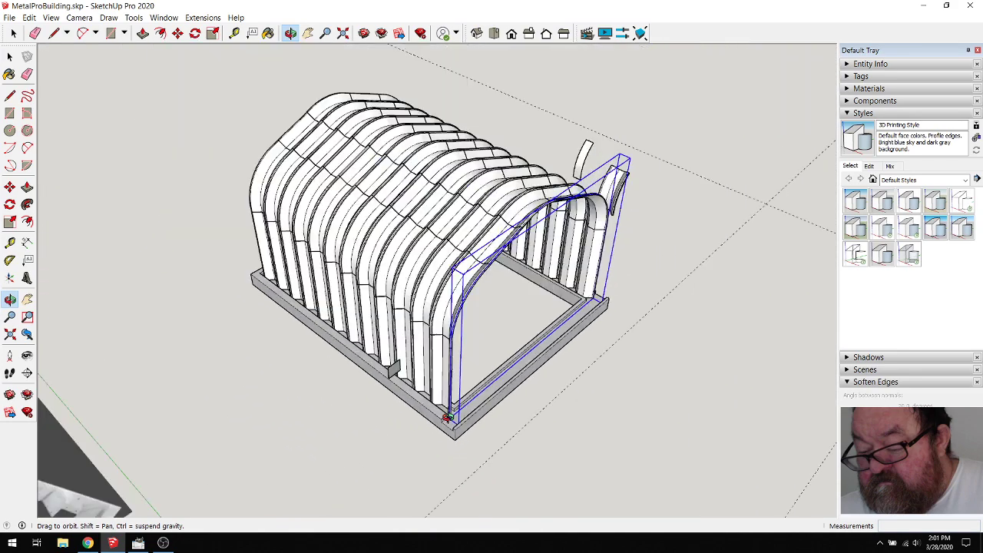
# Examine how the front arch outline meets the front ridge panel's edge at the peak of the roof
pyautogui.moveTo(531, 326)
pyautogui.mouseDown(button='middle')
pyautogui.moveTo(335, 305)
pyautogui.moveTo(302, 333)
pyautogui.moveTo(381, 212)
pyautogui.mouseUp(button='middle')
pyautogui.scroll(10, 380, 212)
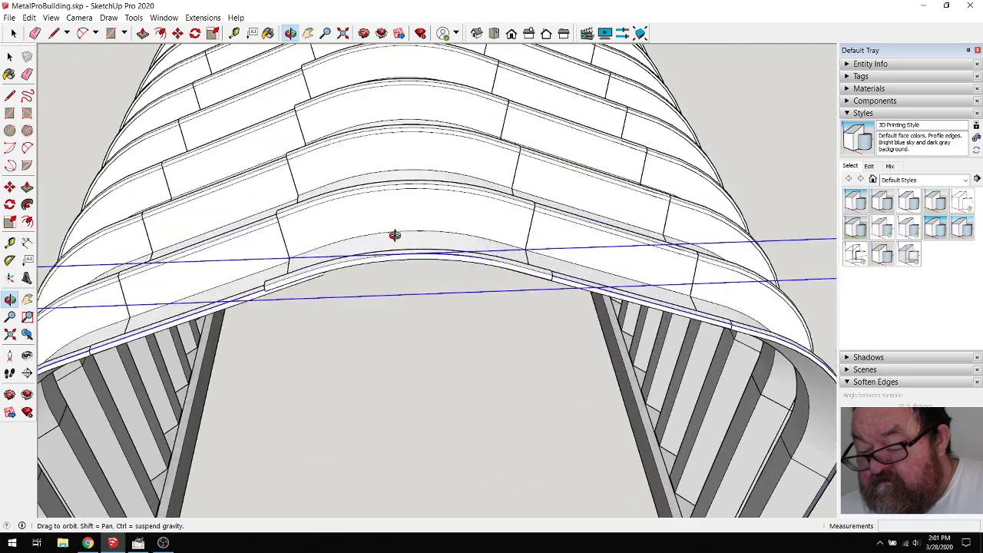
pyautogui.scroll(8, 423, 255)
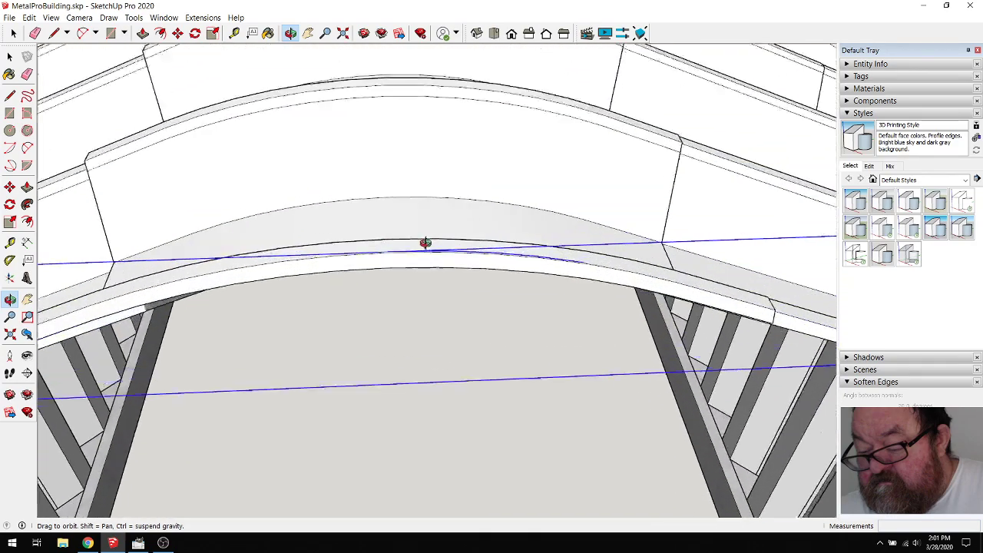
pyautogui.moveTo(347, 191)
pyautogui.mouseDown()
pyautogui.moveTo(584, 202)
pyautogui.moveTo(752, 193)
pyautogui.moveTo(759, 129)
pyautogui.moveTo(631, 147)
pyautogui.moveTo(366, 215)
pyautogui.moveTo(402, 223)
pyautogui.moveTo(373, 85)
pyautogui.moveTo(342, 185)
pyautogui.moveTo(316, 103)
pyautogui.moveTo(314, 164)
pyautogui.moveTo(379, 268)
pyautogui.moveTo(373, 174)
pyautogui.moveTo(391, 131)
pyautogui.moveTo(355, 322)
pyautogui.moveTo(377, 432)
pyautogui.moveTo(370, 315)
pyautogui.moveTo(202, 447)
pyautogui.moveTo(364, 284)
pyautogui.moveTo(329, 303)
pyautogui.moveTo(375, 297)
pyautogui.moveTo(200, 196)
pyautogui.moveTo(81, 91)
pyautogui.mouseUp()
pyautogui.scroll(-10, 346, 292)
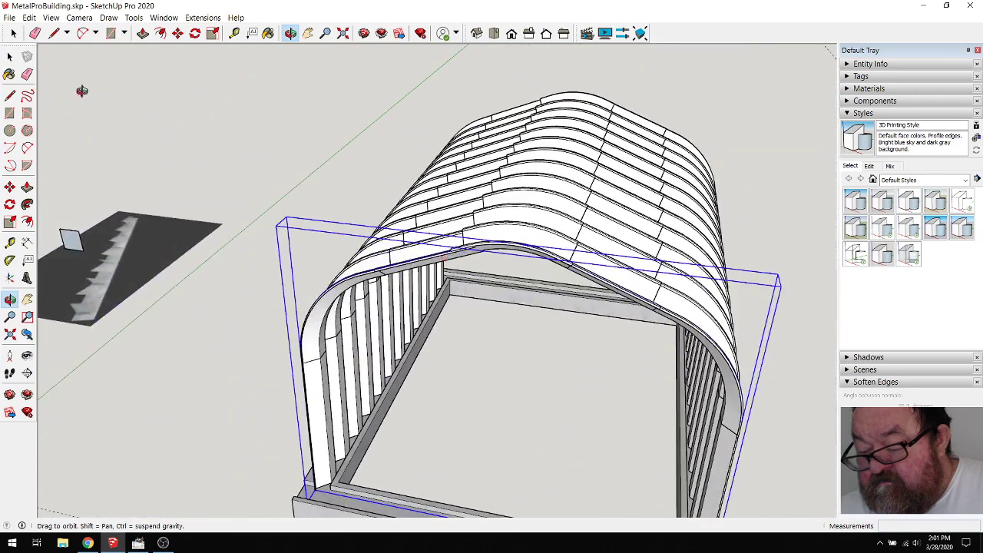
# Deselect the arch outline and inspect the building's front opening, side walls and foundation from several angles
pyautogui.click(289, 33)
pyautogui.moveTo(279, 191); pyautogui.dragTo(500, 245)
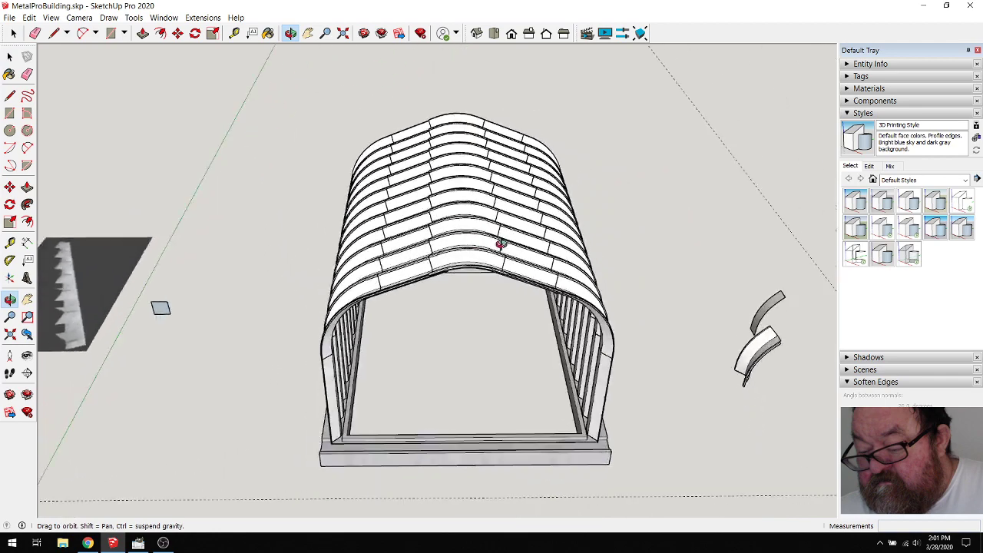
pyautogui.scroll(-3, 186, 329)
pyautogui.moveTo(386, 254); pyautogui.dragTo(356, 213)
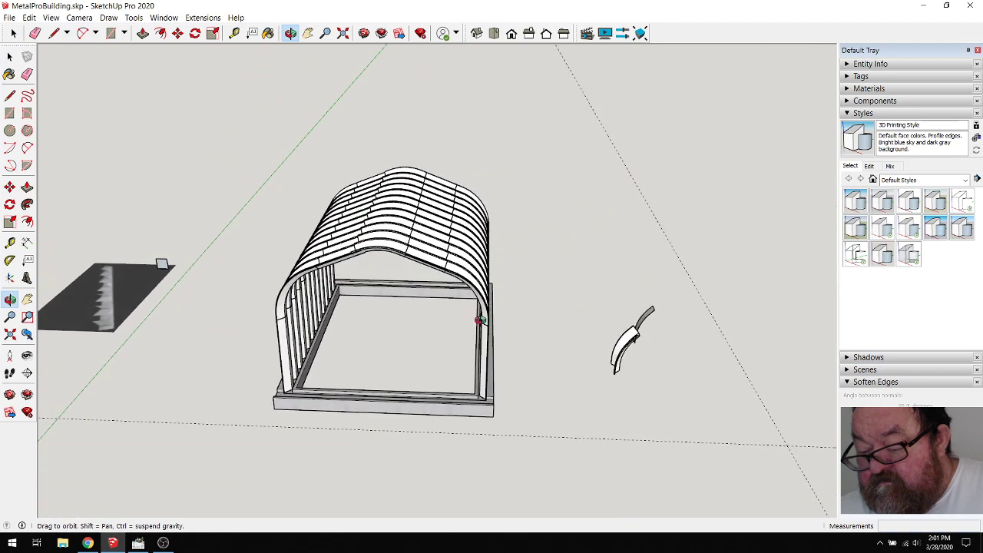
pyautogui.scroll(5, 479, 319)
pyautogui.scroll(-1, 487, 239)
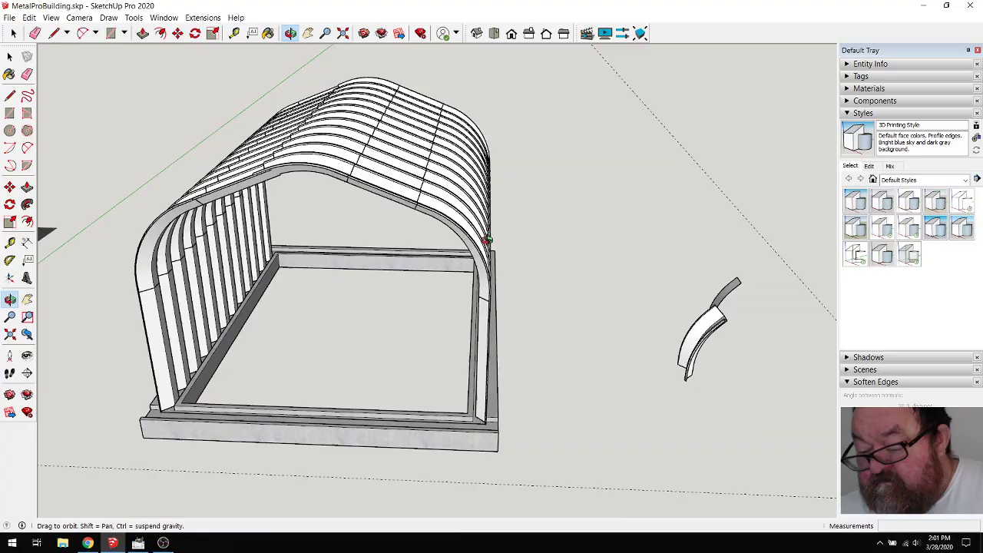
pyautogui.scroll(-4, 468, 383)
pyautogui.moveTo(468, 384); pyautogui.dragTo(503, 416)
pyautogui.scroll(4, 390, 350)
pyautogui.scroll(-3, 299, 357)
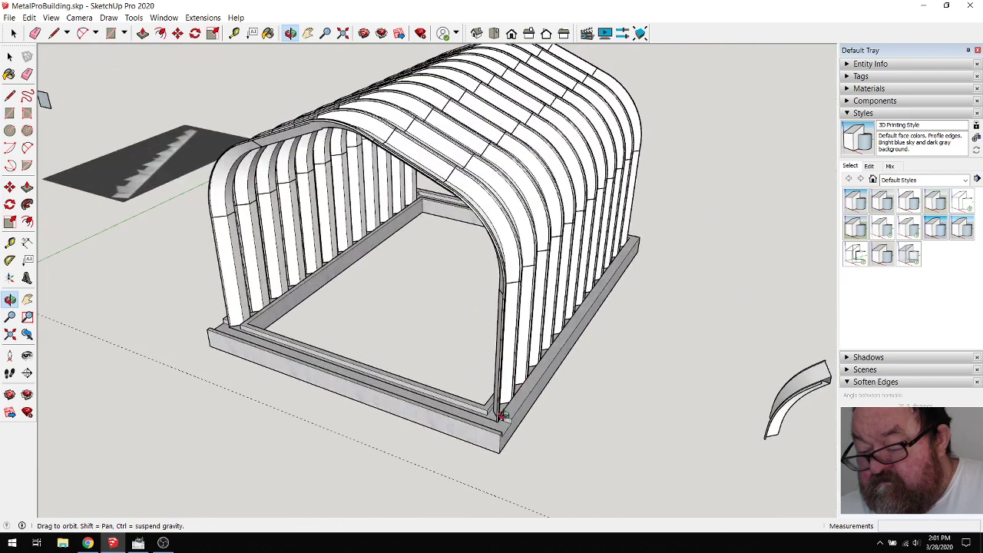
# Inside the foundation group, place a section plane on the front face and move it about 24' 11 5/8" toward the back to expose the rebar
pyautogui.doubleClick(277, 354)
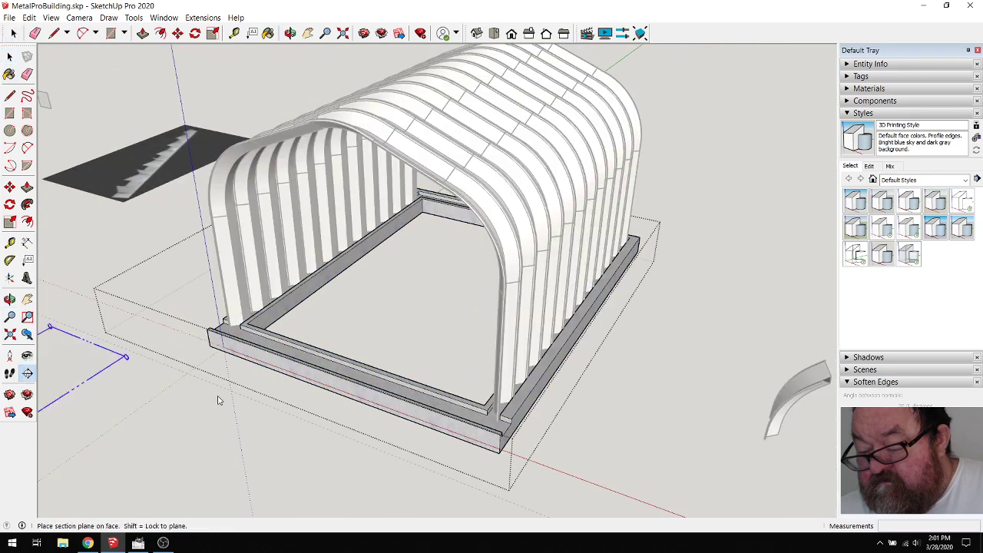
pyautogui.click(445, 436)
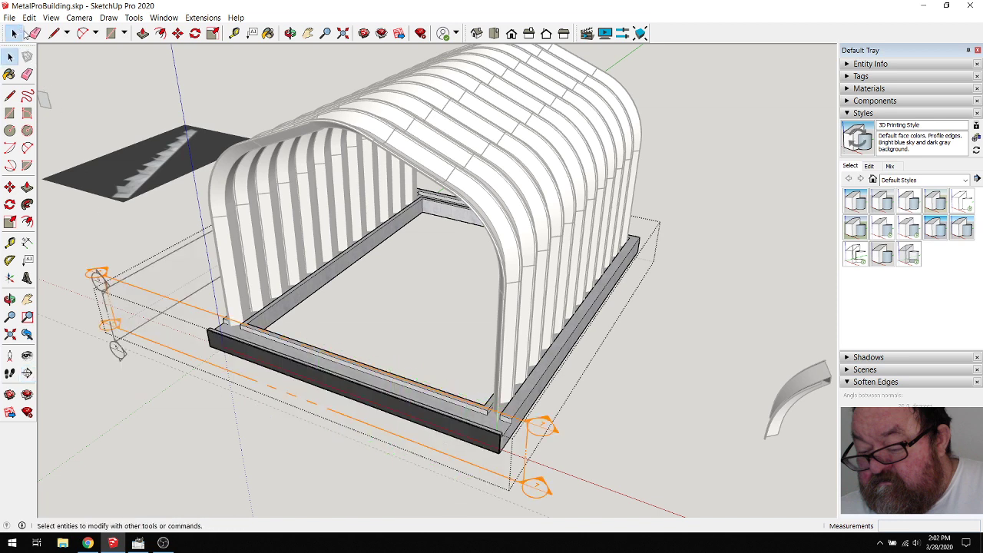
pyautogui.click(546, 428)
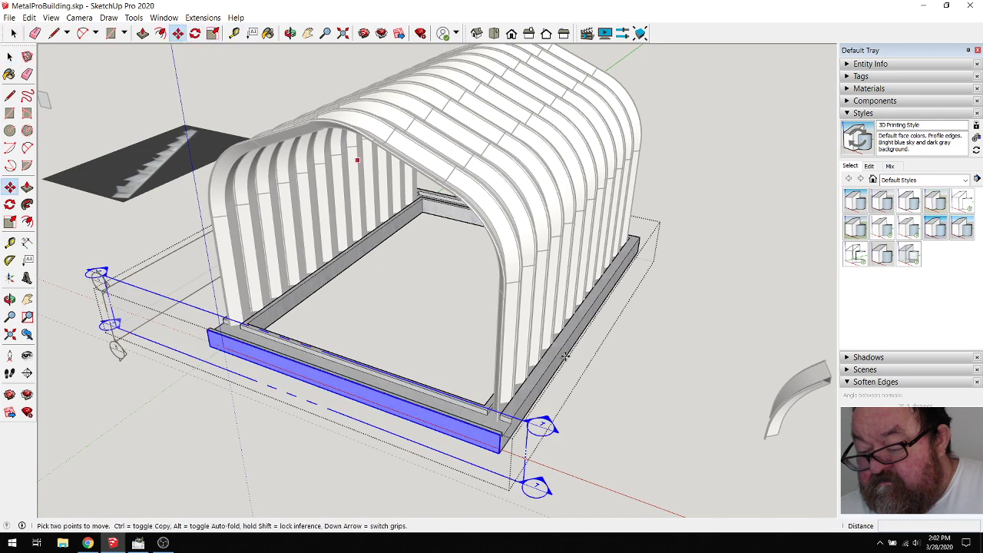
pyautogui.click(583, 424)
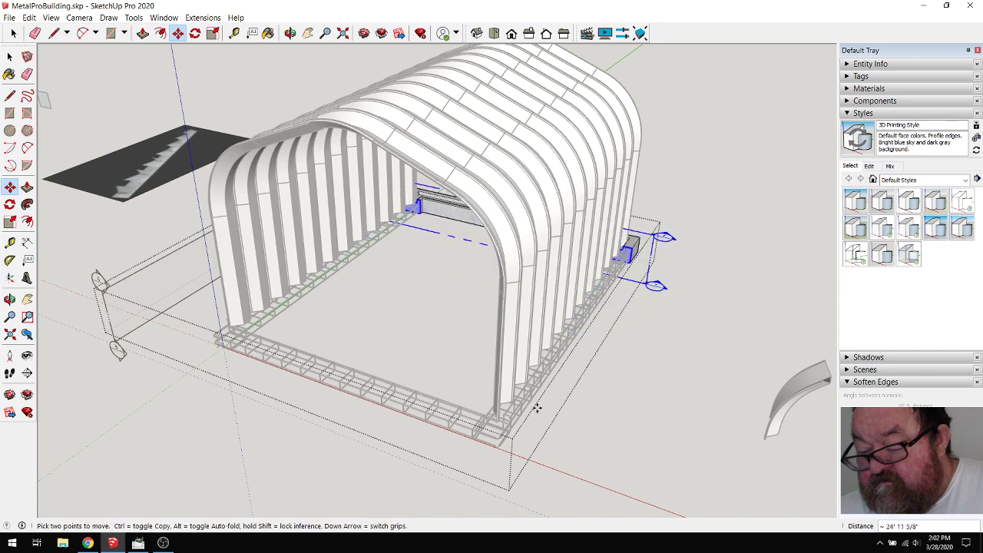
pyautogui.scroll(5, 537, 408)
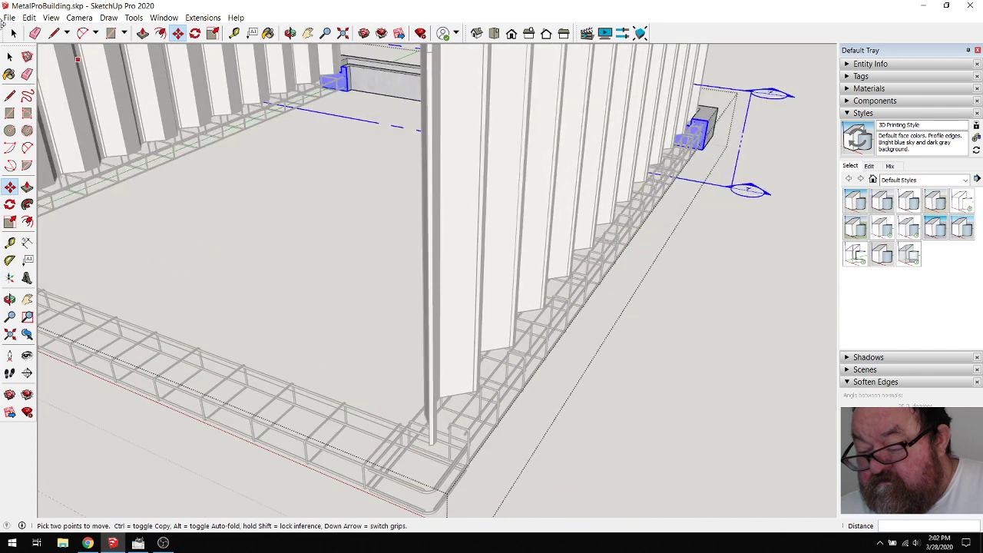
pyautogui.press('space')
pyautogui.click(744, 331)
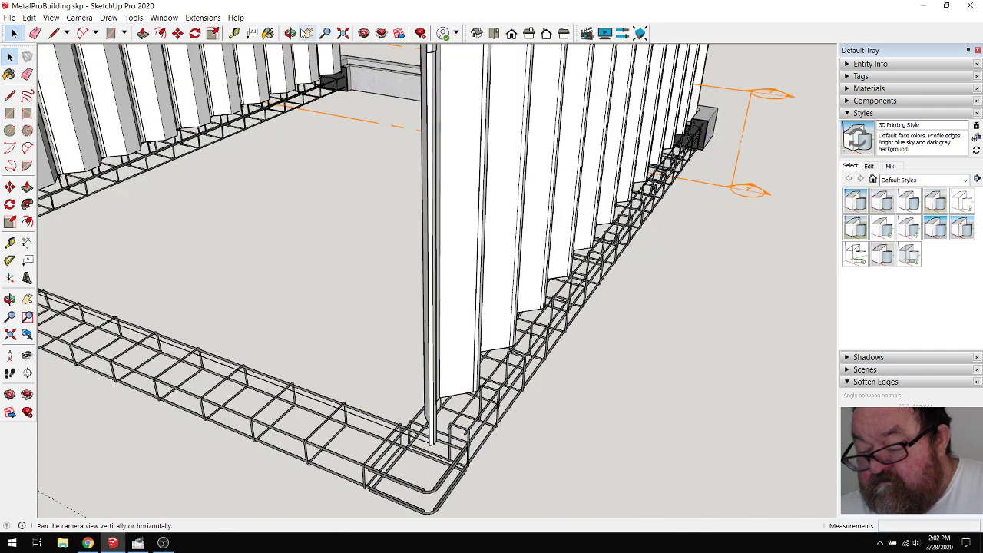
# Examine the exposed rebar cage, the foundation's cut face and the feet of the wall panels
pyautogui.moveTo(443, 225); pyautogui.dragTo(515, 429, button='middle')
pyautogui.moveTo(497, 392); pyautogui.dragTo(485, 361, button='middle')
pyautogui.scroll(-3, 469, 430)
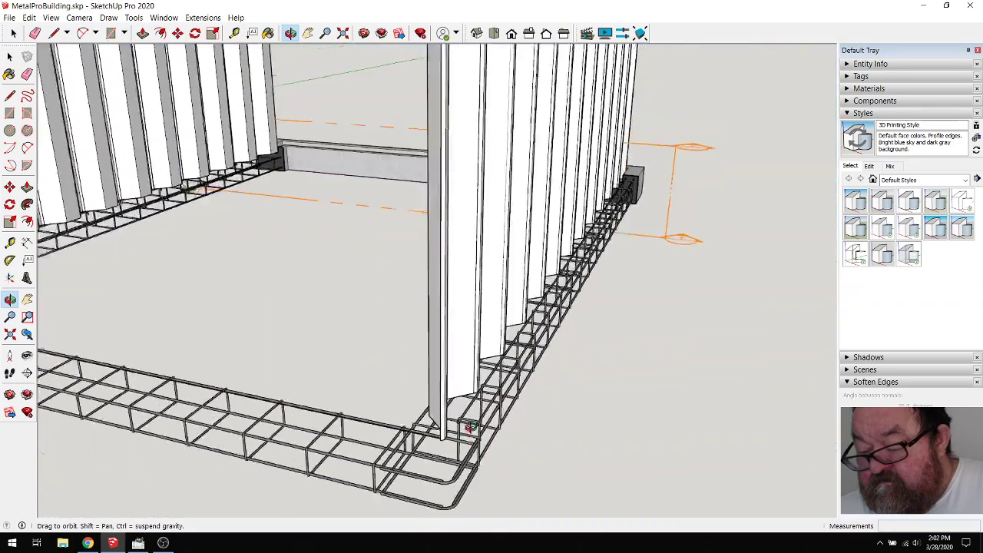
pyautogui.scroll(8, 591, 241)
pyautogui.scroll(6, 592, 240)
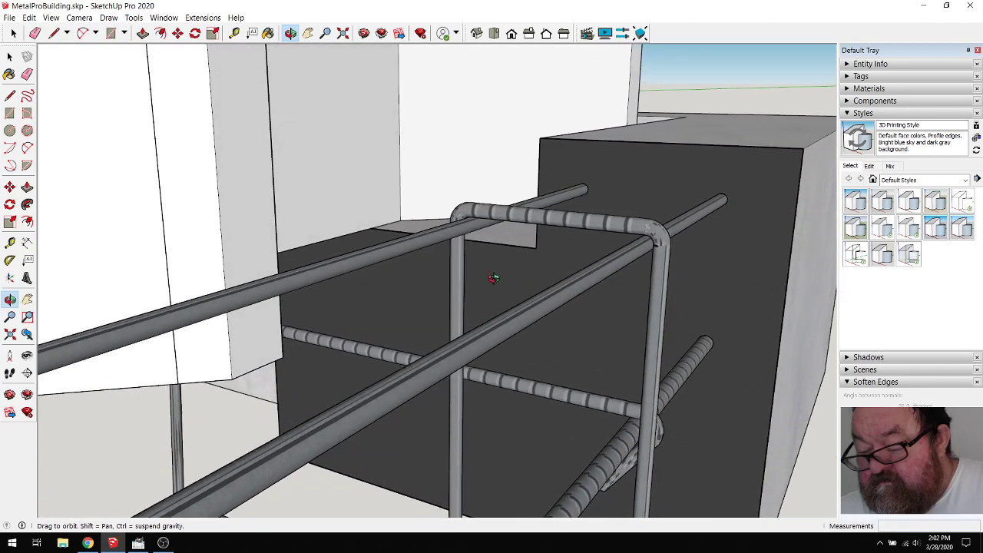
pyautogui.moveTo(493, 277)
pyautogui.mouseDown(button='middle')
pyautogui.moveTo(384, 368)
pyautogui.moveTo(292, 353)
pyautogui.moveTo(137, 364)
pyautogui.moveTo(294, 345)
pyautogui.moveTo(252, 225)
pyautogui.mouseUp(button='middle')
pyautogui.moveTo(240, 349)
pyautogui.mouseDown(button='middle')
pyautogui.moveTo(361, 296)
pyautogui.moveTo(377, 340)
pyautogui.moveTo(372, 394)
pyautogui.moveTo(169, 219)
pyautogui.mouseUp(button='middle')
pyautogui.moveTo(250, 165)
pyautogui.mouseDown(button='middle')
pyautogui.moveTo(287, 235)
pyautogui.moveTo(366, 221)
pyautogui.moveTo(405, 197)
pyautogui.moveTo(456, 184)
pyautogui.moveTo(417, 226)
pyautogui.moveTo(523, 252)
pyautogui.mouseUp(button='middle')
pyautogui.scroll(-15, 522, 252)
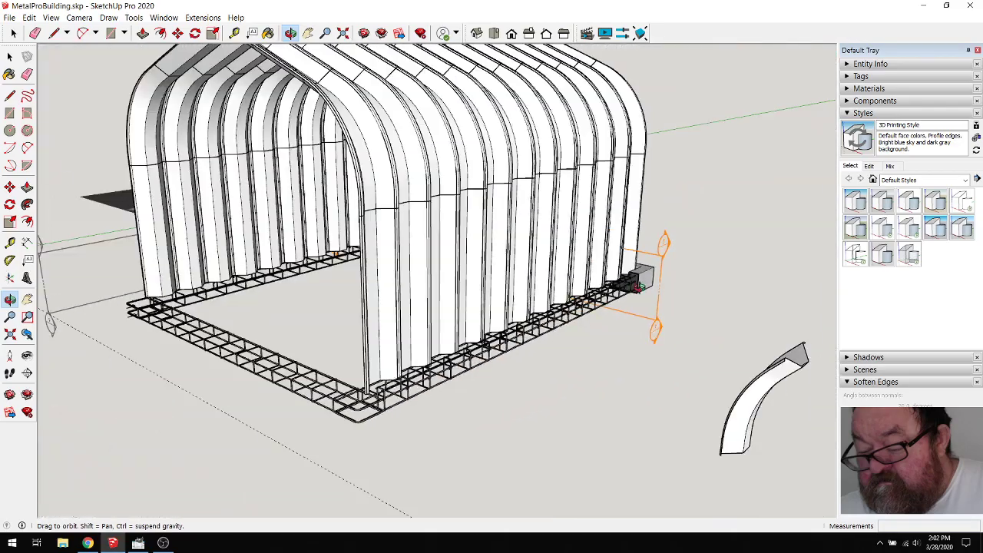
# Inspect how the side wall panels stand along the exposed rebar from the front corner to the back
pyautogui.moveTo(638, 285)
pyautogui.mouseDown(button='middle')
pyautogui.moveTo(414, 257)
pyautogui.moveTo(418, 336)
pyautogui.mouseUp(button='middle')
pyautogui.scroll(8, 418, 336)
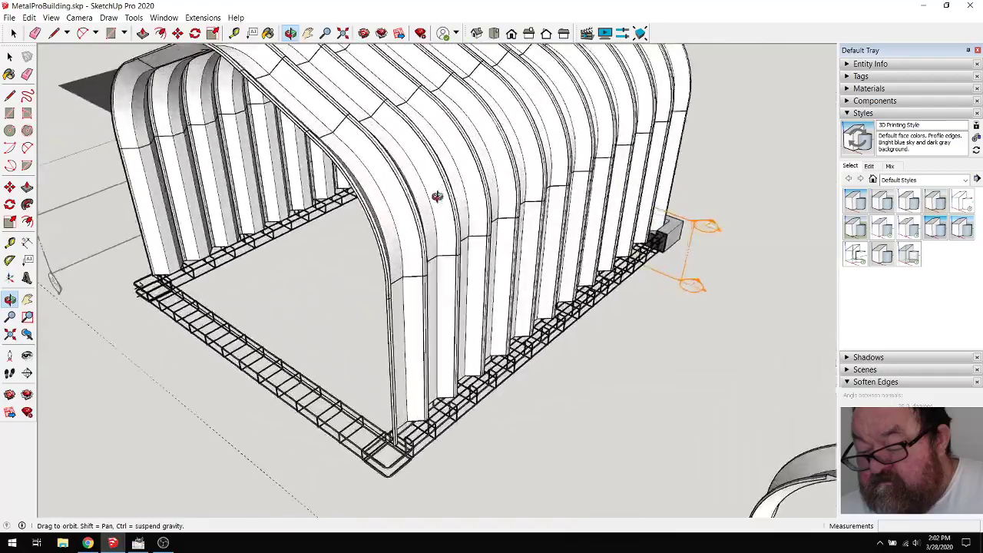
pyautogui.scroll(-5, 389, 368)
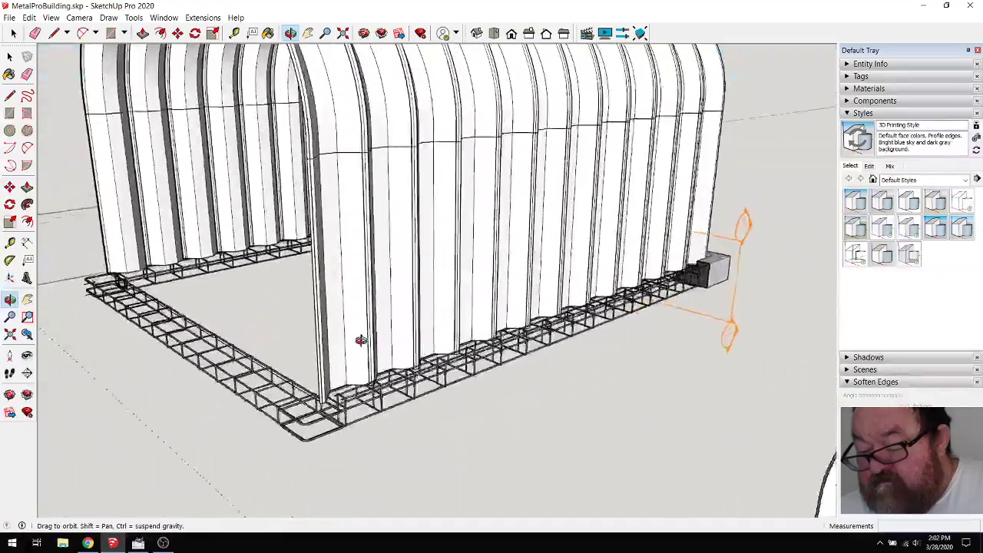
pyautogui.moveTo(362, 340); pyautogui.dragTo(371, 313, button='middle')
pyautogui.scroll(3, 371, 314)
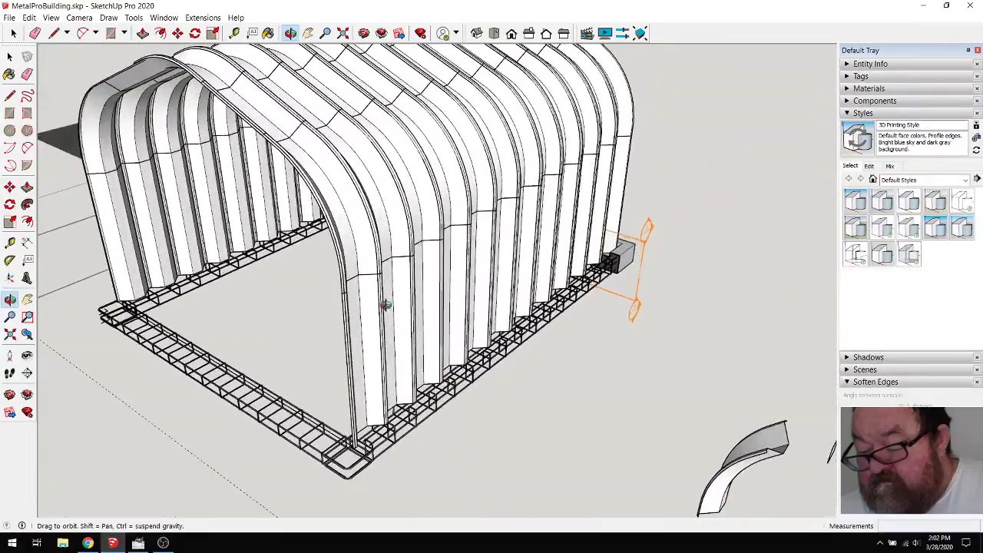
pyautogui.scroll(6, 377, 373)
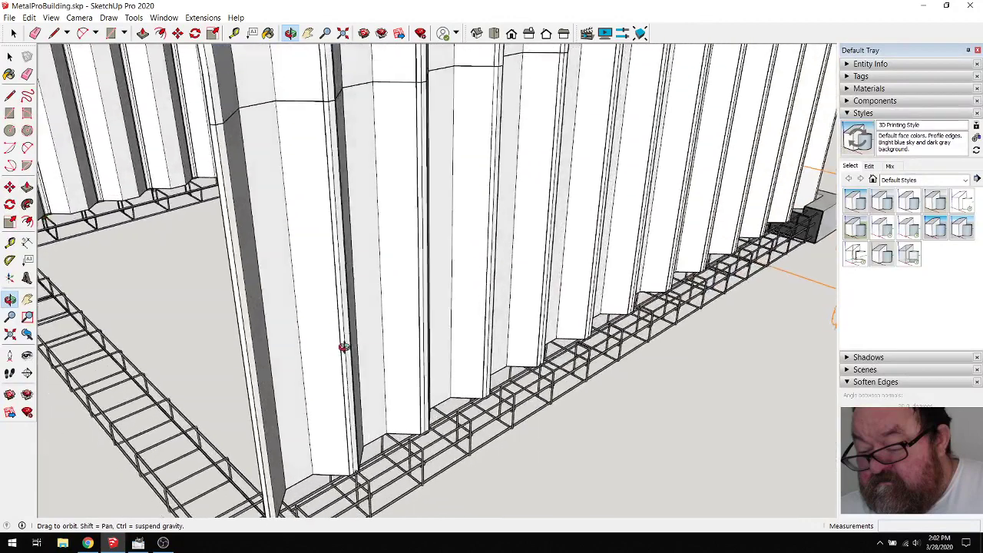
pyautogui.moveTo(343, 347); pyautogui.dragTo(325, 343, button='middle')
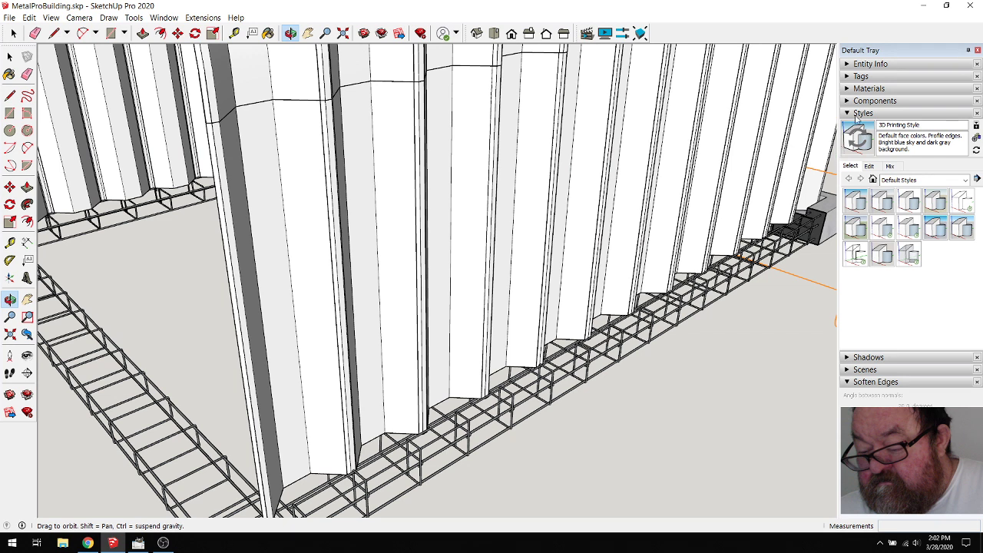
# Open the side wall group, select its front panel and show the Metal materials collection
pyautogui.click(848, 114)
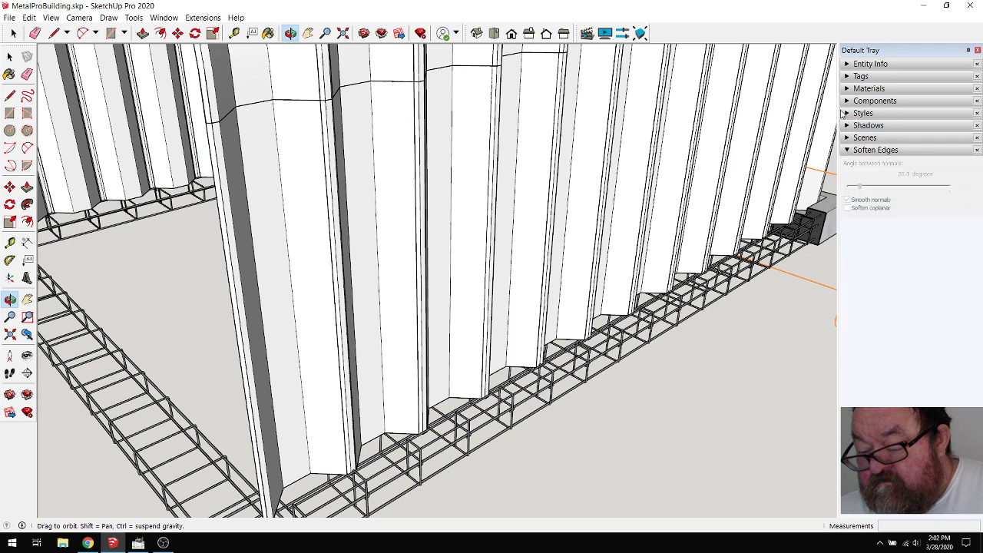
pyautogui.click(847, 89)
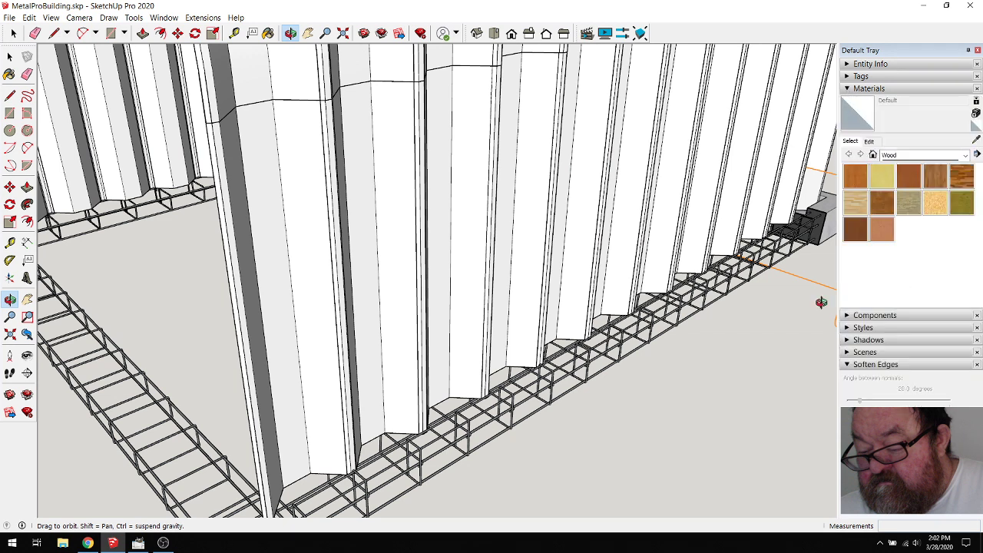
pyautogui.click(14, 33)
pyautogui.click(274, 222)
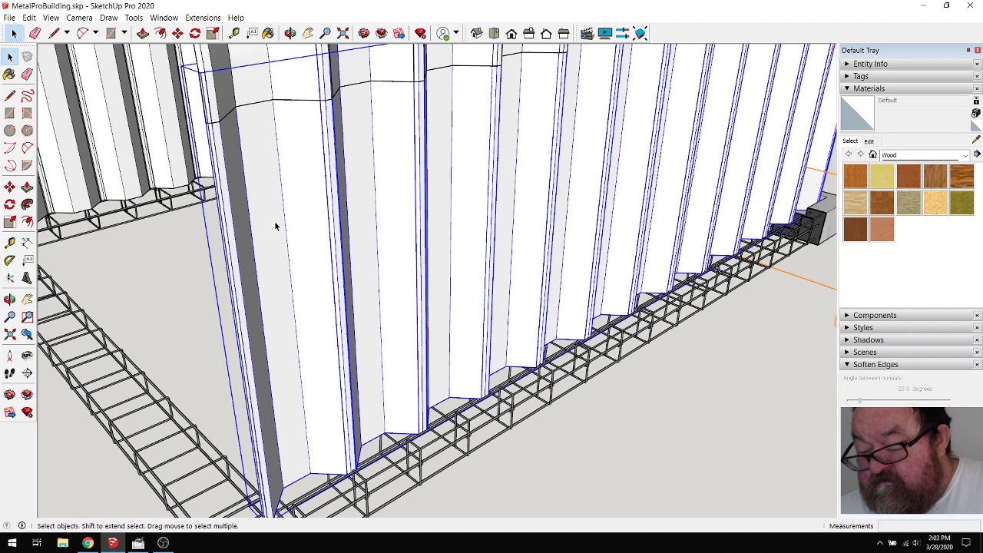
pyautogui.doubleClick(275, 222)
pyautogui.click(274, 222)
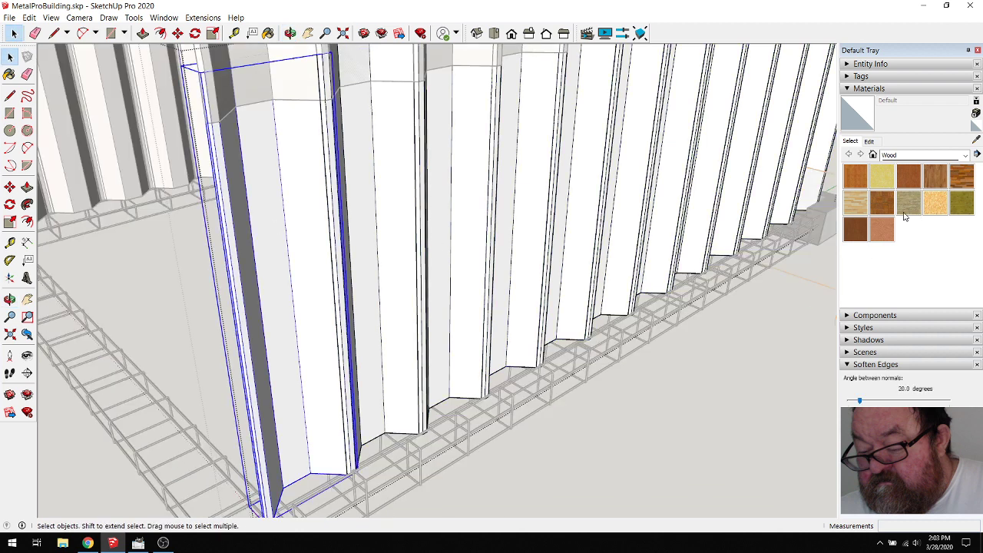
pyautogui.click(966, 155)
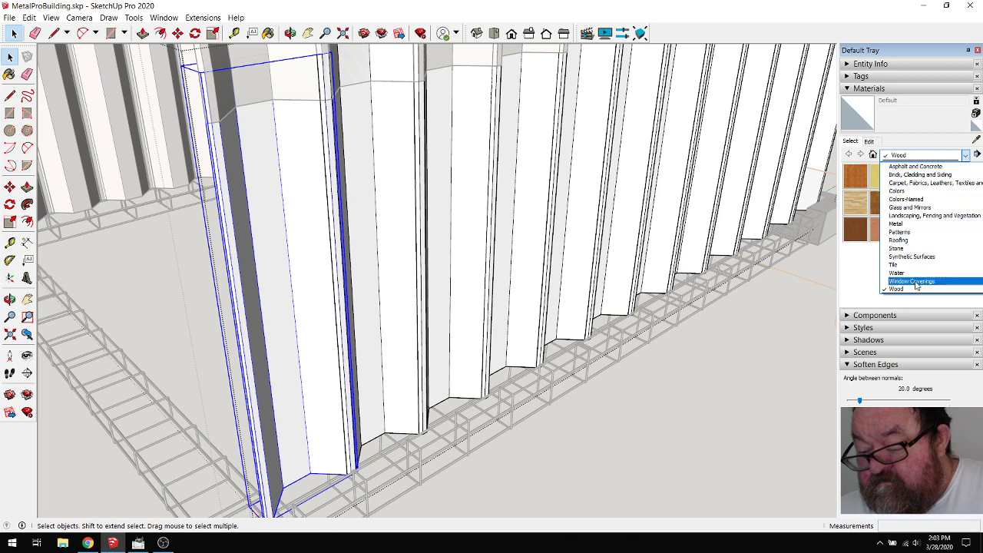
pyautogui.click(907, 224)
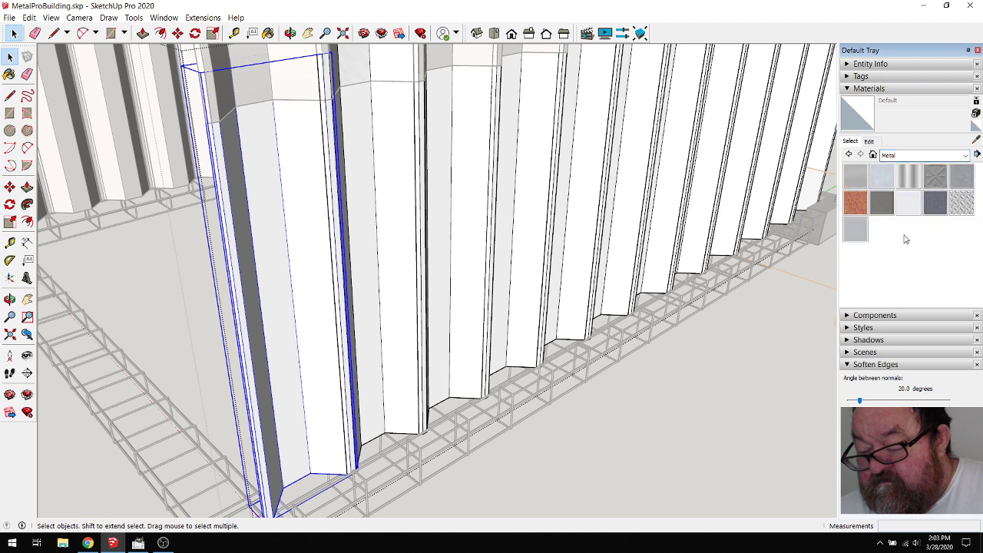
# Try painting the front wall panel with Metal Aluminum Anodized as a whole, and undo the paint
pyautogui.click(880, 178)
pyautogui.click(283, 227)
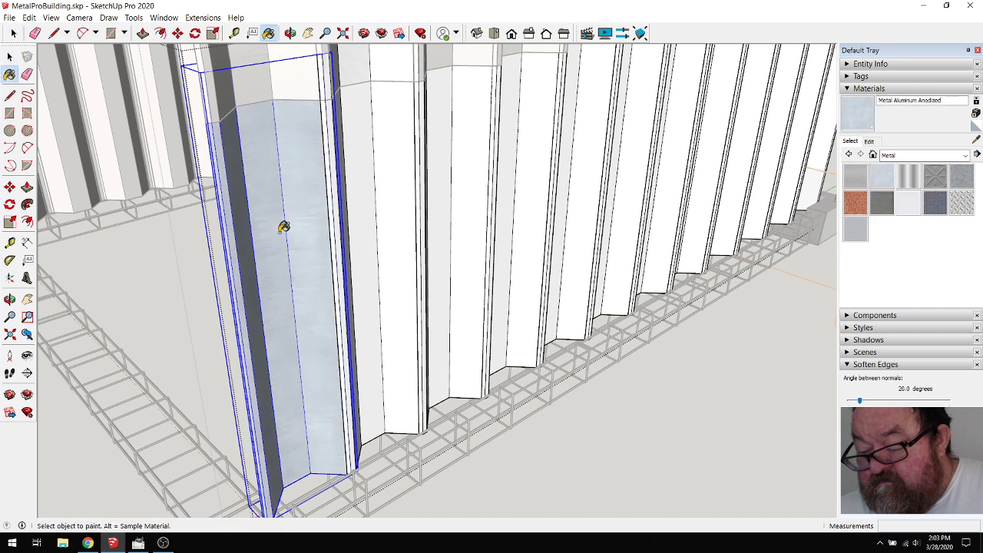
pyautogui.click(13, 35)
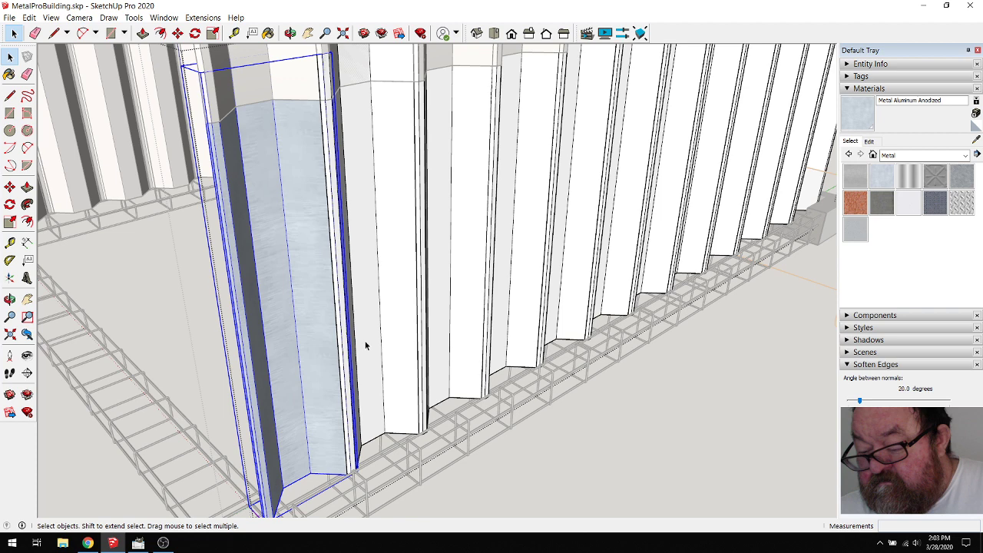
pyautogui.click(500, 406)
pyautogui.moveTo(501, 406); pyautogui.dragTo(510, 430, button='middle')
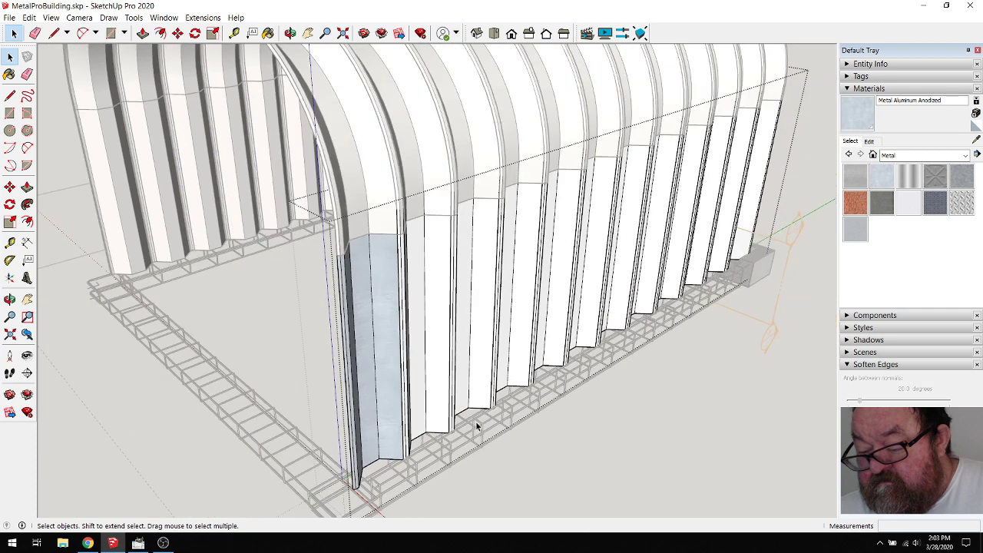
pyautogui.hotkey('ctrl', 'z')
# Open the front side wall panel for editing and select all of its faces and edges
pyautogui.click(370, 321)
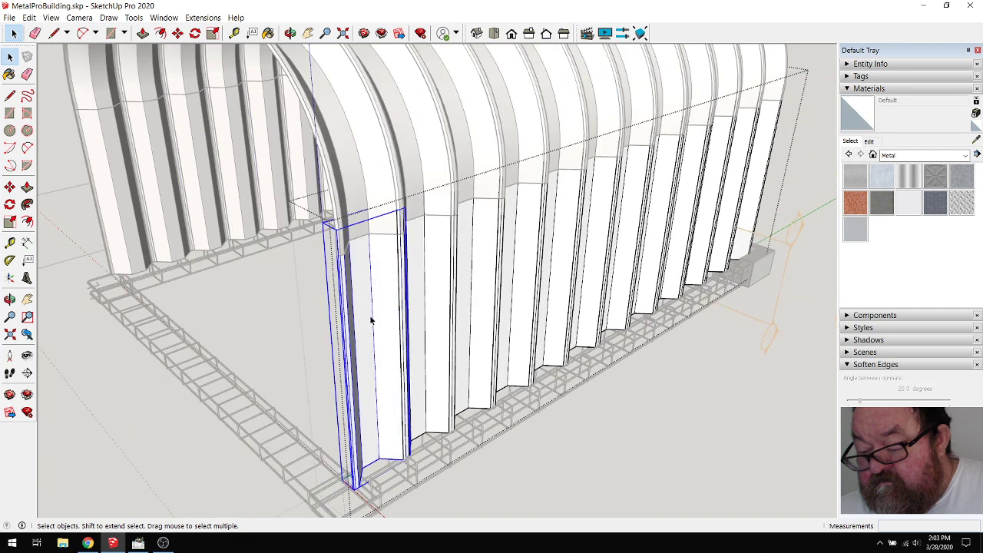
pyautogui.doubleClick(370, 321)
pyautogui.moveTo(324, 213); pyautogui.dragTo(446, 495)
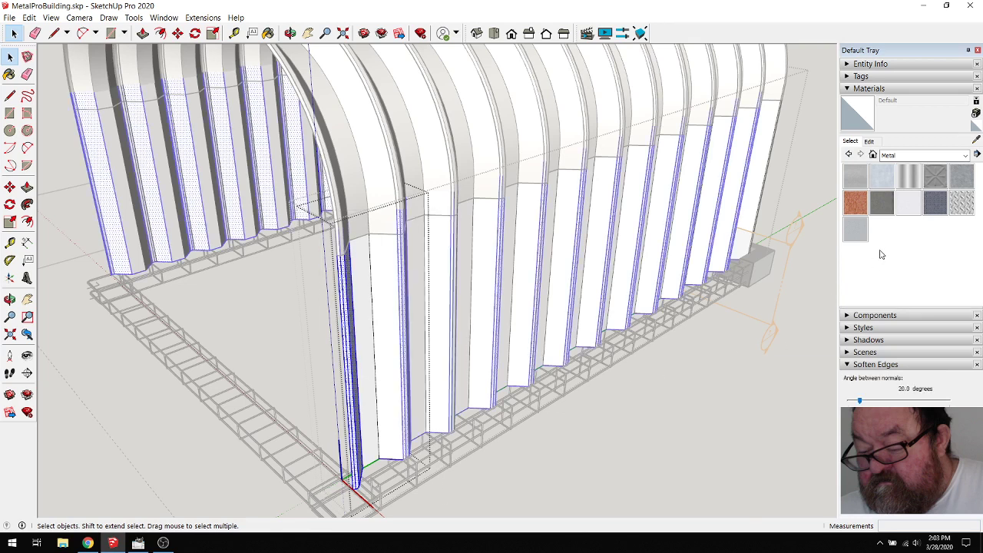
pyautogui.press('b')
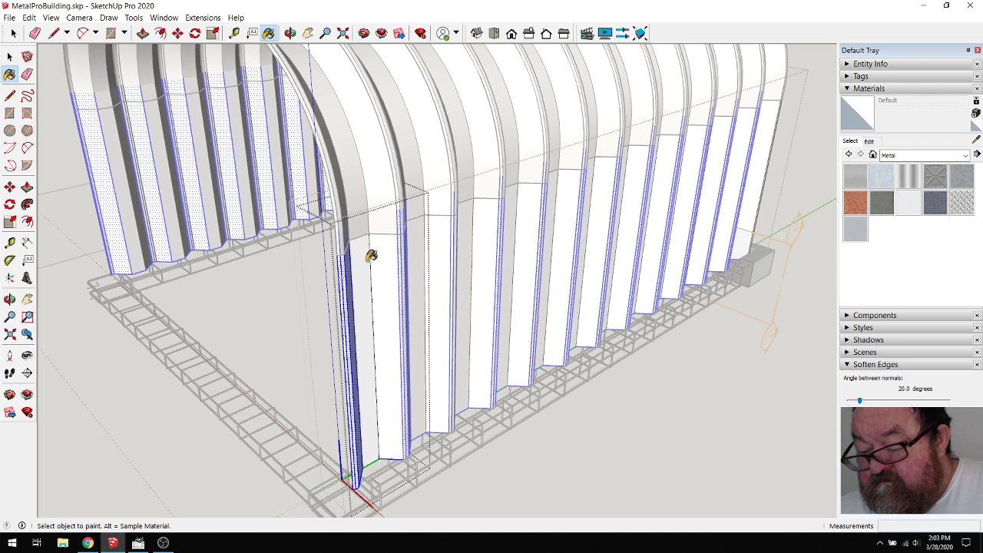
pyautogui.press('space')
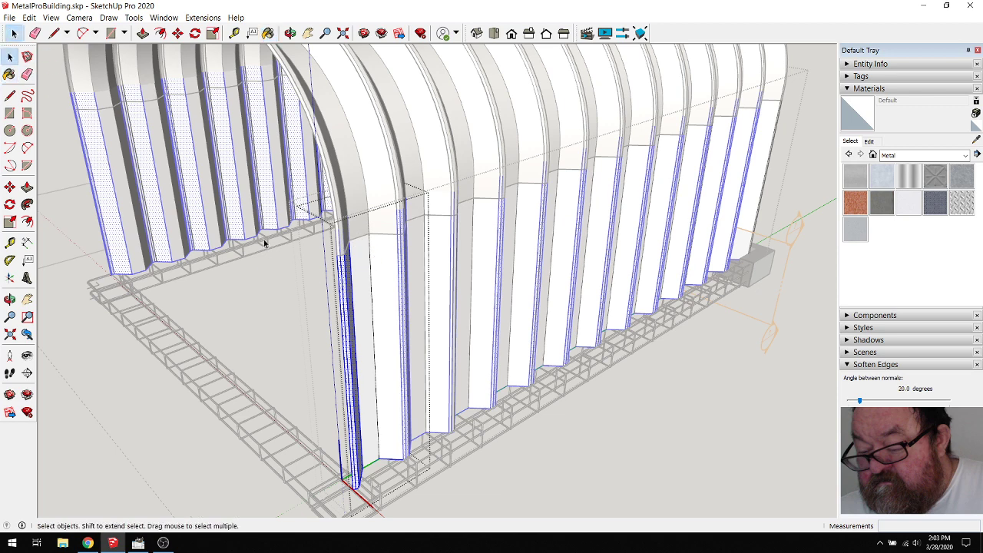
pyautogui.click(384, 294)
pyautogui.moveTo(305, 183); pyautogui.dragTo(448, 500)
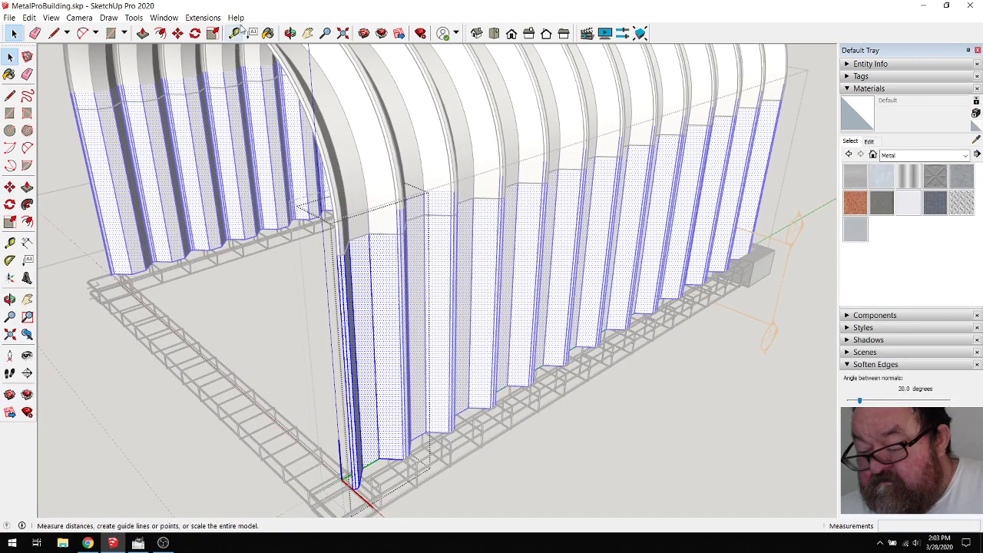
pyautogui.click(268, 33)
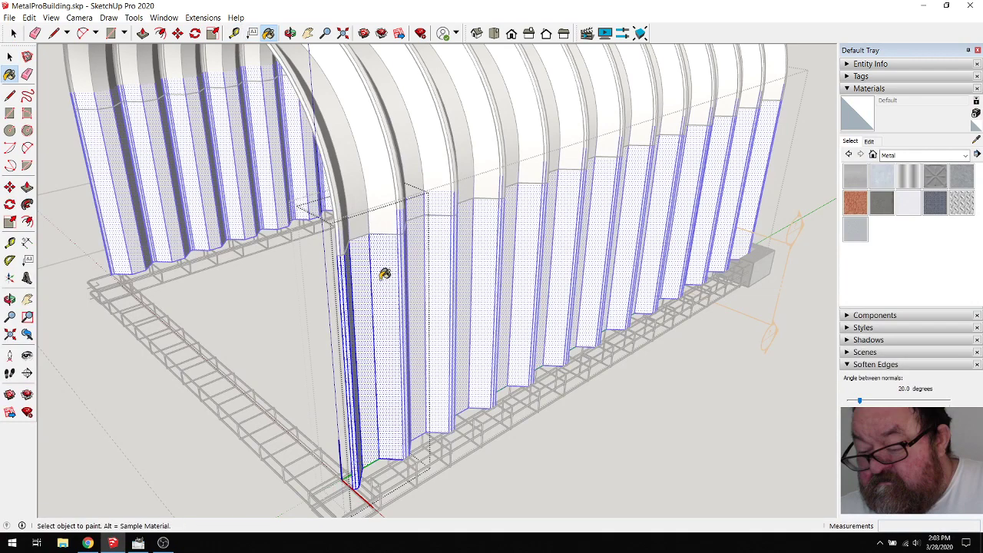
pyautogui.scroll(6, 377, 308)
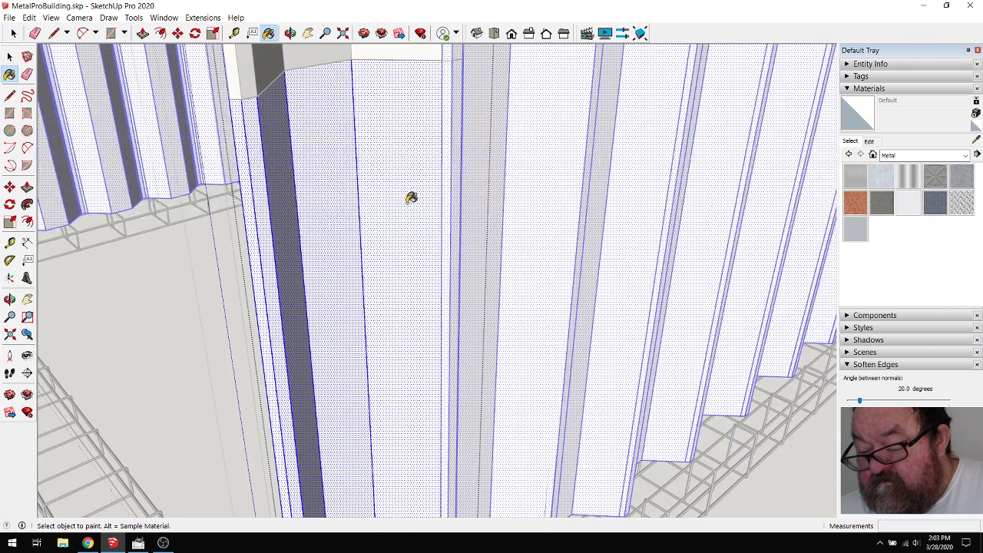
# Paint the outer faces of the front wall panel one at a time with Metal Aluminum Anodized
pyautogui.click(13, 35)
pyautogui.click(275, 202)
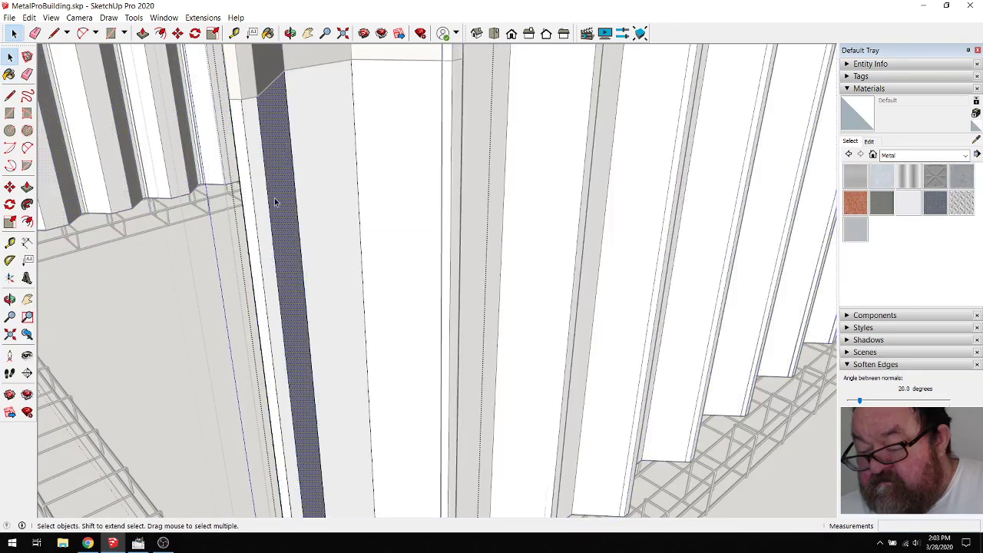
pyautogui.moveTo(304, 222); pyautogui.dragTo(334, 175, button='middle')
pyautogui.doubleClick(334, 175)
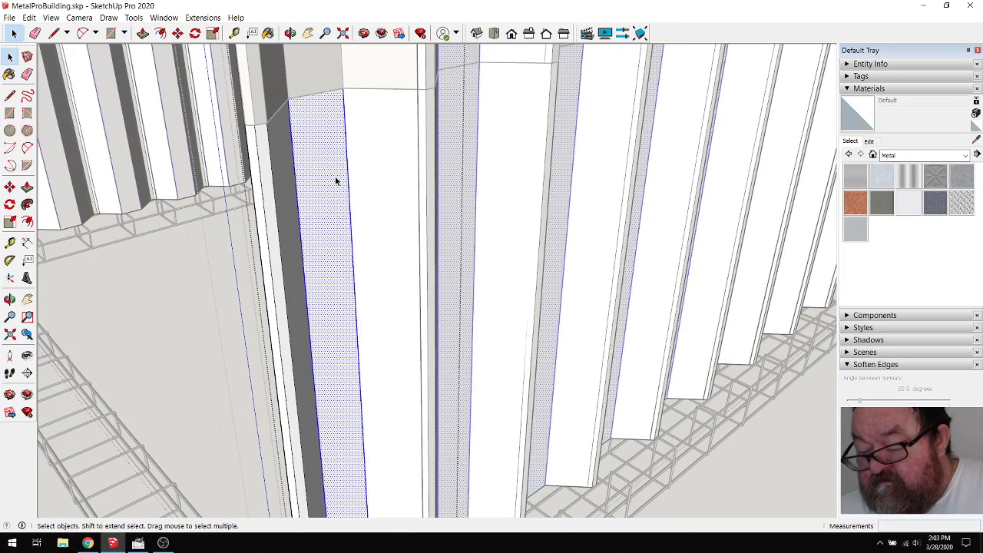
pyautogui.click(366, 173)
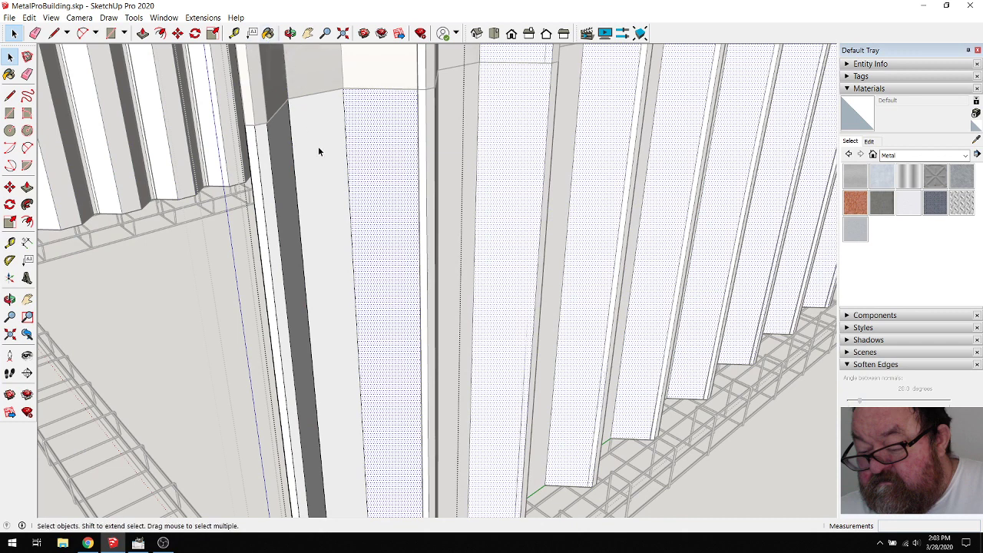
pyautogui.scroll(-3, 318, 149)
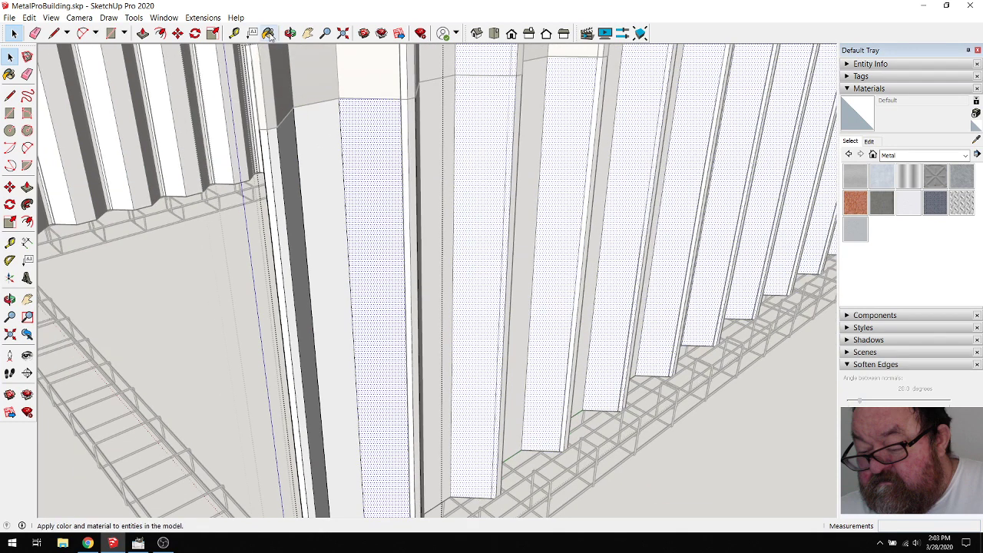
pyautogui.click(269, 34)
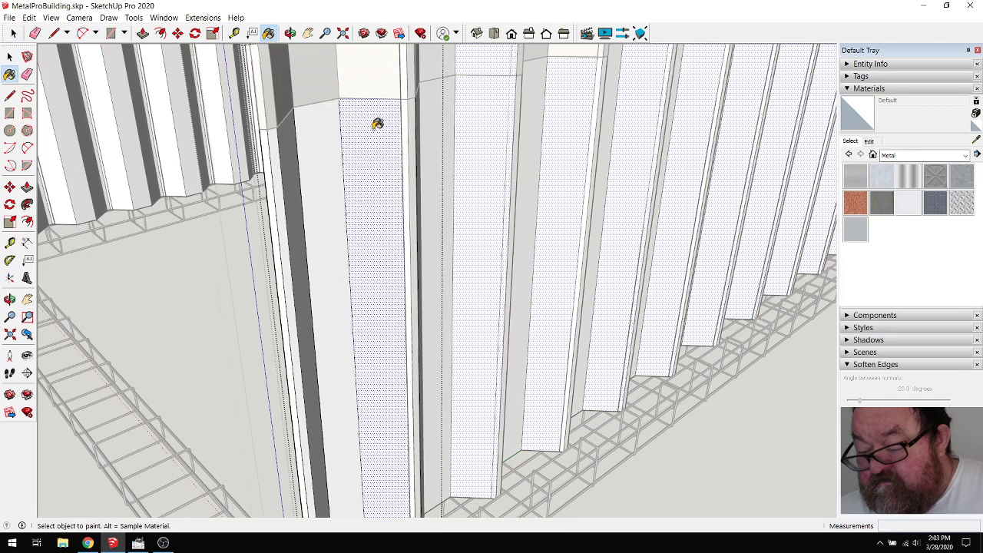
pyautogui.click(890, 178)
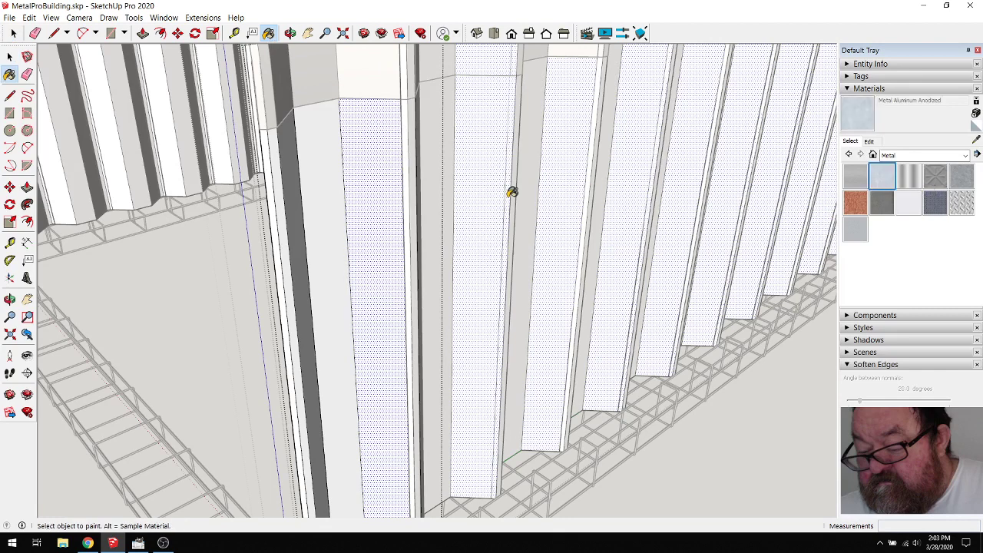
pyautogui.click(384, 138)
pyautogui.click(330, 150)
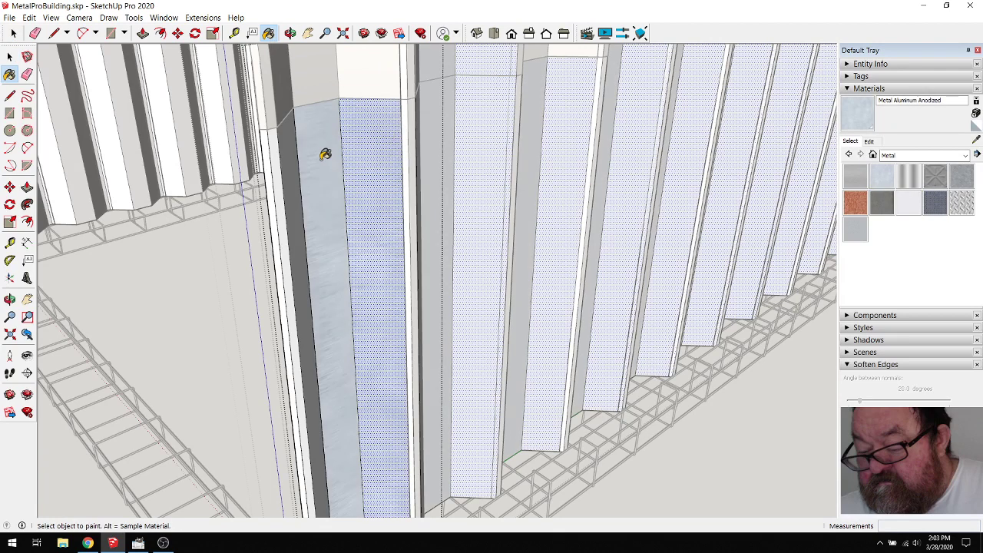
pyautogui.click(280, 172)
pyautogui.click(272, 170)
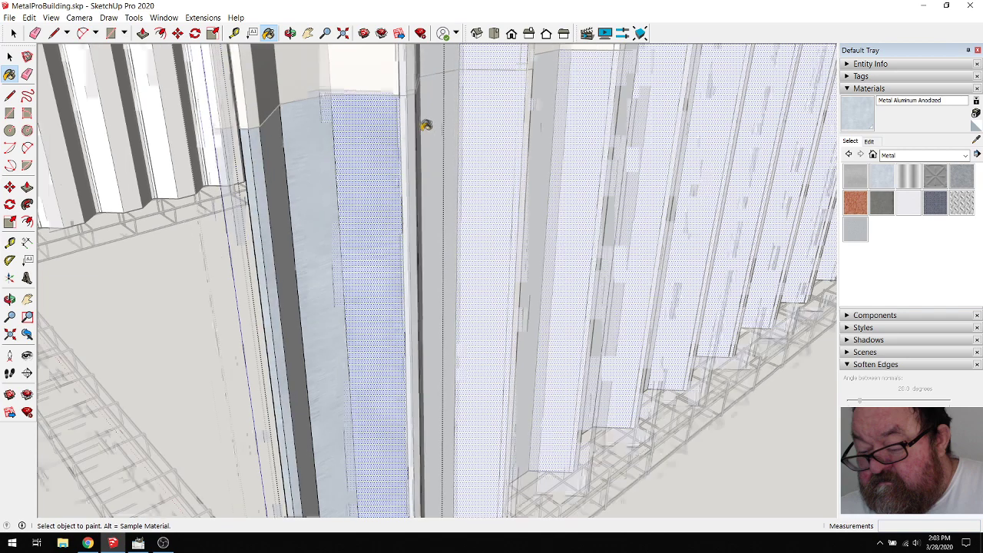
# Close the front wall panel and inspect the painted finish along the whole side wall down to the exposed rebar
pyautogui.scroll(4, 428, 125)
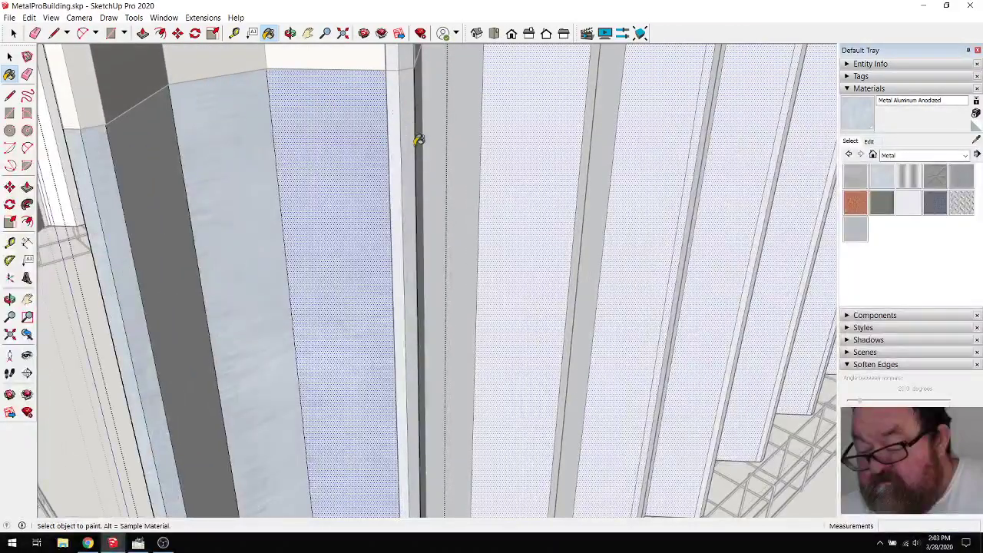
pyautogui.scroll(-2, 371, 178)
pyautogui.click(291, 37)
pyautogui.moveTo(330, 176); pyautogui.dragTo(298, 134)
pyautogui.scroll(-6, 298, 135)
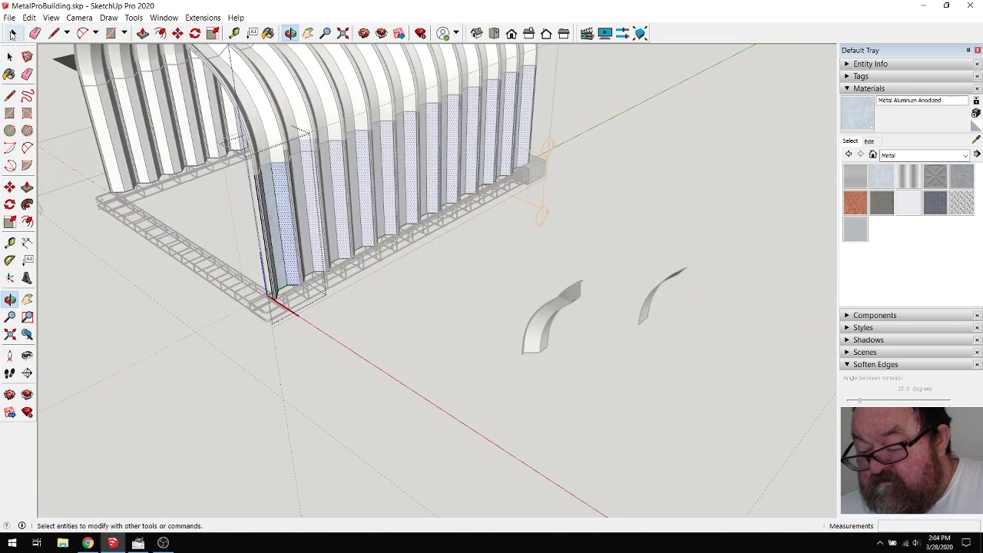
pyautogui.scroll(5, 334, 278)
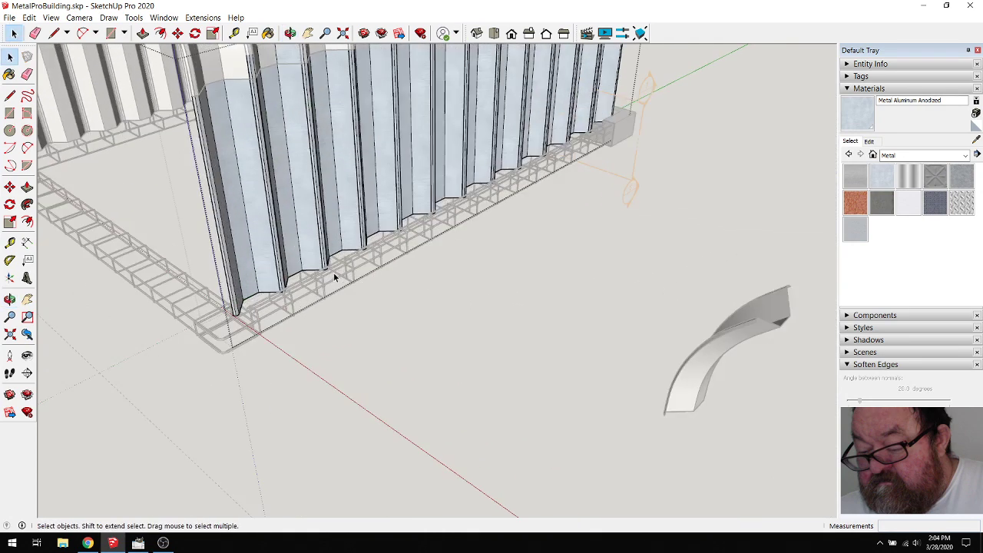
pyautogui.scroll(-2, 301, 296)
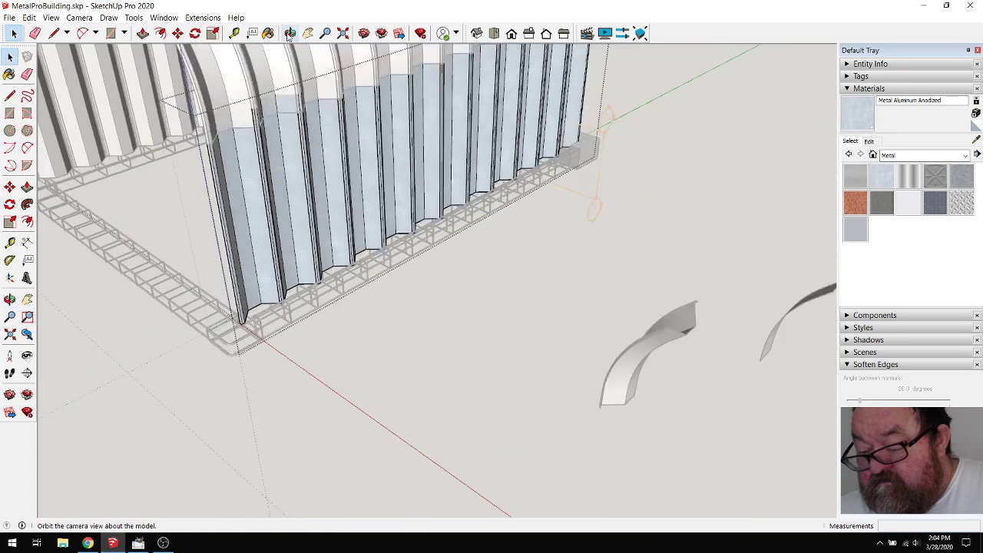
pyautogui.scroll(6, 278, 177)
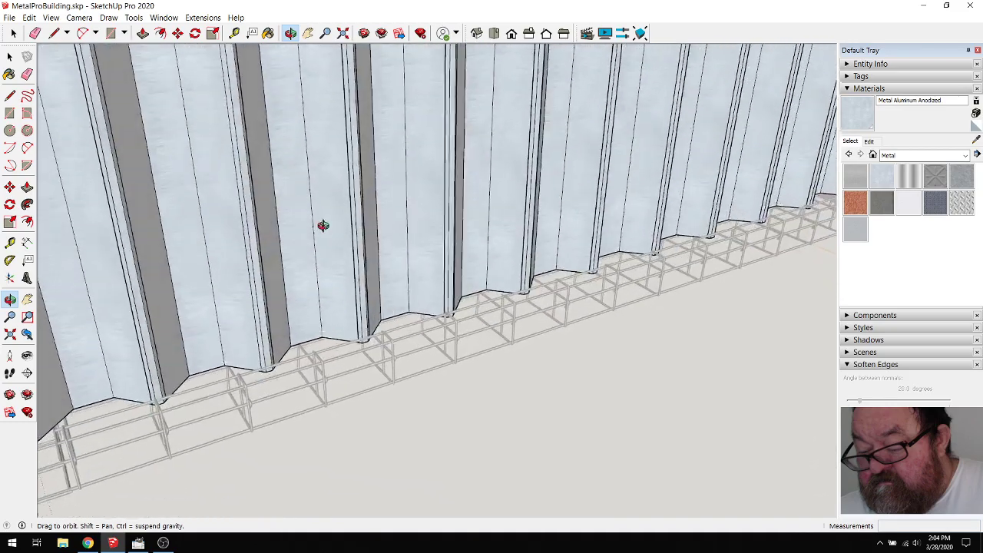
pyautogui.moveTo(268, 226); pyautogui.dragTo(298, 237)
pyautogui.scroll(2, 304, 161)
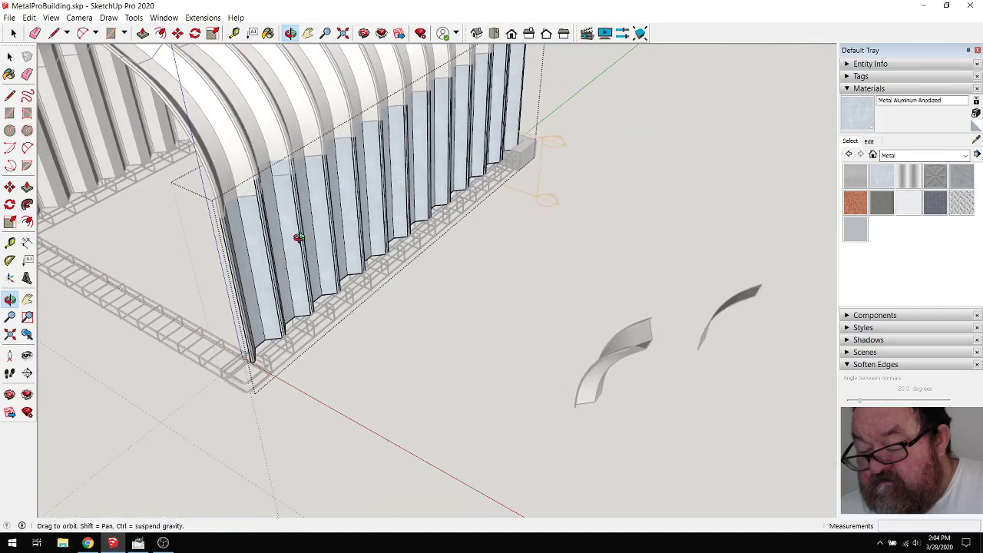
# Copy the front wall panel about 11' 9 1/2" outward from the building, onto the open ground beside the loose arch pieces
pyautogui.click(10, 33)
pyautogui.click(244, 221)
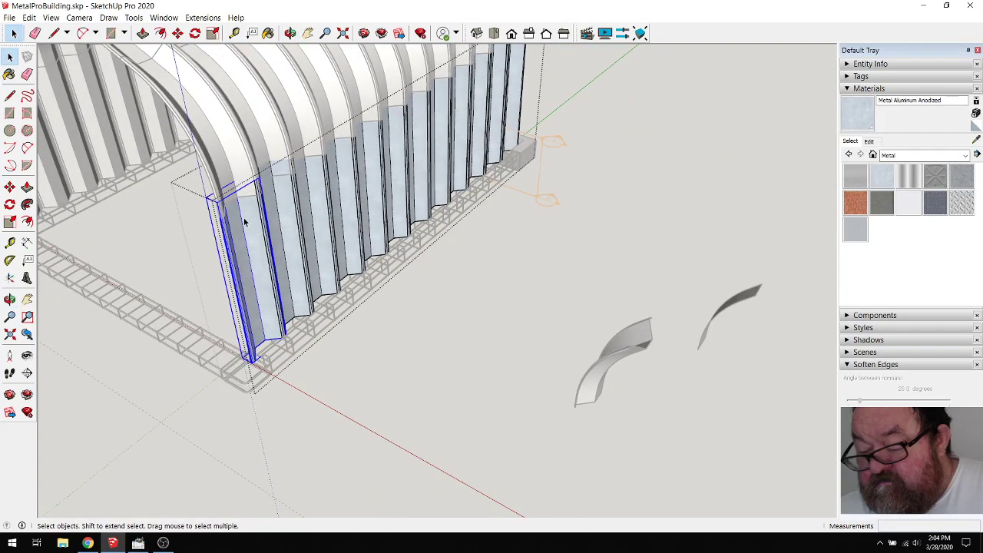
pyautogui.click(177, 34)
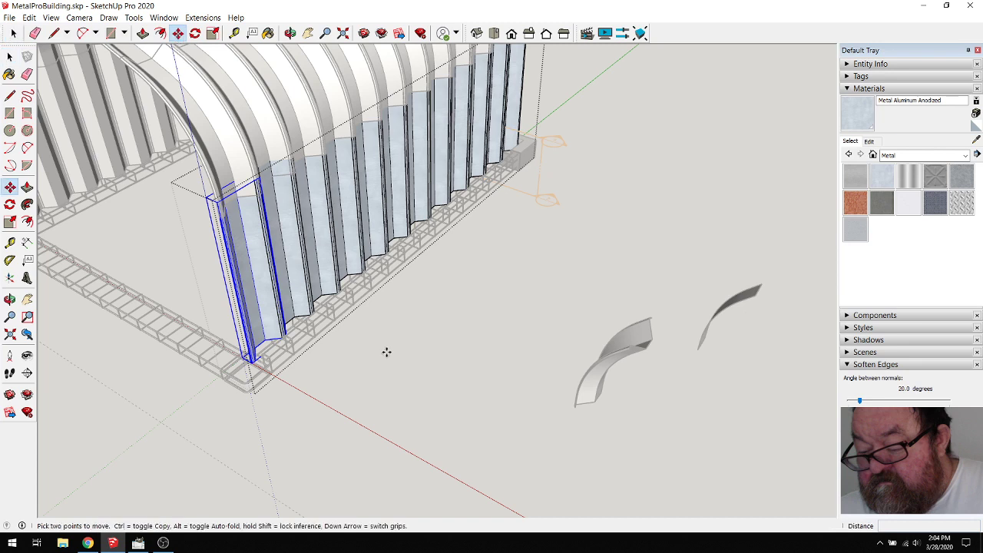
pyautogui.press('ctrl')
pyautogui.click(387, 320)
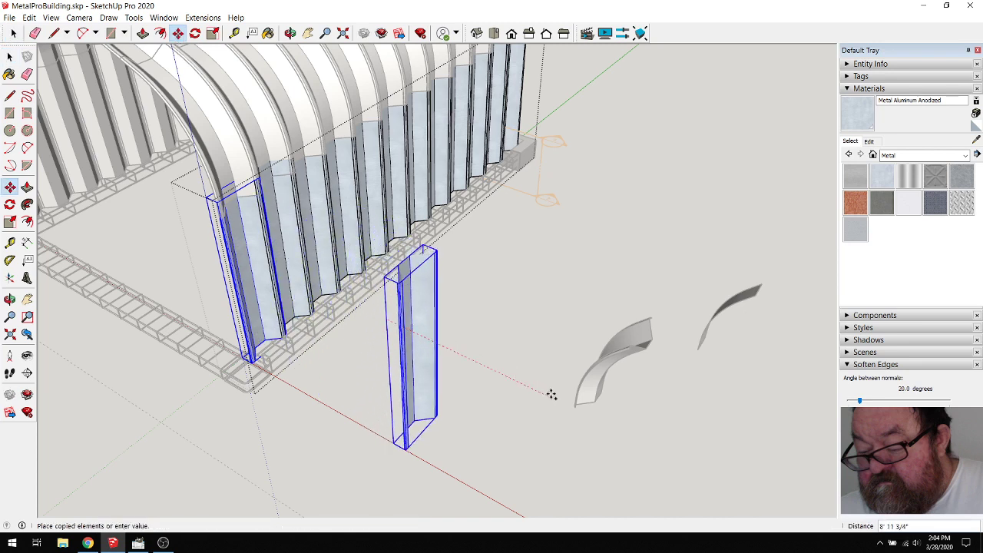
pyautogui.click(607, 416)
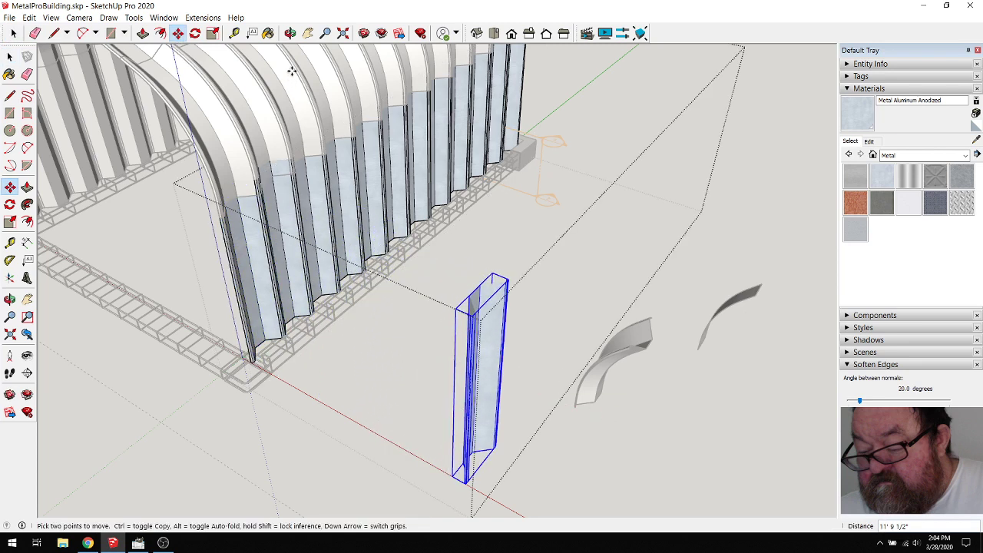
# Open the copied wall panel for editing from its unpainted back side
pyautogui.click(290, 33)
pyautogui.moveTo(361, 322); pyautogui.dragTo(624, 377)
pyautogui.scroll(3, 637, 350)
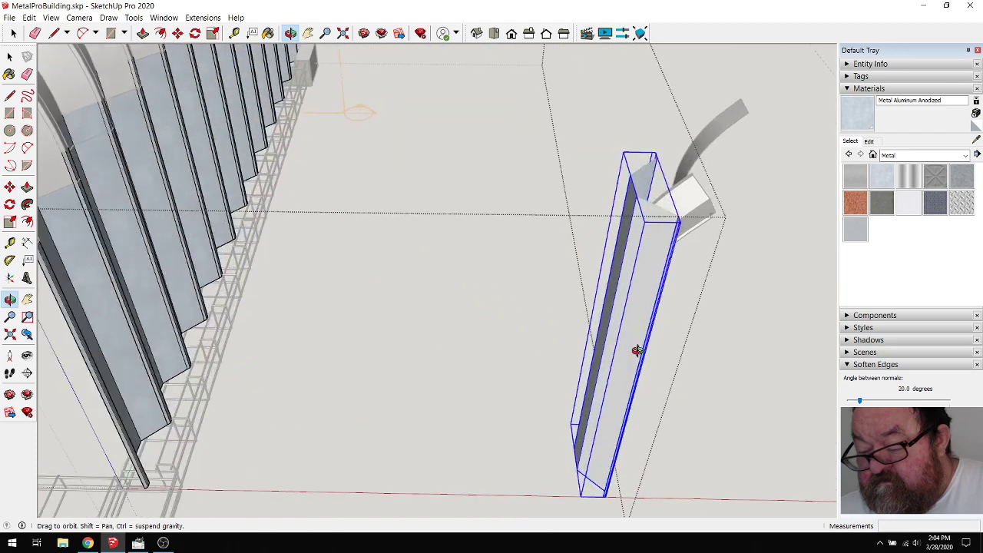
pyautogui.scroll(1, 637, 351)
pyautogui.moveTo(616, 320); pyautogui.dragTo(658, 362)
pyautogui.moveTo(284, 359); pyautogui.dragTo(212, 355)
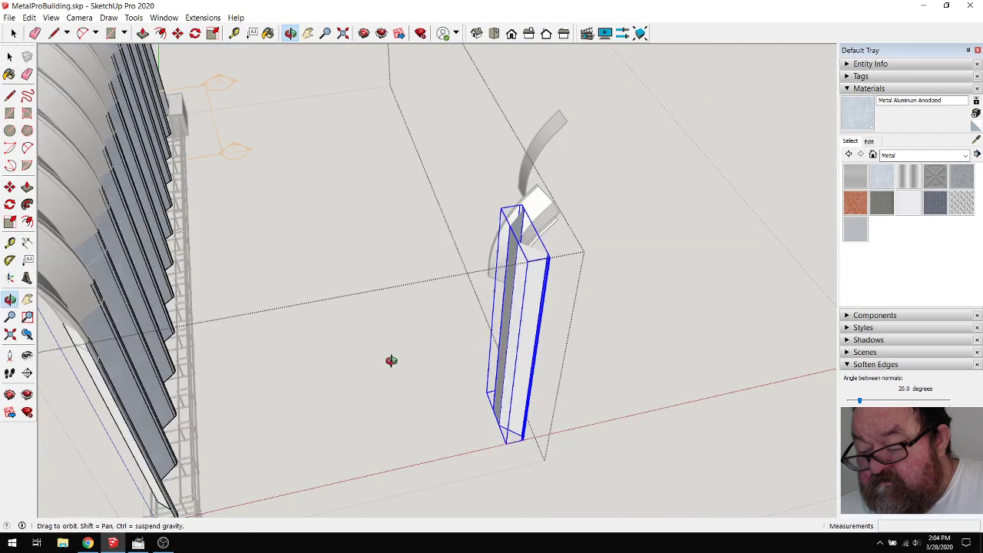
pyautogui.moveTo(391, 361); pyautogui.dragTo(585, 319)
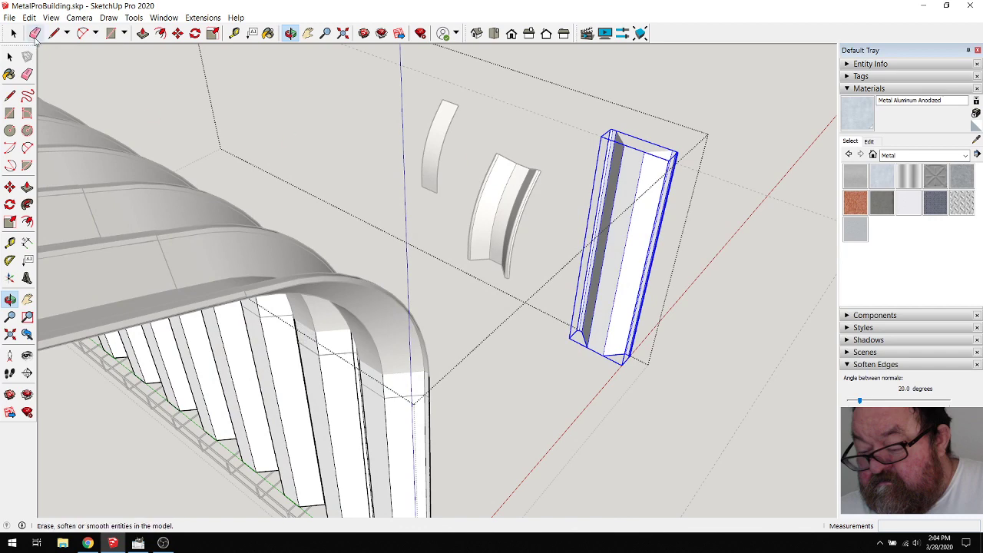
pyautogui.click(16, 33)
pyautogui.doubleClick(651, 193)
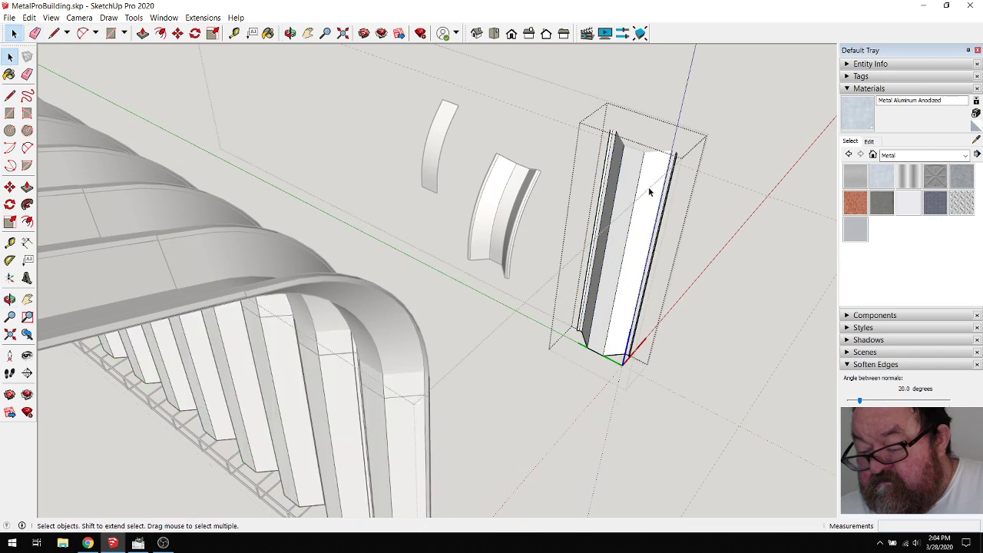
# Select all of the copied panel's geometry, paint it with Metal Aluminum Anodized and check its other side
pyautogui.click(649, 192)
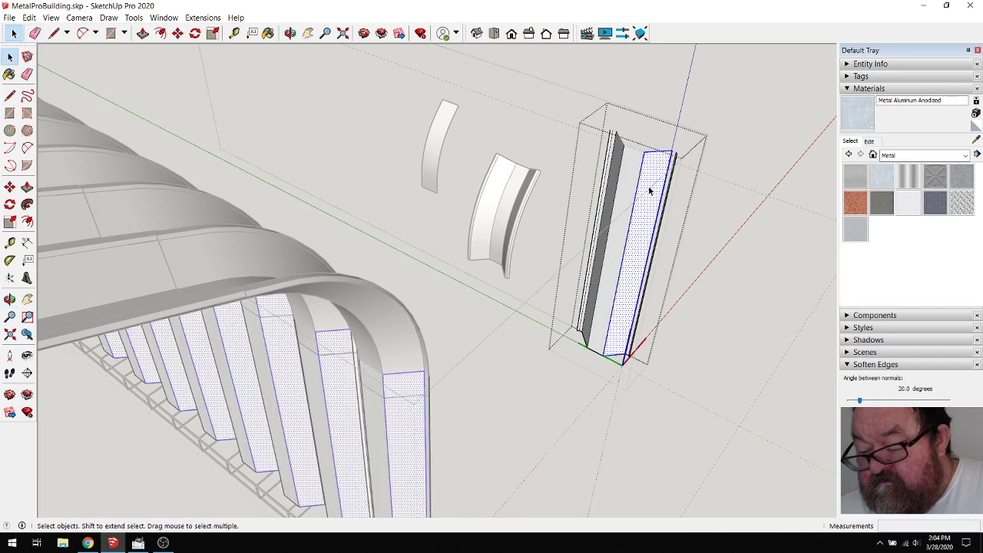
pyautogui.scroll(3, 659, 182)
pyautogui.scroll(-2, 469, 237)
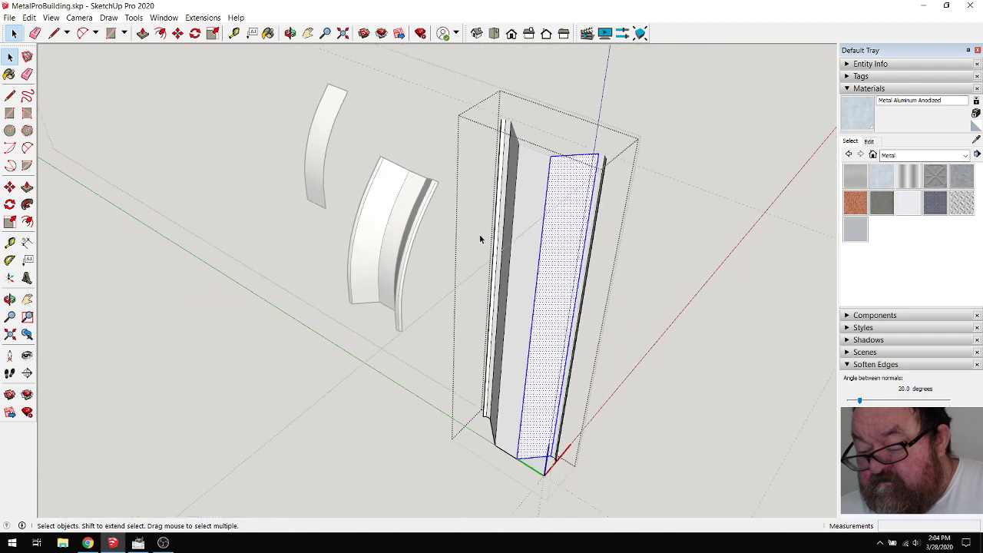
pyautogui.moveTo(513, 167); pyautogui.dragTo(664, 487)
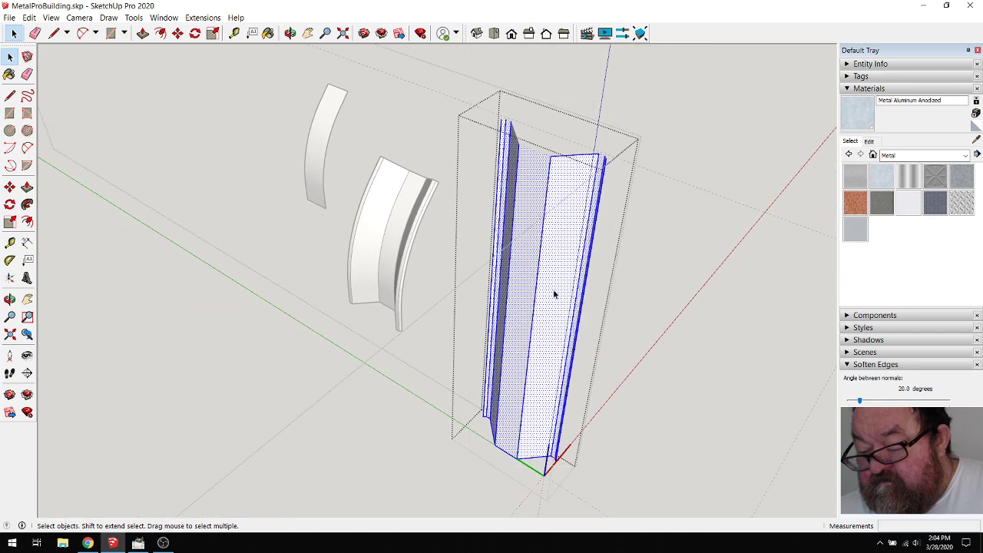
pyautogui.click(267, 33)
pyautogui.click(561, 222)
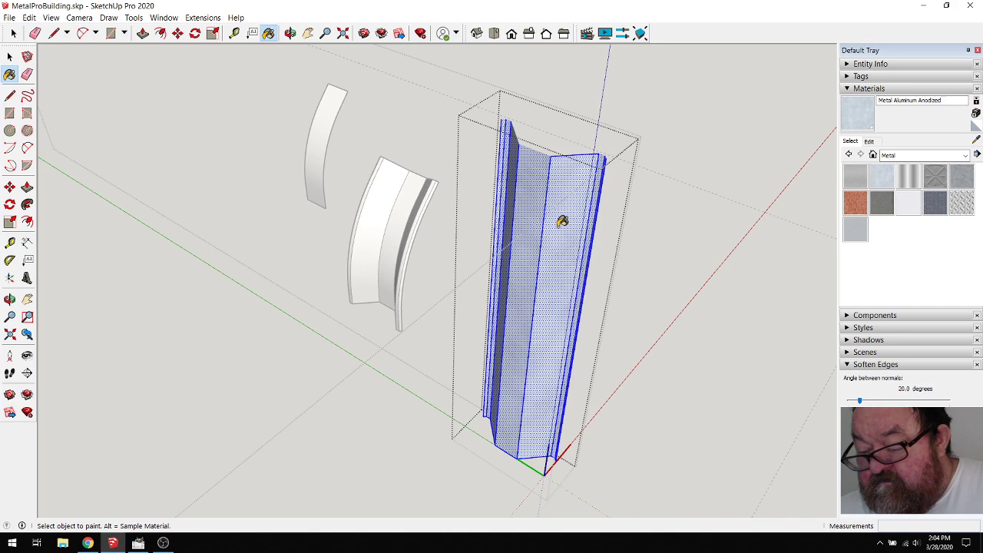
pyautogui.click(290, 34)
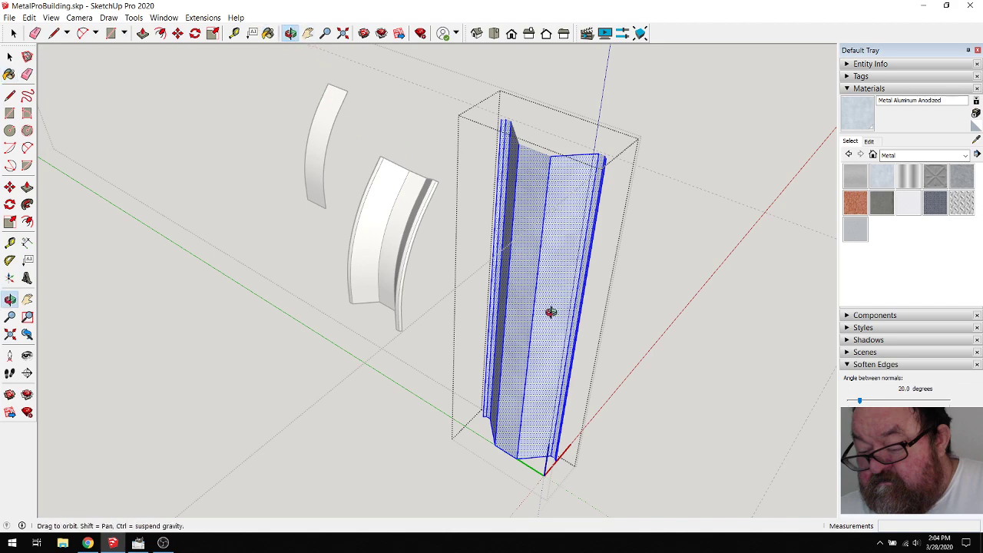
pyautogui.moveTo(550, 312); pyautogui.dragTo(350, 412)
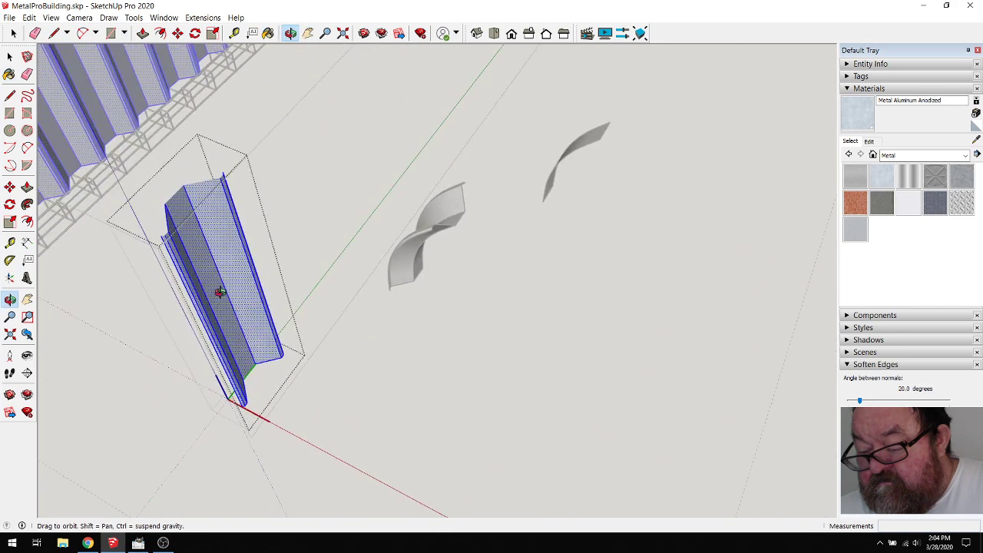
# Inspect the painted copy of the wall panel from both sides and stop editing it
pyautogui.moveTo(219, 291); pyautogui.dragTo(534, 224)
pyautogui.scroll(5, 552, 302)
pyautogui.scroll(-3, 532, 225)
pyautogui.scroll(3, 533, 224)
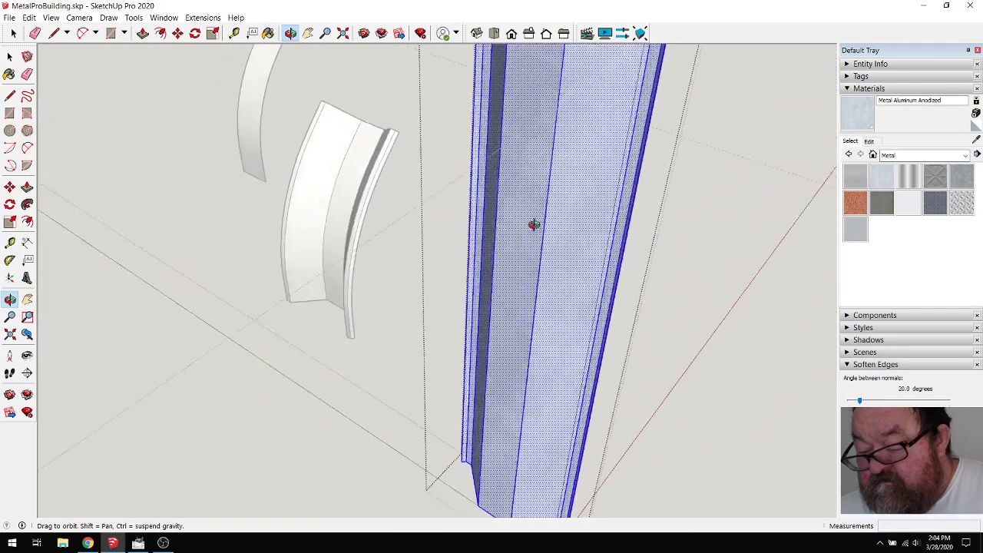
pyautogui.scroll(-5, 533, 224)
pyautogui.moveTo(621, 215); pyautogui.dragTo(131, 352)
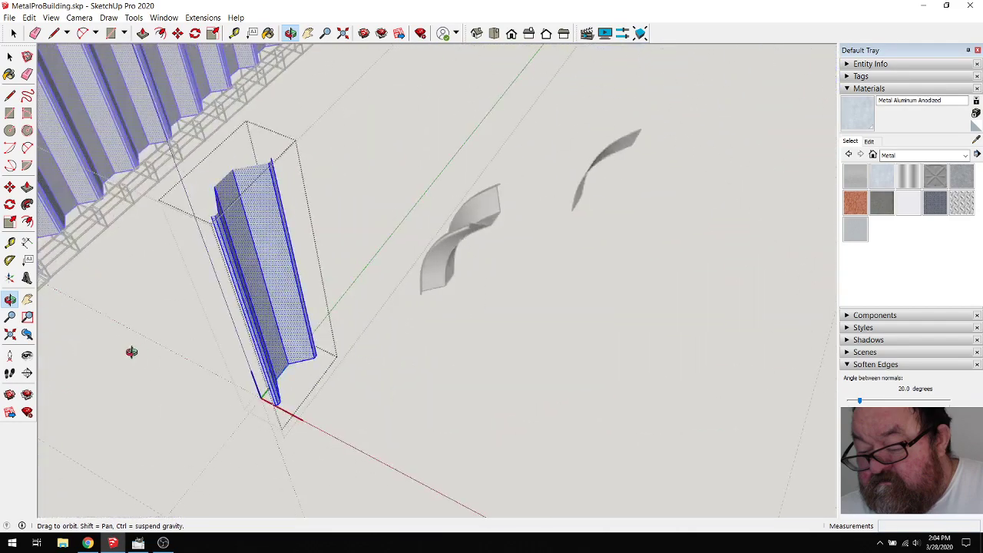
pyautogui.click(12, 34)
pyautogui.click(443, 249)
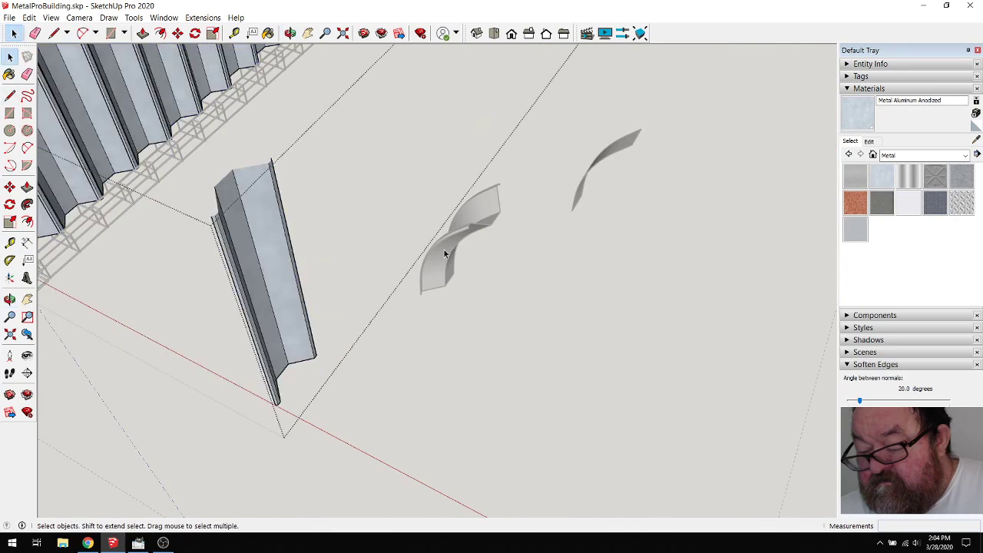
# Delete the copied wall panel standing on the open ground beside the building
pyautogui.scroll(-2, 374, 288)
pyautogui.moveTo(373, 287); pyautogui.dragTo(386, 347, button='middle')
pyautogui.click(344, 278)
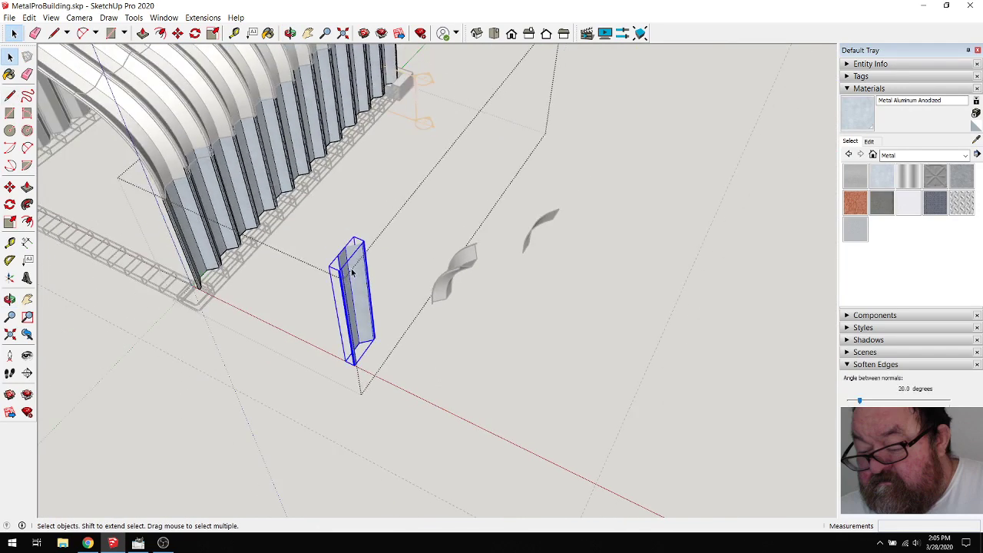
pyautogui.press('Delete')
pyautogui.moveTo(351, 272); pyautogui.dragTo(313, 251, button='middle')
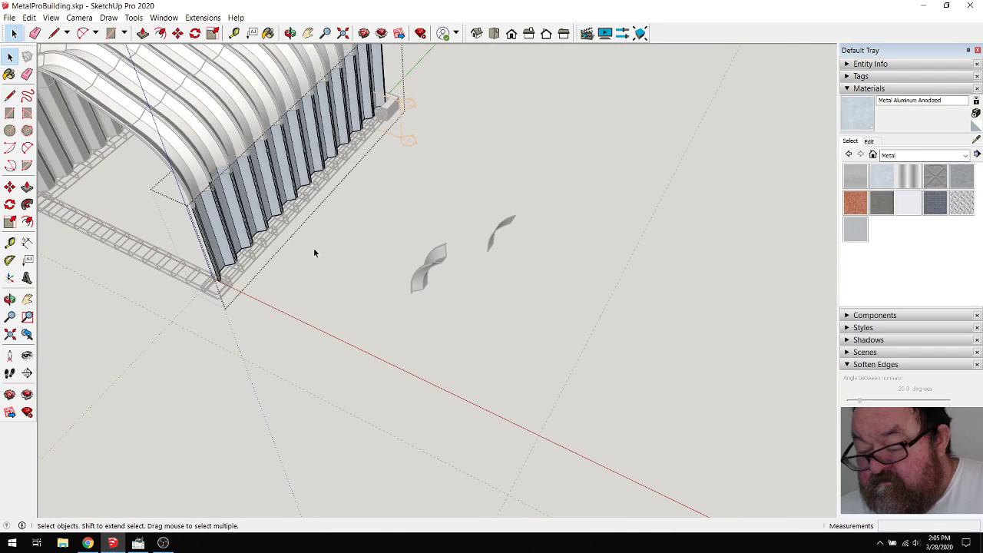
# Examine the painted finish of the building's side wall panels up close and along the wall's length
pyautogui.click(290, 33)
pyautogui.moveTo(346, 160); pyautogui.dragTo(343, 159)
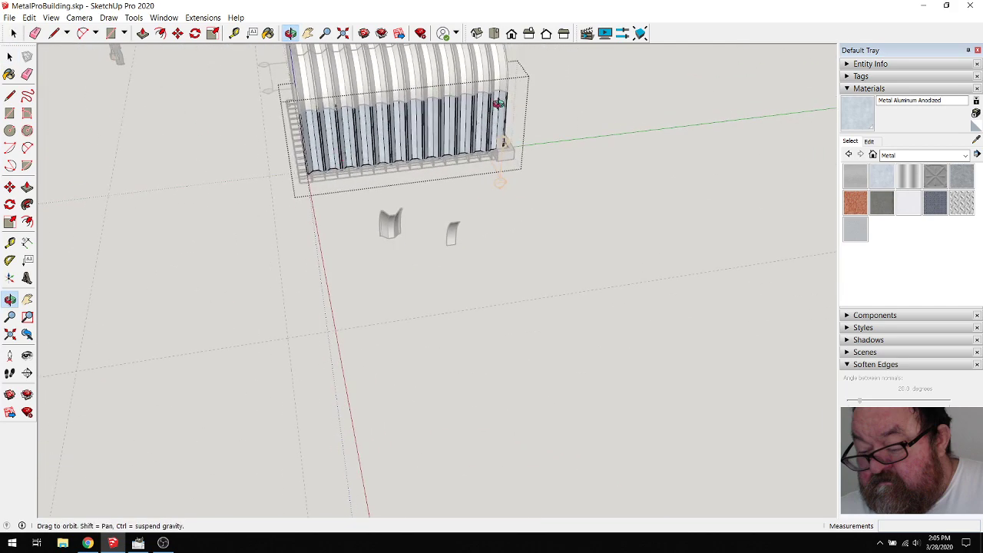
pyautogui.scroll(10, 498, 103)
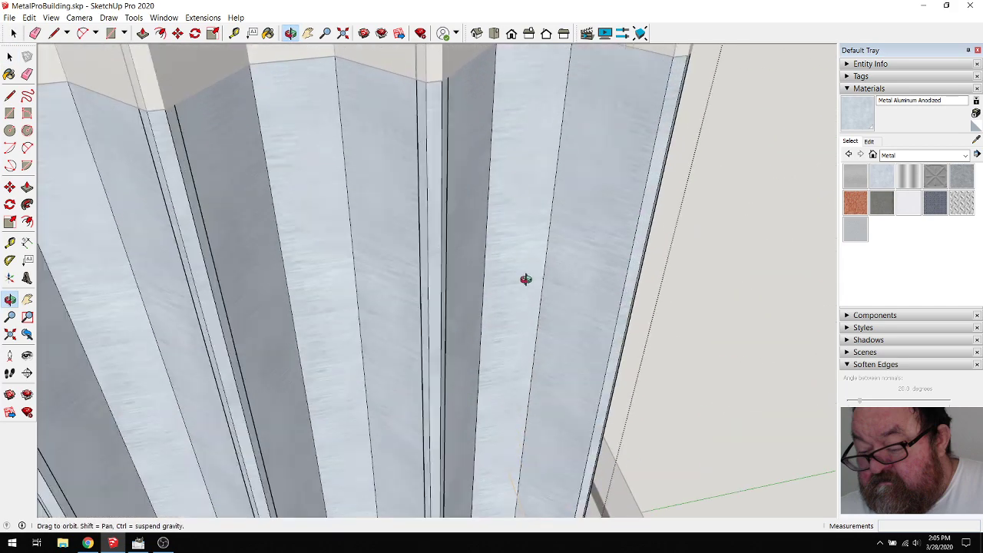
pyautogui.moveTo(525, 279); pyautogui.dragTo(457, 230)
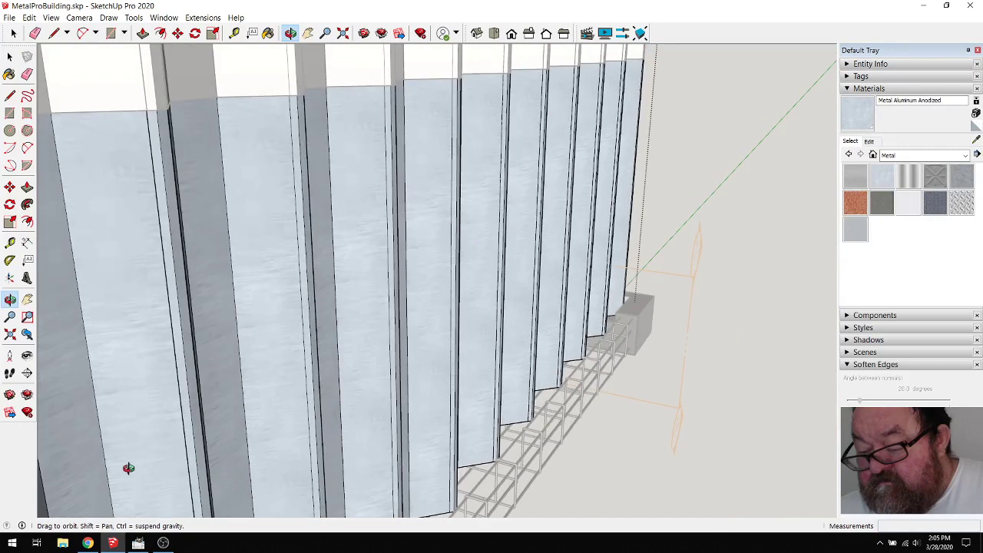
# Switch to Chrome and open the bookmarked Metal Pro Steel Buildings site in a new tab
pyautogui.click(89, 543)
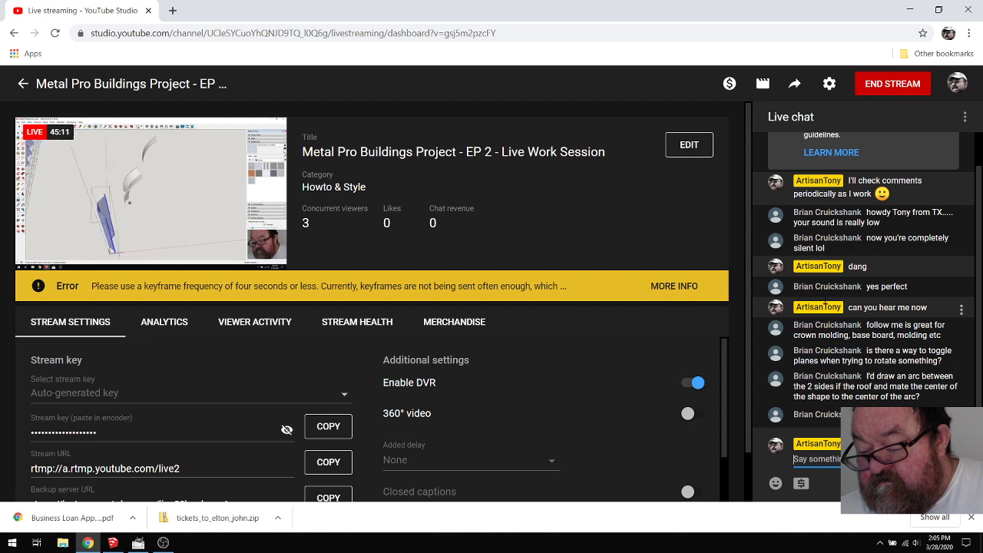
pyautogui.click(172, 10)
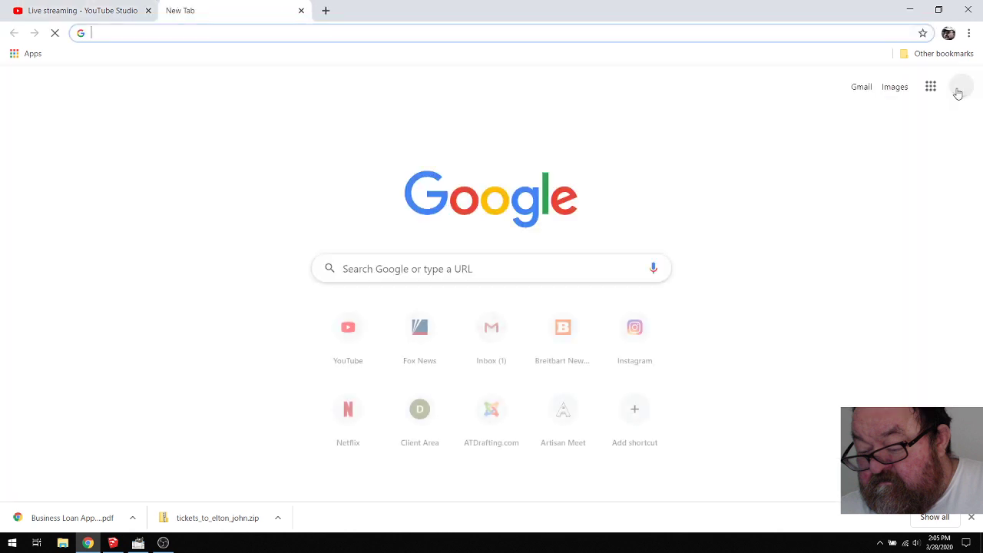
pyautogui.click(952, 53)
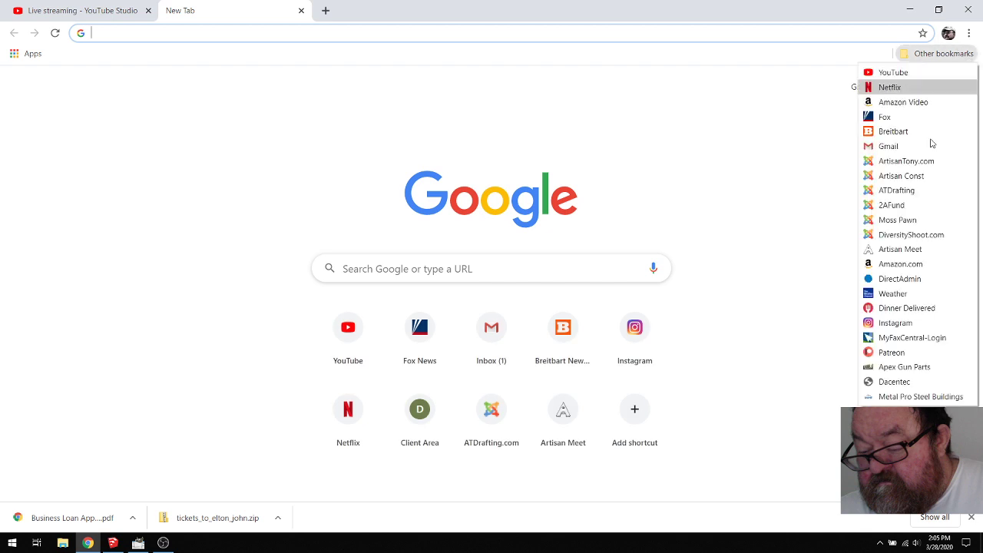
pyautogui.click(921, 396)
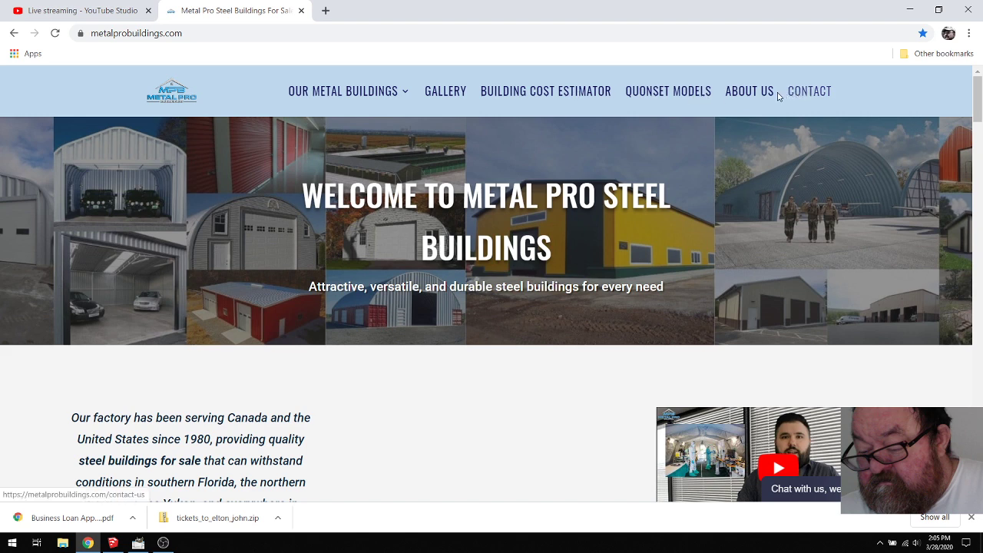
# Open the site's Quonset models page and compare the building model drawings and descriptions
pyautogui.moveTo(292, 108)
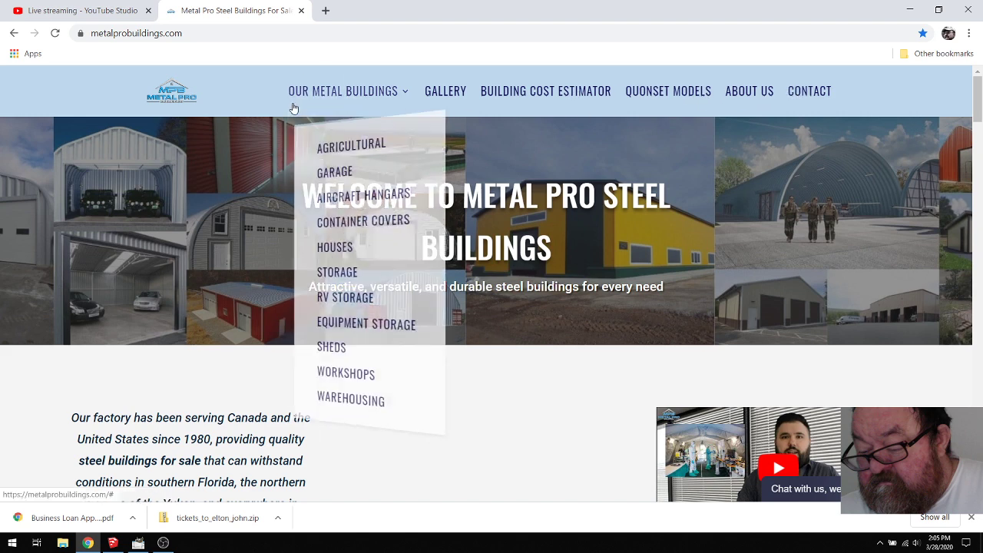
pyautogui.click(667, 92)
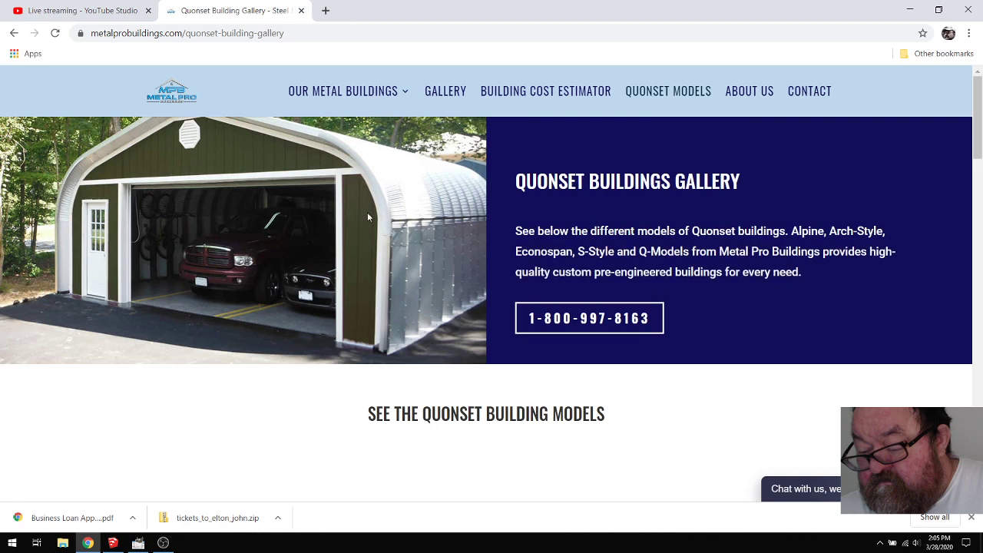
pyautogui.scroll(-7, 399, 369)
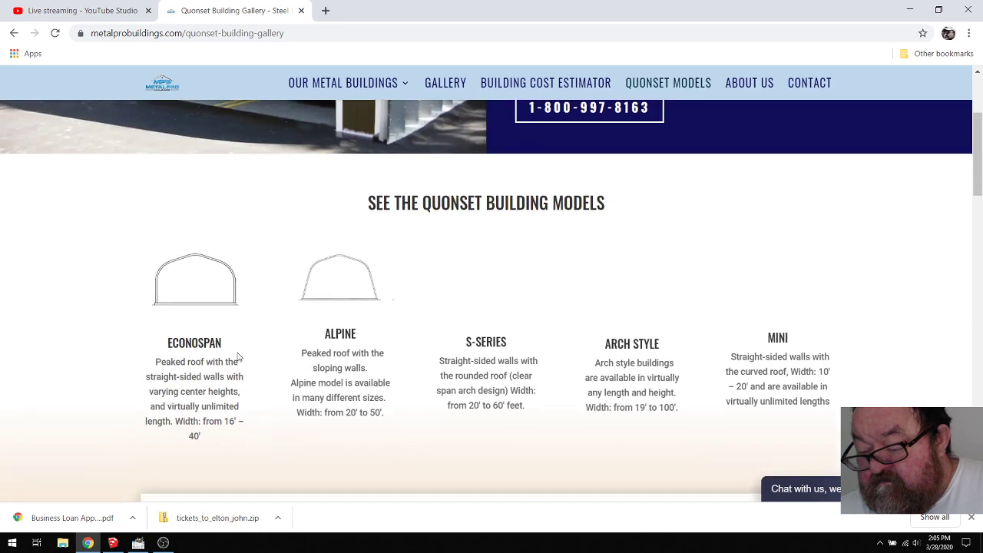
pyautogui.scroll(3, 235, 346)
pyautogui.scroll(-10, 236, 344)
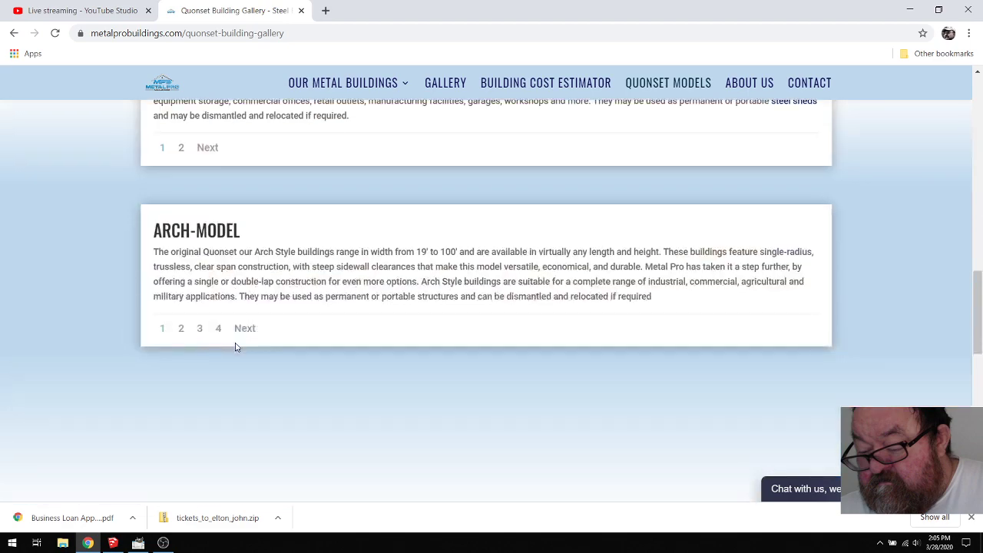
pyautogui.scroll(8, 230, 338)
pyautogui.scroll(3, 183, 265)
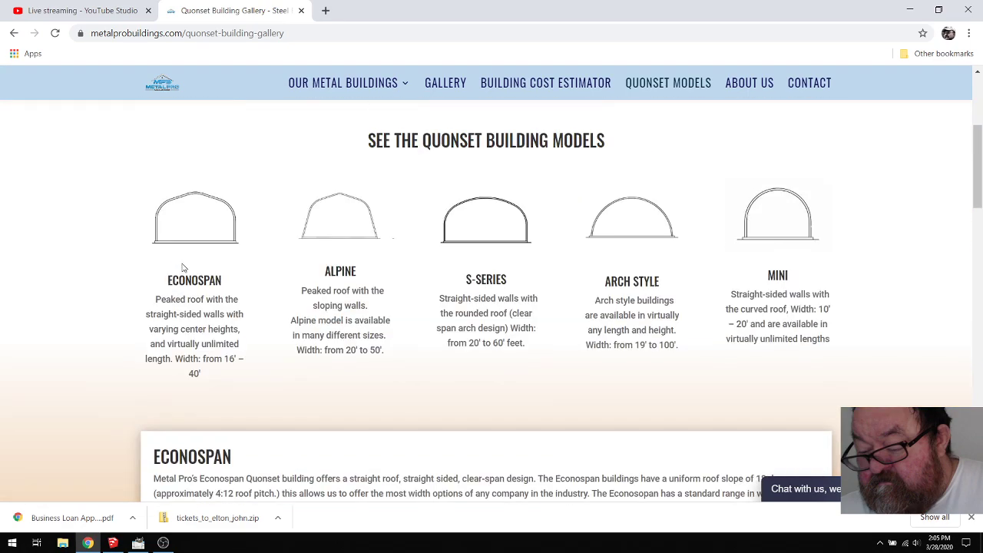
pyautogui.scroll(-3, 200, 356)
pyautogui.scroll(-7, 192, 307)
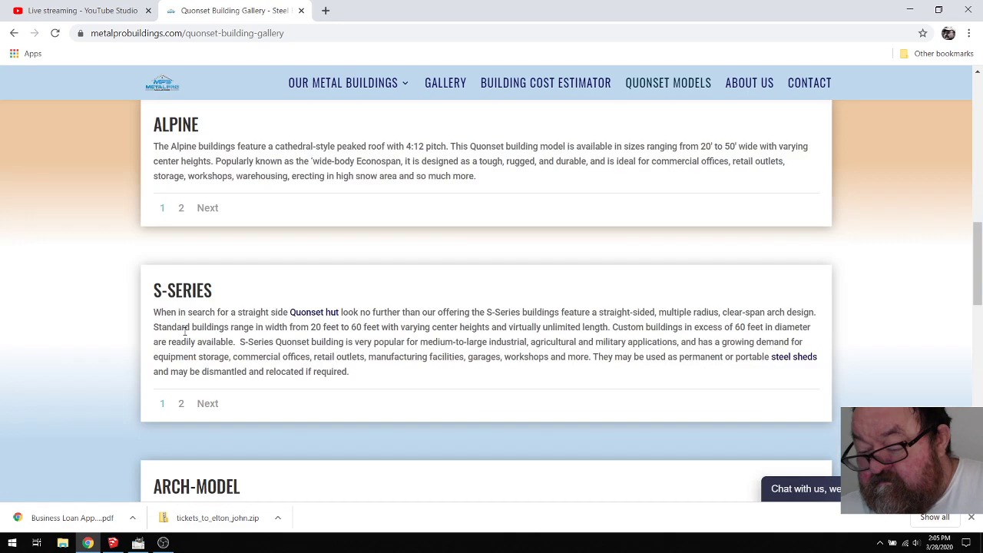
pyautogui.scroll(6, 184, 330)
# Open the pre-engineered buildings gallery and look through its building categories for reference photos
pyautogui.scroll(10, 185, 335)
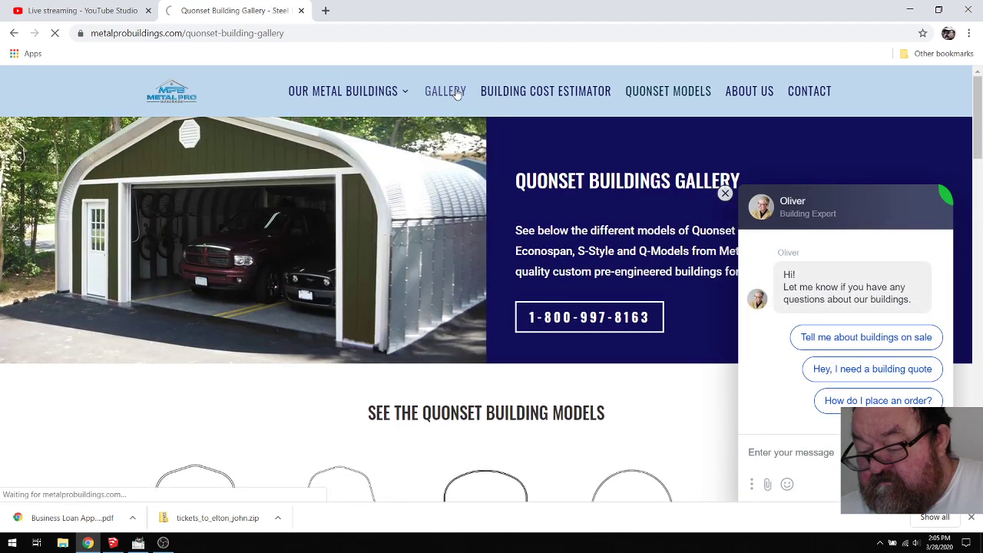
pyautogui.scroll(-4, 338, 238)
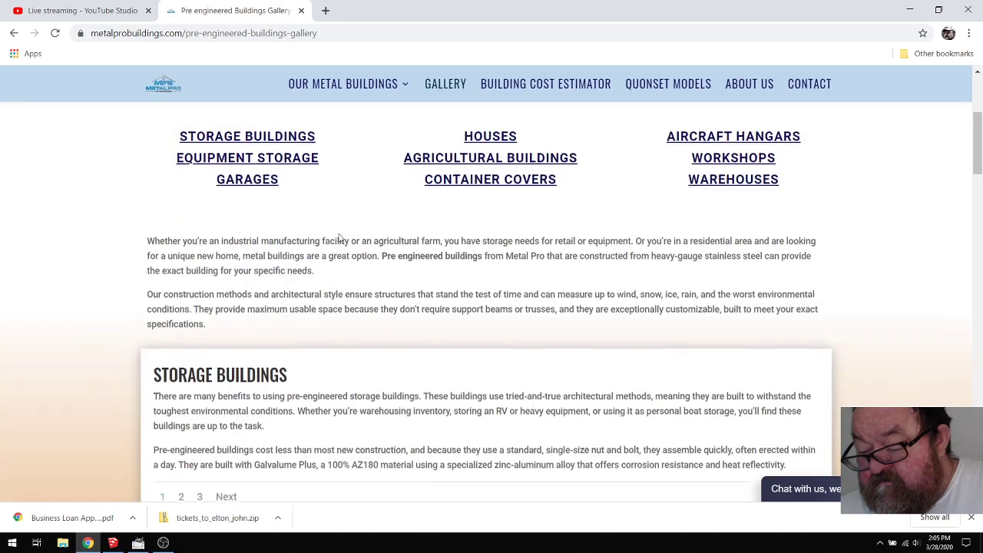
pyautogui.scroll(-4, 339, 238)
pyautogui.scroll(10, 286, 280)
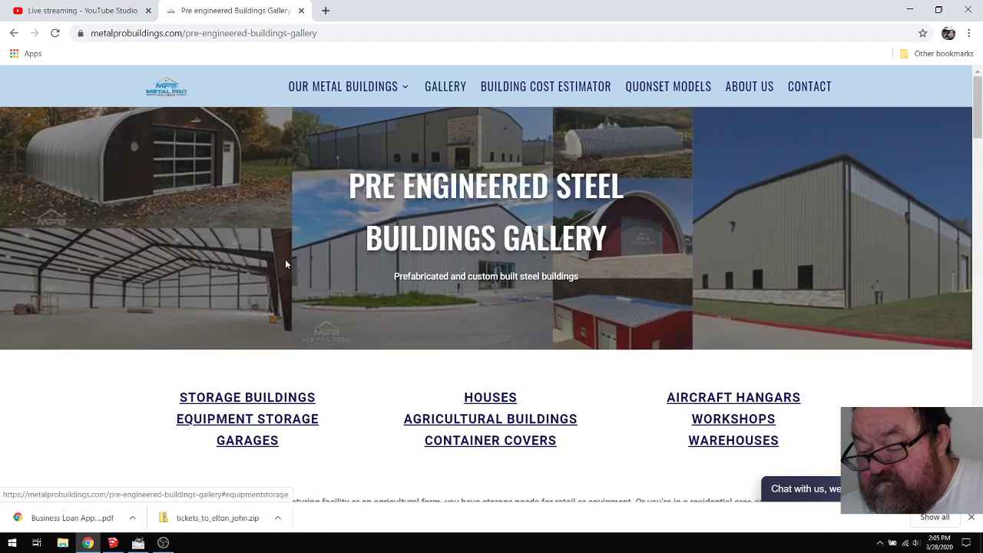
pyautogui.scroll(-4, 321, 261)
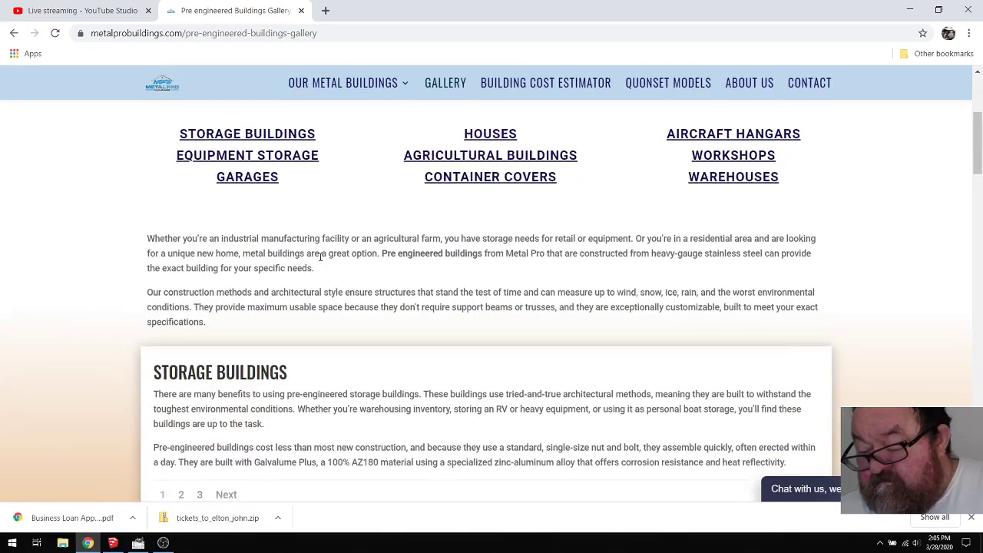
pyautogui.scroll(-14, 330, 264)
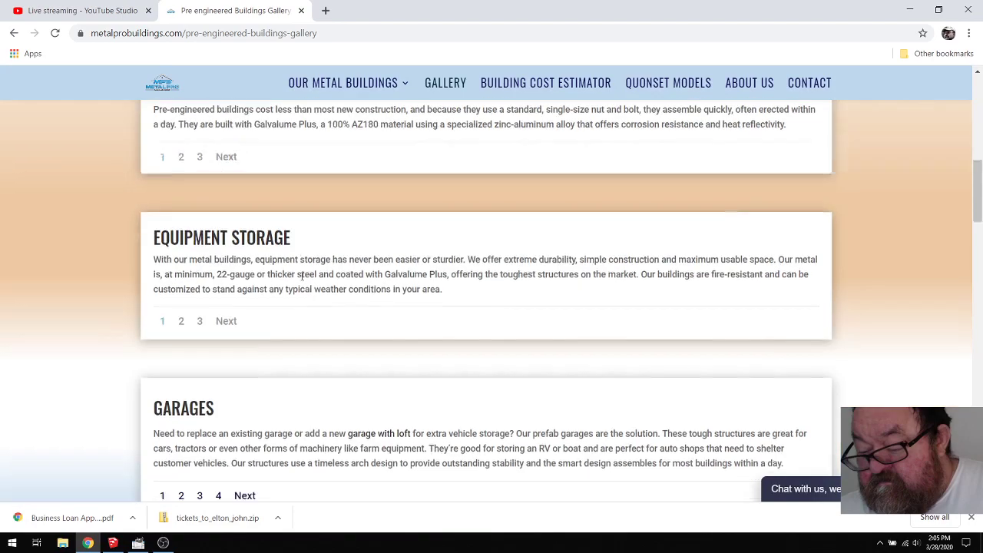
pyautogui.scroll(15, 306, 288)
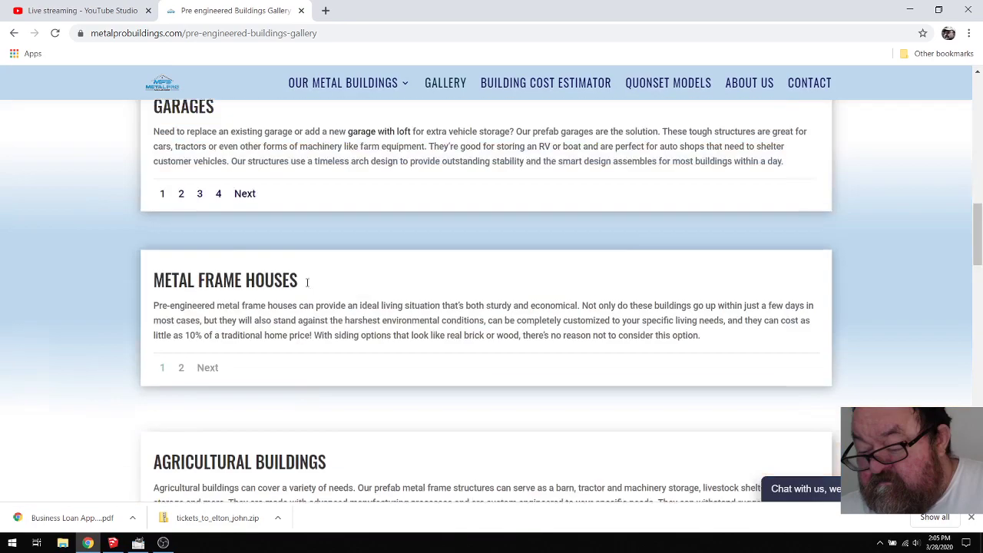
pyautogui.scroll(4, 459, 134)
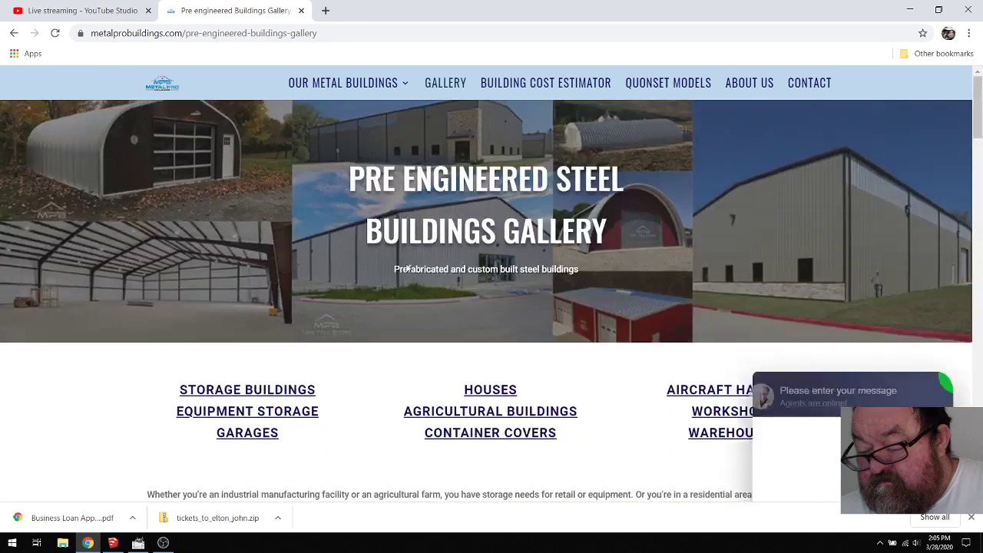
# Reopen the Quonset models page and look through its sections from Econospan down to Mini-Model
pyautogui.click(668, 90)
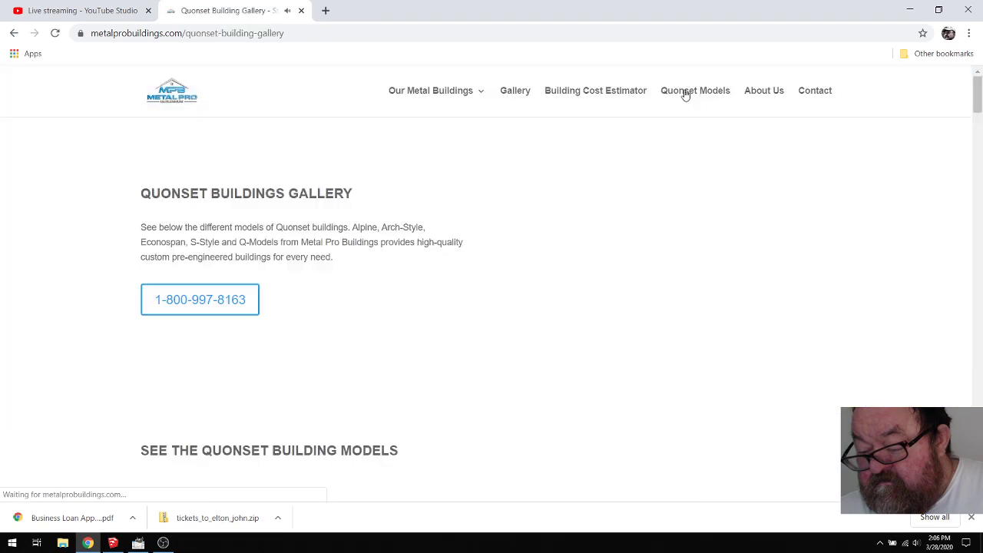
pyautogui.scroll(-2, 340, 258)
pyautogui.scroll(-7, 271, 285)
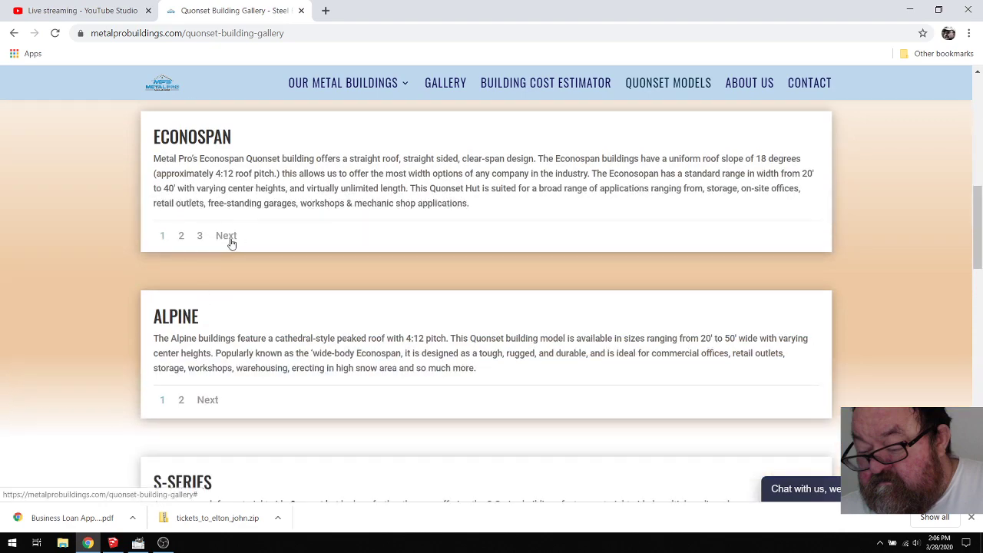
pyautogui.scroll(-10, 226, 285)
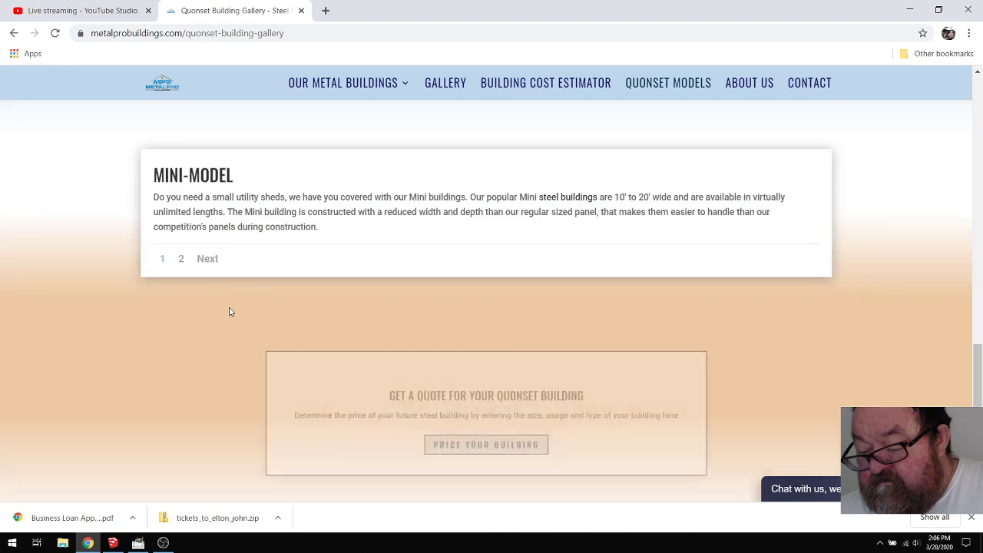
pyautogui.scroll(5, 228, 310)
pyautogui.scroll(15, 228, 311)
# Return to the pre-engineered buildings gallery and look for the Garages section
pyautogui.moveTo(406, 93)
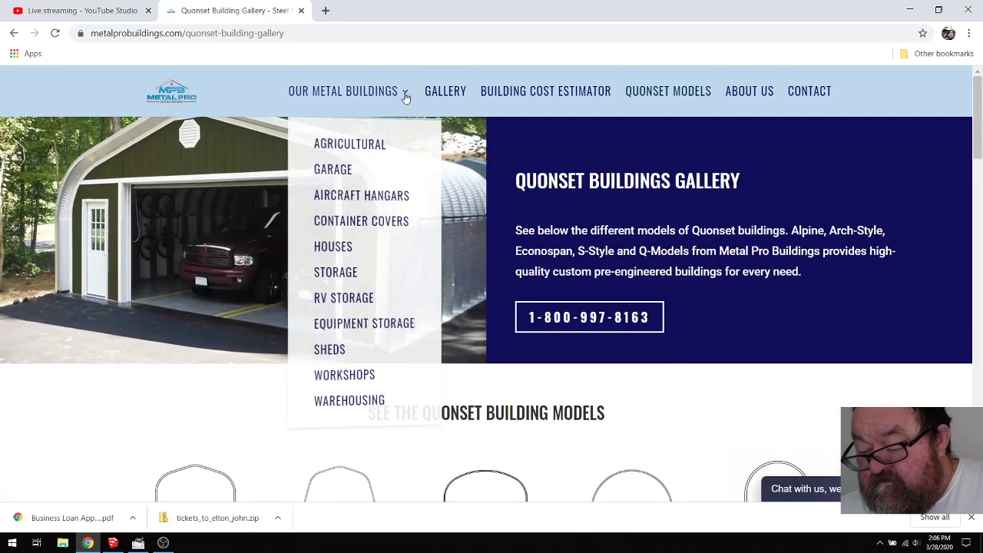
pyautogui.click(453, 92)
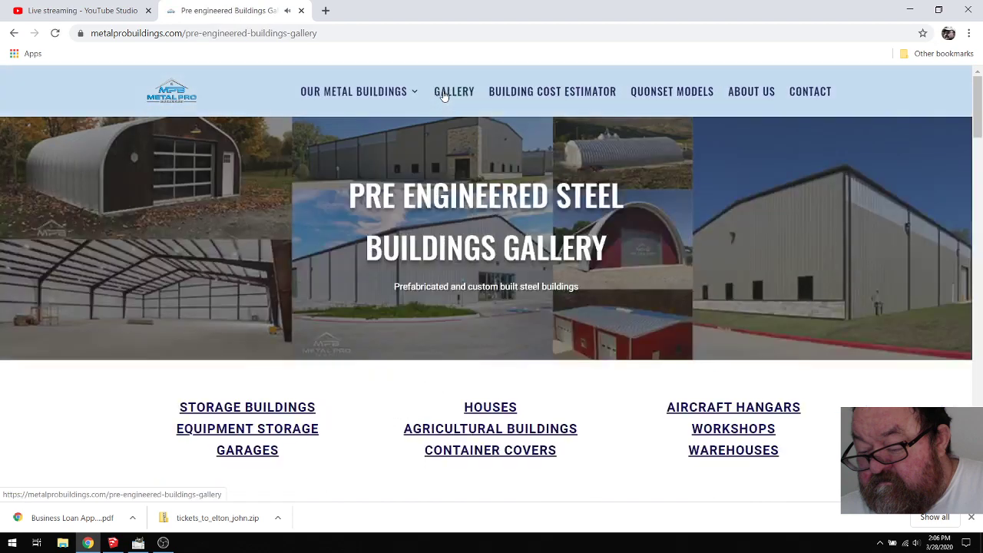
pyautogui.scroll(-3, 351, 263)
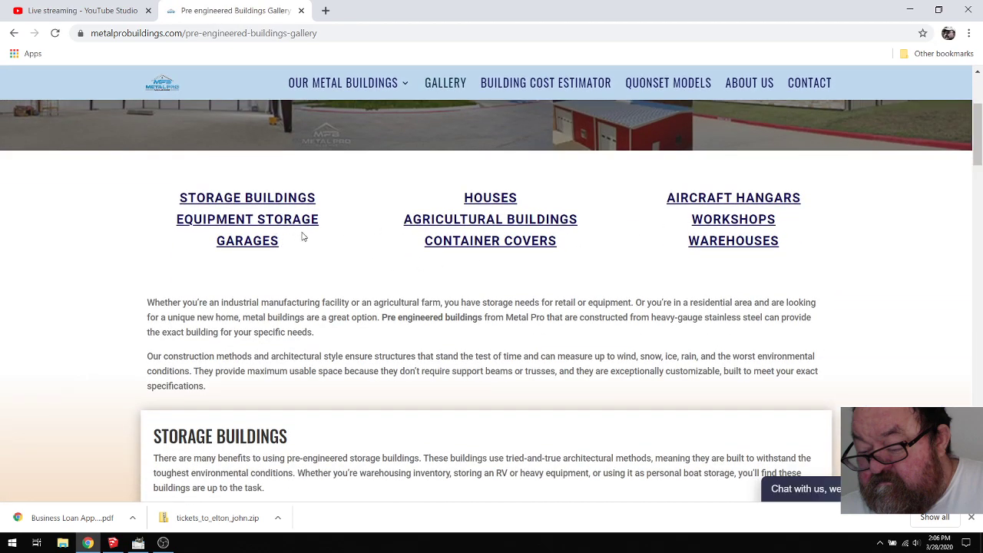
pyautogui.scroll(-3, 262, 267)
pyautogui.scroll(3, 263, 261)
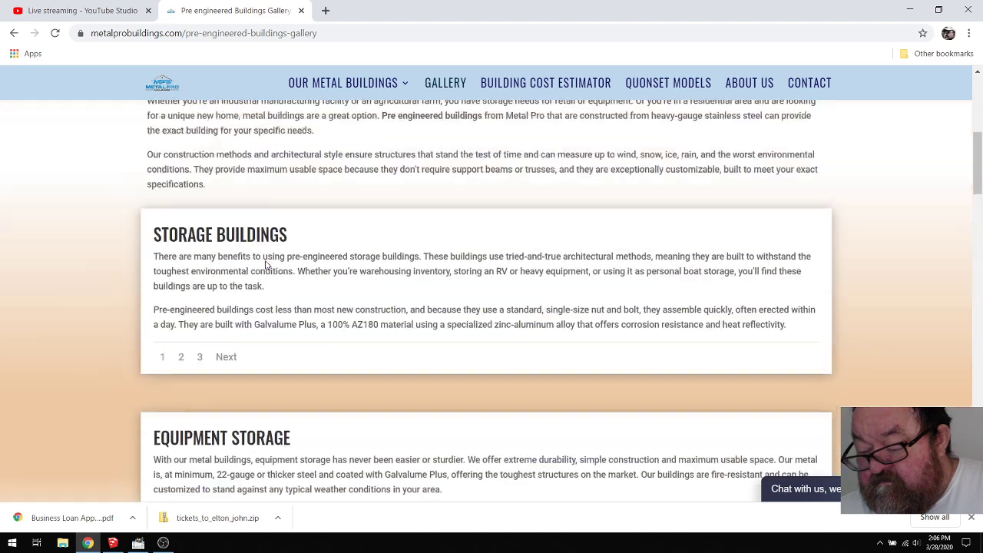
pyautogui.scroll(-9, 296, 253)
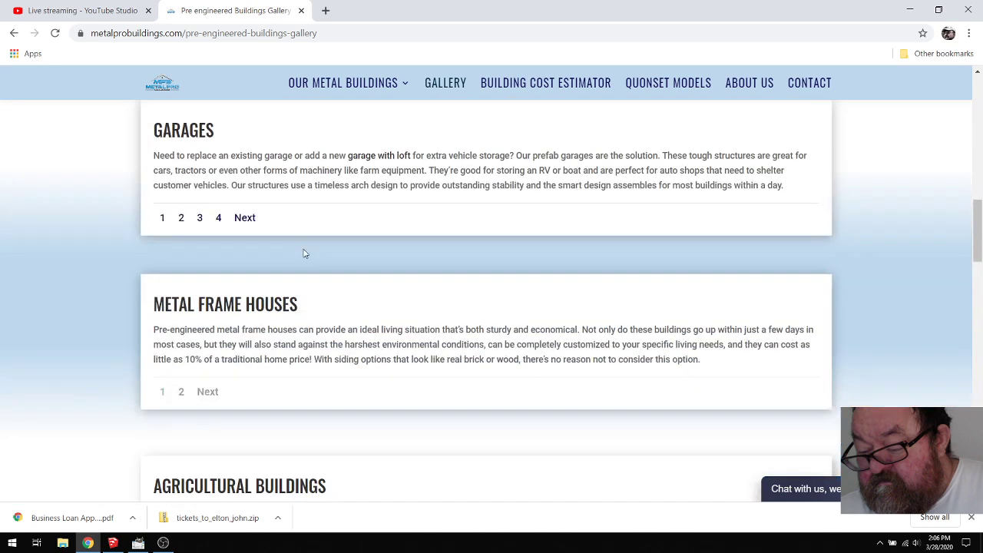
# Open the steel garage building kits page and look it over for reference images of the metal panels
pyautogui.click(192, 139)
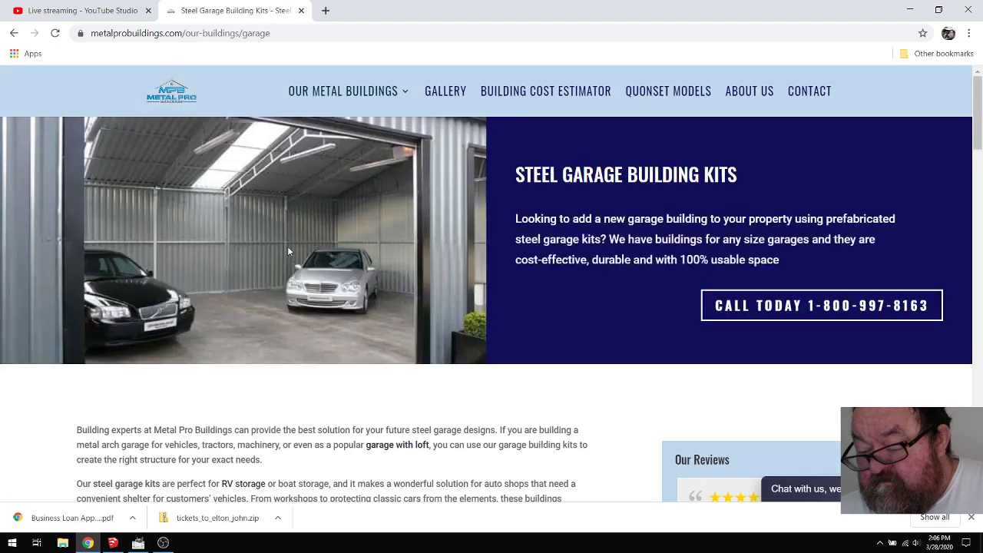
pyautogui.scroll(-6, 289, 252)
pyautogui.scroll(3, 290, 251)
pyautogui.scroll(3, 290, 251)
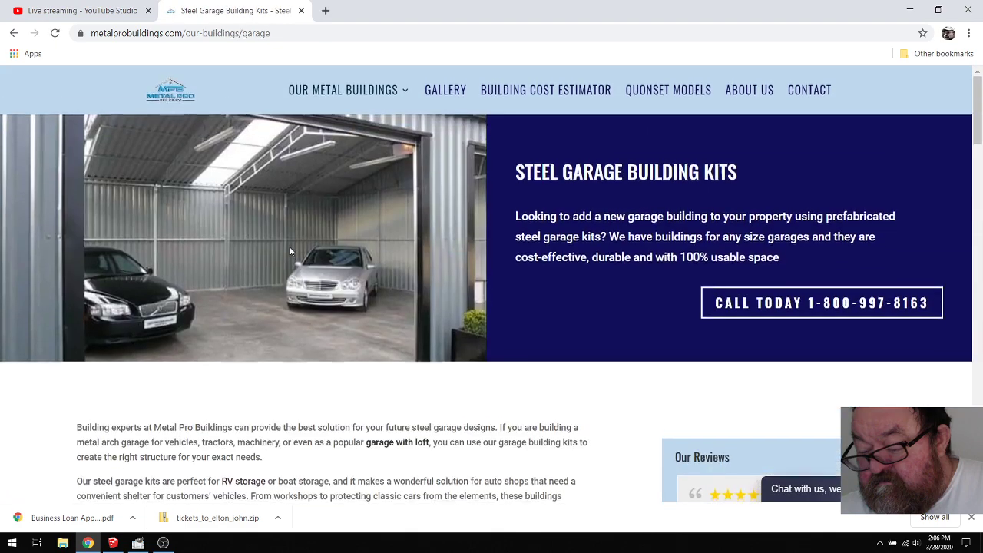
# Reopen the Quonset models page and compare the outline drawings of the building models
pyautogui.moveTo(386, 92)
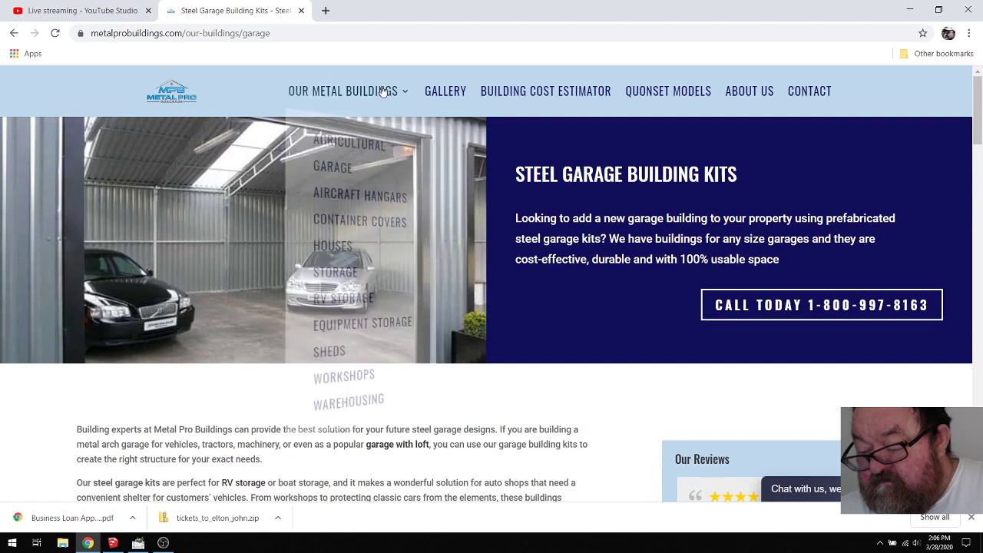
pyautogui.click(688, 94)
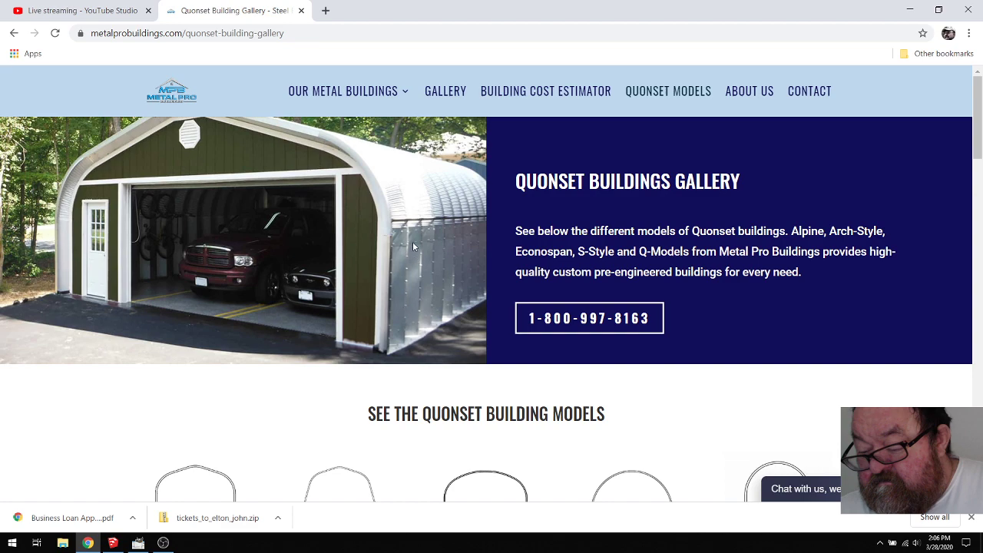
pyautogui.scroll(-8, 388, 246)
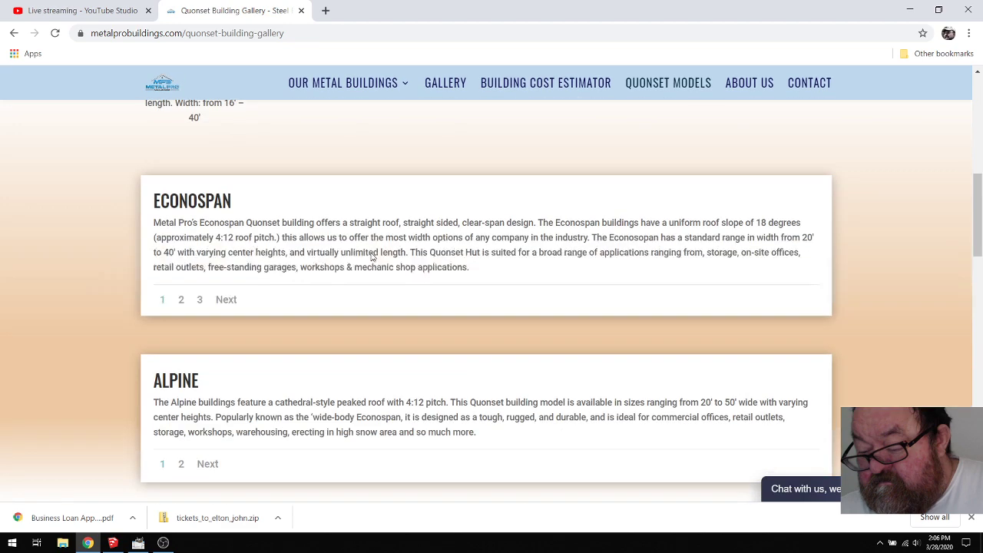
pyautogui.scroll(7, 373, 259)
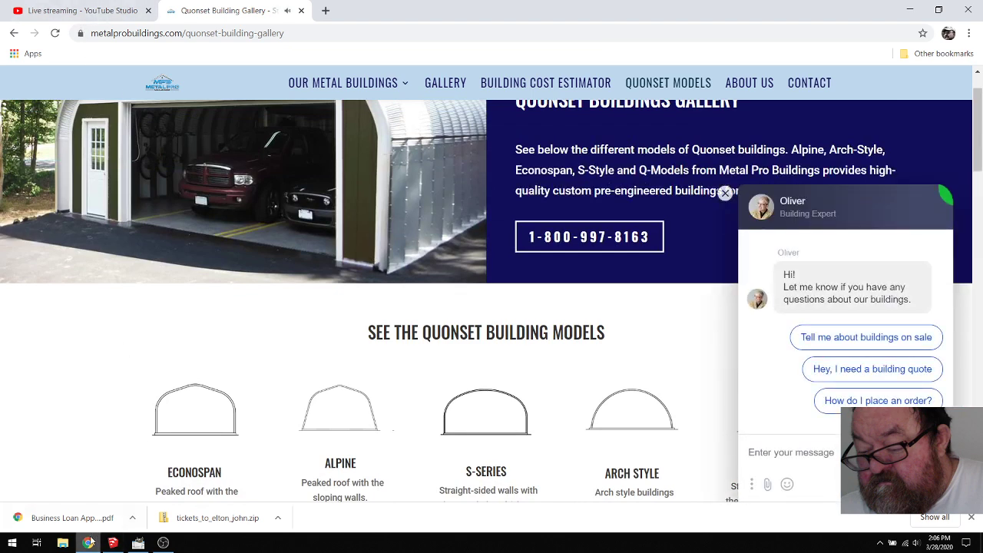
# Switch to SketchUp and examine the seam where the curved roof arches meet the near side wall panels
pyautogui.click(112, 543)
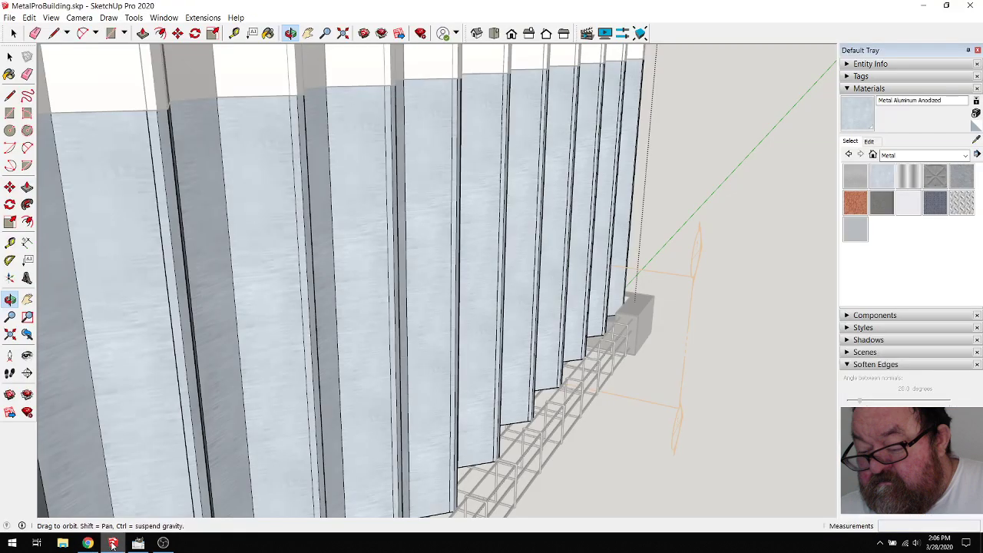
pyautogui.moveTo(366, 279); pyautogui.dragTo(242, 312)
pyautogui.press('space')
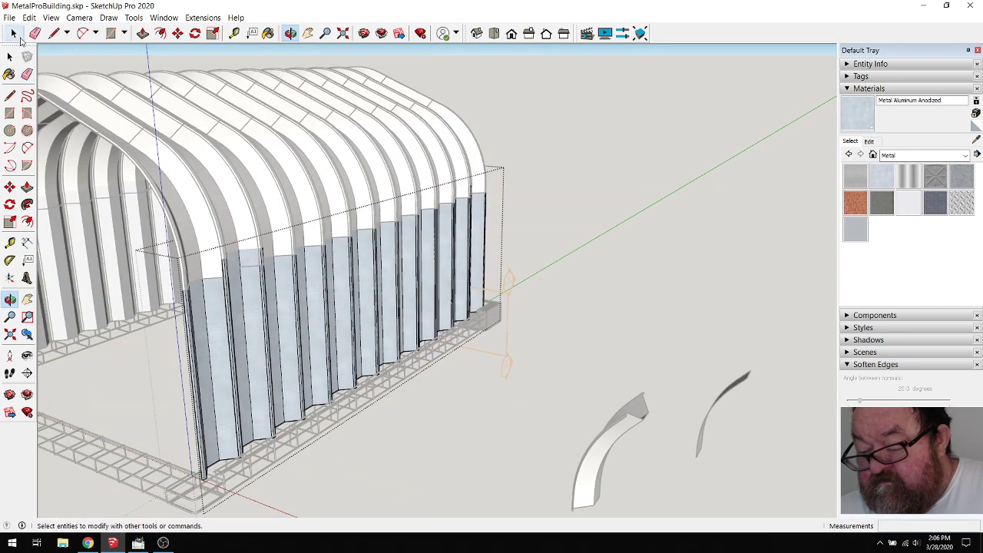
pyautogui.scroll(4, 244, 284)
pyautogui.scroll(3, 238, 284)
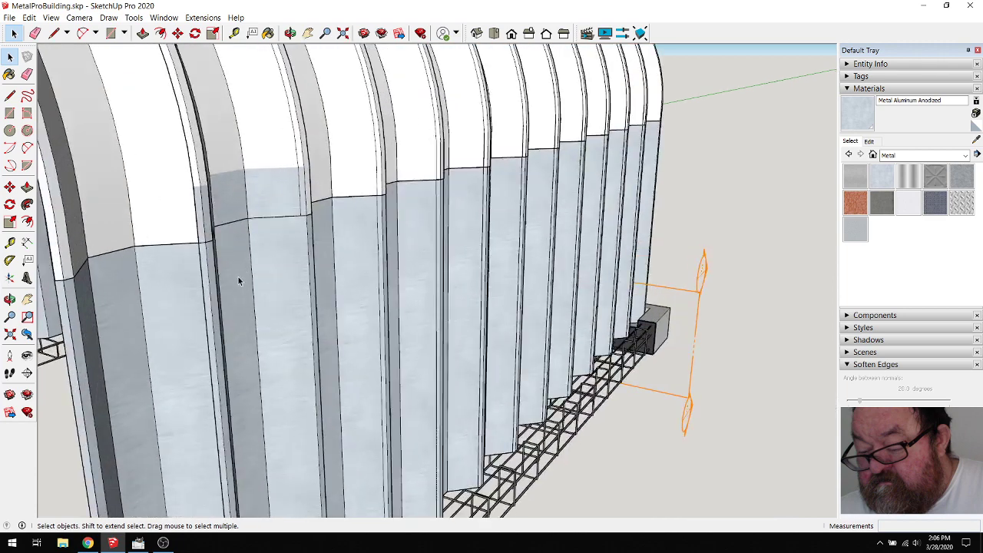
pyautogui.click(256, 201)
pyautogui.scroll(2, 259, 238)
pyautogui.scroll(-5, 261, 240)
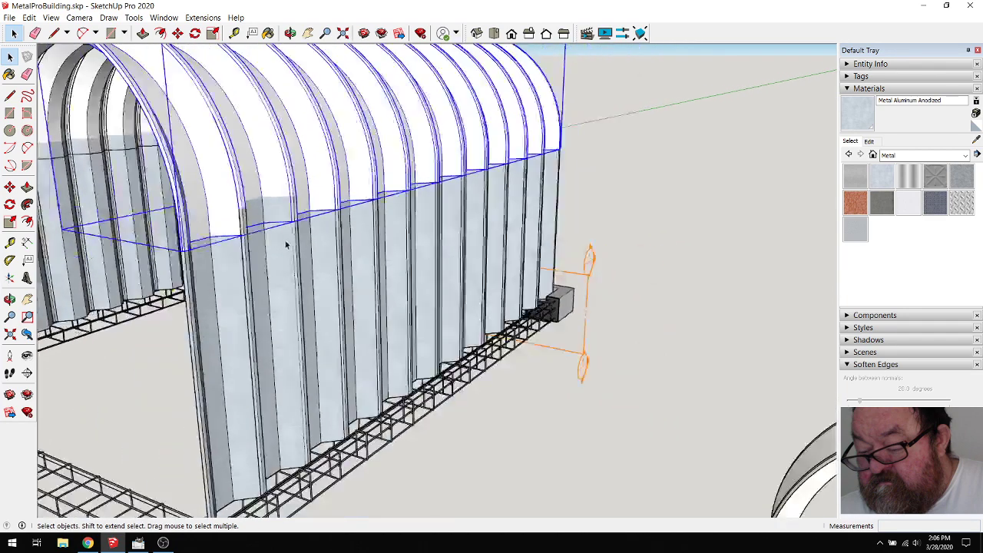
pyautogui.click(290, 33)
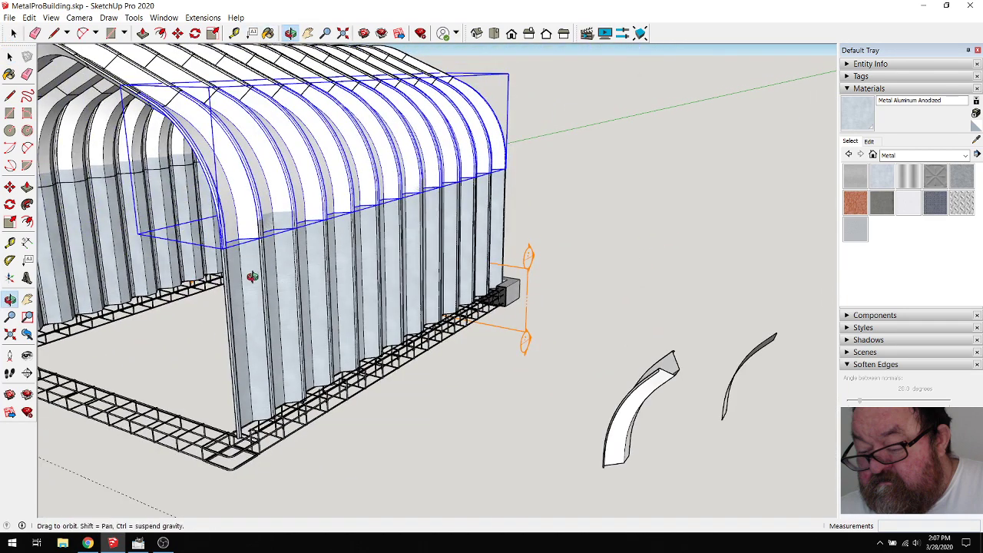
pyautogui.moveTo(248, 276); pyautogui.dragTo(222, 305)
pyautogui.scroll(-3, 664, 249)
pyautogui.scroll(5, 240, 237)
pyautogui.scroll(3, 259, 228)
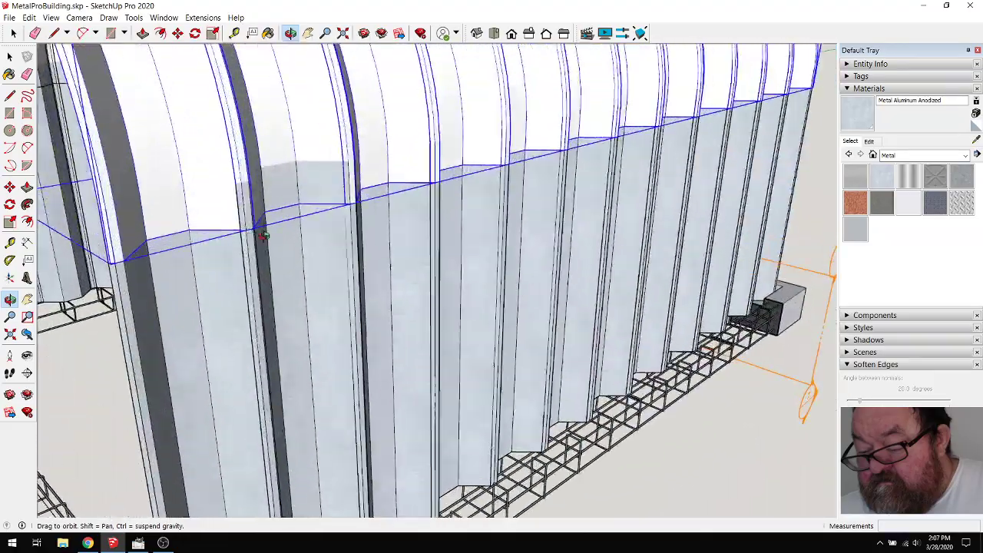
pyautogui.scroll(-4, 296, 226)
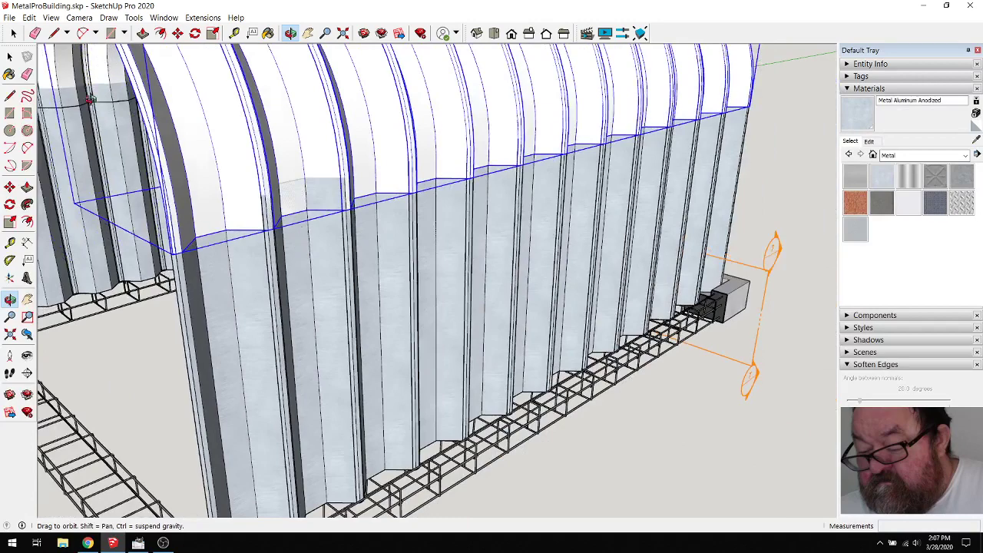
pyautogui.click(13, 33)
pyautogui.click(135, 359)
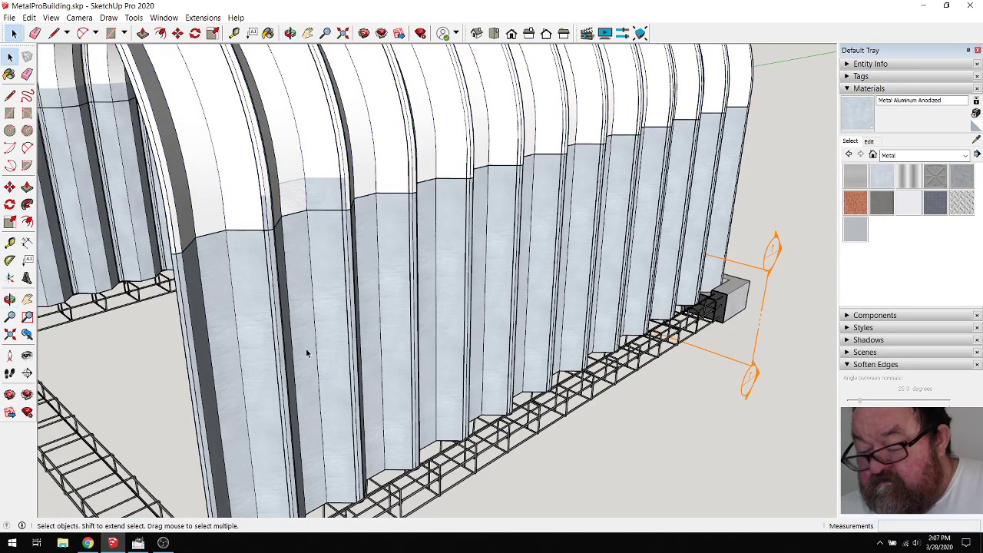
# Open the near side wall group and delete the second panel from the front
pyautogui.scroll(-2, 309, 353)
pyautogui.scroll(-3, 311, 353)
pyautogui.scroll(2, 307, 294)
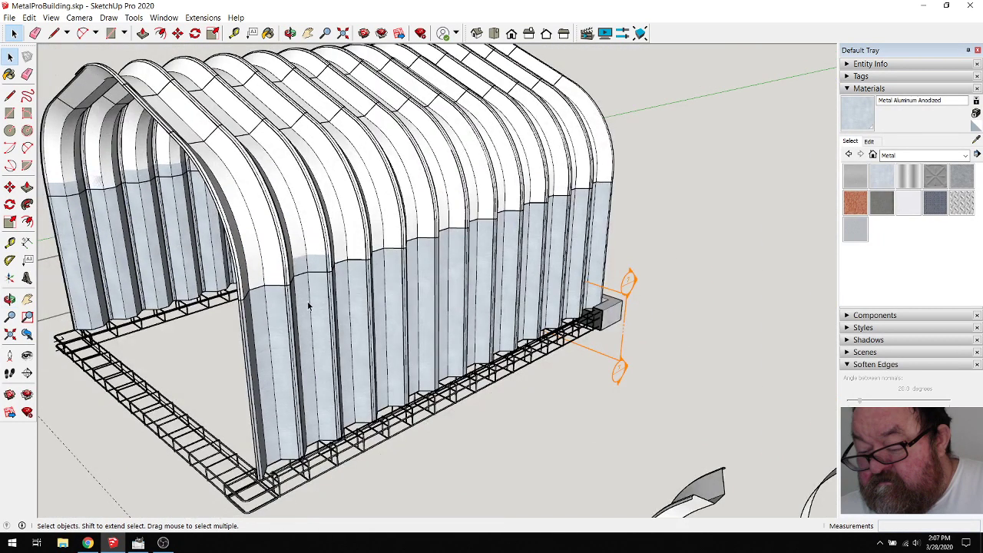
pyautogui.click(308, 305)
pyautogui.doubleClick(310, 307)
pyautogui.click(311, 311)
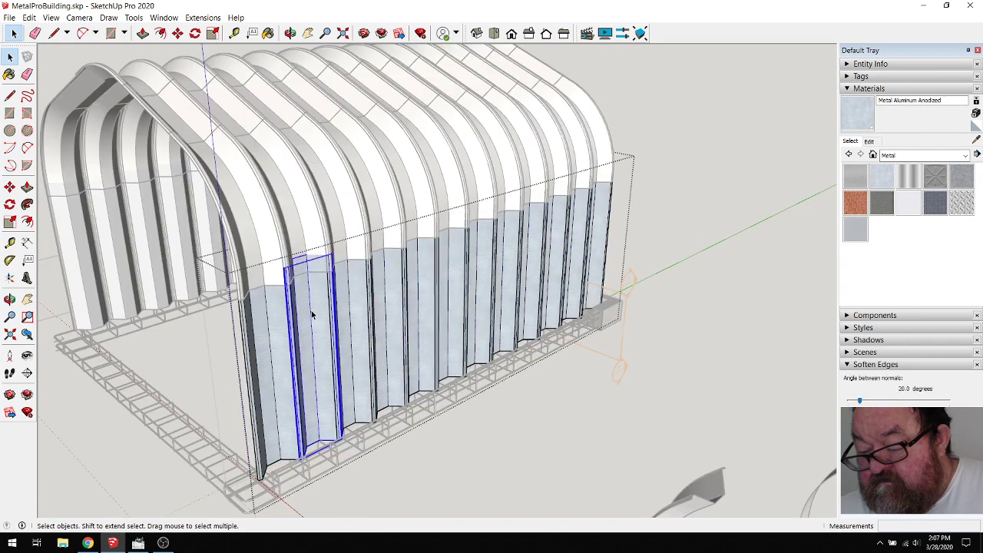
pyautogui.press('Delete')
# Copy the front wall panel 24.5 inches along the green axis into the gap and leave the wall group
pyautogui.click(275, 321)
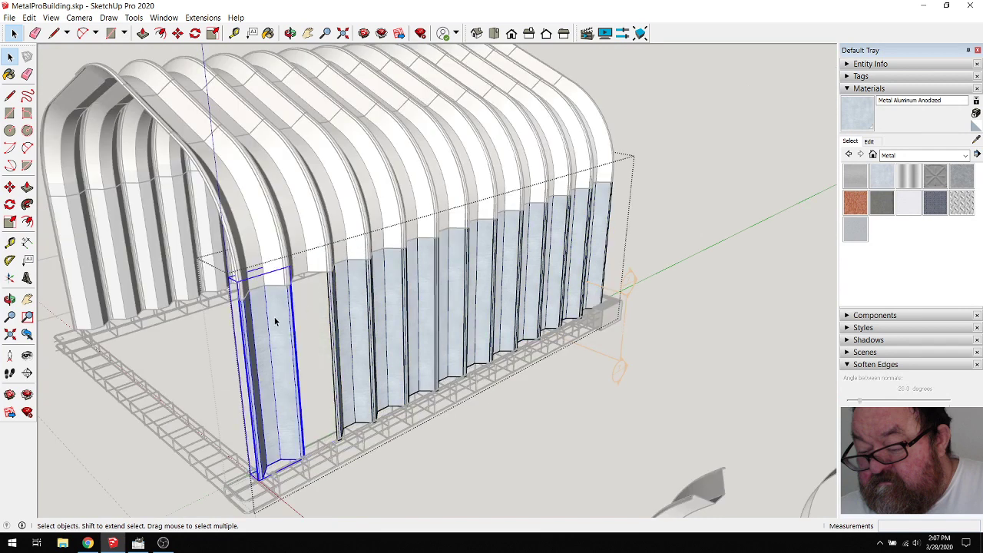
pyautogui.click(177, 33)
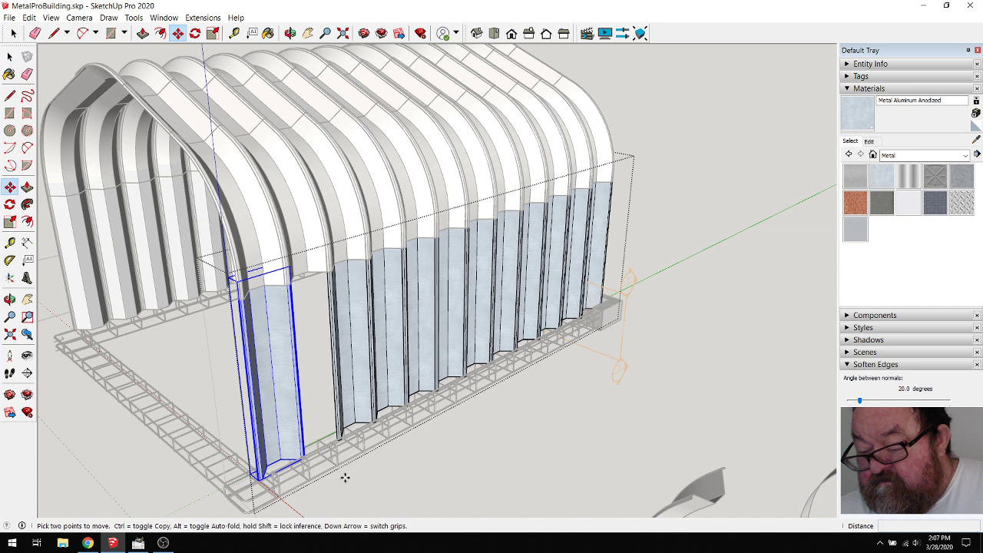
pyautogui.click(321, 419)
pyautogui.press('ctrl')
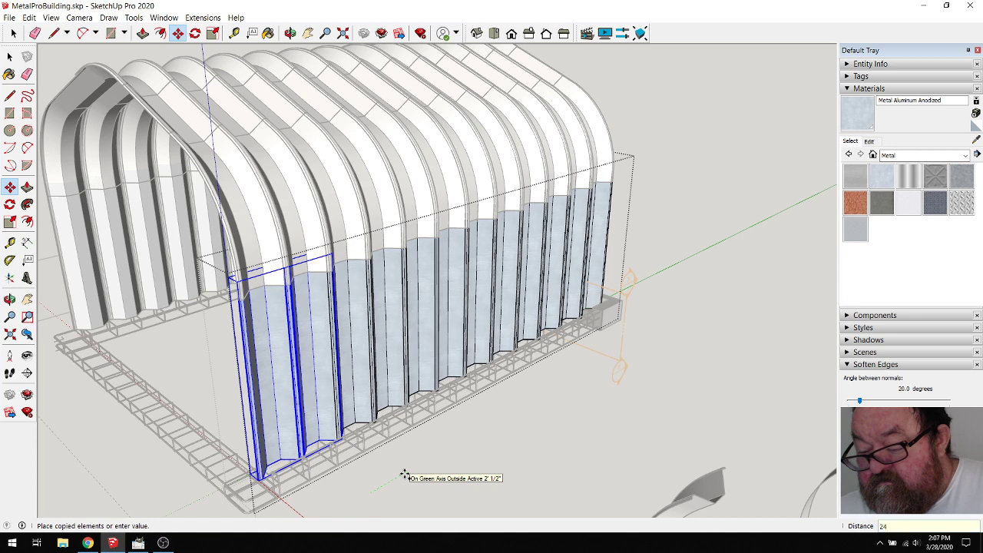
pyautogui.write('24.5')
pyautogui.press('Return')
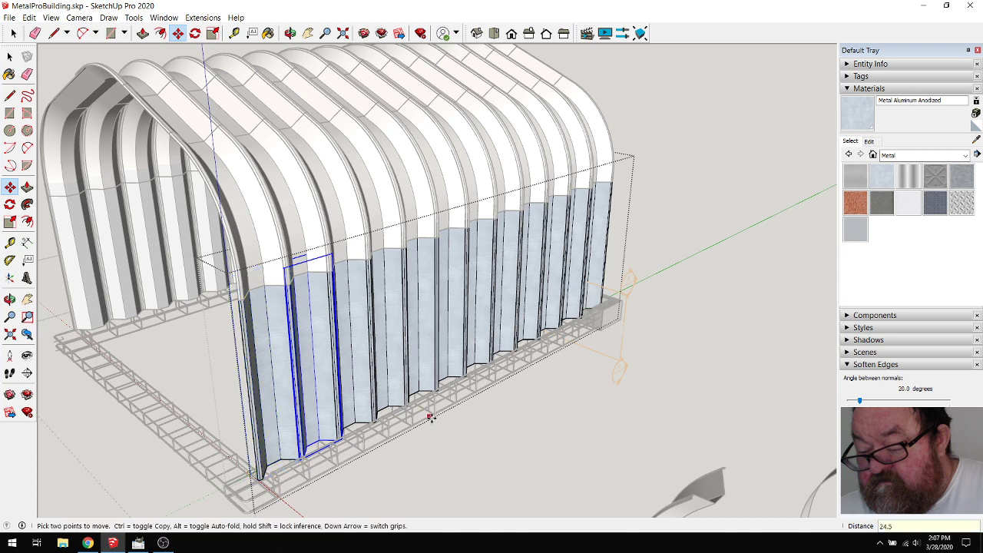
pyautogui.click(14, 33)
pyautogui.moveTo(514, 113); pyautogui.dragTo(673, 130, button='middle')
pyautogui.click(673, 131)
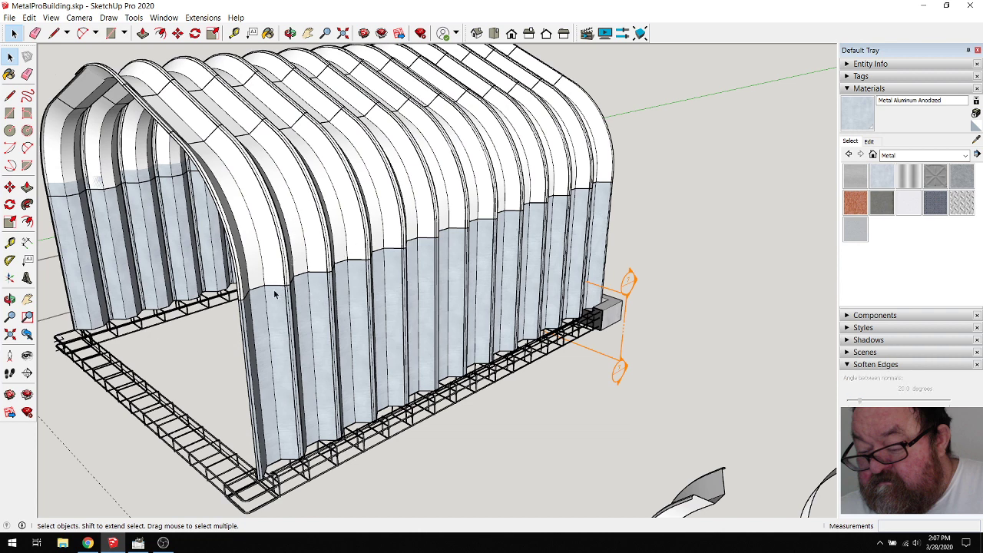
# Check the near side wall and its seam with the roof arches from several angles
pyautogui.scroll(3, 274, 294)
pyautogui.scroll(-1, 266, 102)
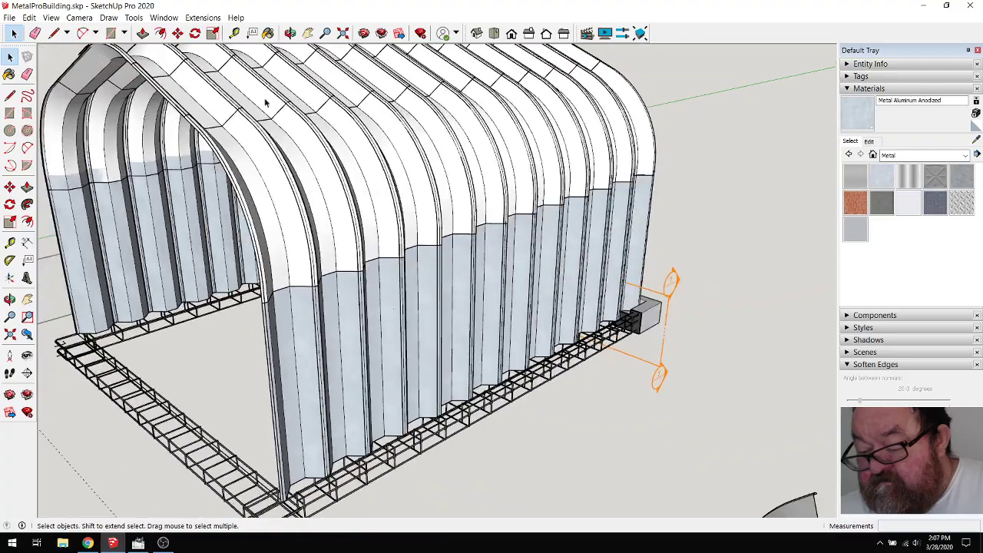
pyautogui.click(290, 33)
pyautogui.moveTo(274, 230); pyautogui.dragTo(211, 252)
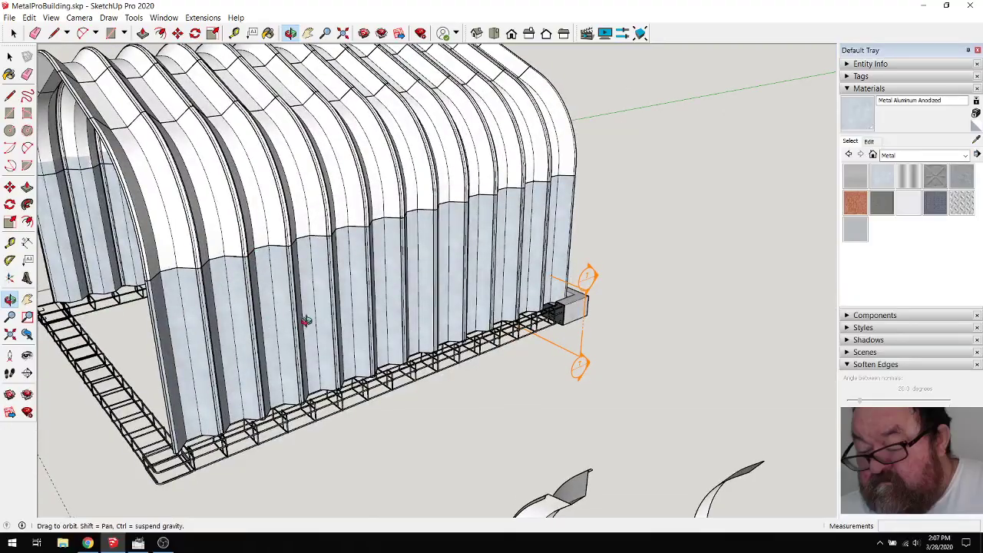
pyautogui.scroll(-8, 306, 321)
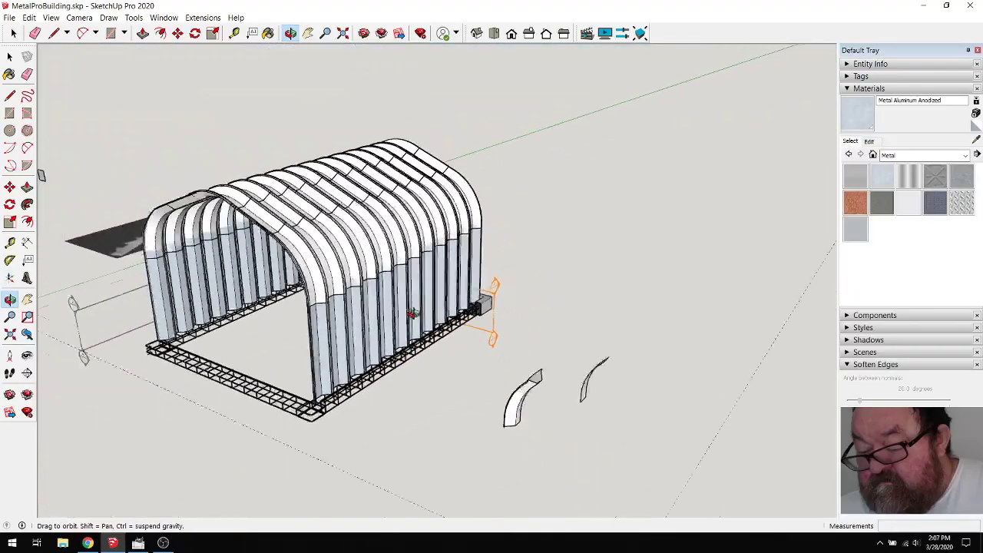
pyautogui.moveTo(412, 313); pyautogui.dragTo(331, 329)
pyautogui.scroll(6, 331, 333)
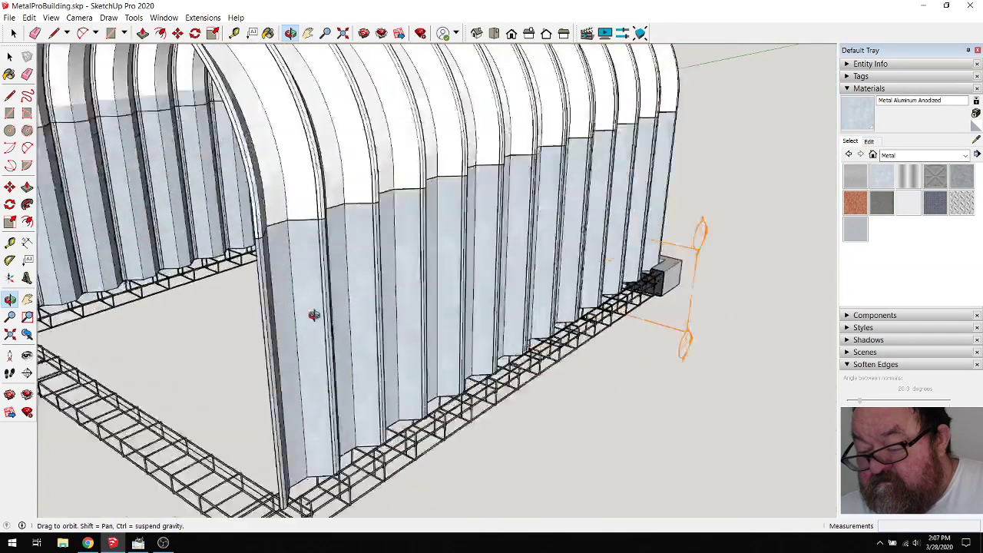
pyautogui.scroll(-8, 314, 315)
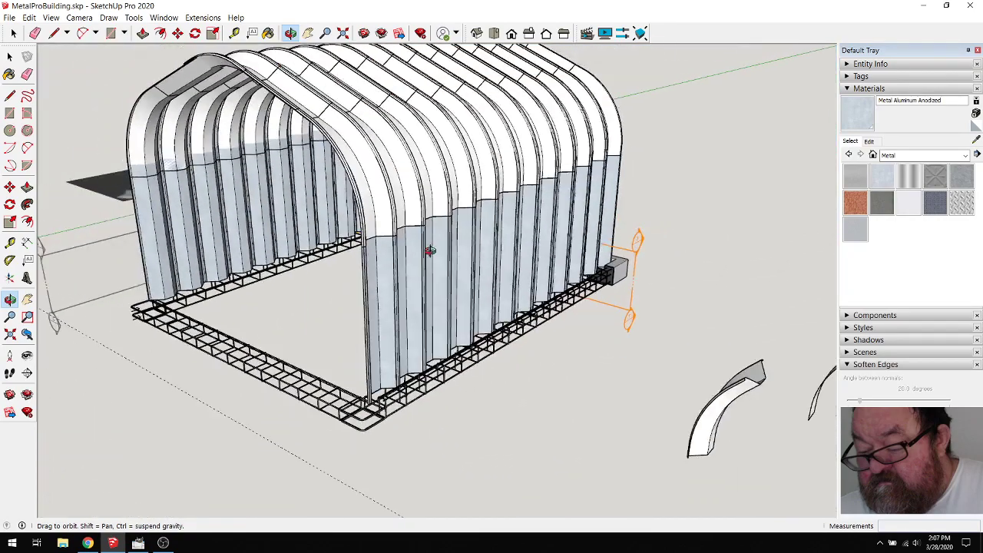
# Open the foundation group and move the section plane from its rear end to beyond the front edge
pyautogui.press('space')
pyautogui.click(636, 244)
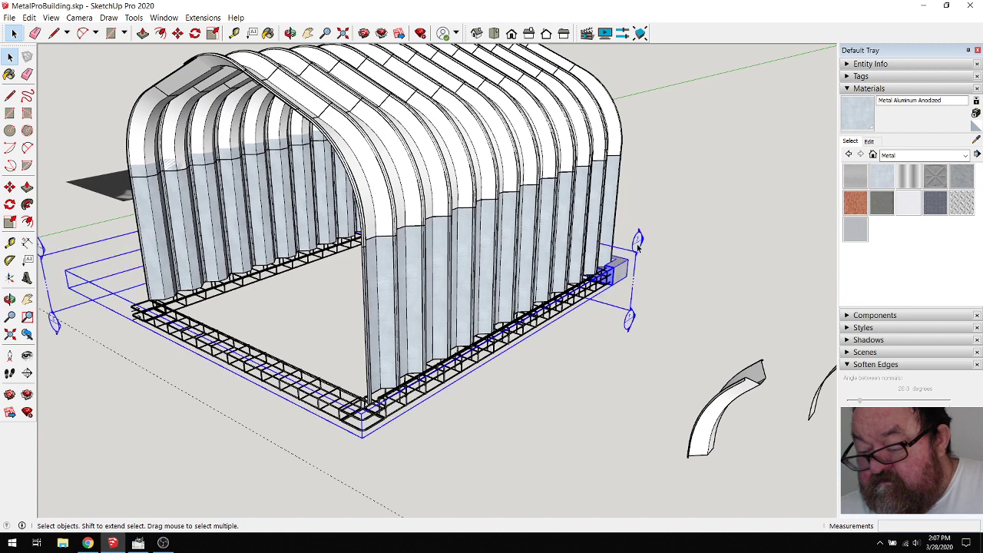
pyautogui.doubleClick(638, 244)
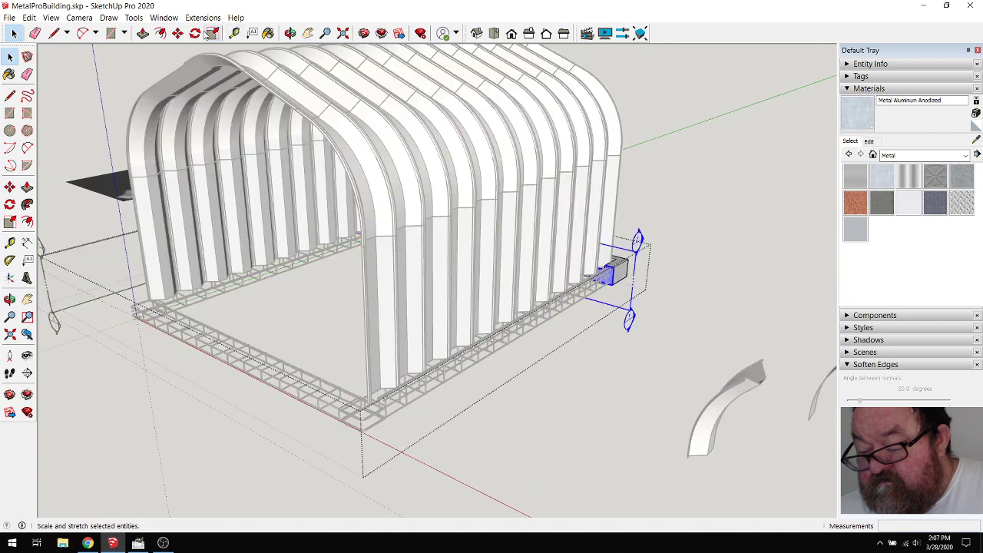
pyautogui.click(178, 33)
pyautogui.click(652, 341)
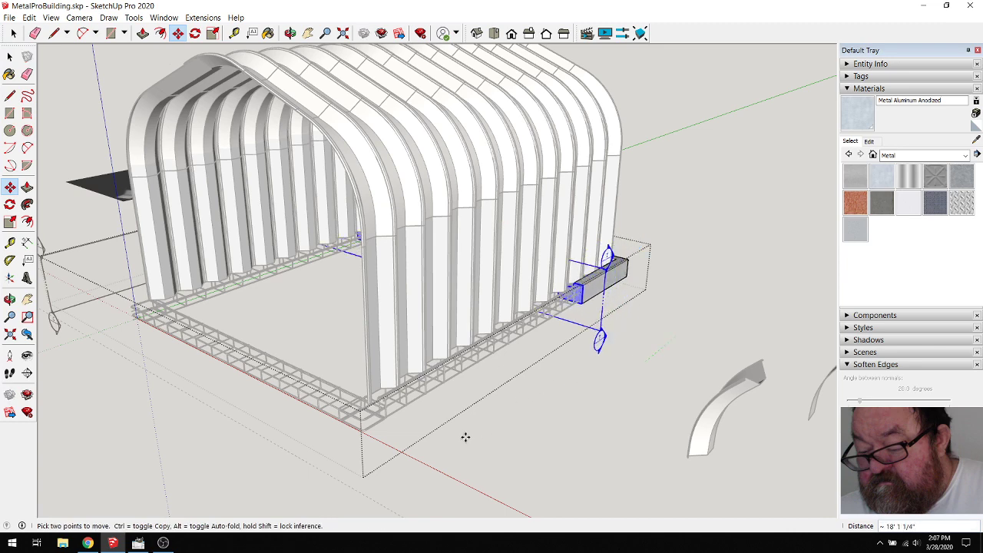
pyautogui.click(312, 489)
pyautogui.scroll(-4, 408, 362)
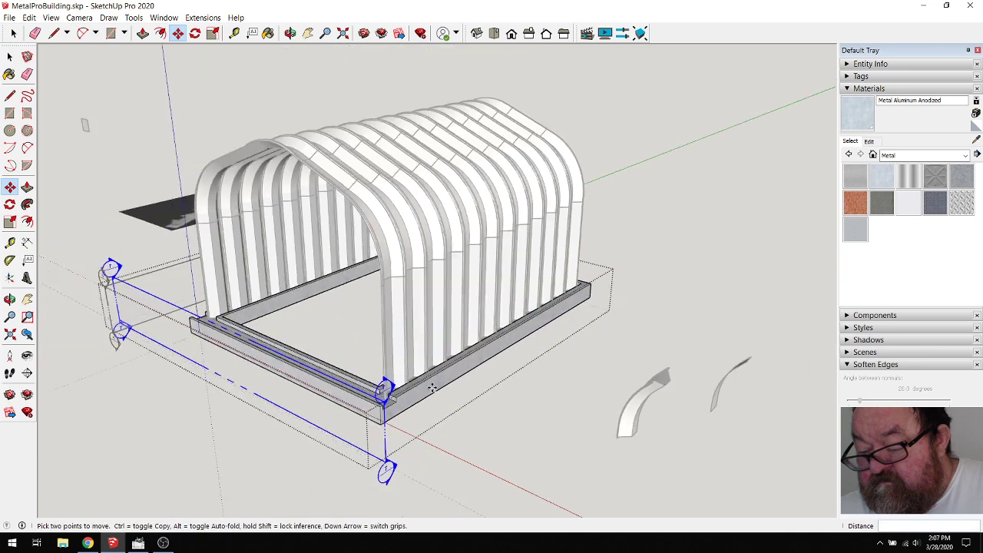
# Delete both section planes in the foundation group and leave the group
pyautogui.click(15, 34)
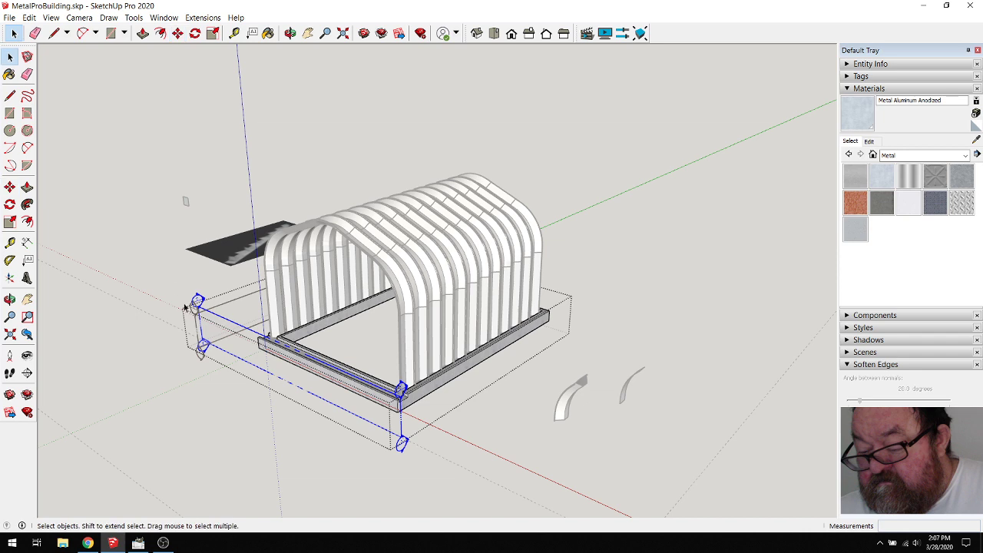
pyautogui.click(201, 304)
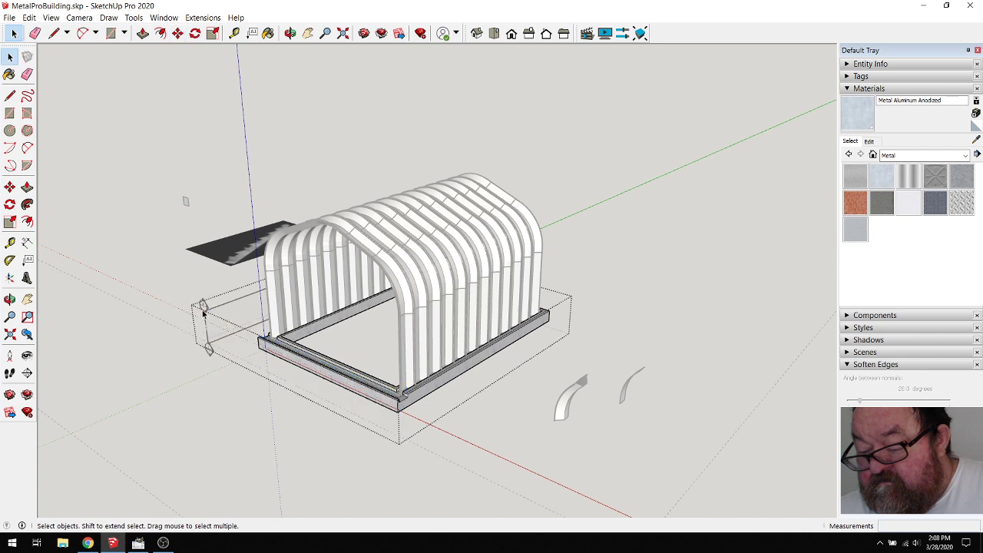
pyautogui.click(203, 309)
pyautogui.press('Delete')
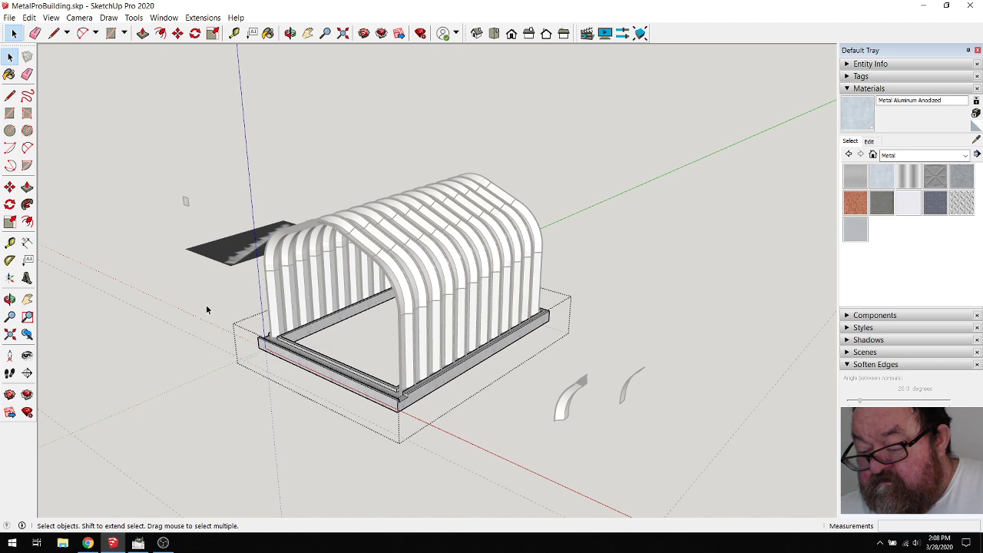
pyautogui.moveTo(206, 304); pyautogui.dragTo(177, 287, button='middle')
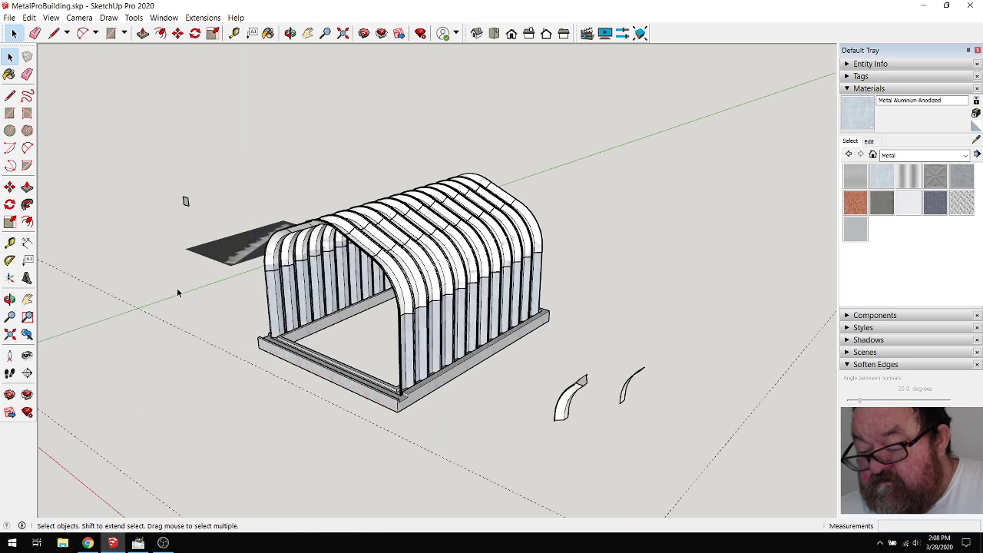
# Inspect the concrete footing, its front corner and the open front of the building from several angles
pyautogui.click(291, 39)
pyautogui.moveTo(415, 400); pyautogui.dragTo(299, 457)
pyautogui.scroll(5, 436, 391)
pyautogui.scroll(3, 436, 392)
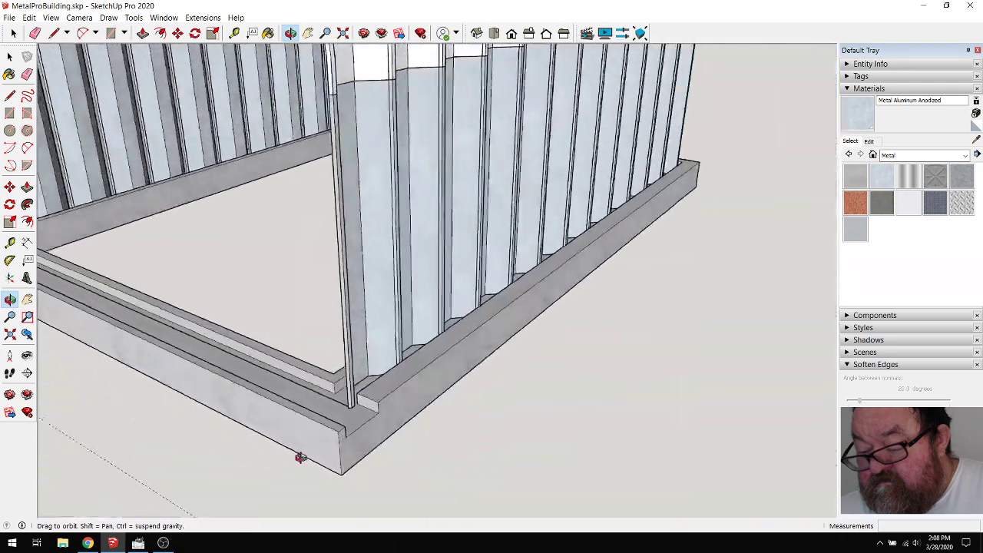
pyautogui.scroll(-10, 299, 458)
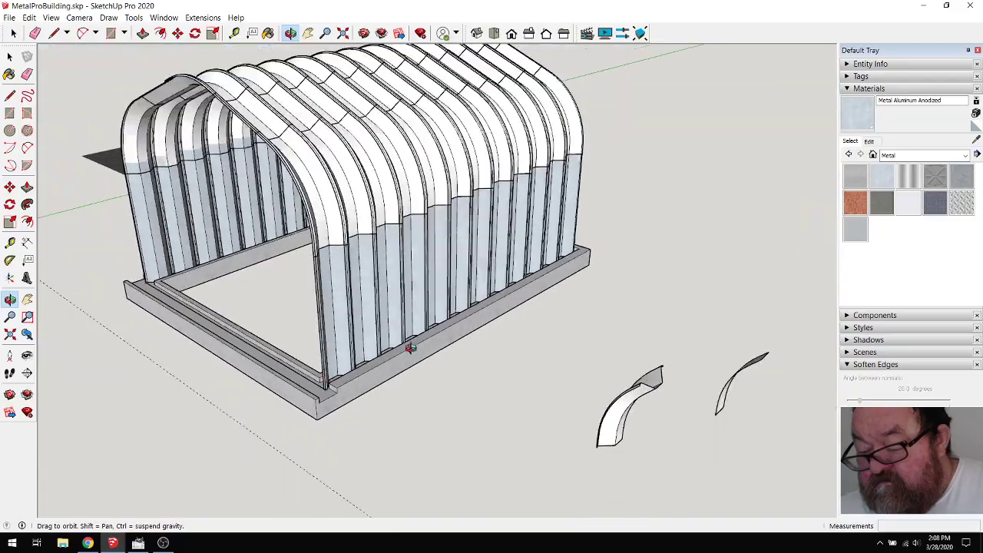
pyautogui.moveTo(411, 348); pyautogui.dragTo(586, 245)
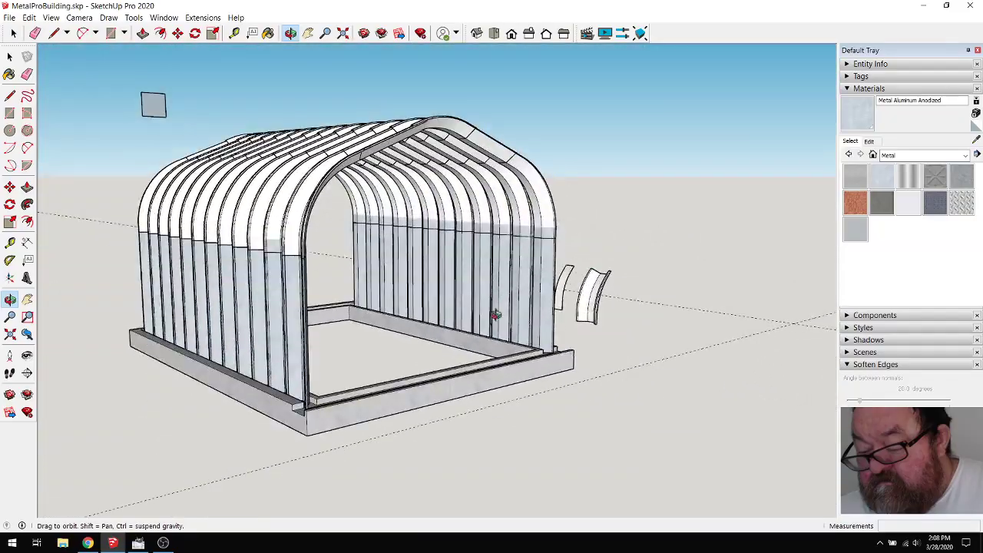
# Open the near side wall group and delete the second panel from the building's open front
pyautogui.moveTo(496, 315); pyautogui.dragTo(647, 368)
pyautogui.moveTo(473, 408); pyautogui.dragTo(456, 511)
pyautogui.scroll(3, 484, 495)
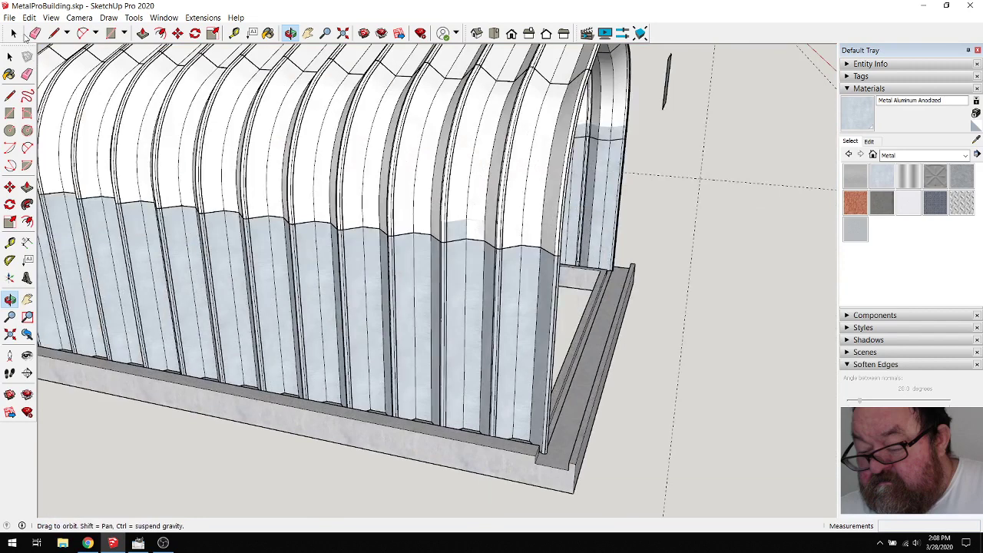
pyautogui.click(16, 33)
pyautogui.click(466, 346)
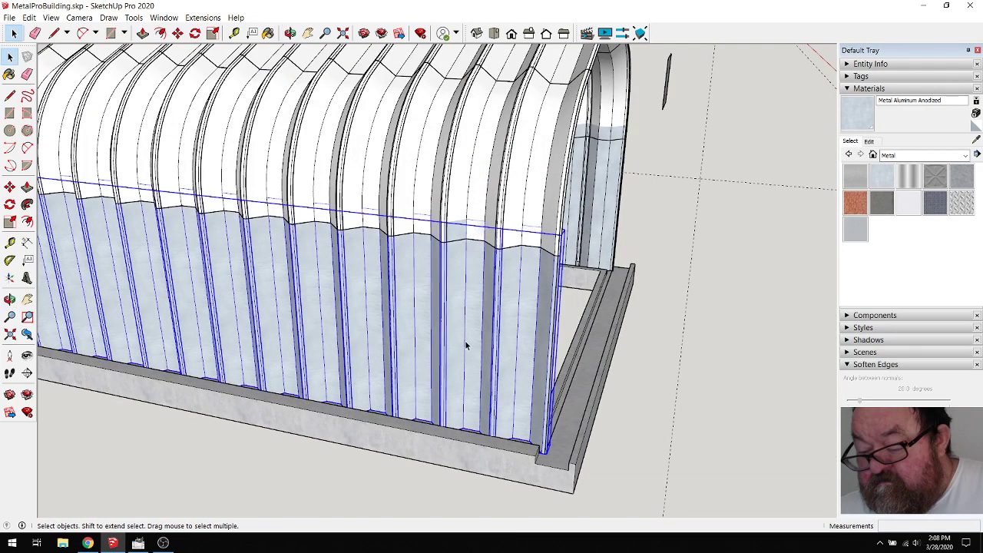
pyautogui.doubleClick(465, 345)
pyautogui.click(467, 342)
pyautogui.press('Delete')
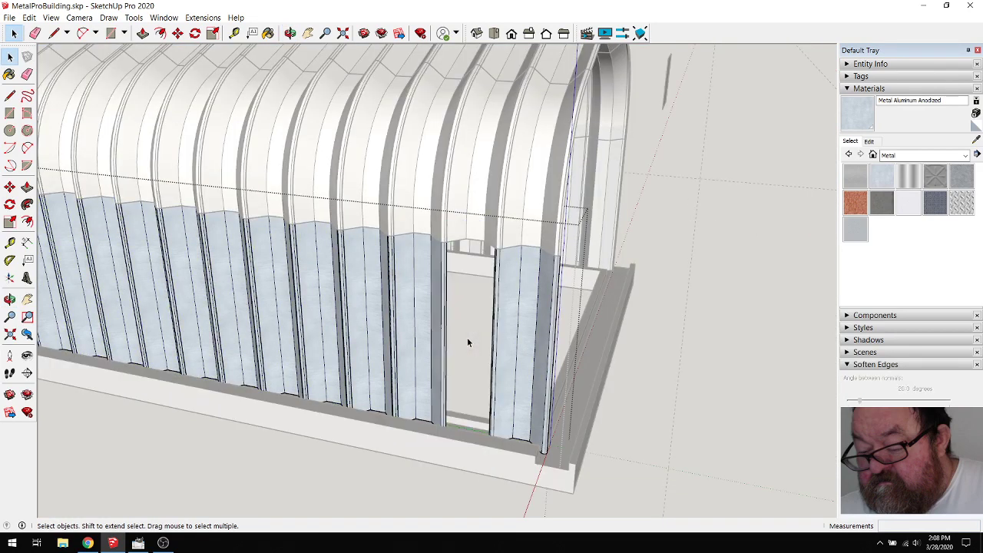
# Copy the front wall panel 2' 1/2" toward the rear to fill the gap, and leave the wall group
pyautogui.click(522, 328)
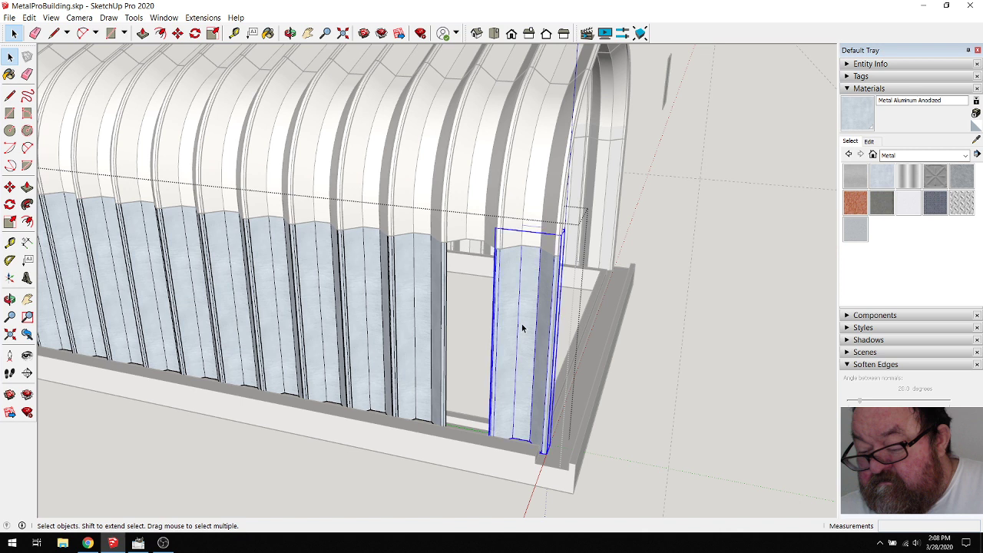
pyautogui.click(185, 34)
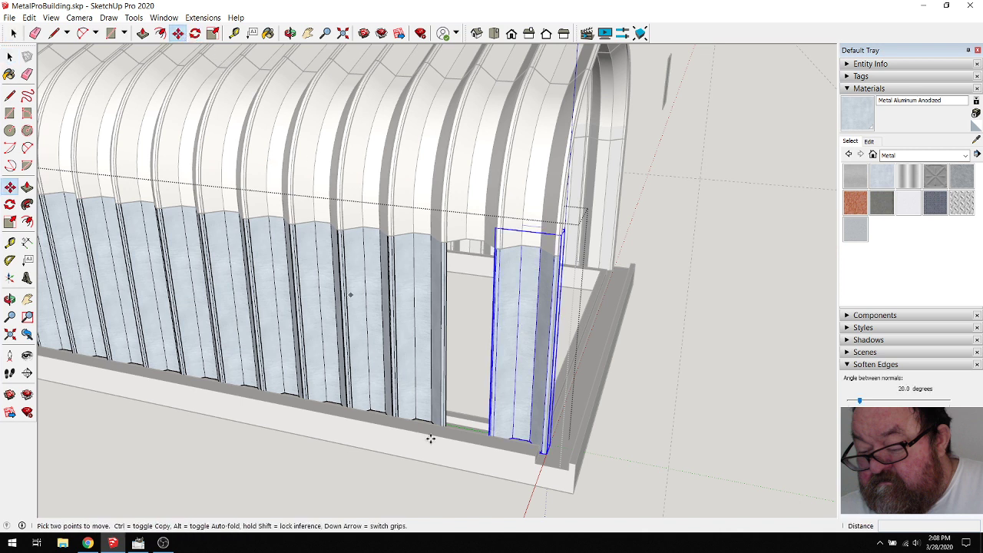
pyautogui.click(512, 480)
pyautogui.press('ctrl')
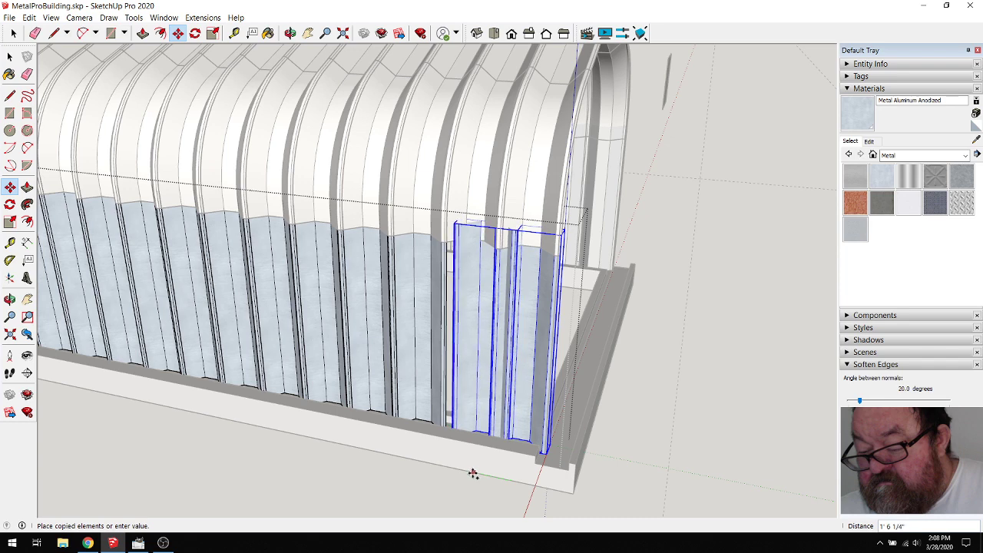
pyautogui.click(461, 470)
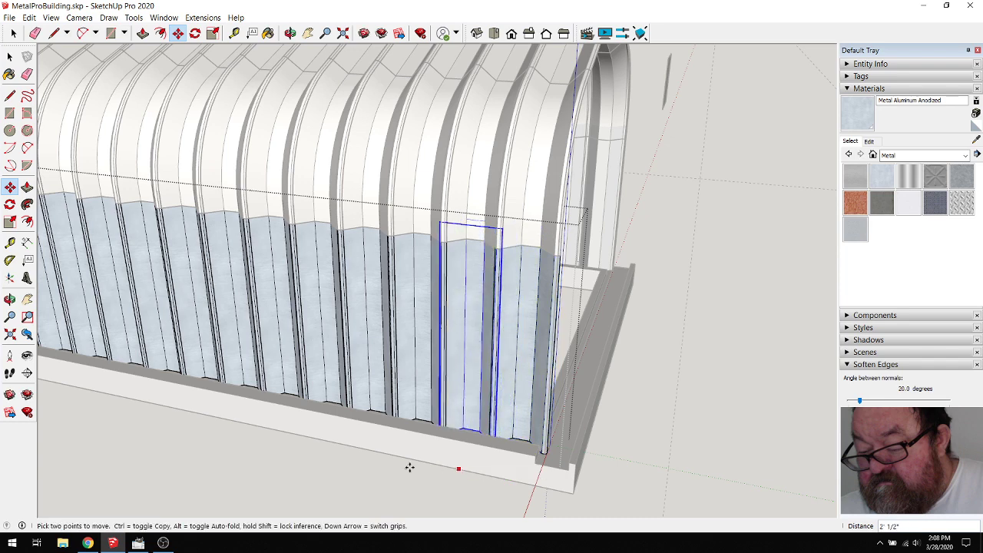
pyautogui.press('space')
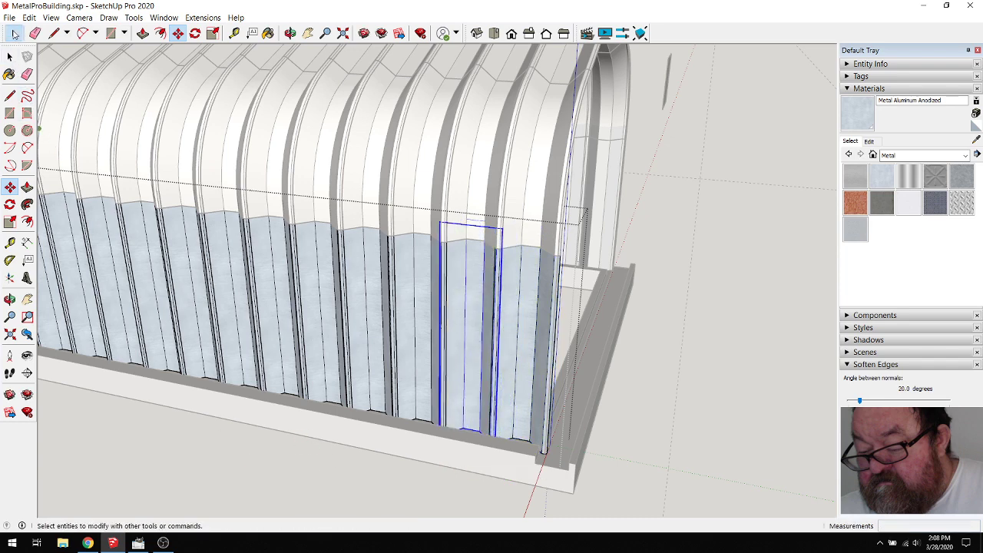
pyautogui.moveTo(153, 384); pyautogui.dragTo(417, 492, button='middle')
pyautogui.scroll(-2, 417, 492)
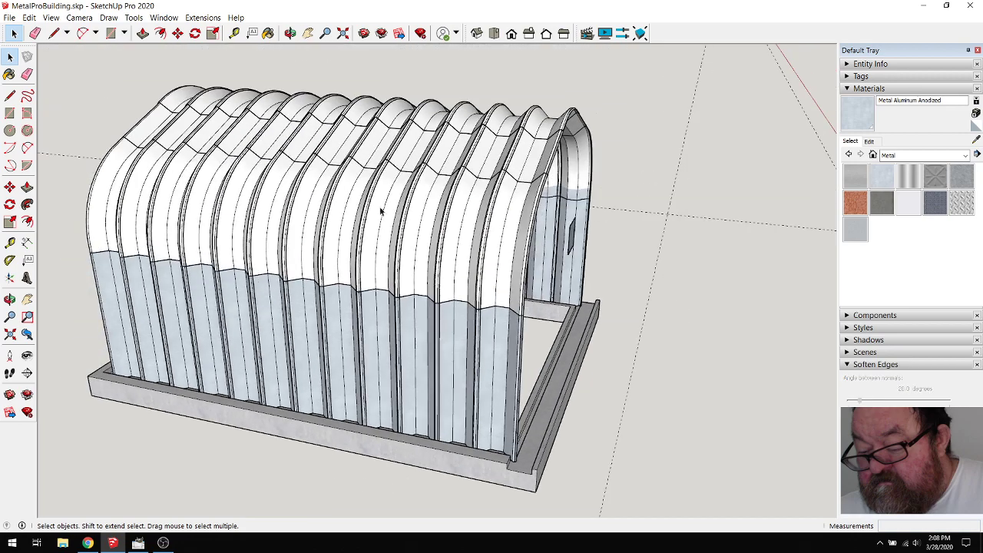
# Switch to the browser, check the live chat in YouTube Studio, and return to SketchUp
pyautogui.click(290, 33)
pyautogui.moveTo(475, 274); pyautogui.dragTo(399, 315)
pyautogui.click(86, 543)
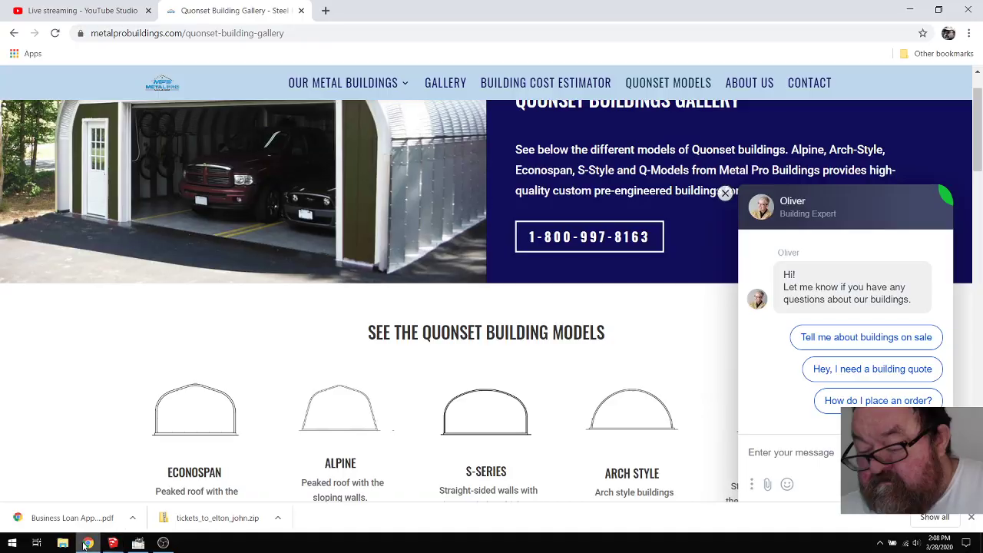
pyautogui.click(129, 9)
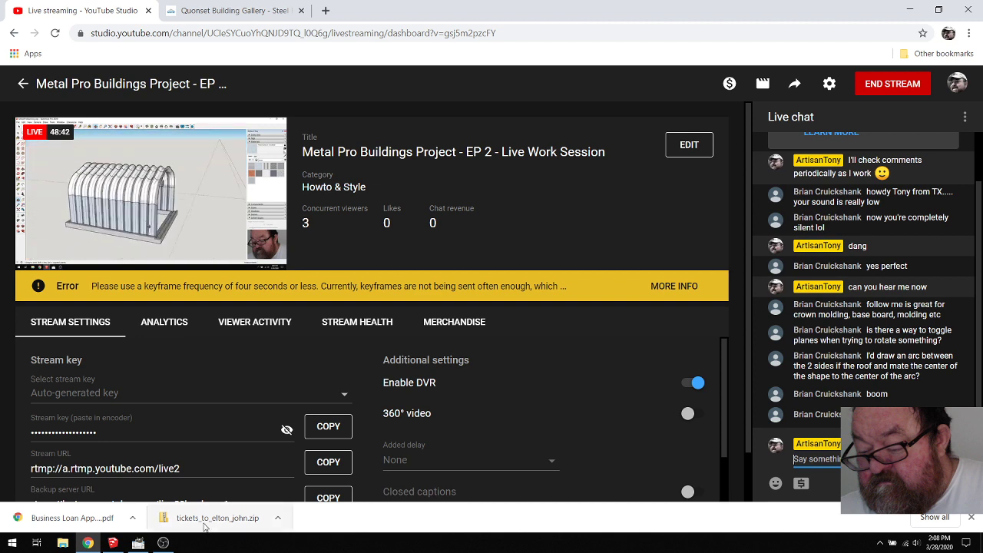
pyautogui.click(113, 542)
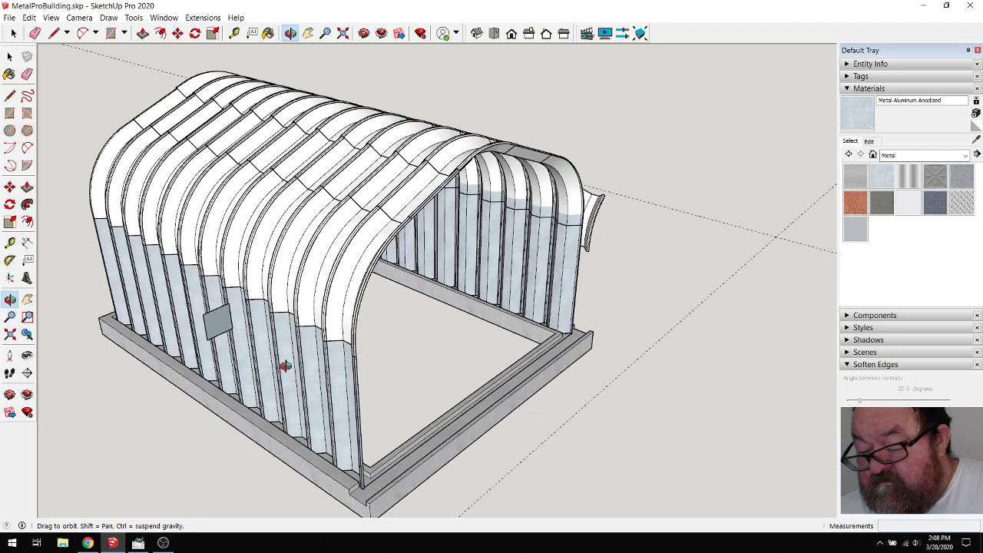
# Examine the wall-to-roof seam on the repaired side and the joints between the roof arch panels up close
pyautogui.moveTo(319, 403); pyautogui.dragTo(340, 423)
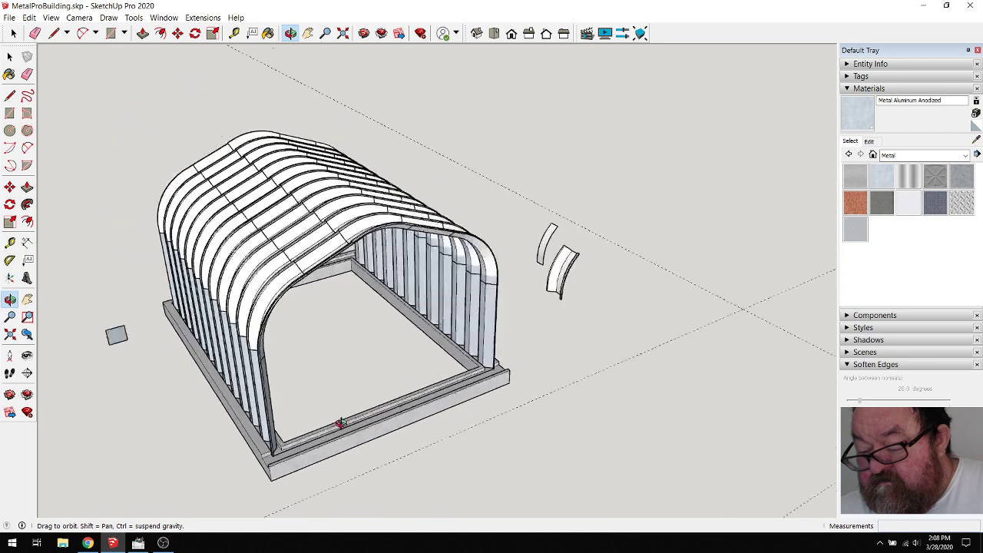
pyautogui.scroll(-3, 340, 423)
pyautogui.click(19, 36)
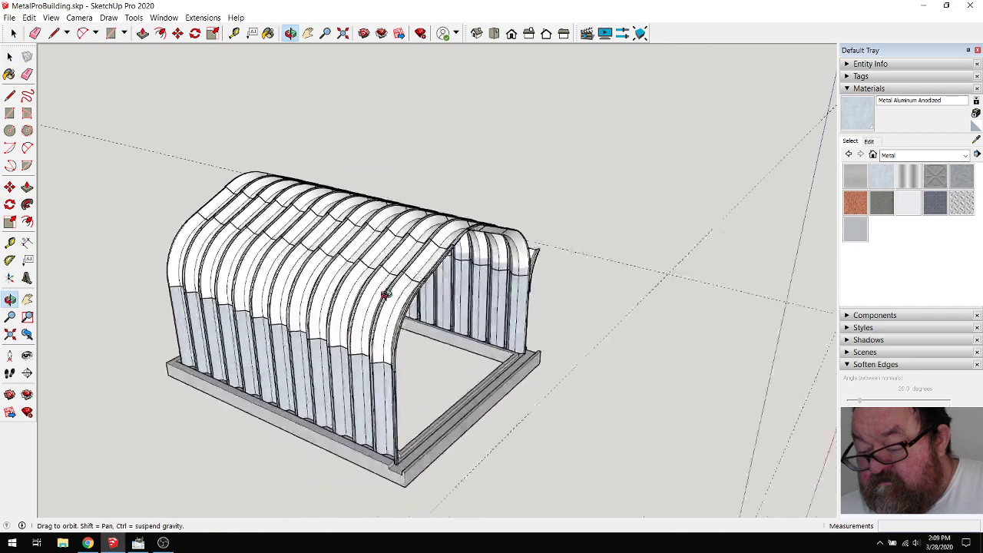
pyautogui.scroll(8, 386, 294)
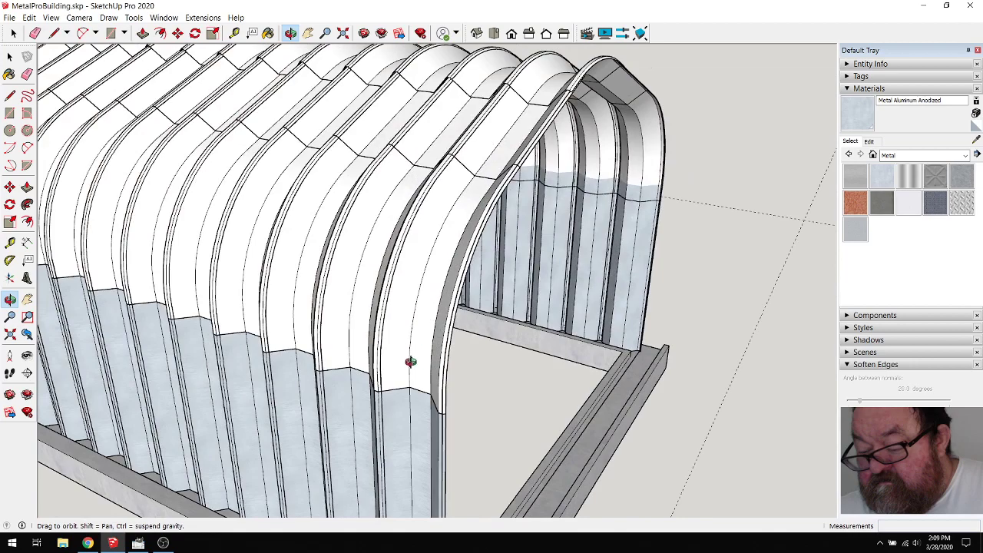
pyautogui.moveTo(410, 361); pyautogui.dragTo(432, 362)
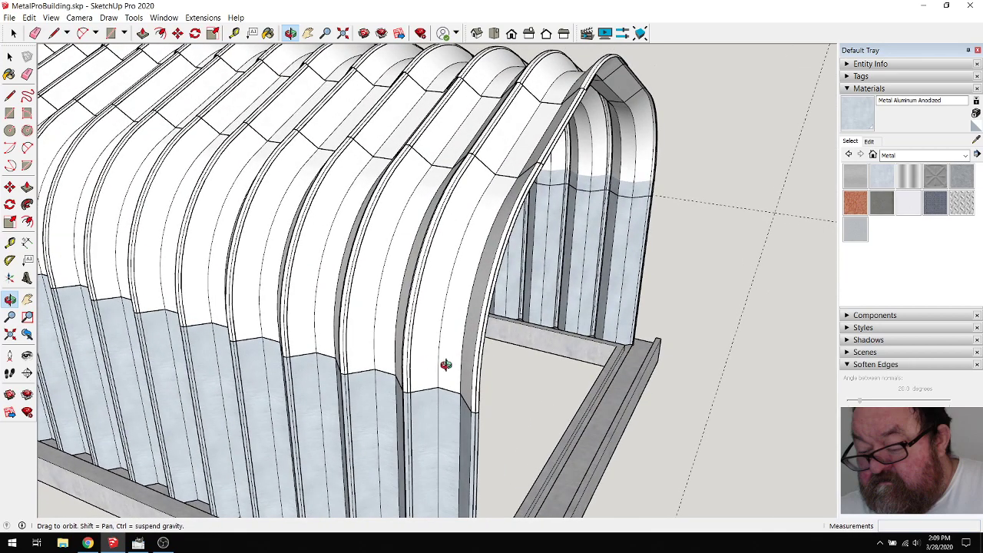
pyautogui.moveTo(445, 364); pyautogui.dragTo(470, 382)
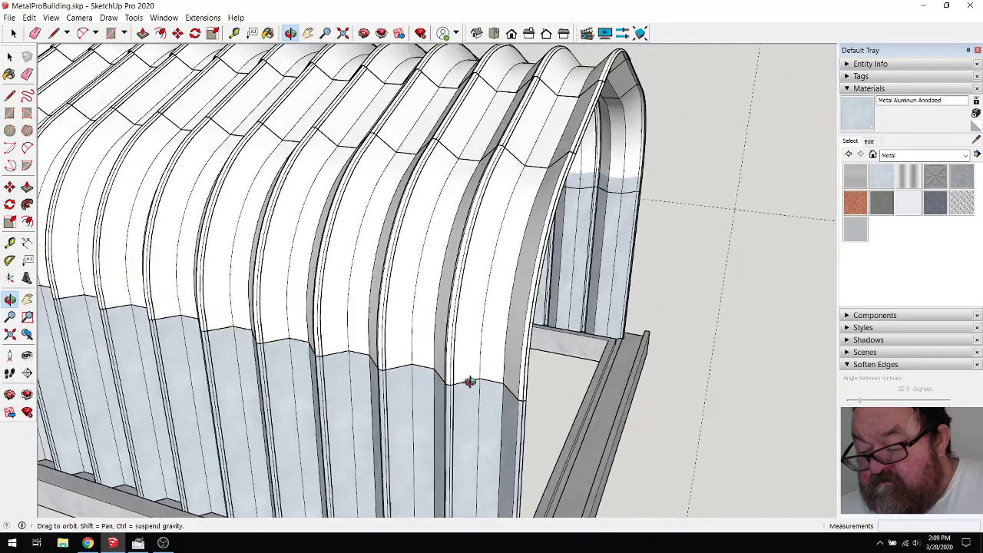
pyautogui.scroll(5, 476, 379)
pyautogui.moveTo(525, 354); pyautogui.dragTo(493, 388)
pyautogui.scroll(-5, 346, 357)
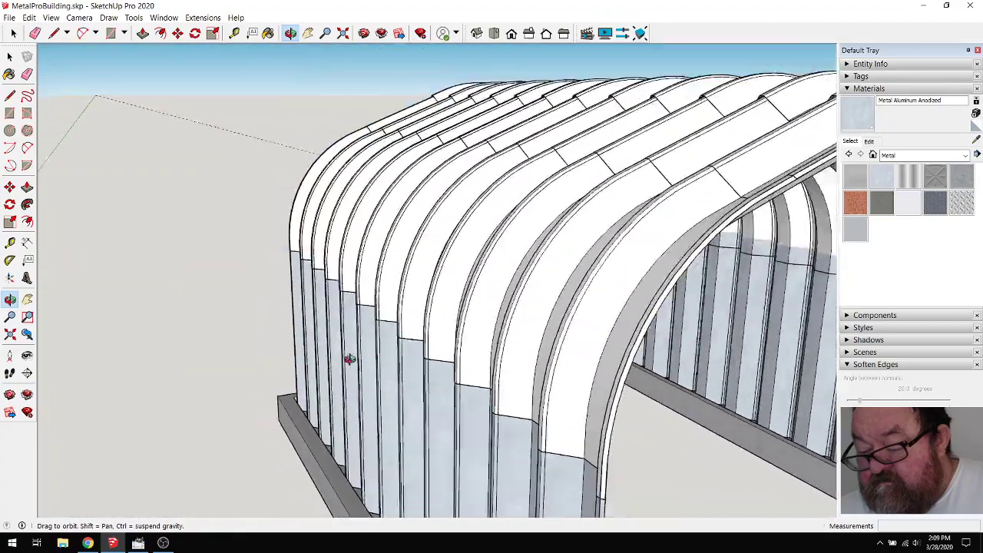
pyautogui.moveTo(346, 358); pyautogui.dragTo(581, 378)
pyautogui.scroll(10, 716, 370)
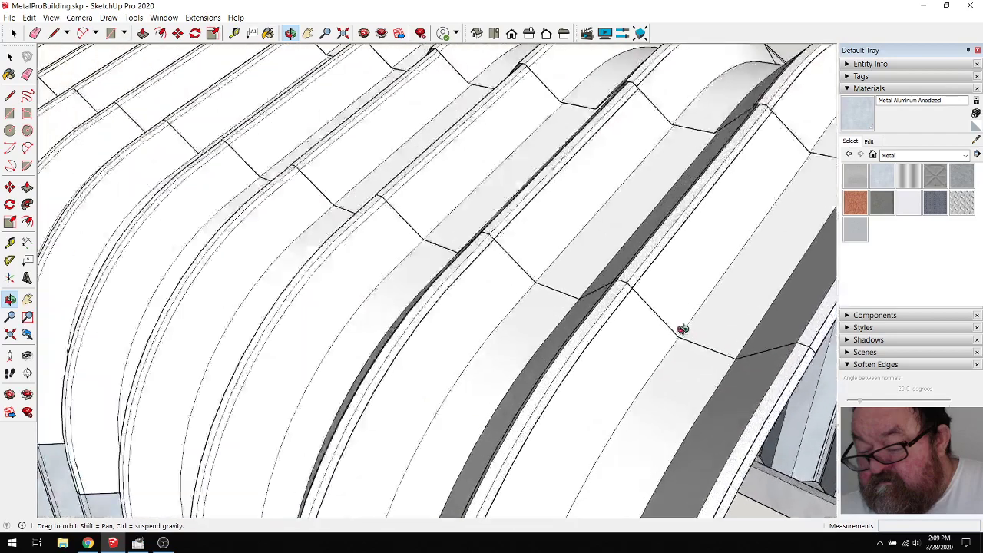
pyautogui.scroll(8, 640, 271)
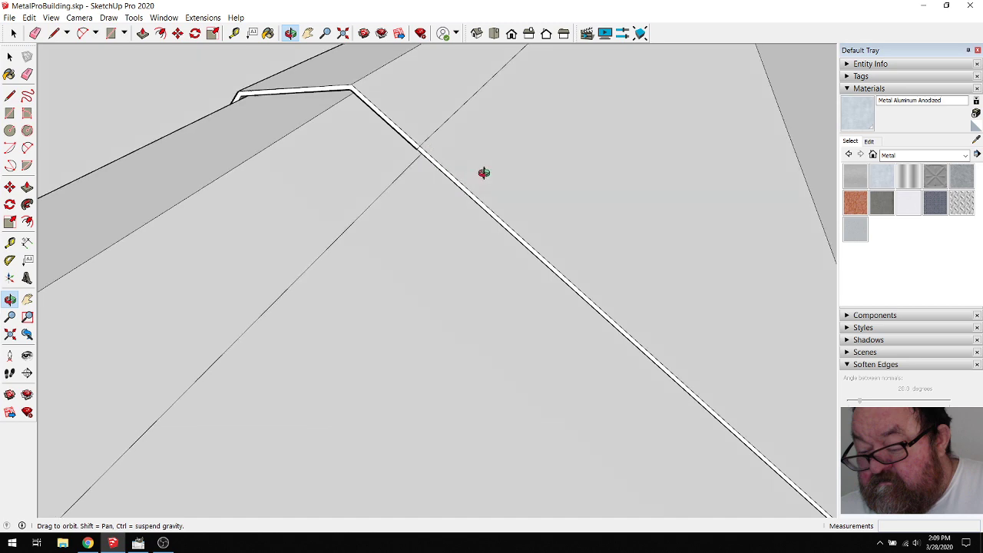
pyautogui.moveTo(484, 172); pyautogui.dragTo(505, 425)
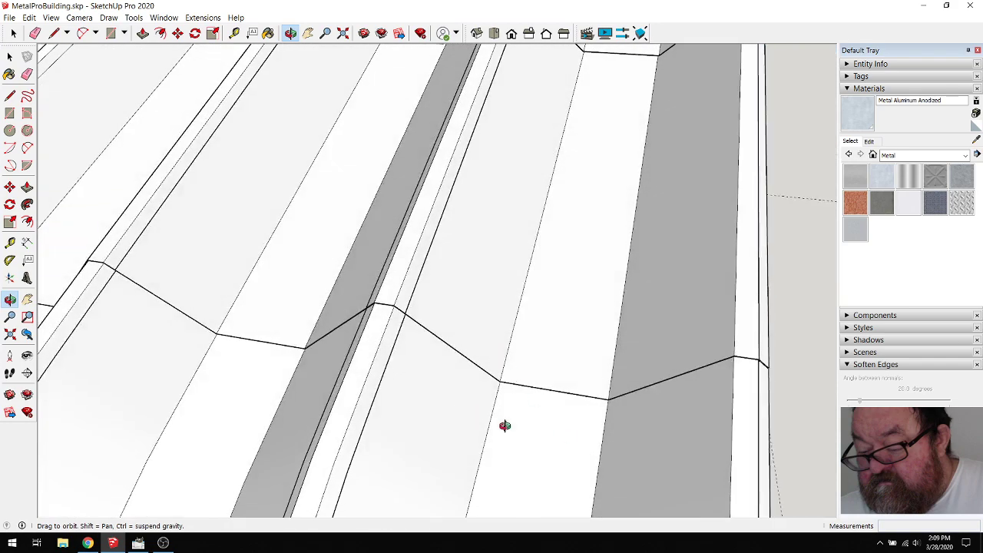
pyautogui.moveTo(412, 394); pyautogui.dragTo(249, 197)
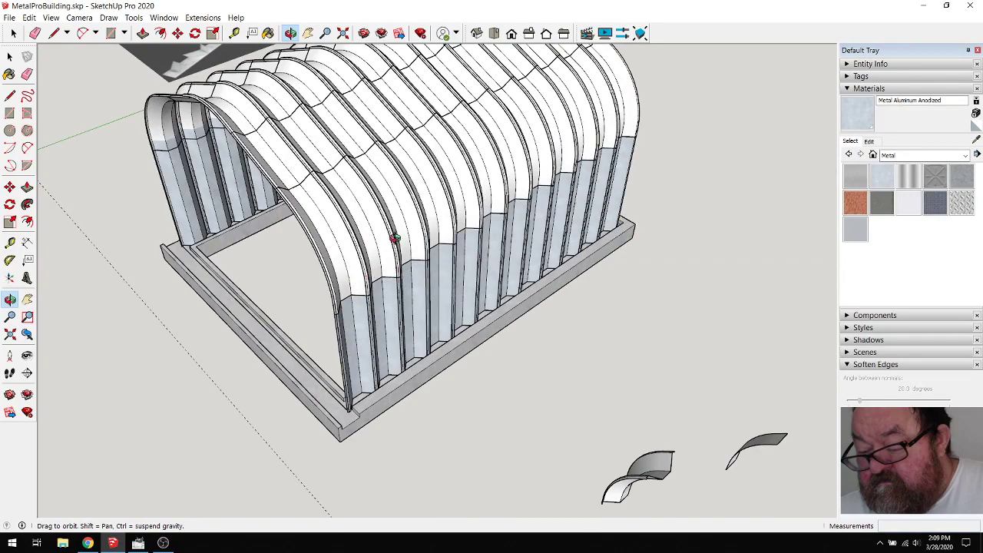
# Examine the opposite side wall and the front arch where they meet, from several angles
pyautogui.scroll(-2, 394, 238)
pyautogui.moveTo(401, 336); pyautogui.dragTo(384, 222)
pyautogui.scroll(4, 387, 226)
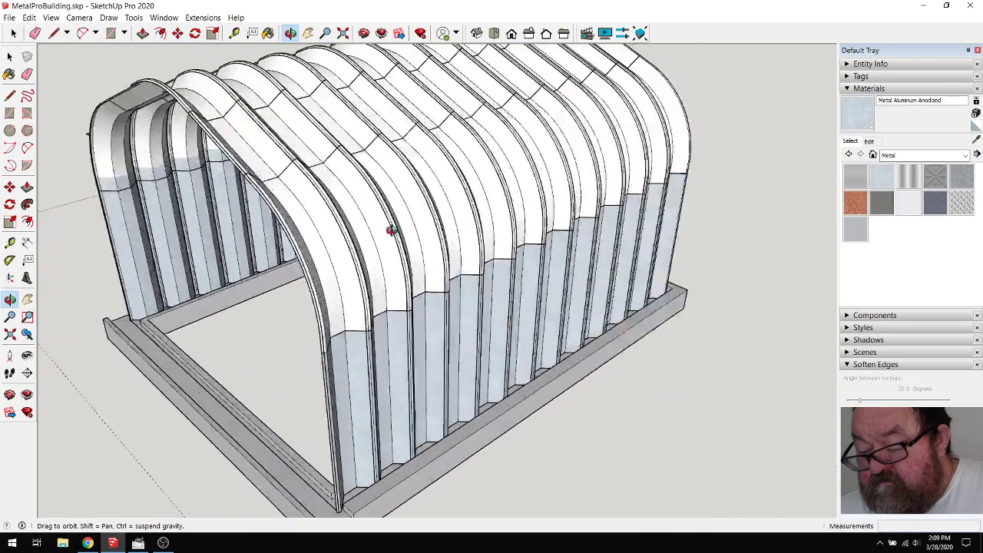
pyautogui.scroll(3, 391, 230)
pyautogui.moveTo(371, 285); pyautogui.dragTo(300, 309)
pyautogui.scroll(-1, 285, 299)
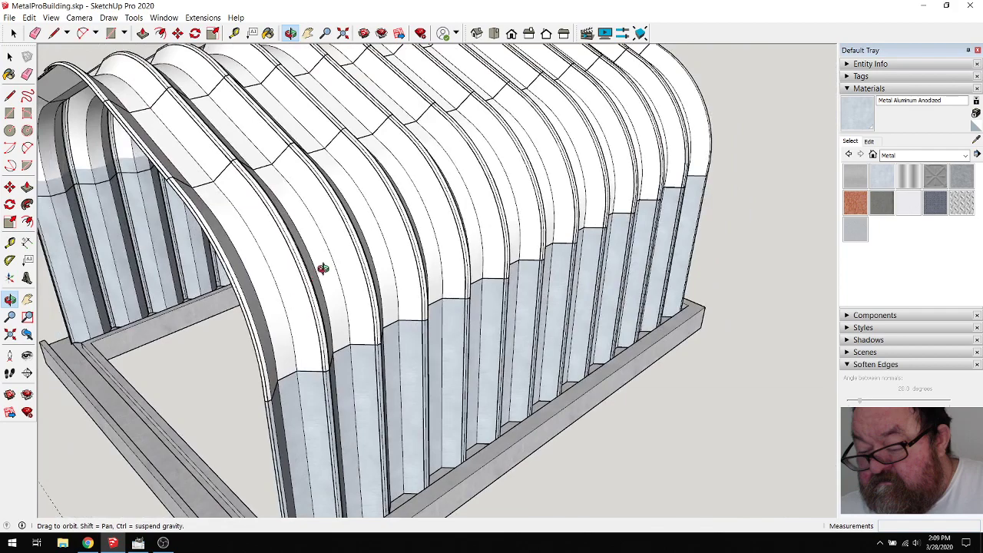
pyautogui.scroll(-2, 305, 288)
pyautogui.moveTo(303, 285); pyautogui.dragTo(349, 264)
pyautogui.scroll(-2, 326, 248)
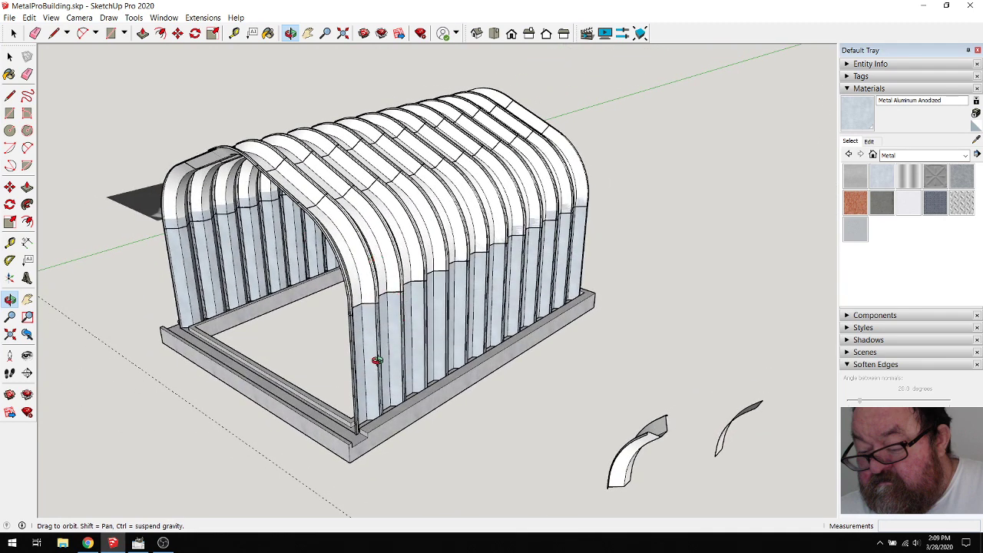
# Check the stream's live chat in the browser again, return to SketchUp, and view the whole building from both front corners
pyautogui.click(87, 543)
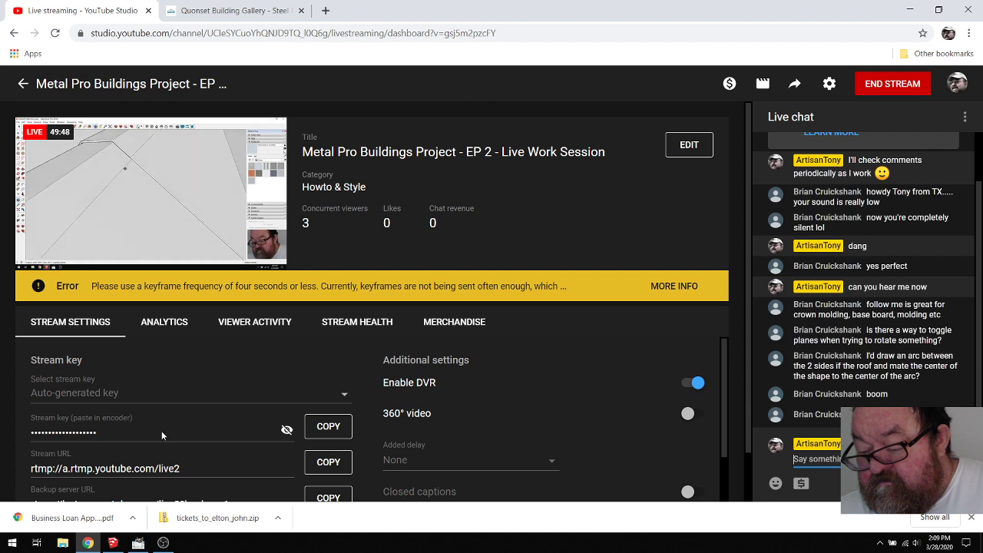
pyautogui.click(112, 543)
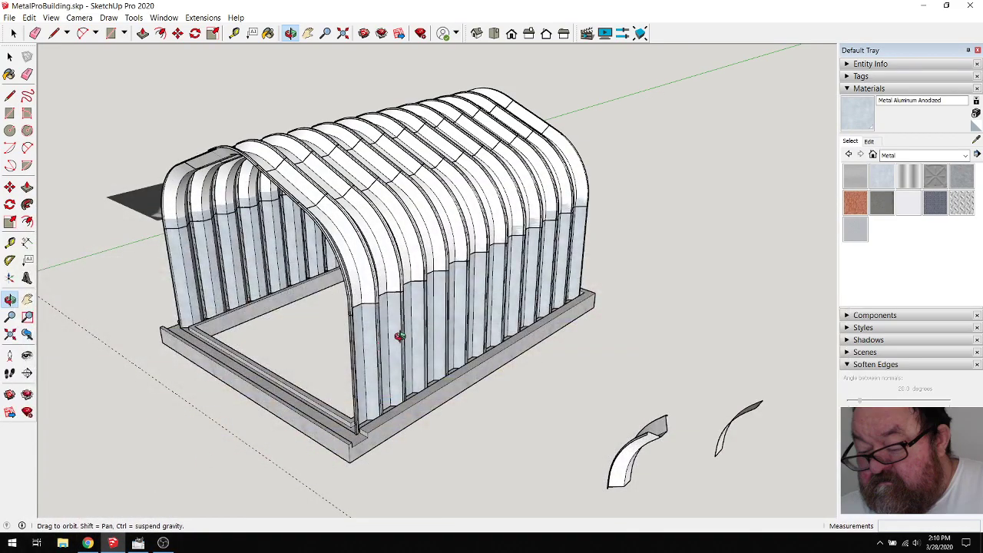
pyautogui.moveTo(399, 336); pyautogui.dragTo(369, 363)
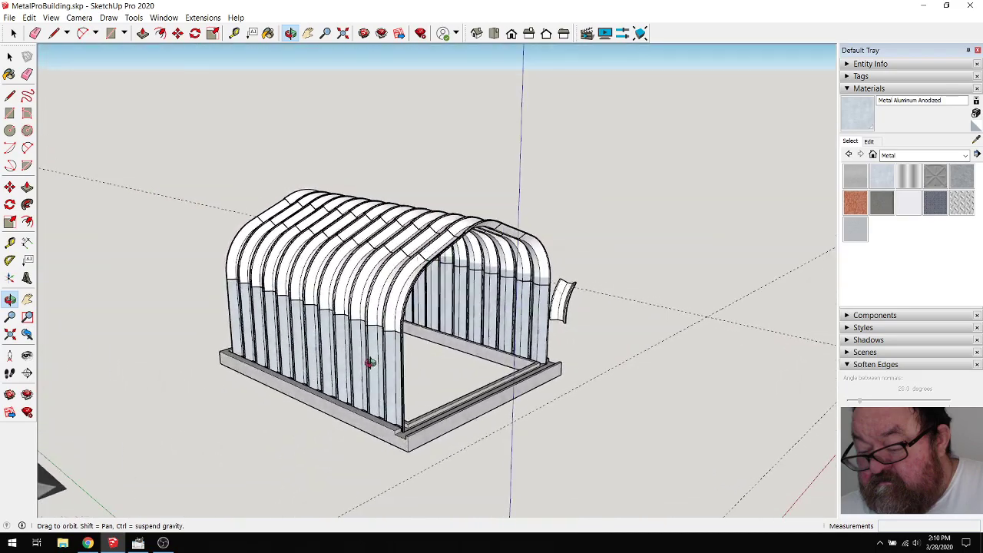
pyautogui.scroll(4, 370, 363)
pyautogui.moveTo(389, 415); pyautogui.dragTo(389, 265)
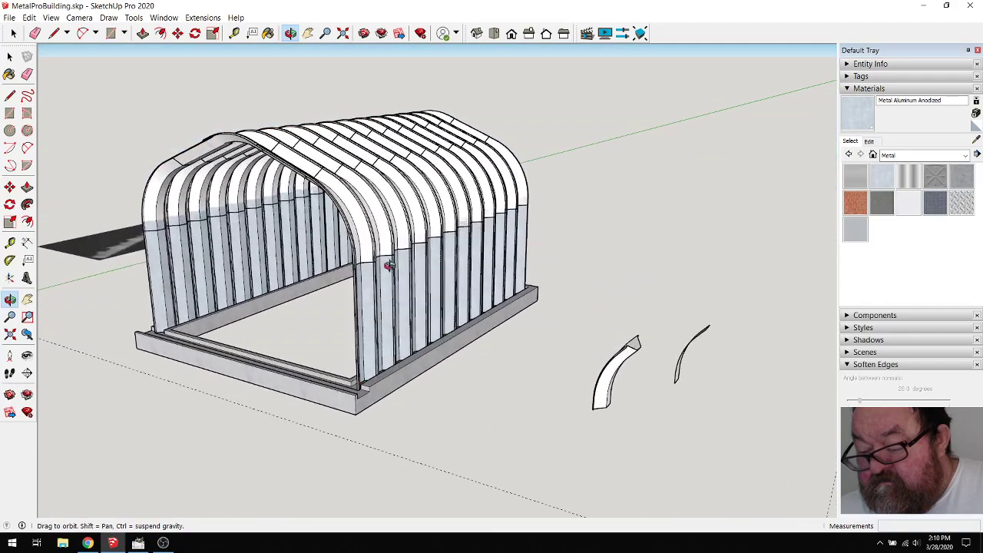
# Inspect the front corner panel, the stepped concrete footing beneath it and the open front of the building
pyautogui.scroll(4, 381, 278)
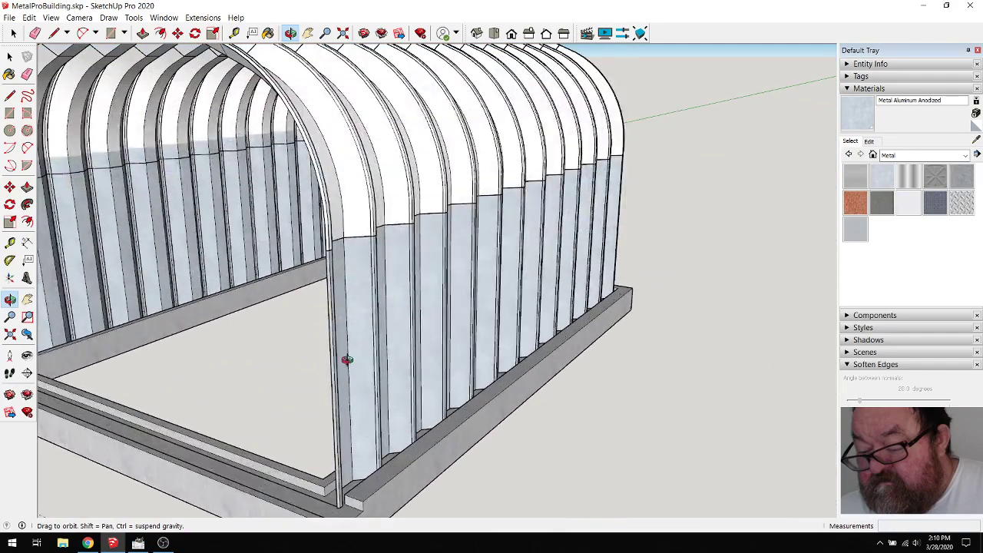
pyautogui.scroll(-6, 347, 359)
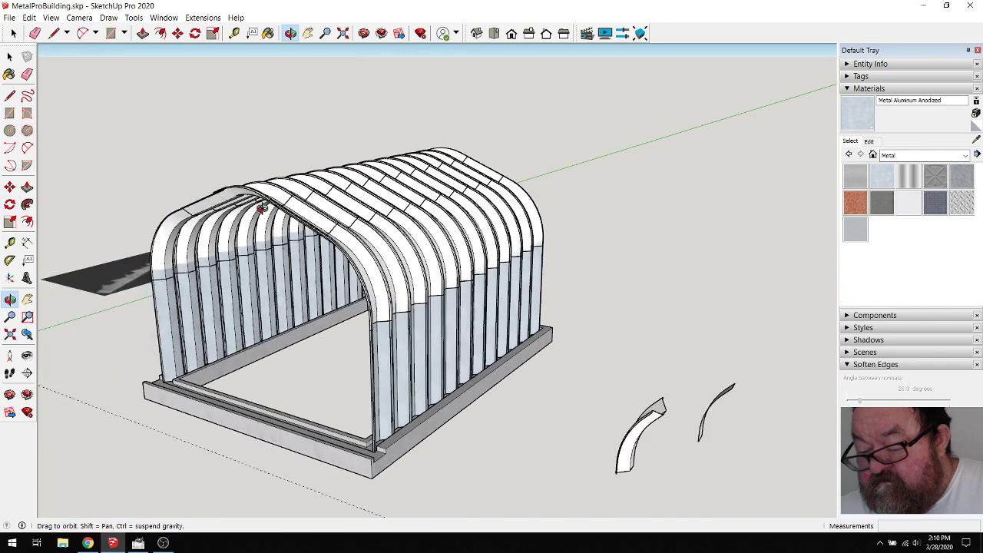
pyautogui.moveTo(246, 427); pyautogui.dragTo(281, 375)
pyautogui.scroll(5, 388, 482)
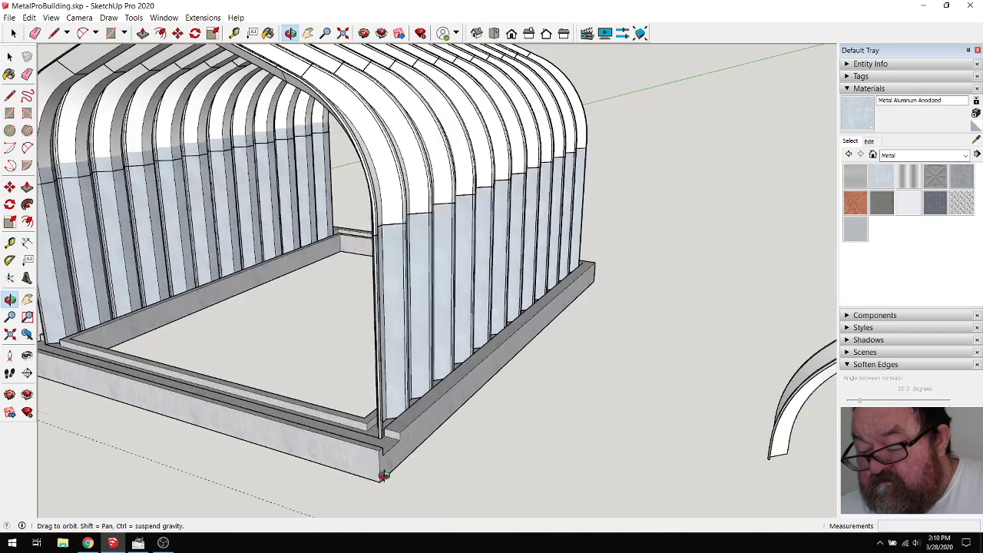
pyautogui.moveTo(363, 417); pyautogui.dragTo(399, 323)
pyautogui.moveTo(374, 389); pyautogui.dragTo(431, 326)
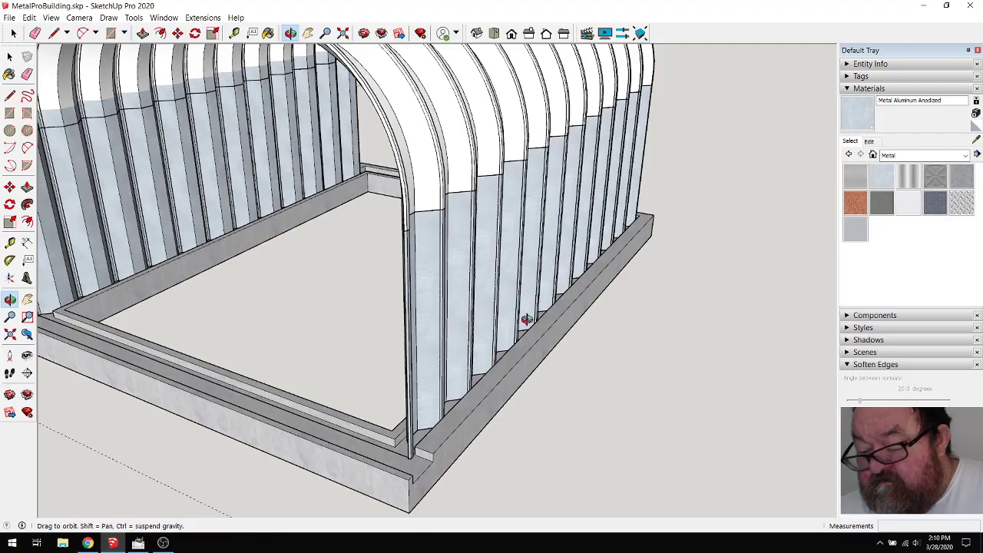
pyautogui.moveTo(526, 319); pyautogui.dragTo(458, 165)
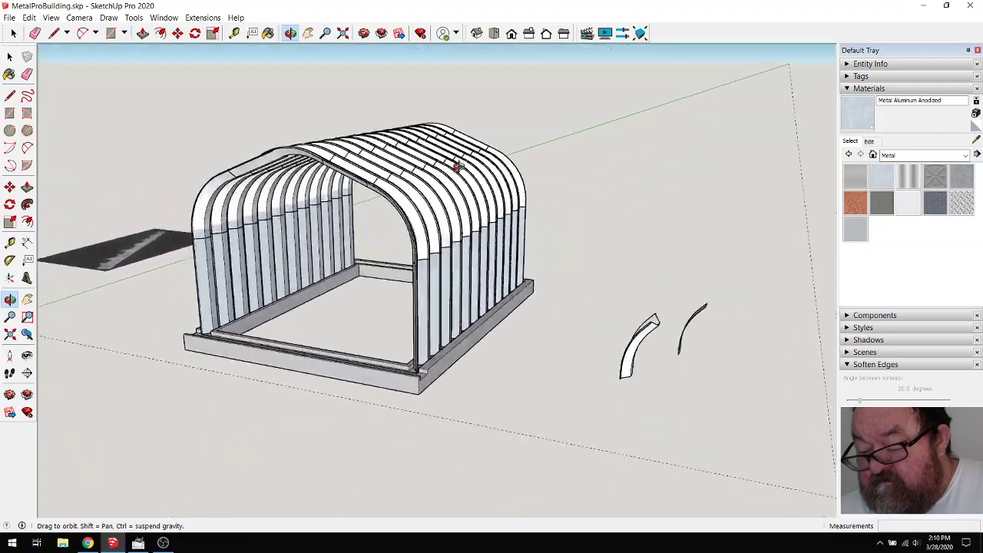
pyautogui.scroll(3, 457, 165)
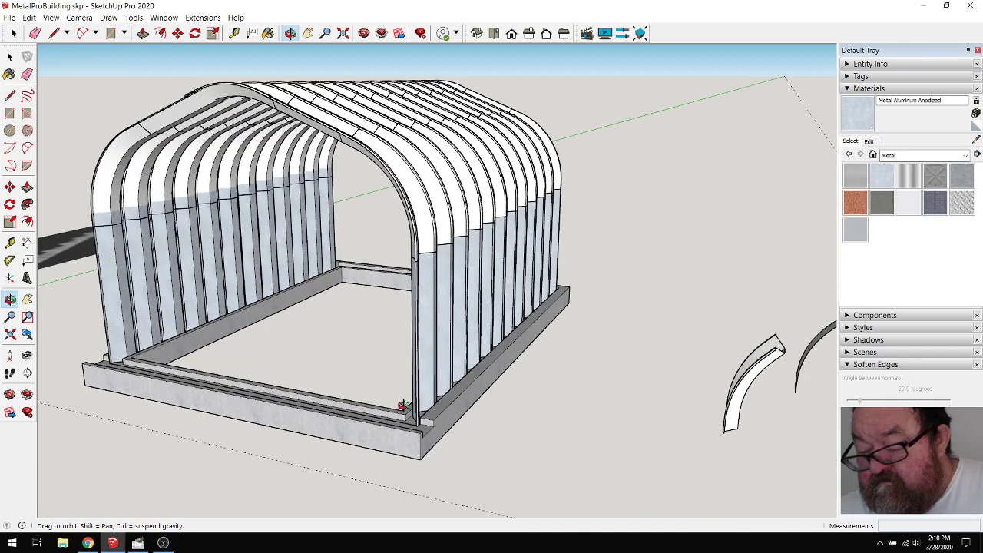
pyautogui.moveTo(403, 405); pyautogui.dragTo(415, 430)
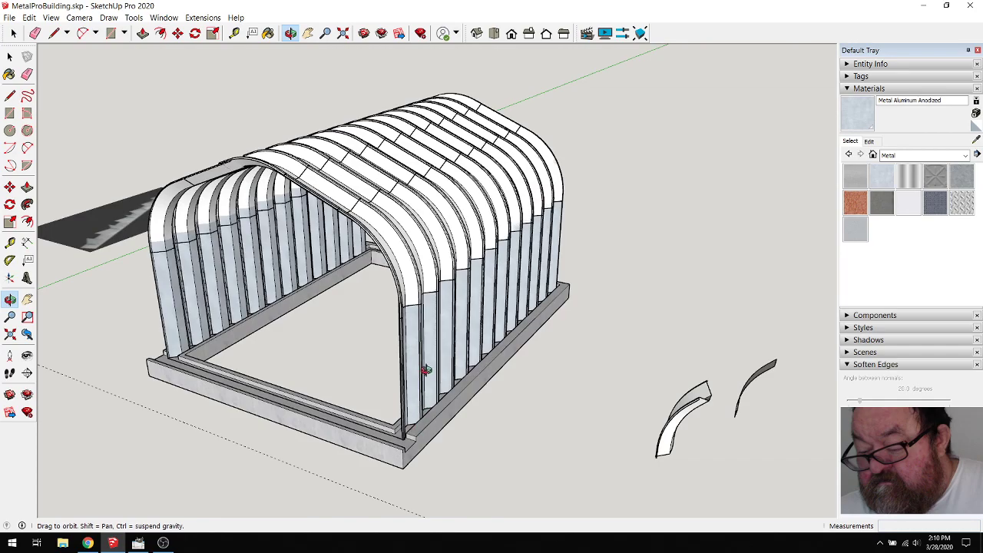